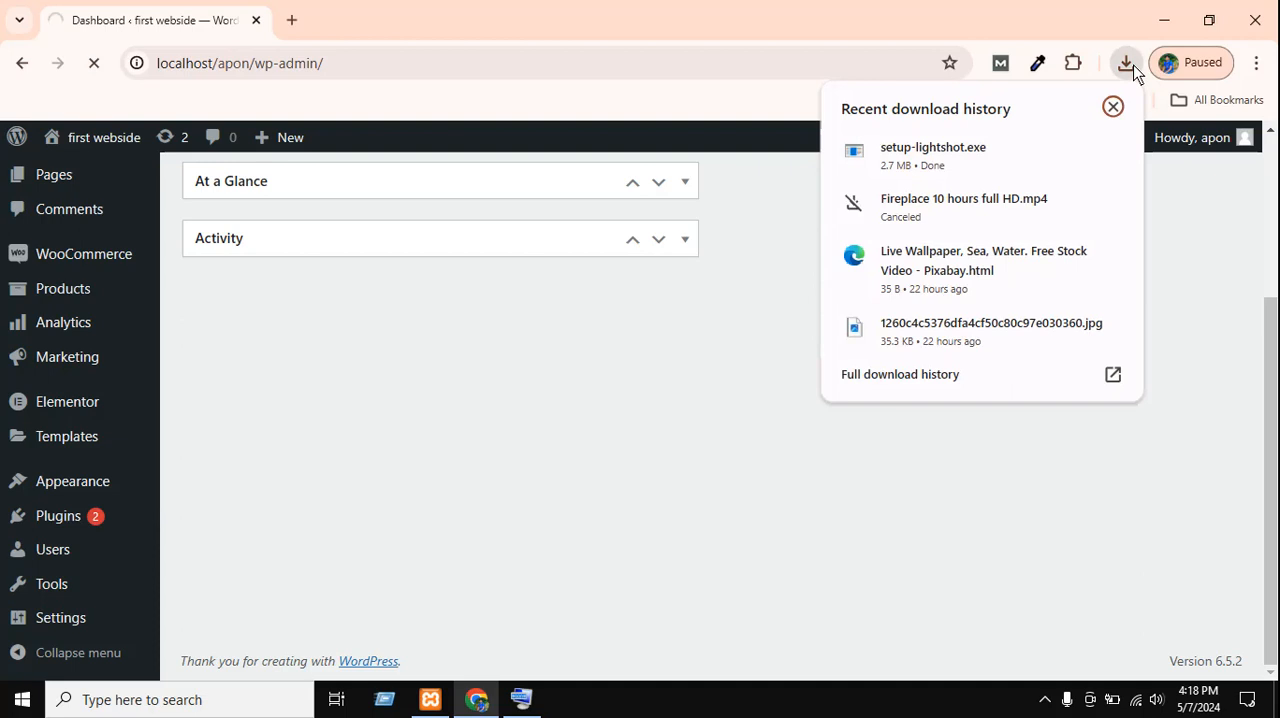
Run the downloaded setup-lightshot.exe, continue past the setup language, accept the license agreement and install Lightshot.
click(910, 163)
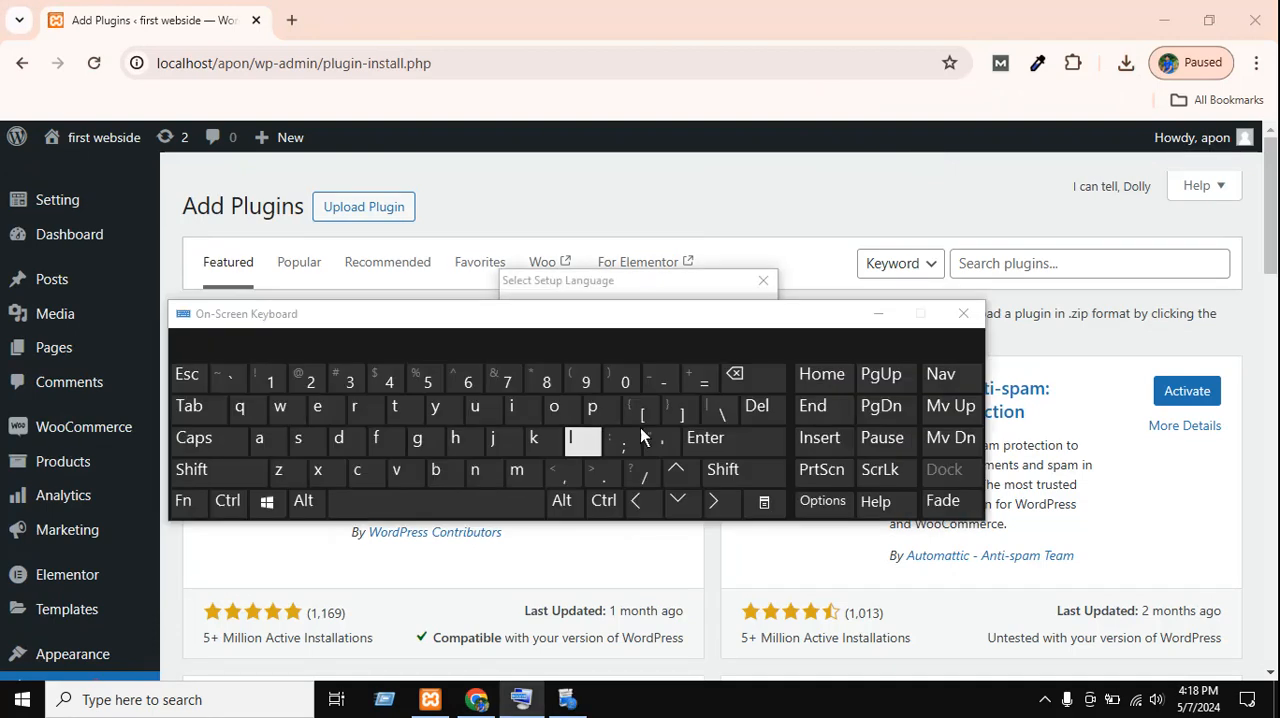
click(957, 314)
click(658, 390)
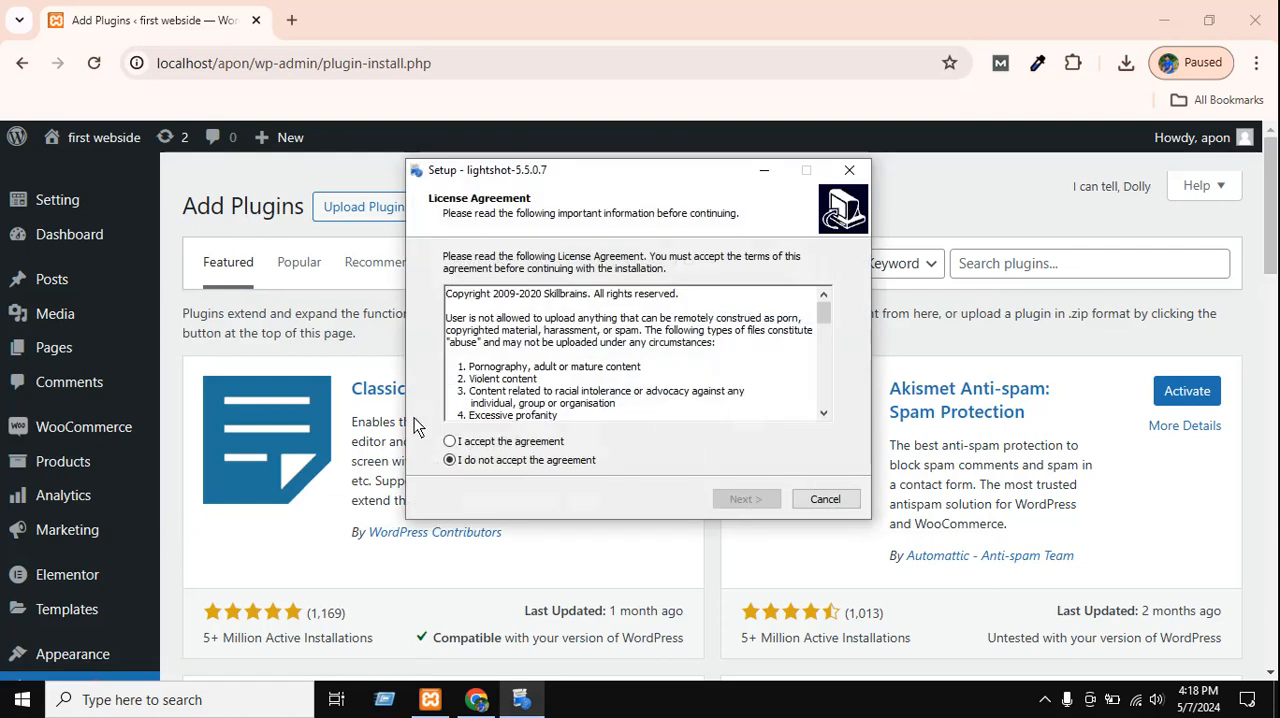
click(449, 441)
click(752, 500)
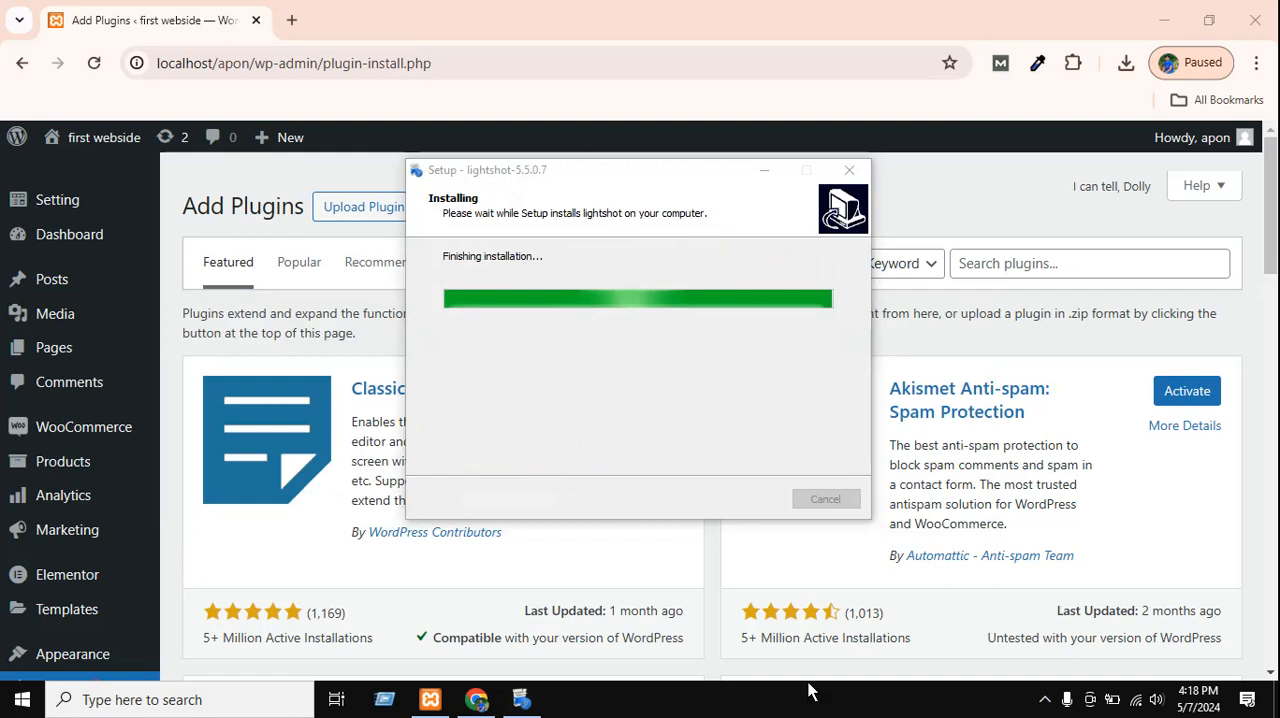
click(772, 171)
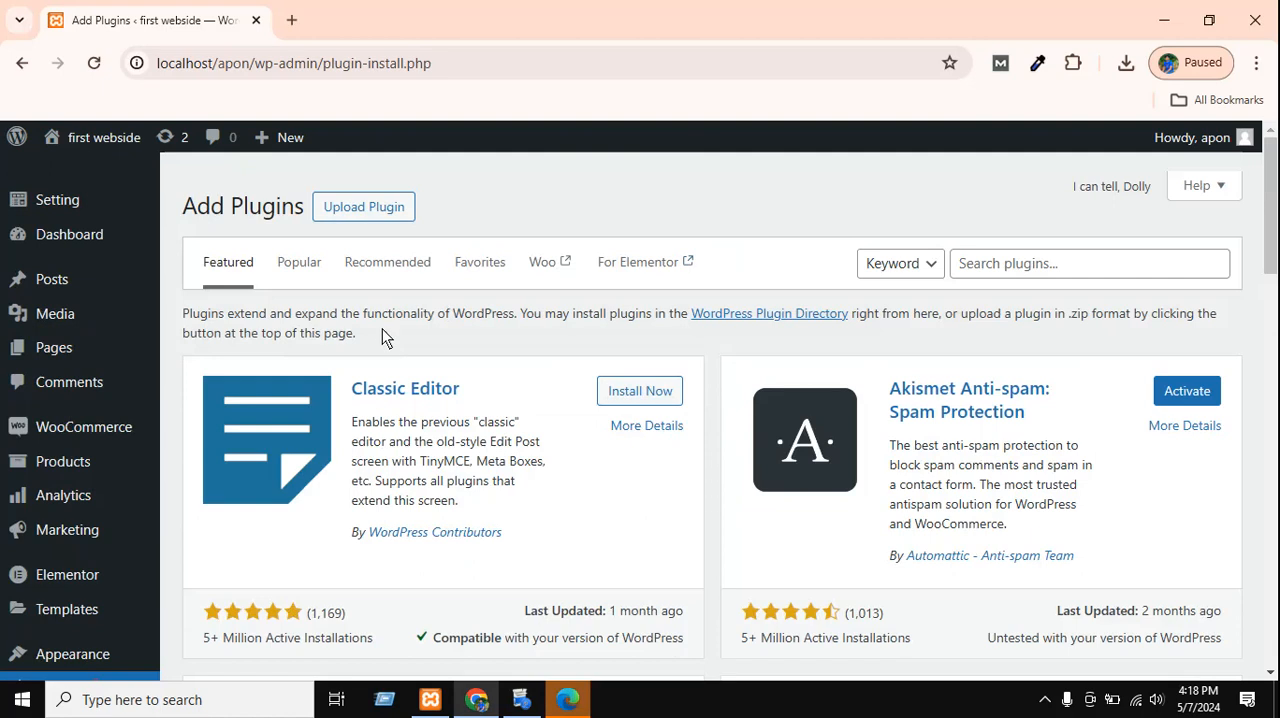
Search the WordPress plugin directory on the Add Plugins page for "wpform".
scroll(642, 433, down, 15)
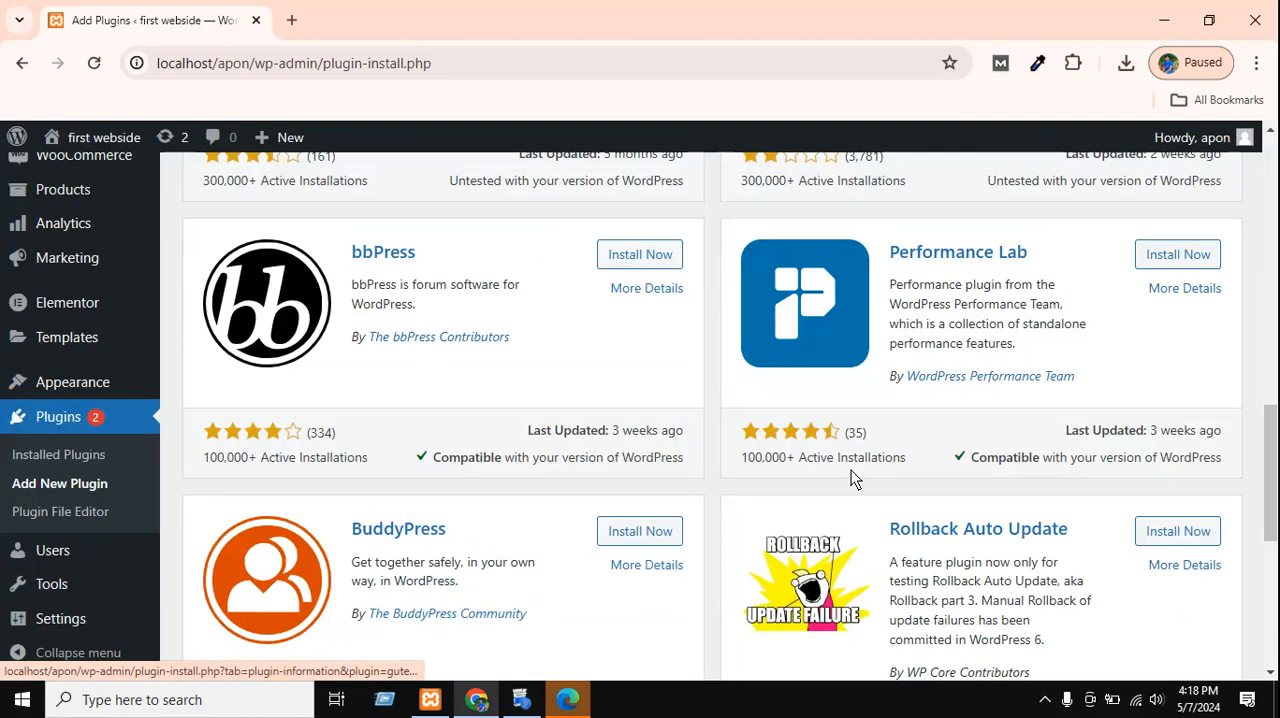
scroll(788, 450, up, 17)
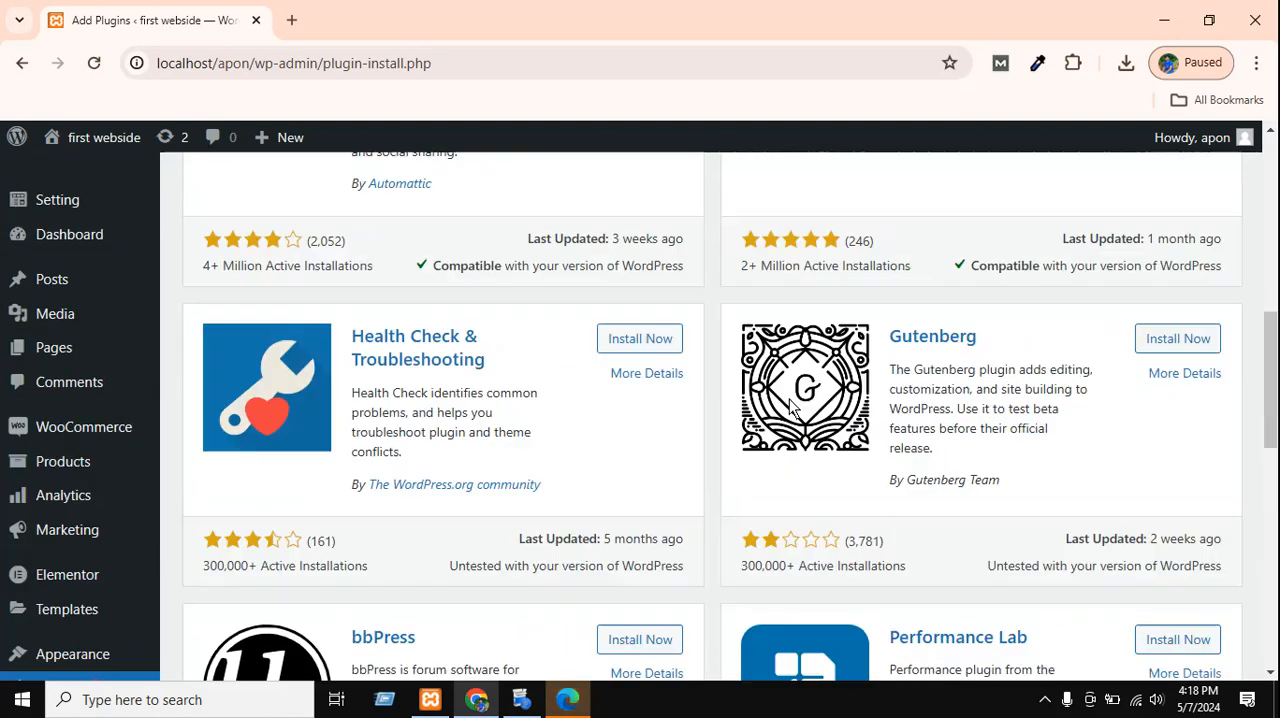
click(993, 266)
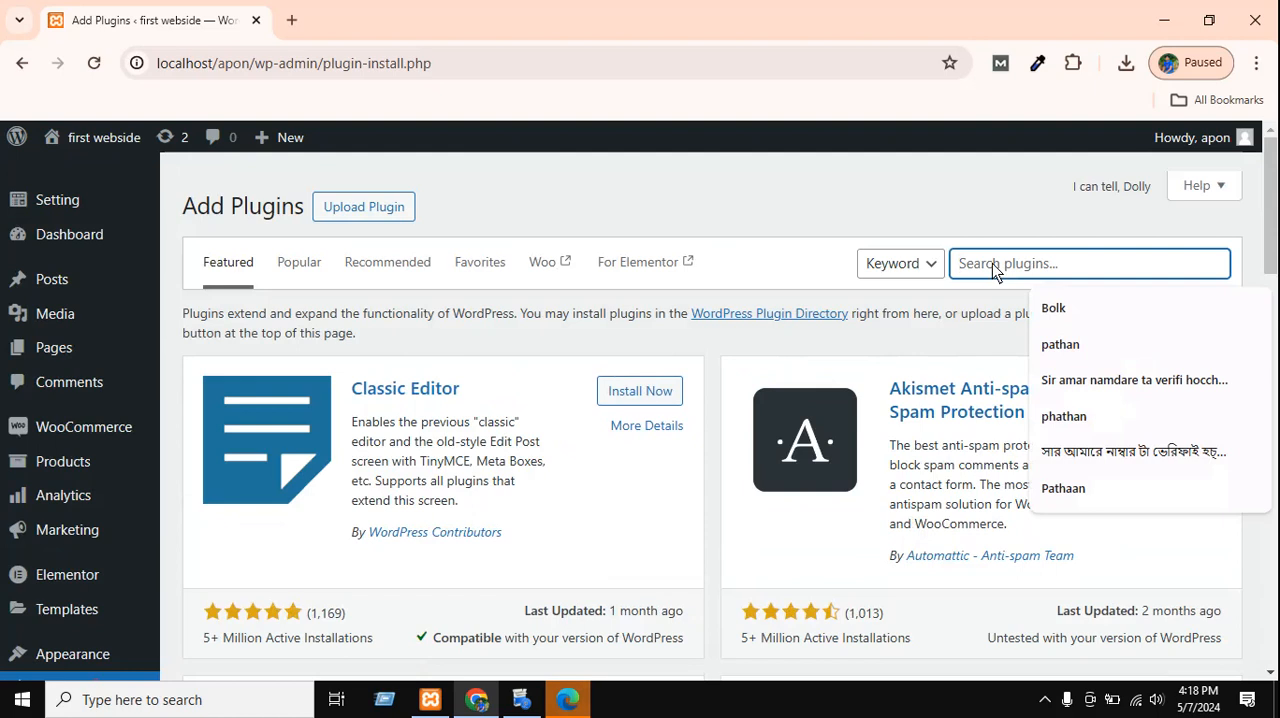
text(w)
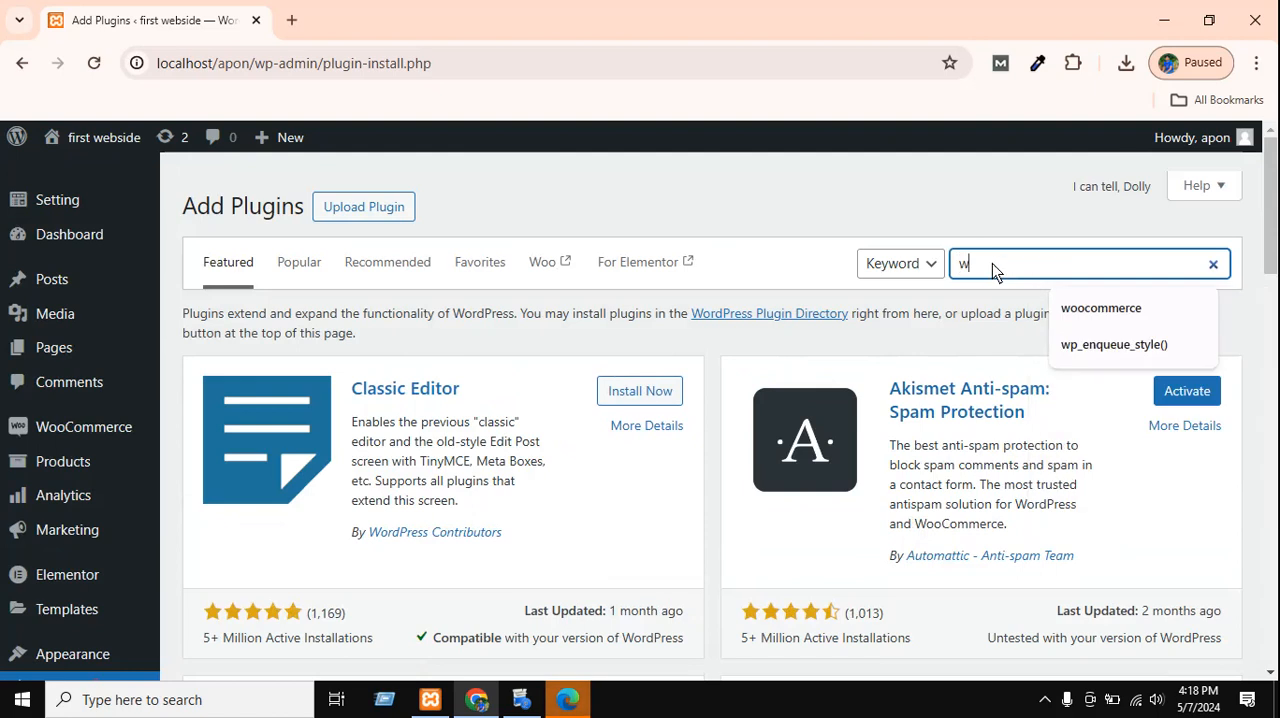
text(pform)
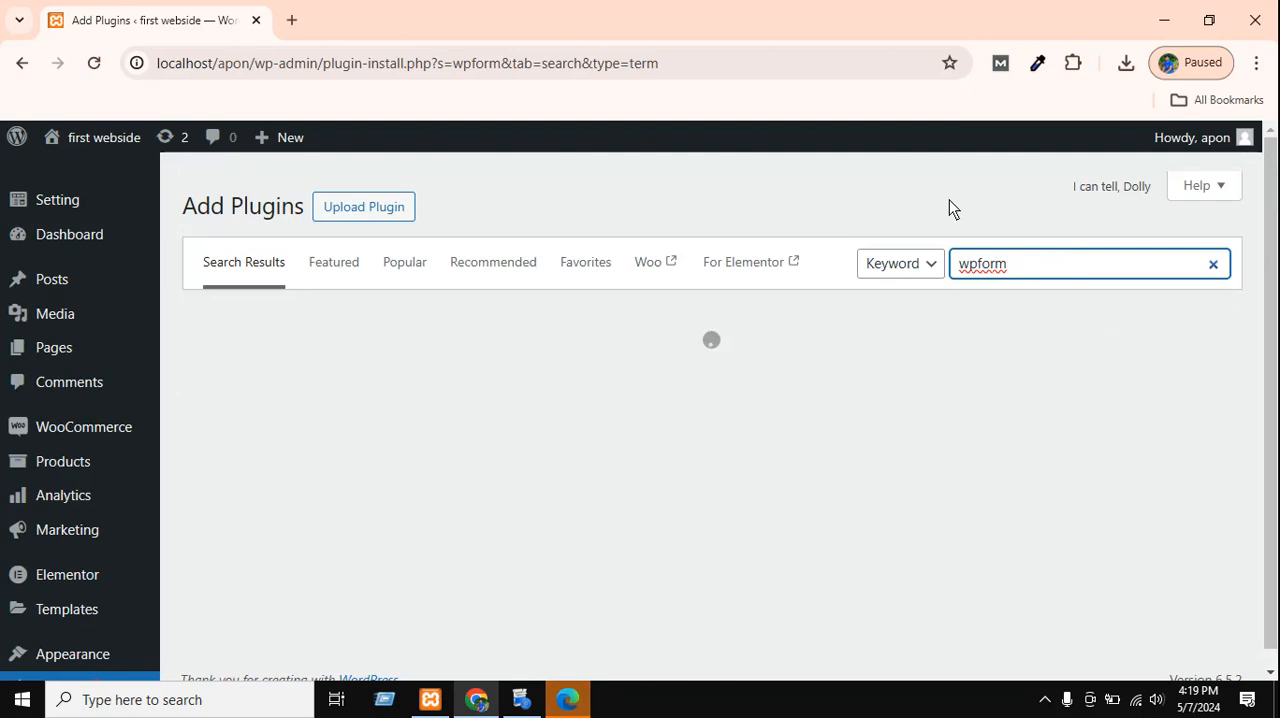
click(949, 199)
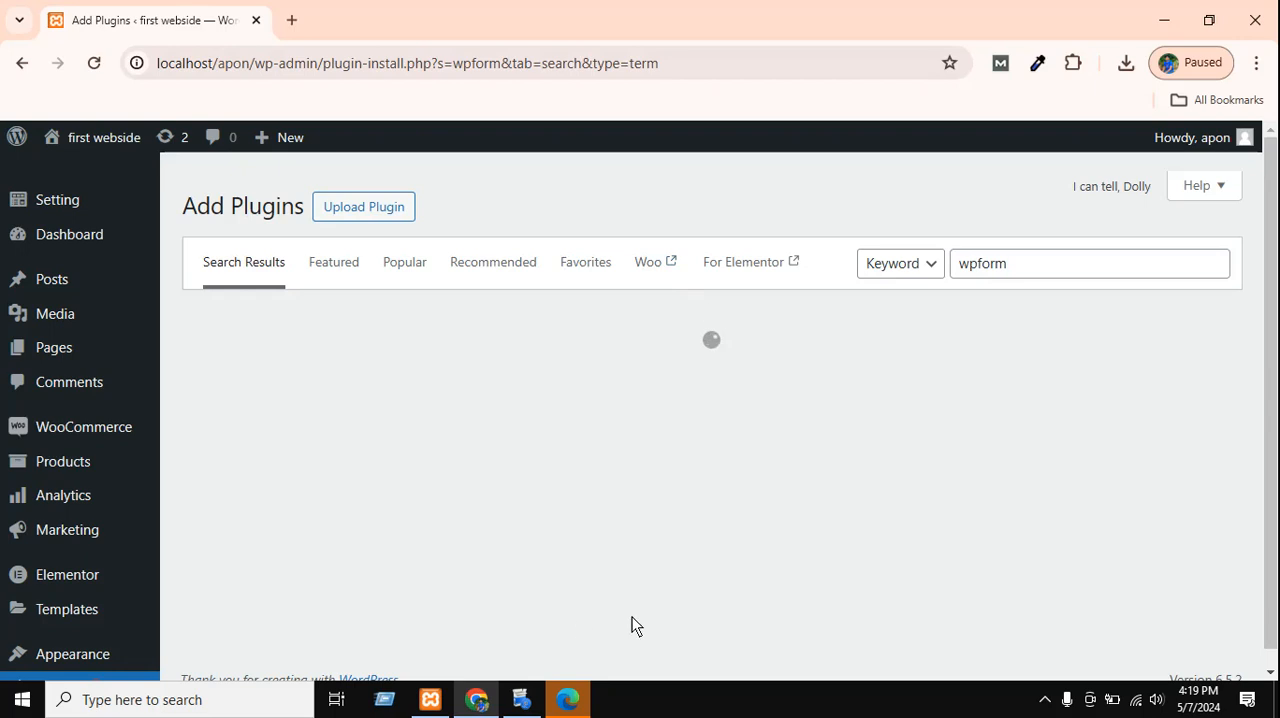
Switch to Edge and close its window showing the Lightshot thank-you page.
click(572, 702)
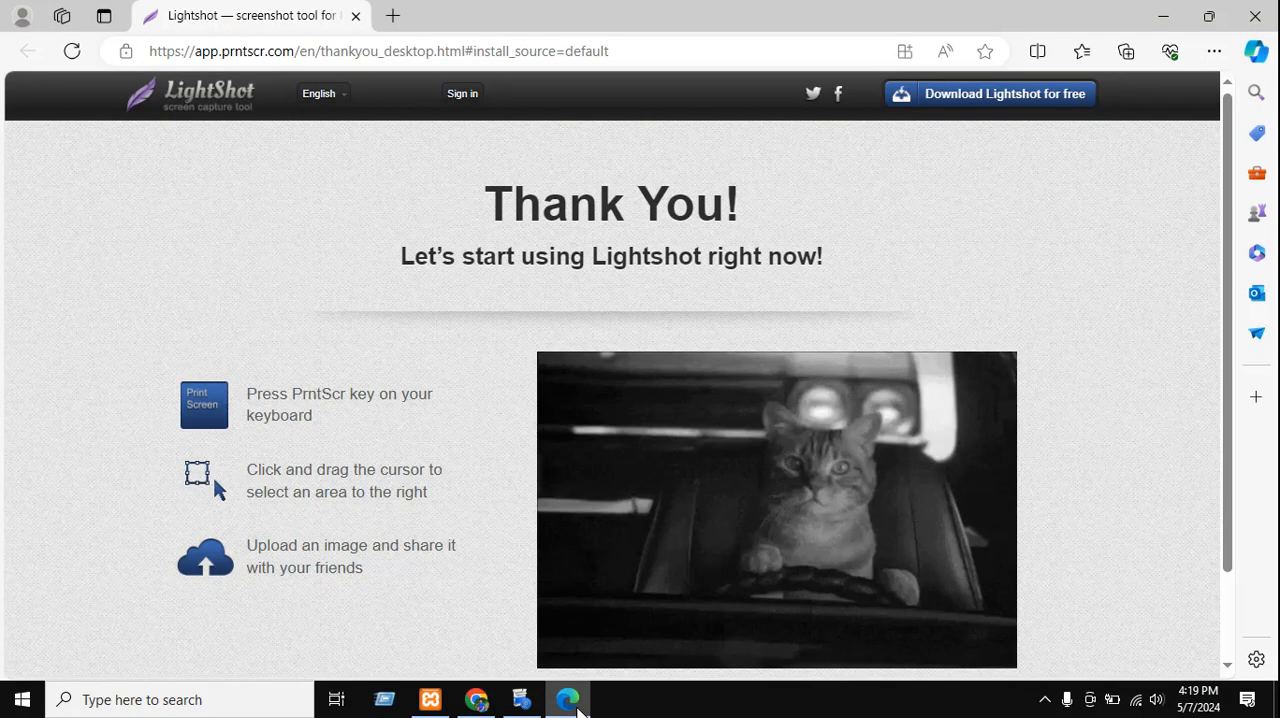
click(1255, 16)
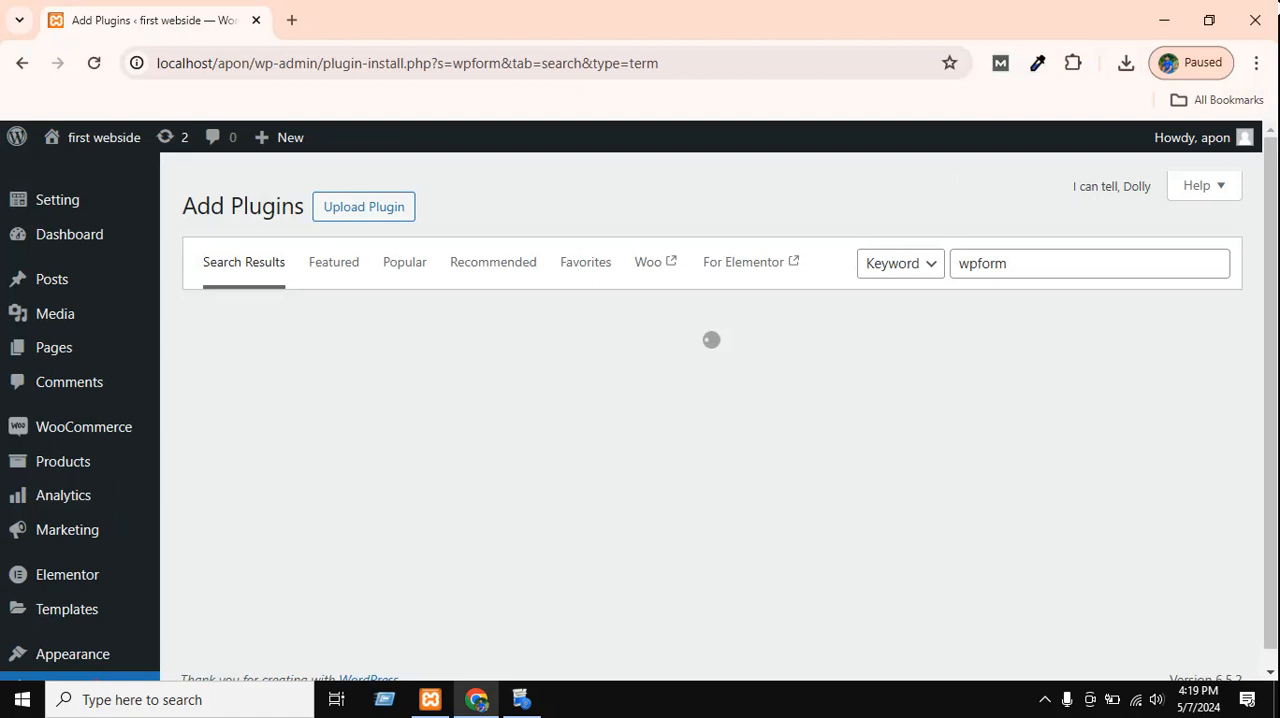
click(1045, 699)
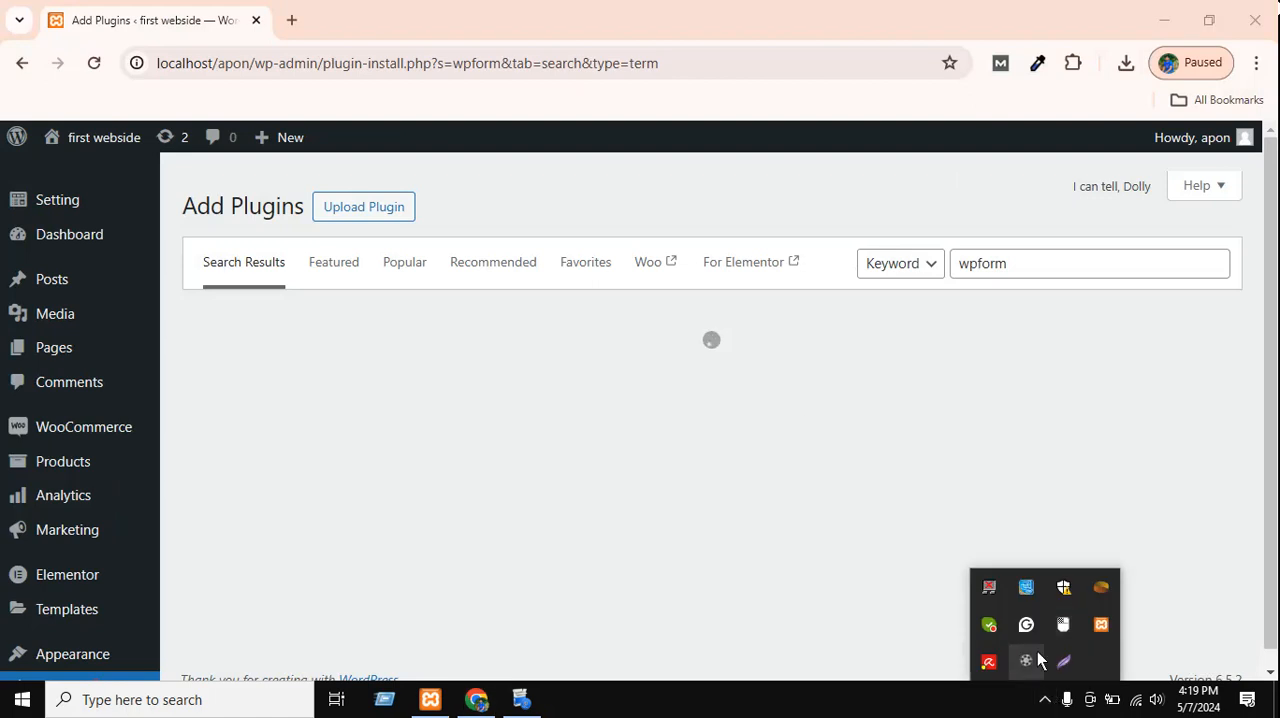
click(1056, 662)
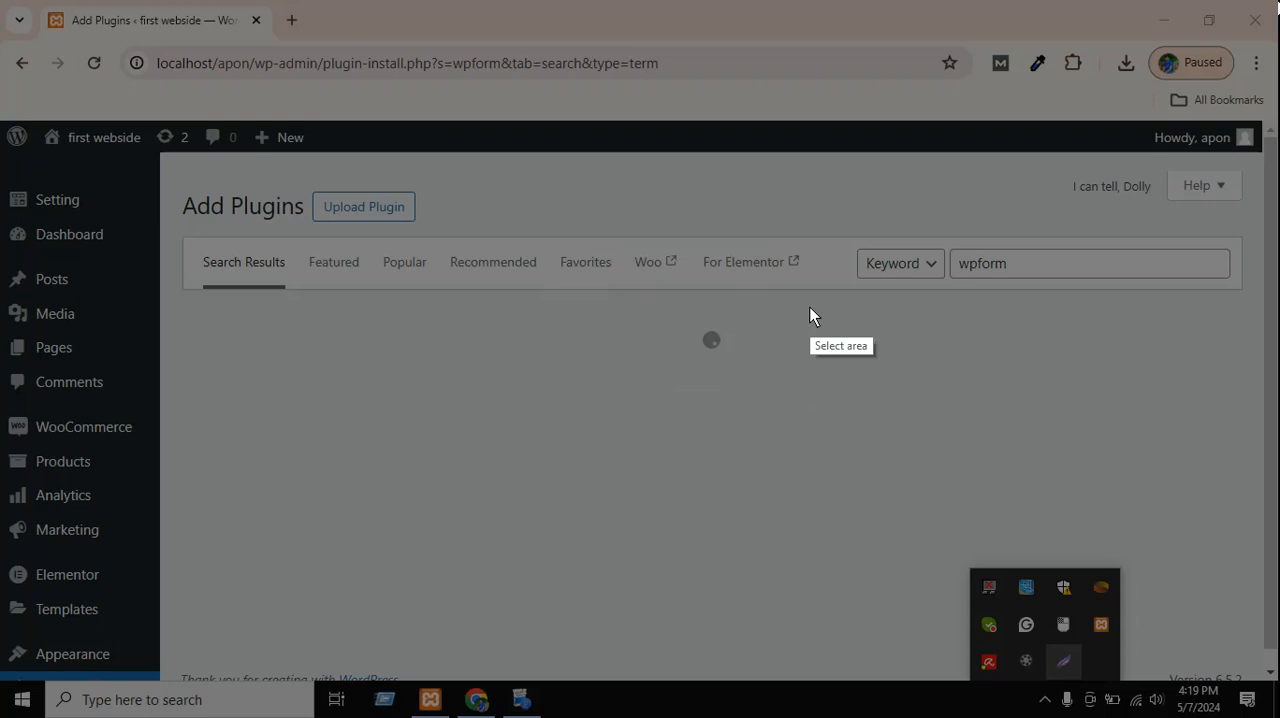
drag(182, 240, 826, 294)
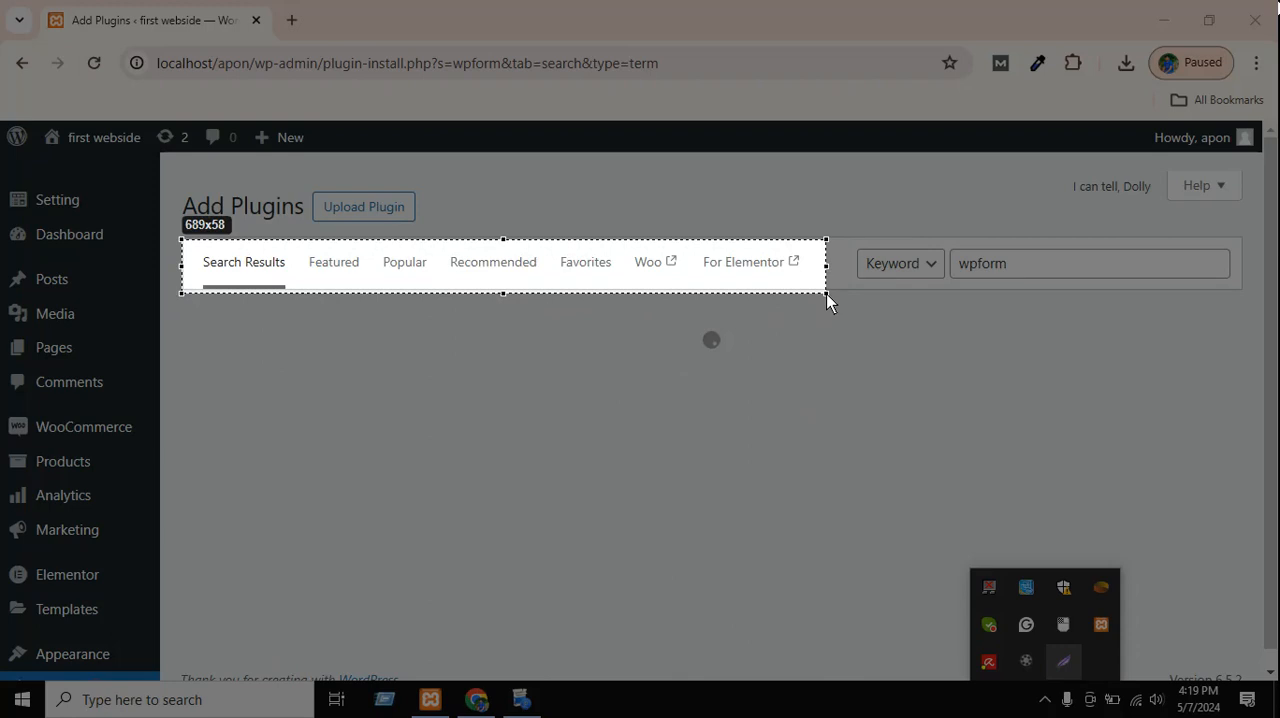
drag(827, 296, 827, 295)
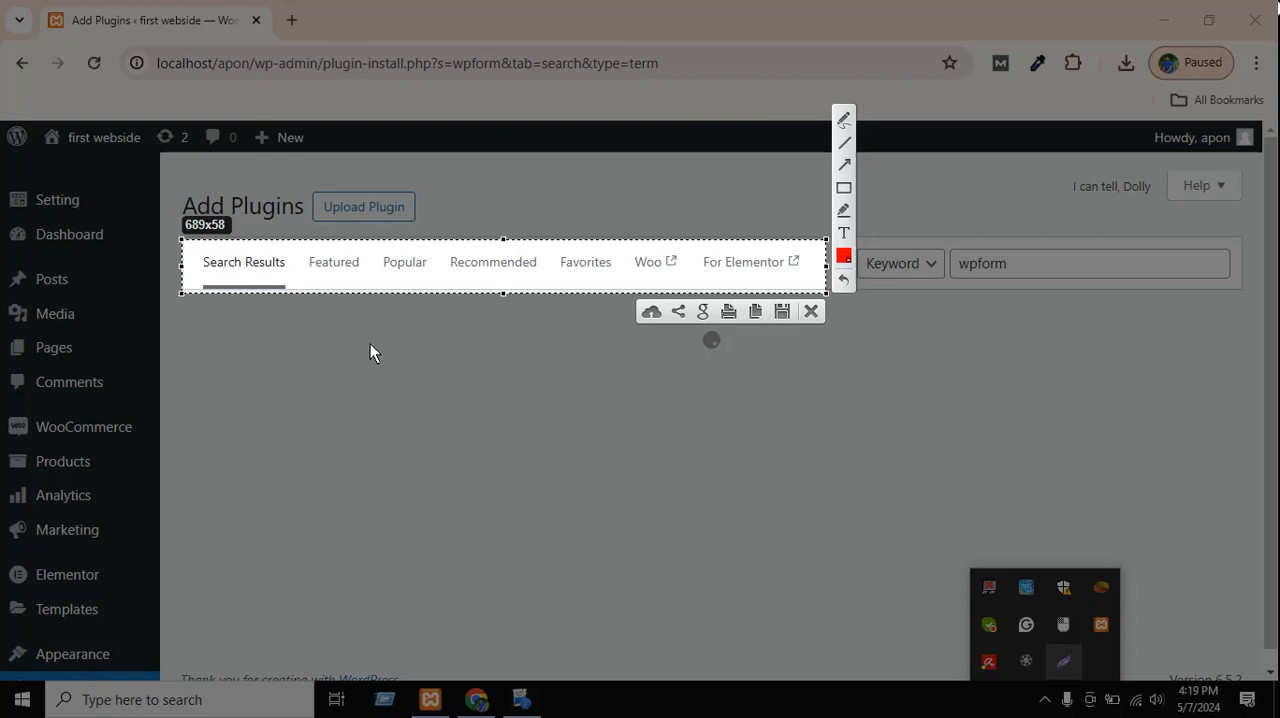
click(811, 311)
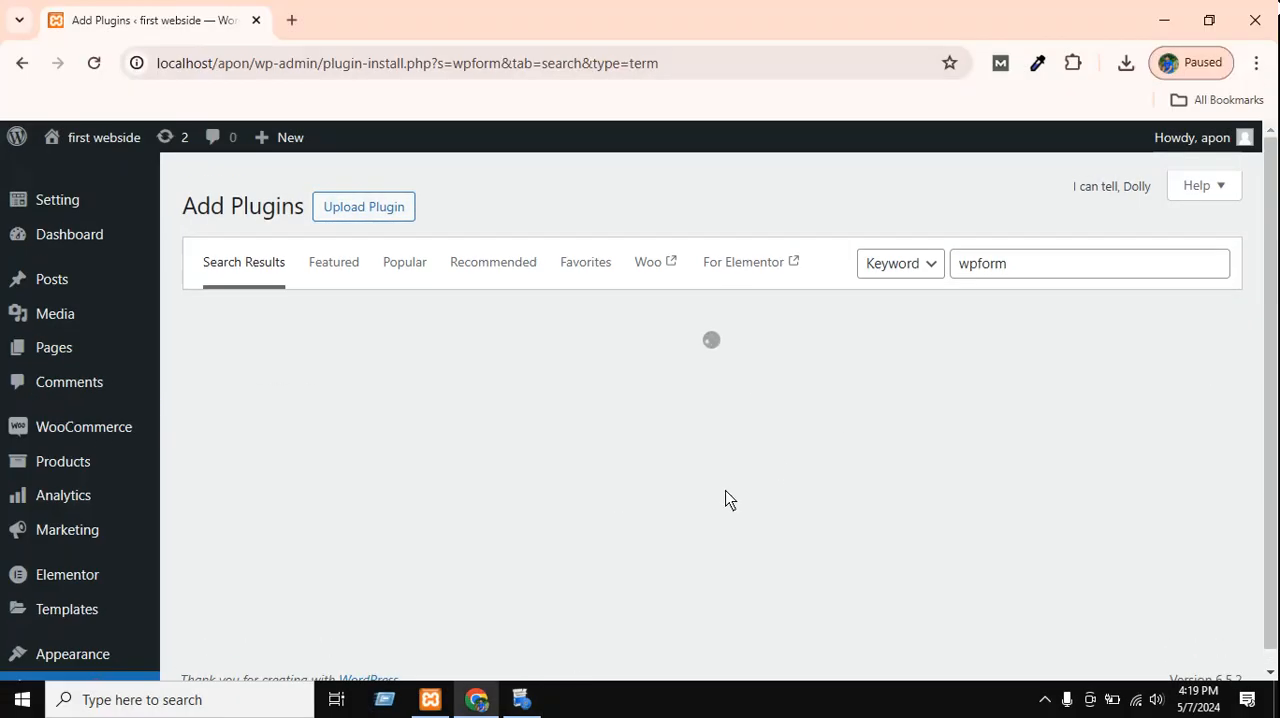
Exit the Lightshot program running in the background.
click(1044, 699)
right_click(1060, 663)
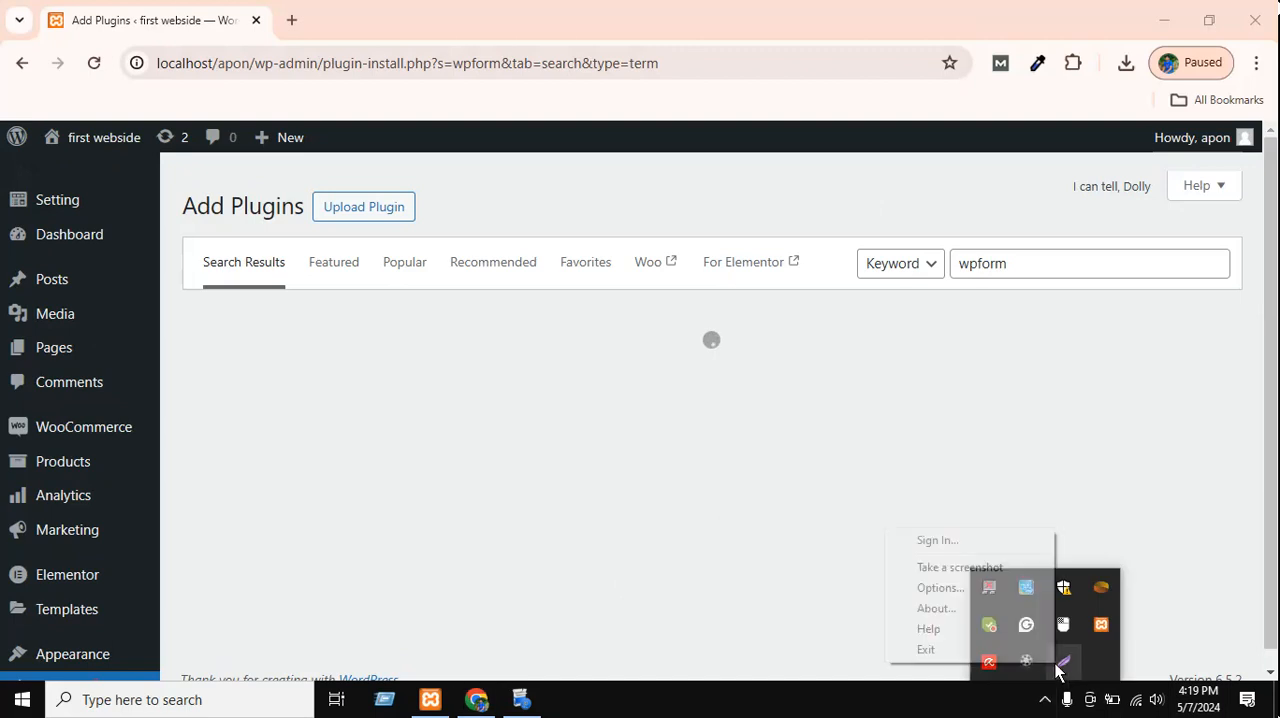
click(990, 647)
click(875, 497)
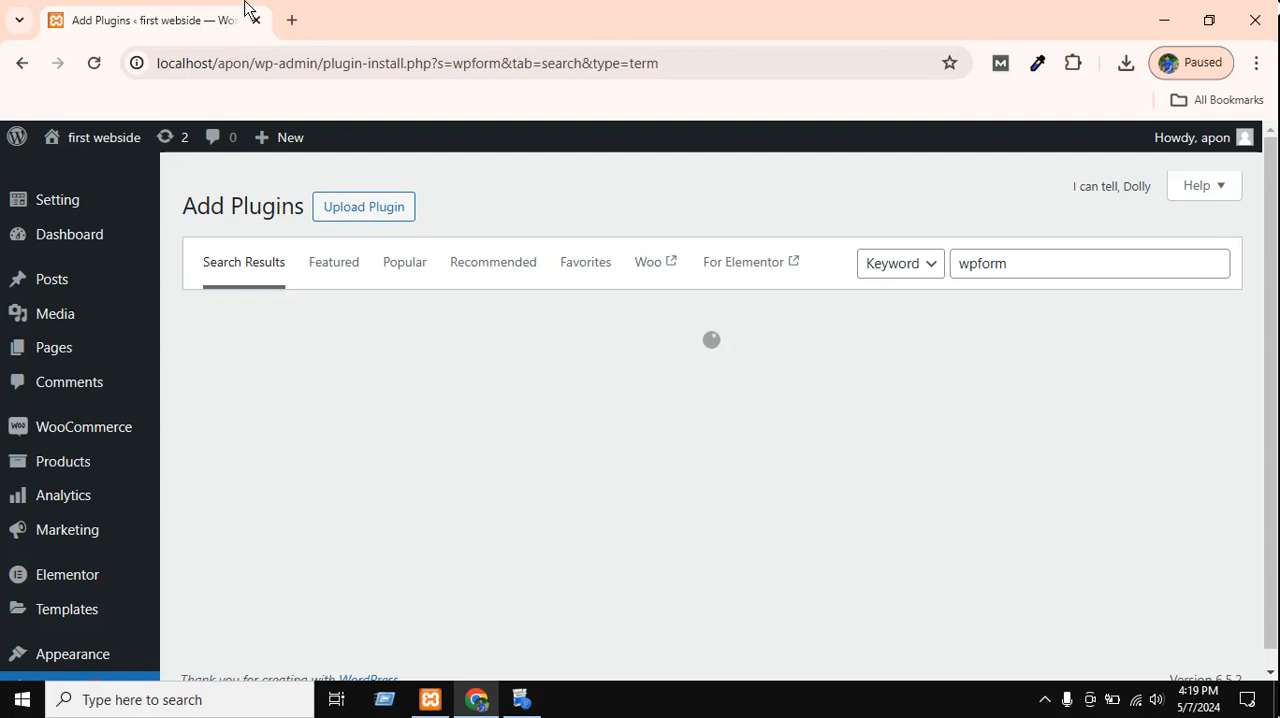
Search Google for "wpforms plugin" in a new browser tab.
click(292, 20)
click(301, 63)
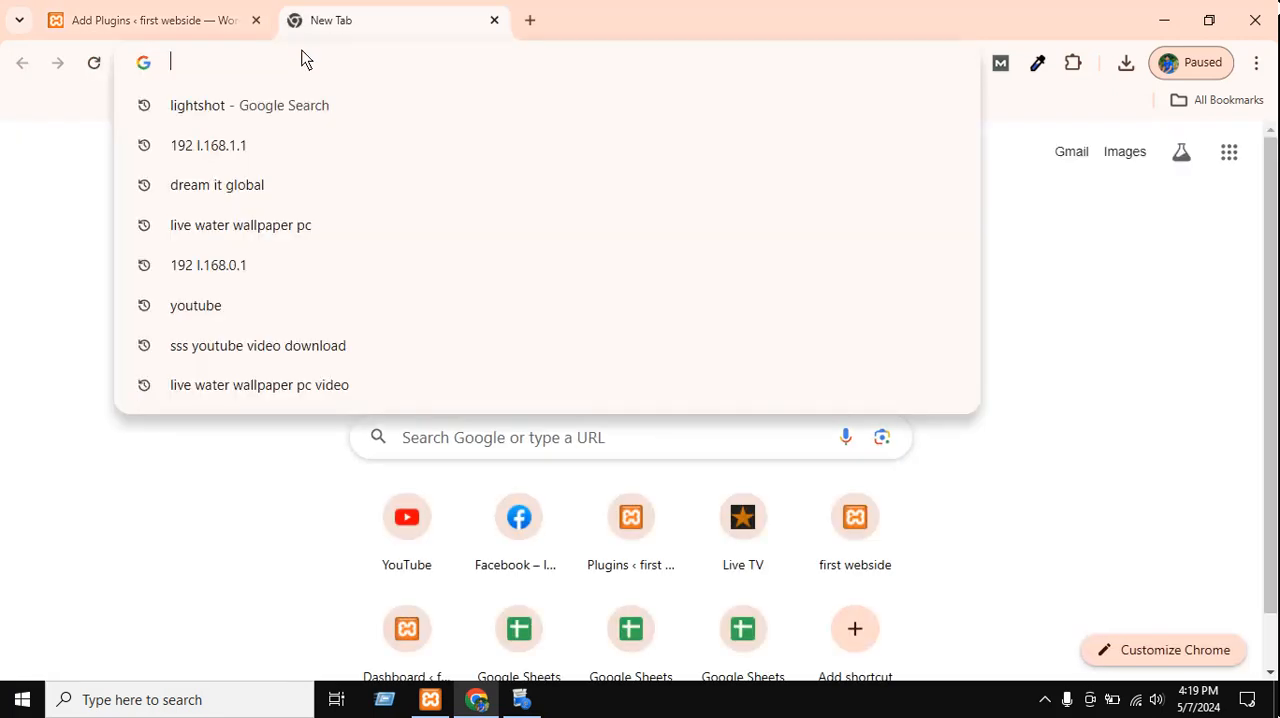
text(wp)
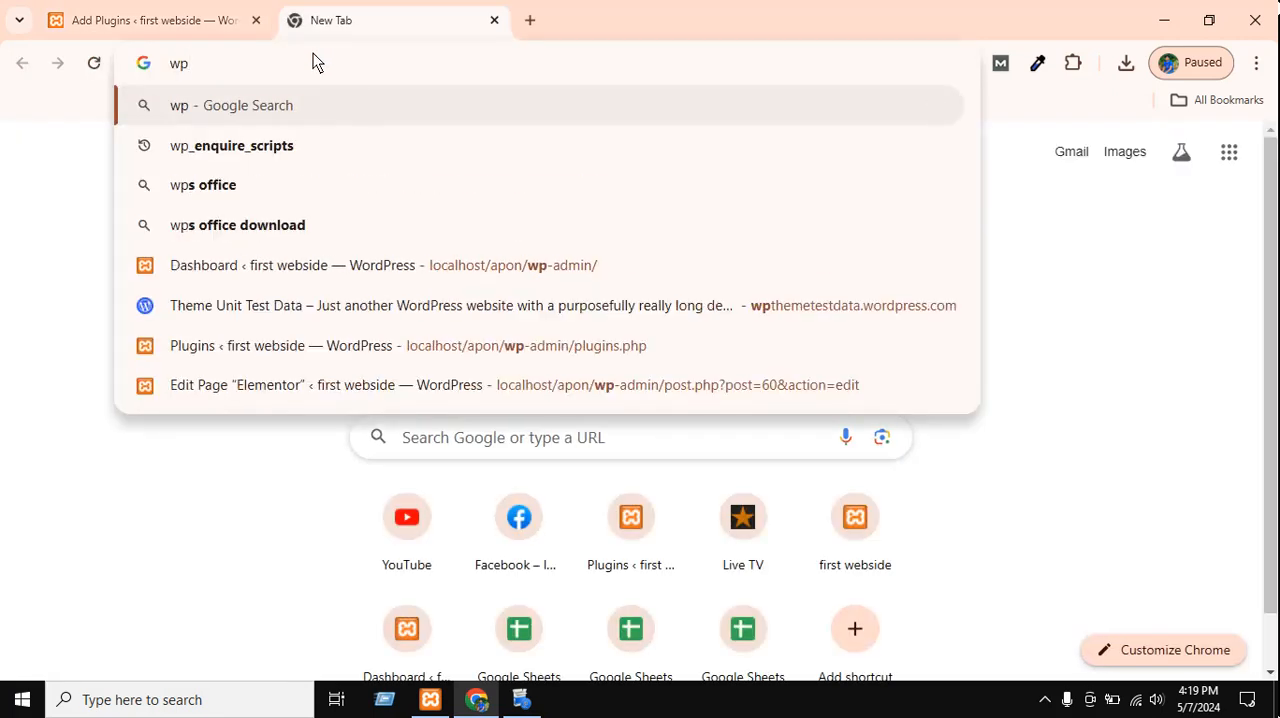
text(form)
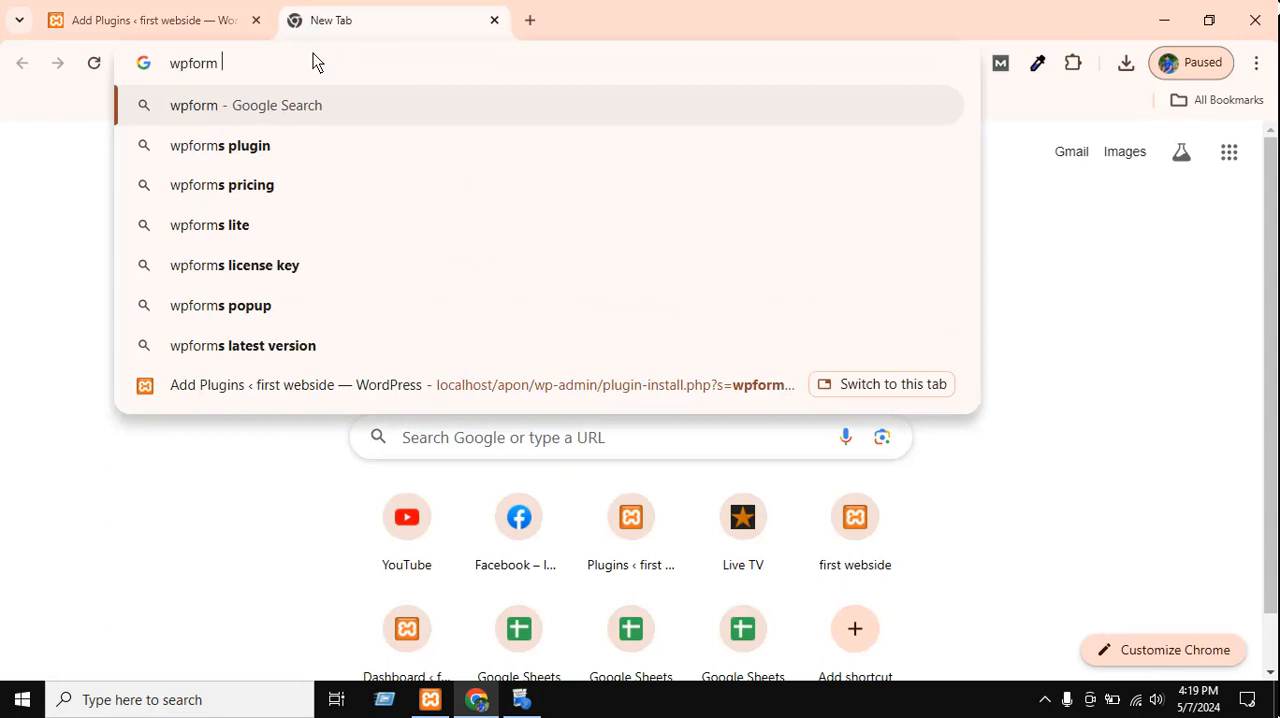
key(Down)
key(Return)
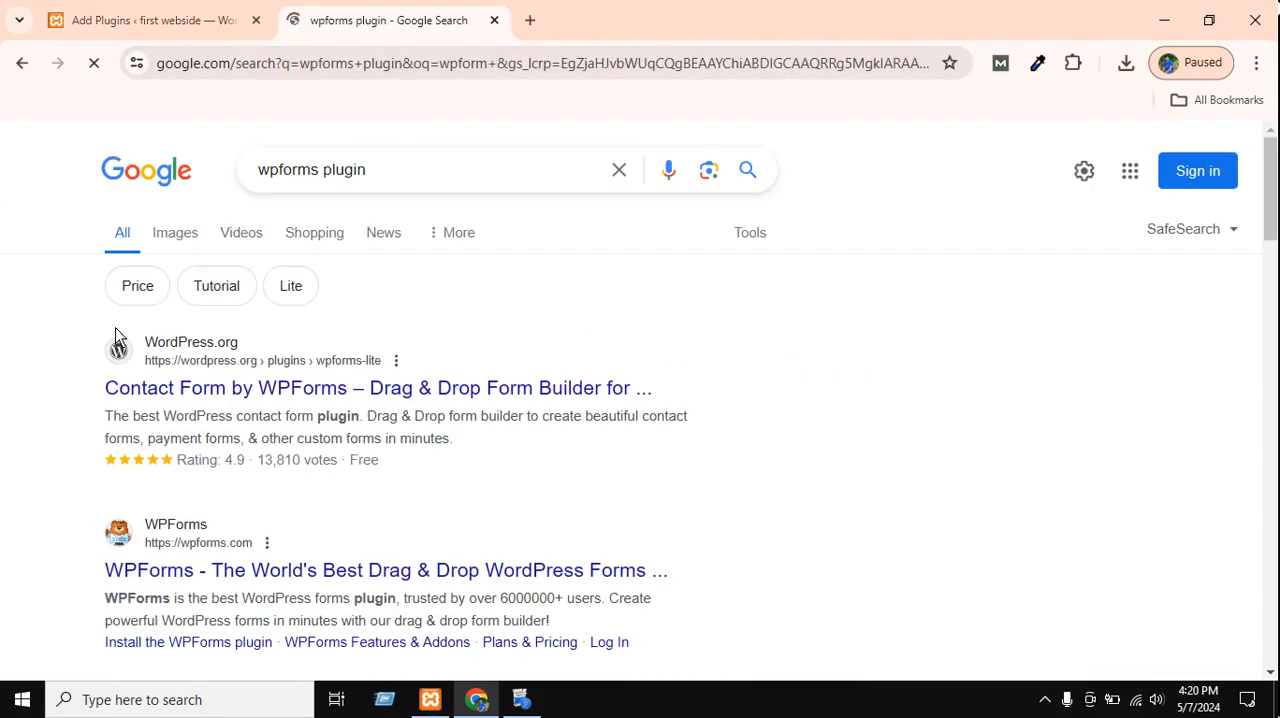
Open the WordPress.org search result for Contact Form by WPForms.
scroll(337, 314, down, 3)
scroll(330, 360, up, 3)
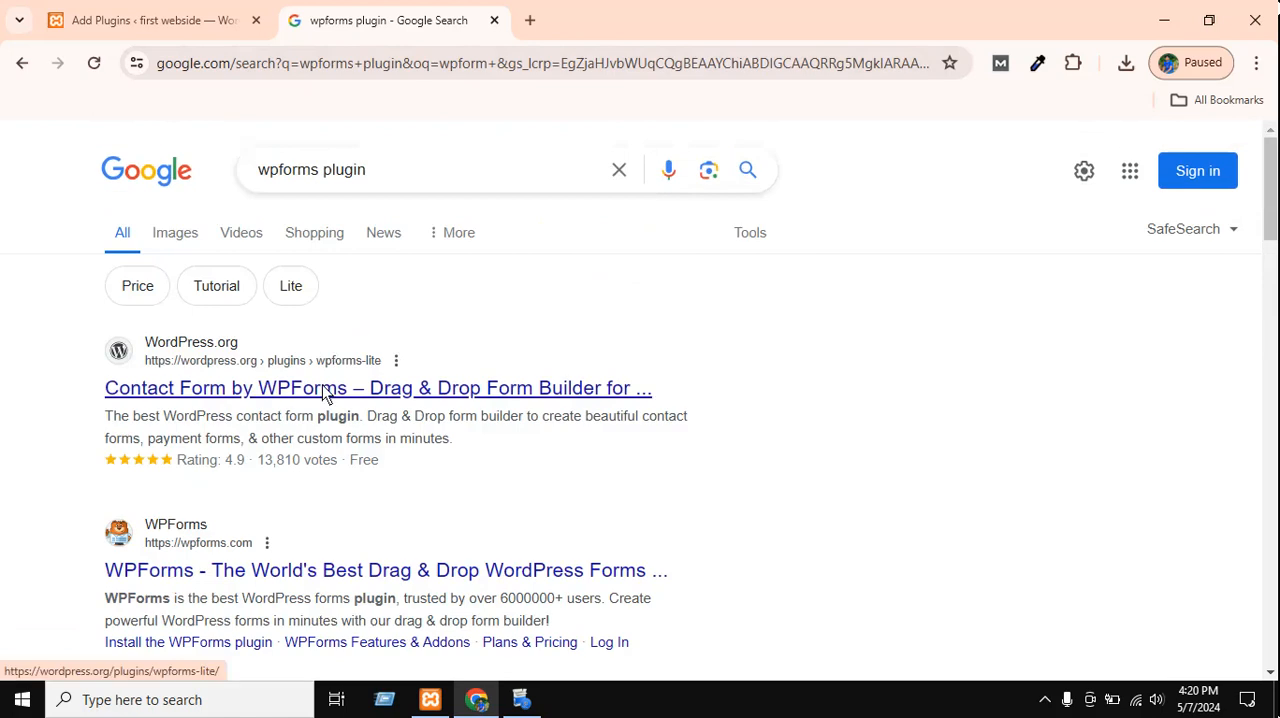
click(322, 392)
click(150, 20)
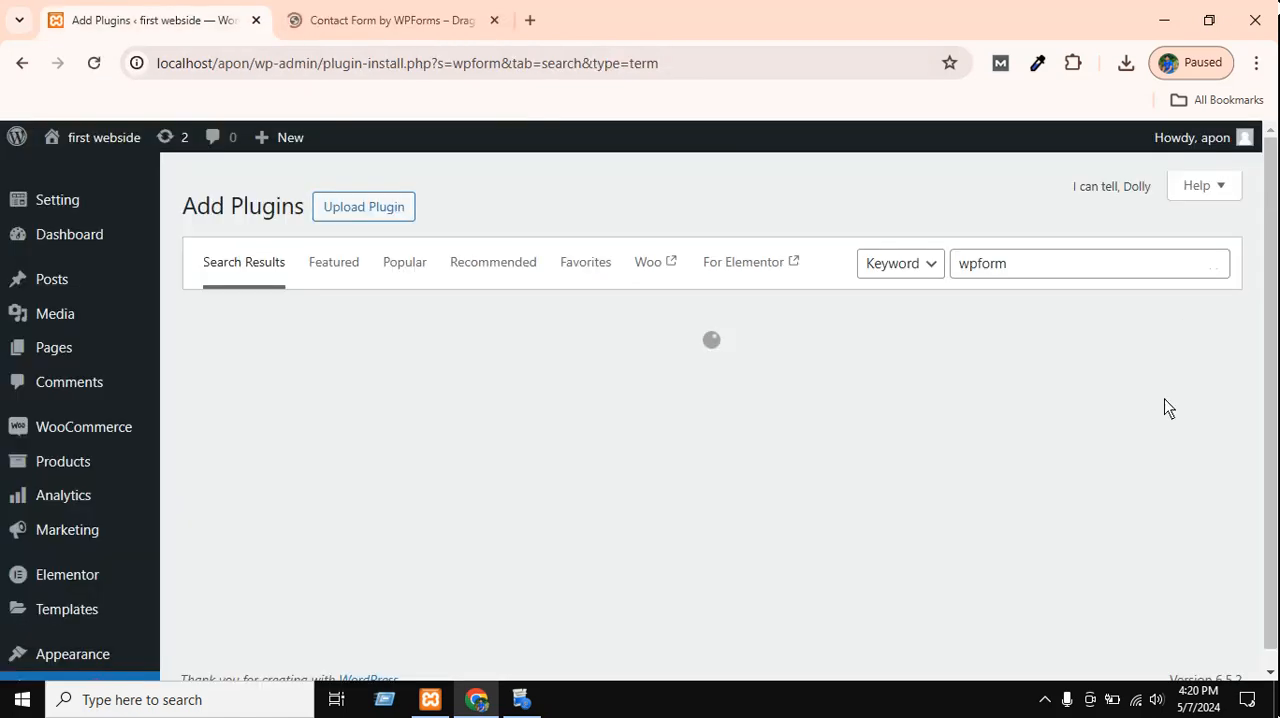
click(463, 12)
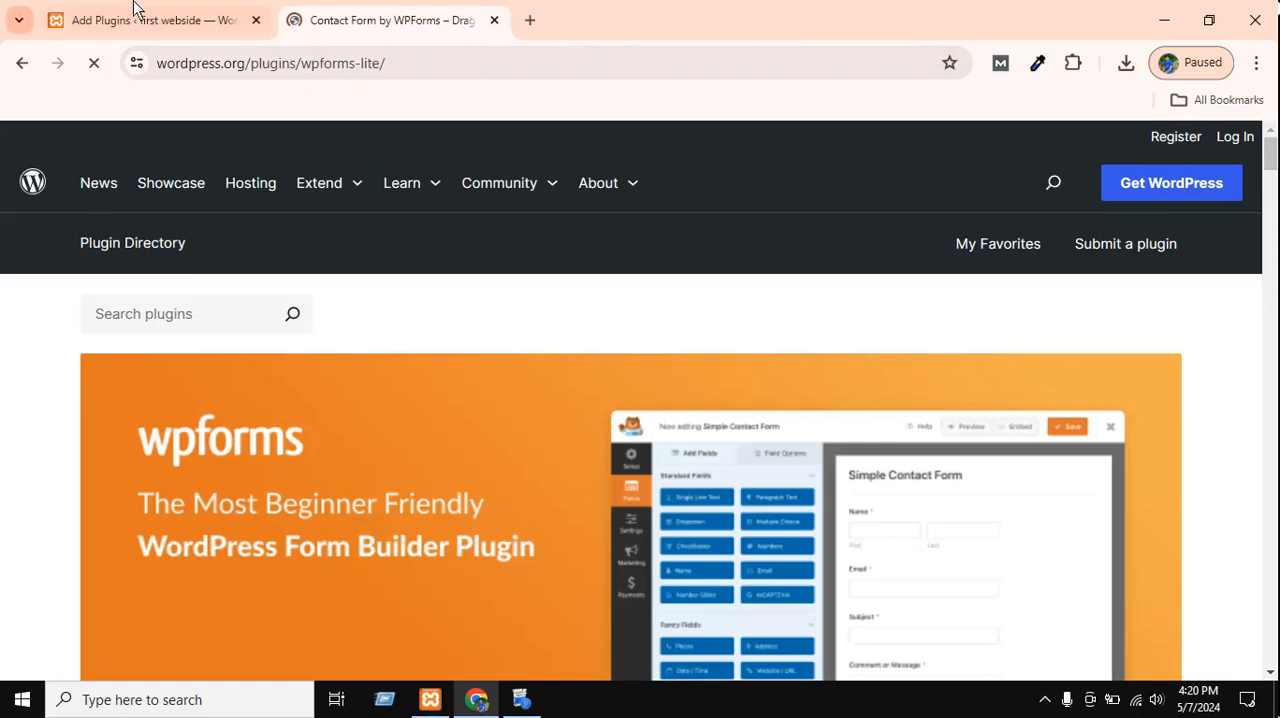
click(137, 9)
scroll(668, 278, down, 1)
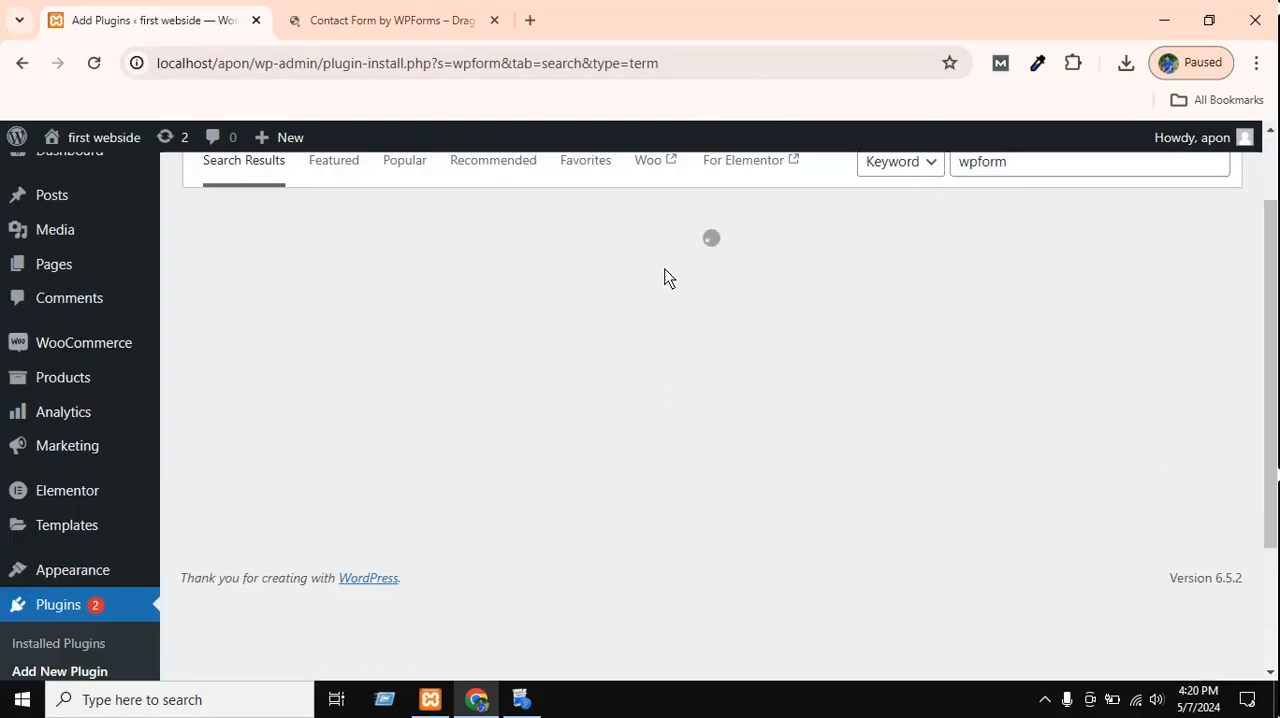
click(1003, 271)
Download the WPForms plugin archive wpforms-lite.1.8.8.3.zip from its WordPress.org page and check the recent downloads.
click(320, 12)
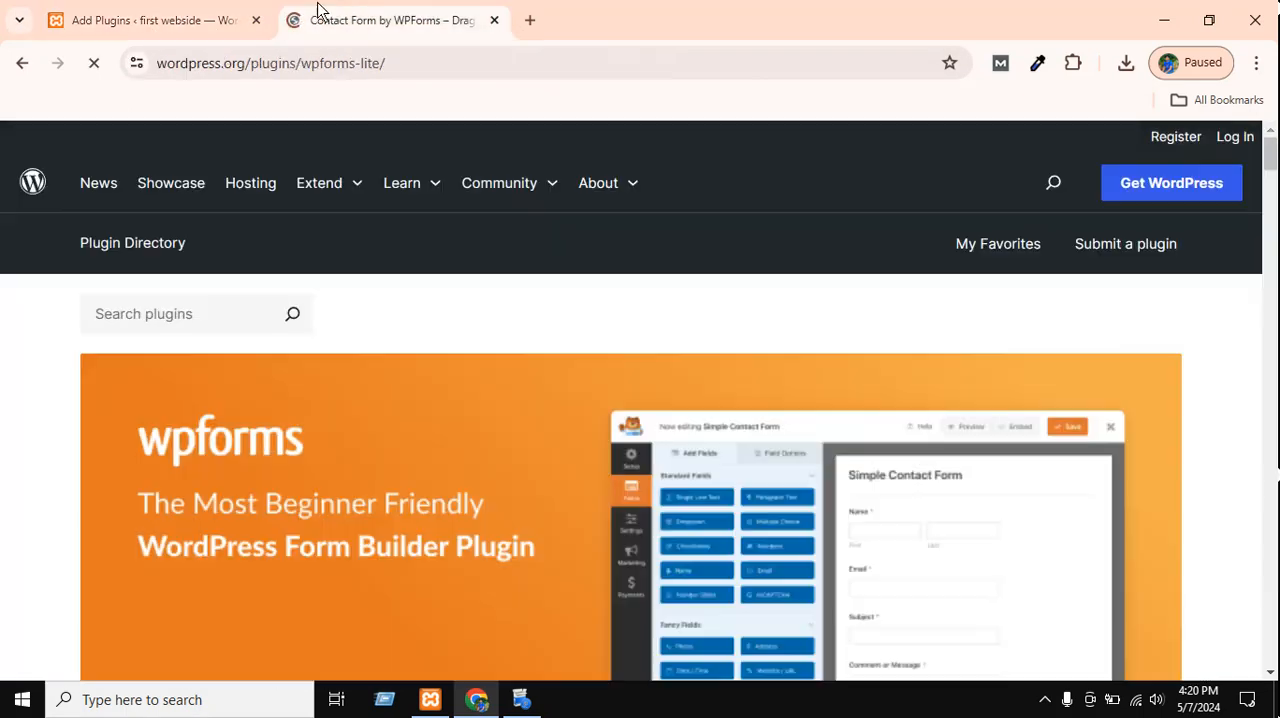
scroll(1023, 424, down, 4)
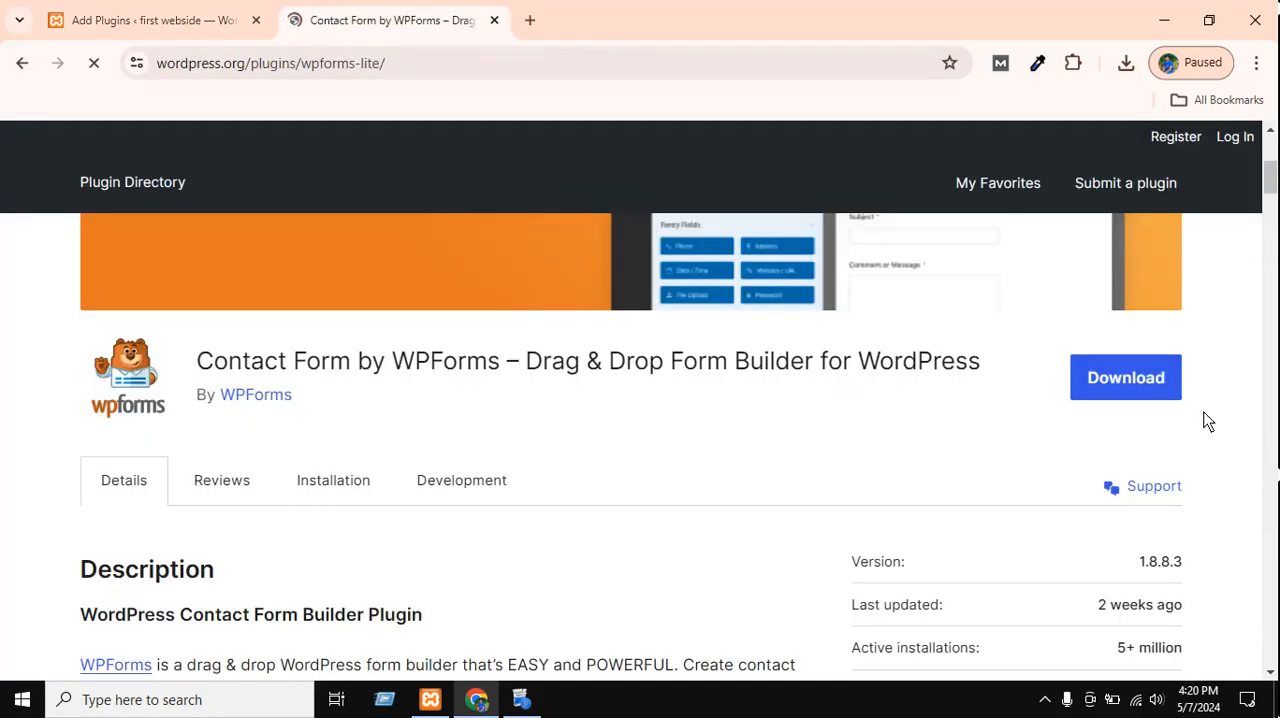
click(1106, 384)
scroll(495, 503, up, 5)
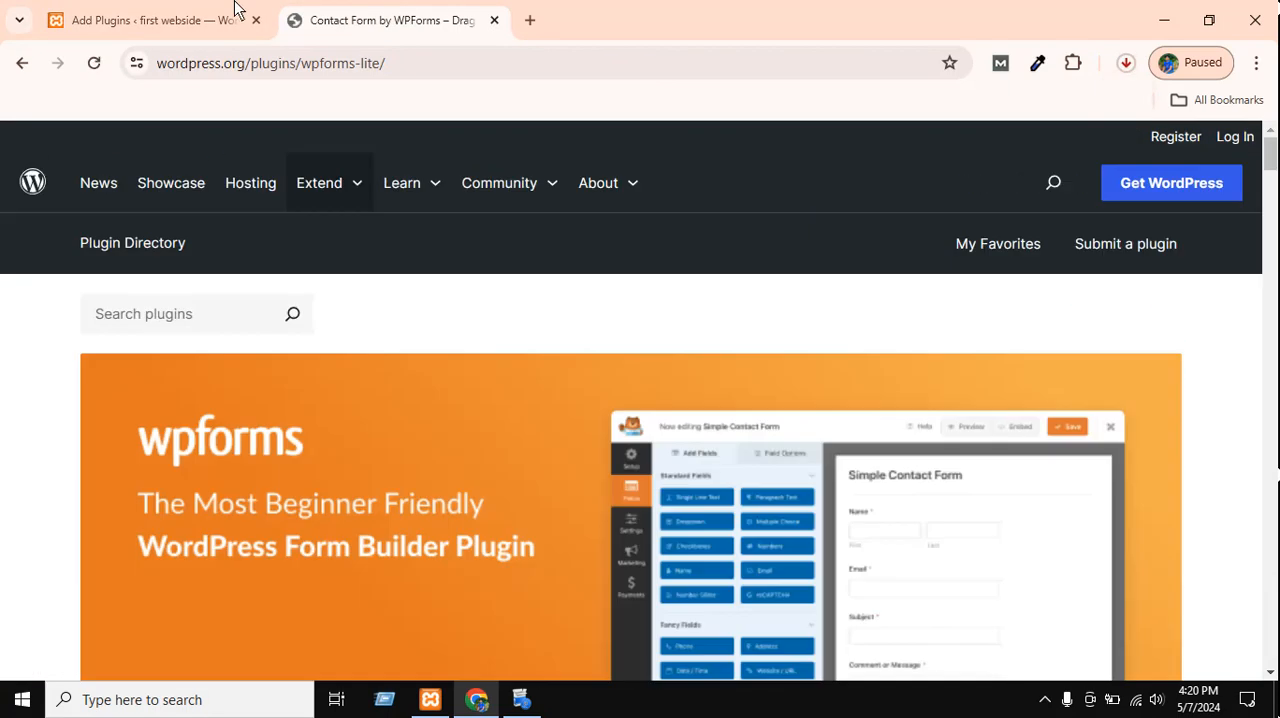
click(1127, 64)
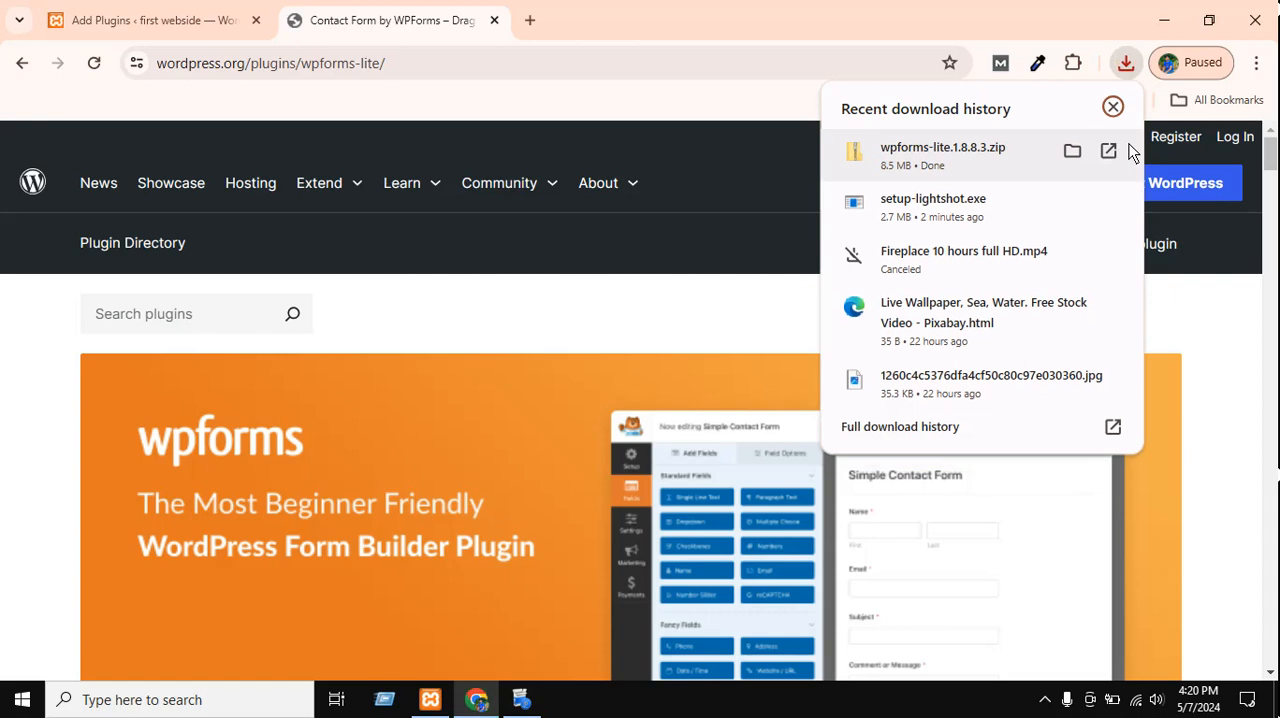
Upload wpforms-lite.1.8.8.3.zip from the Downloads folder to the local site's Add Plugins page and install it.
click(200, 20)
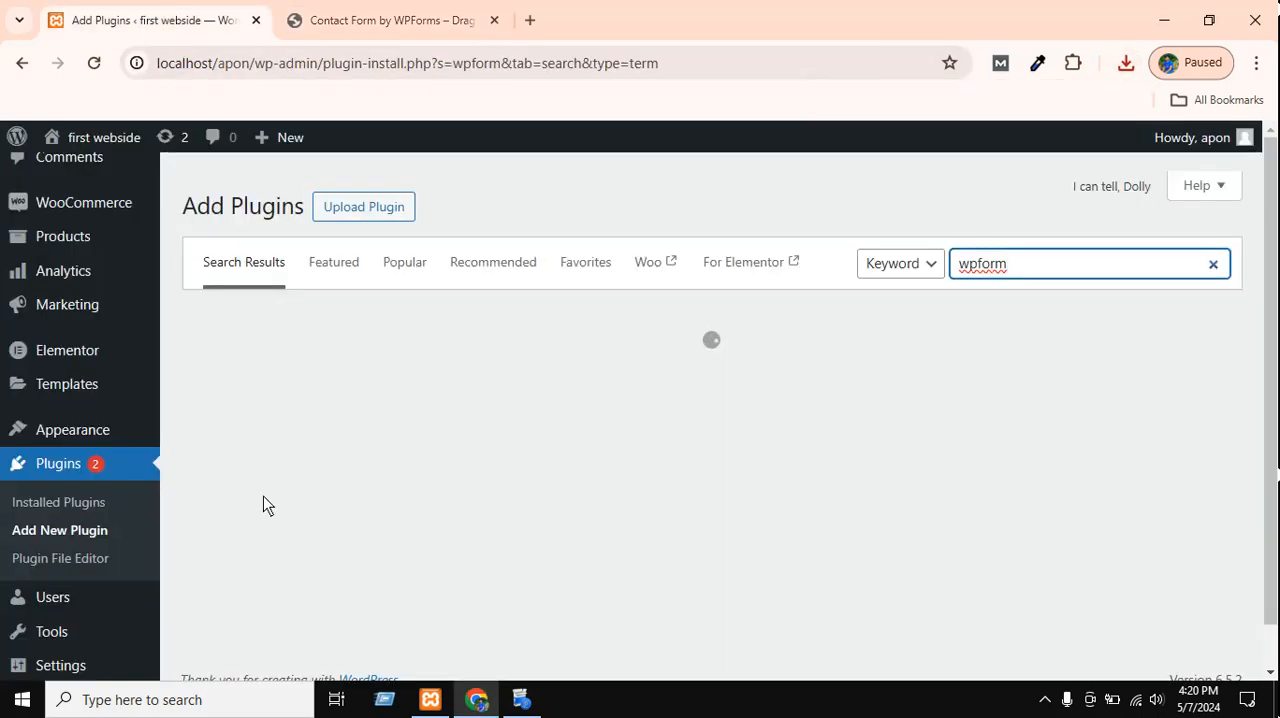
click(680, 410)
click(350, 216)
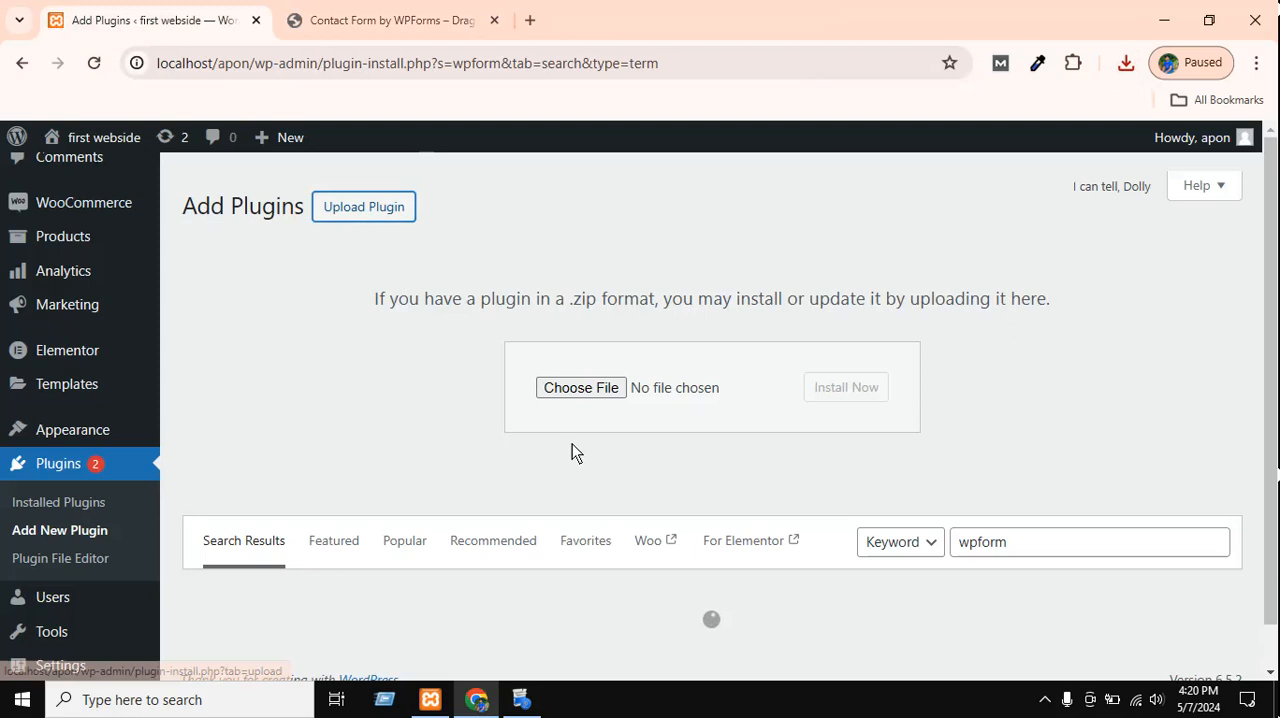
click(588, 394)
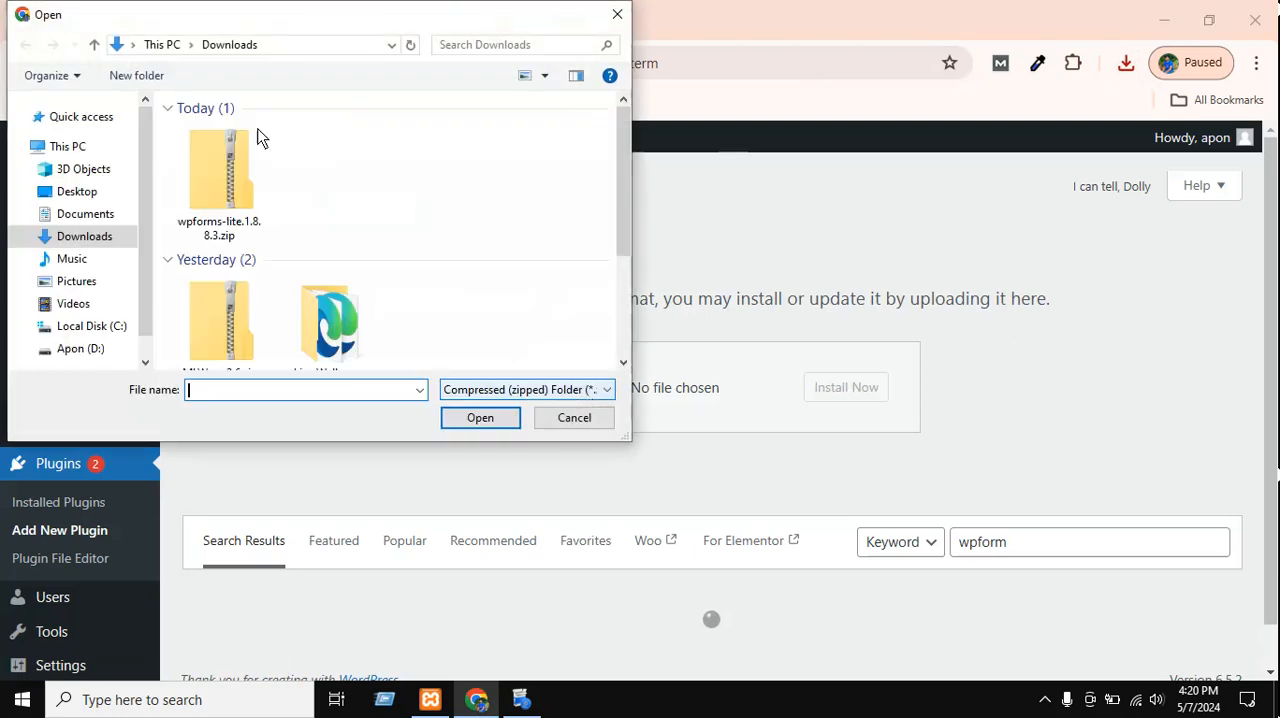
click(240, 222)
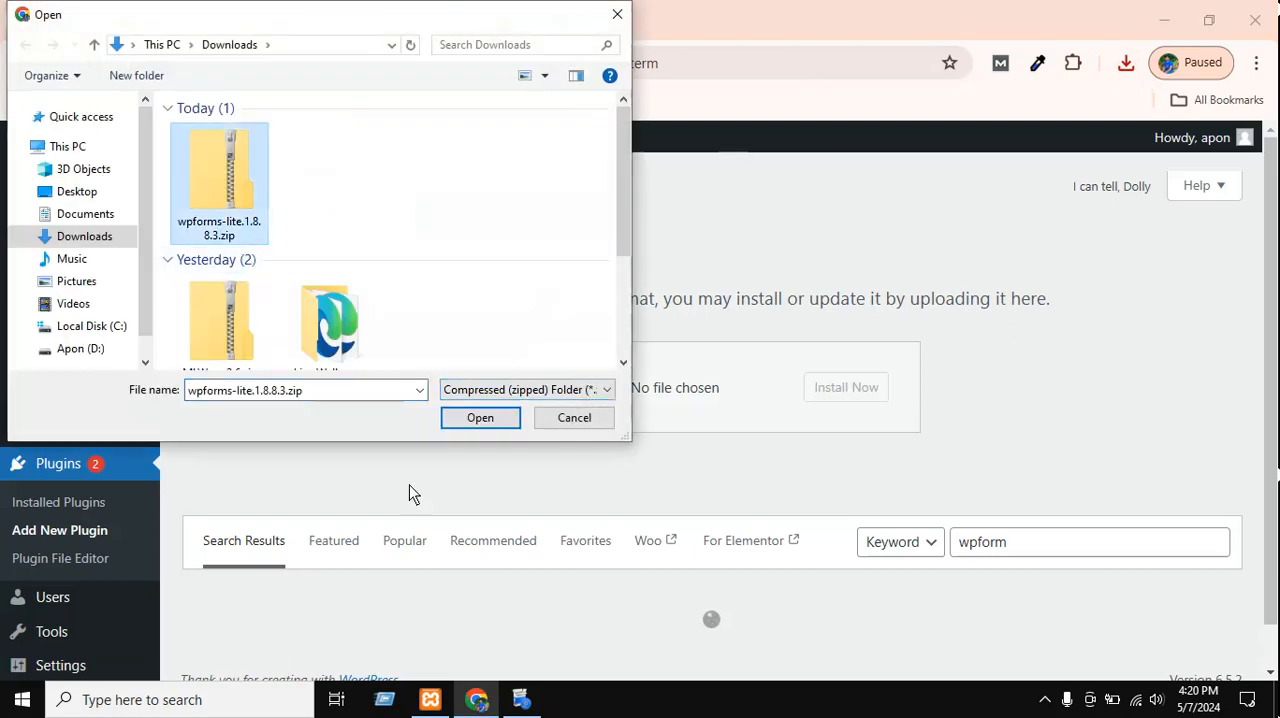
click(484, 426)
click(846, 387)
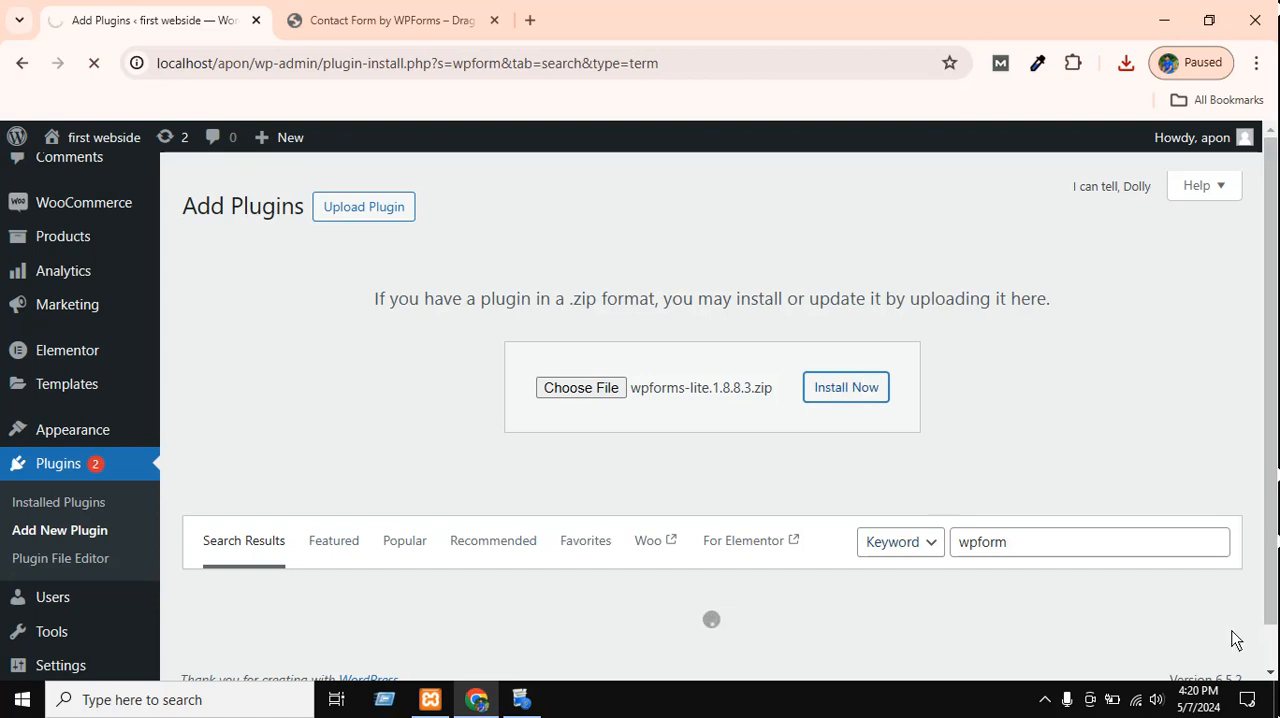
click(1043, 701)
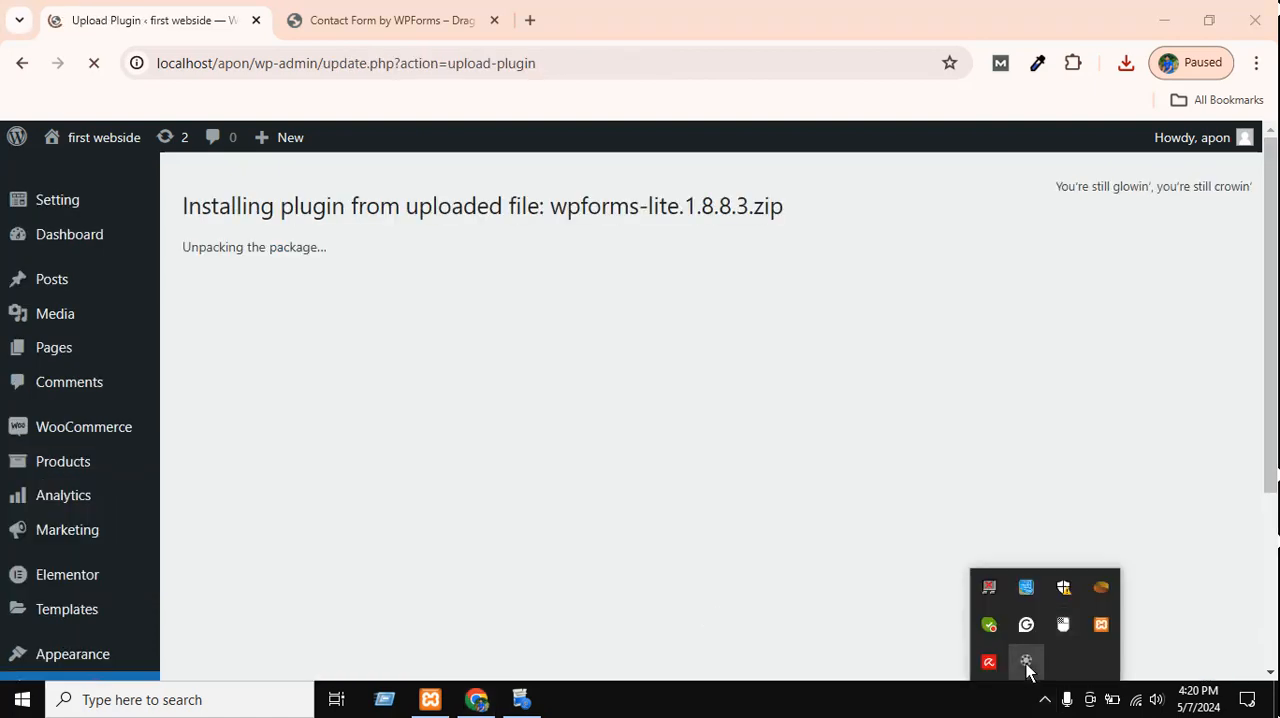
click(1026, 660)
click(640, 406)
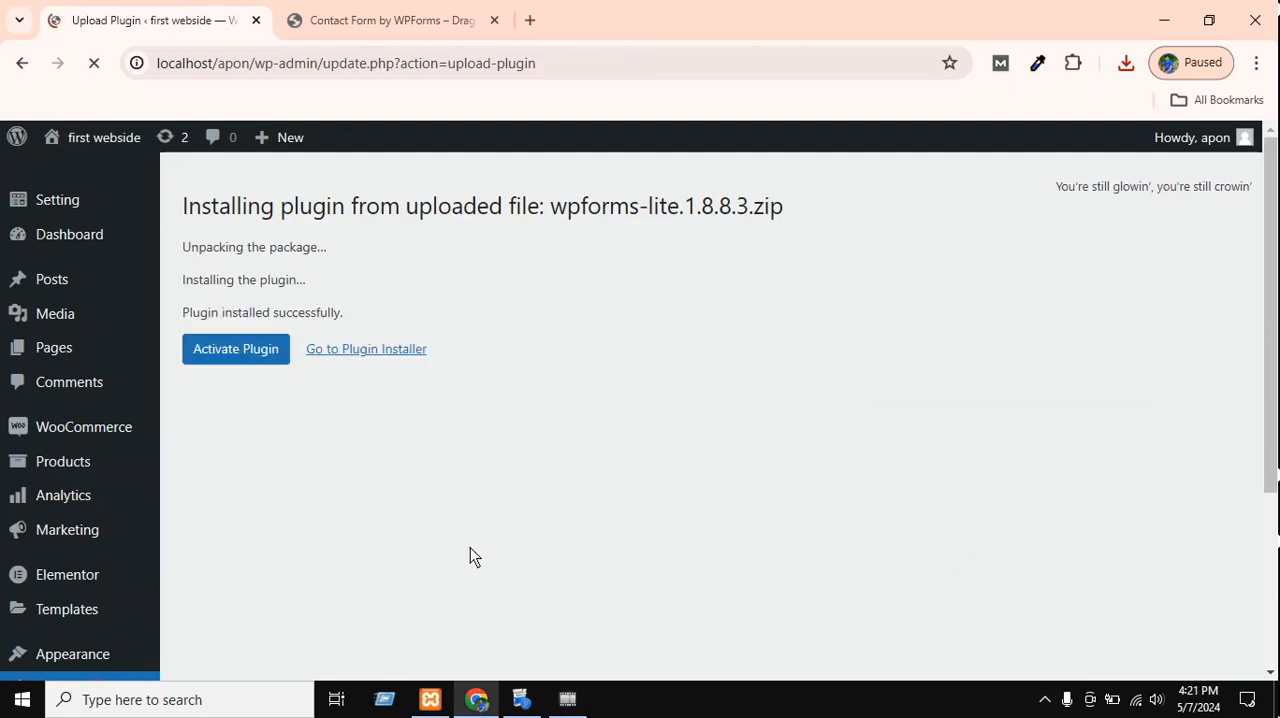
Activate the uploaded WPForms plugin and look through its welcome page.
click(228, 350)
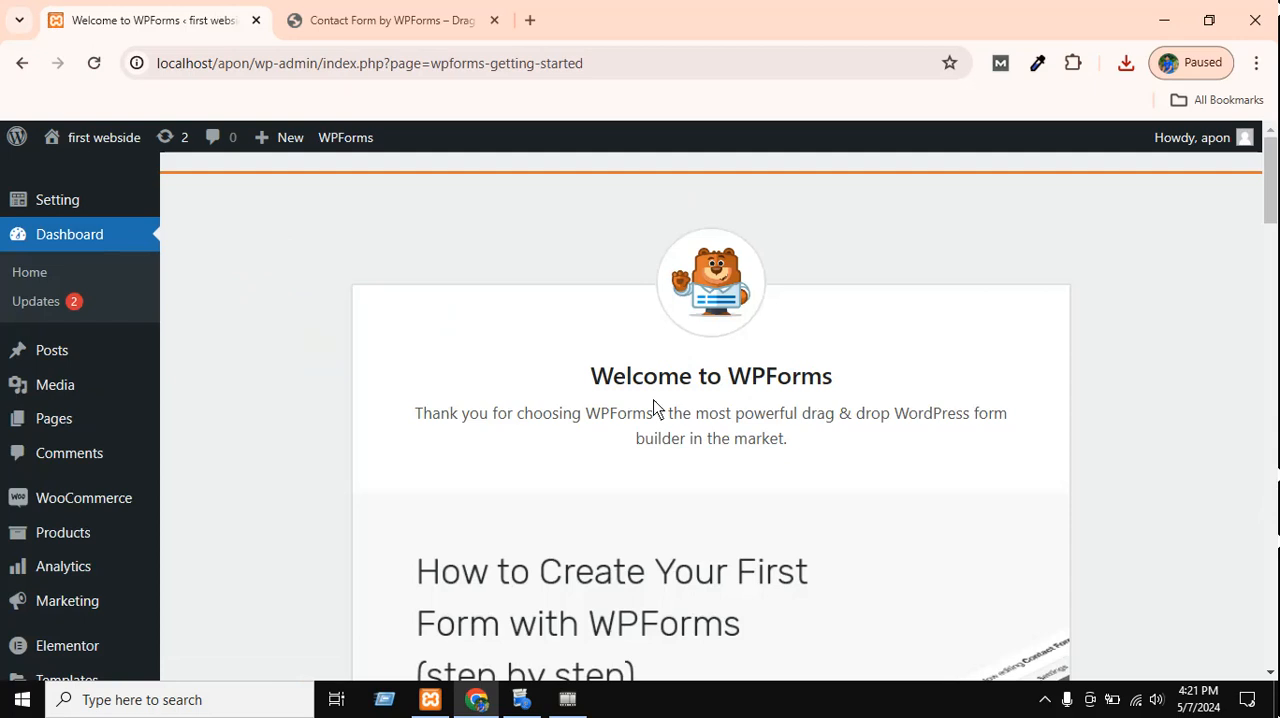
scroll(654, 408, down, 8)
scroll(700, 434, up, 3)
scroll(980, 466, down, 4)
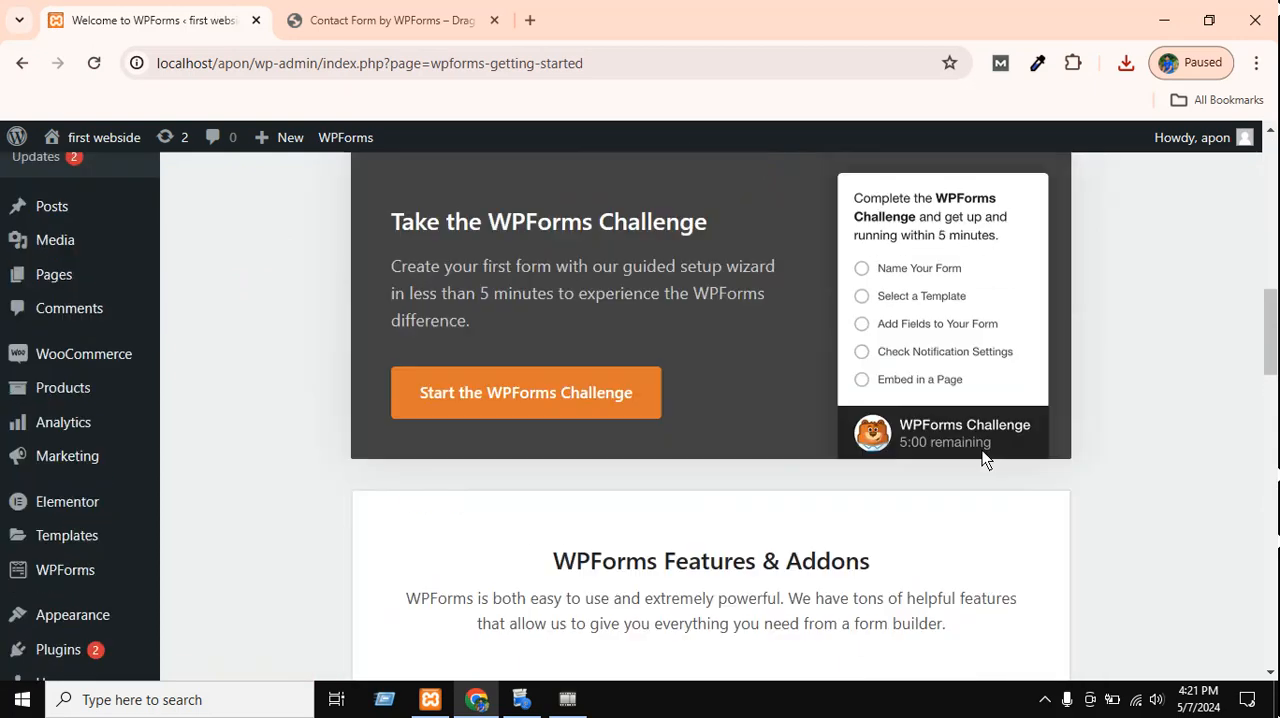
scroll(990, 452, up, 8)
scroll(997, 509, down, 12)
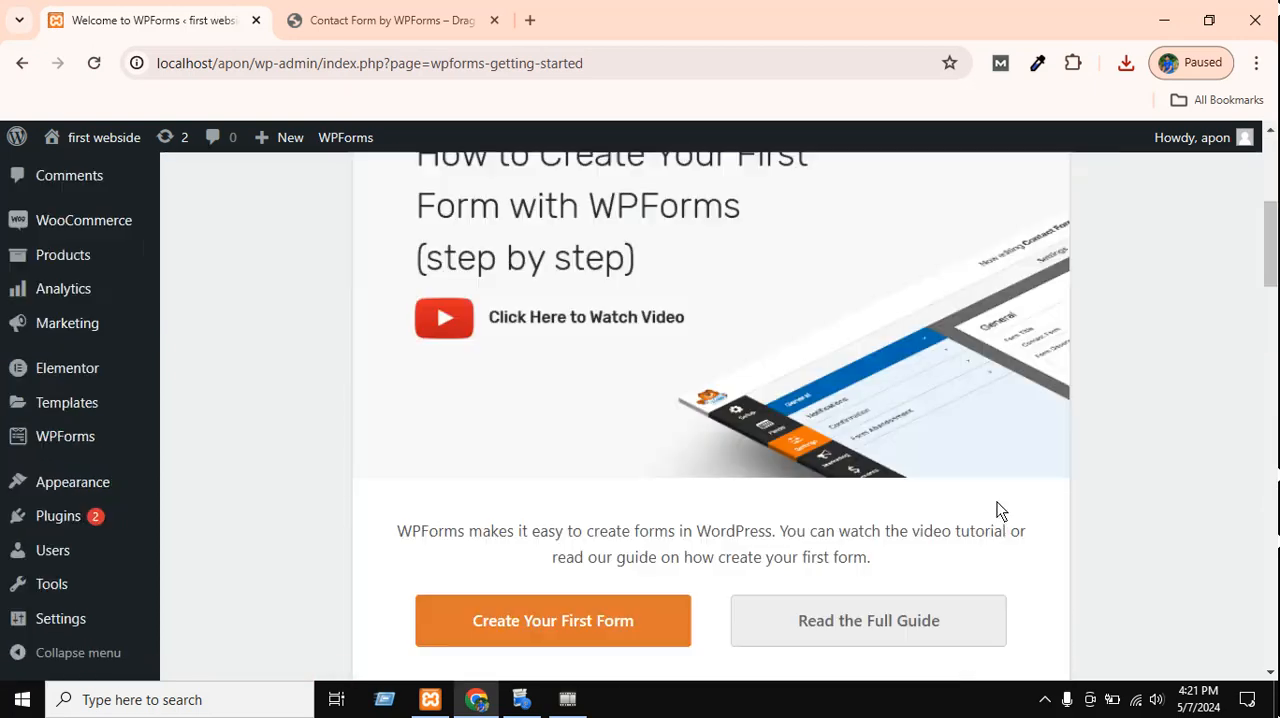
scroll(991, 530, up, 4)
scroll(846, 475, up, 4)
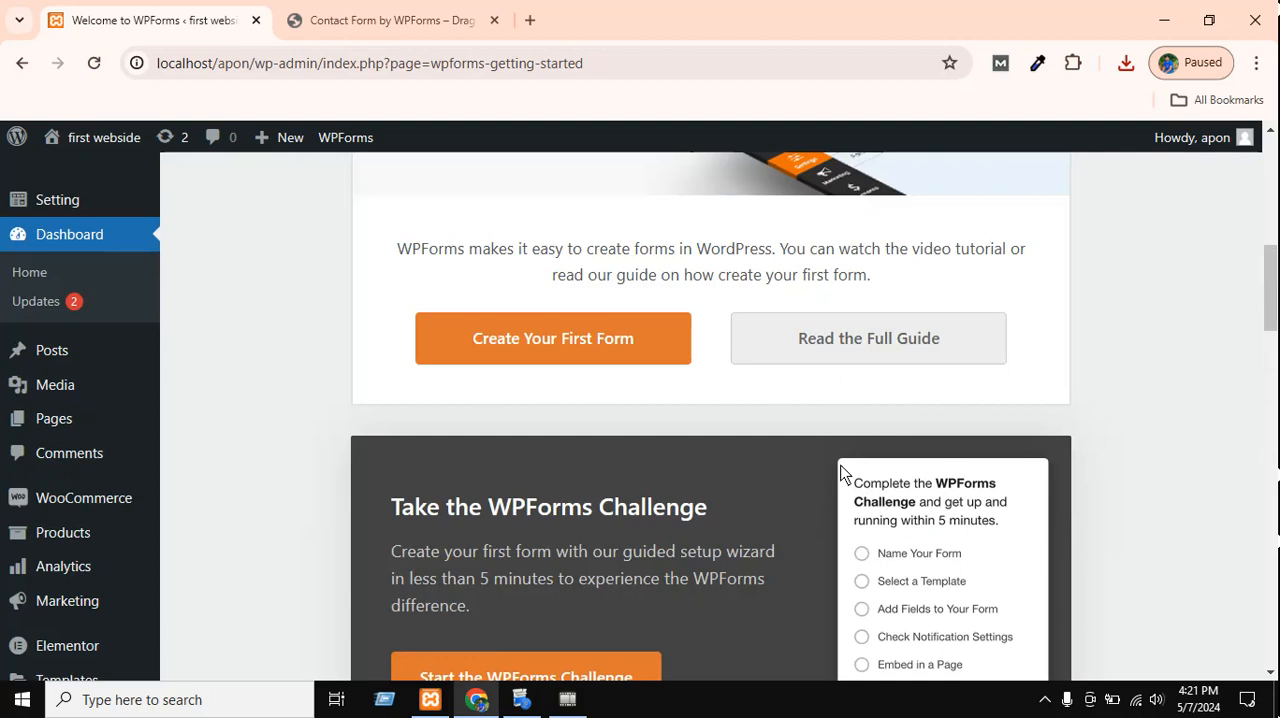
scroll(934, 371, down, 9)
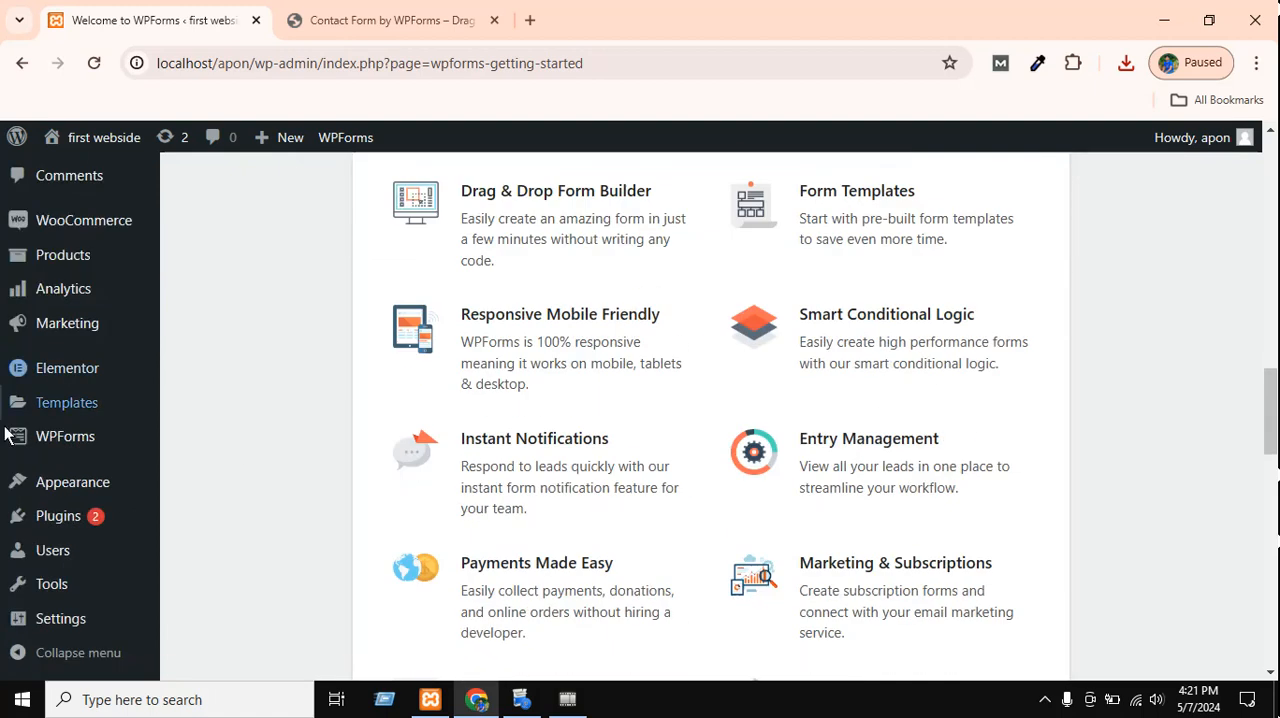
Open the WPForms Forms Overview page and look through it.
click(64, 430)
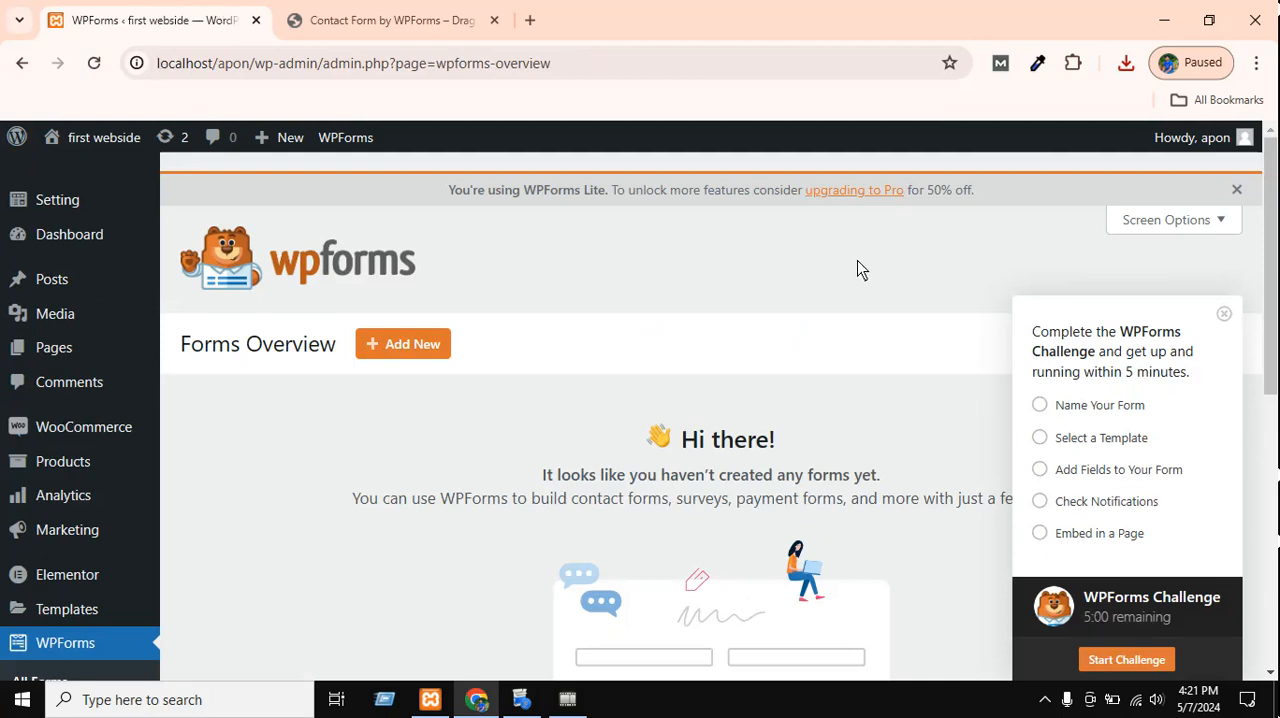
scroll(463, 337, down, 6)
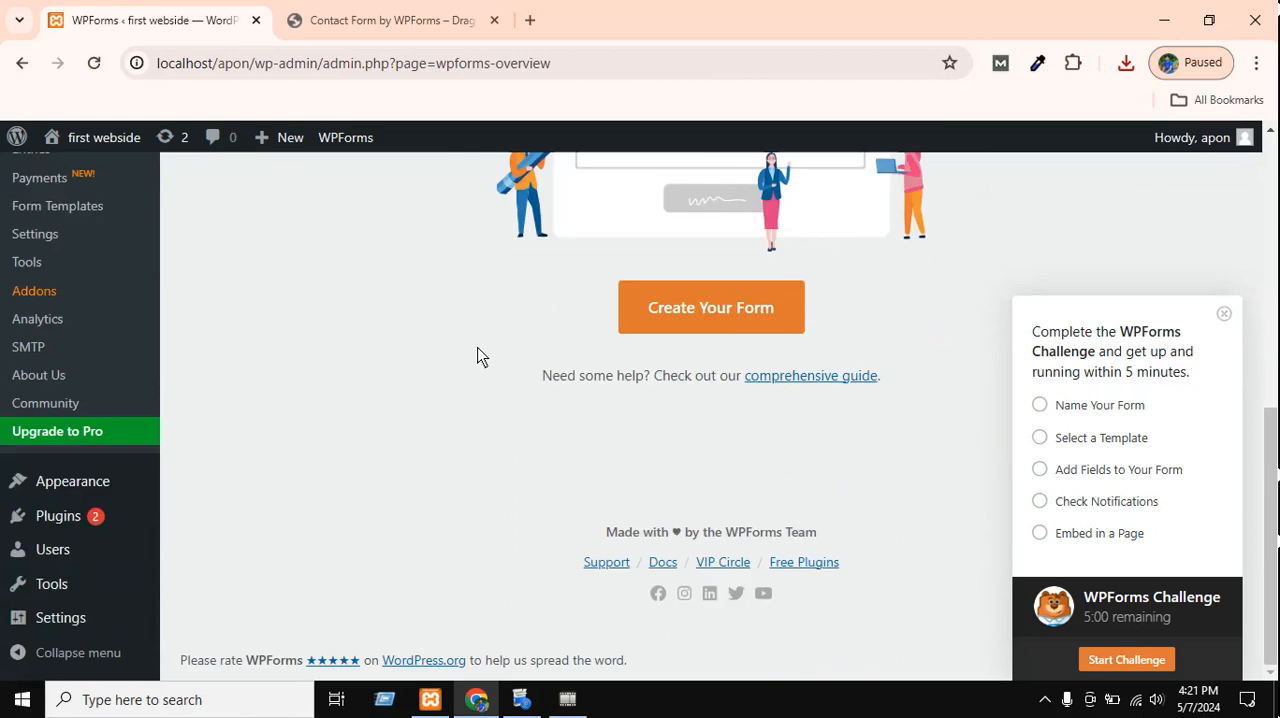
scroll(480, 357, up, 4)
scroll(806, 489, up, 2)
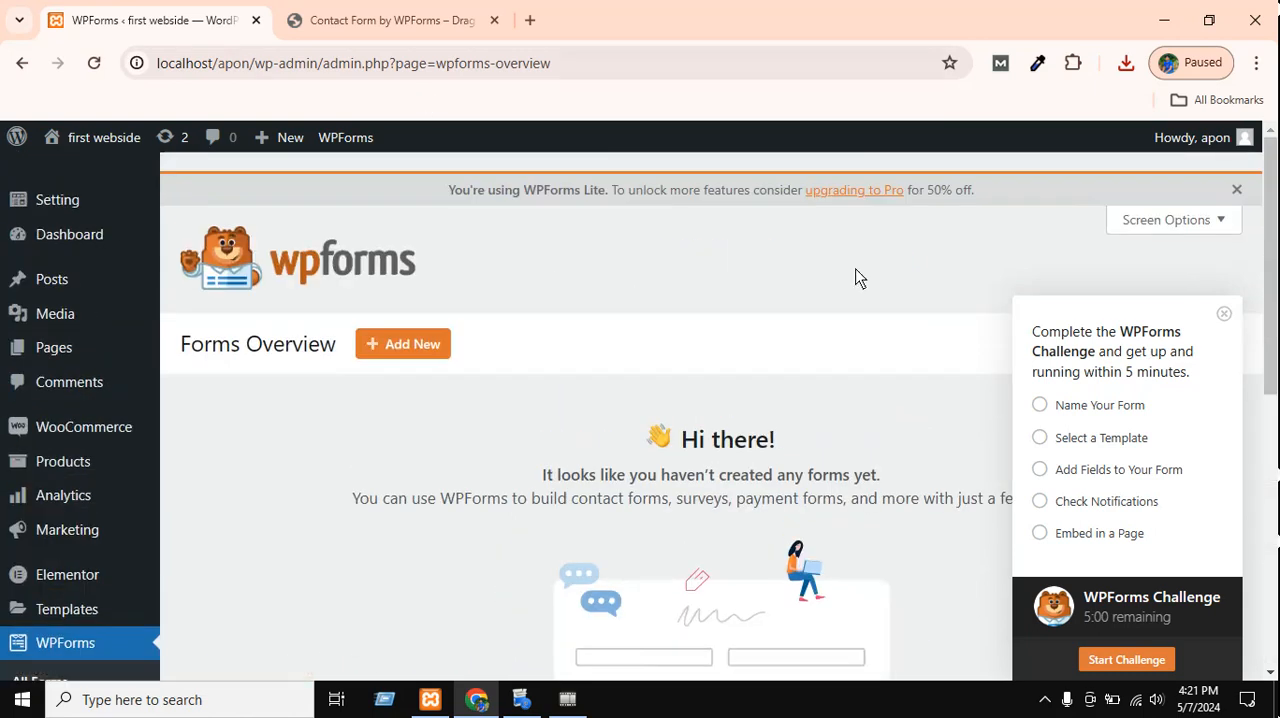
scroll(520, 318, down, 4)
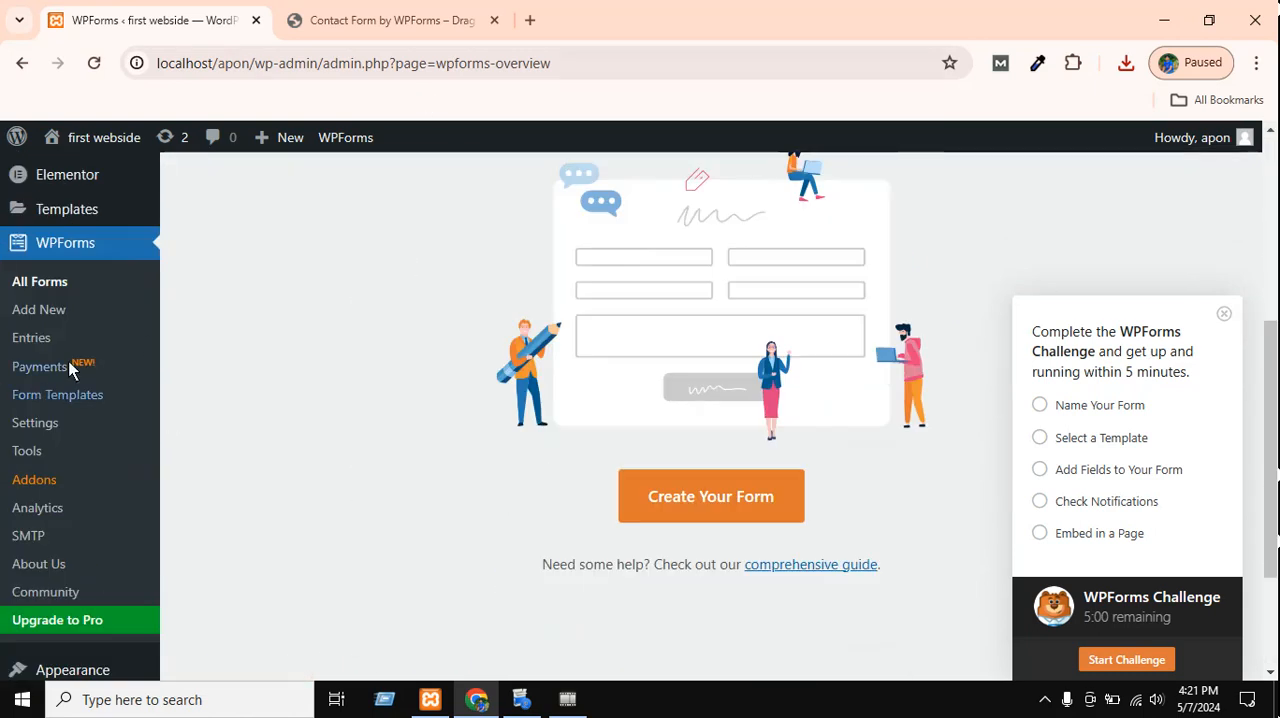
Open the WPForms Form Templates page and dismiss the WPForms Challenge box covering the template list.
click(51, 397)
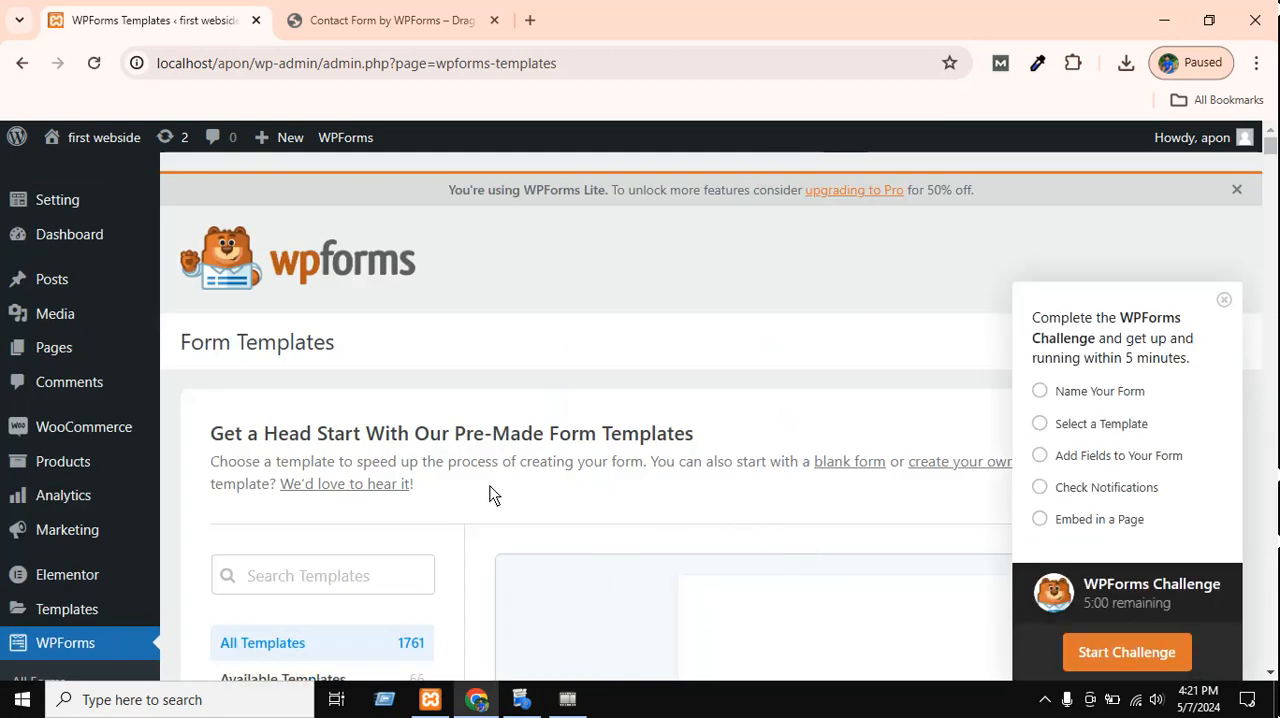
scroll(480, 457, down, 4)
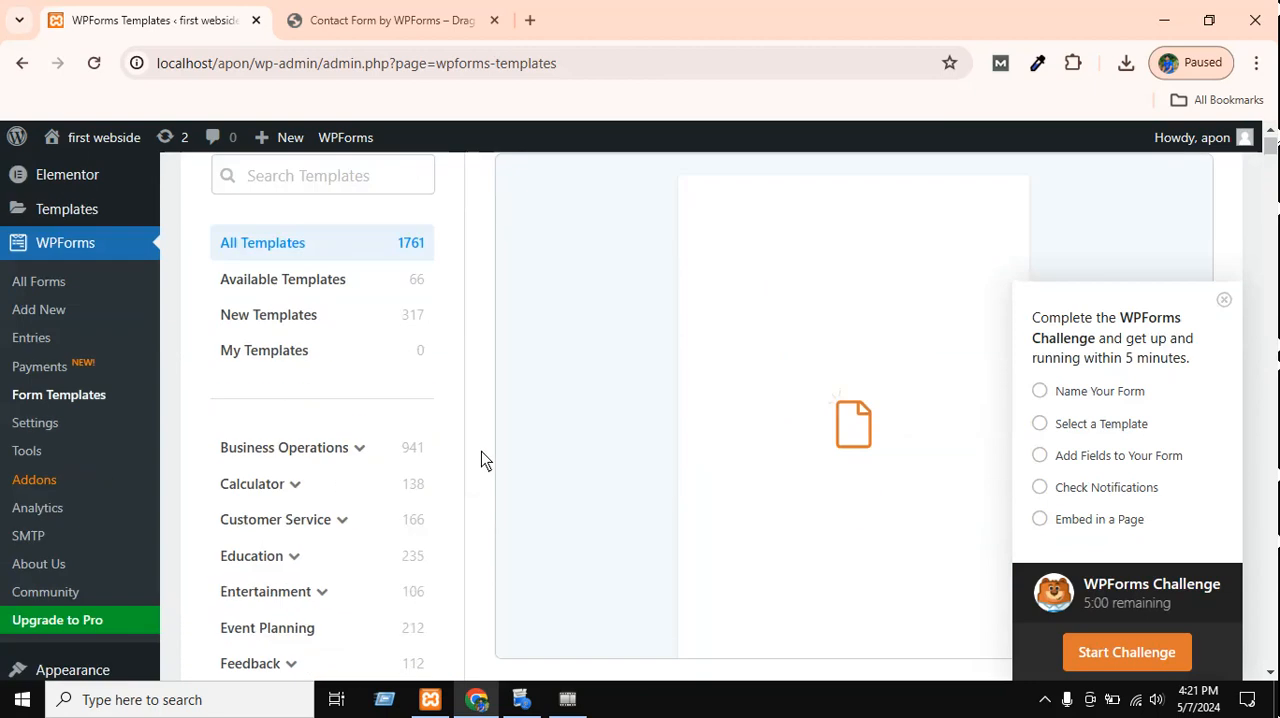
scroll(523, 457, up, 1)
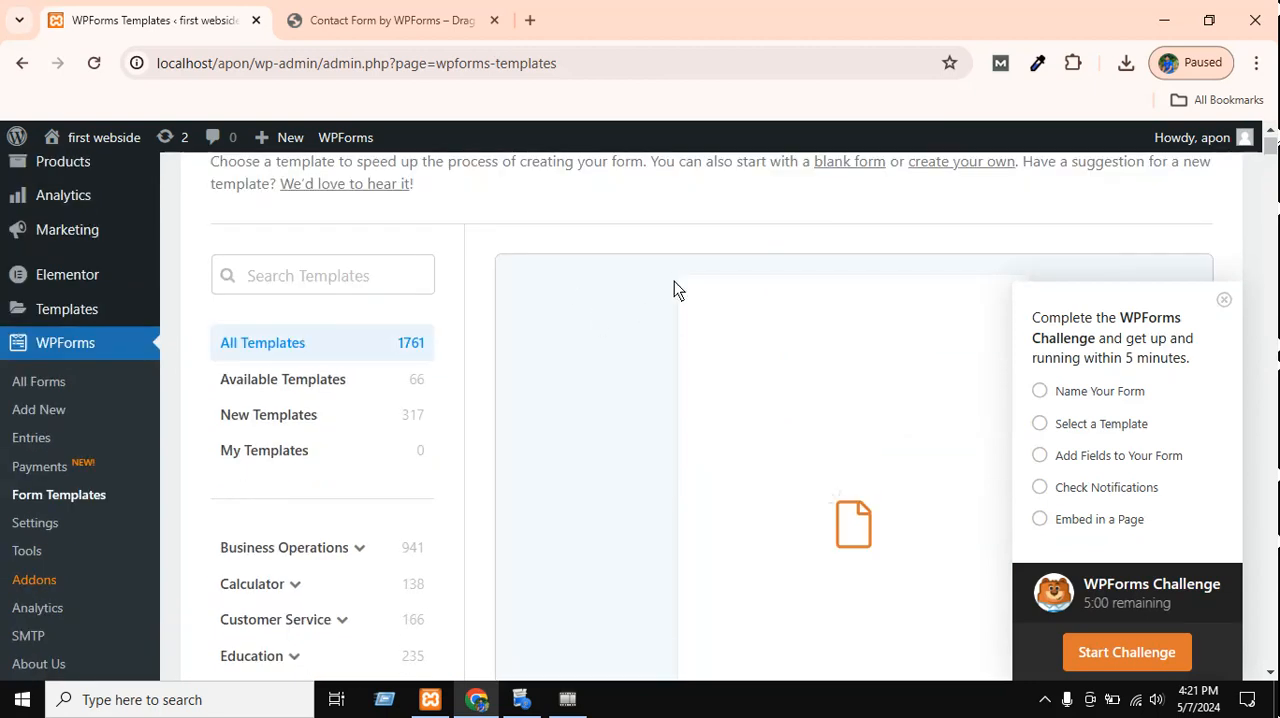
scroll(674, 285, down, 1)
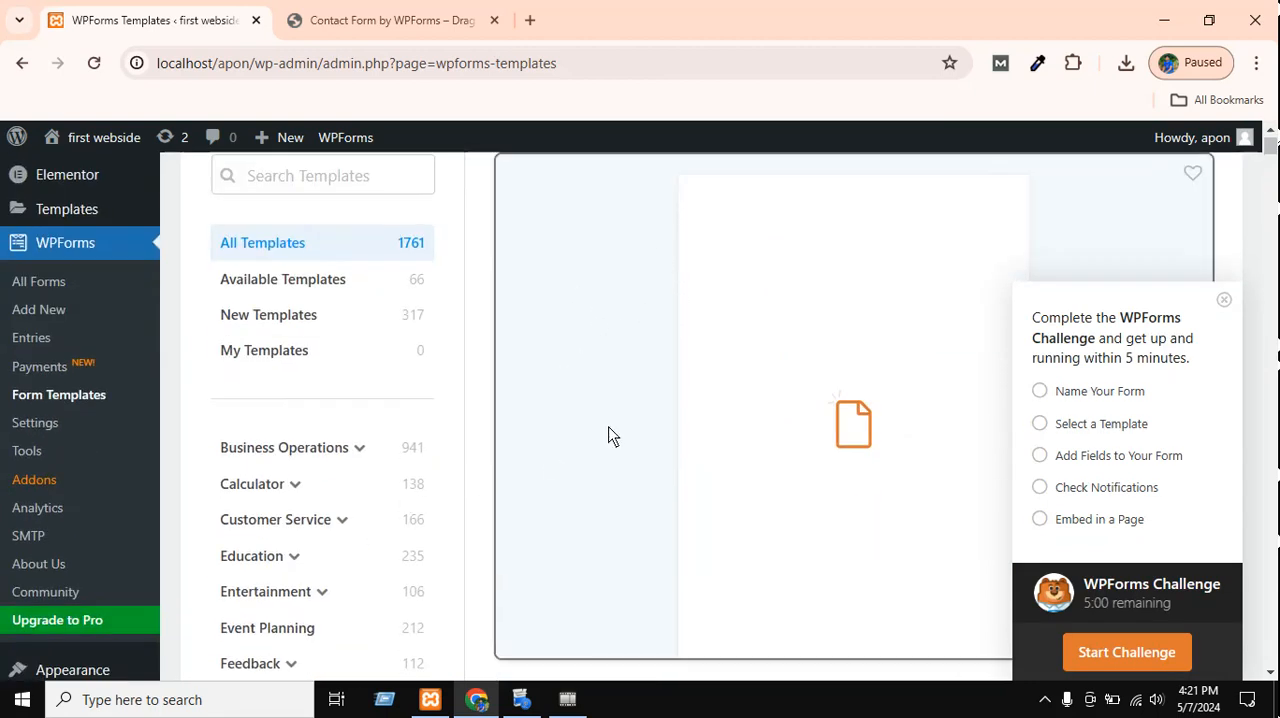
scroll(612, 437, down, 1)
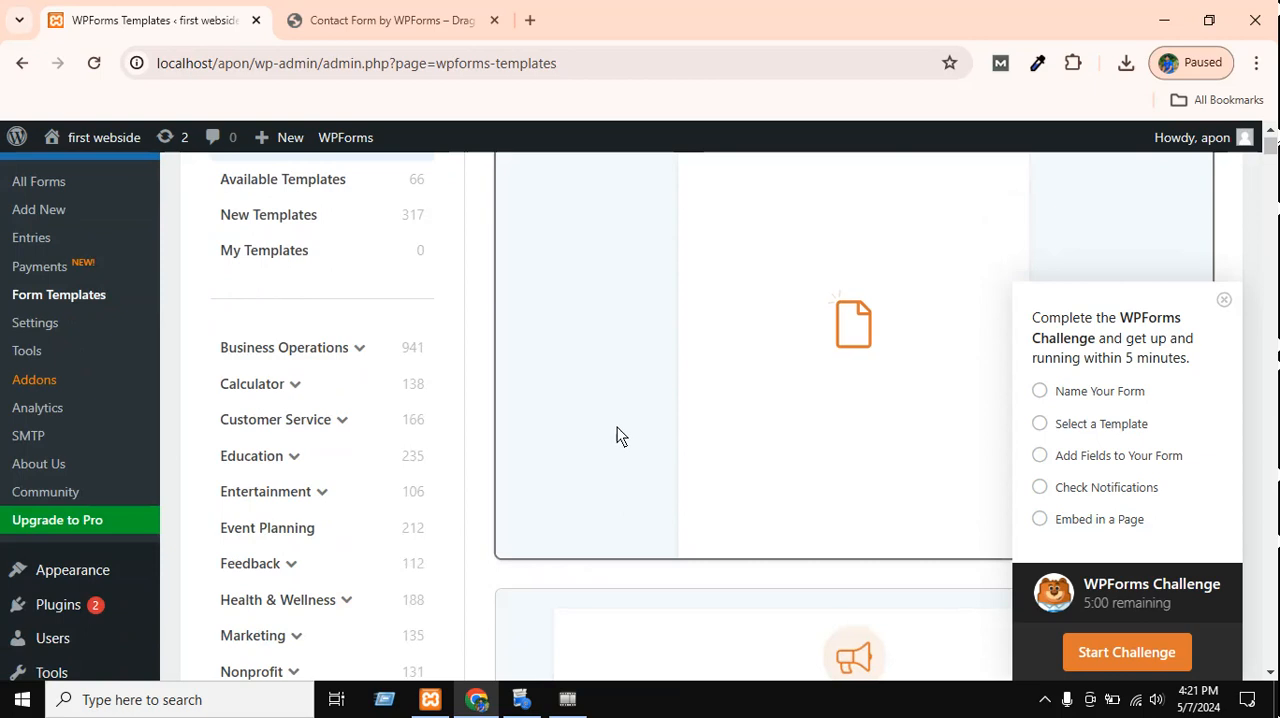
scroll(617, 436, down, 4)
scroll(663, 466, down, 5)
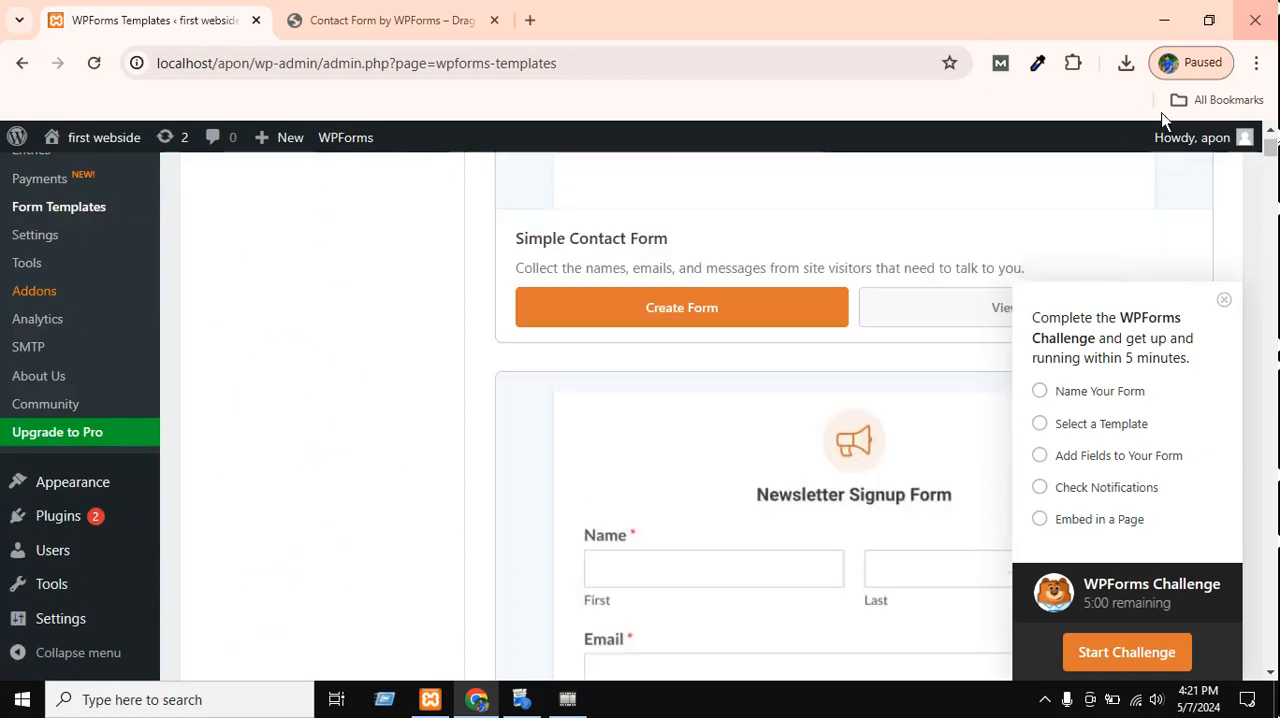
click(1224, 300)
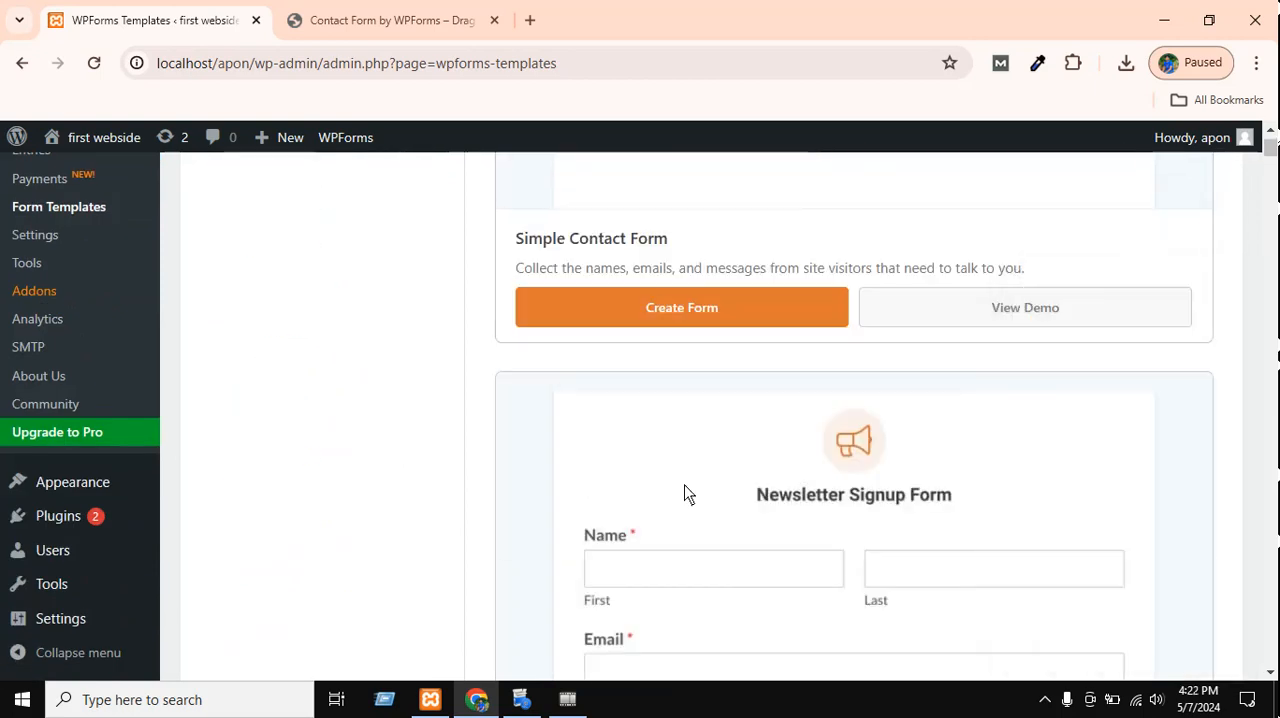
Review the Simple Contact Form template and try to create a form from it.
scroll(684, 470, down, 3)
scroll(491, 511, up, 8)
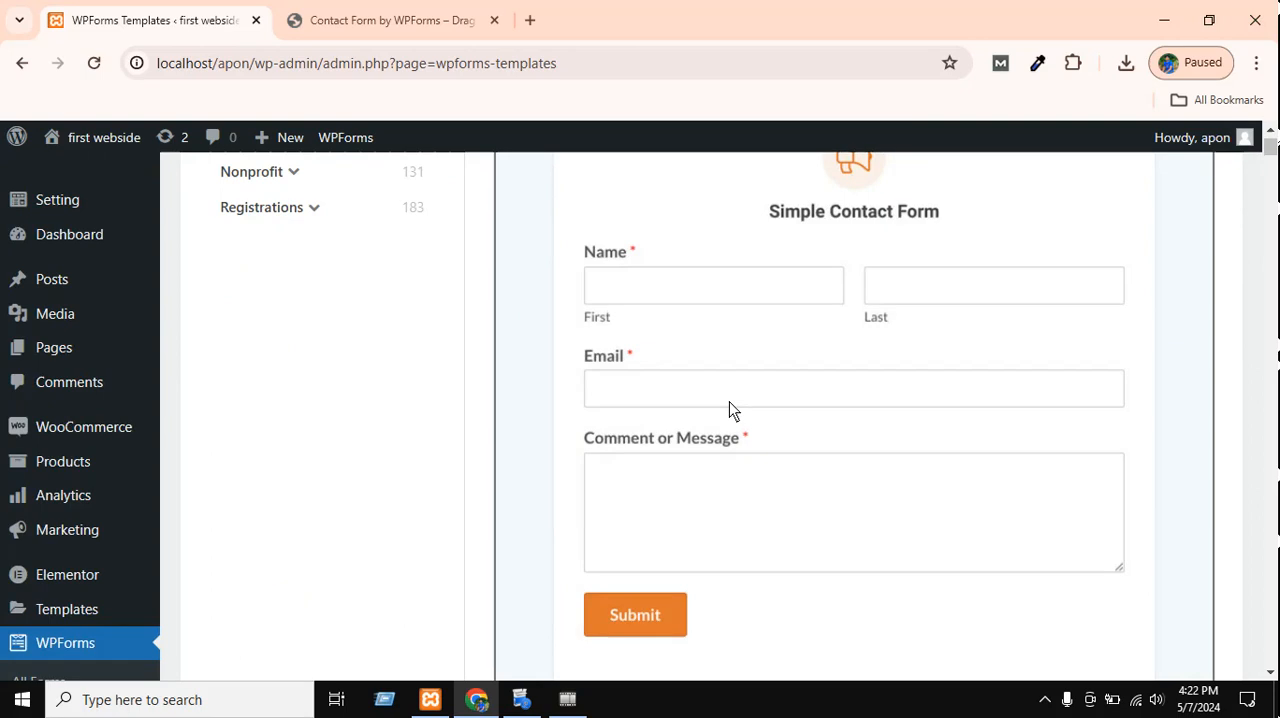
scroll(843, 283, up, 2)
scroll(857, 380, down, 3)
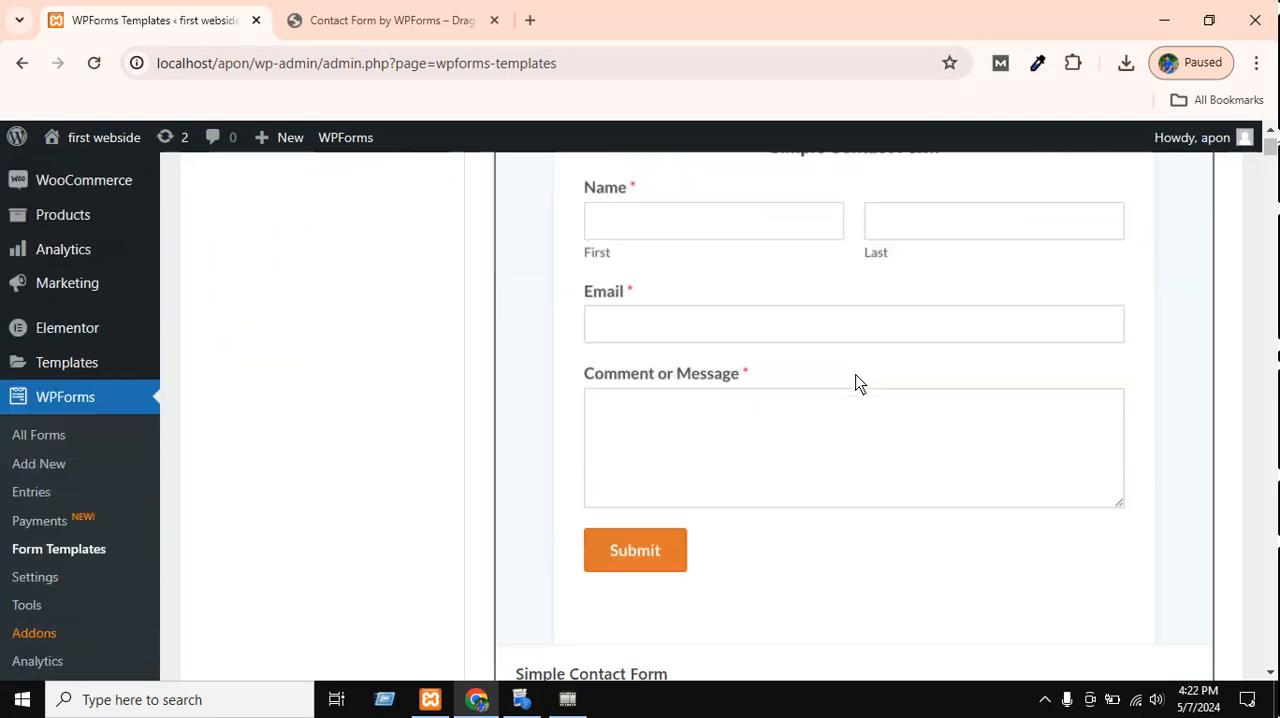
scroll(857, 383, down, 1)
scroll(847, 488, up, 2)
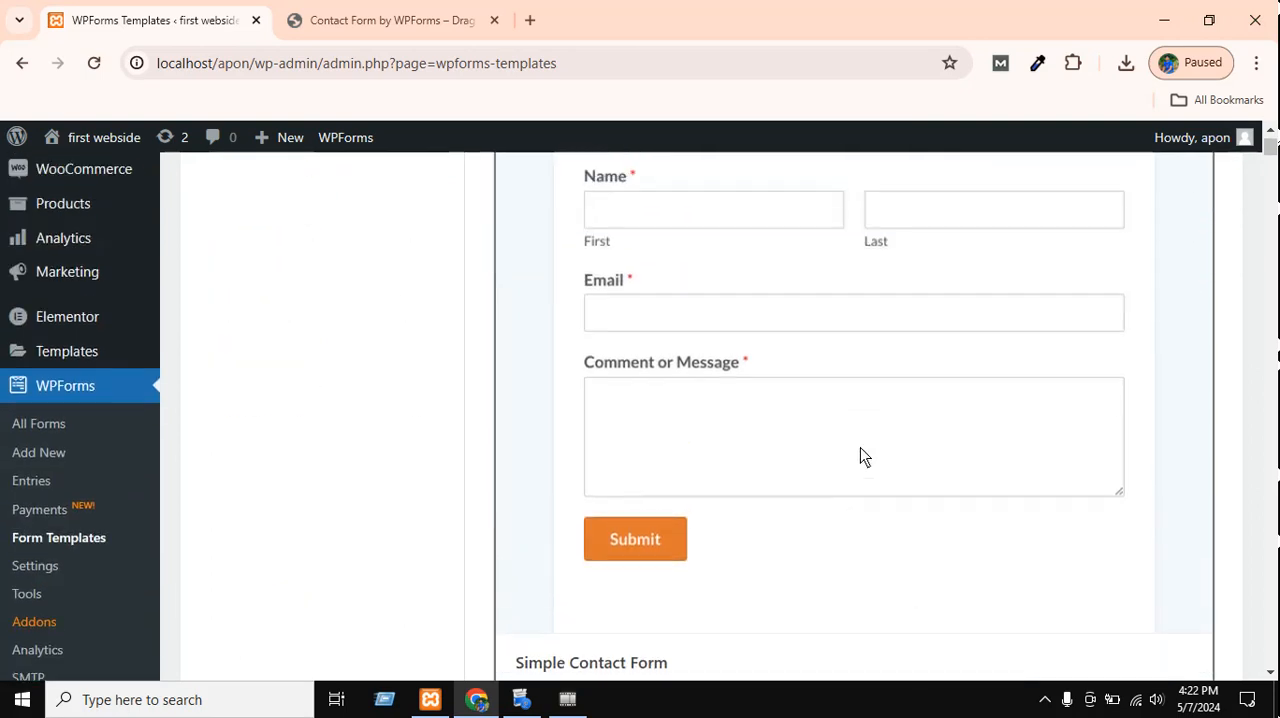
scroll(920, 385, down, 3)
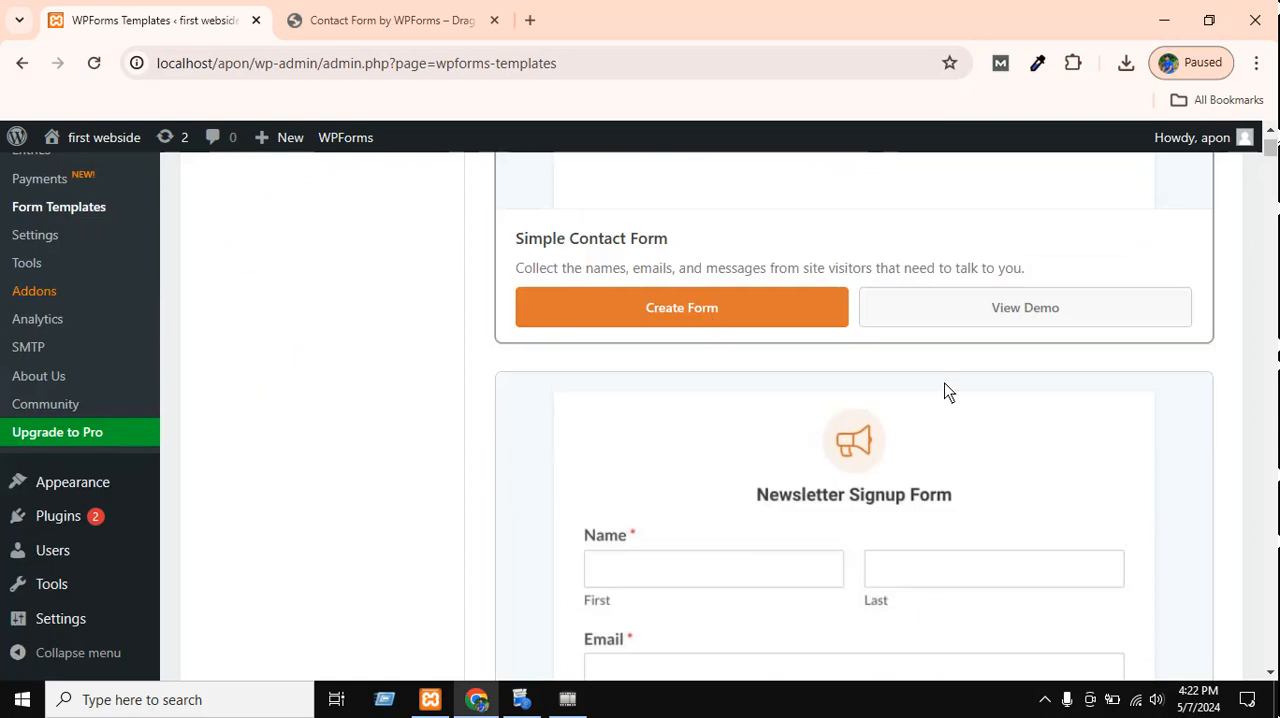
click(716, 316)
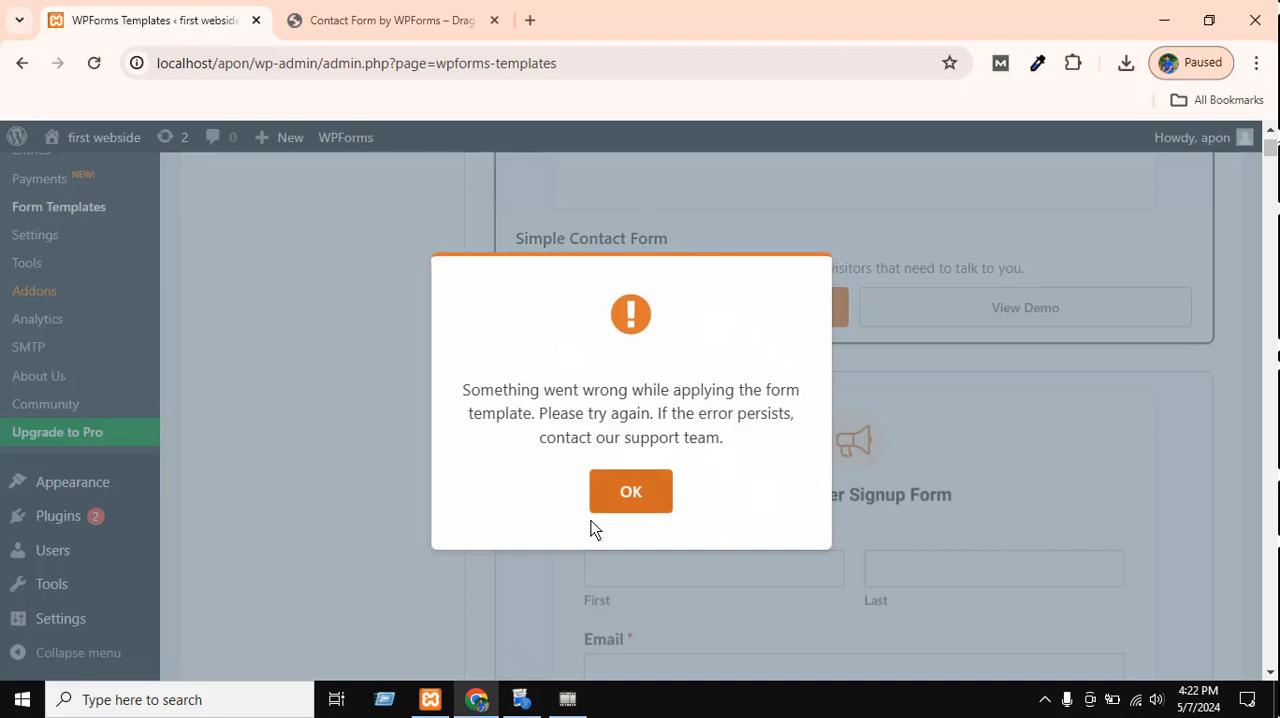
click(627, 492)
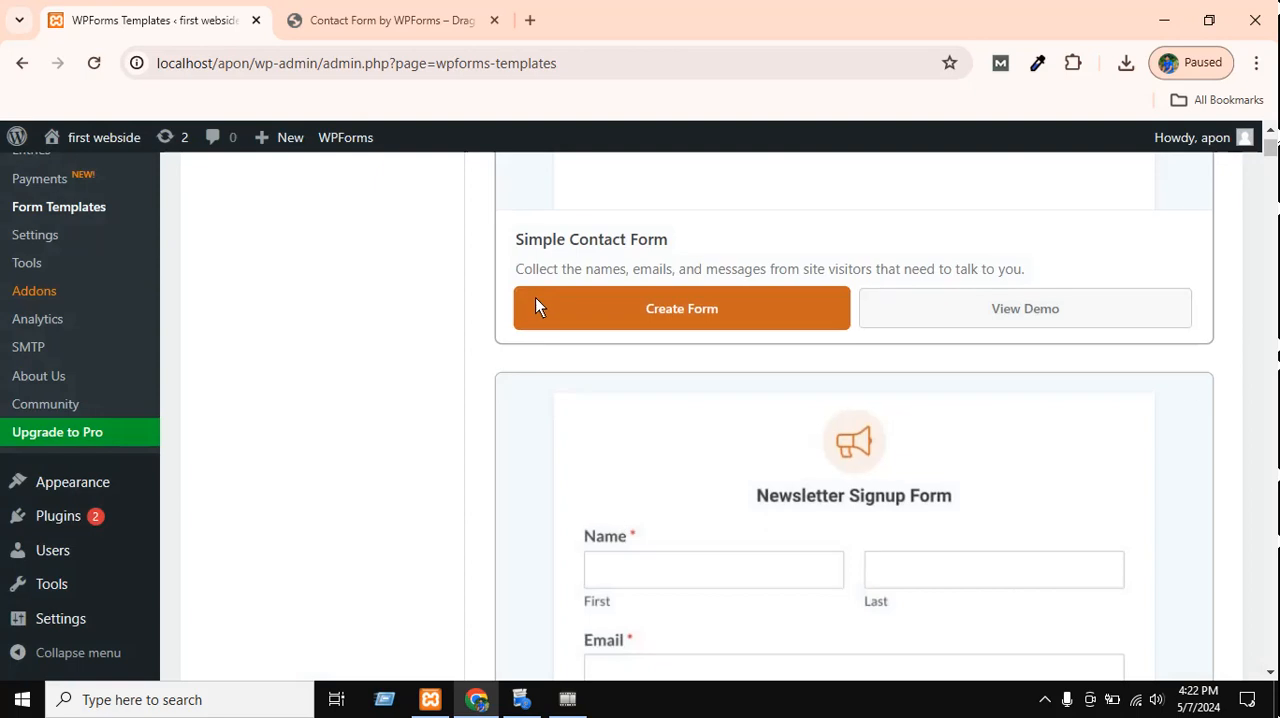
Browse the other form templates and open the demo of a party RSVP form template.
scroll(1193, 376, up, 15)
scroll(728, 465, down, 10)
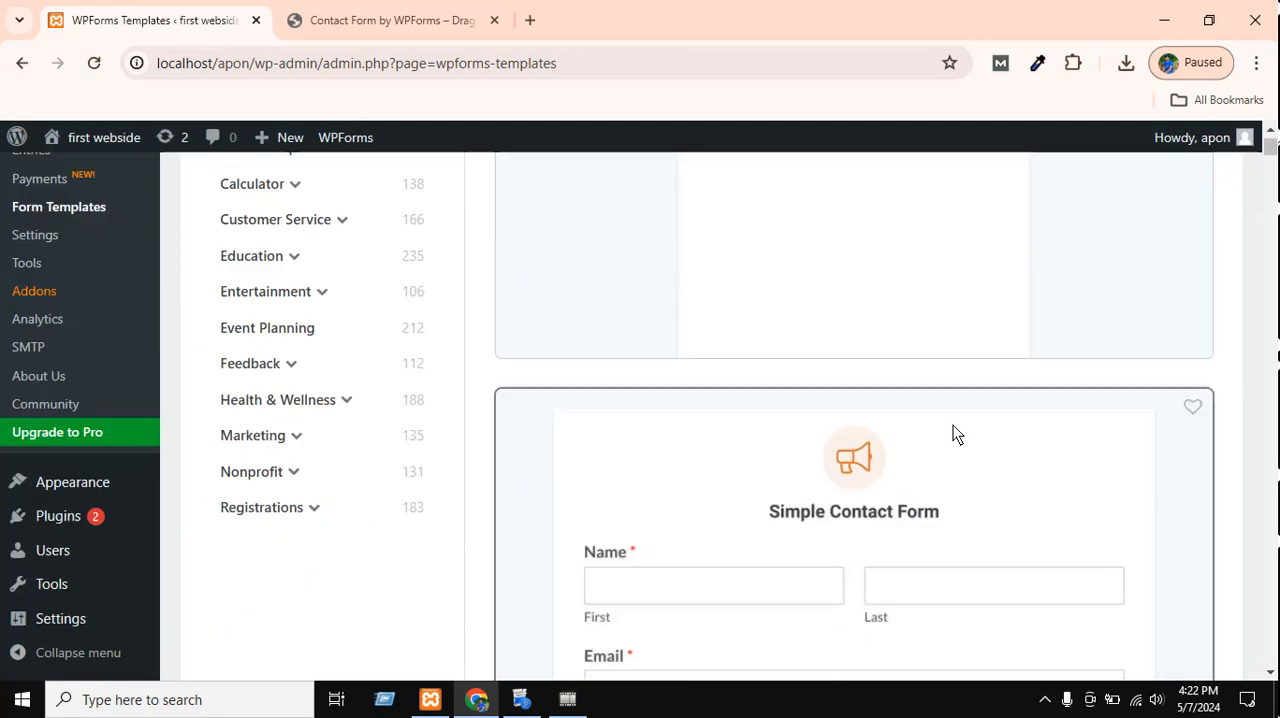
scroll(1137, 478, down, 15)
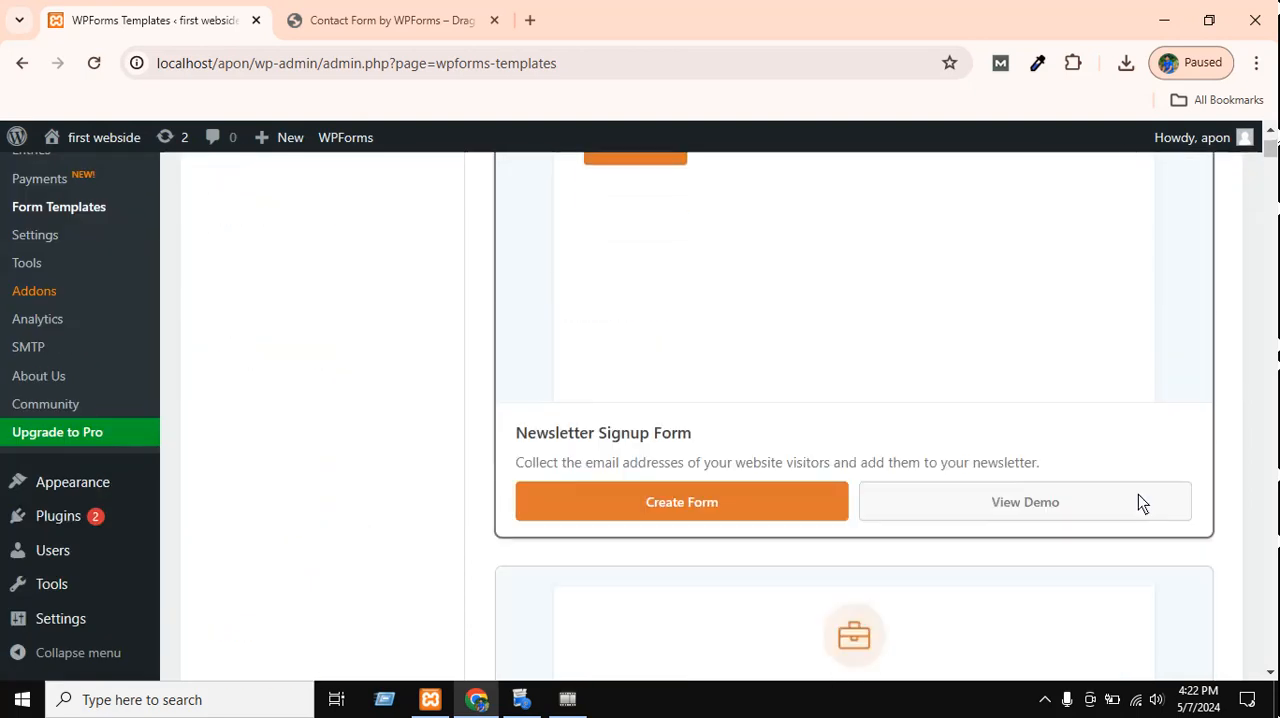
scroll(1151, 490, down, 5)
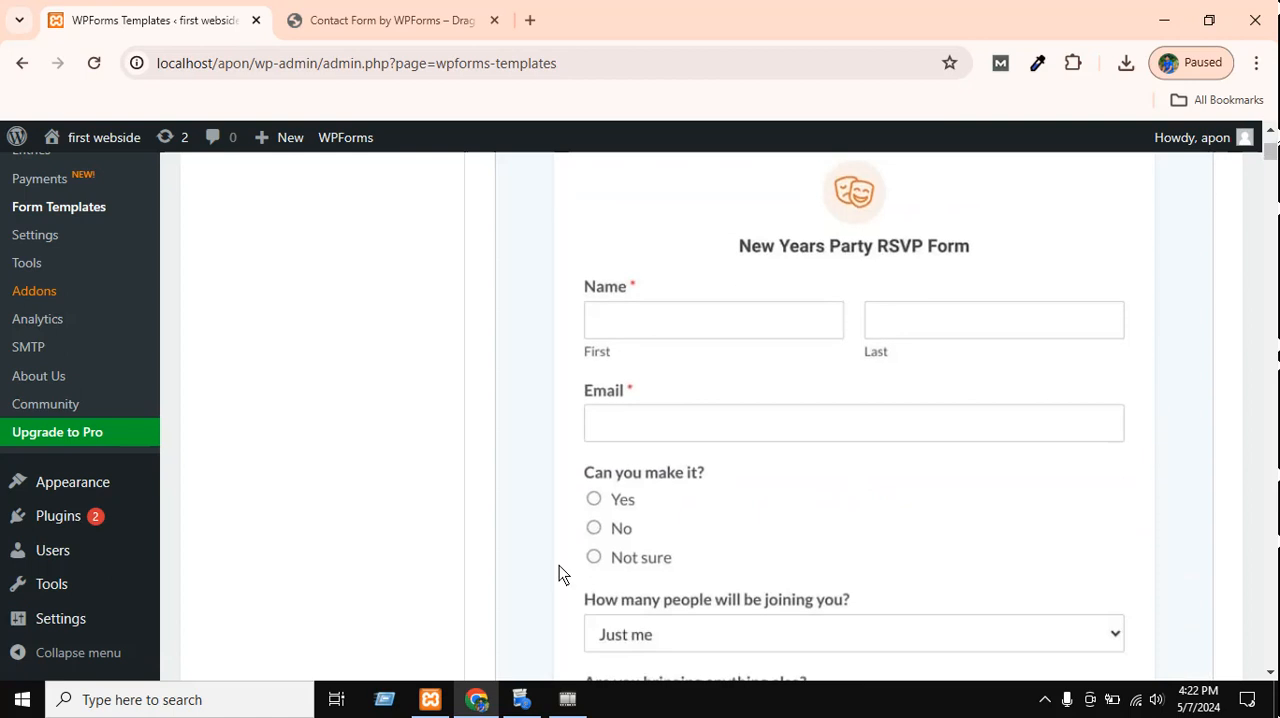
scroll(1006, 551, up, 6)
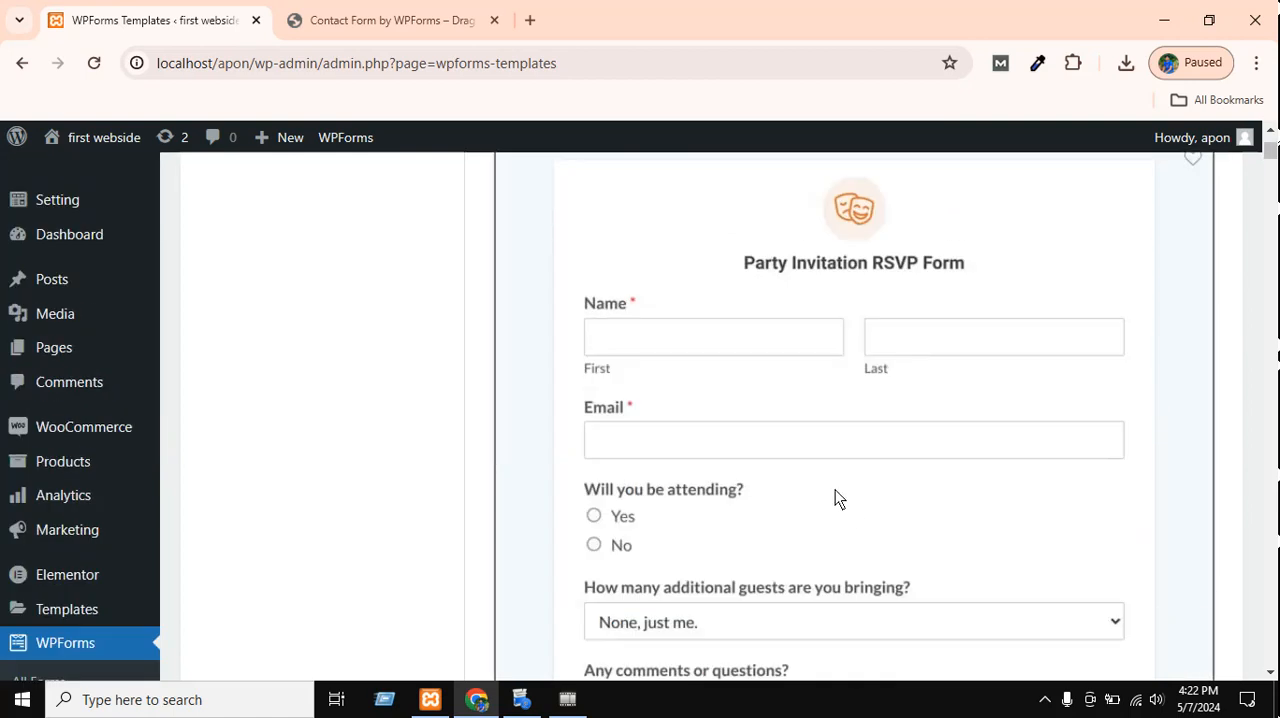
right_click(829, 437)
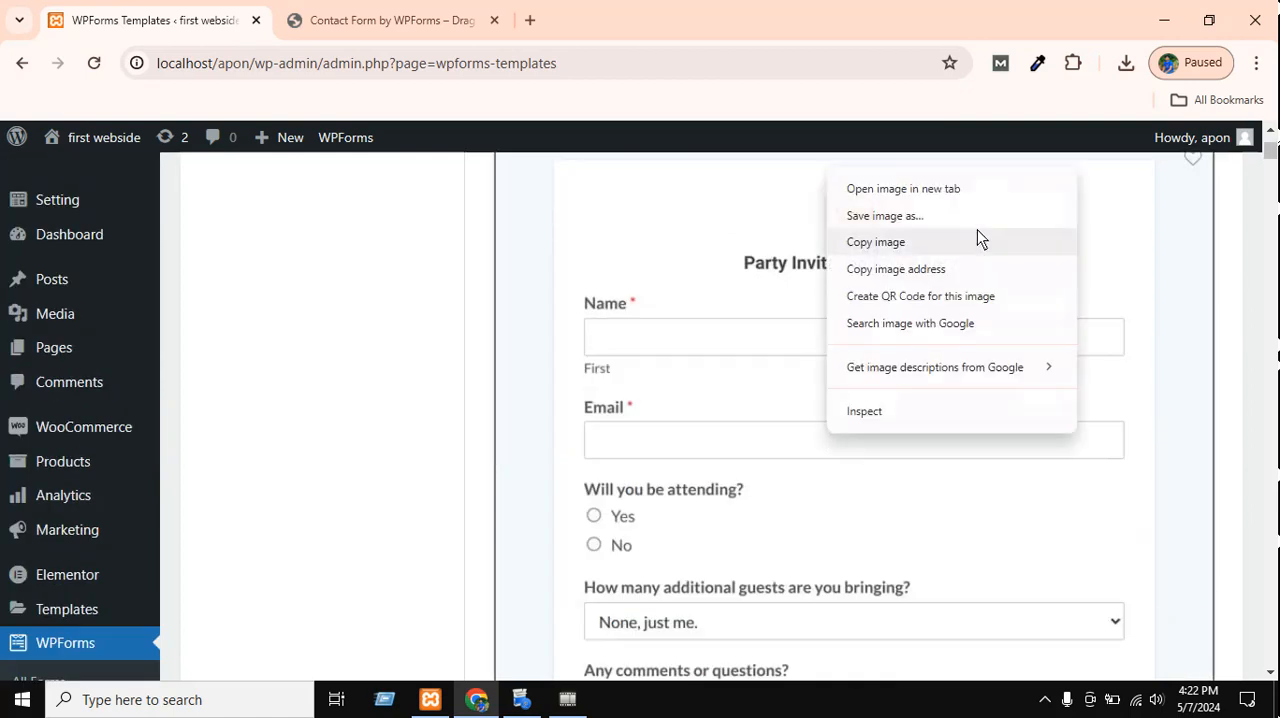
click(698, 576)
scroll(1103, 363, down, 4)
click(1020, 463)
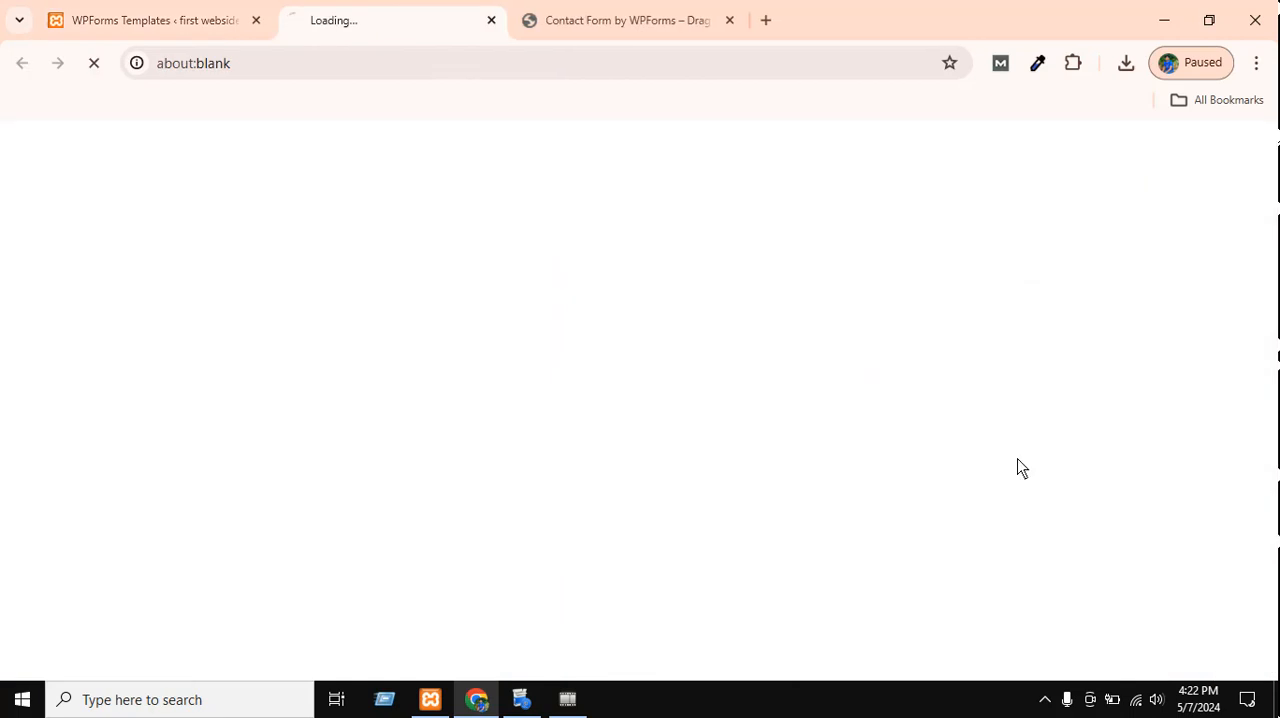
Look through the fields of the Party Invitation RSVP Form Template demo page.
click(180, 12)
click(305, 16)
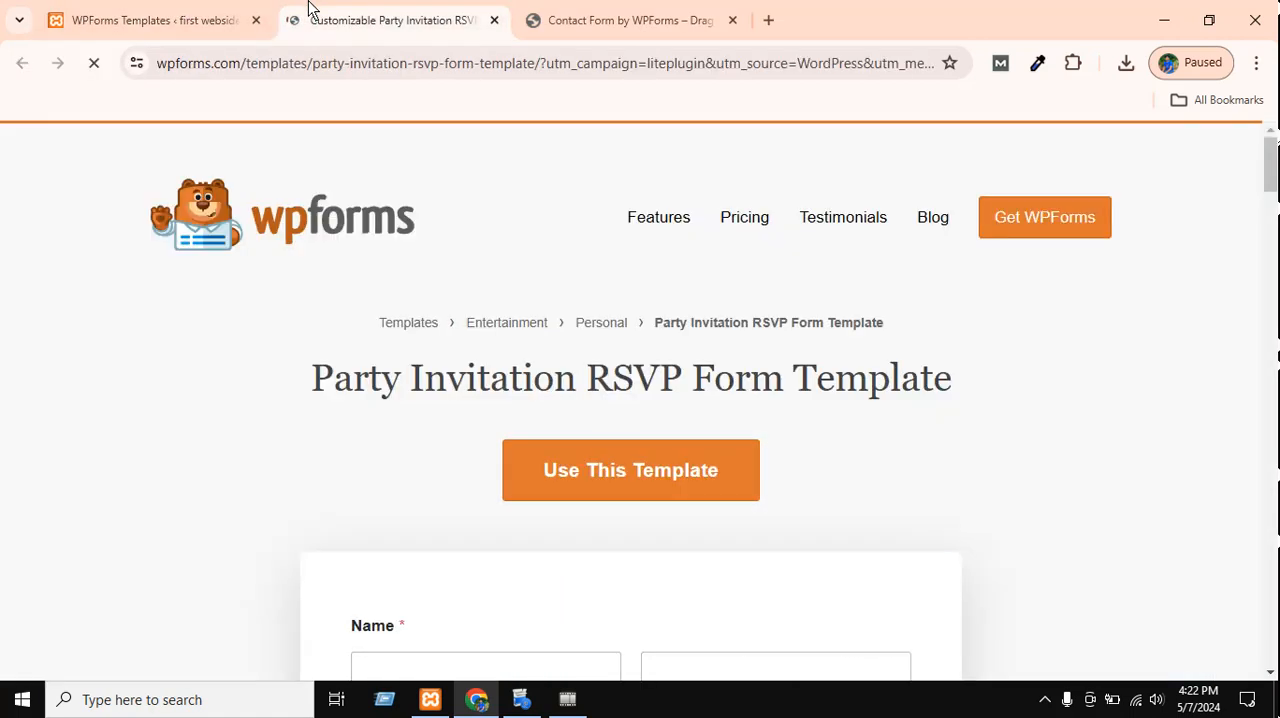
scroll(486, 534, down, 4)
scroll(724, 341, down, 2)
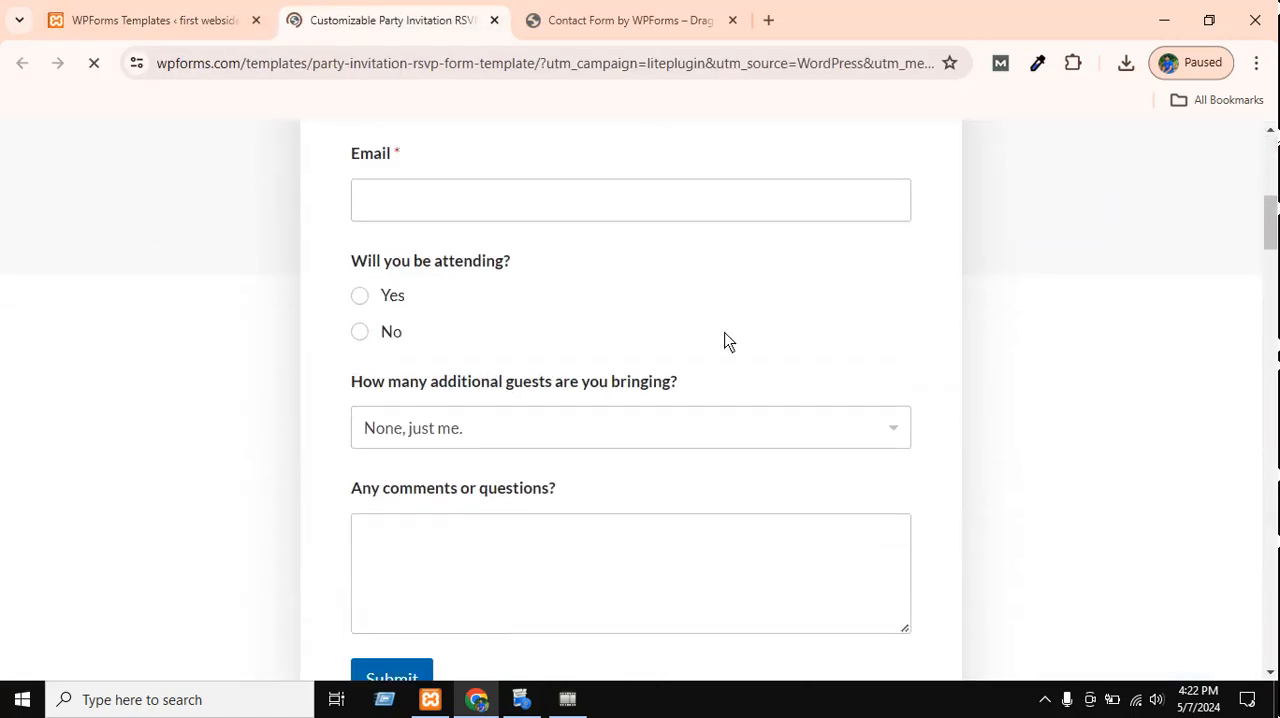
scroll(846, 340, down, 3)
scroll(977, 350, up, 4)
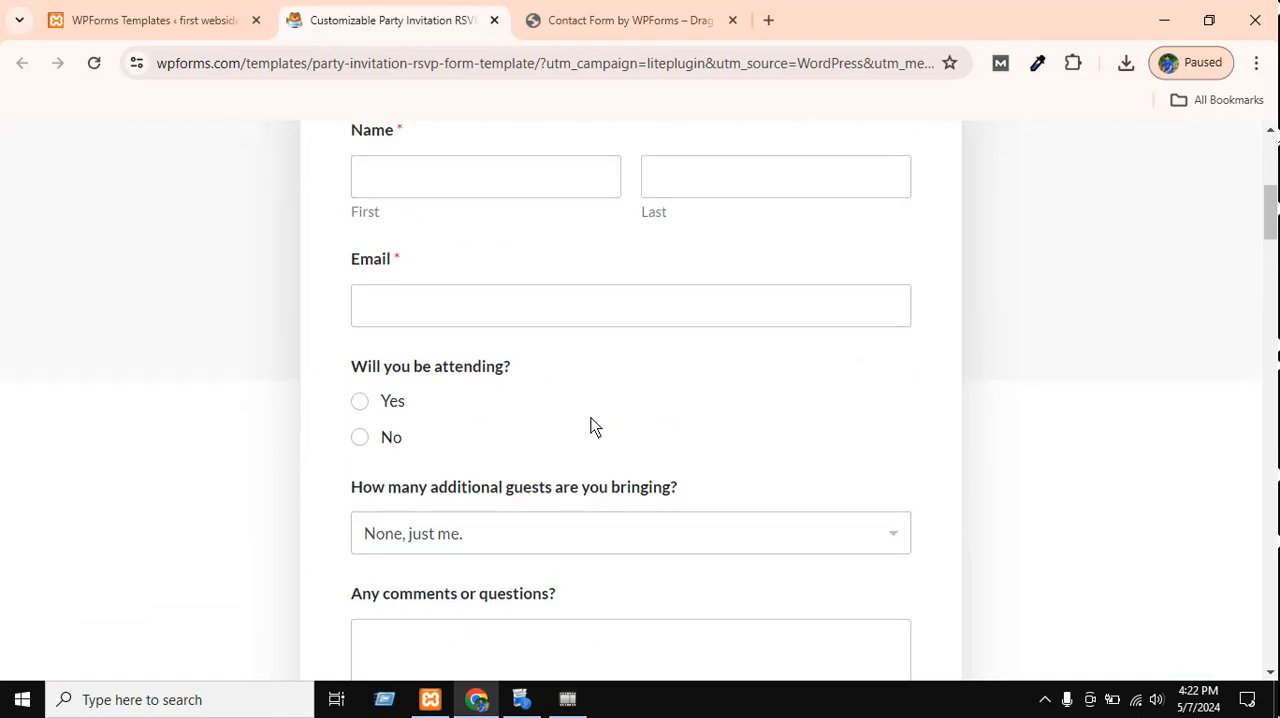
scroll(597, 437, up, 4)
scroll(686, 437, down, 4)
scroll(870, 450, up, 4)
scroll(783, 503, down, 8)
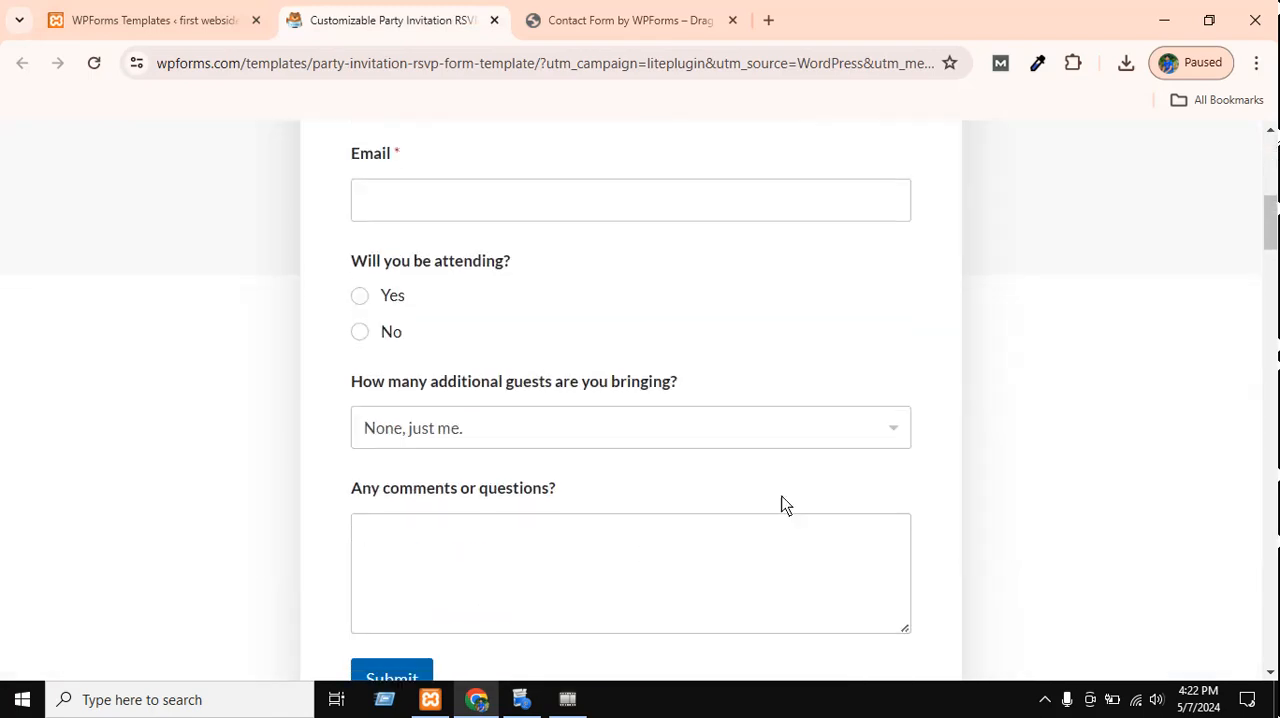
scroll(594, 520, up, 2)
scroll(591, 516, up, 1)
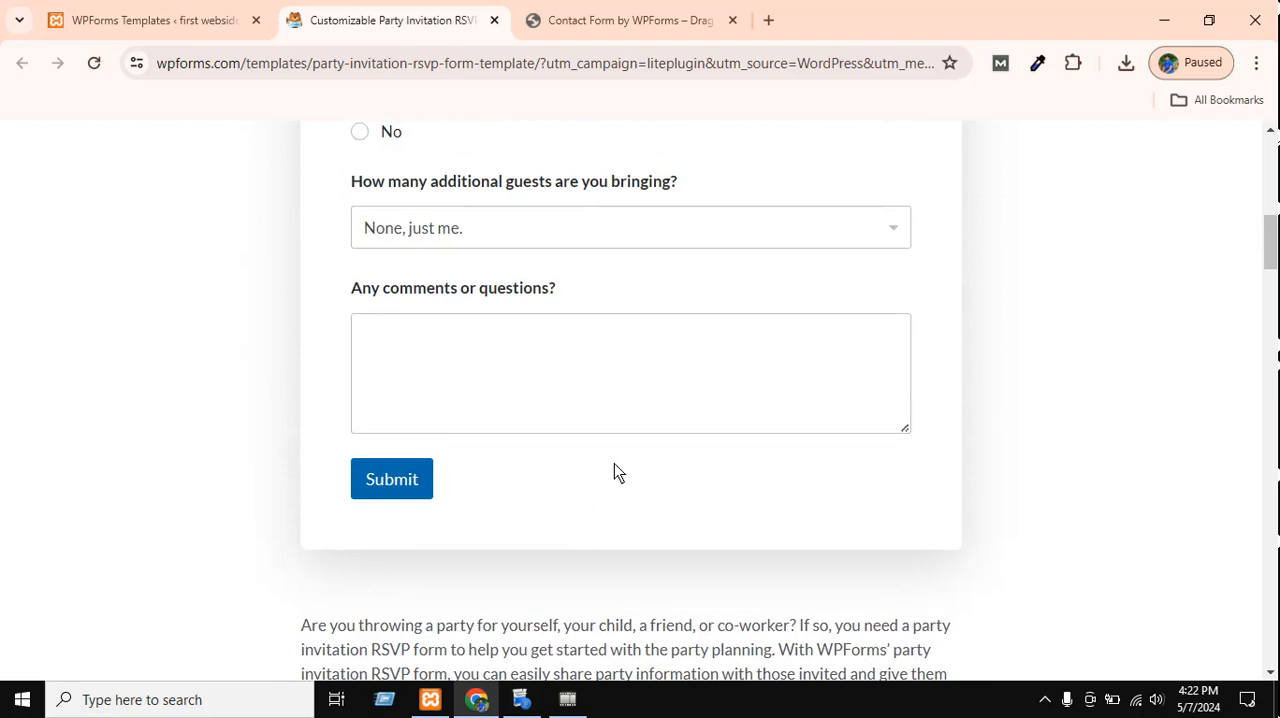
Submit the party invitation demo form without filling it in and close the popup.
click(650, 405)
click(2, 318)
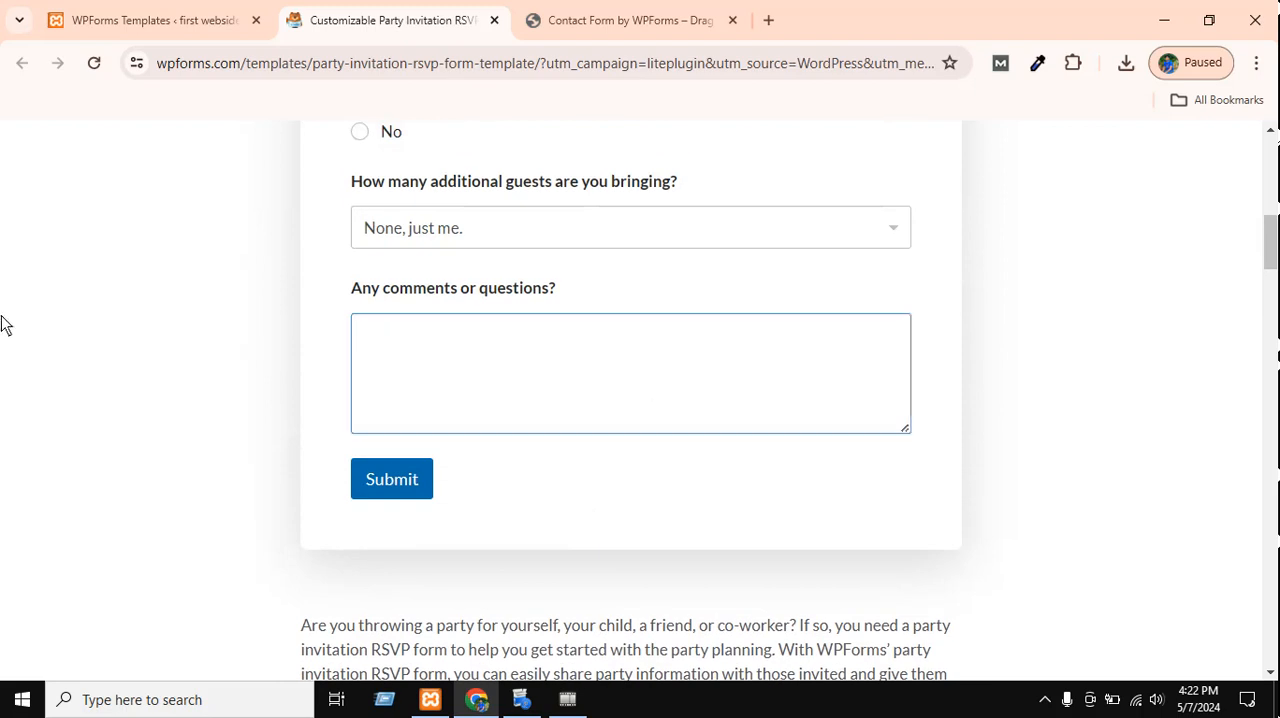
click(407, 490)
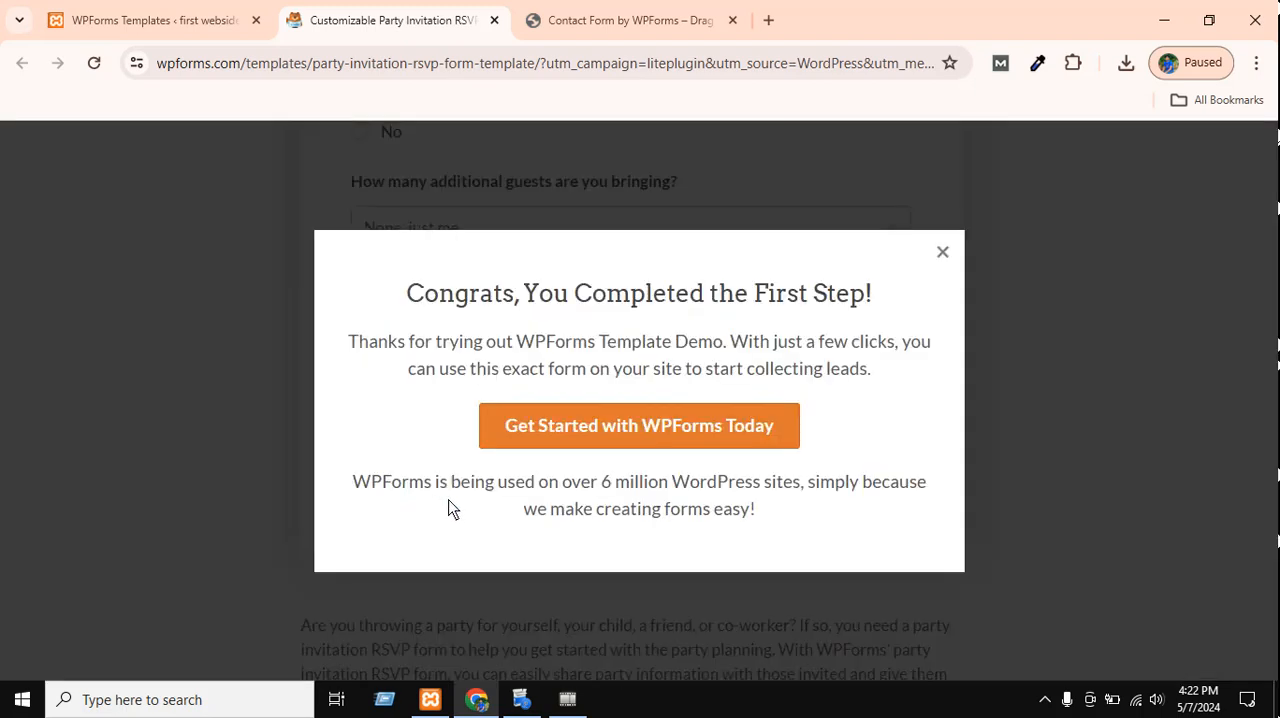
click(943, 253)
Fill in the demo form with first name "dfdf", last name "fdfdfd" and a sample e-mail address.
scroll(474, 366, up, 4)
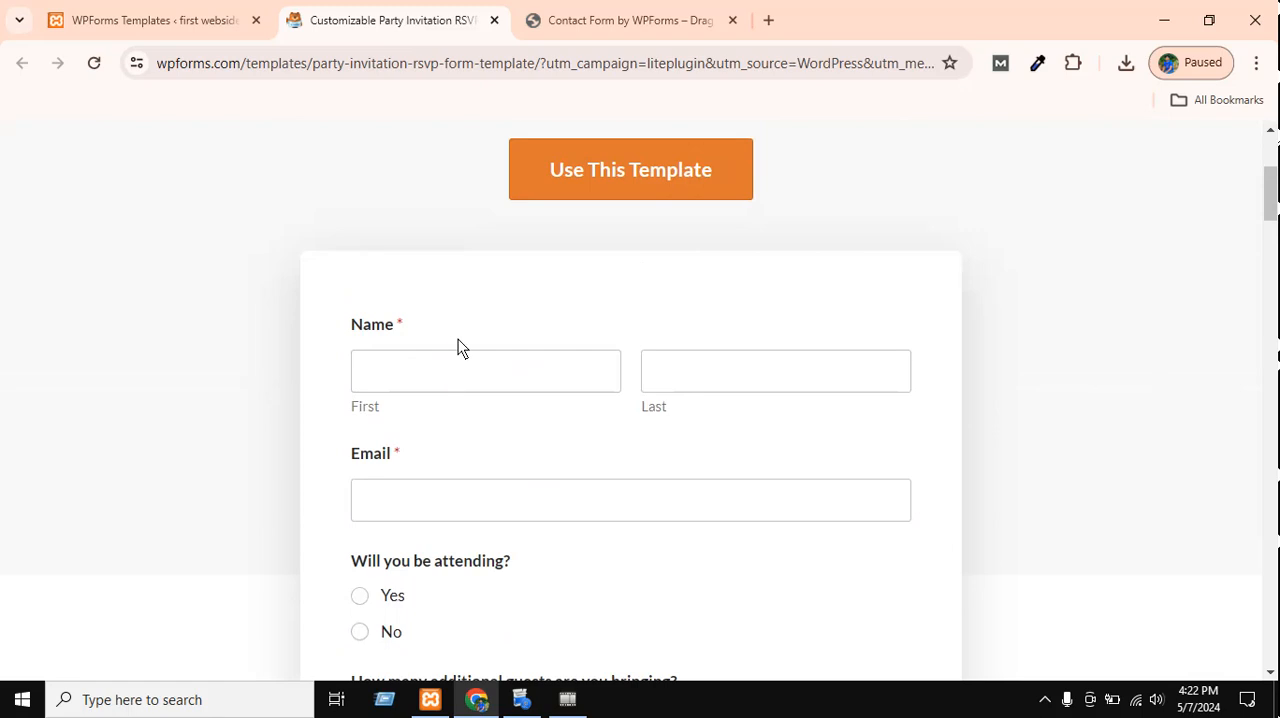
click(480, 374)
text(dfdf)
click(734, 383)
text(fdf)
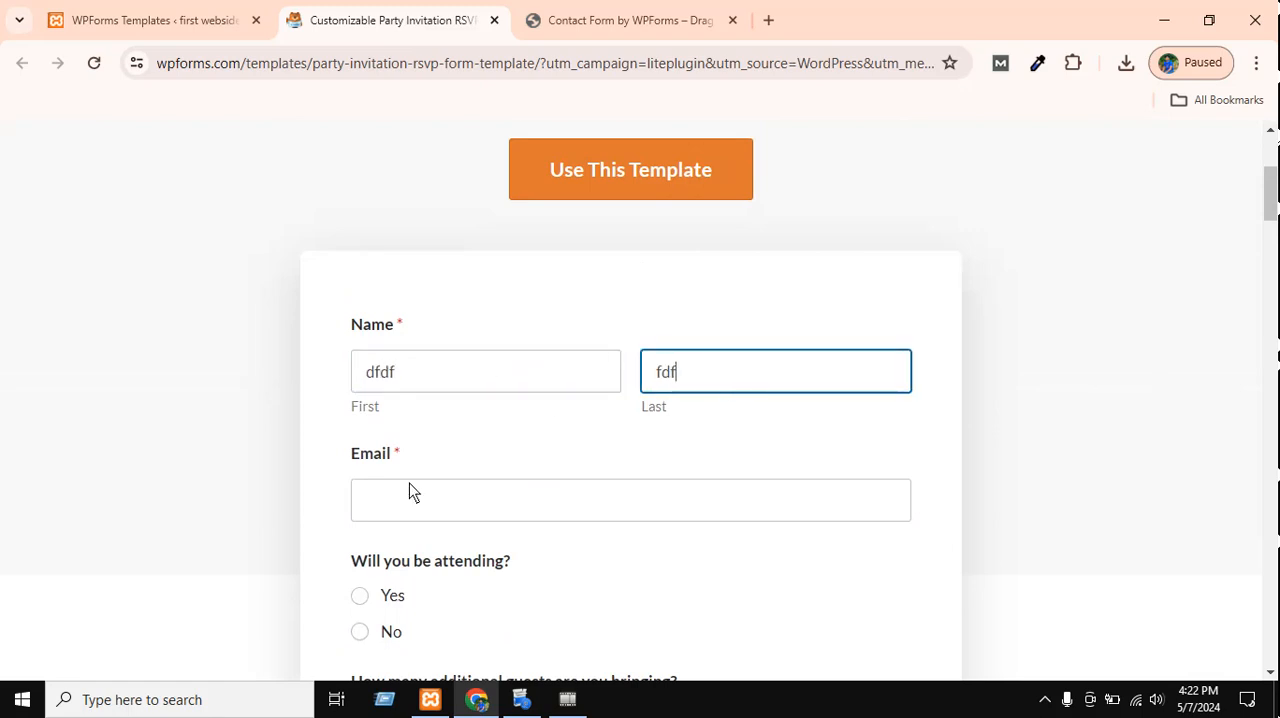
text(dfd)
click(396, 512)
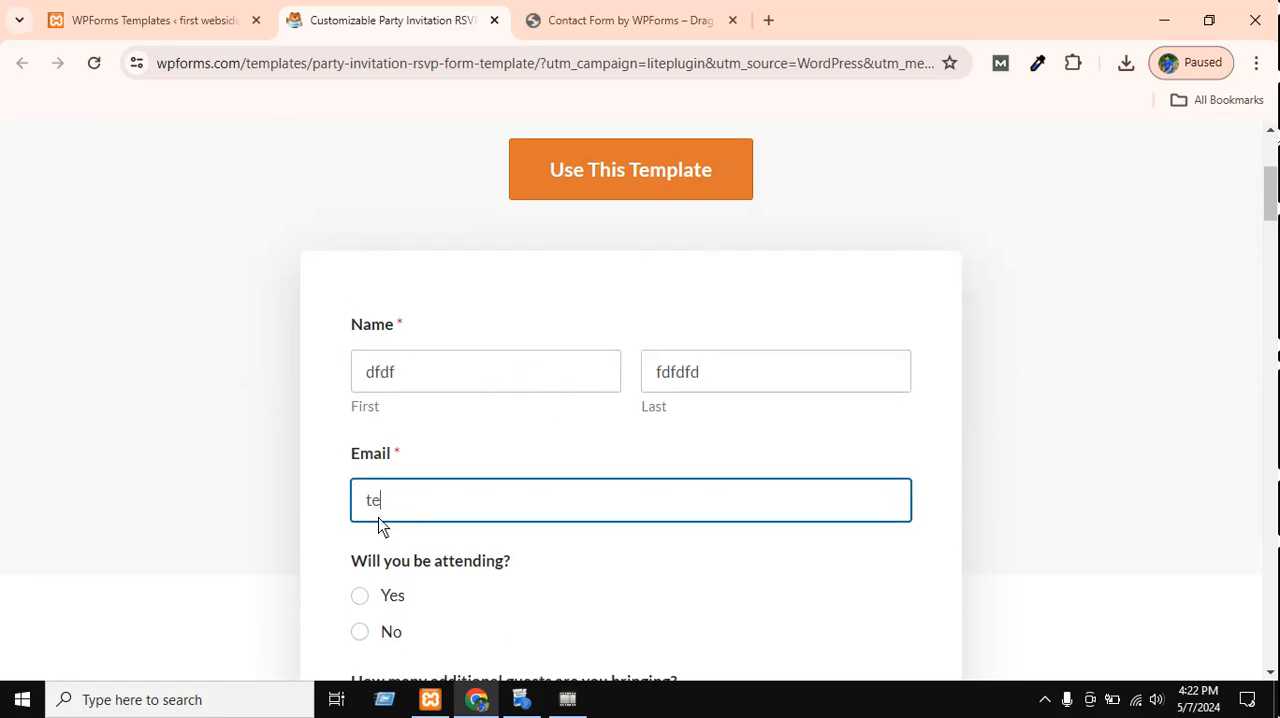
Answer Yes to attending, choose +3 or more additional guests, enter the comment "fgfg" and submit the demo form.
scroll(586, 466, down, 2)
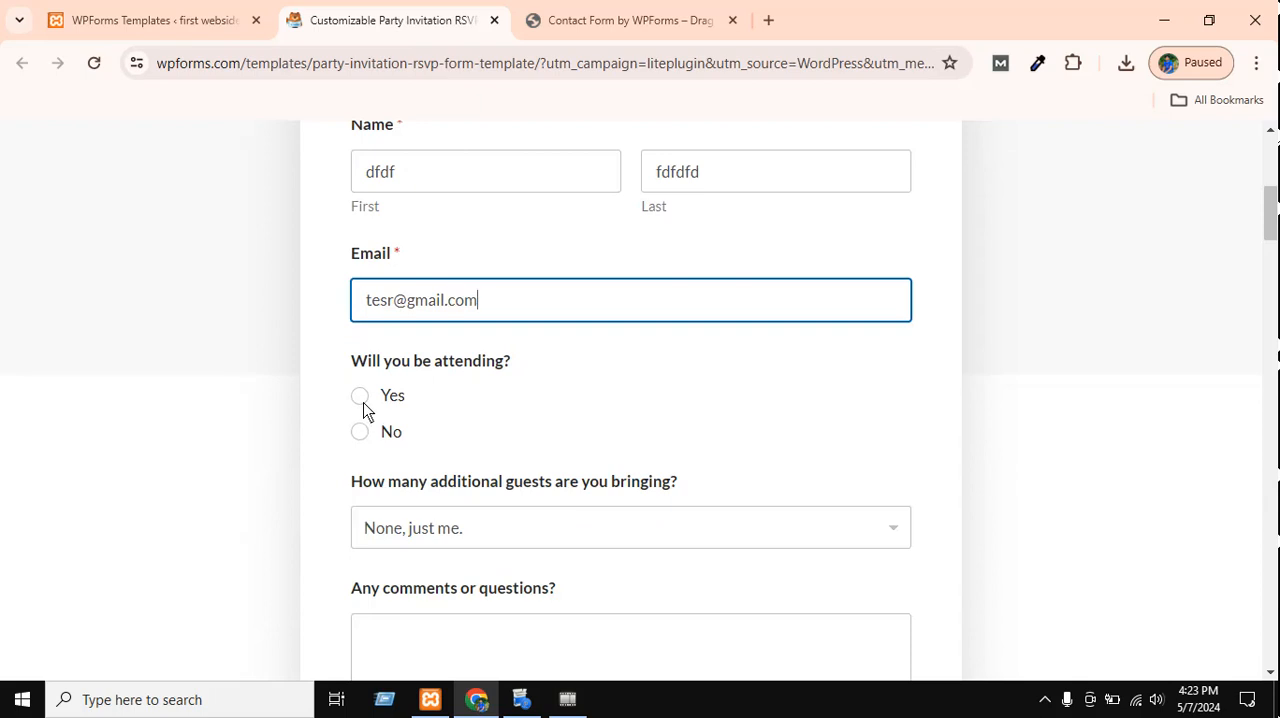
click(362, 400)
click(406, 522)
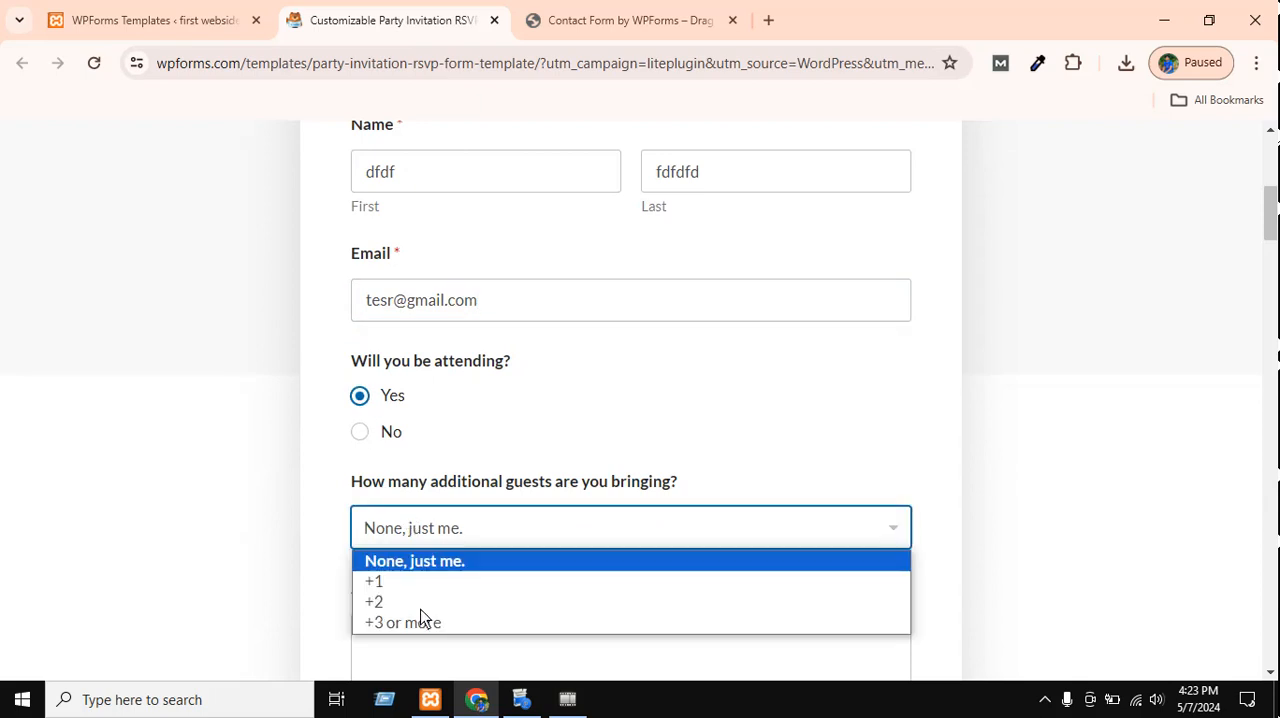
click(472, 622)
scroll(574, 529, down, 1)
click(561, 530)
scroll(540, 508, down, 4)
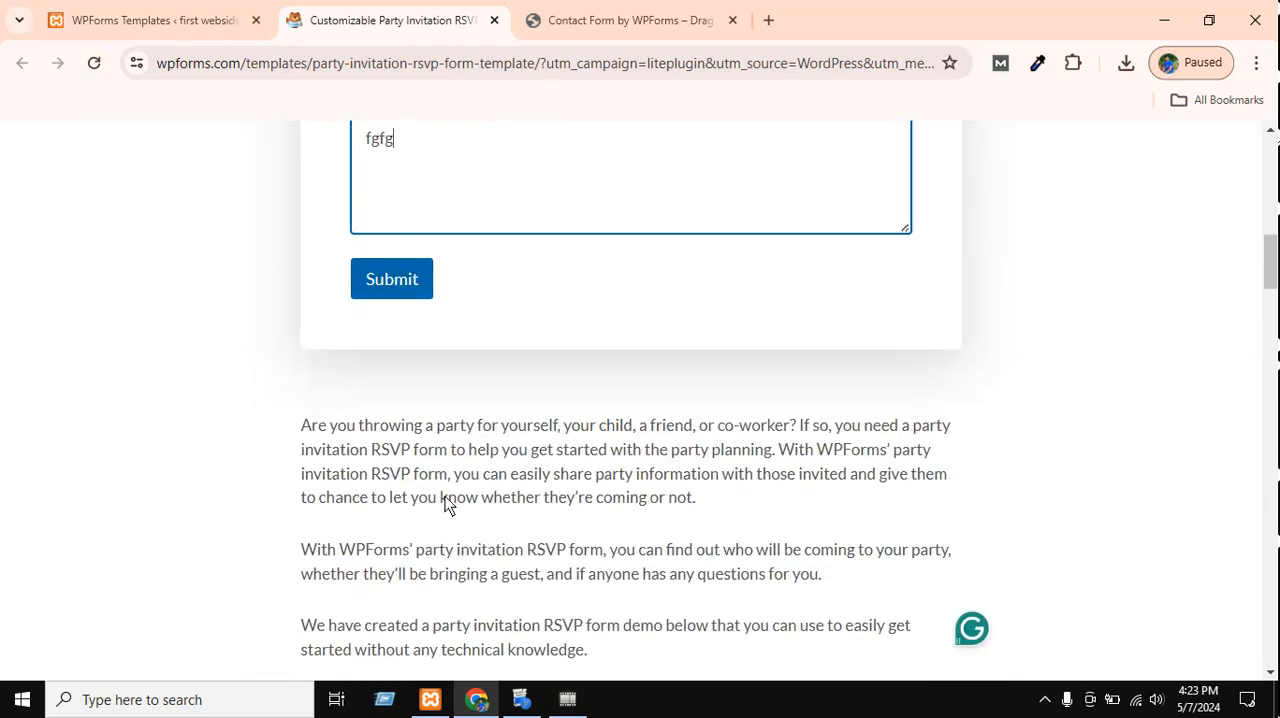
click(393, 288)
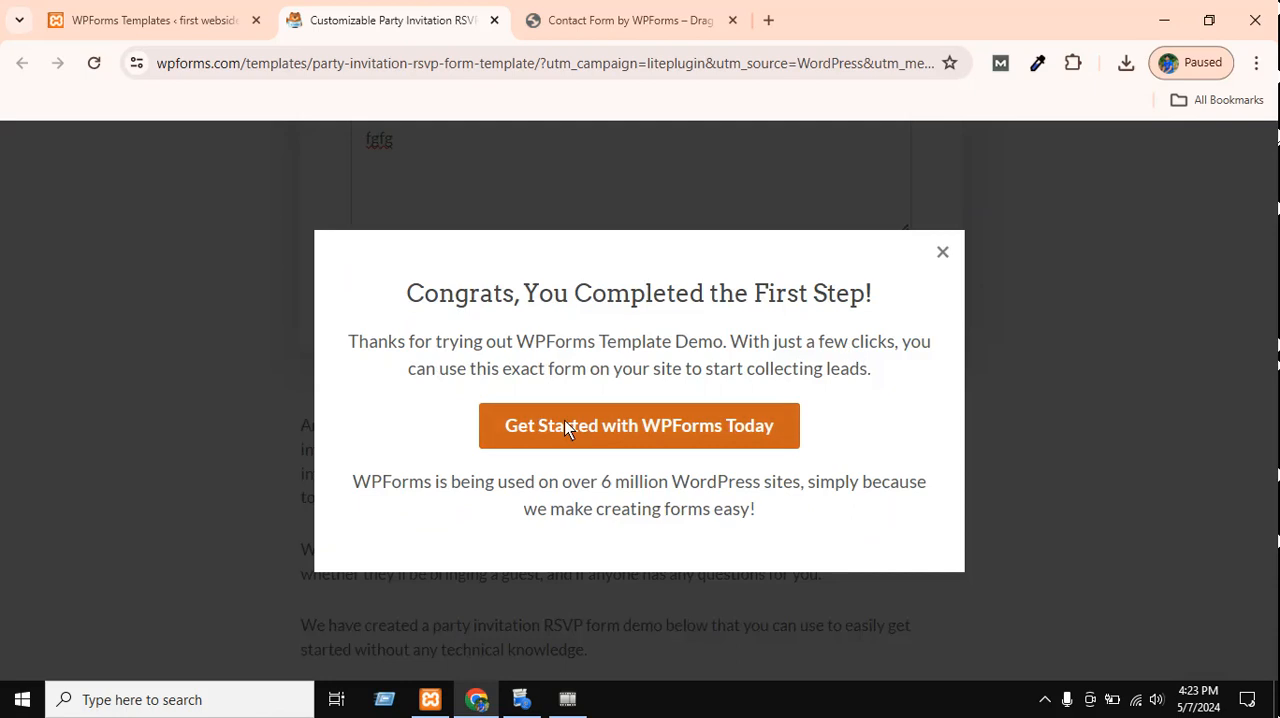
Follow the Get Started with WPForms Today offer to view the plan pricing, and return to the filled-in demo form.
click(536, 430)
scroll(560, 280, down, 4)
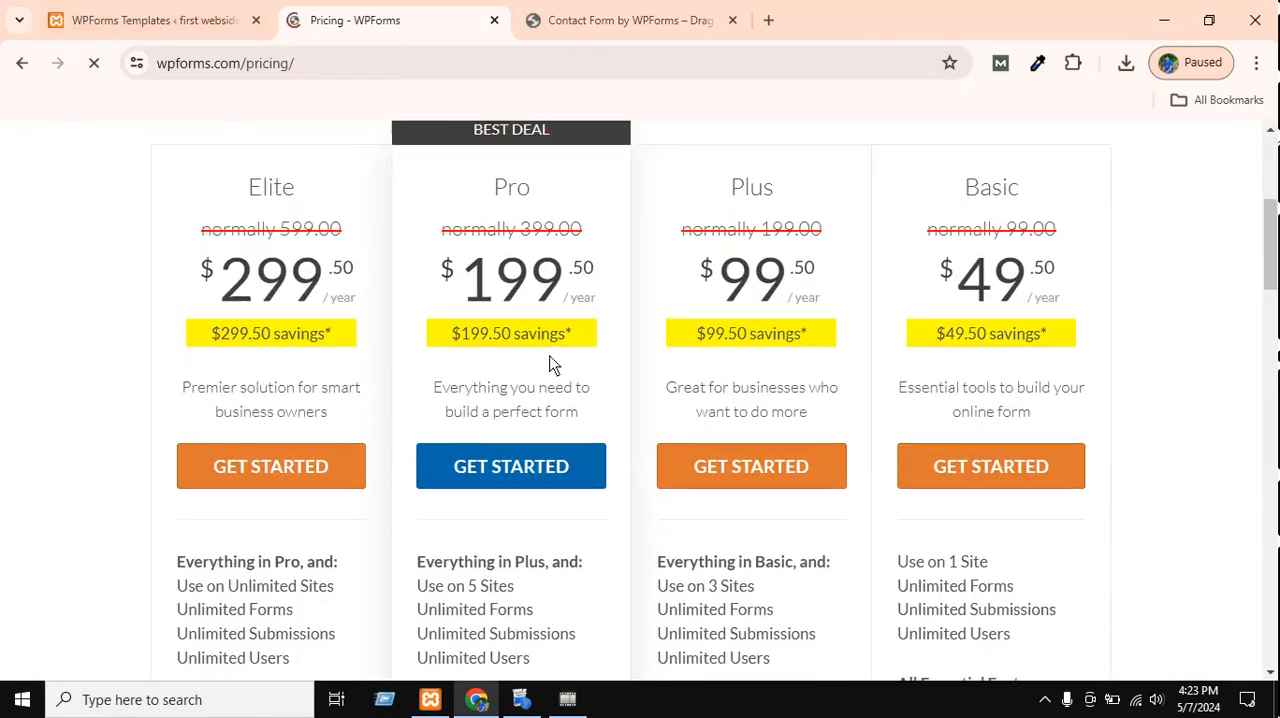
click(20, 62)
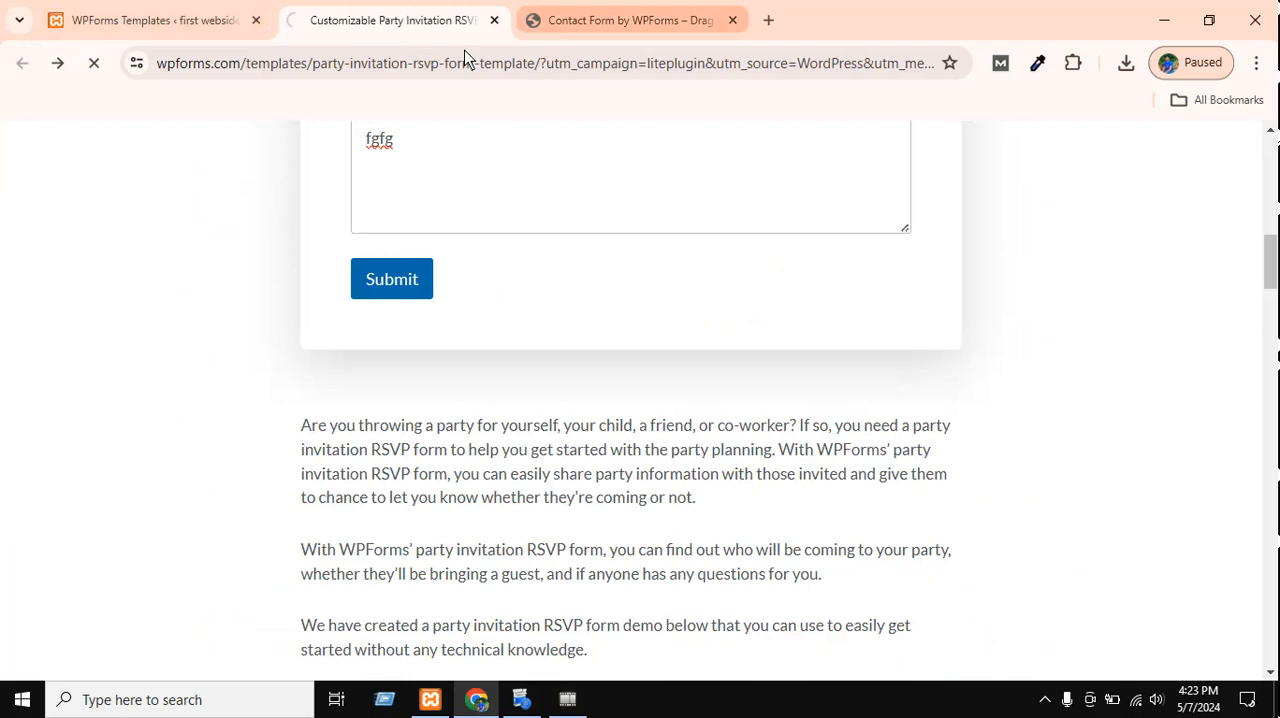
scroll(430, 470, up, 4)
scroll(430, 478, up, 5)
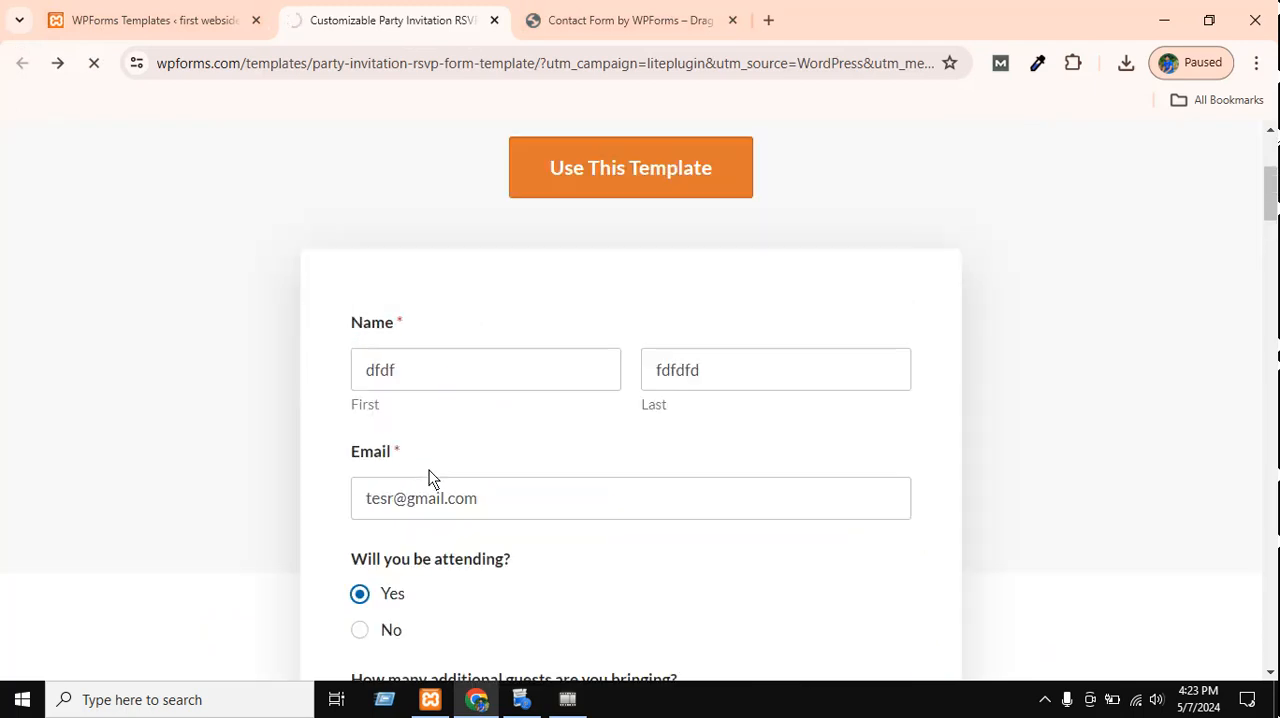
Return to the site's WPForms admin and start adding a new form in the form builder.
click(131, 20)
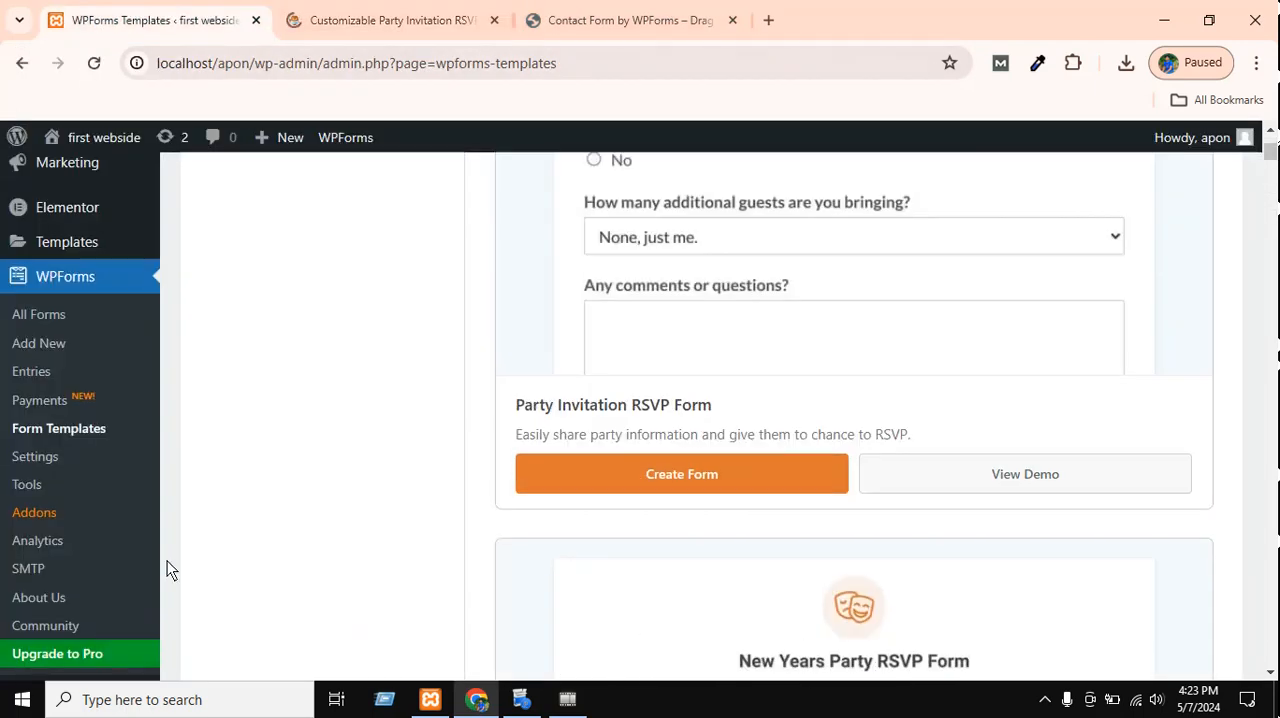
scroll(167, 560, up, 6)
scroll(340, 491, down, 4)
scroll(351, 480, down, 2)
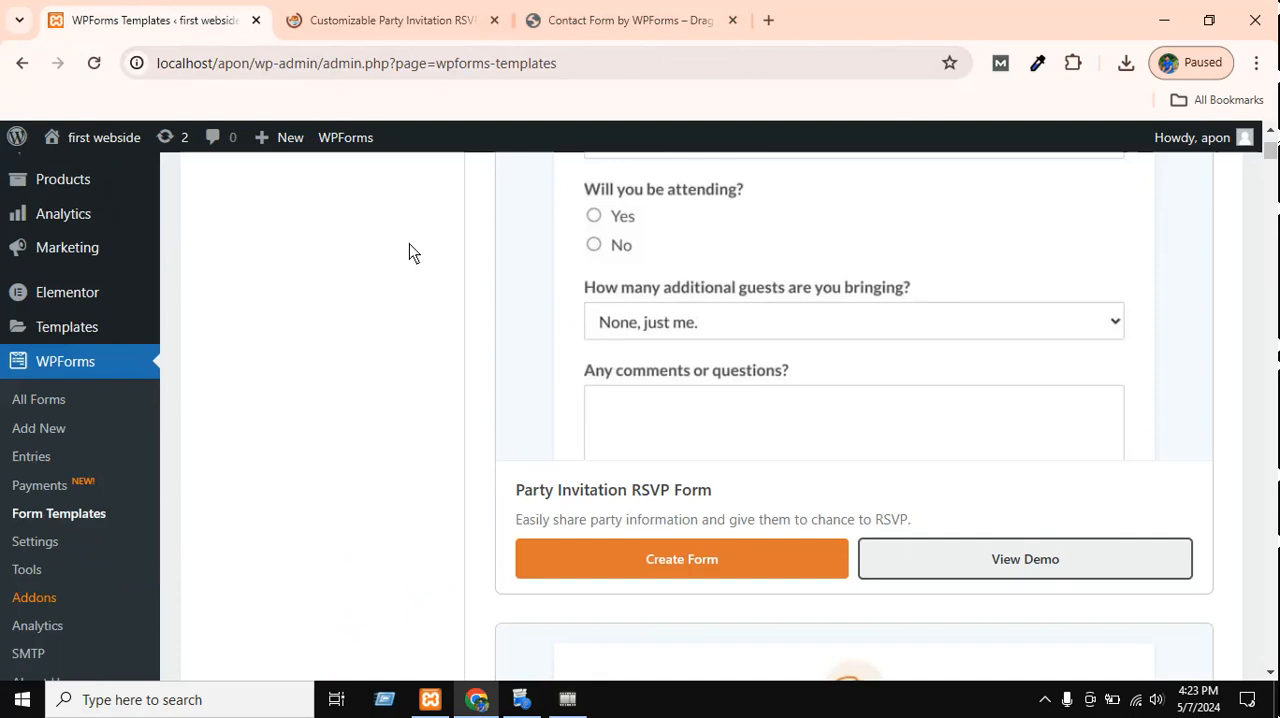
click(16, 430)
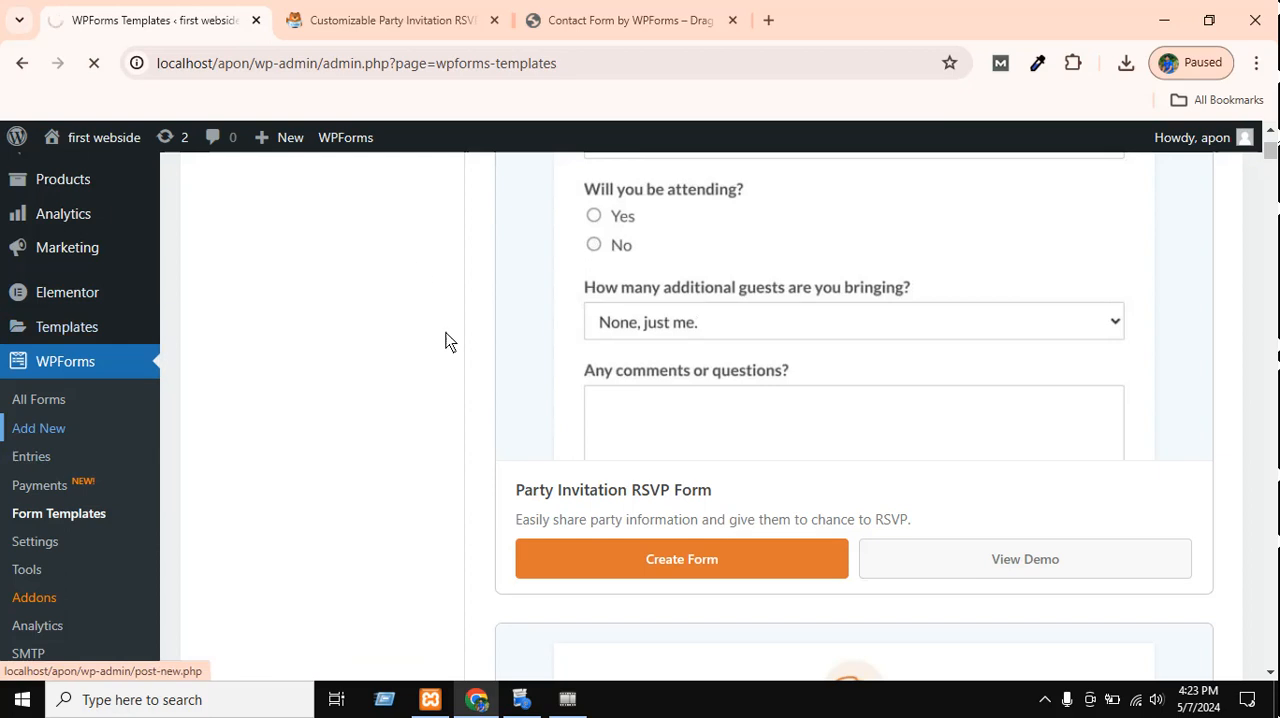
scroll(449, 340, up, 3)
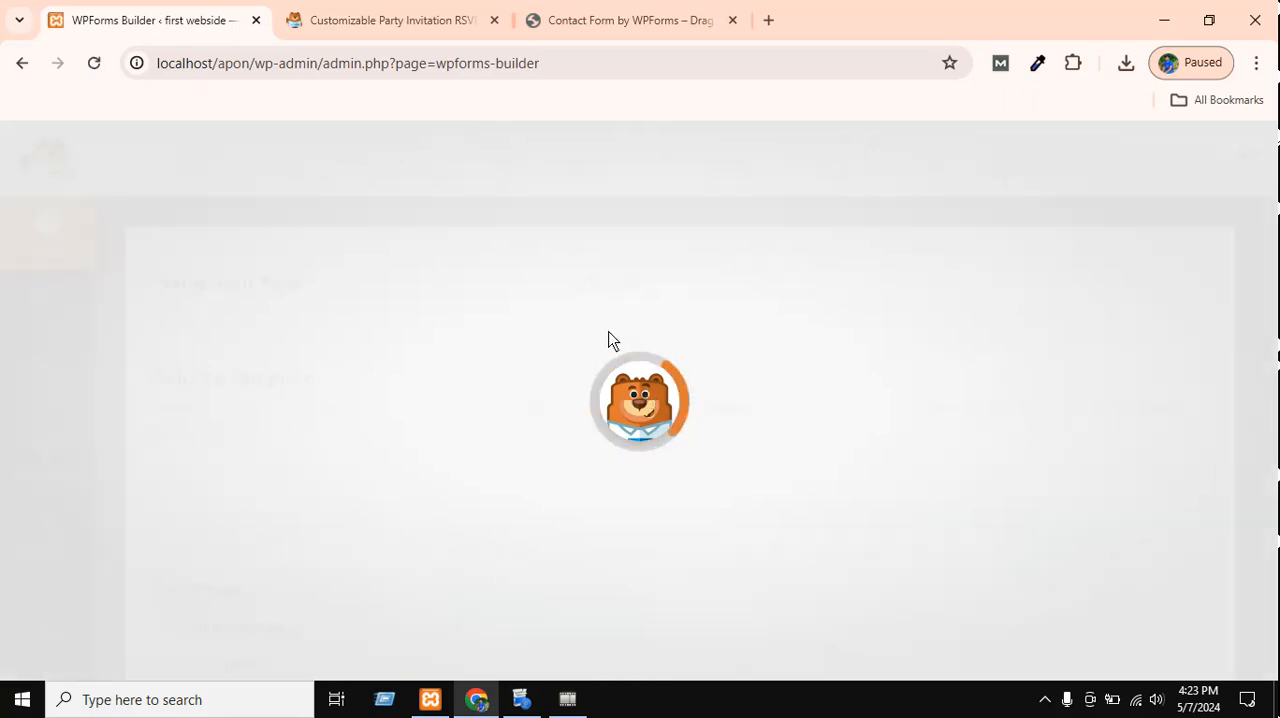
Name the new form "contact form".
scroll(897, 486, down, 1)
scroll(880, 478, up, 1)
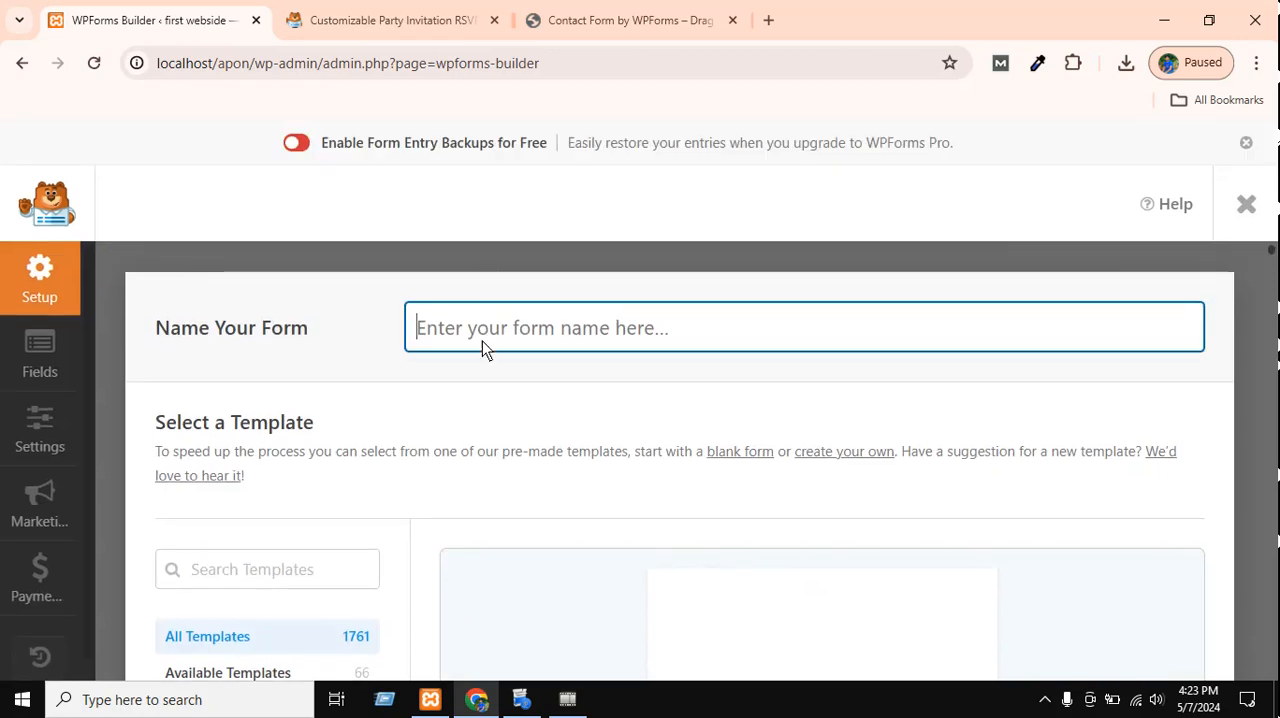
scroll(713, 392, down, 5)
scroll(699, 397, up, 5)
text(contact form)
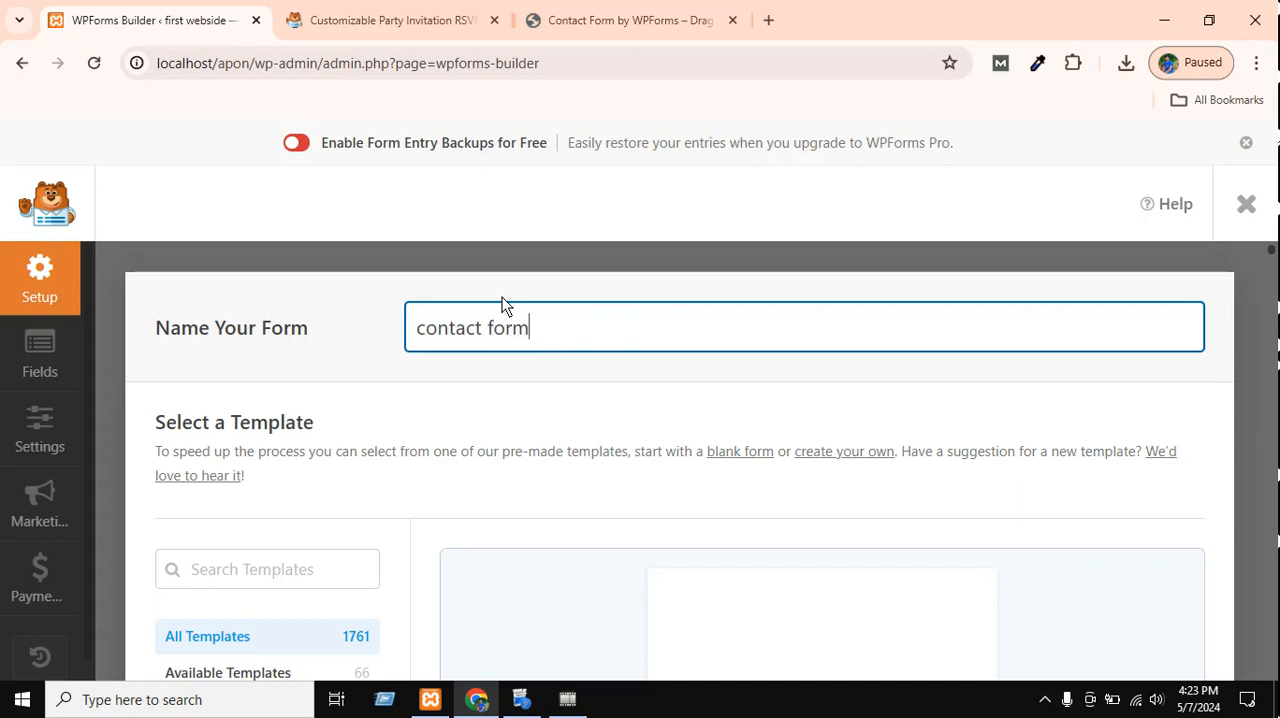
Browse the form builder's template categories and the templates down to New Years Party RSVP Form.
scroll(659, 340, down, 2)
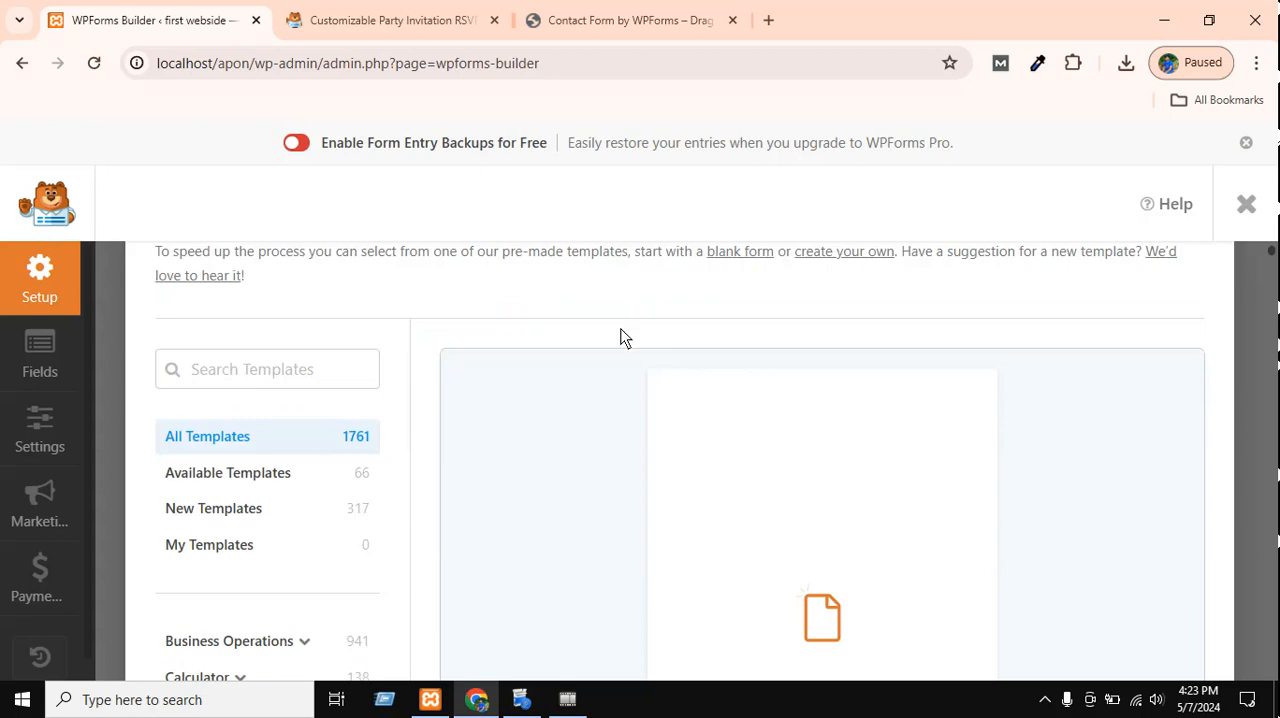
scroll(623, 334, up, 2)
scroll(406, 509, down, 5)
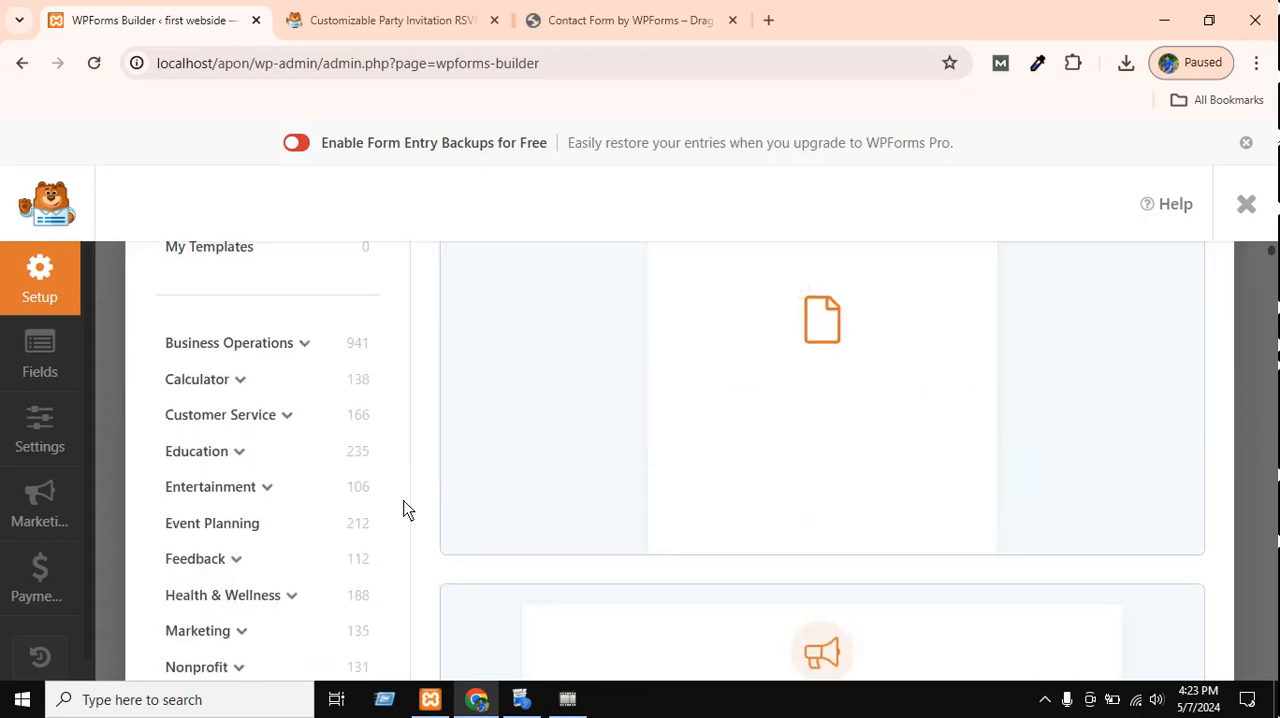
scroll(755, 485, up, 5)
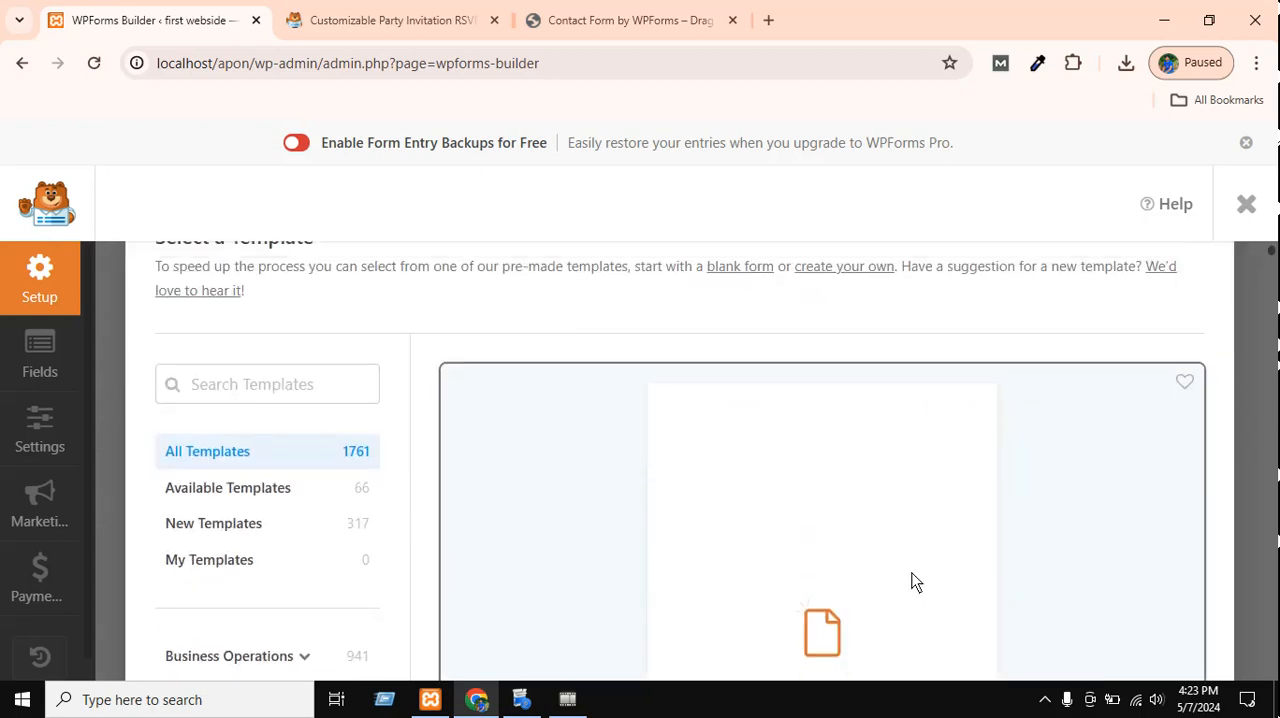
scroll(831, 505, down, 10)
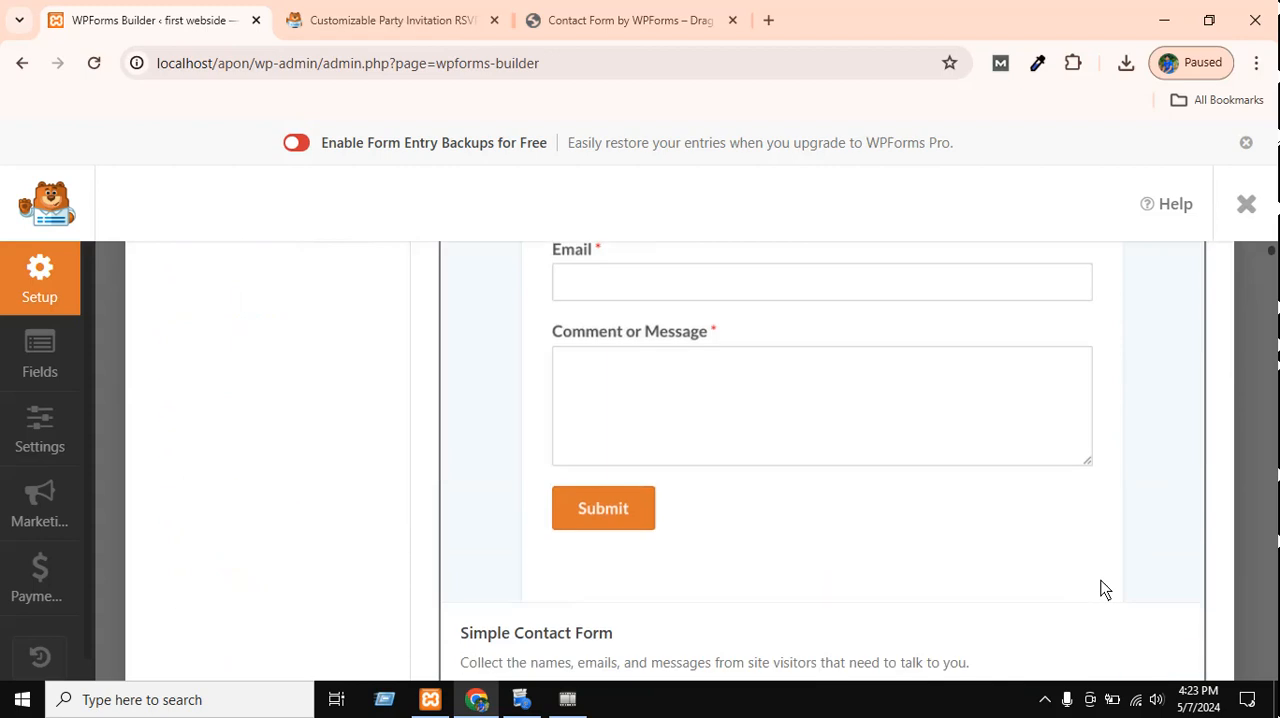
scroll(822, 460, down, 8)
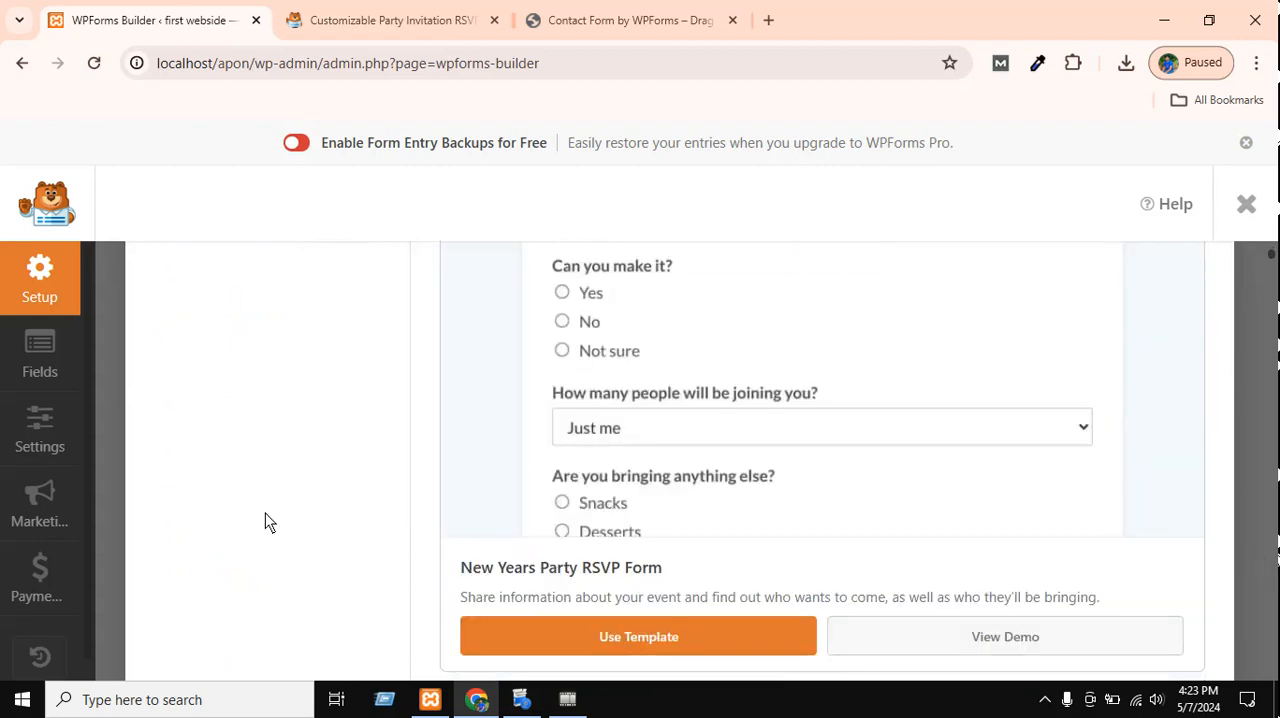
scroll(230, 520, up, 10)
scroll(190, 504, up, 10)
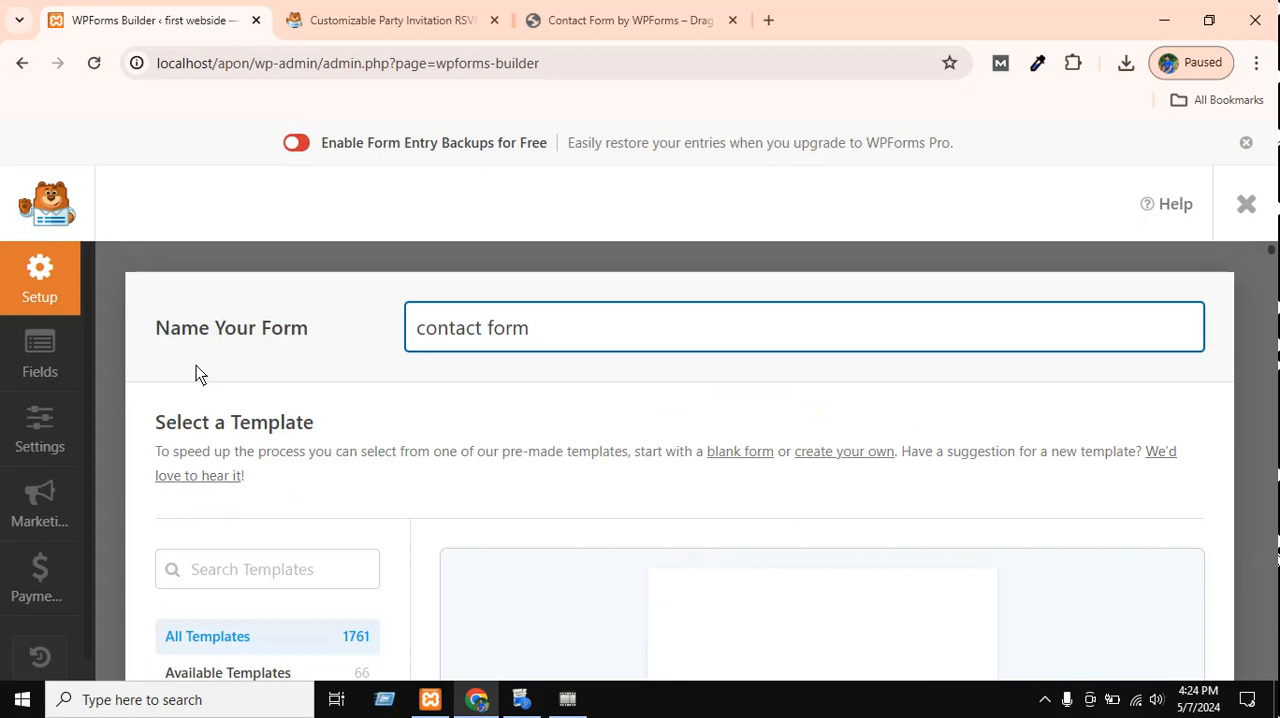
Review the form naming section, and examine the blank form and Simple Contact Form templates.
drag(157, 330, 320, 330)
click(320, 328)
scroll(403, 365, down, 1)
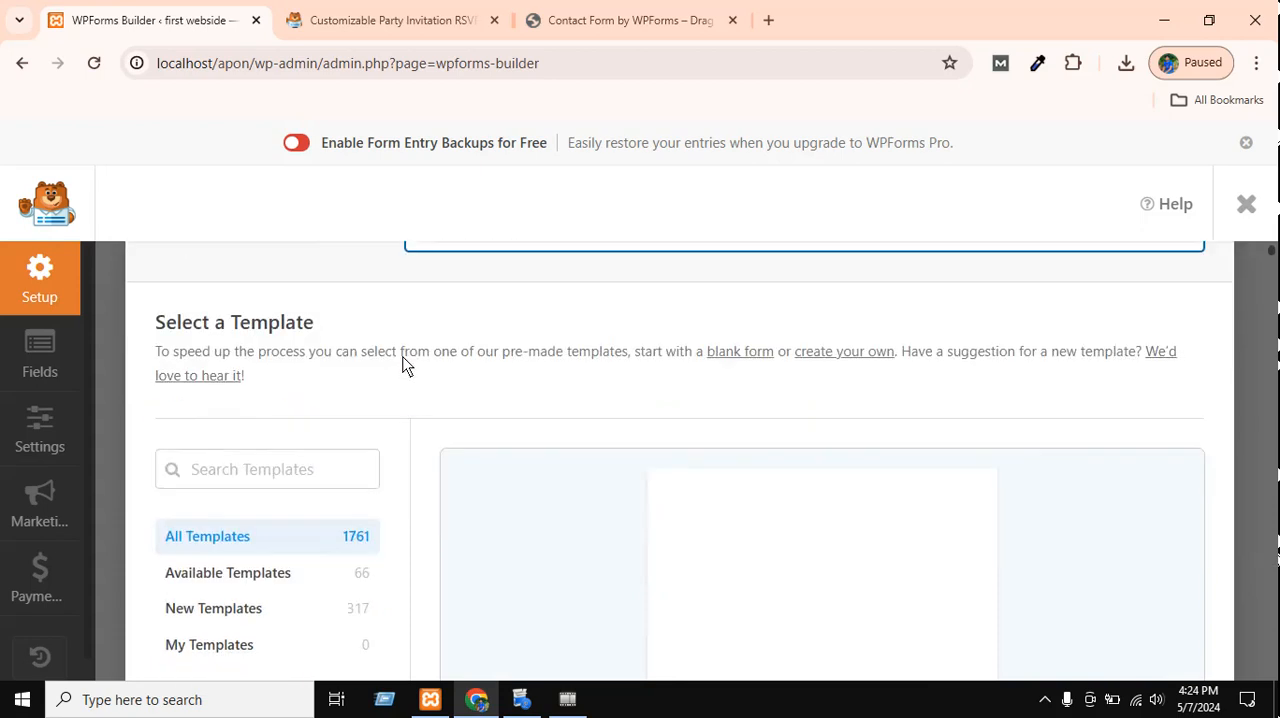
scroll(471, 386, up, 1)
scroll(766, 463, down, 5)
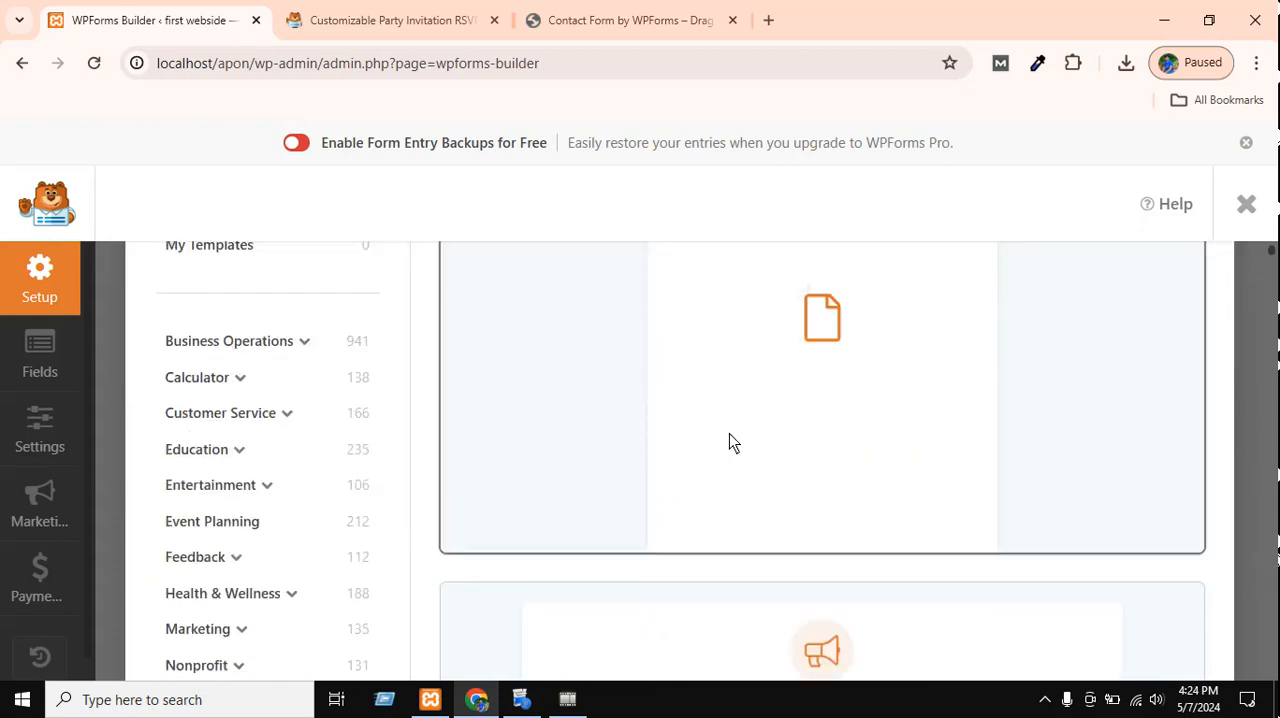
scroll(889, 470, down, 3)
scroll(900, 470, up, 7)
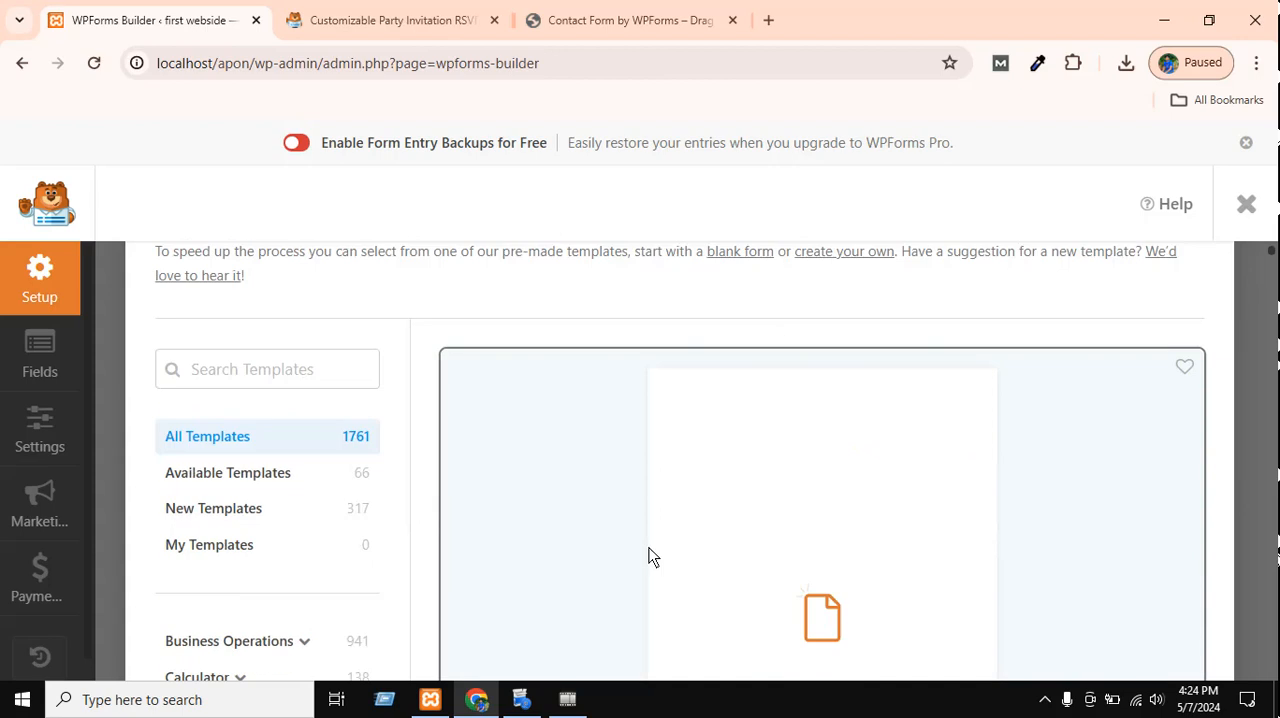
scroll(737, 531, down, 3)
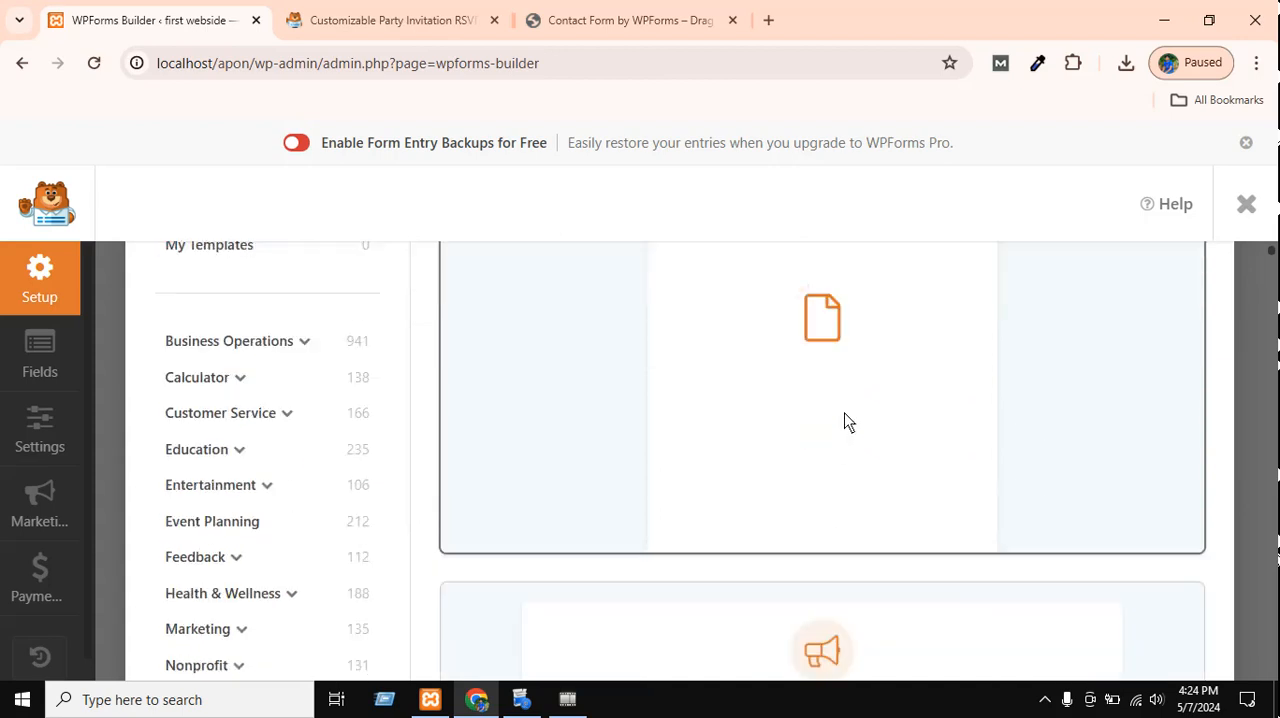
scroll(741, 430, down, 5)
scroll(740, 429, up, 8)
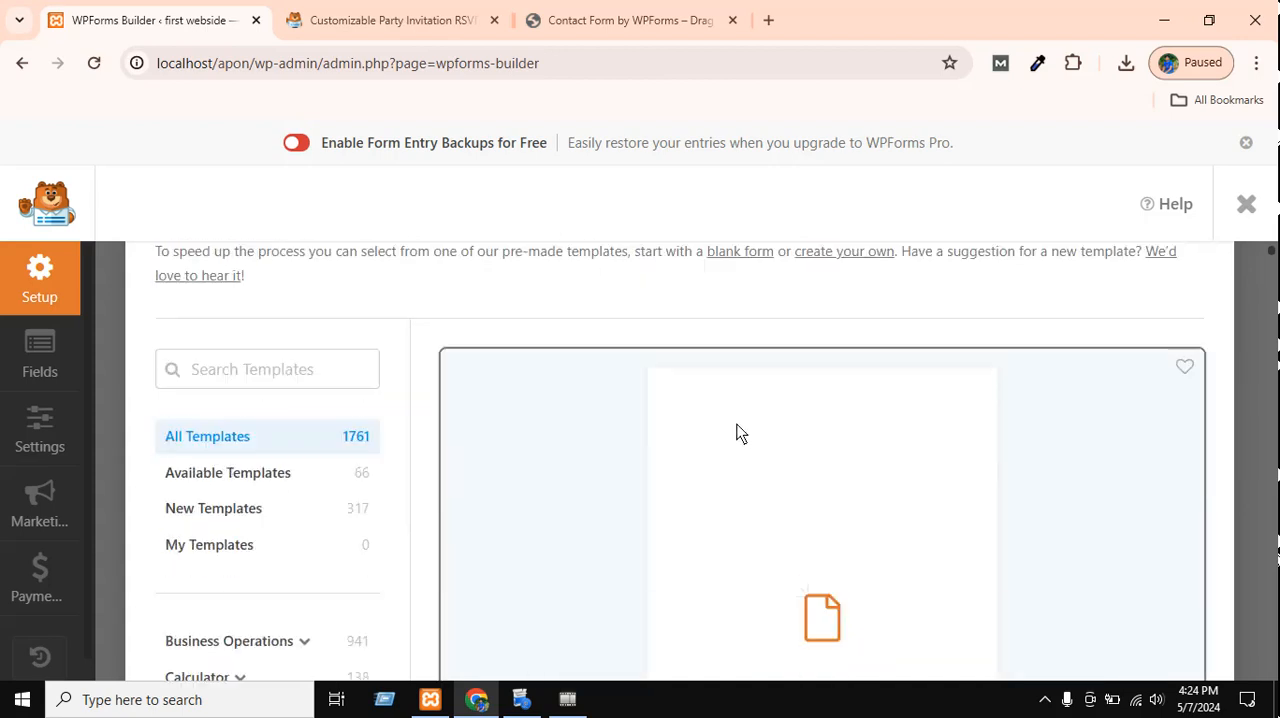
scroll(851, 431, down, 4)
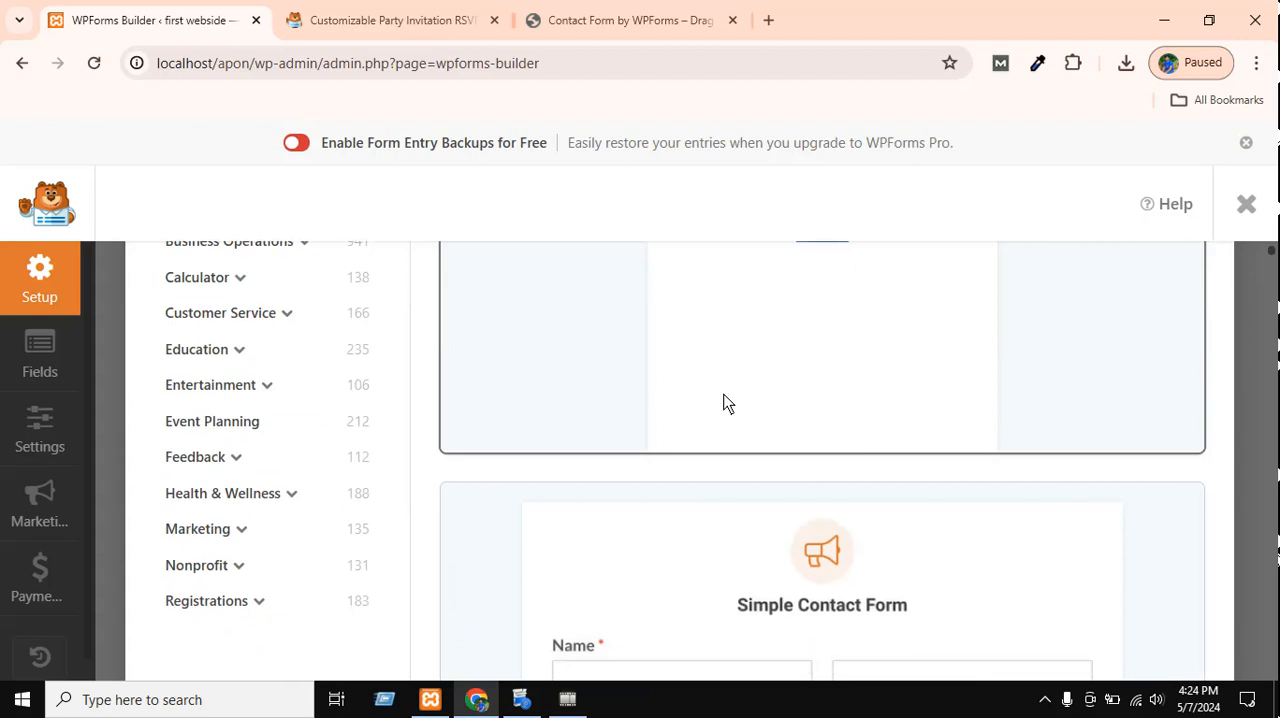
Try to create the form named "contact form" from the Simple Contact Form template, and dismiss the resulting dialog.
scroll(714, 401, up, 6)
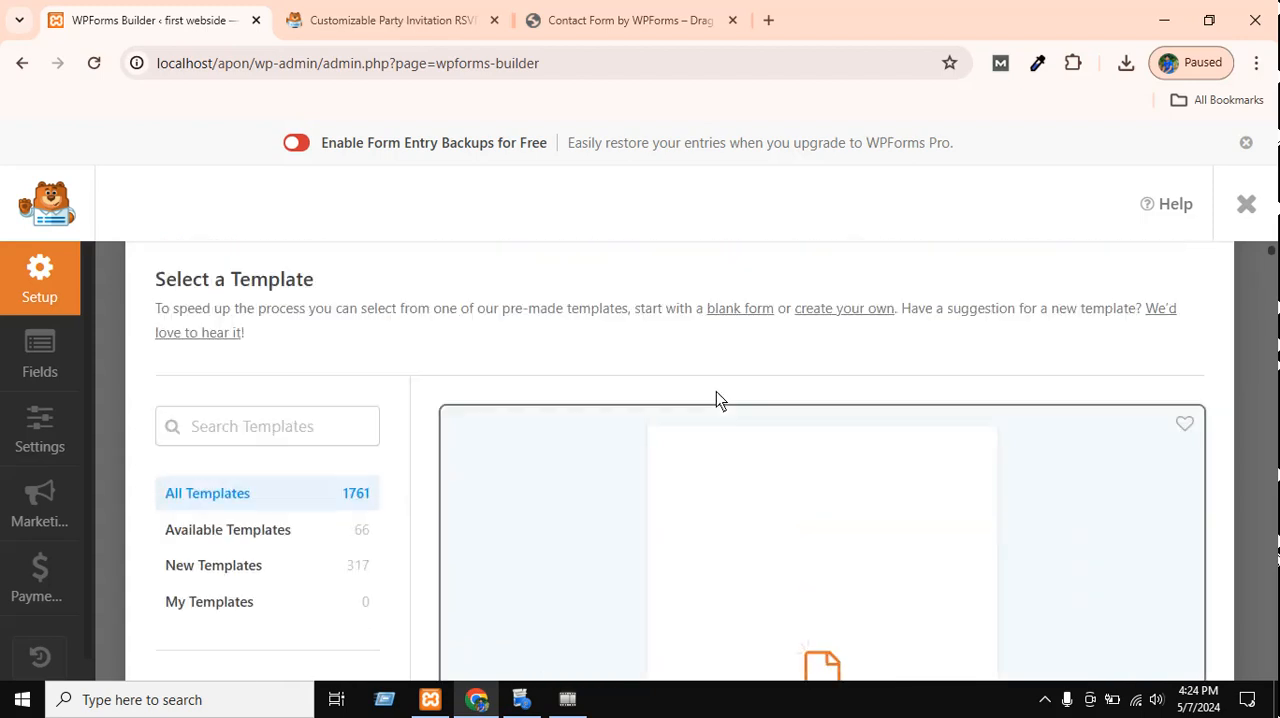
click(572, 324)
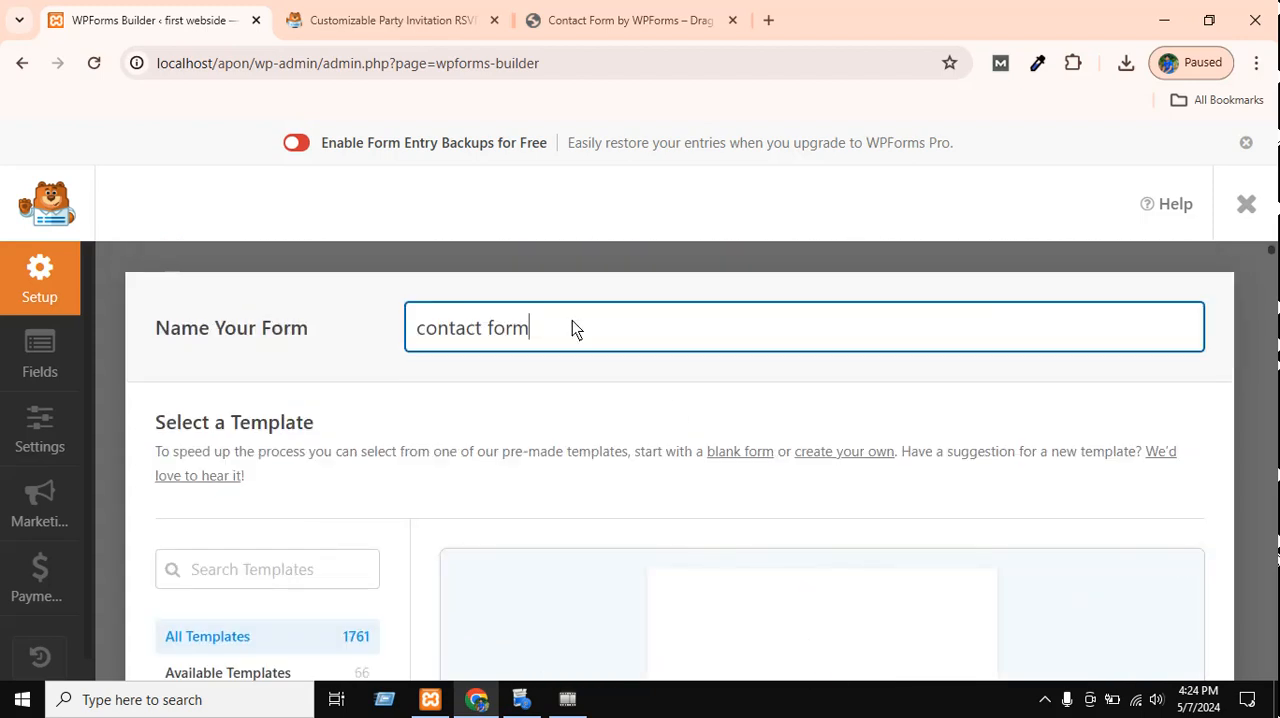
scroll(741, 428, down, 5)
scroll(741, 431, down, 3)
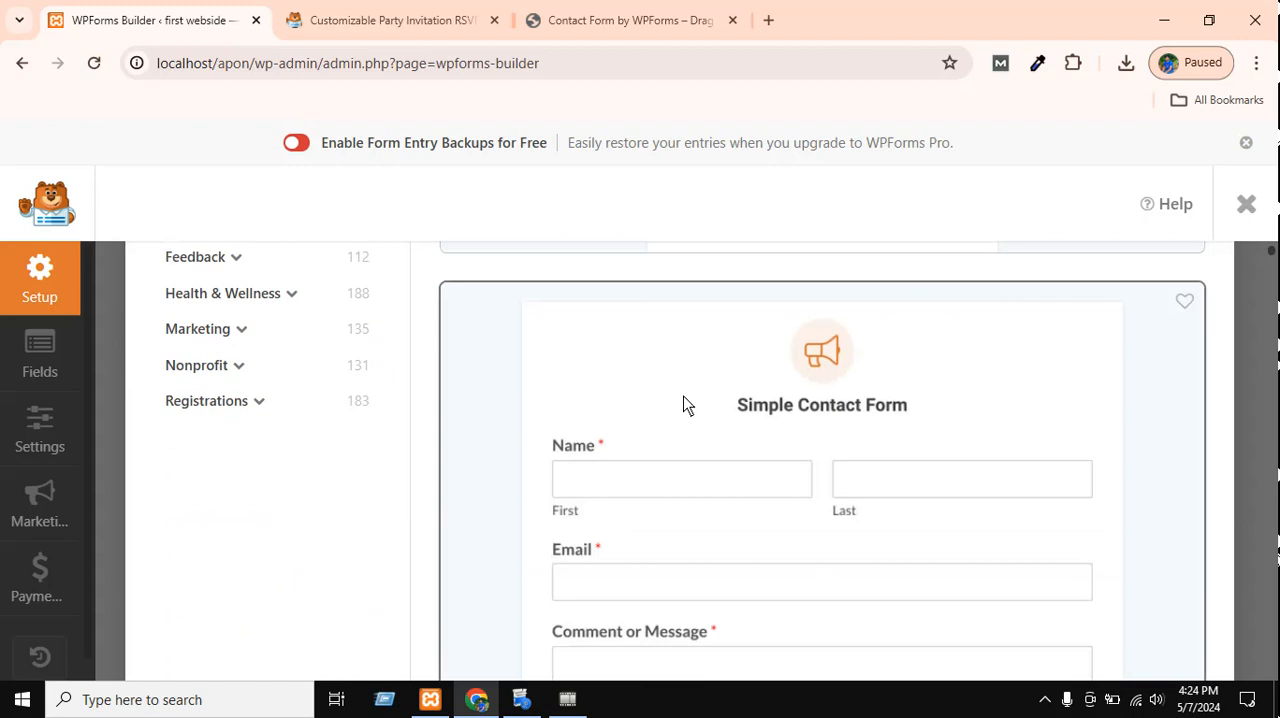
scroll(886, 437, down, 3)
scroll(938, 410, down, 3)
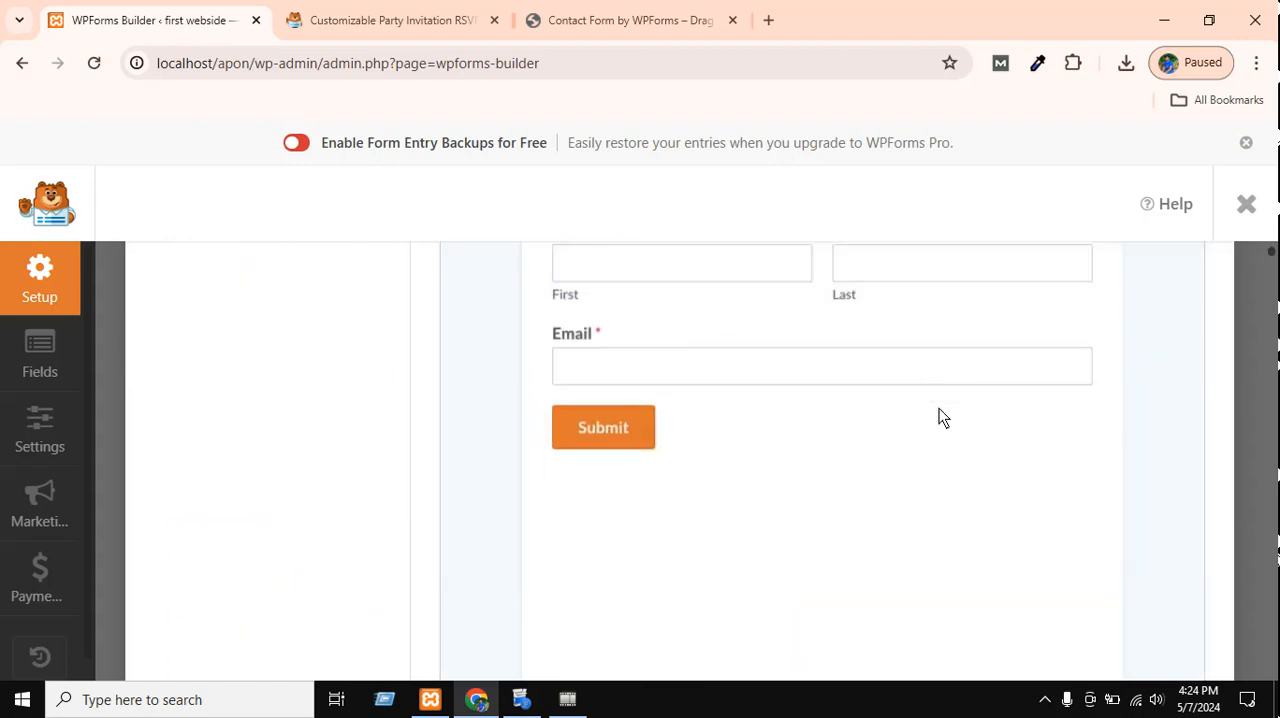
scroll(485, 412, up, 4)
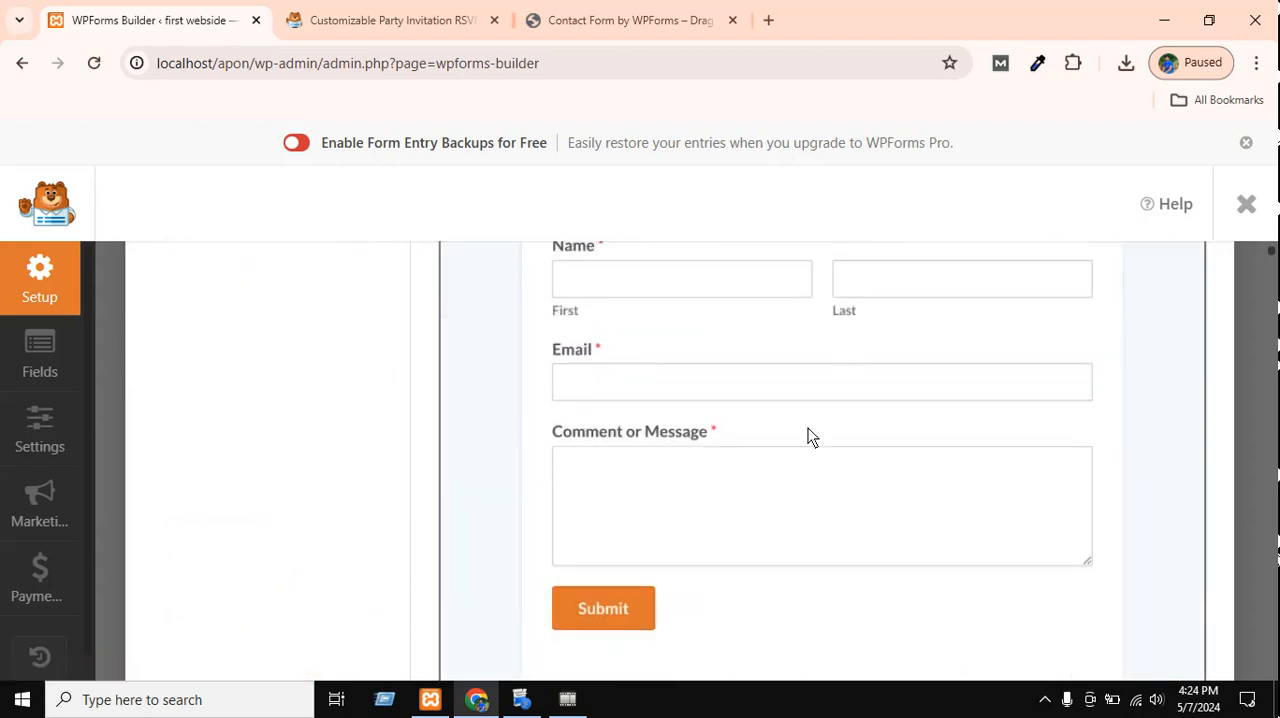
scroll(806, 428, down, 4)
click(640, 403)
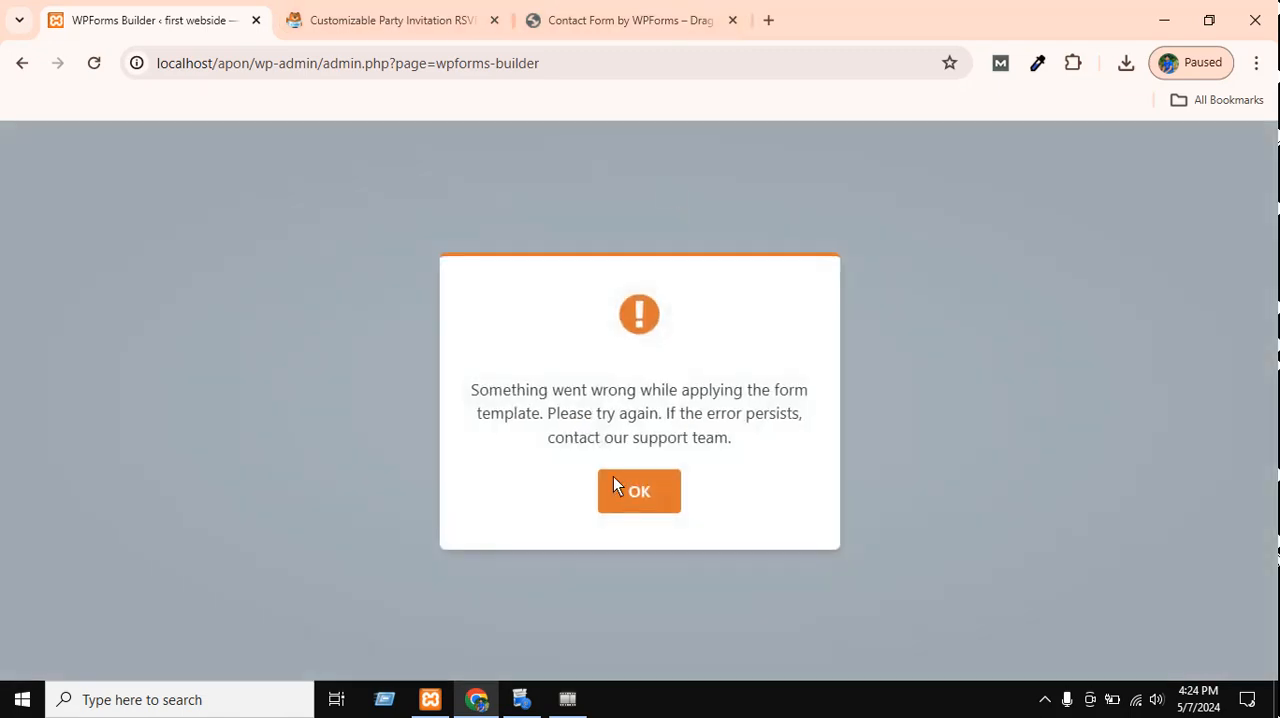
click(640, 492)
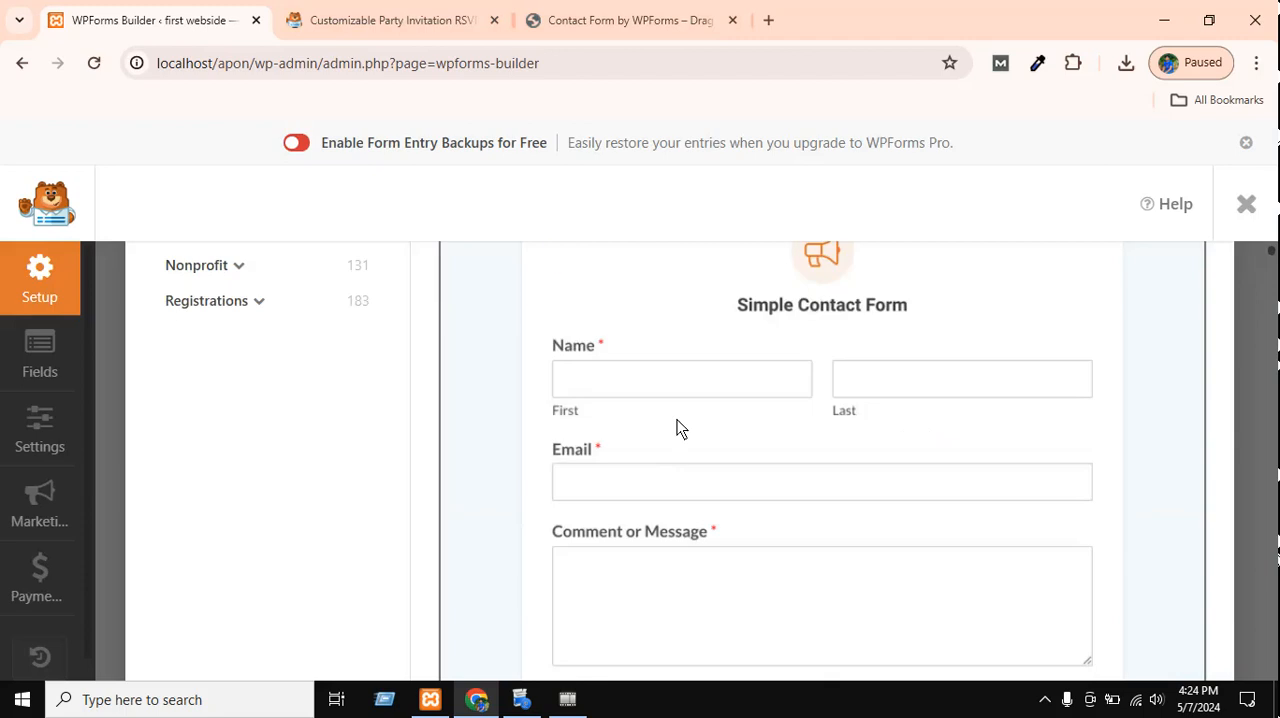
scroll(678, 421, up, 5)
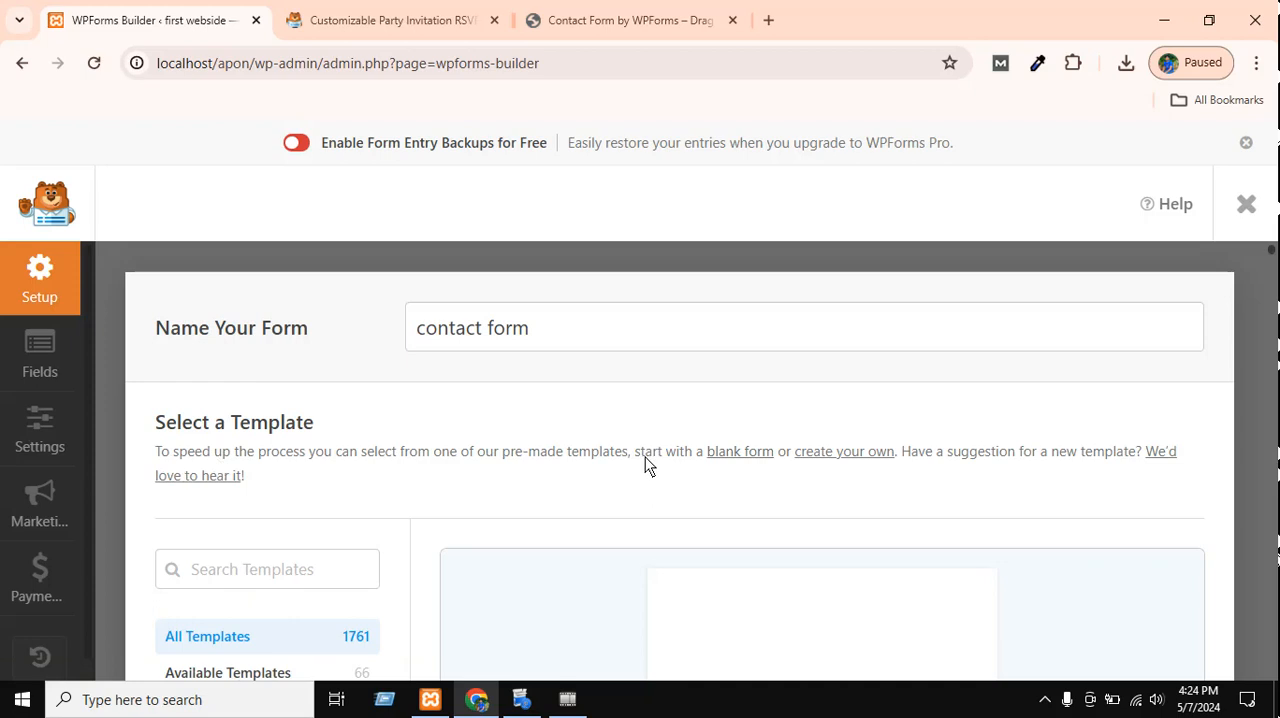
drag(647, 455, 963, 690)
scroll(745, 506, up, 7)
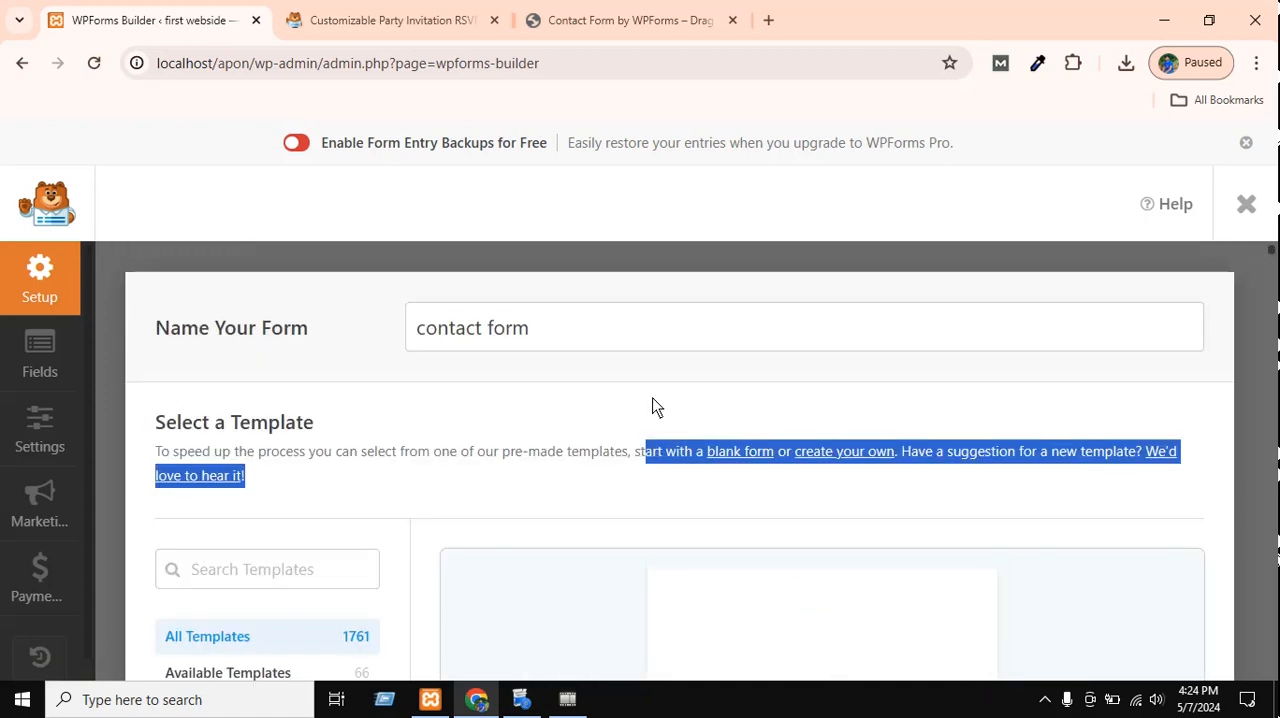
click(612, 478)
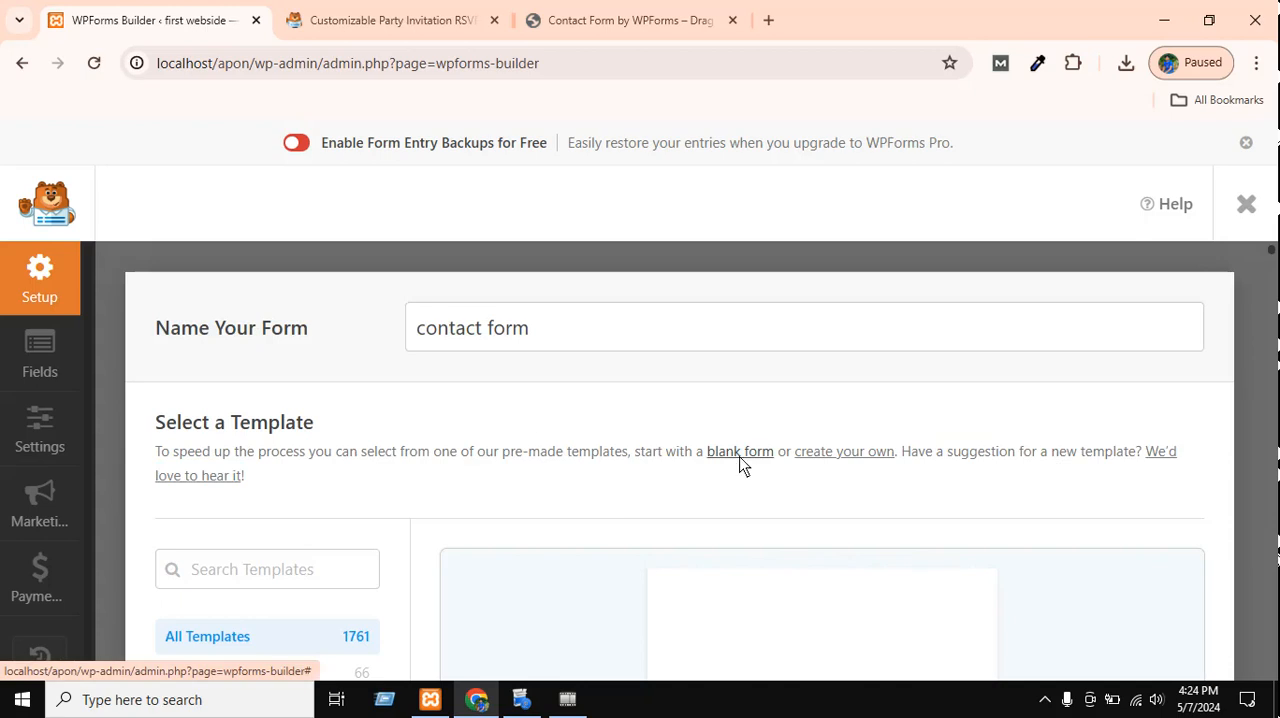
Open the create-your-own template documentation, skim the Creating Custom Form Templates article, and close it to return to the form builder.
click(826, 453)
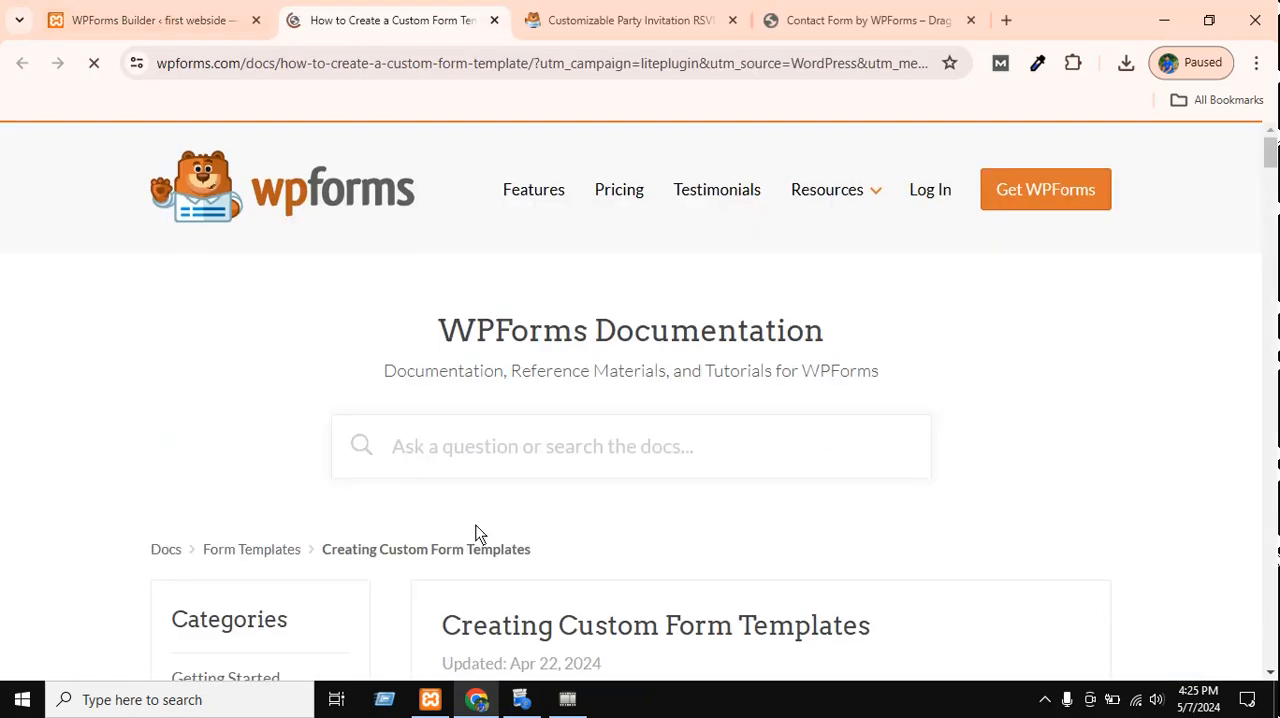
scroll(620, 490, down, 10)
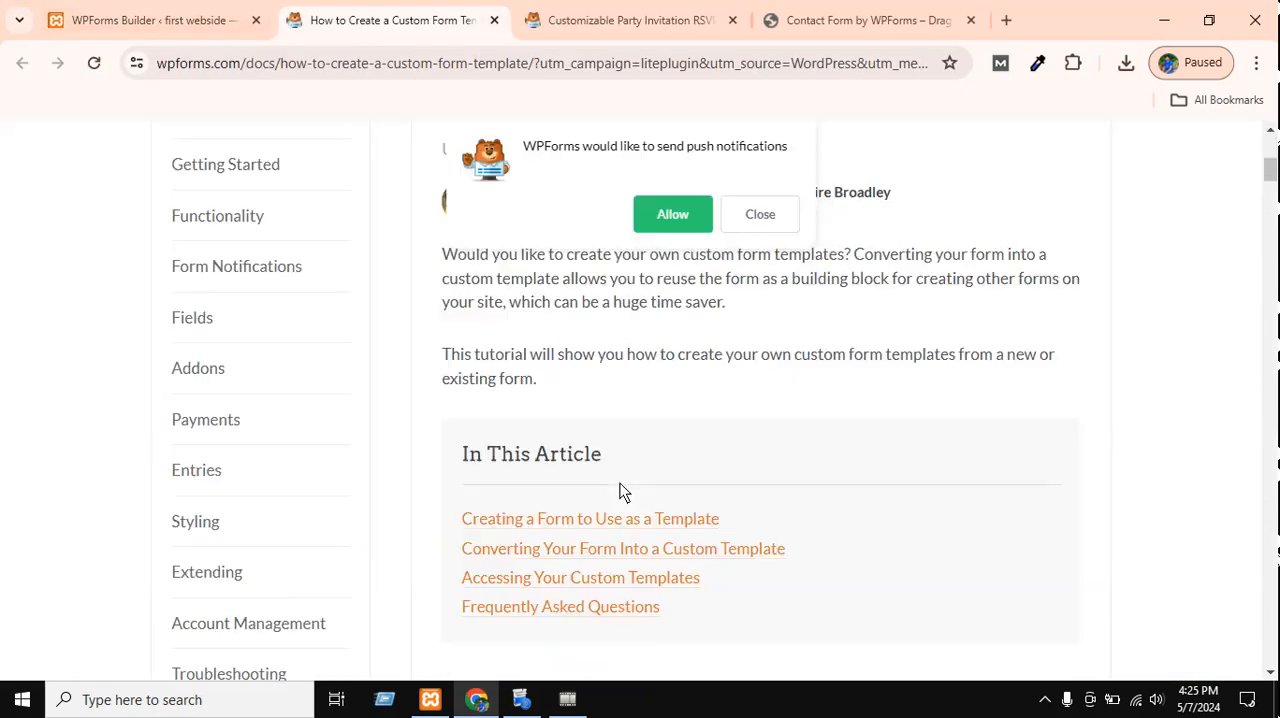
scroll(620, 492, down, 8)
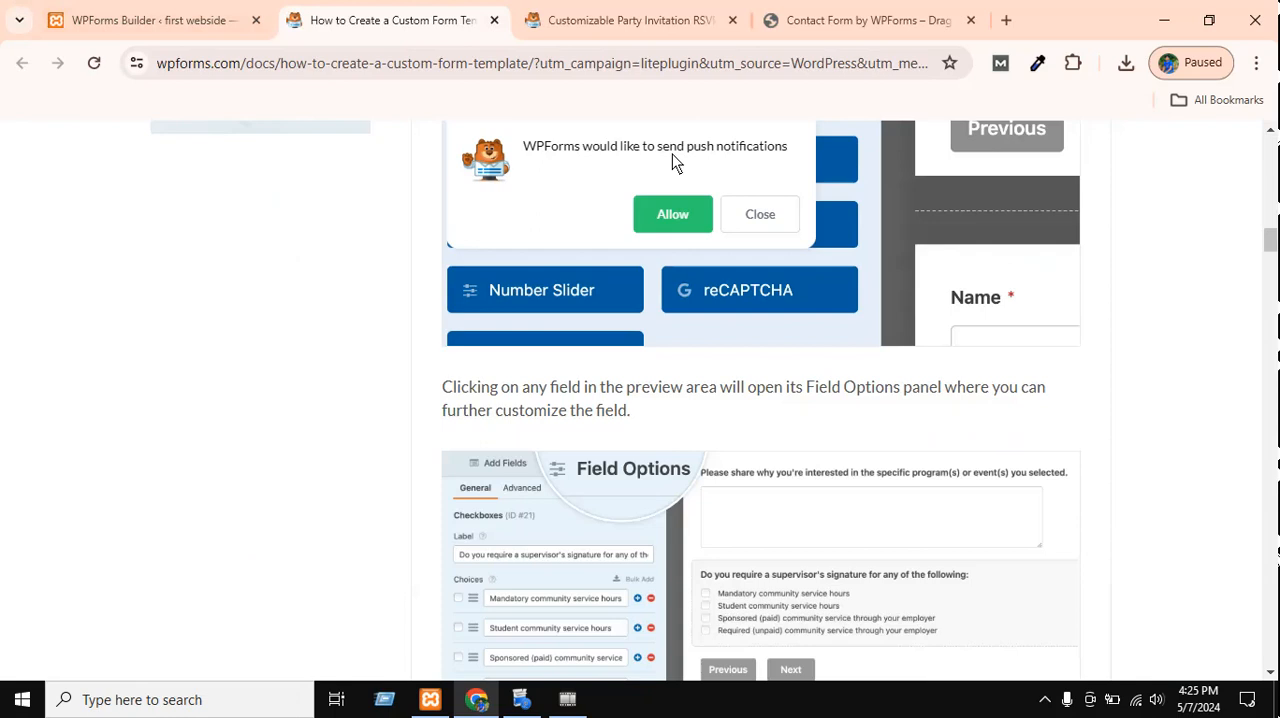
click(689, 212)
click(805, 18)
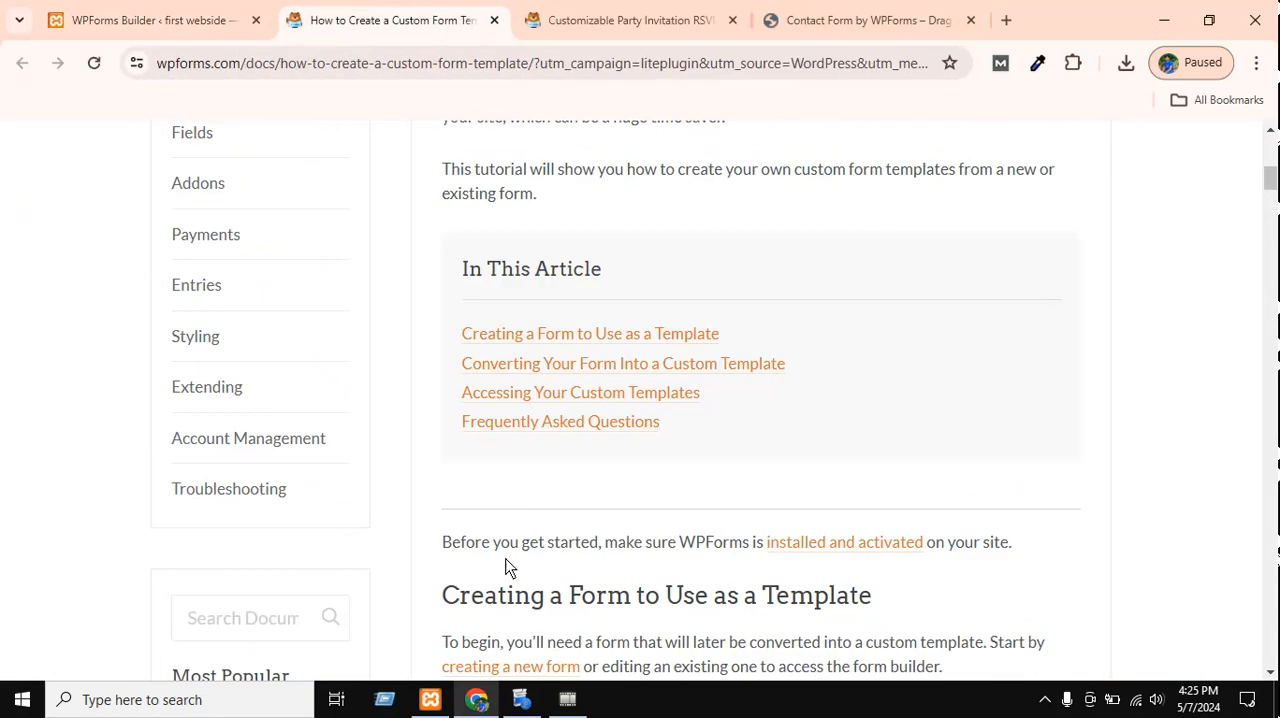
scroll(507, 567, up, 6)
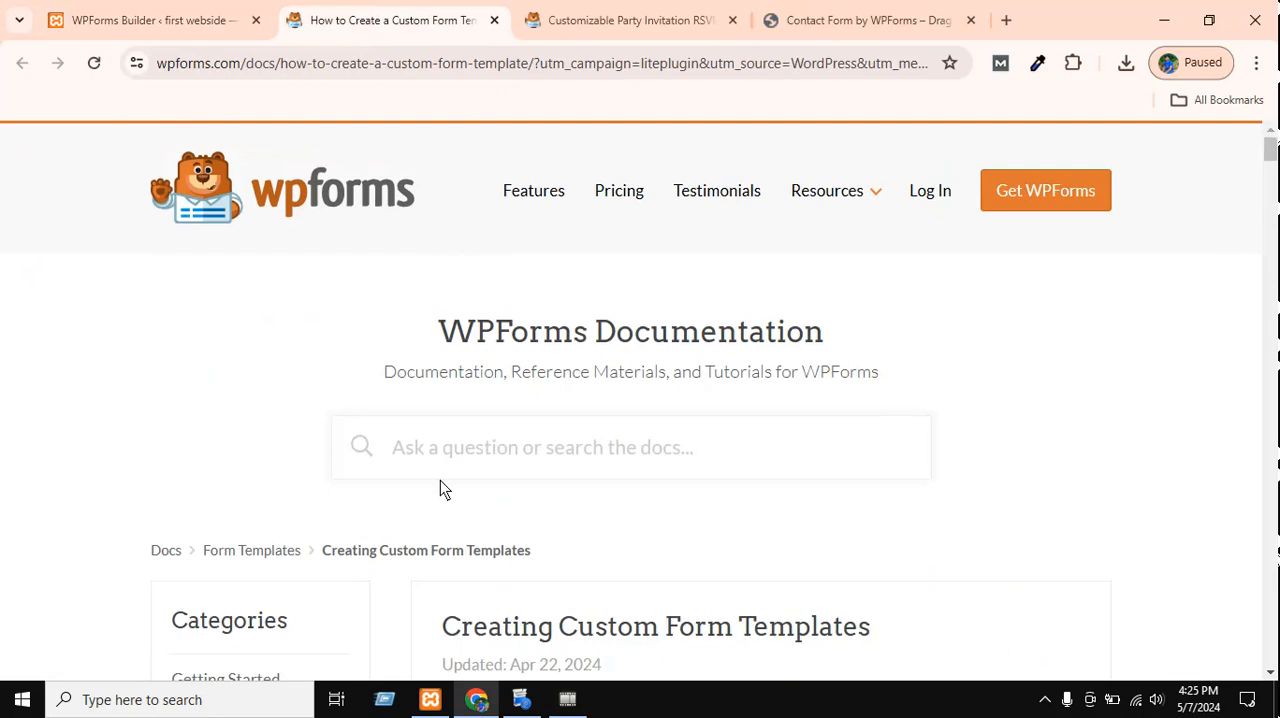
key(ctrl+w)
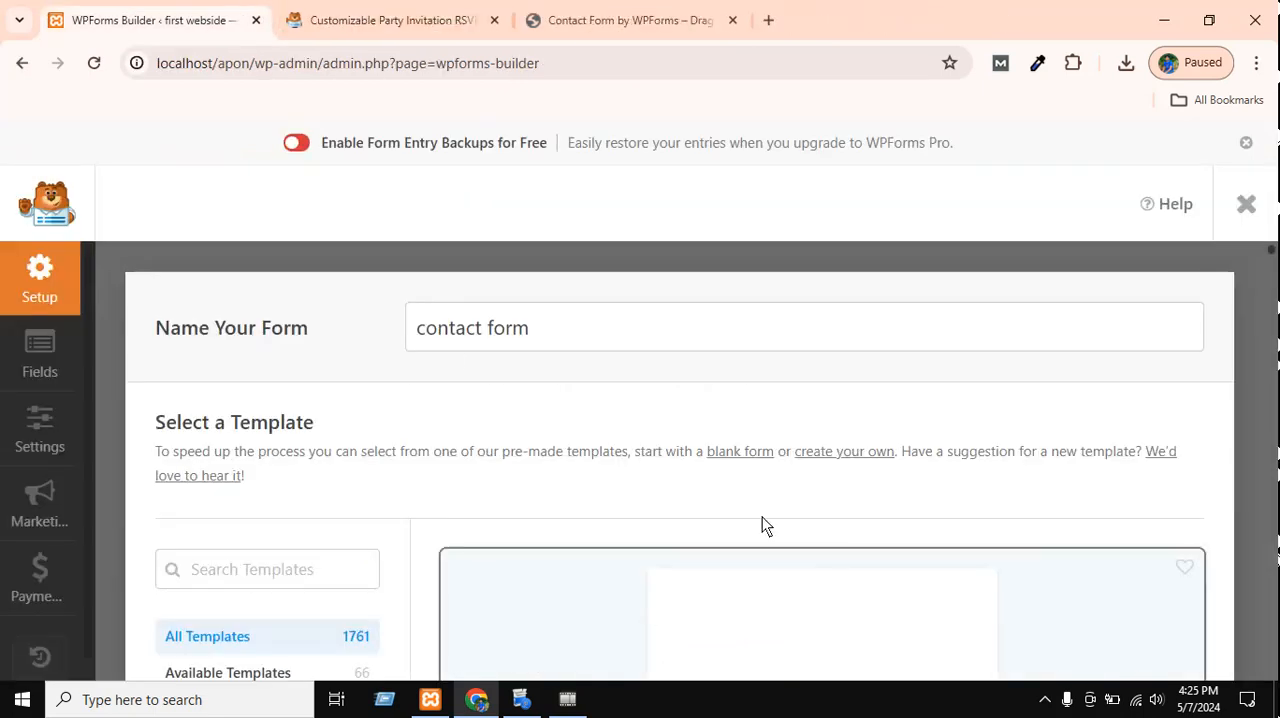
Try to start "contact form" from a blank form instead, and dismiss the resulting dialog.
click(731, 452)
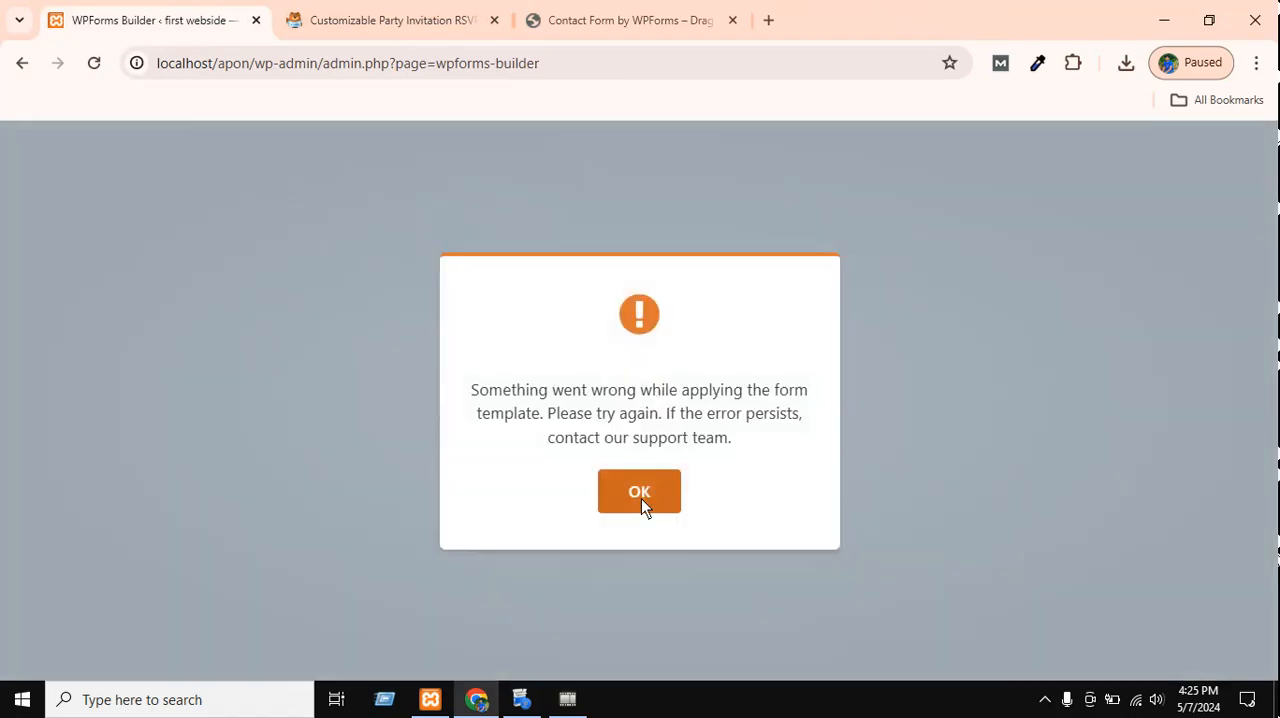
click(641, 498)
scroll(540, 420, down, 3)
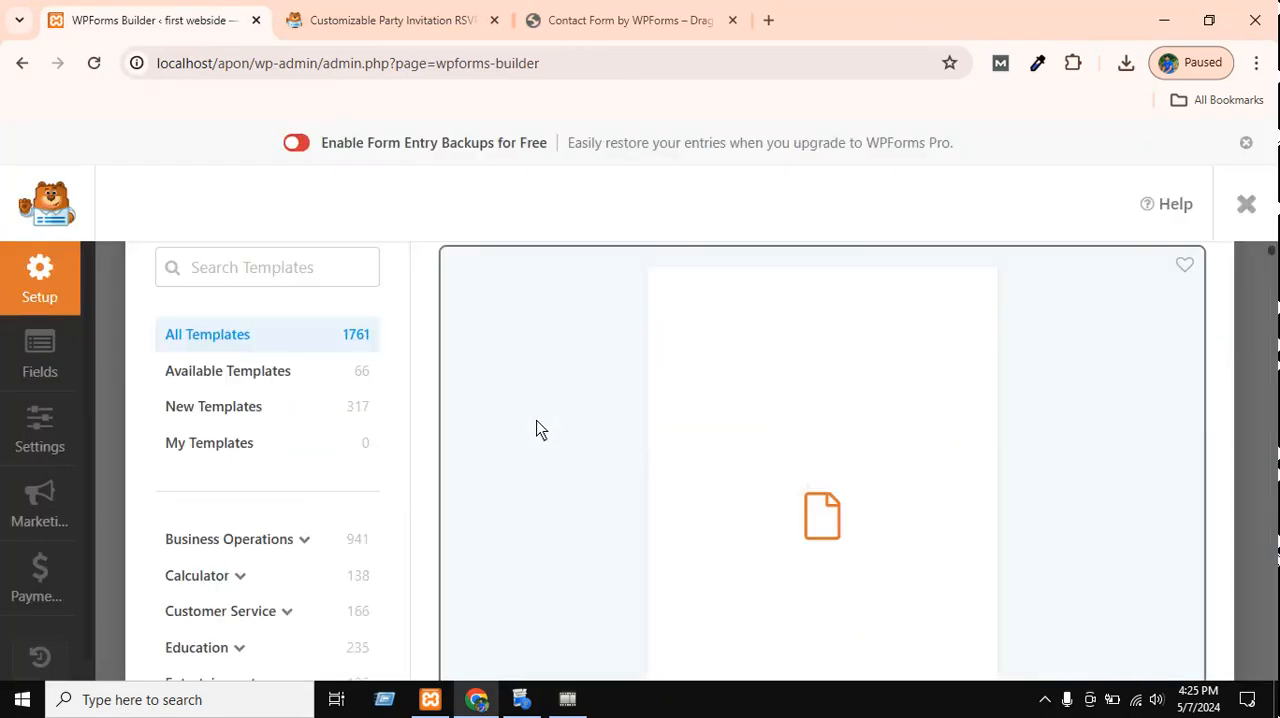
scroll(537, 428, up, 3)
Close the form builder and review the list of created forms in the Forms Overview.
click(1246, 205)
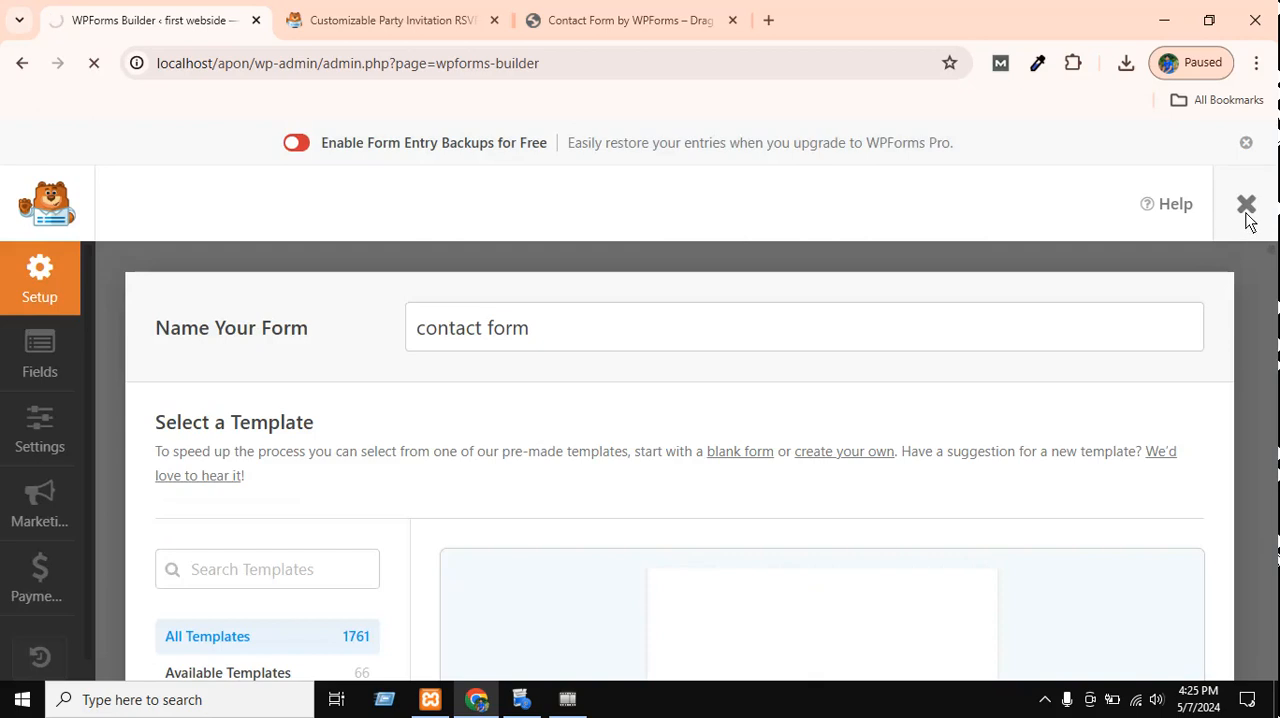
scroll(430, 560, down, 4)
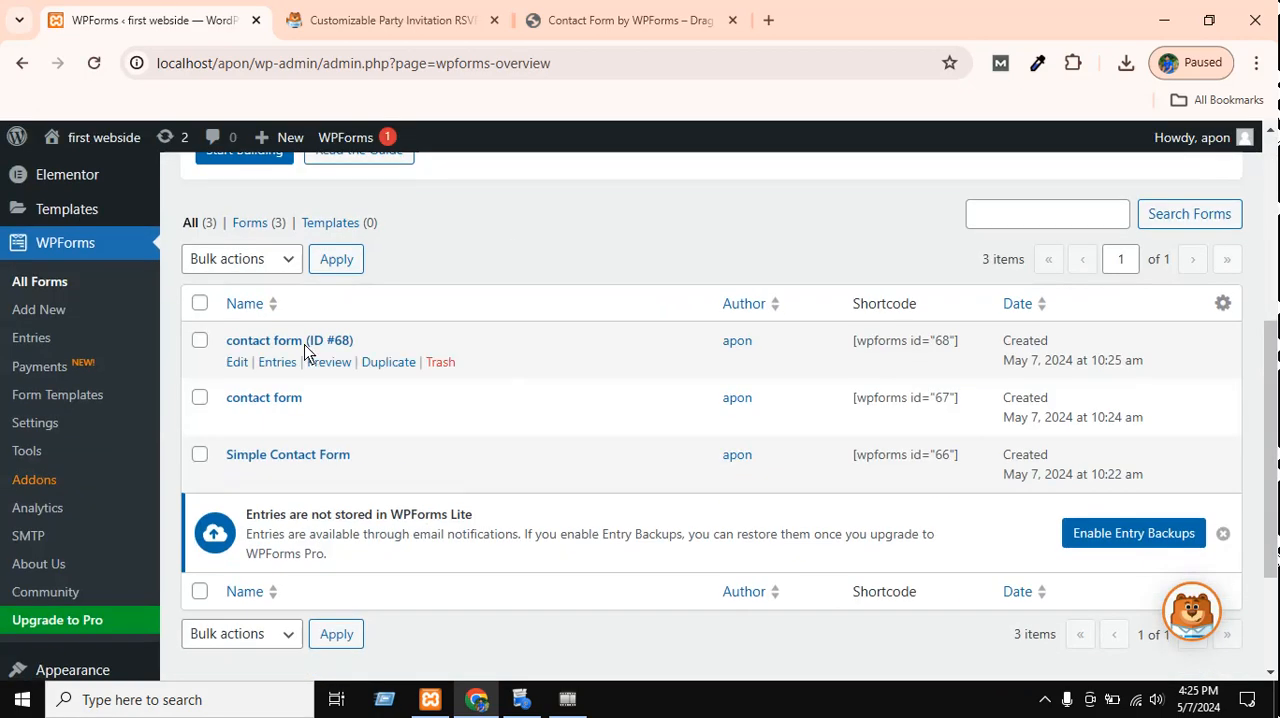
scroll(391, 357, up, 4)
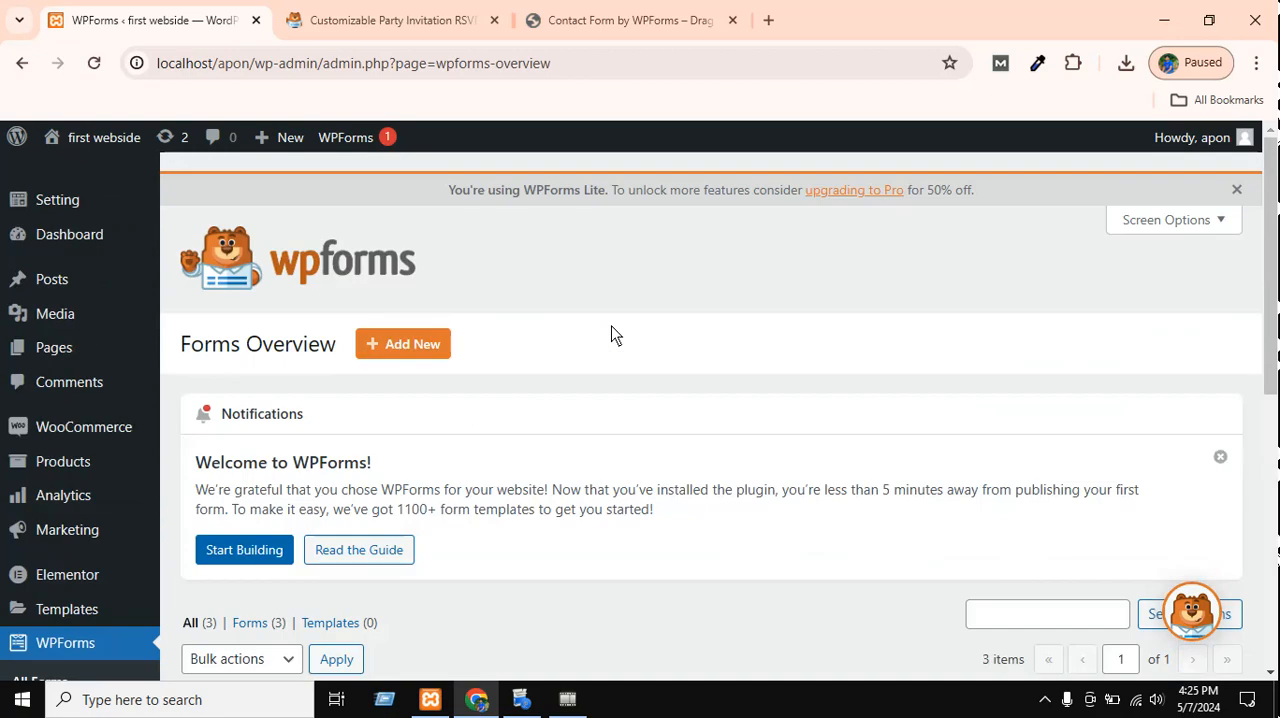
scroll(610, 335, down, 5)
scroll(605, 335, up, 5)
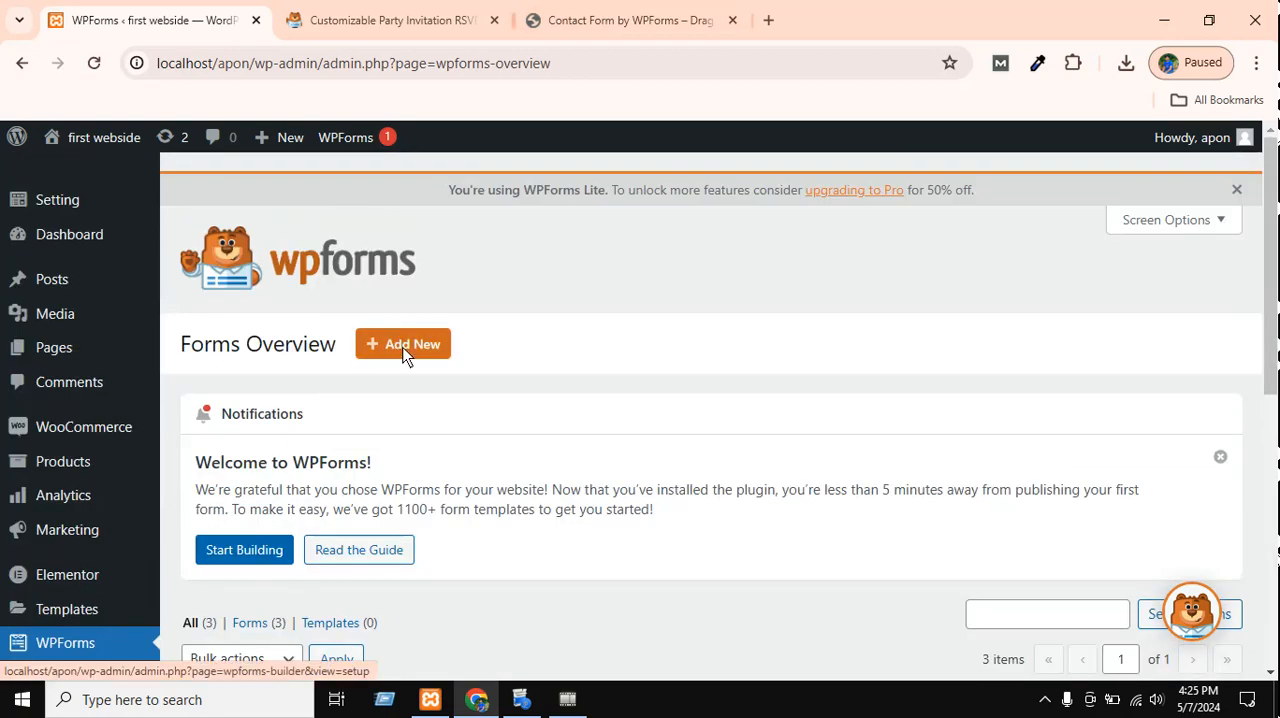
Start adding another new form and name it "contact form".
click(406, 350)
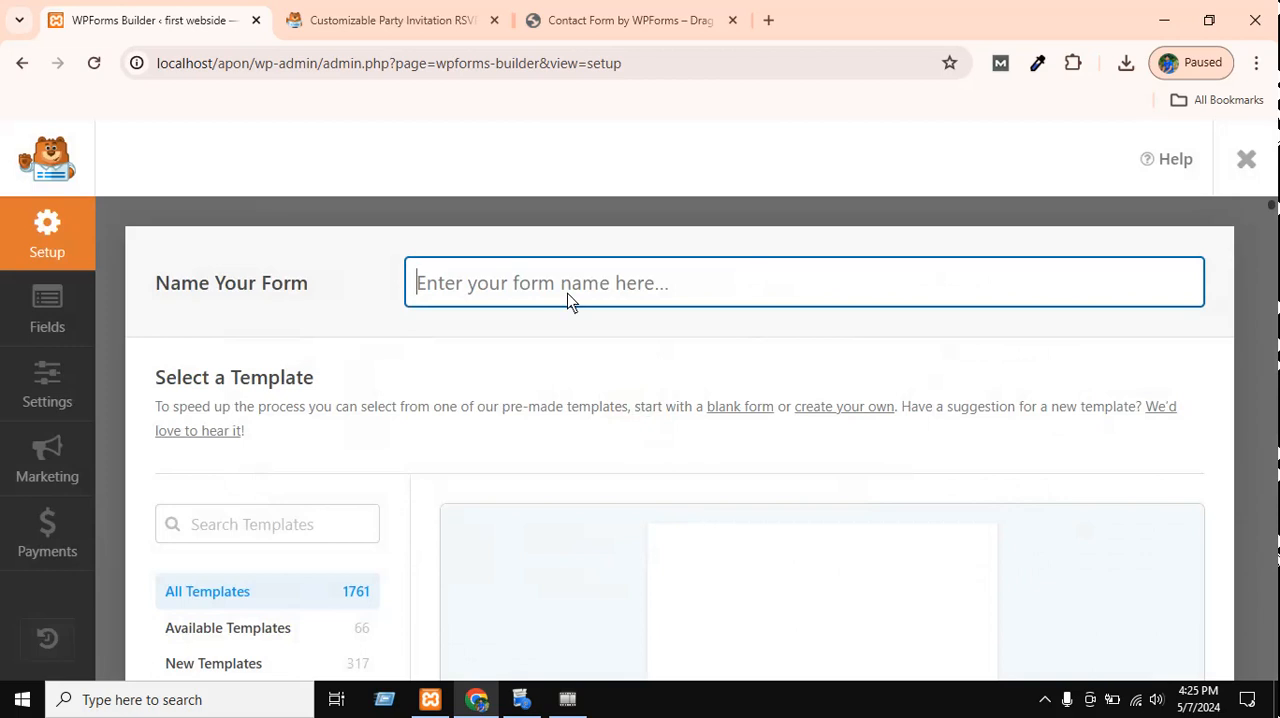
click(598, 322)
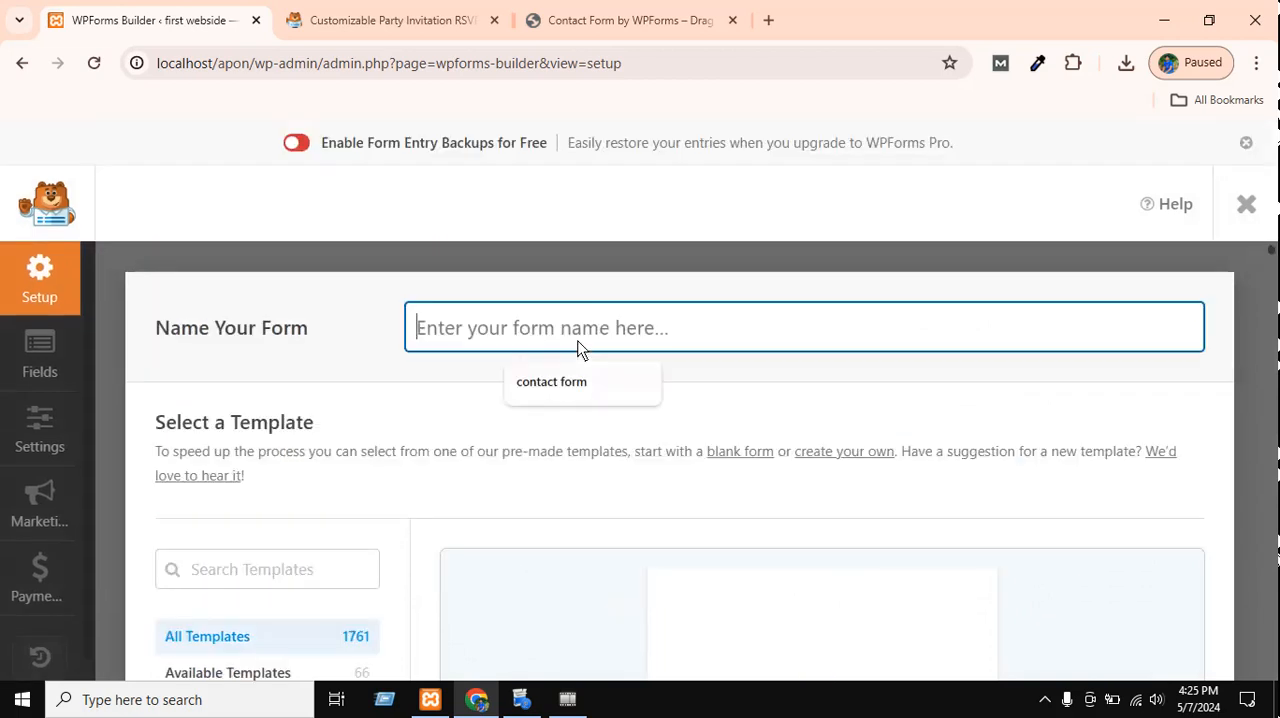
click(551, 382)
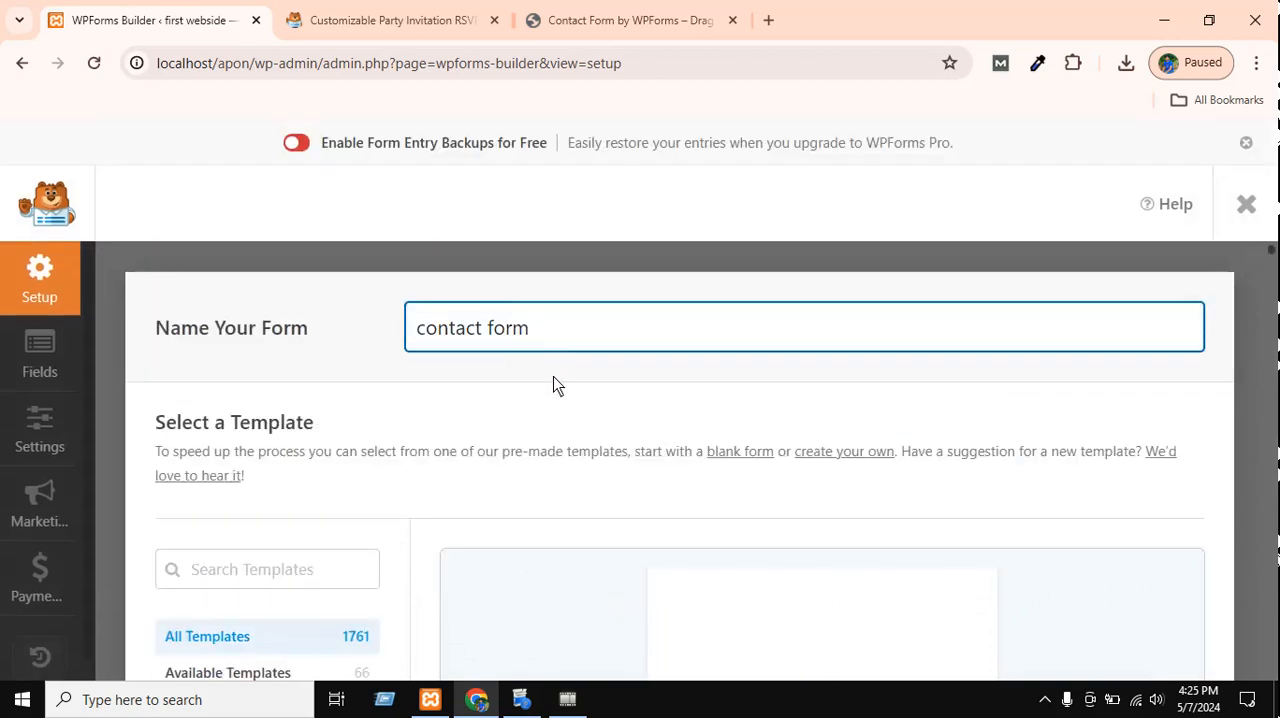
Browse the blank form and Simple Contact Form templates, and review the template selection section.
scroll(649, 363, down, 7)
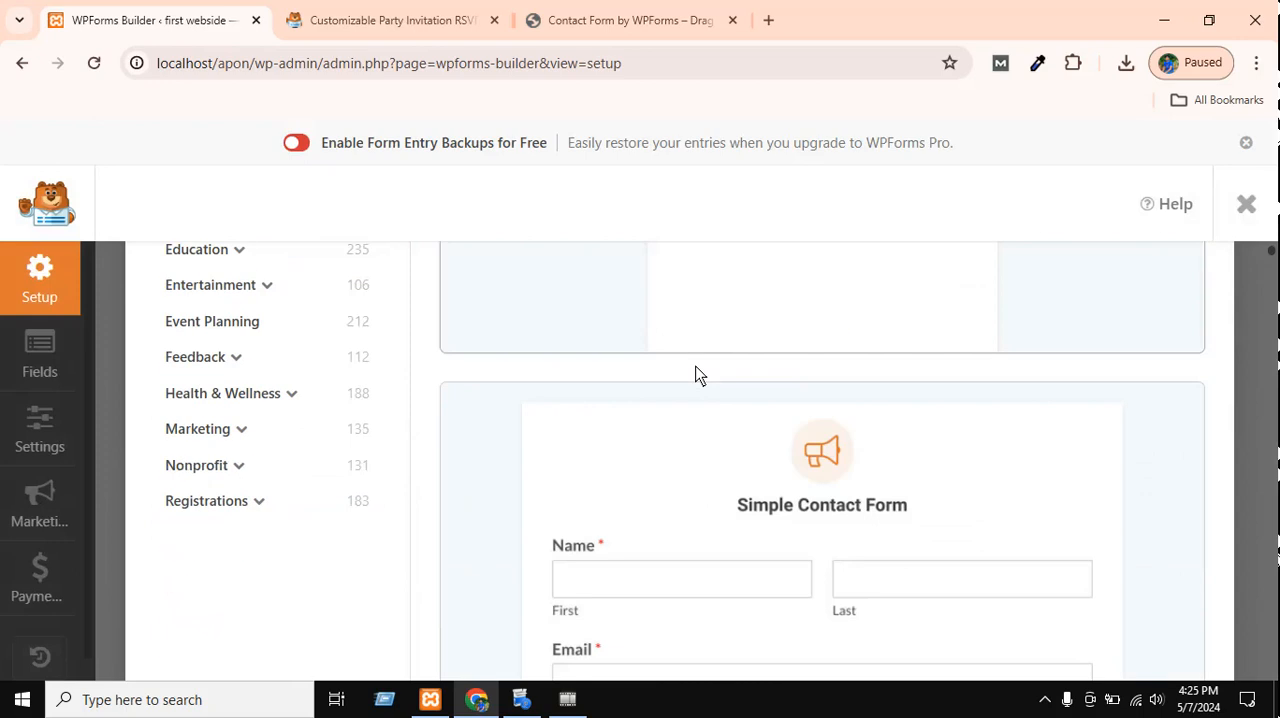
scroll(640, 363, up, 4)
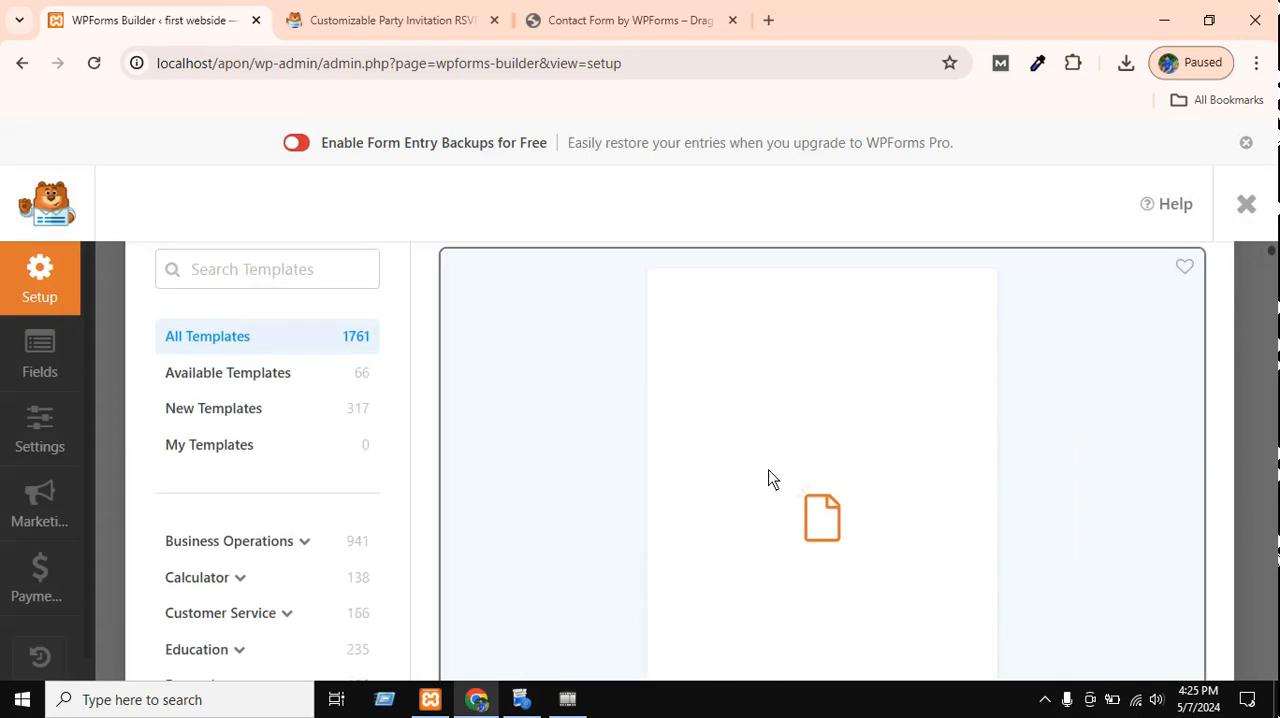
scroll(778, 491, down, 4)
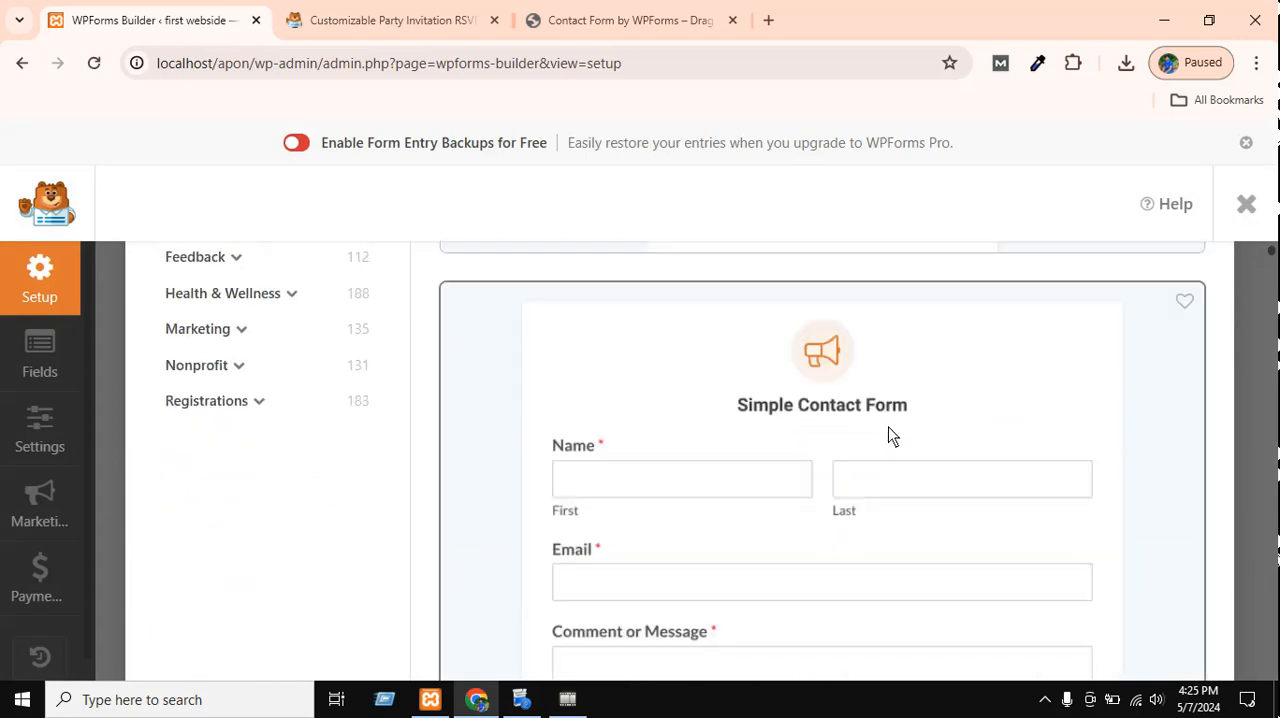
scroll(910, 461, down, 4)
scroll(915, 468, up, 10)
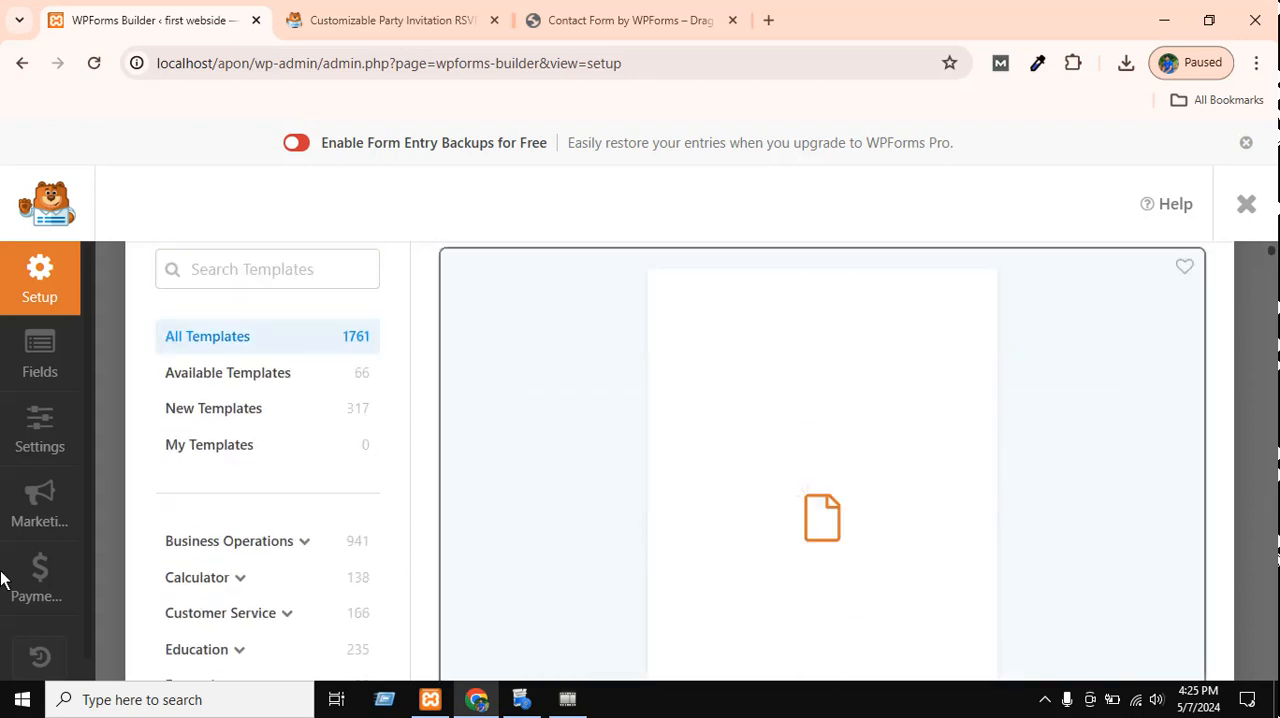
scroll(360, 545, up, 3)
scroll(1140, 518, down, 1)
scroll(1138, 512, down, 1)
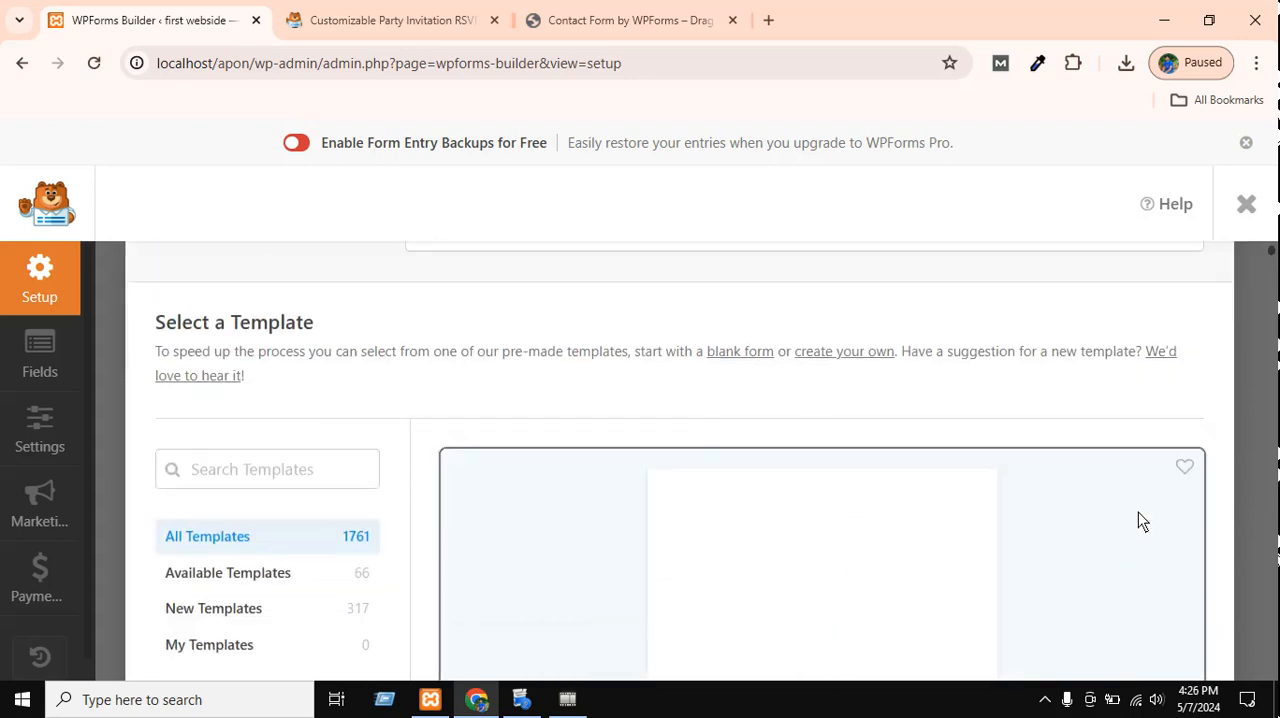
Mark the blank form template as a favorite and remove it from the favorites again.
click(1188, 468)
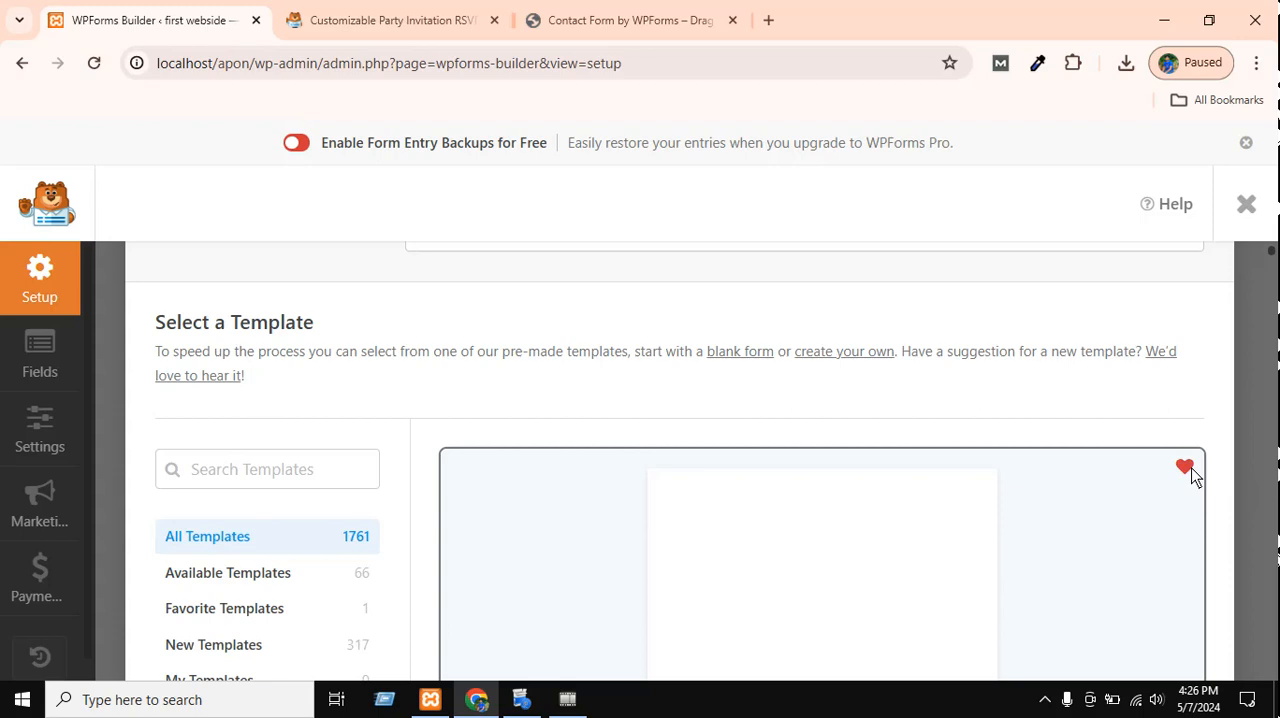
click(1186, 468)
click(1186, 468)
click(1186, 468)
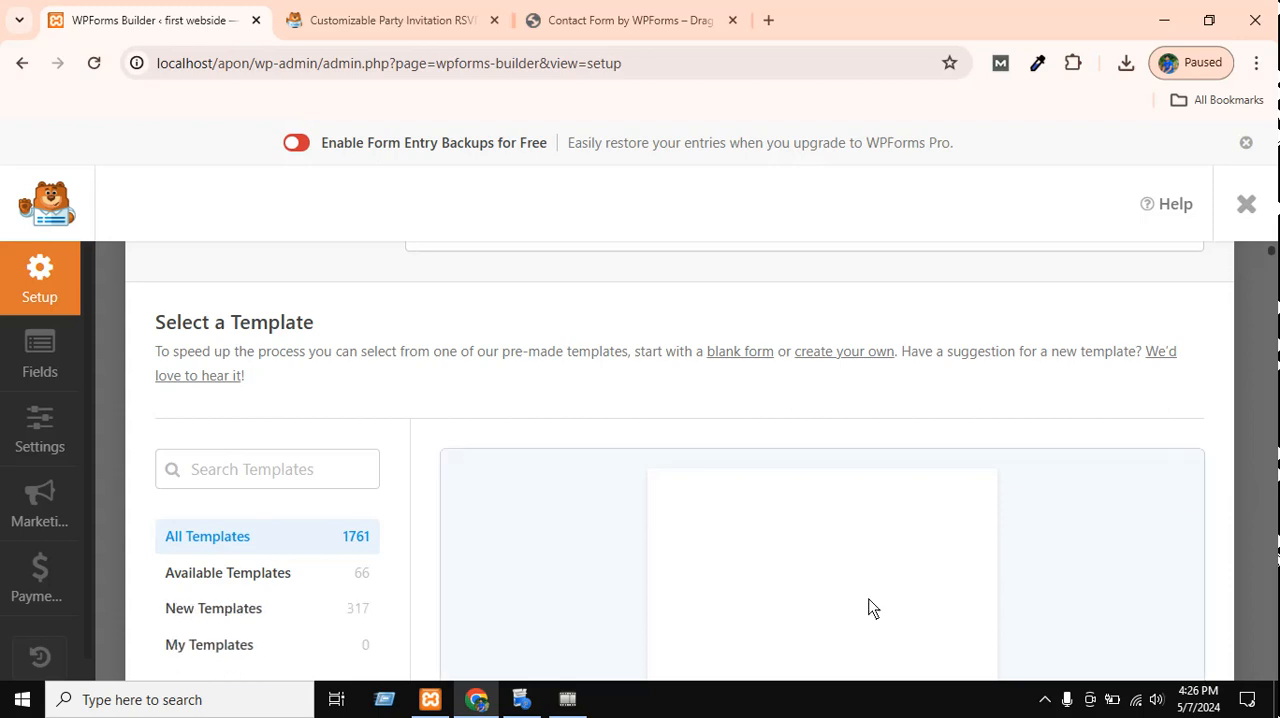
Return to the form naming section and place the cursor in the new form's name.
scroll(868, 607, down, 4)
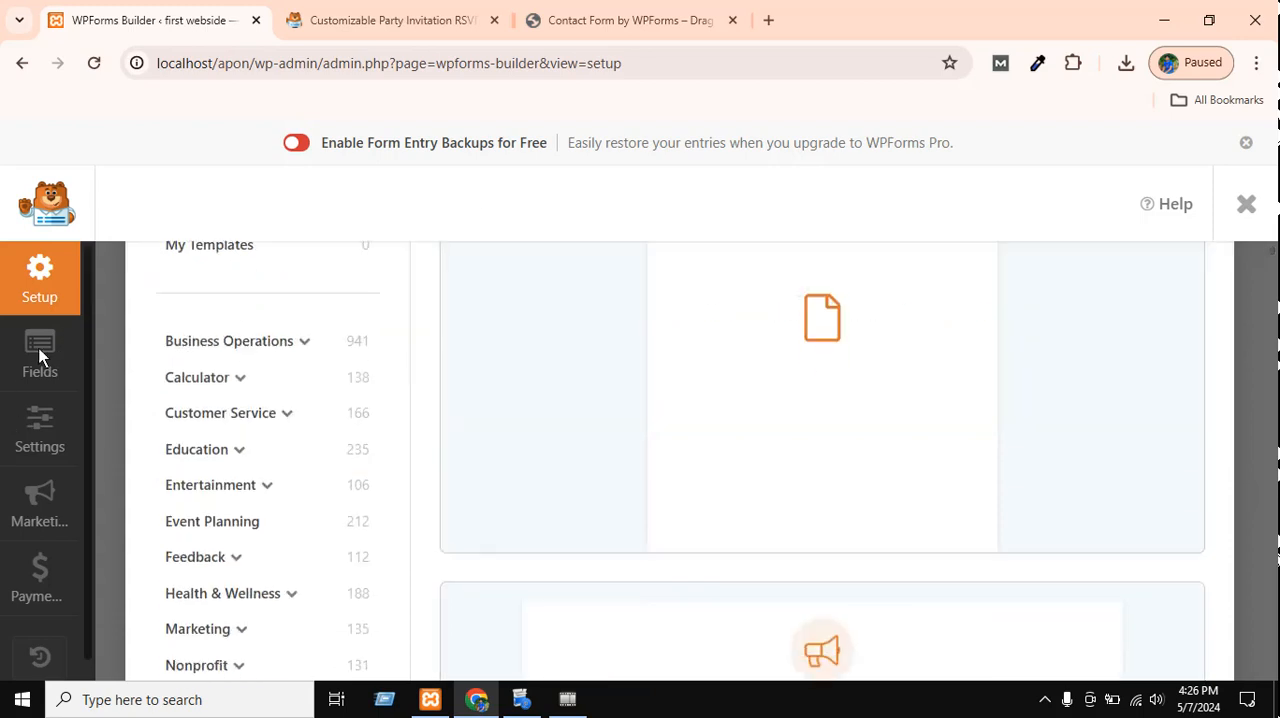
scroll(780, 485, up, 4)
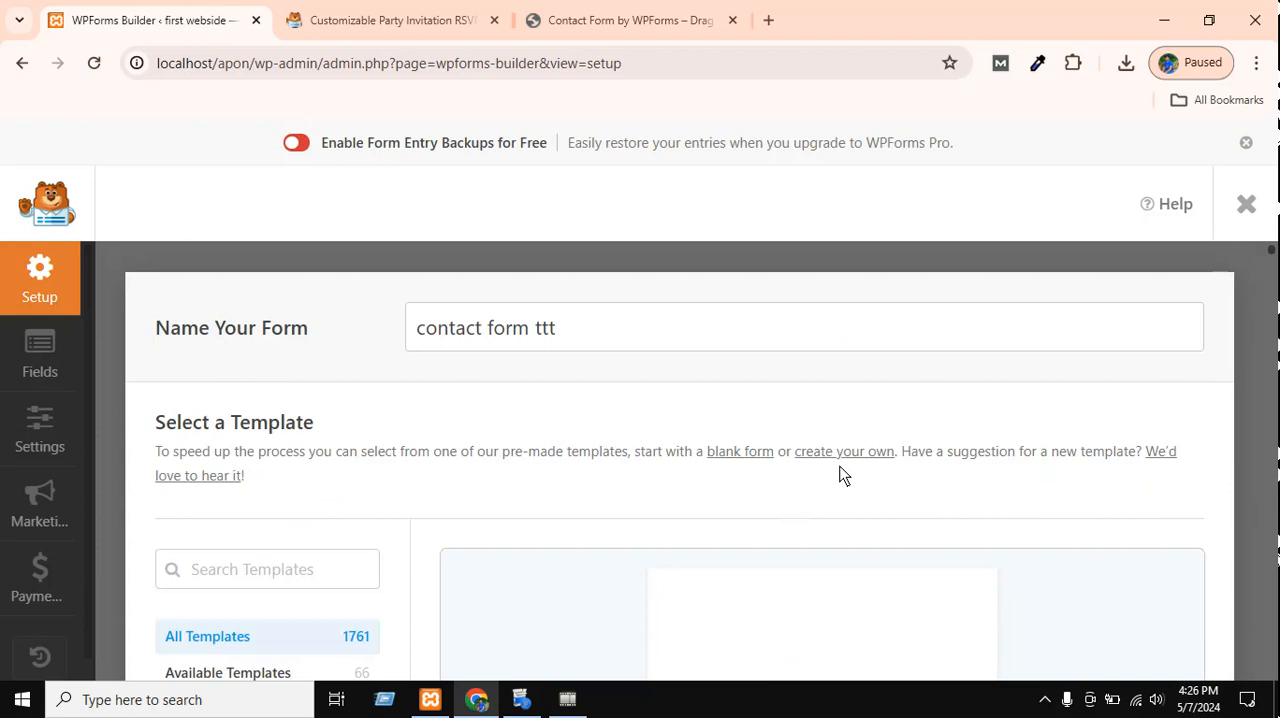
click(581, 341)
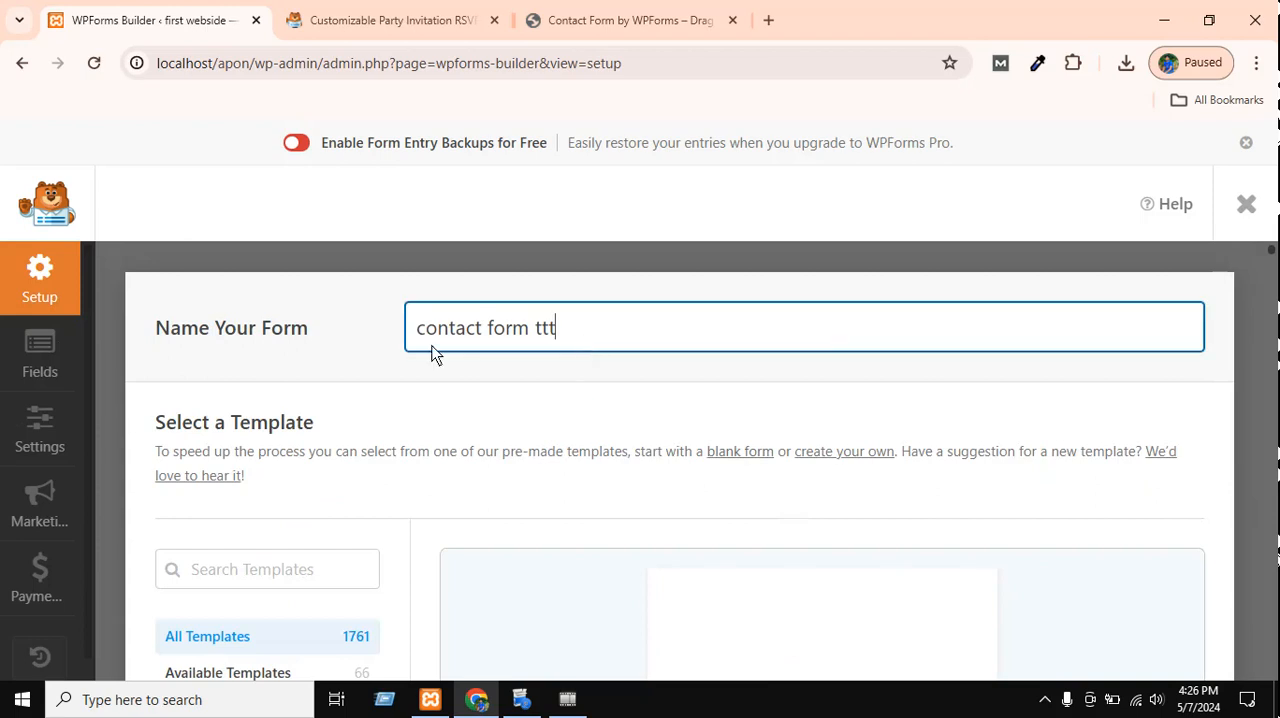
Review the offer to enable form entry backups and decline it.
click(294, 145)
scroll(905, 533, down, 3)
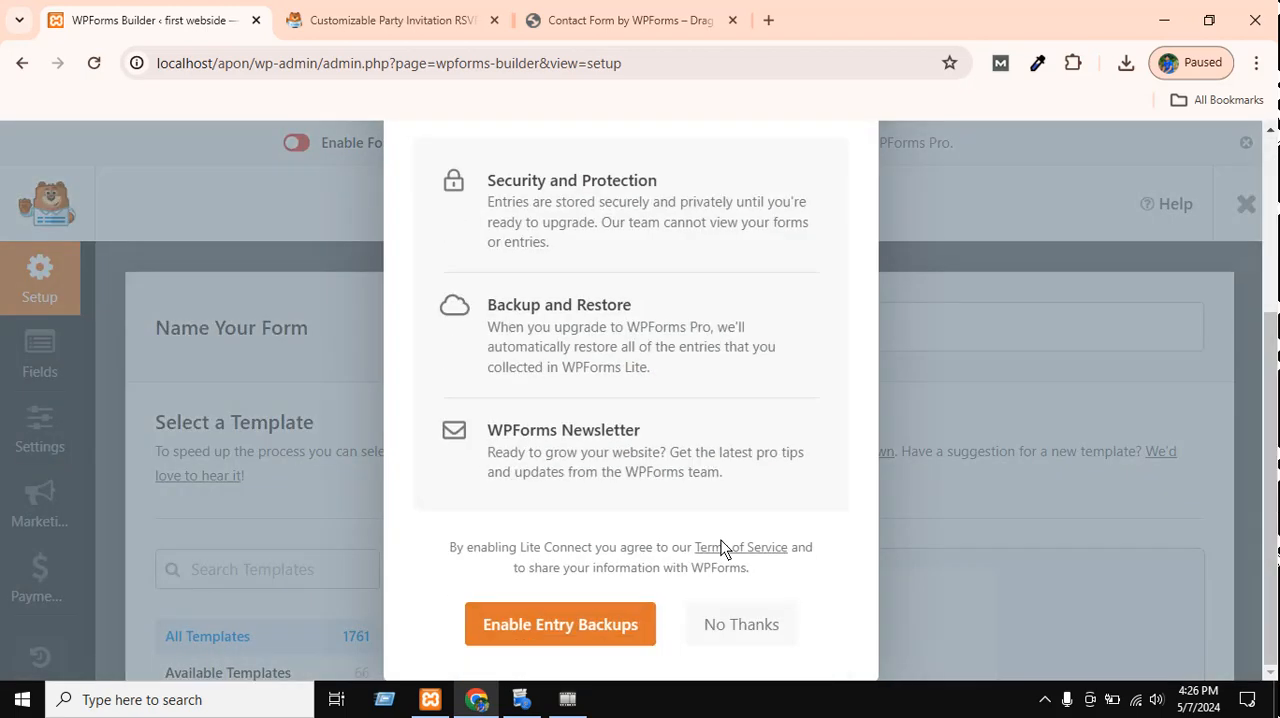
click(741, 624)
Examine the blank form and Simple Contact Form templates in the template list.
scroll(886, 603, down, 10)
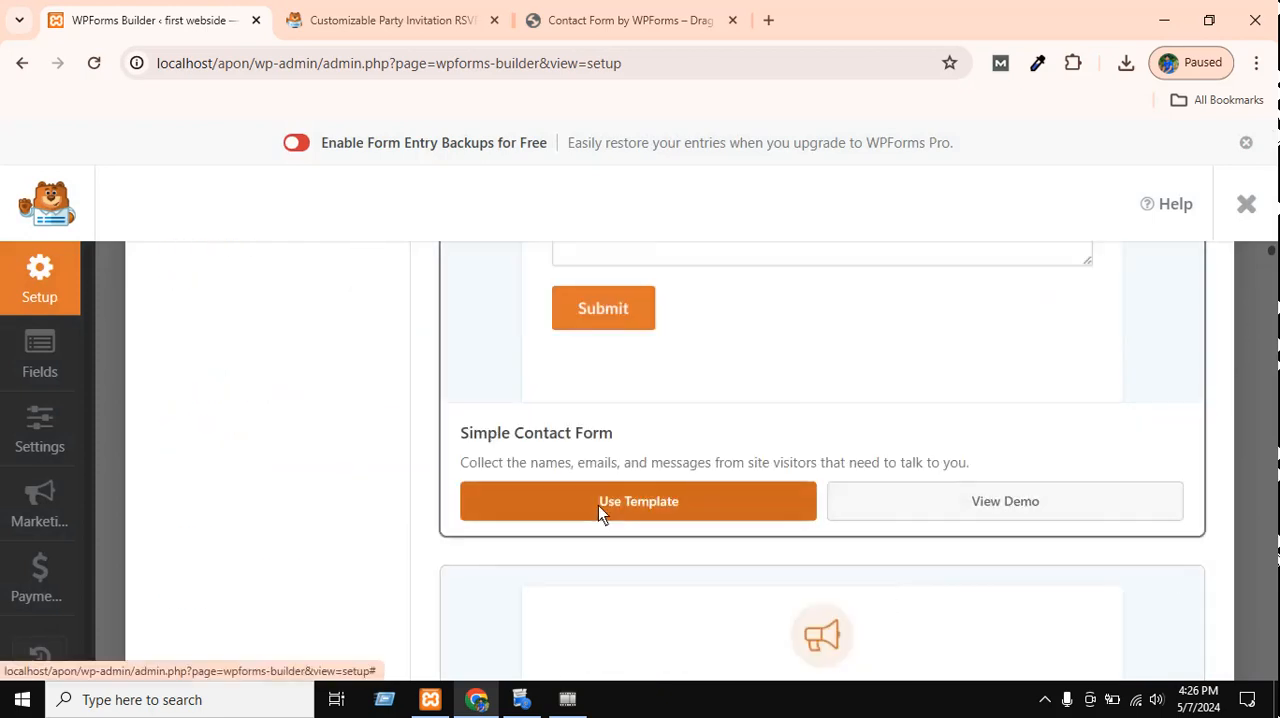
scroll(843, 513, up, 2)
scroll(846, 495, up, 10)
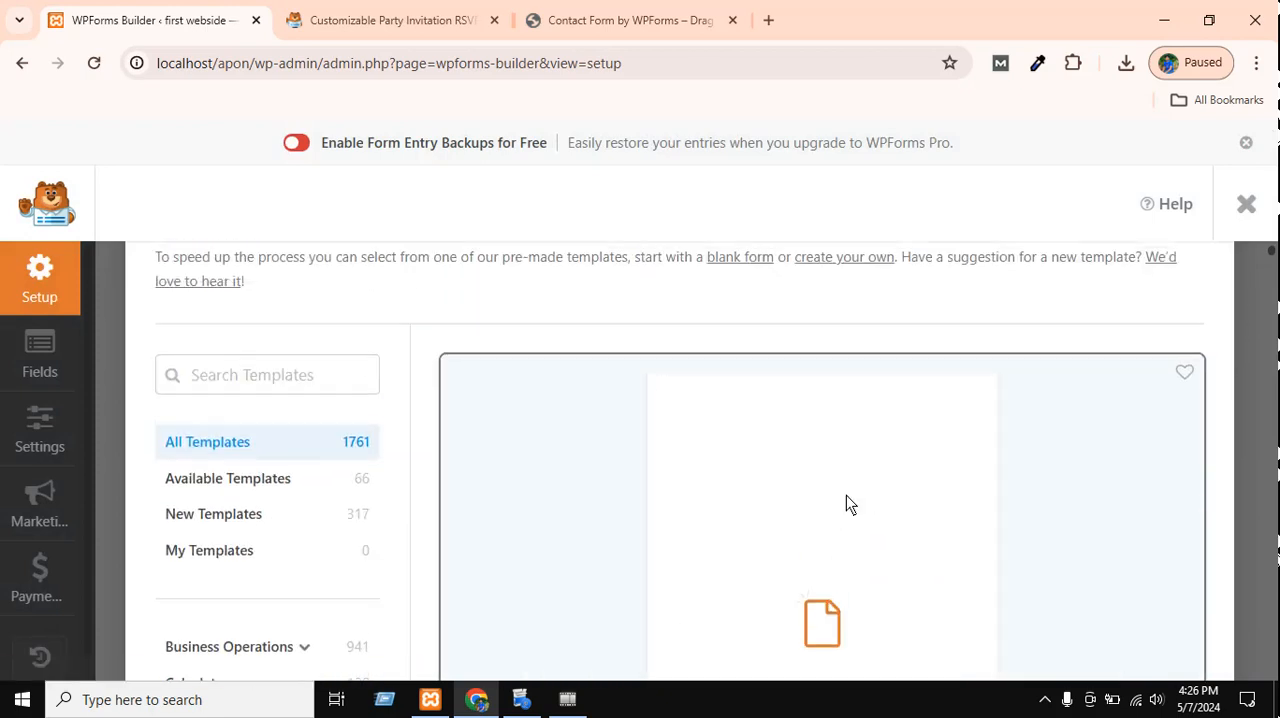
scroll(725, 380, down, 1)
scroll(665, 475, down, 8)
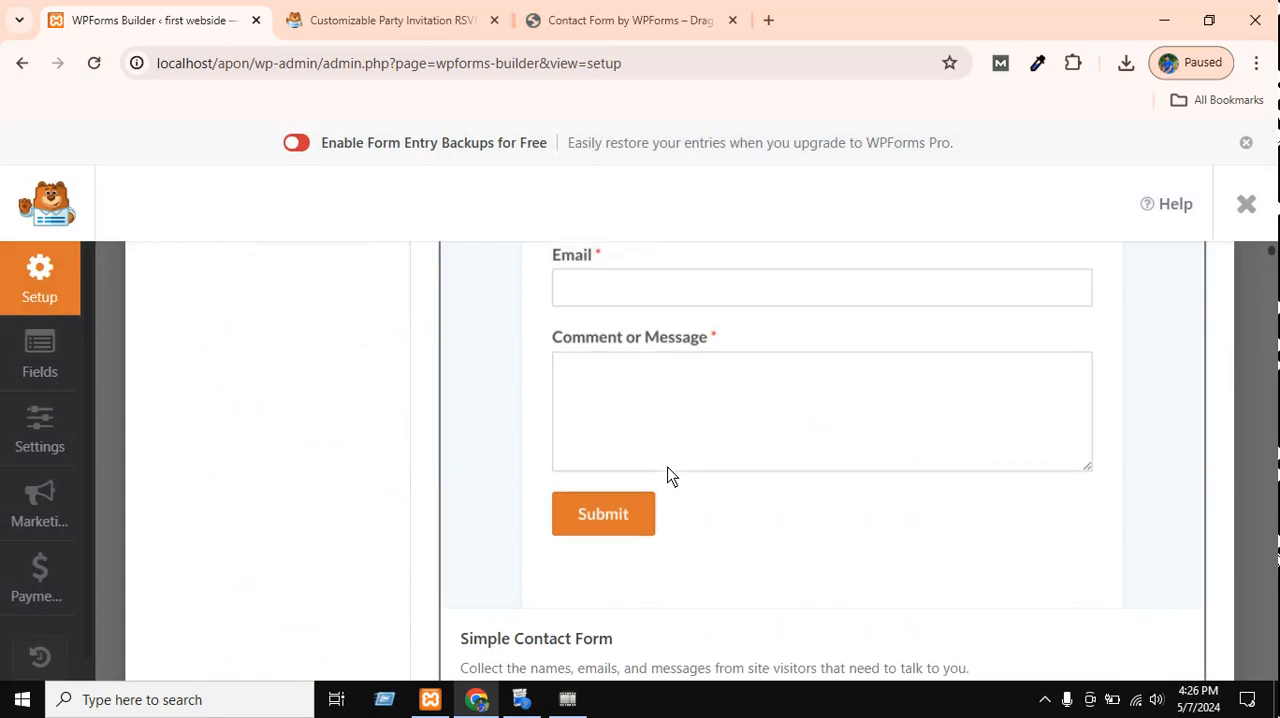
scroll(669, 474, up, 7)
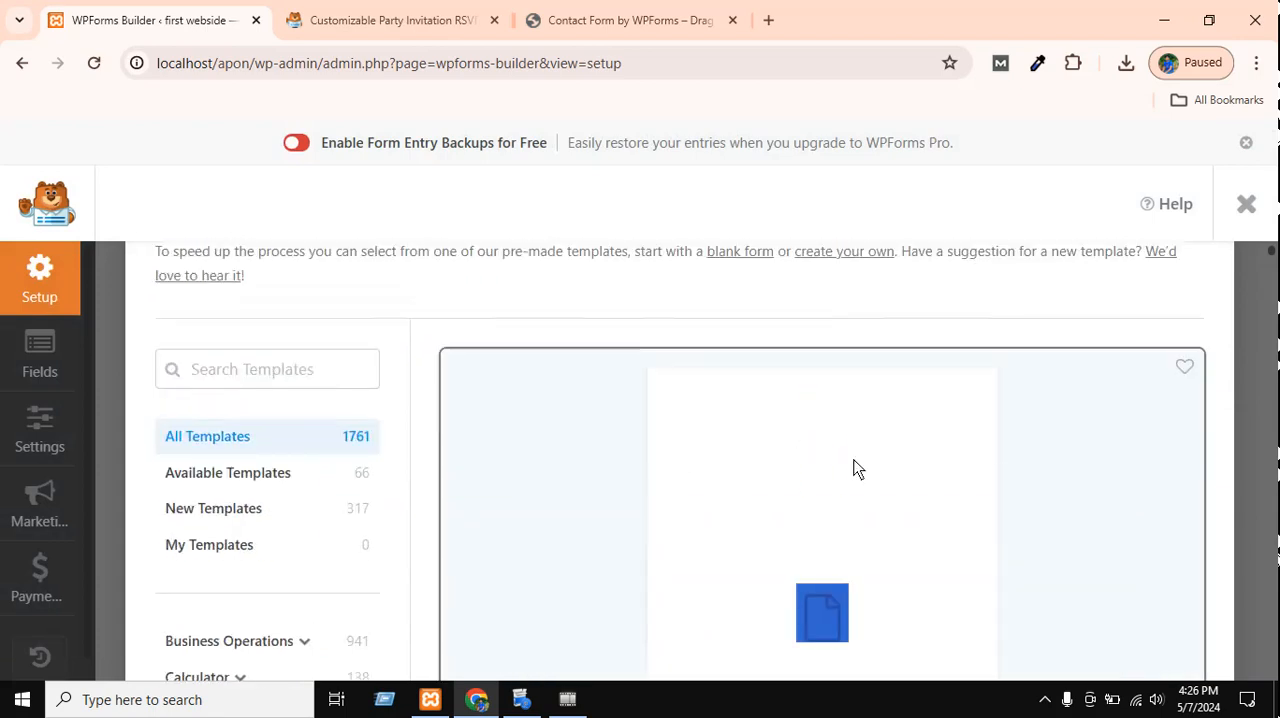
scroll(800, 480, down, 2)
scroll(551, 480, up, 2)
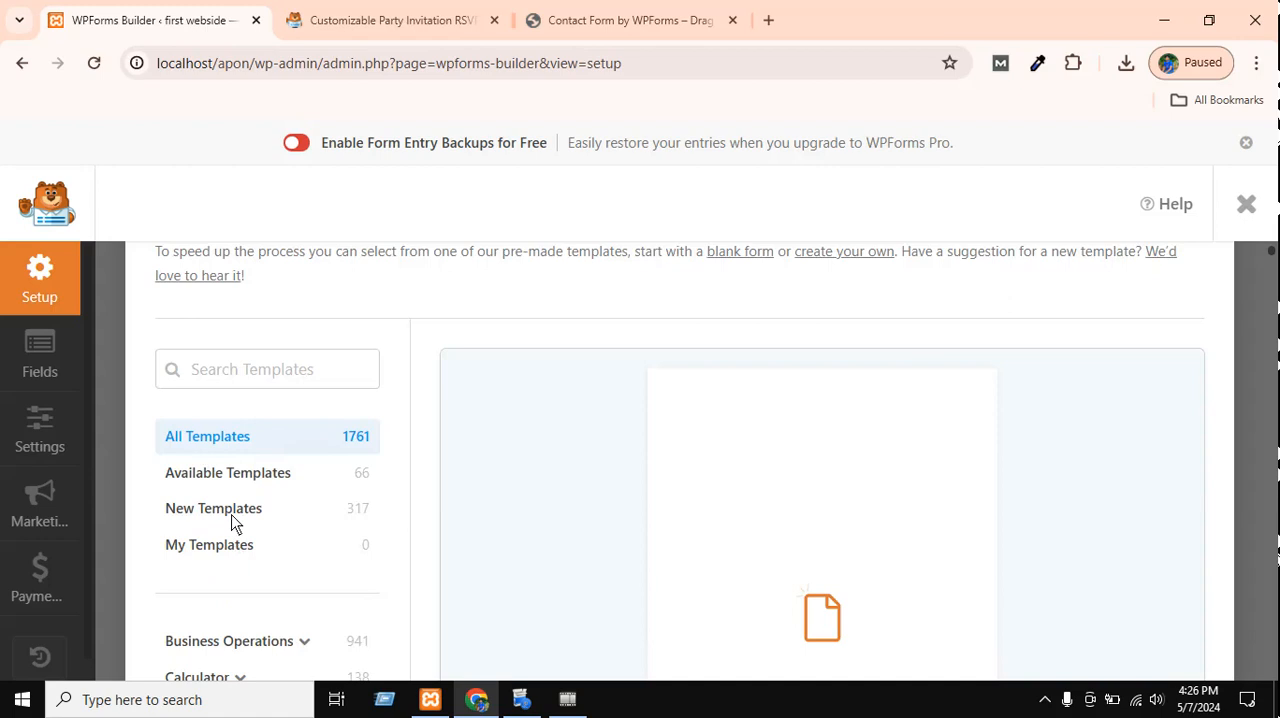
Filter the template list to New Templates and browse the Return Order Form template.
click(230, 510)
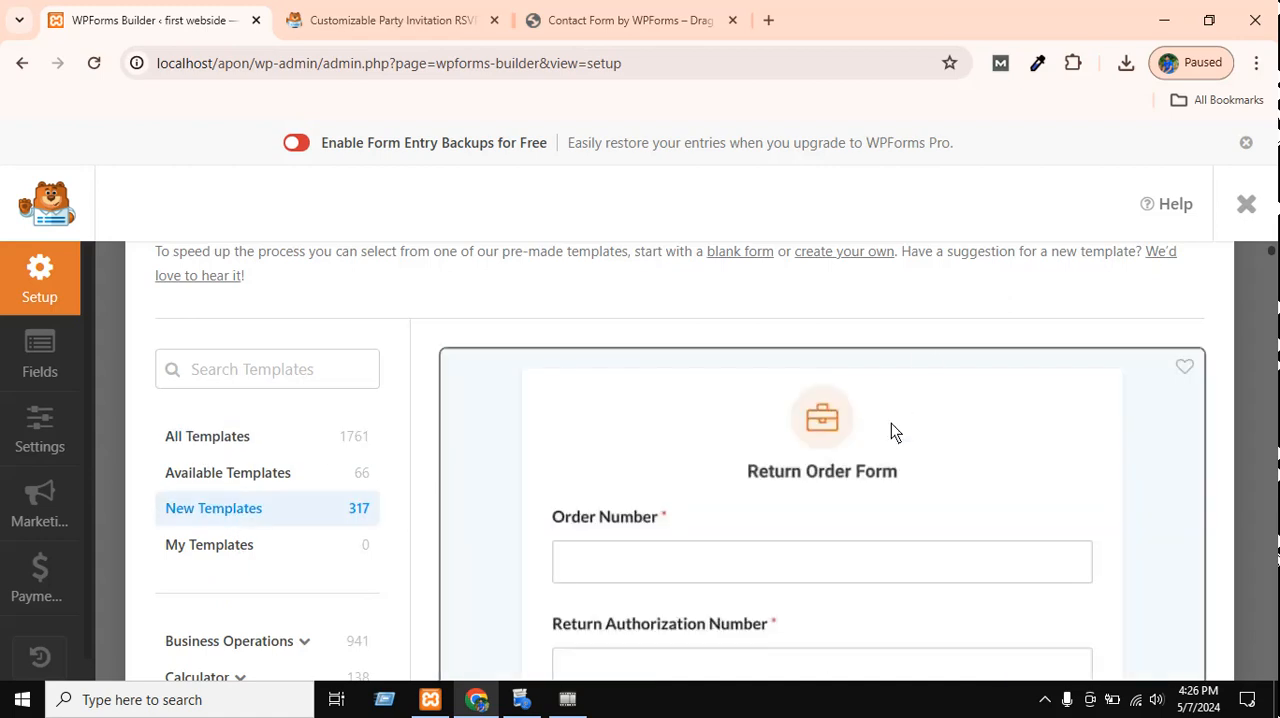
scroll(891, 428, down, 1)
scroll(891, 428, down, 1)
scroll(724, 410, up, 1)
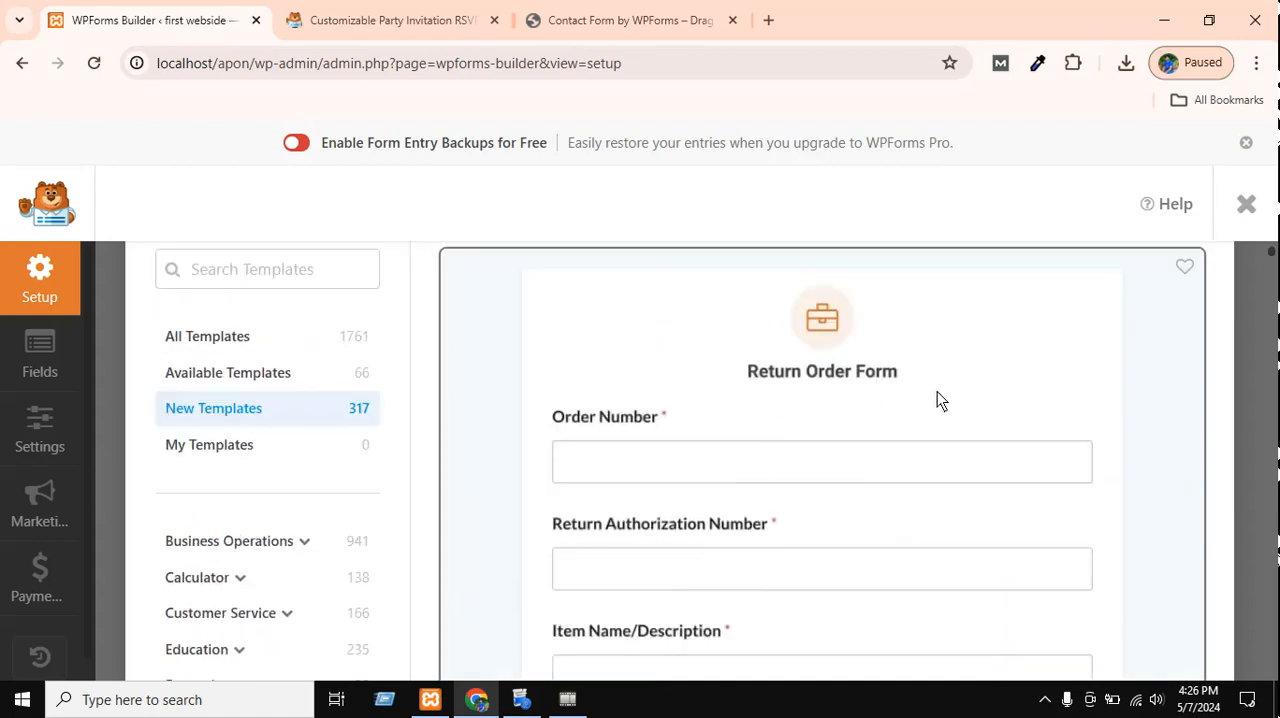
scroll(950, 420, up, 2)
scroll(975, 445, down, 6)
scroll(980, 450, up, 3)
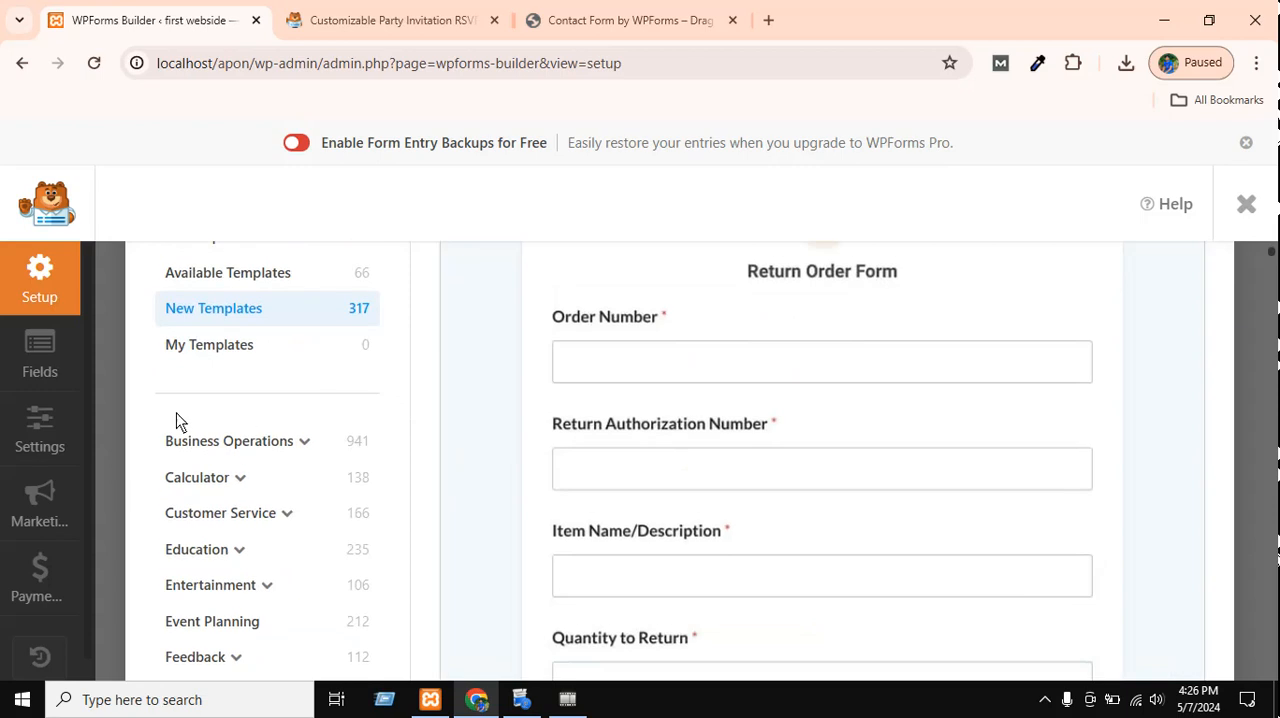
Show the My Templates category and examine its guidance on saving forms as reusable templates.
click(238, 345)
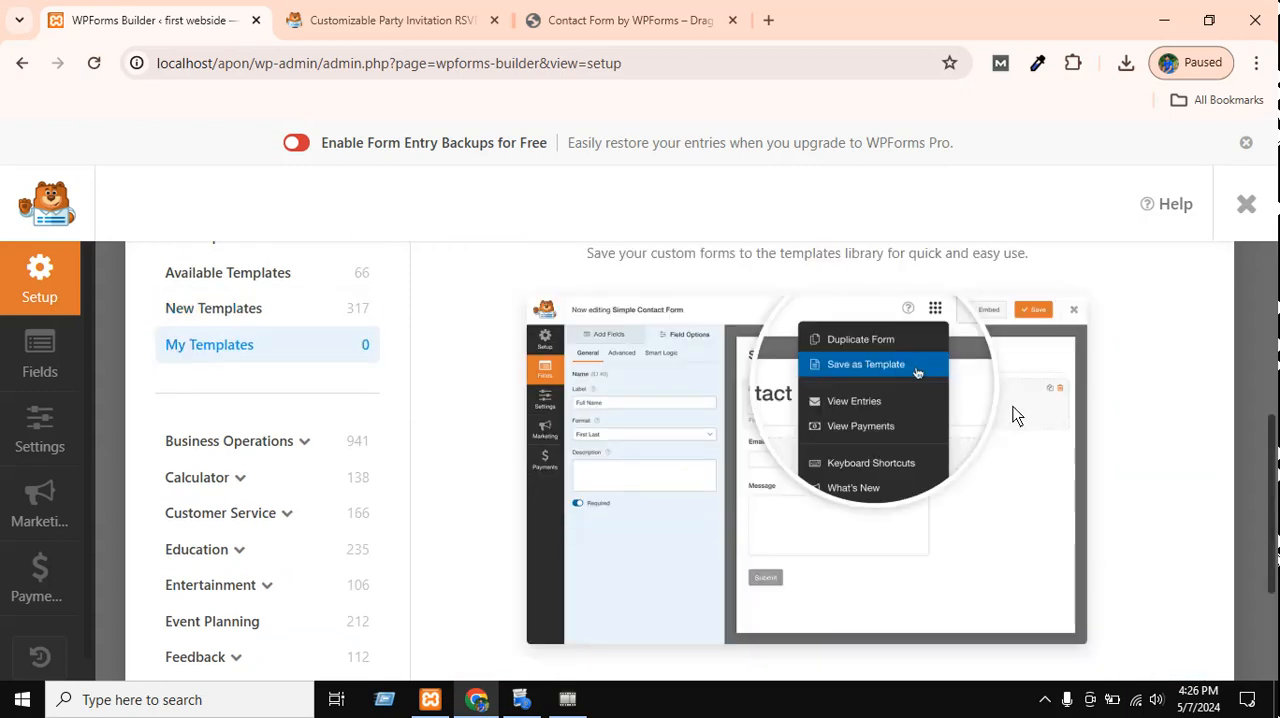
scroll(1013, 406, down, 2)
scroll(1020, 375, up, 5)
scroll(300, 420, down, 2)
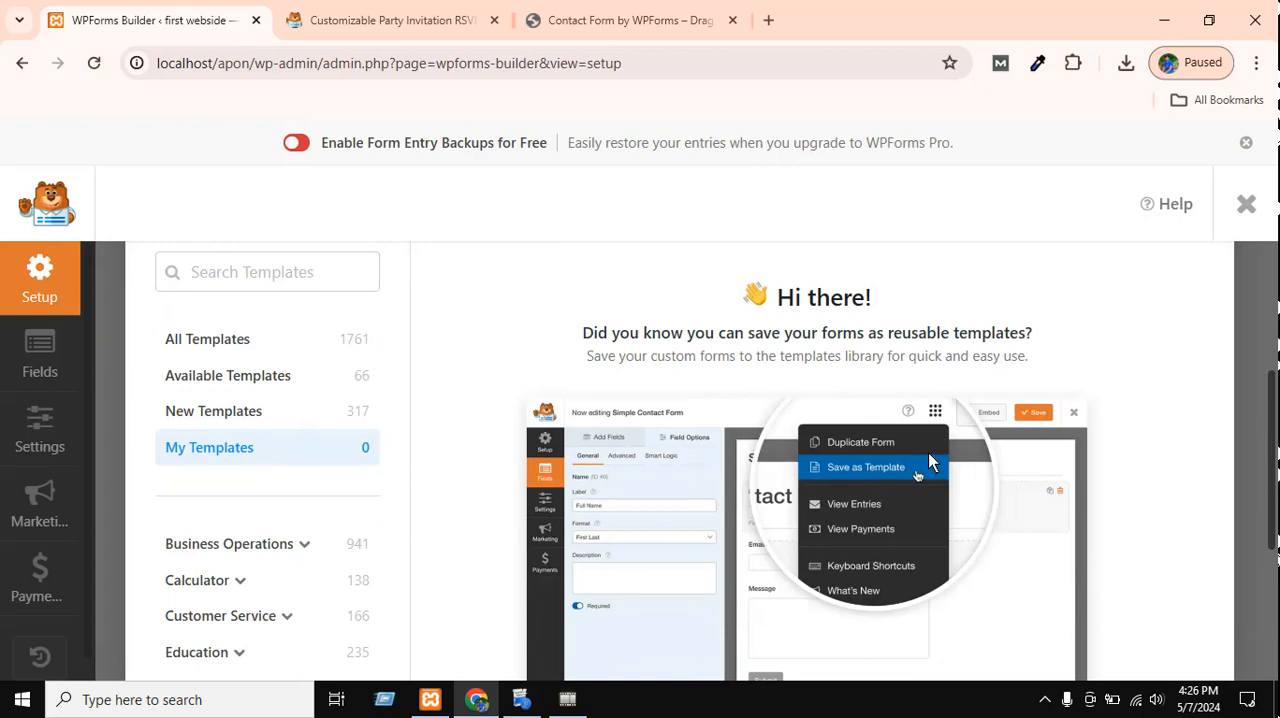
scroll(57, 654, down, 1)
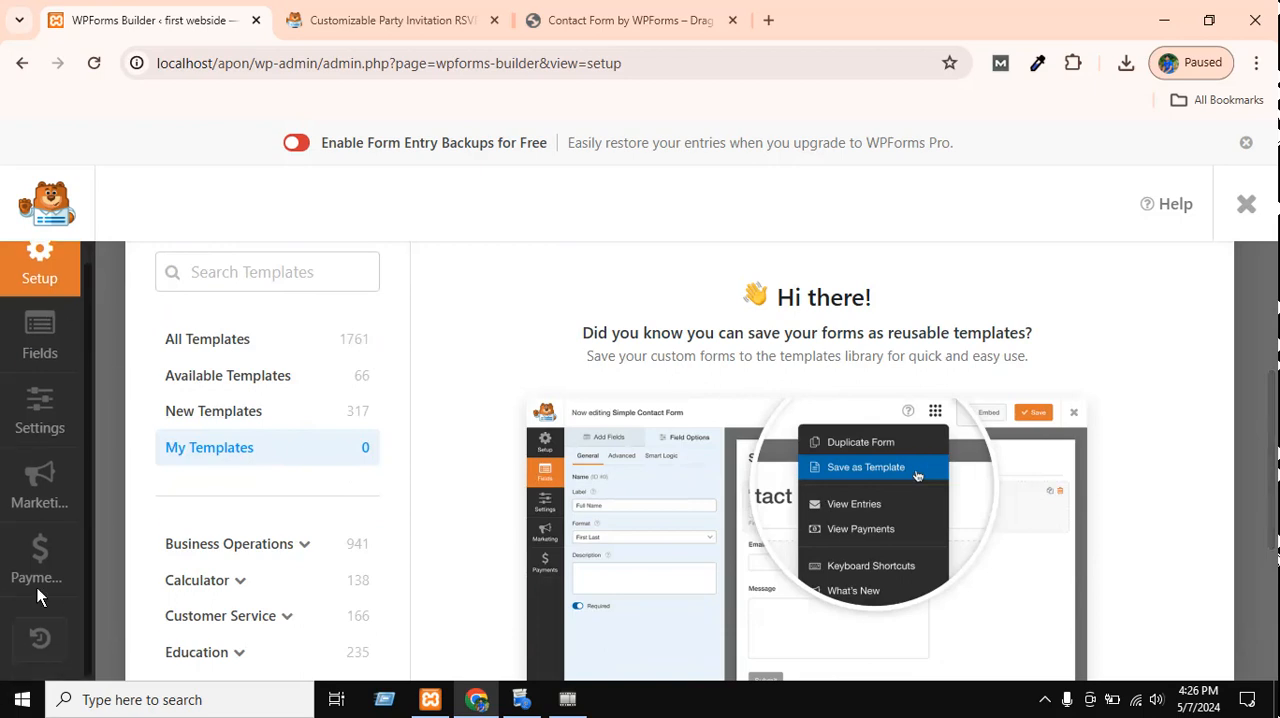
scroll(49, 294, up, 1)
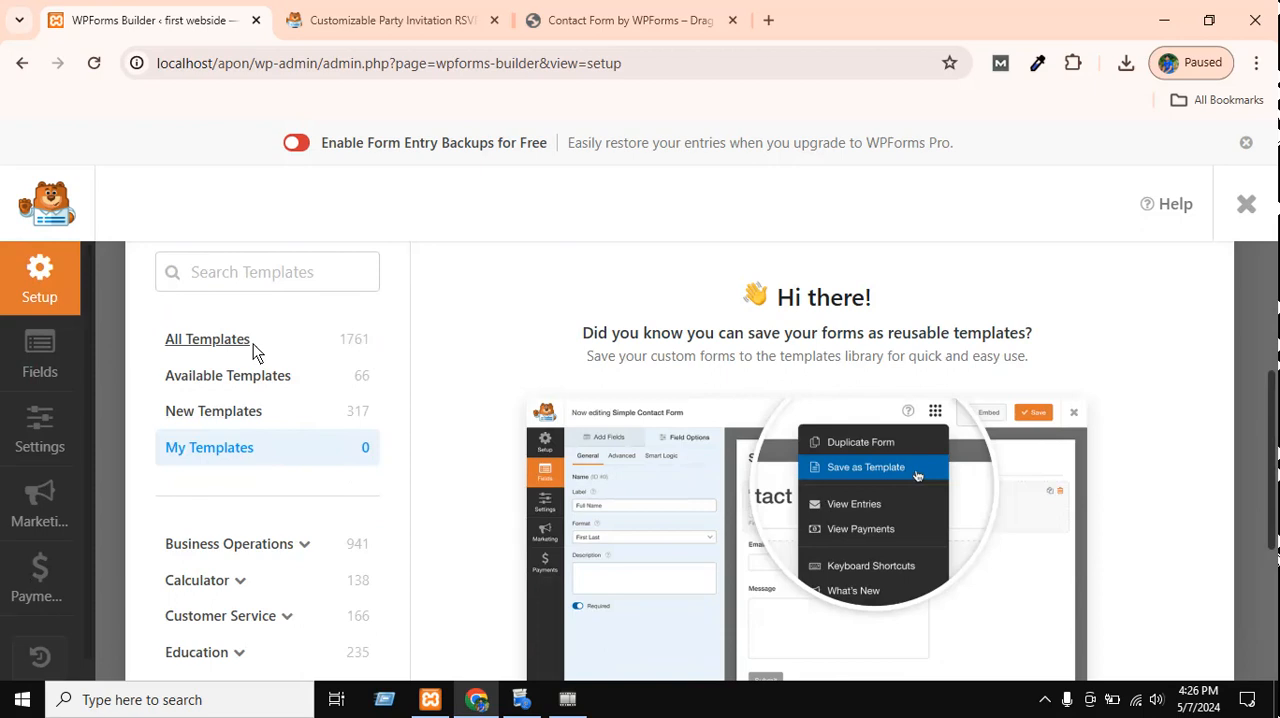
Show all templates again and create the form "contact form ttt" from a blank form.
click(207, 340)
scroll(837, 480, up, 3)
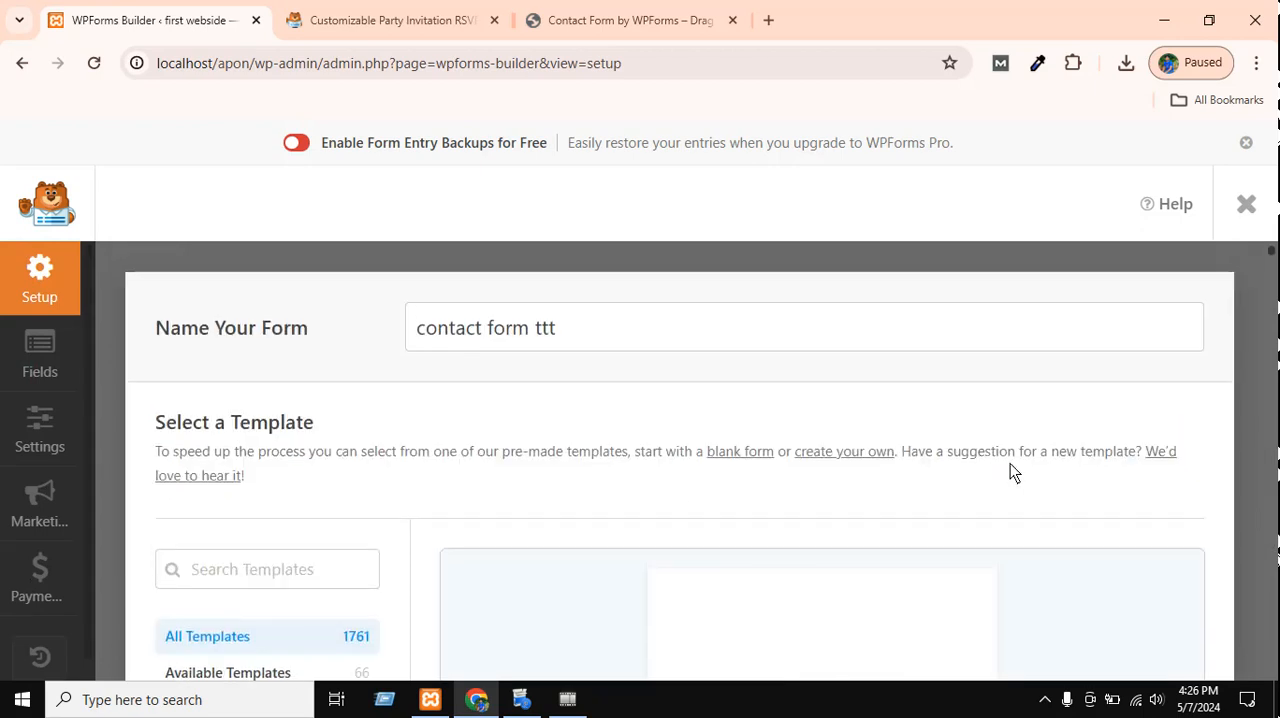
scroll(889, 541, down, 5)
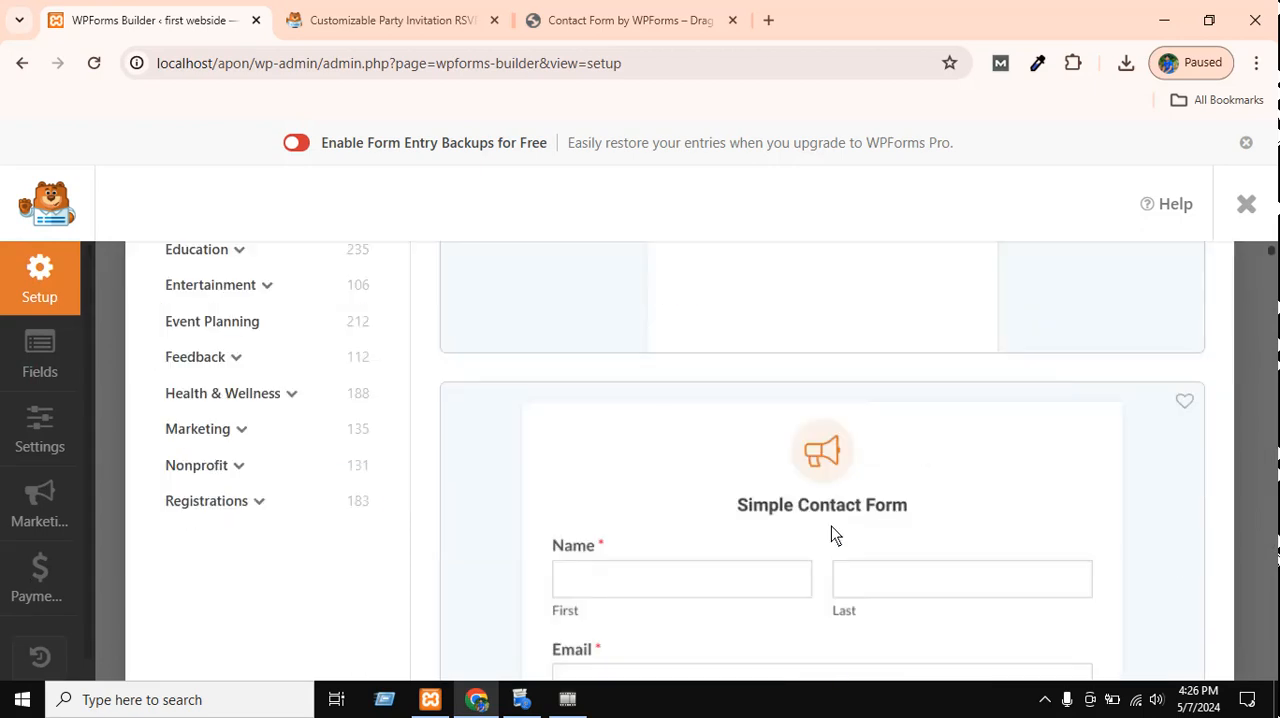
scroll(849, 478, up, 2)
scroll(814, 469, up, 1)
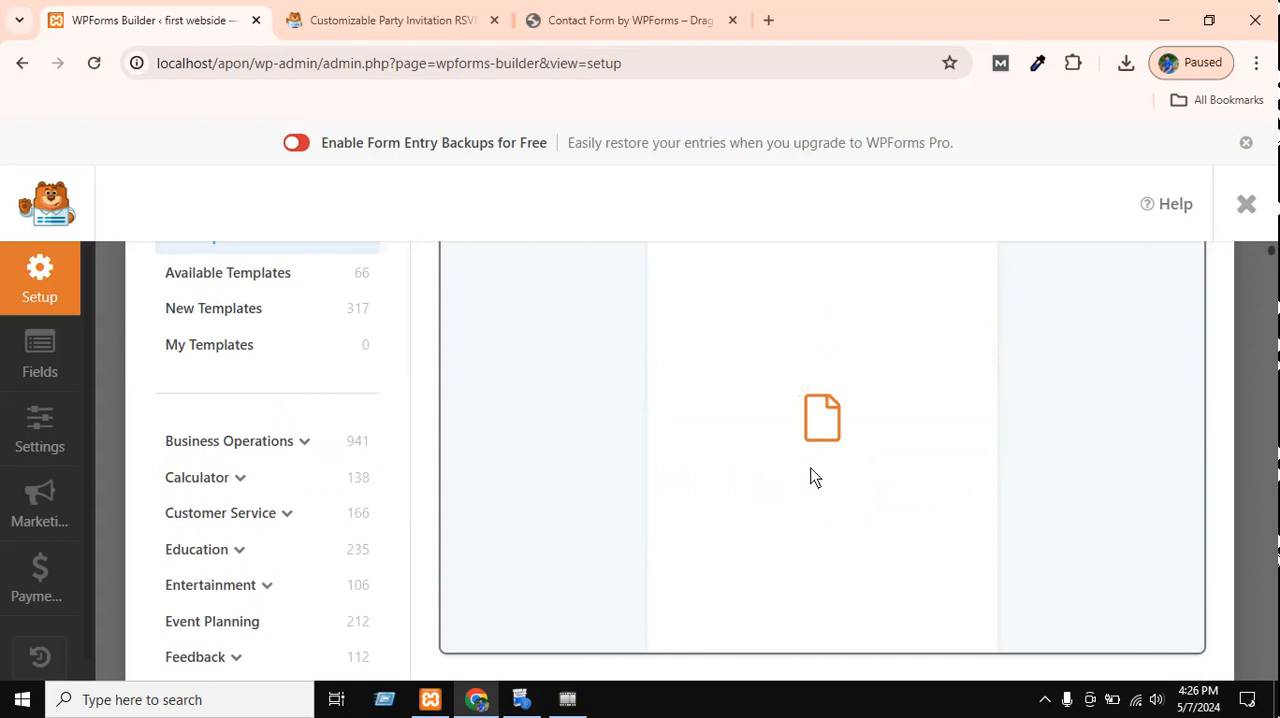
scroll(774, 337, up, 4)
scroll(823, 491, down, 2)
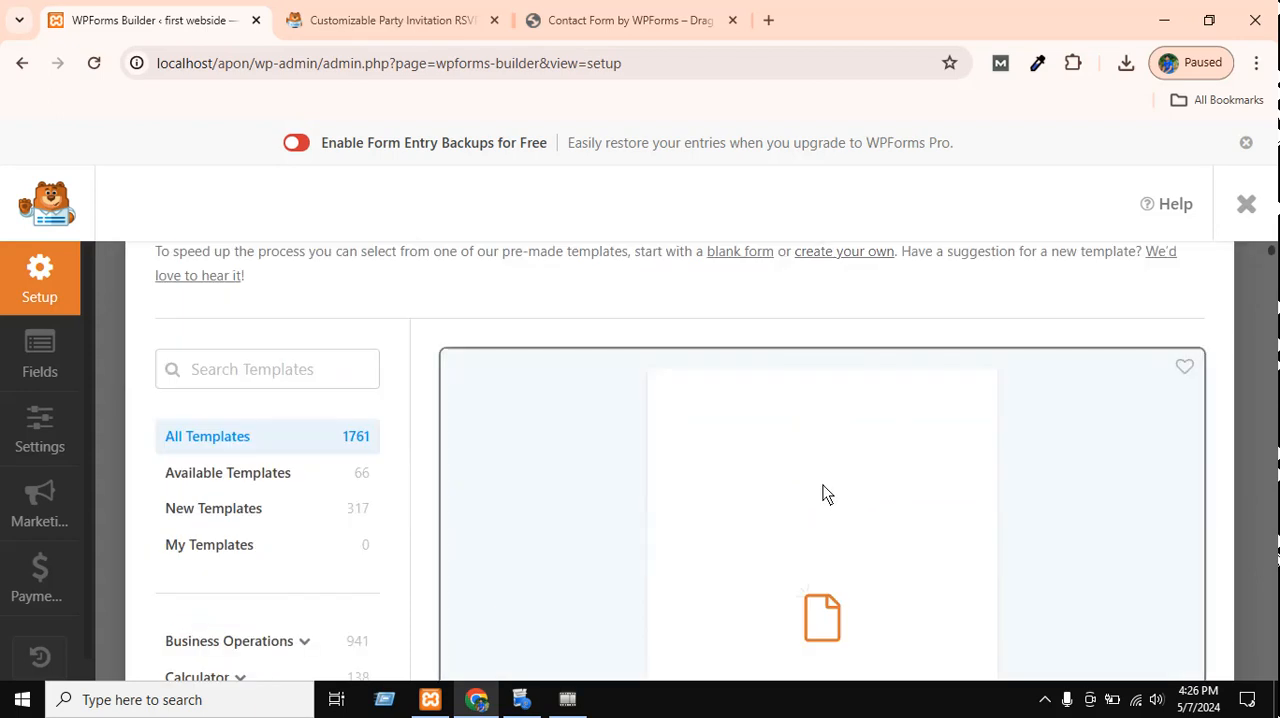
scroll(829, 450, up, 2)
click(754, 451)
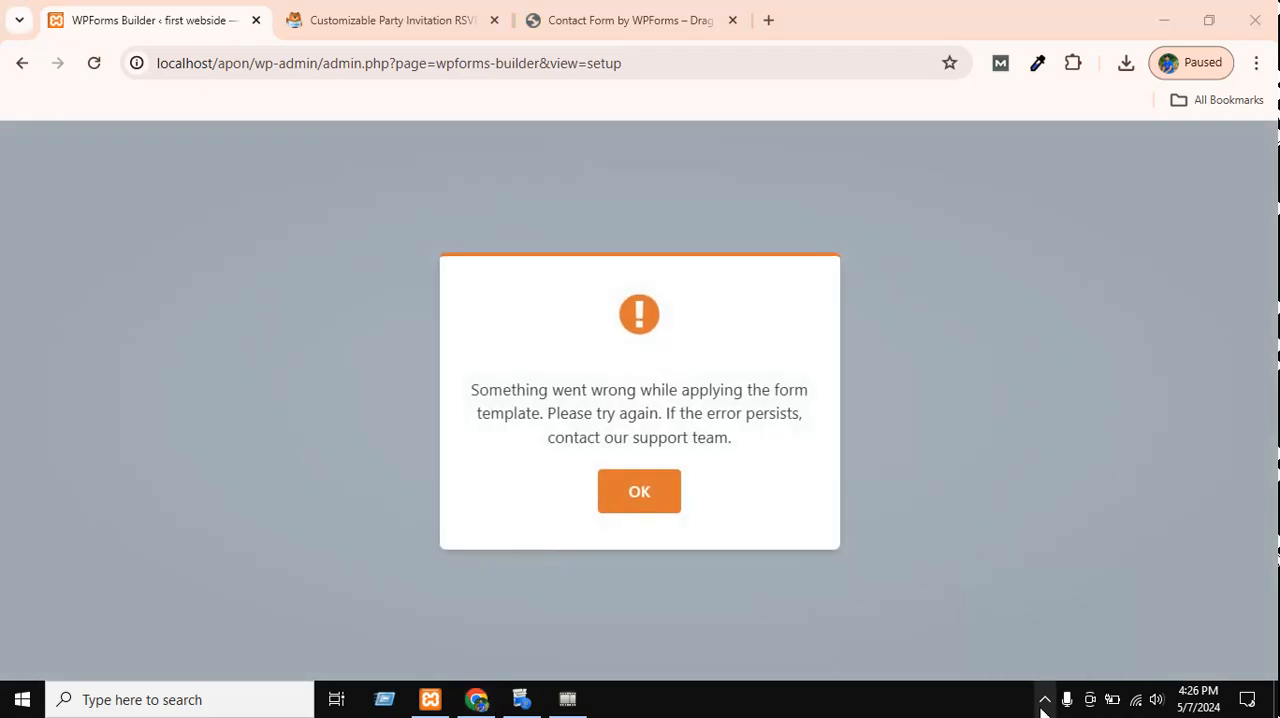
click(1042, 703)
click(1026, 660)
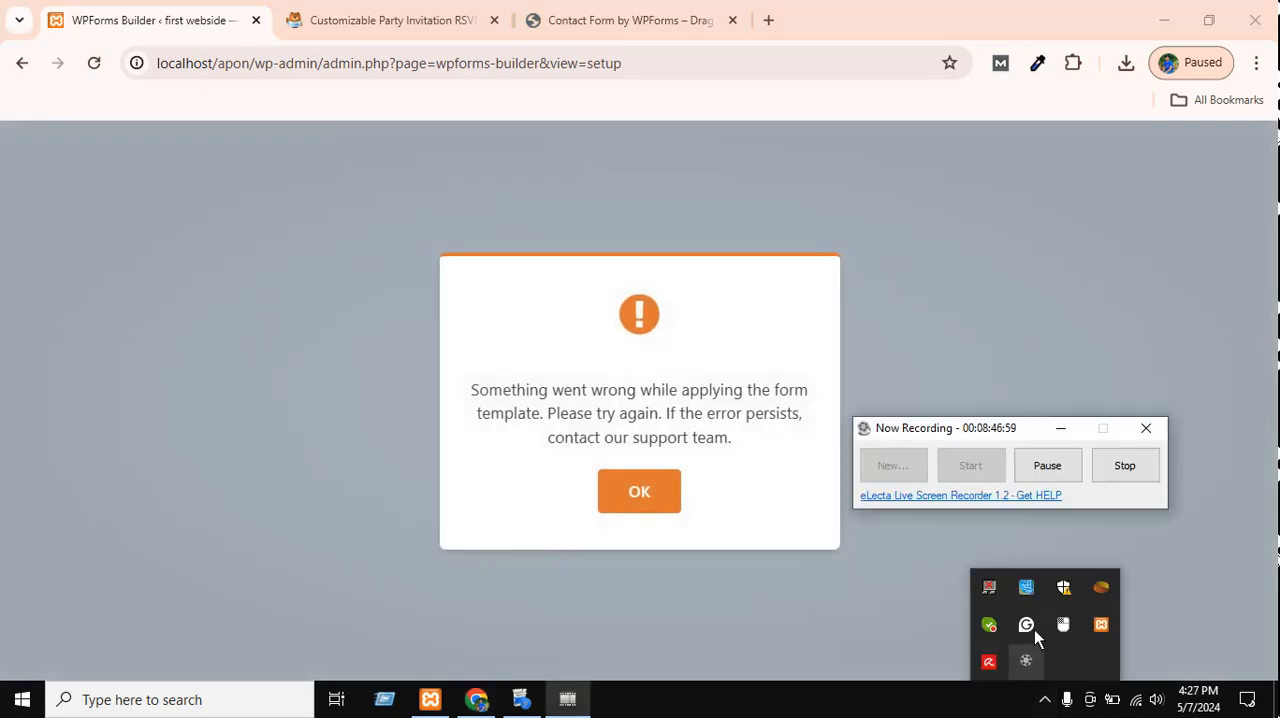
click(1035, 470)
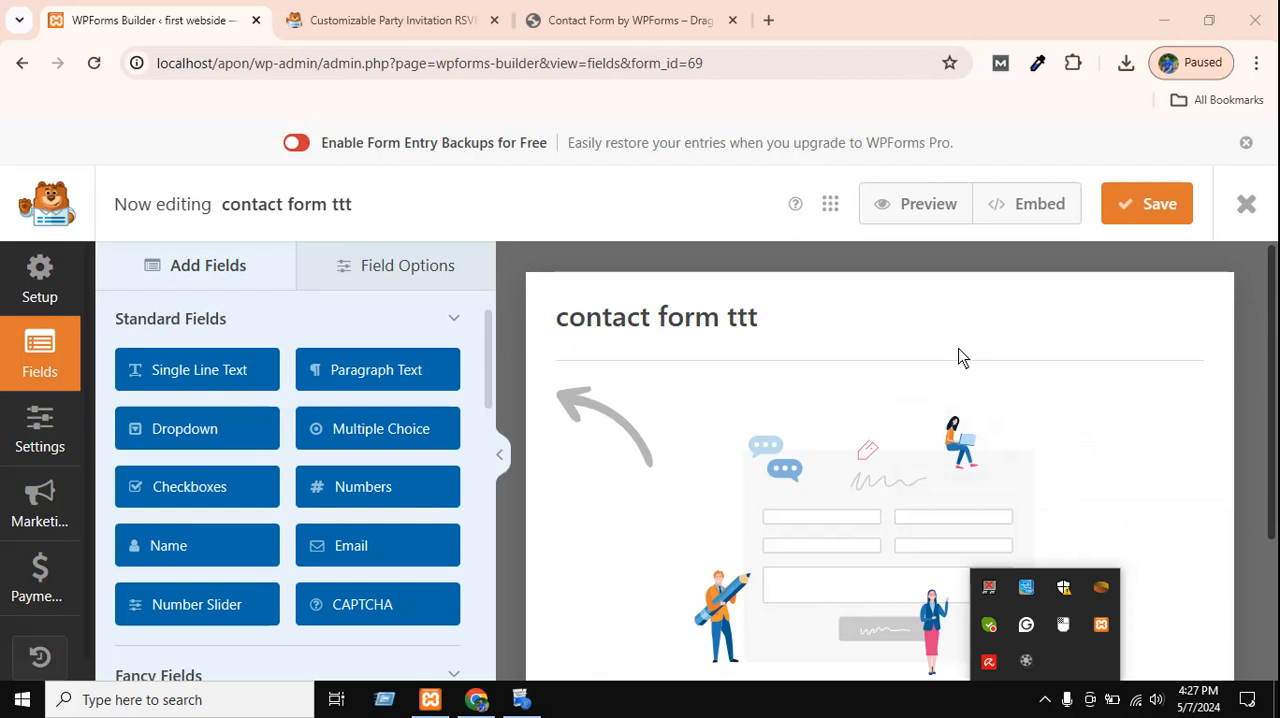
Examine the empty "contact form ttt" layout in the form builder.
scroll(958, 357, down, 3)
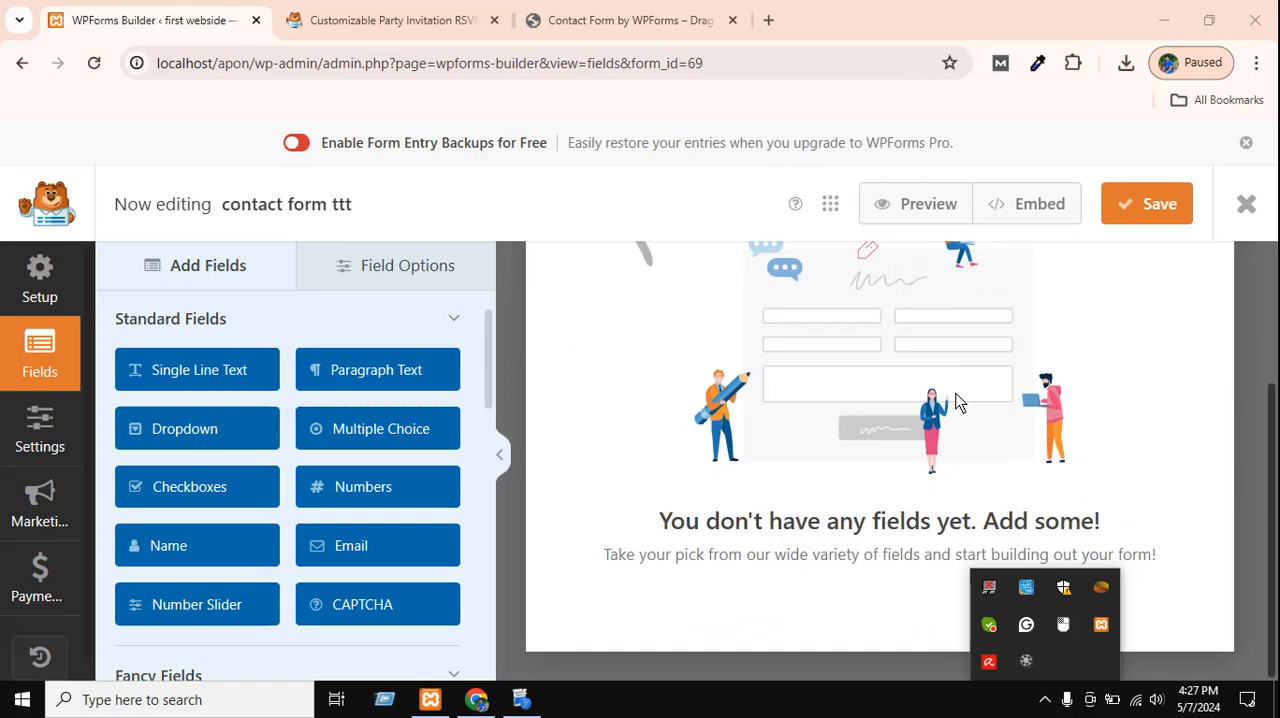
scroll(954, 400, up, 3)
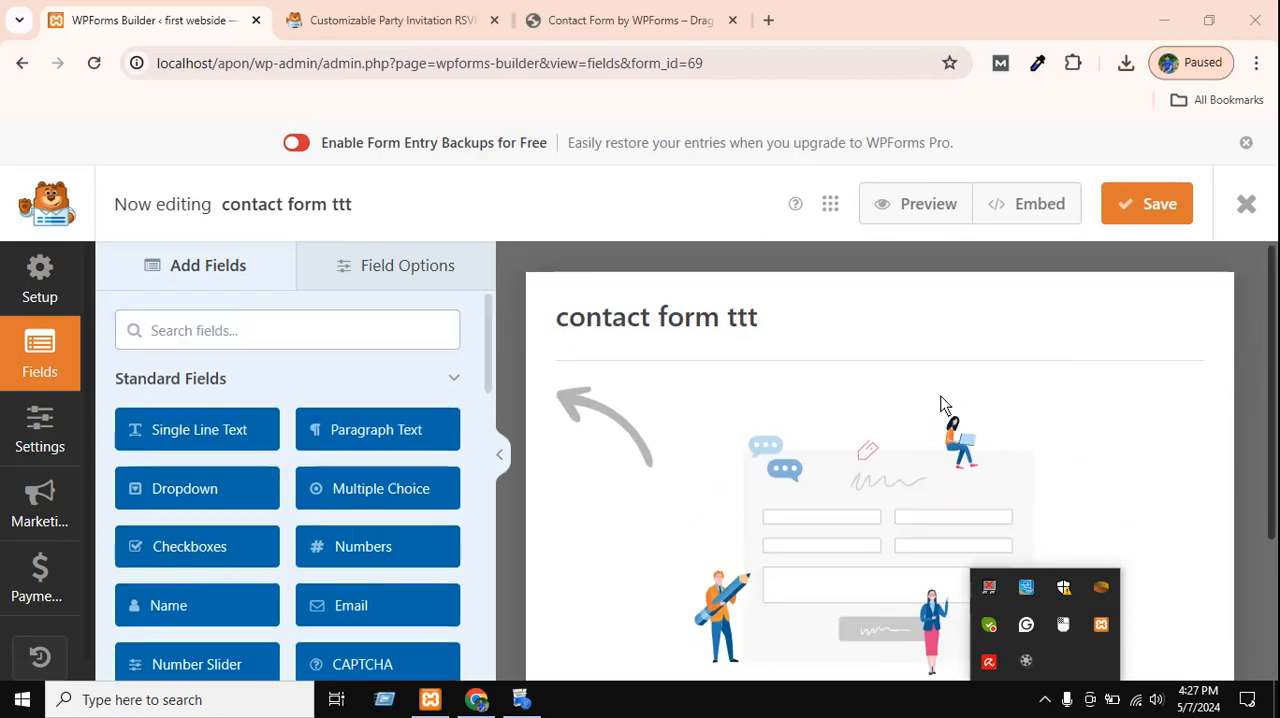
scroll(930, 420, down, 3)
scroll(877, 475, up, 3)
click(849, 471)
scroll(886, 463, down, 3)
scroll(921, 449, up, 2)
scroll(921, 449, up, 1)
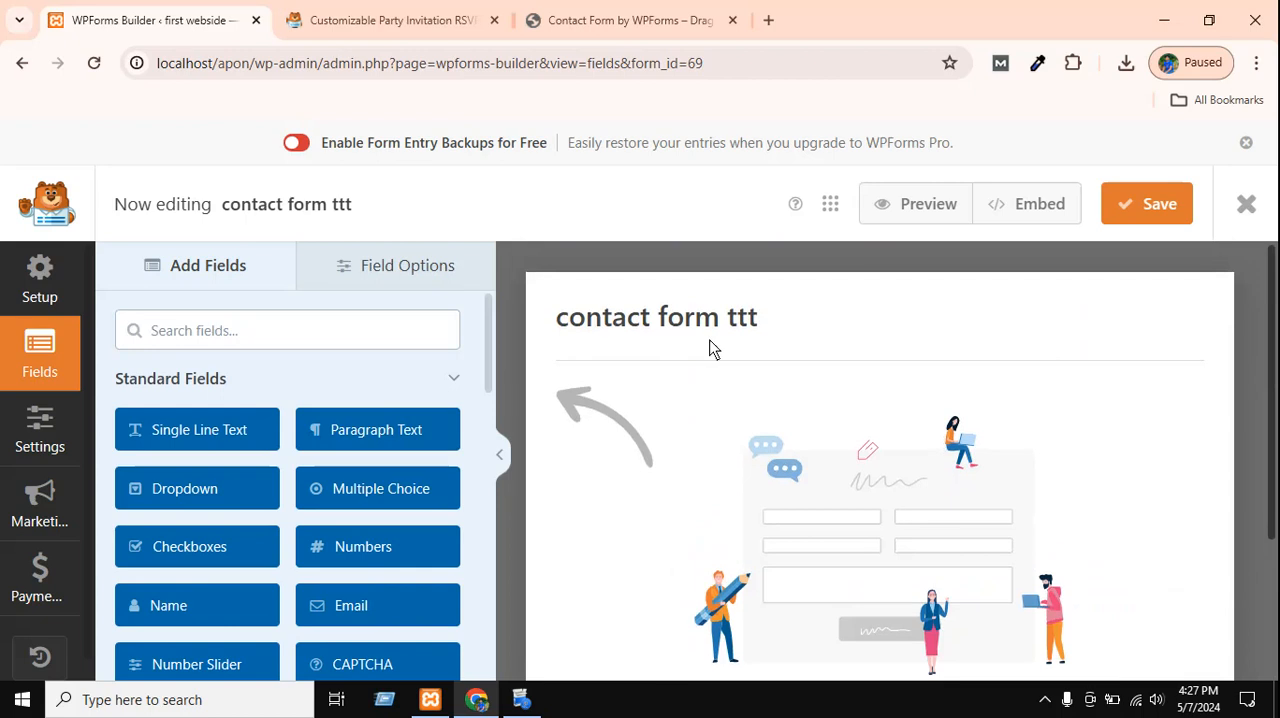
Rename the form as "contact form two" in its general settings and save it.
click(752, 318)
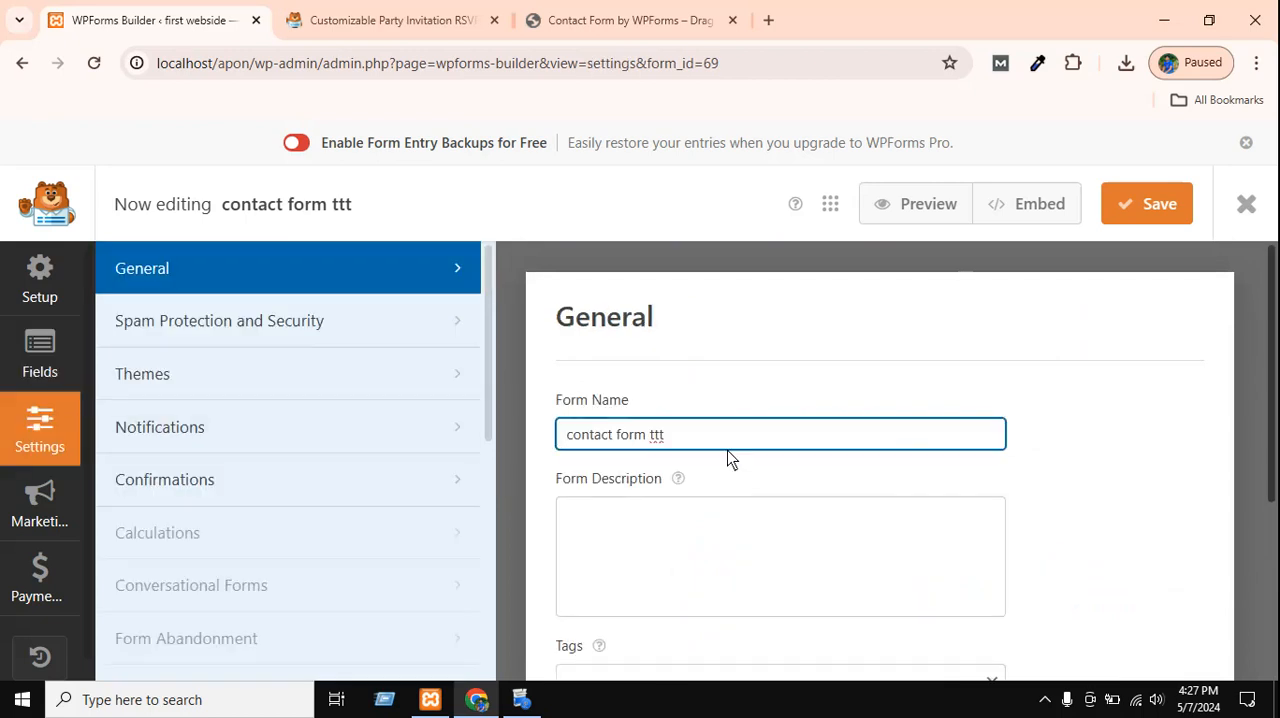
double_click(651, 435)
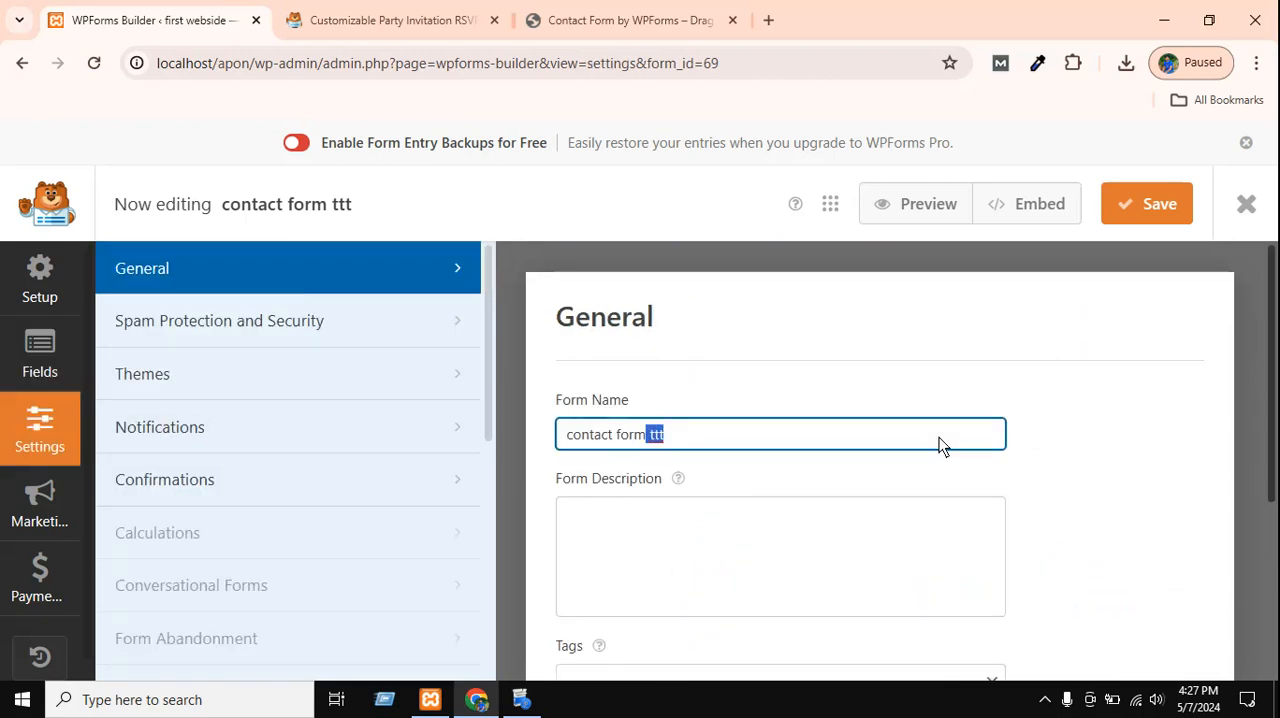
key(BackSpace)
text(two)
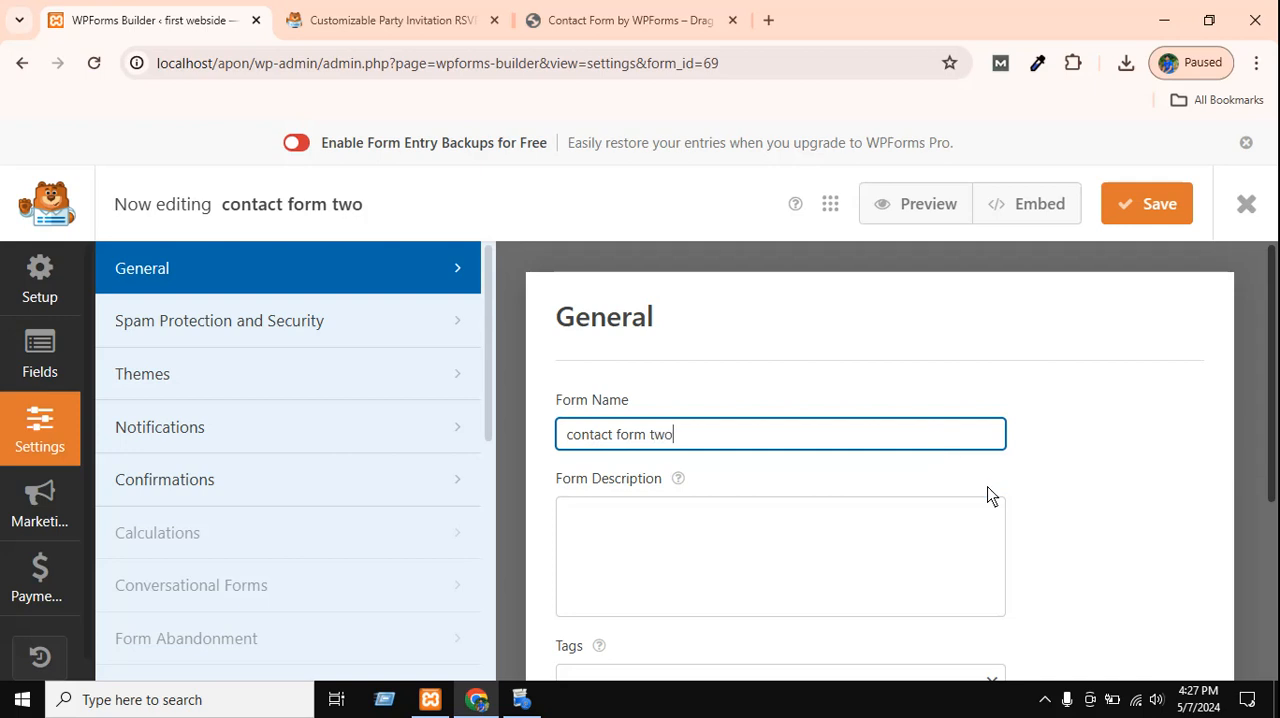
scroll(646, 500, down, 3)
scroll(646, 494, up, 3)
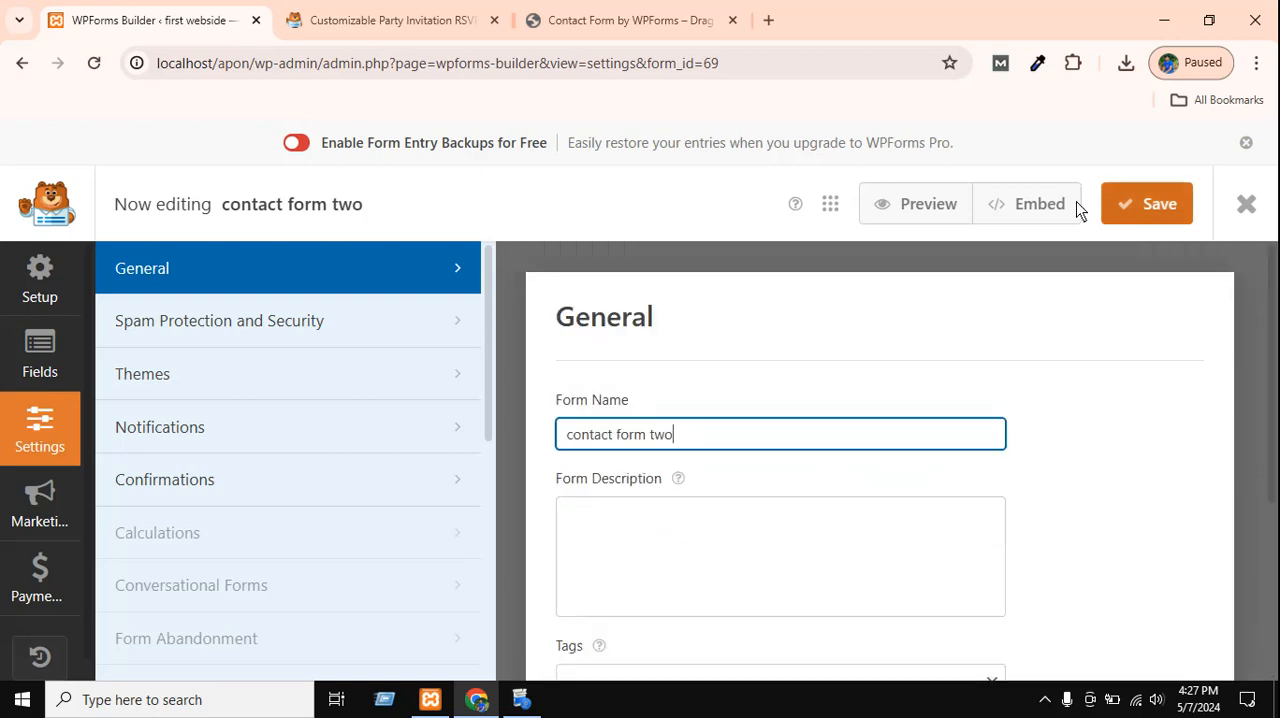
click(1121, 205)
click(36, 290)
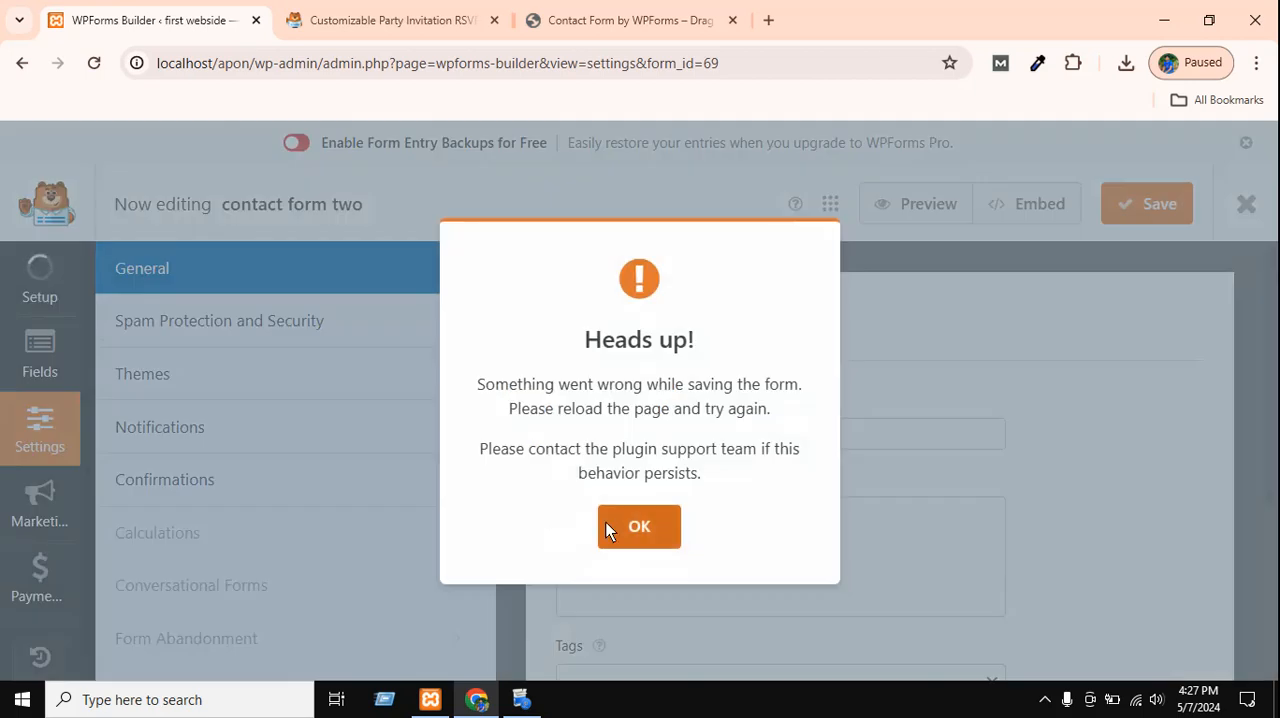
click(630, 527)
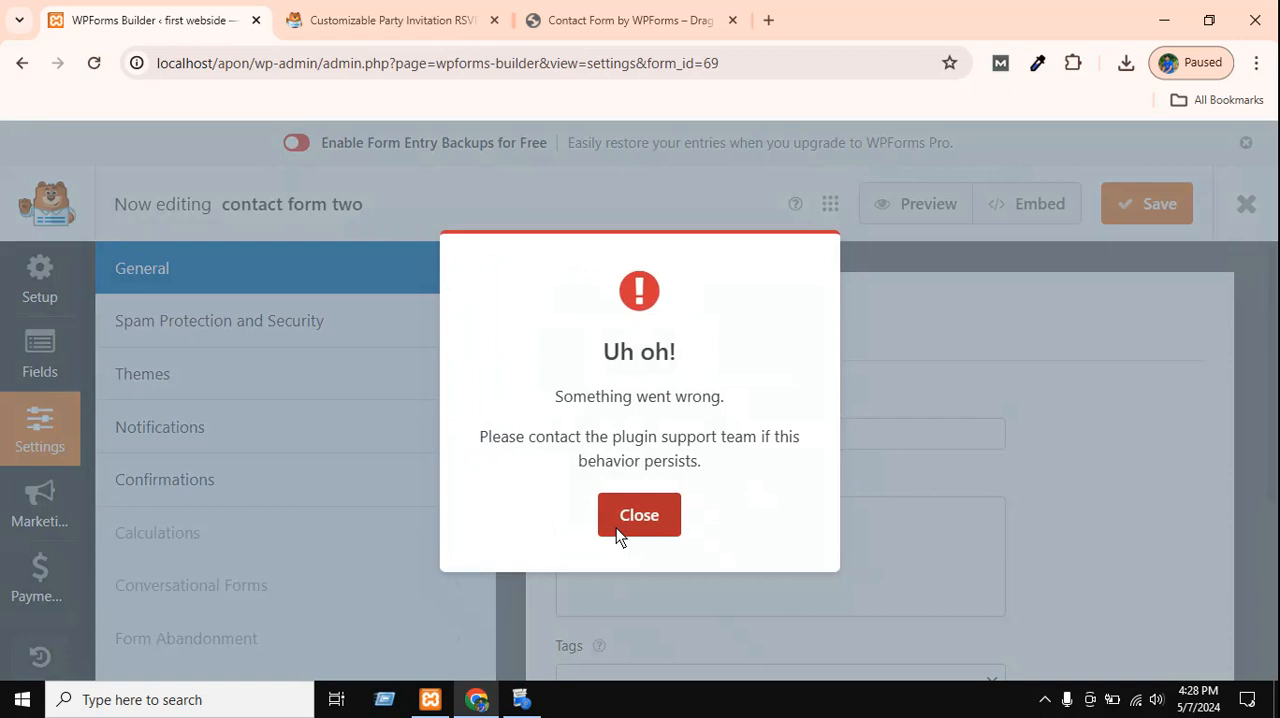
click(630, 515)
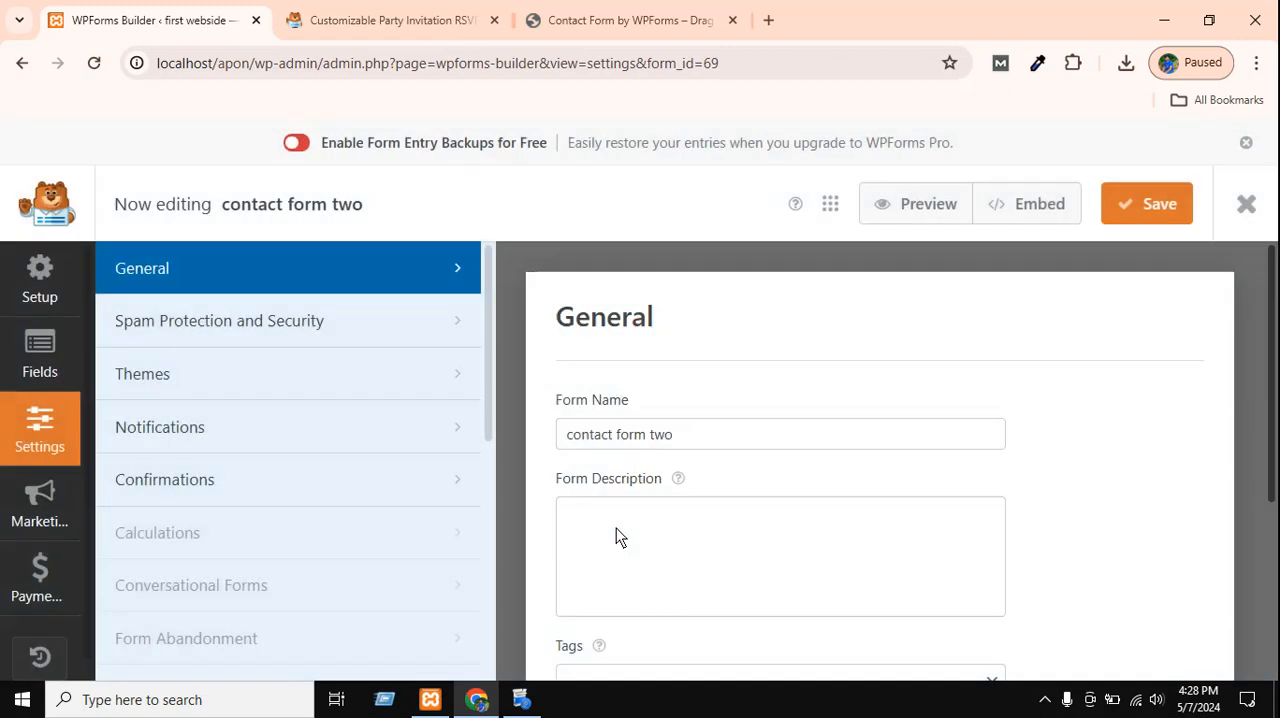
Return to the form's fields and browse the Standard Fields group, collapsing and expanding it once.
click(24, 345)
scroll(1179, 615, down, 1)
scroll(1179, 615, up, 1)
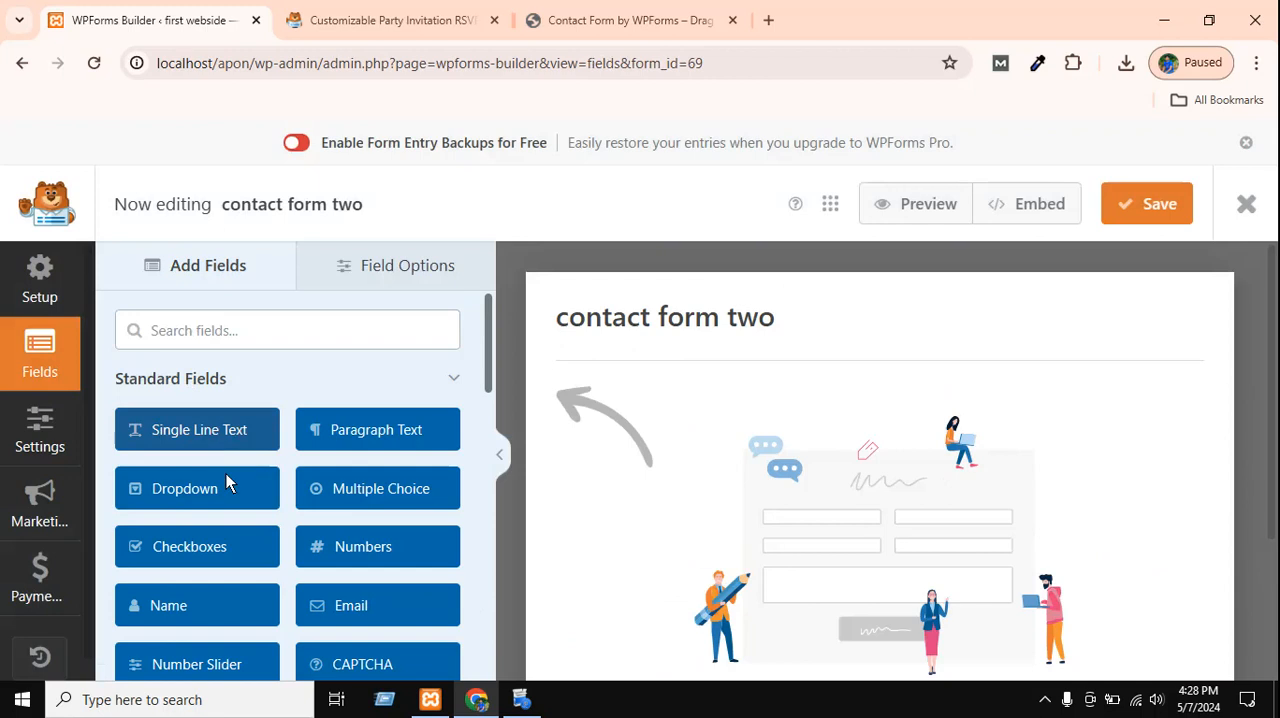
scroll(223, 492, down, 1)
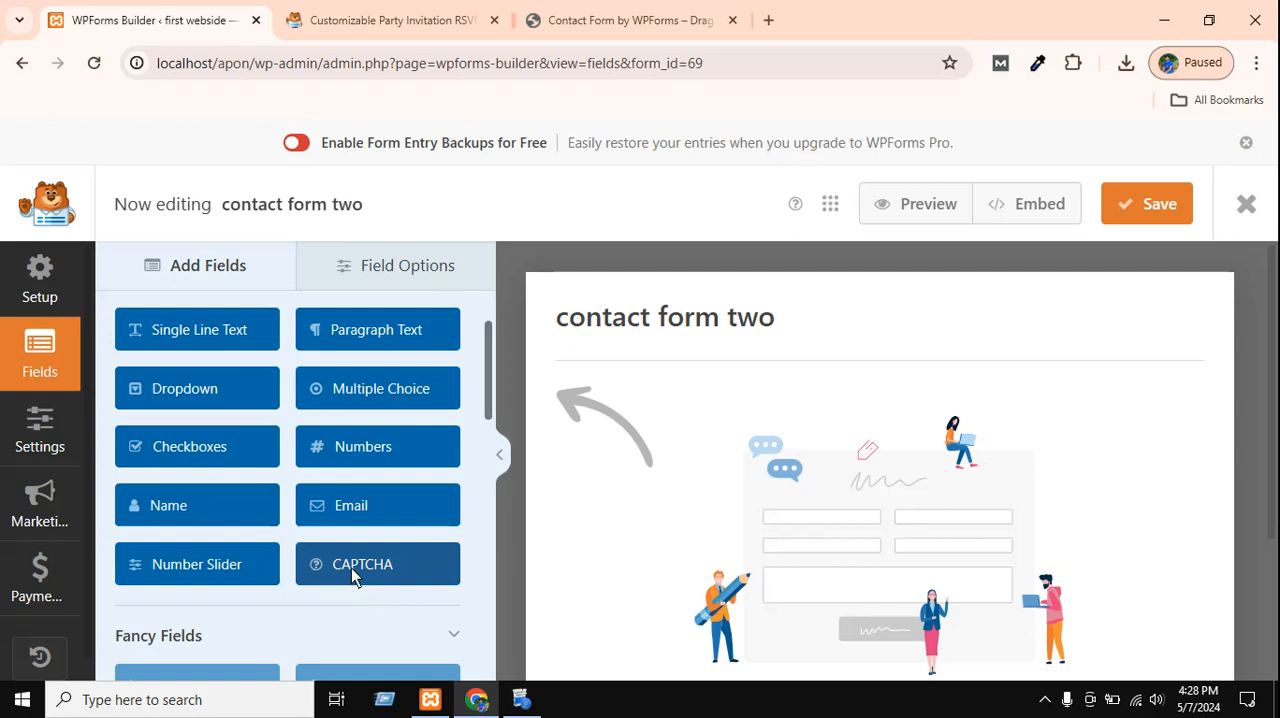
scroll(215, 520, up, 1)
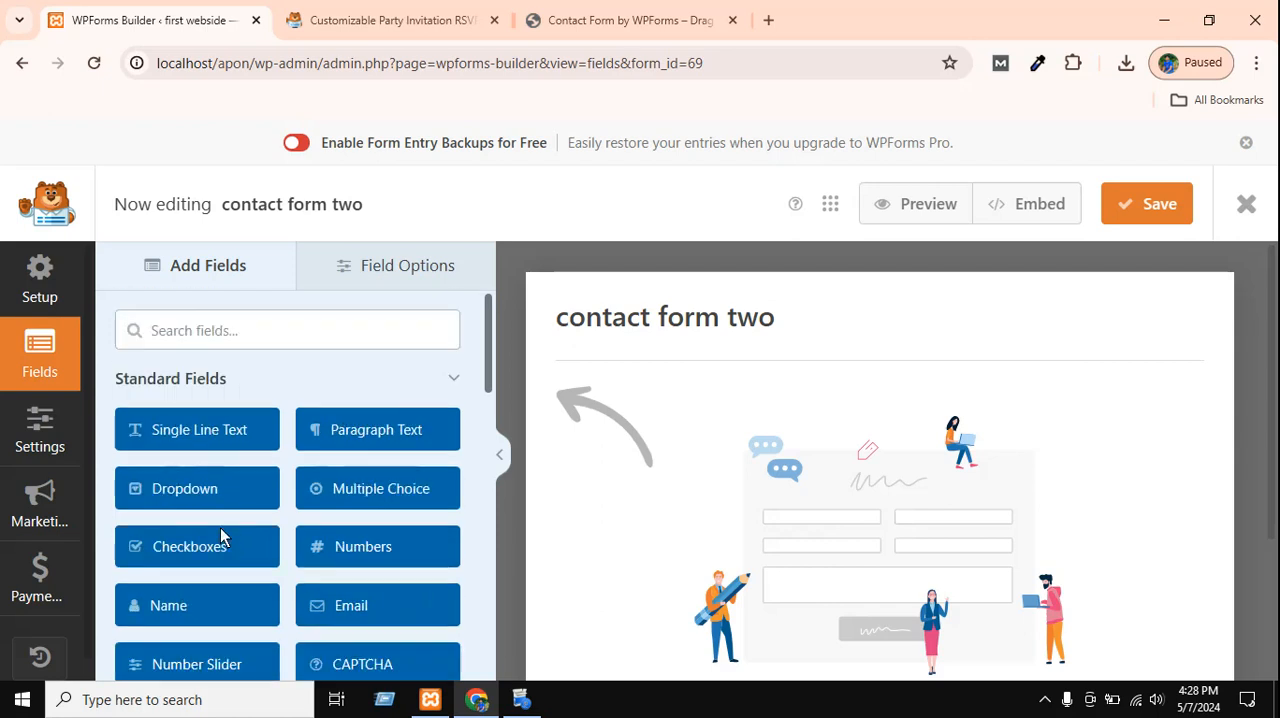
click(446, 385)
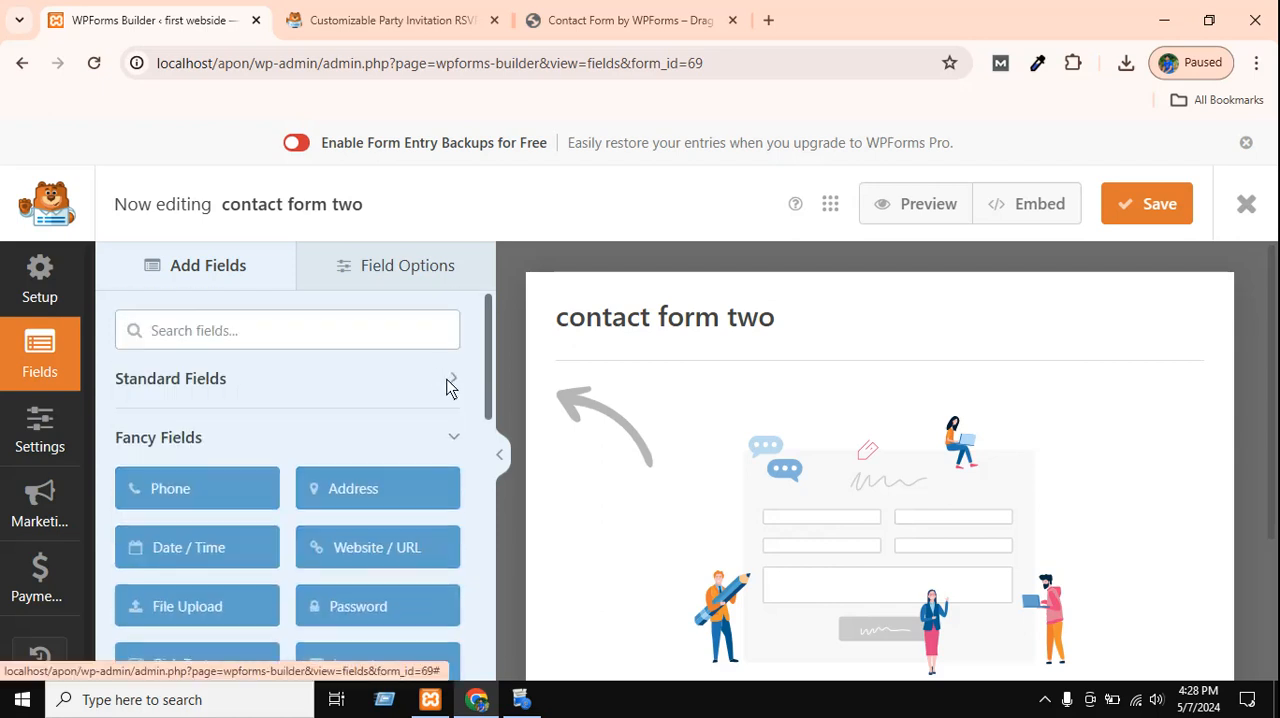
click(448, 381)
Look through the Standard, Fancy and Payment field groups, checking whether the Phone field can be used.
scroll(362, 578, down, 3)
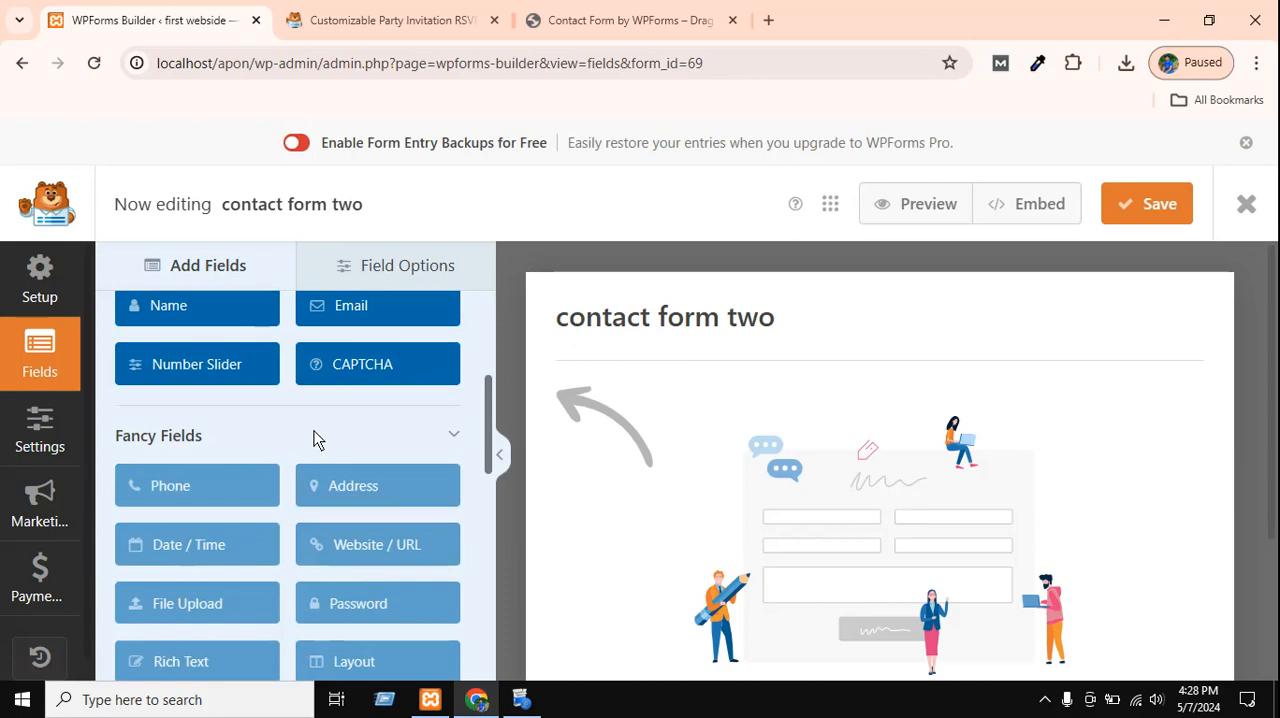
scroll(318, 425, down, 1)
click(243, 388)
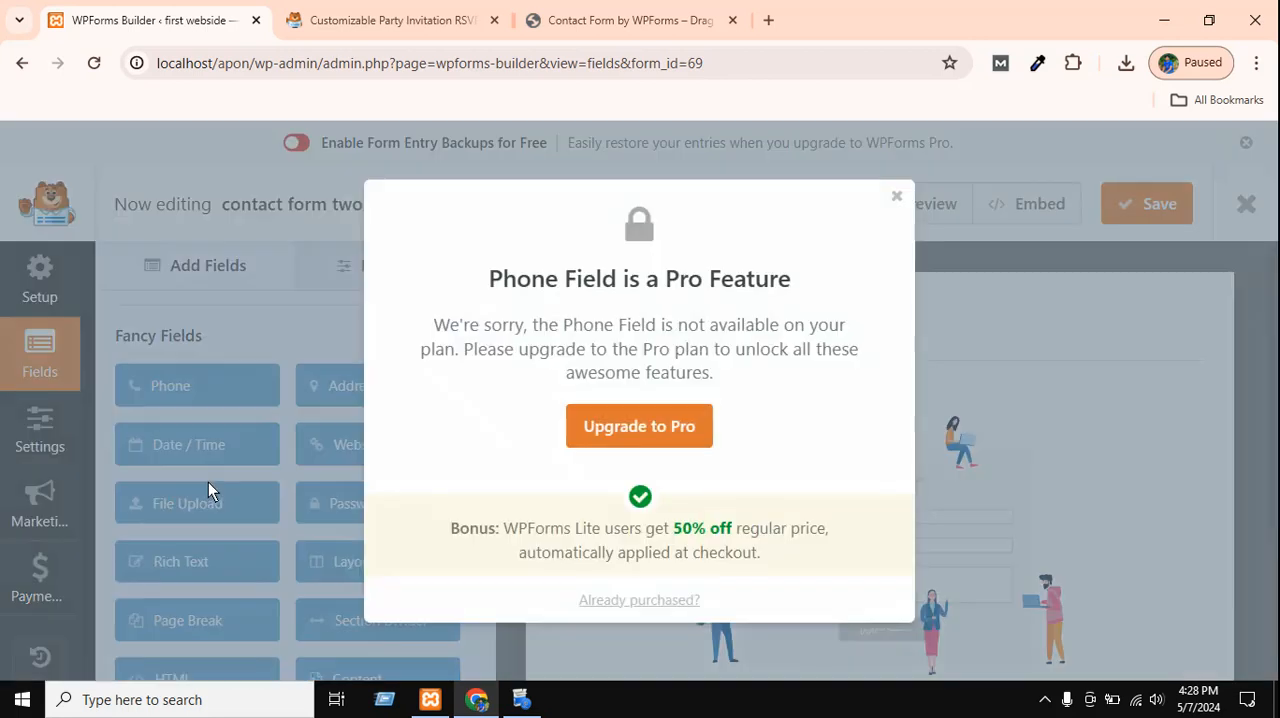
click(207, 483)
scroll(371, 449, down, 2)
scroll(371, 449, down, 4)
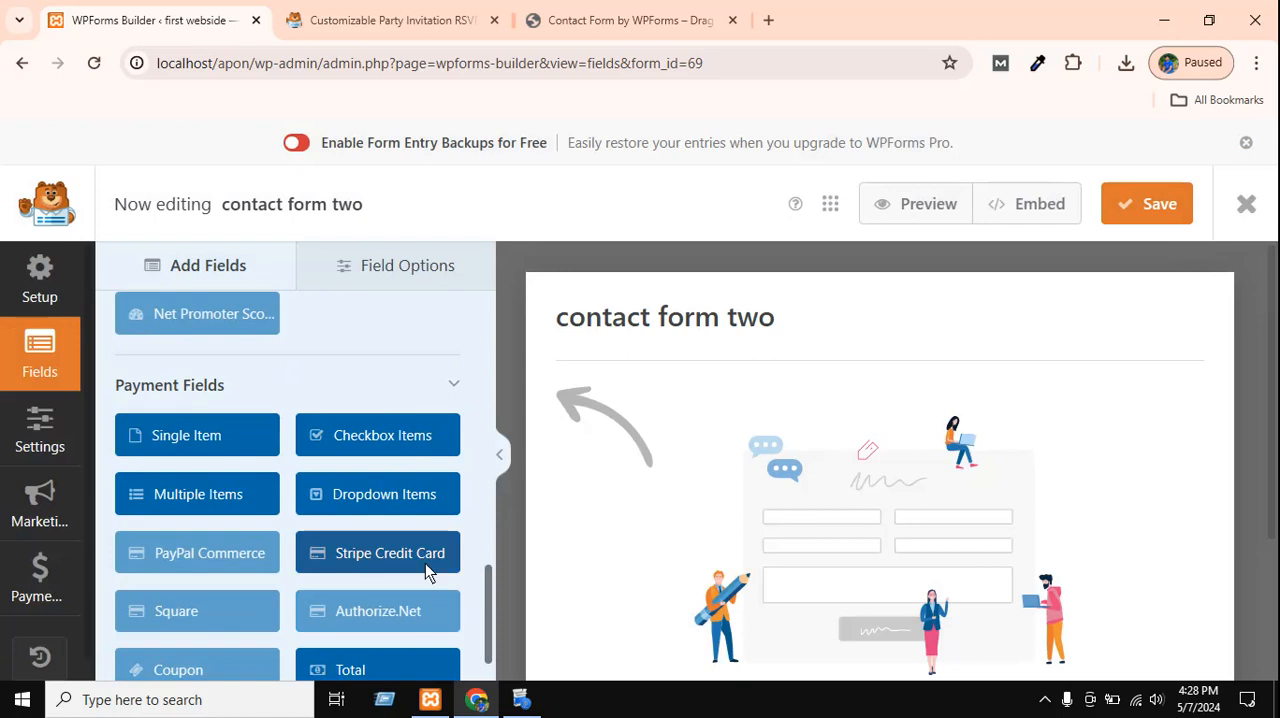
scroll(425, 563, down, 1)
scroll(390, 600, up, 8)
scroll(389, 582, up, 1)
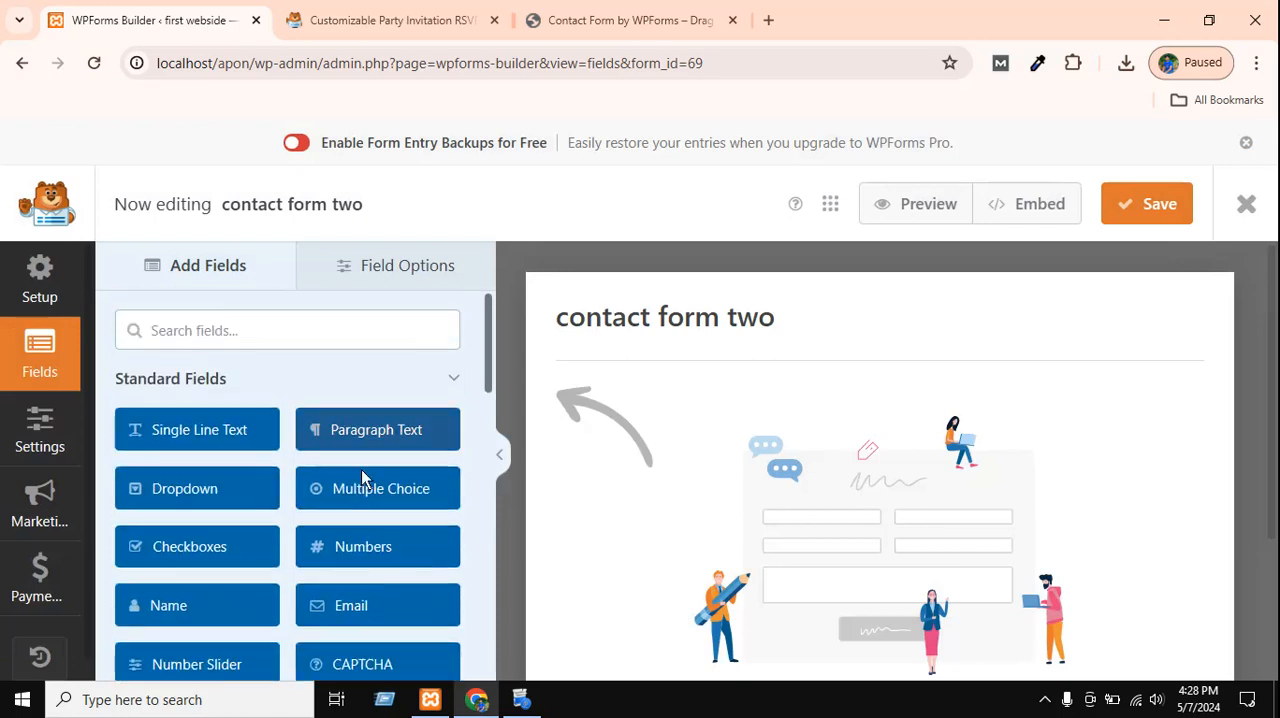
Try to add a Name field to the empty layout of "contact form two".
drag(178, 610, 707, 509)
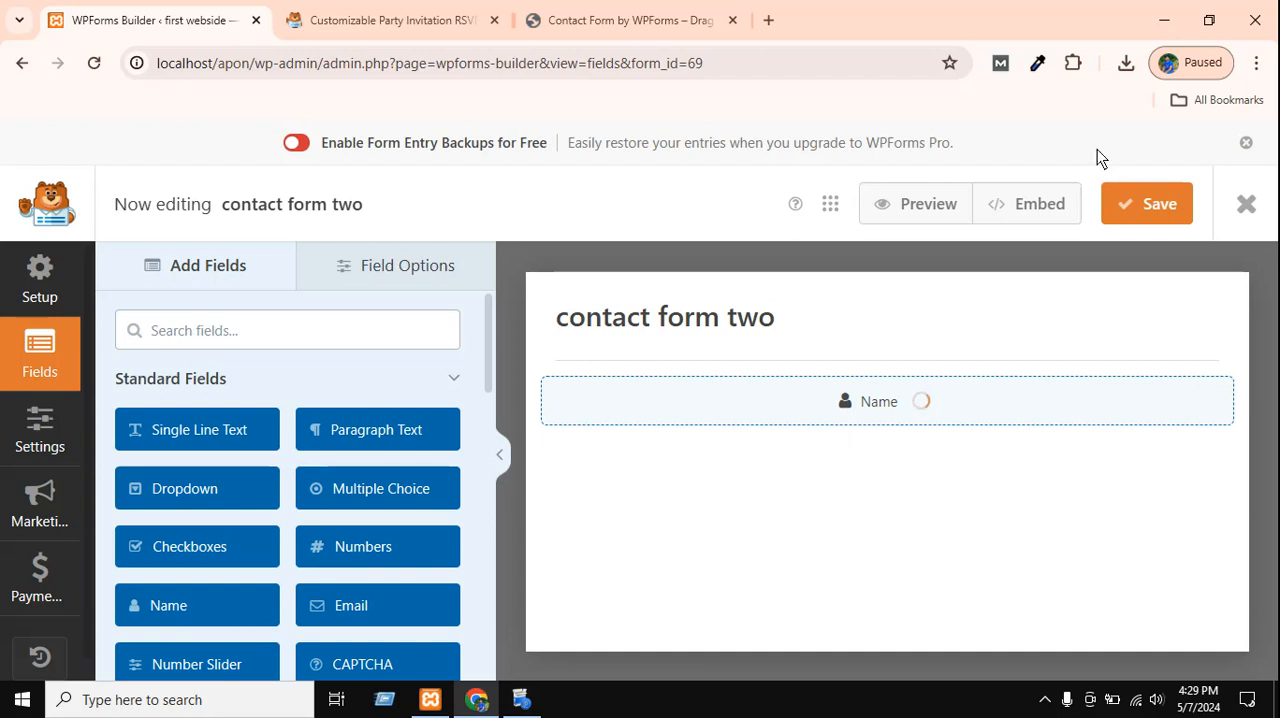
click(1045, 699)
click(1026, 661)
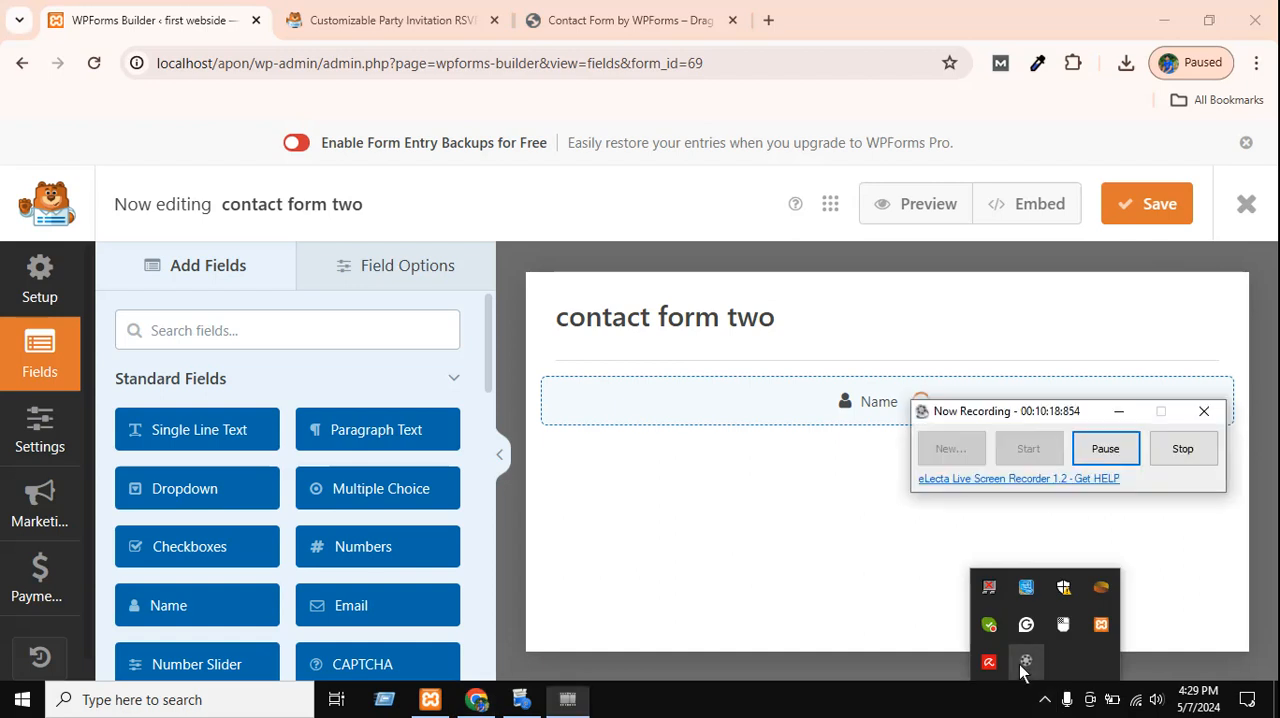
click(1102, 449)
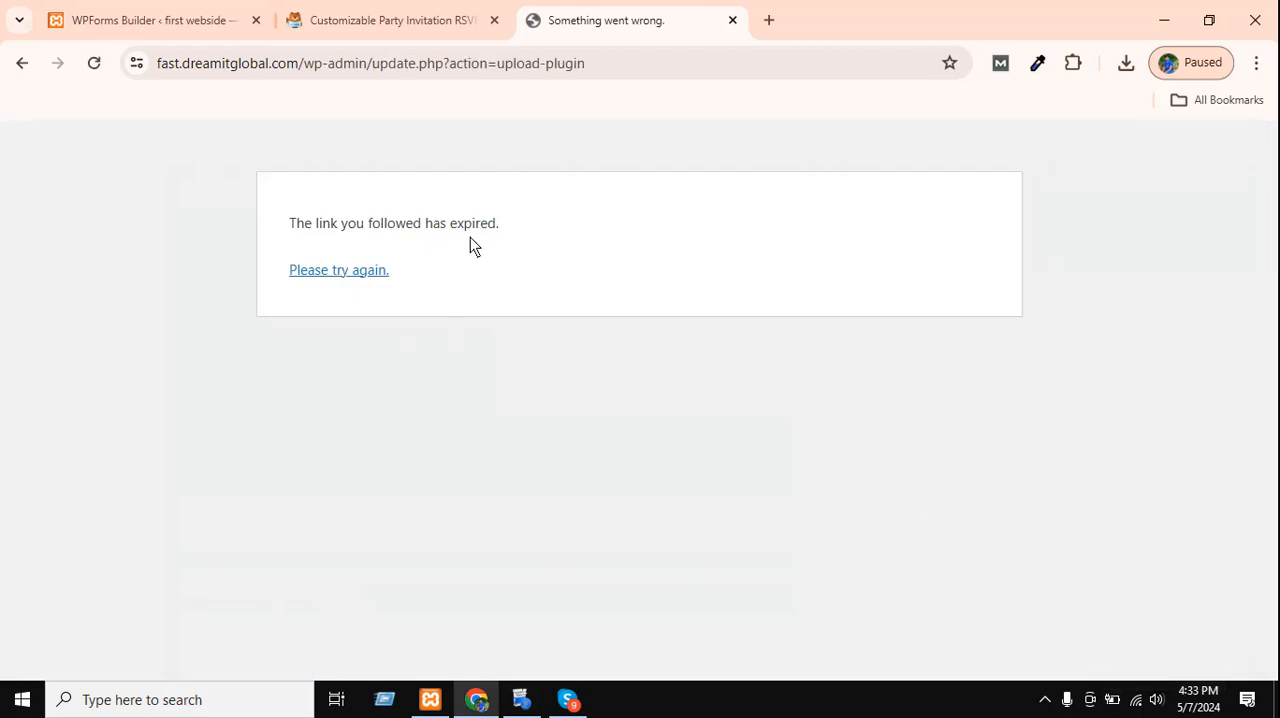
Open the WordPress admin dashboard of fast.dreamitglobal.com by shortening the expired page's address to /wp-admin.
click(594, 72)
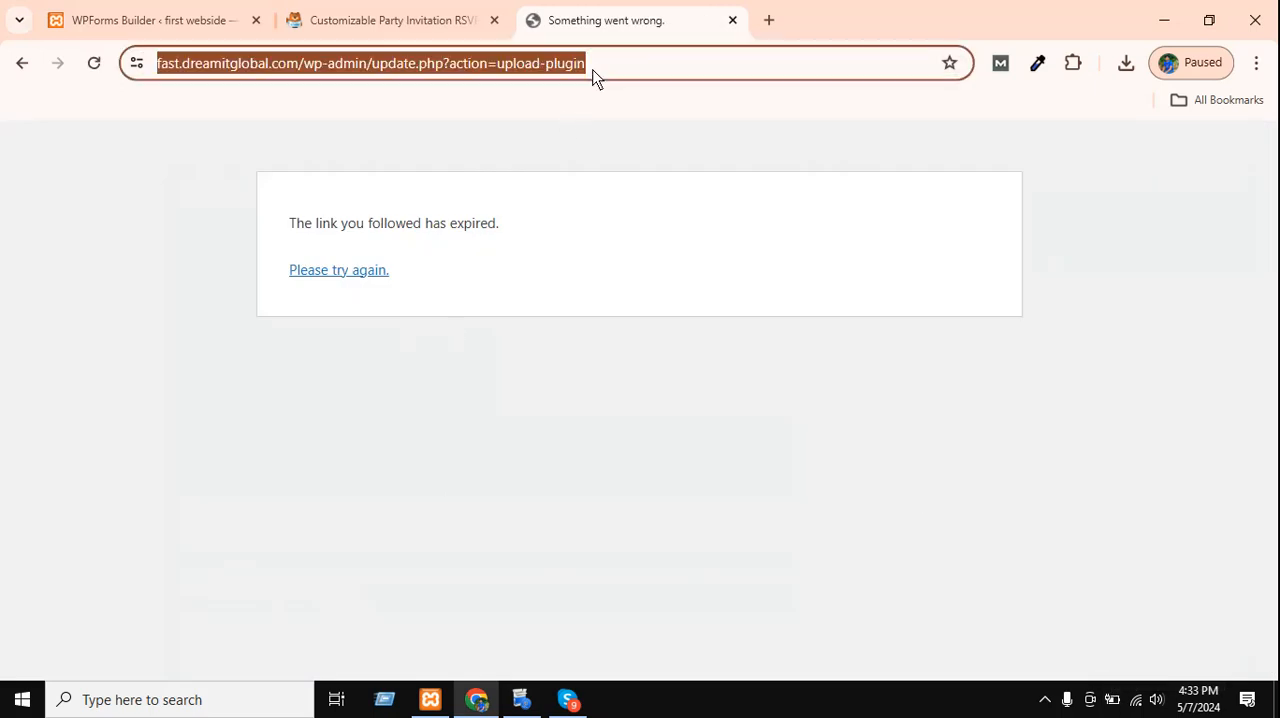
key(Return)
click(594, 72)
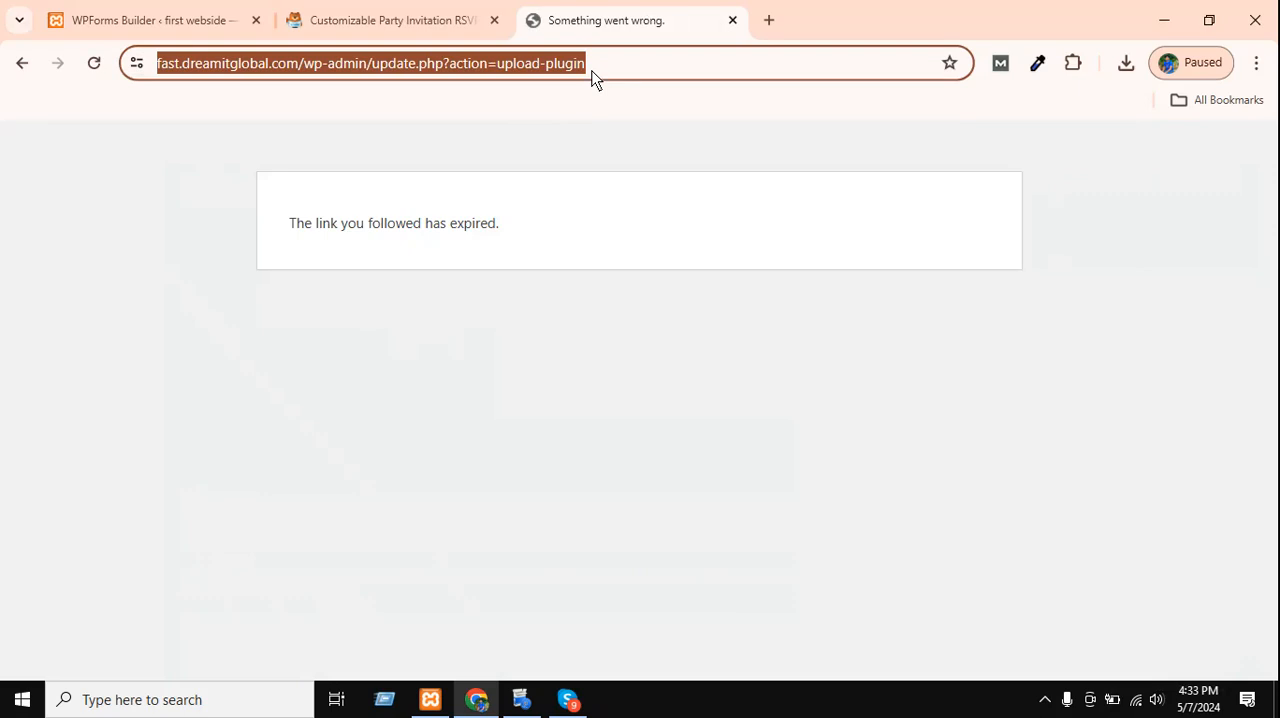
click(594, 72)
drag(416, 65, 1020, 60)
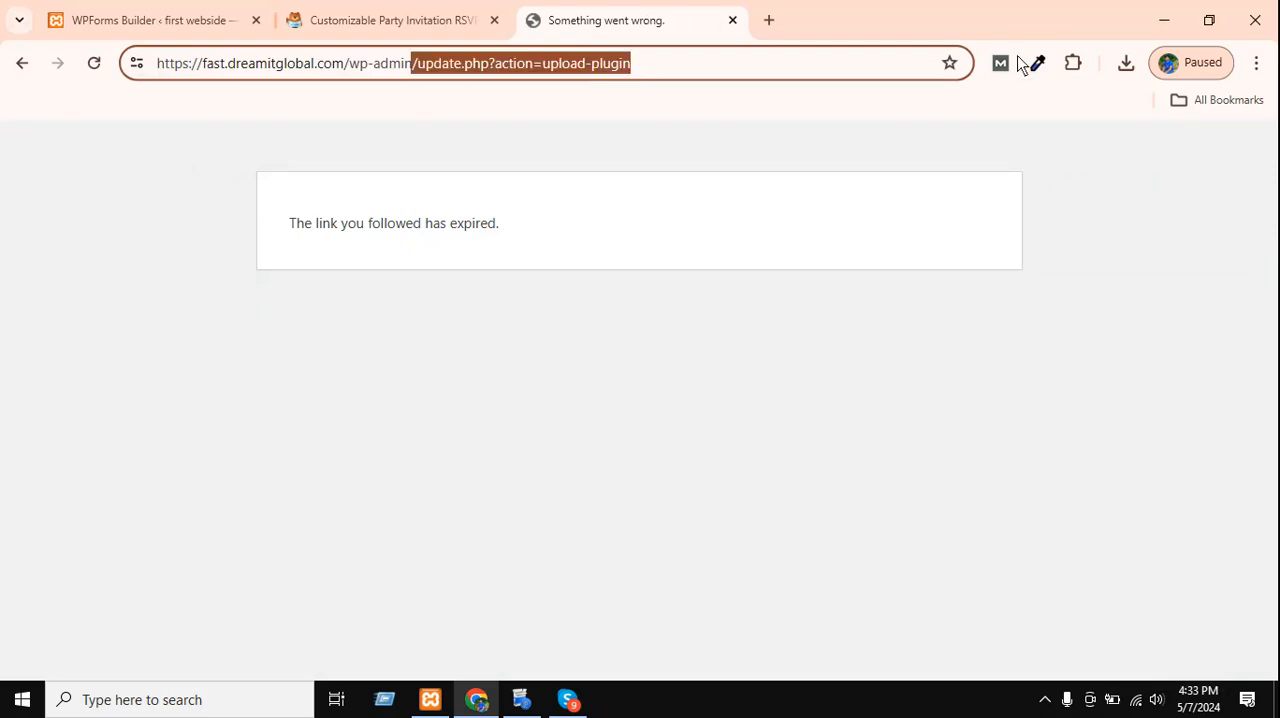
key(BackSpace)
key(Return)
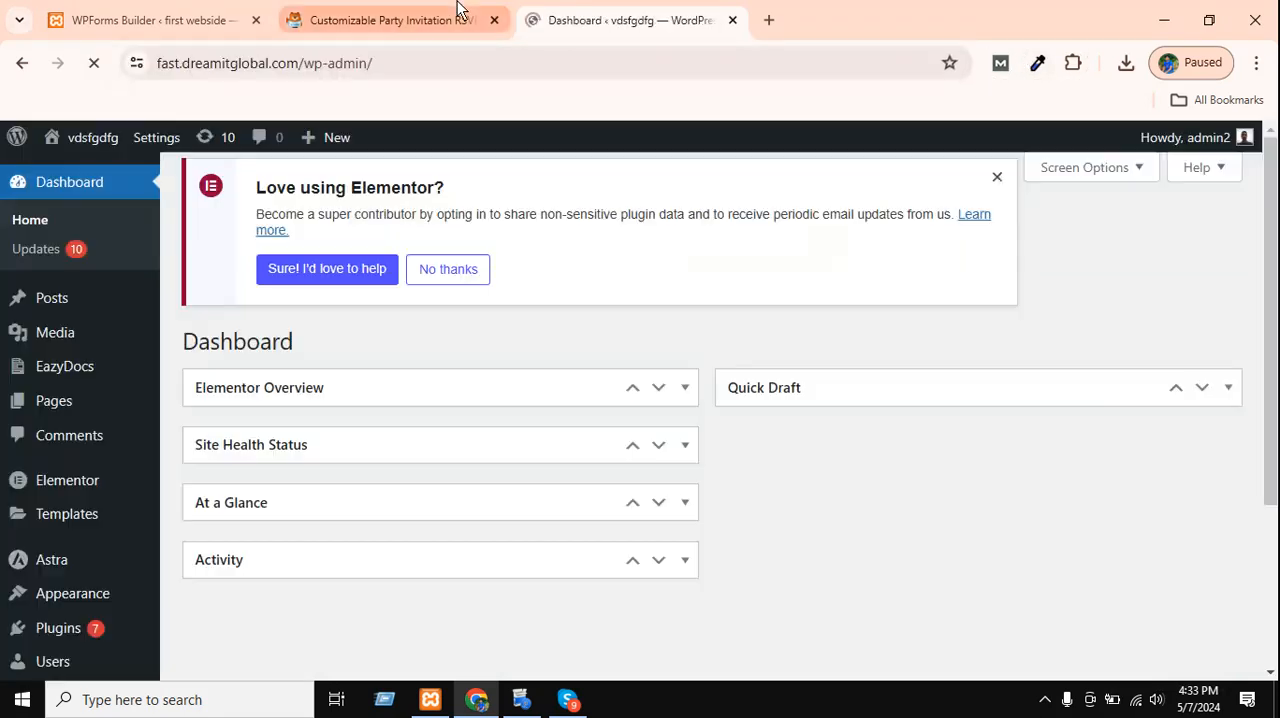
Open the page for adding new plugins on this WordPress site.
scroll(5, 637, down, 3)
mouse_move(70, 620)
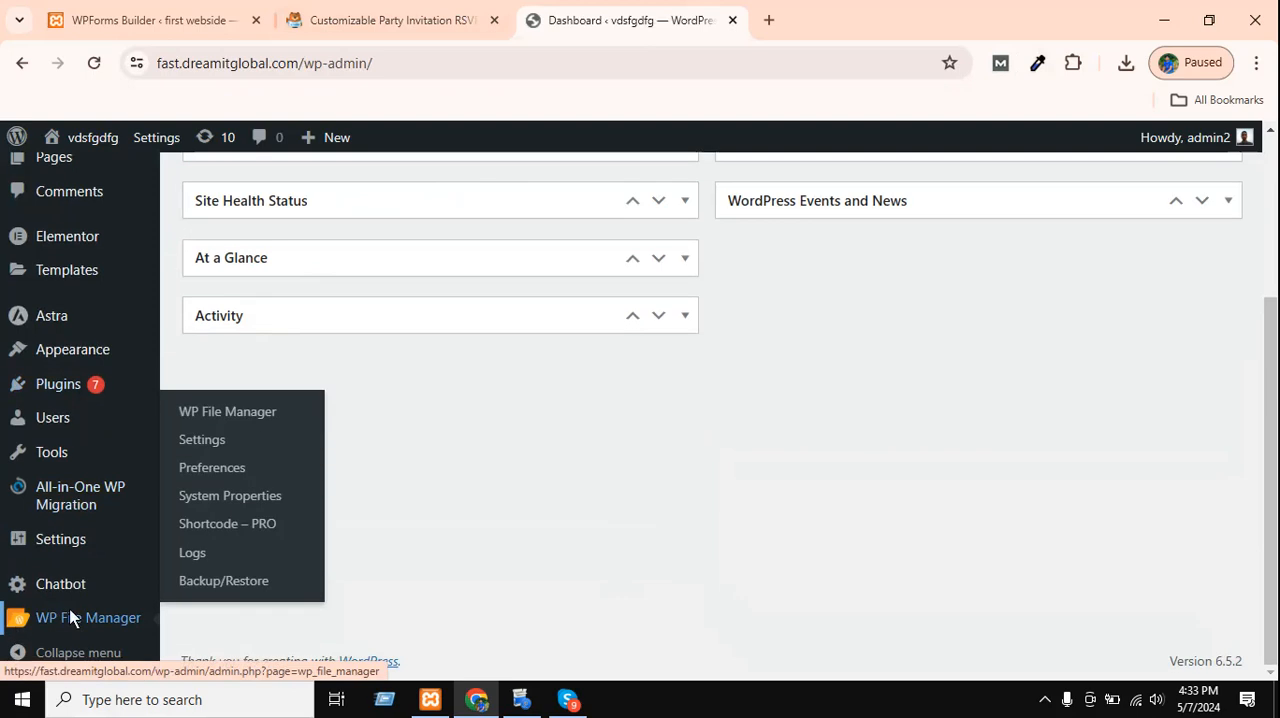
scroll(116, 518, up, 1)
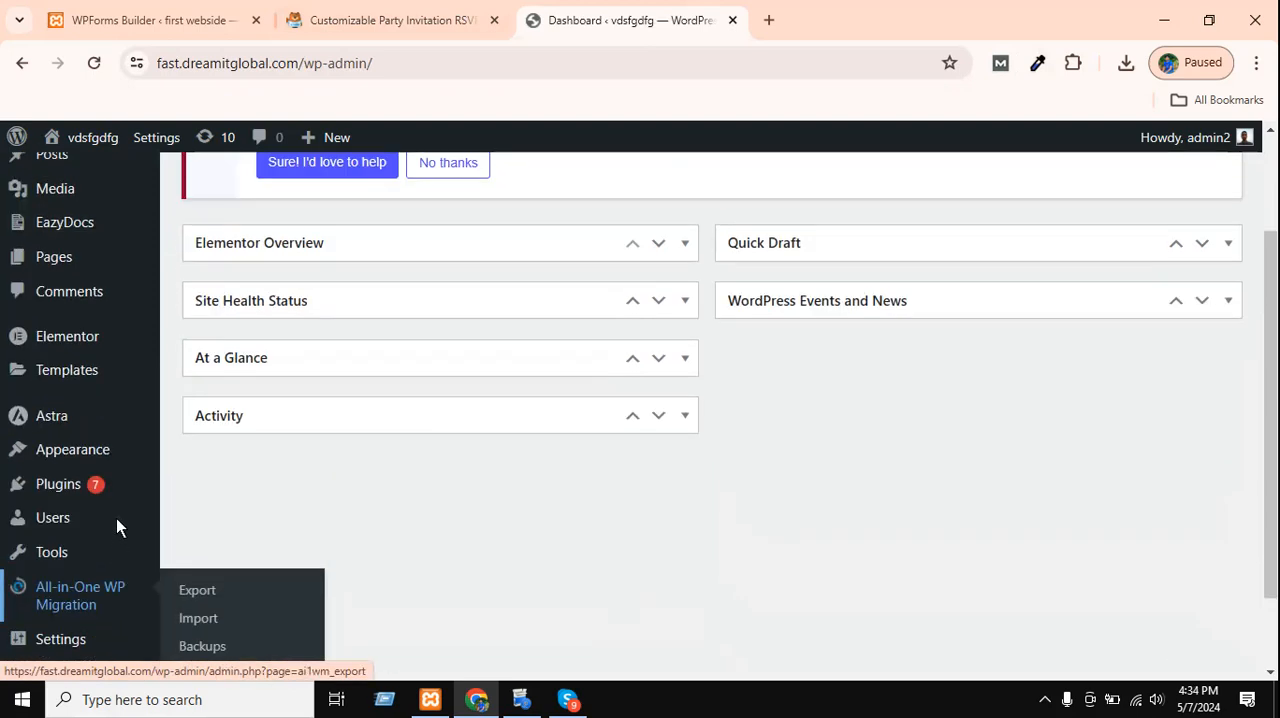
mouse_move(97, 510)
mouse_move(74, 484)
click(218, 514)
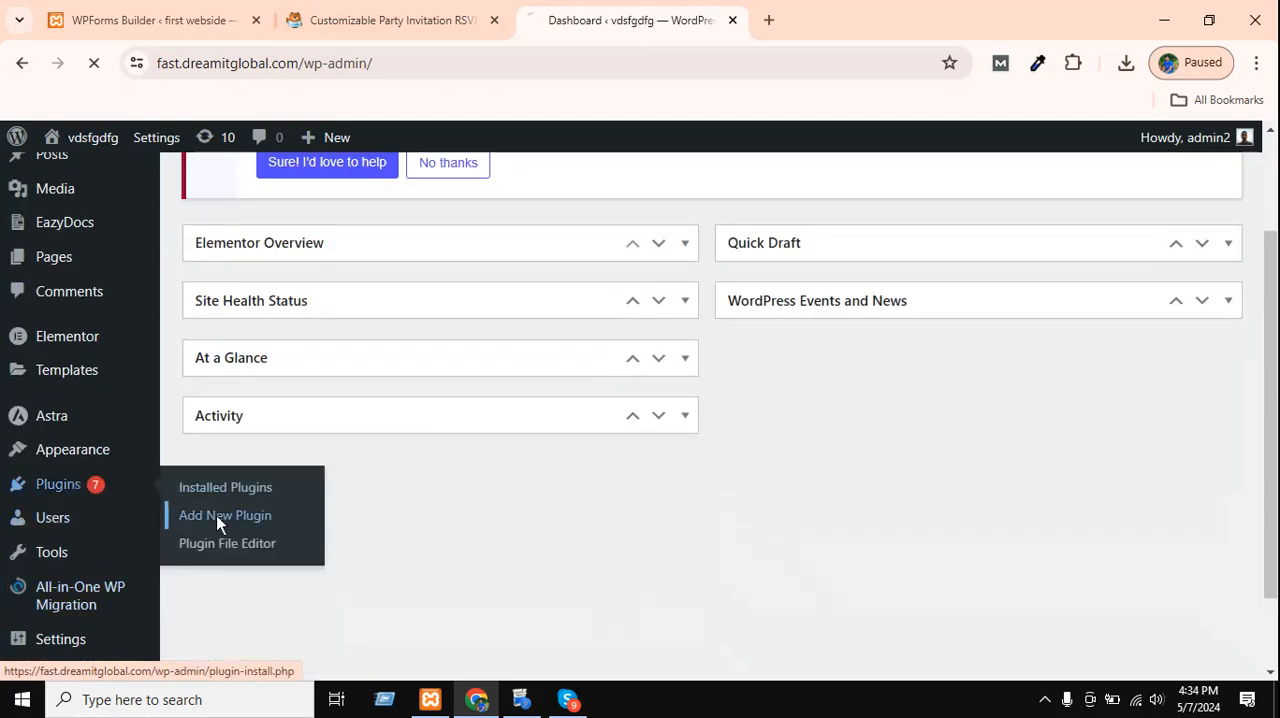
scroll(14, 490, down, 1)
mouse_move(22, 584)
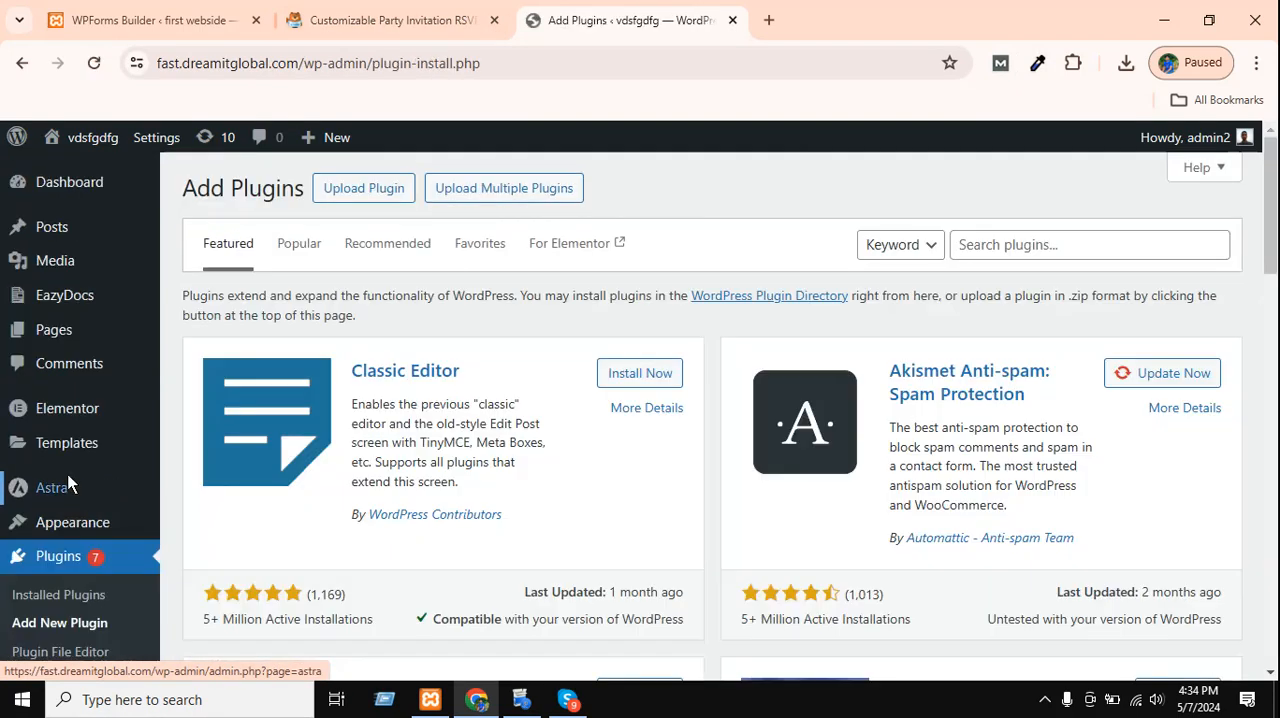
Search the plugins for "wpform", then install and activate Contact Form by WPForms.
click(1033, 245)
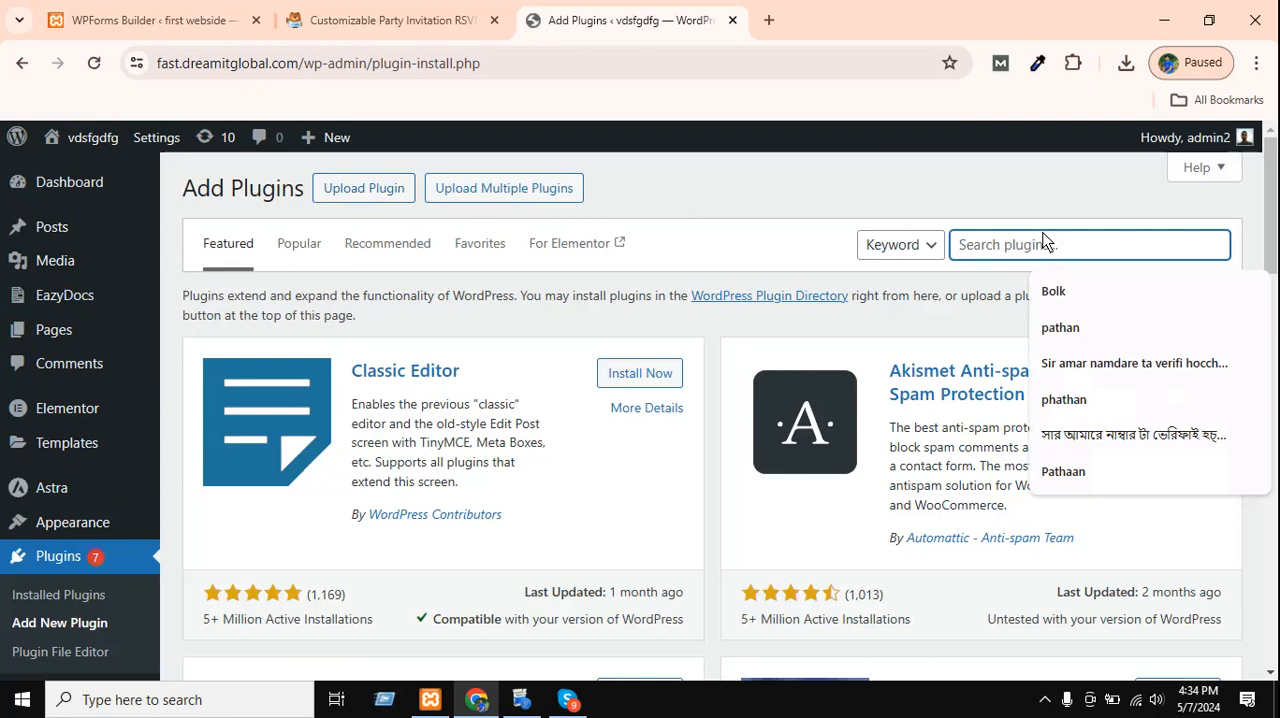
text(wp)
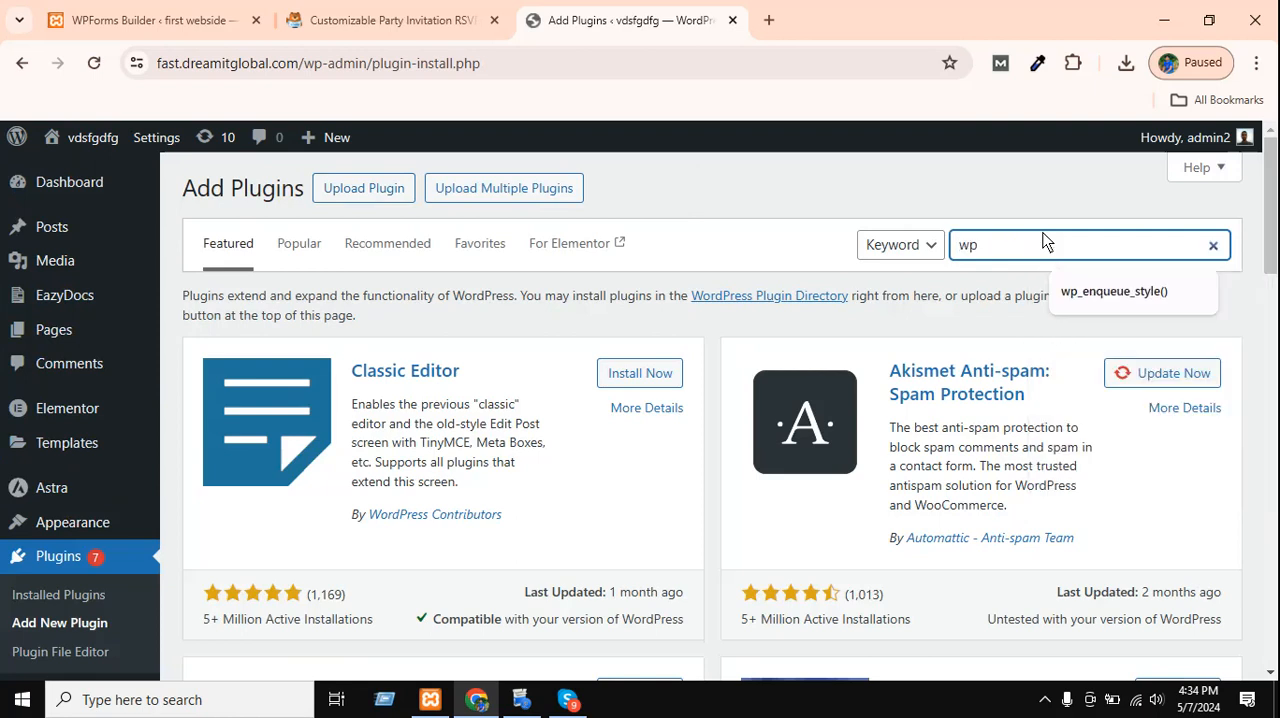
text(form)
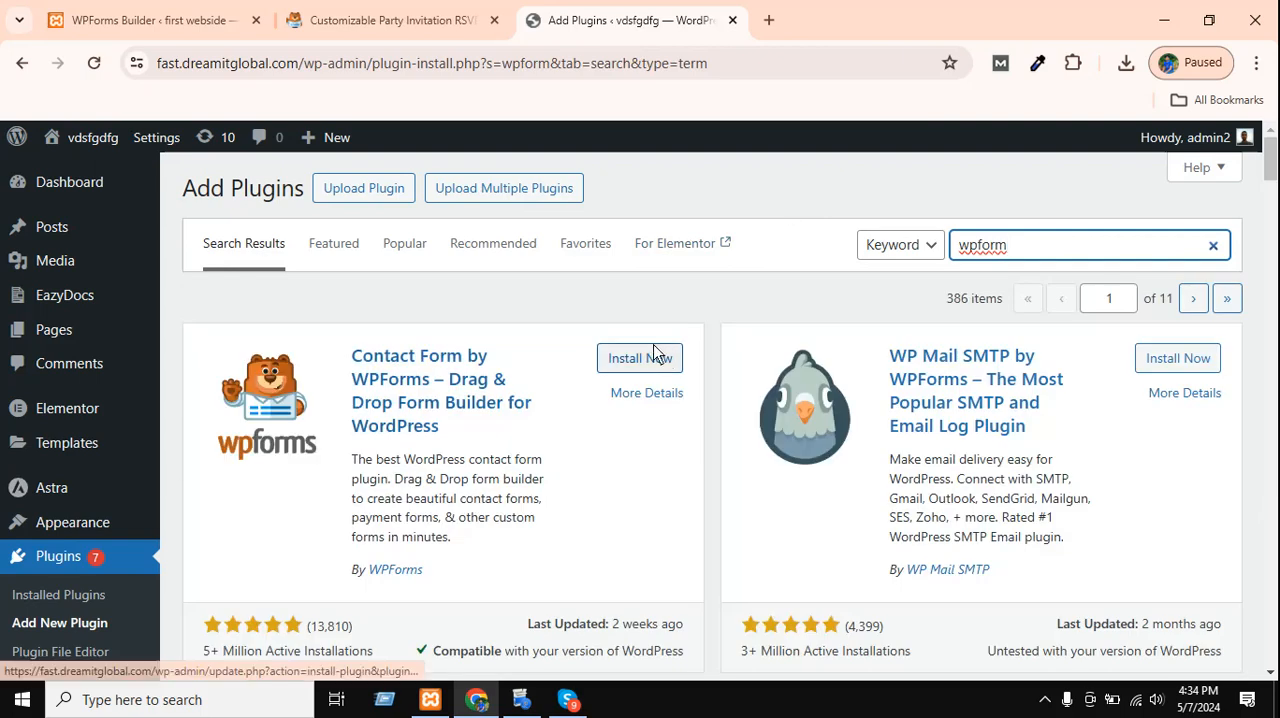
click(638, 359)
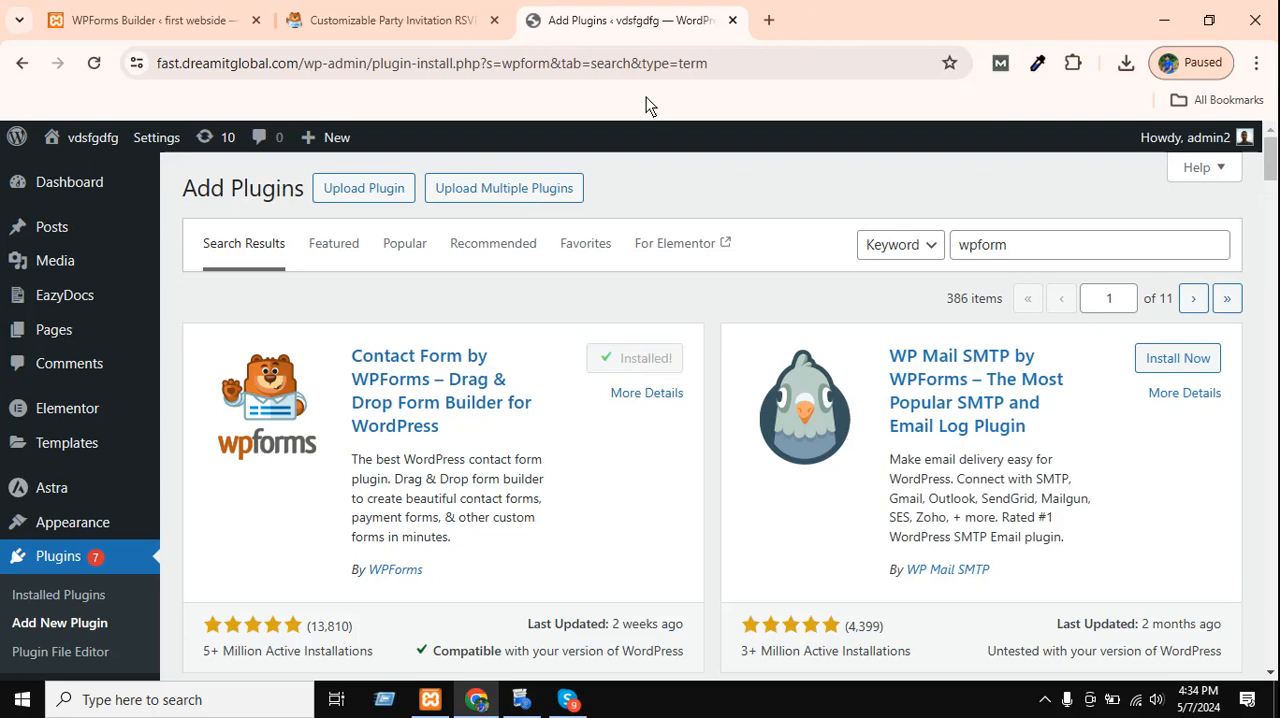
click(657, 362)
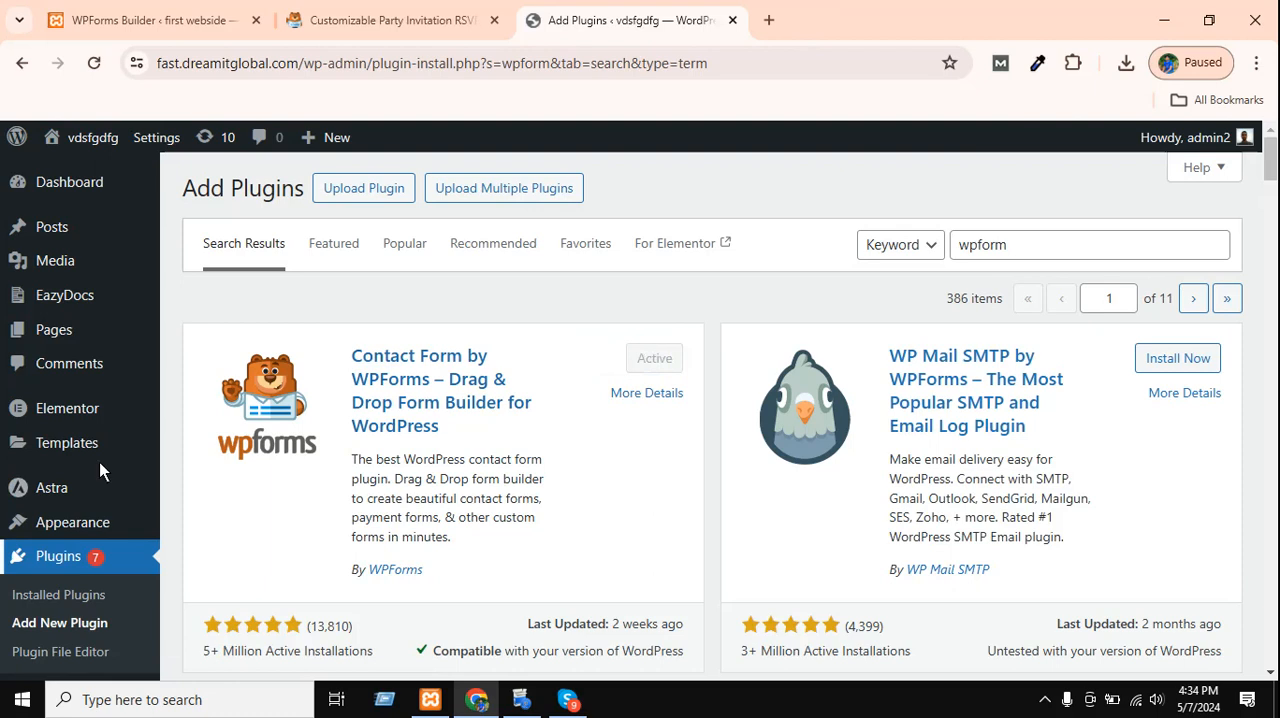
Reload the page and start the WPForms Challenge from the welcome page, completing its form-naming hint.
click(94, 63)
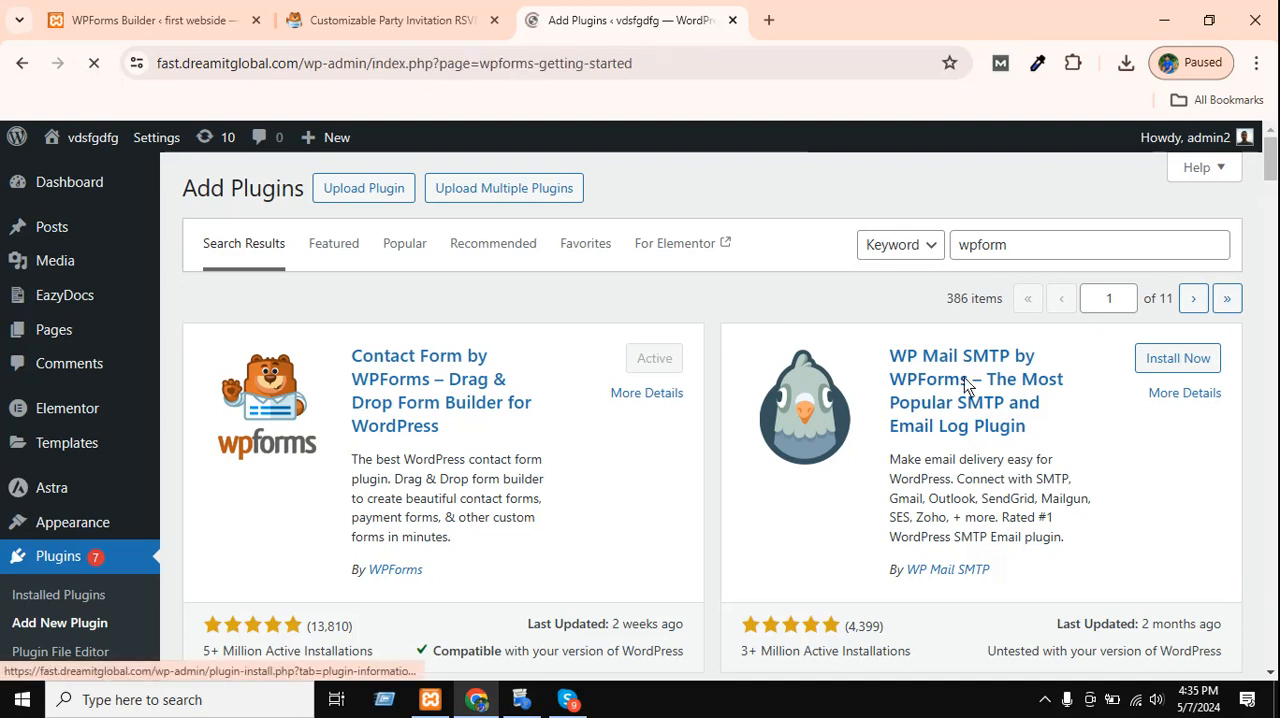
scroll(514, 363, down, 7)
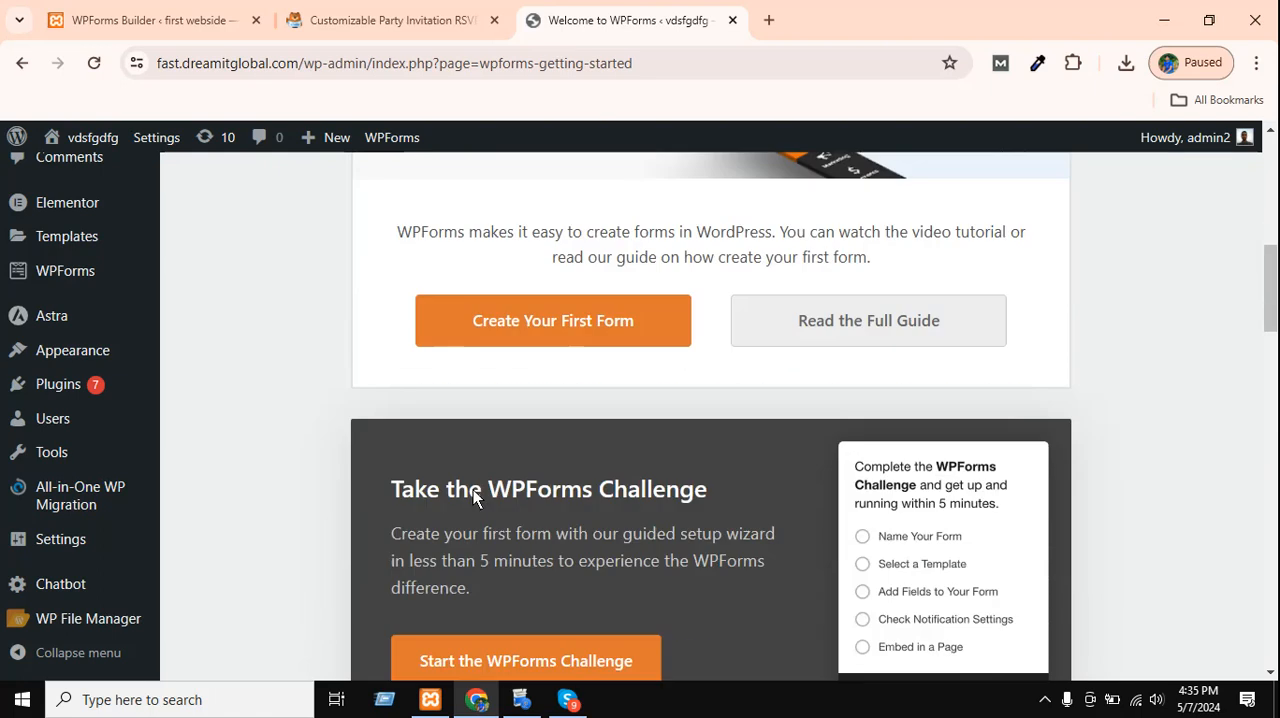
scroll(883, 375, down, 3)
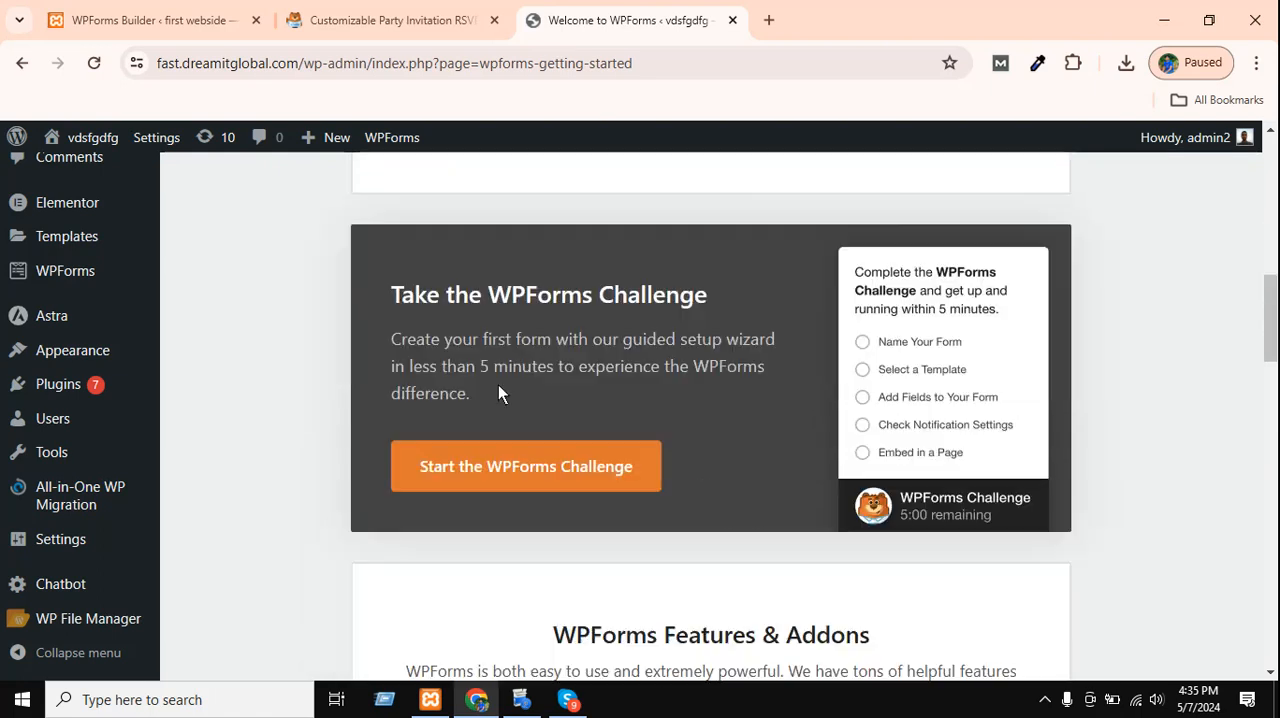
scroll(897, 333, up, 4)
click(623, 418)
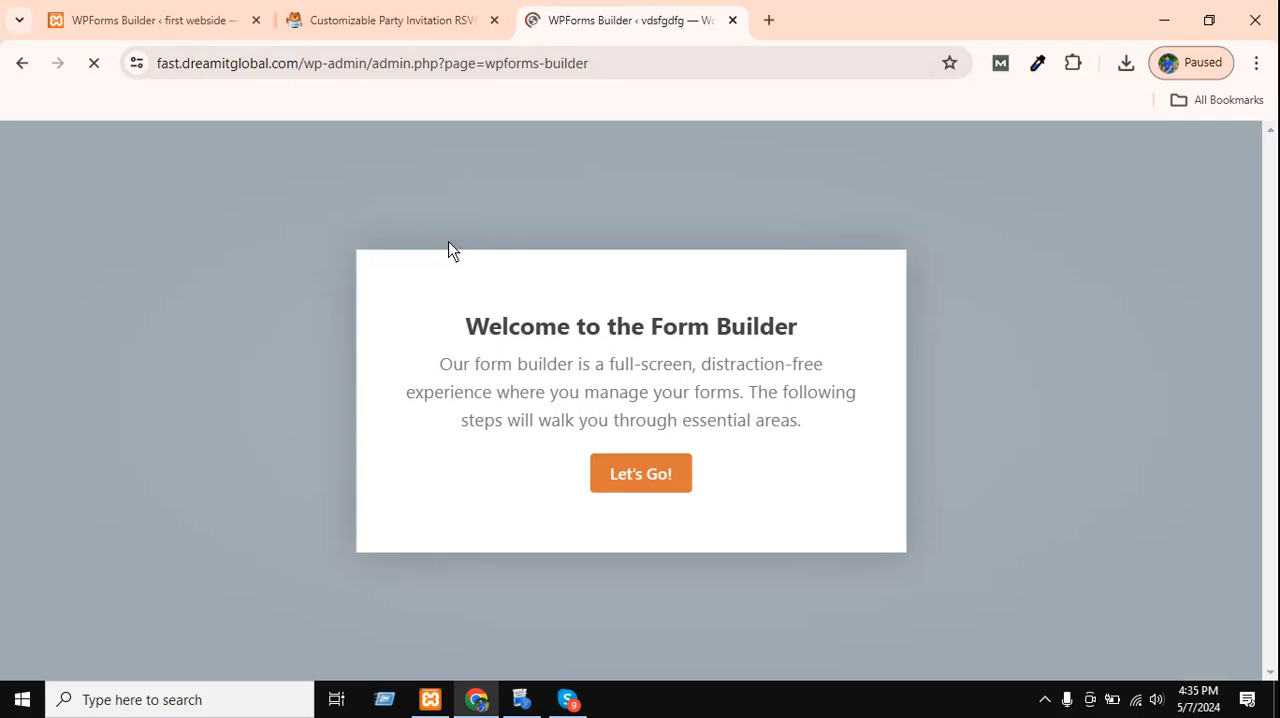
click(622, 477)
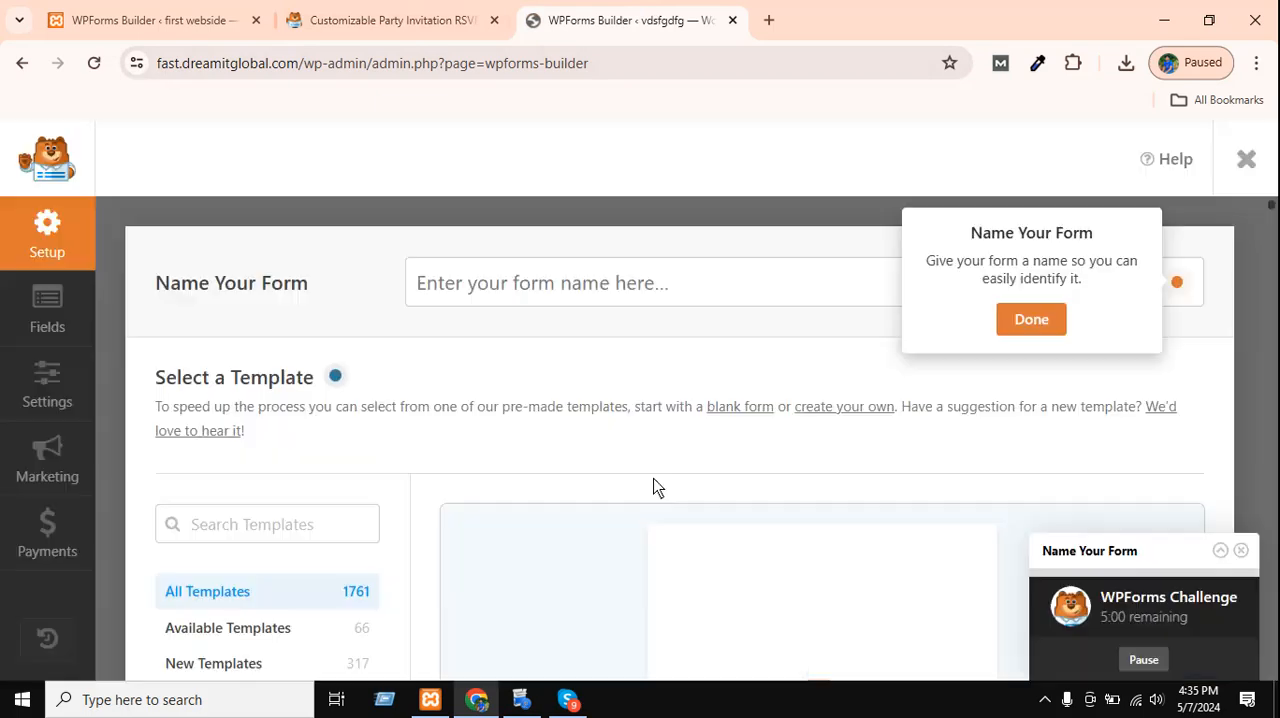
click(1037, 320)
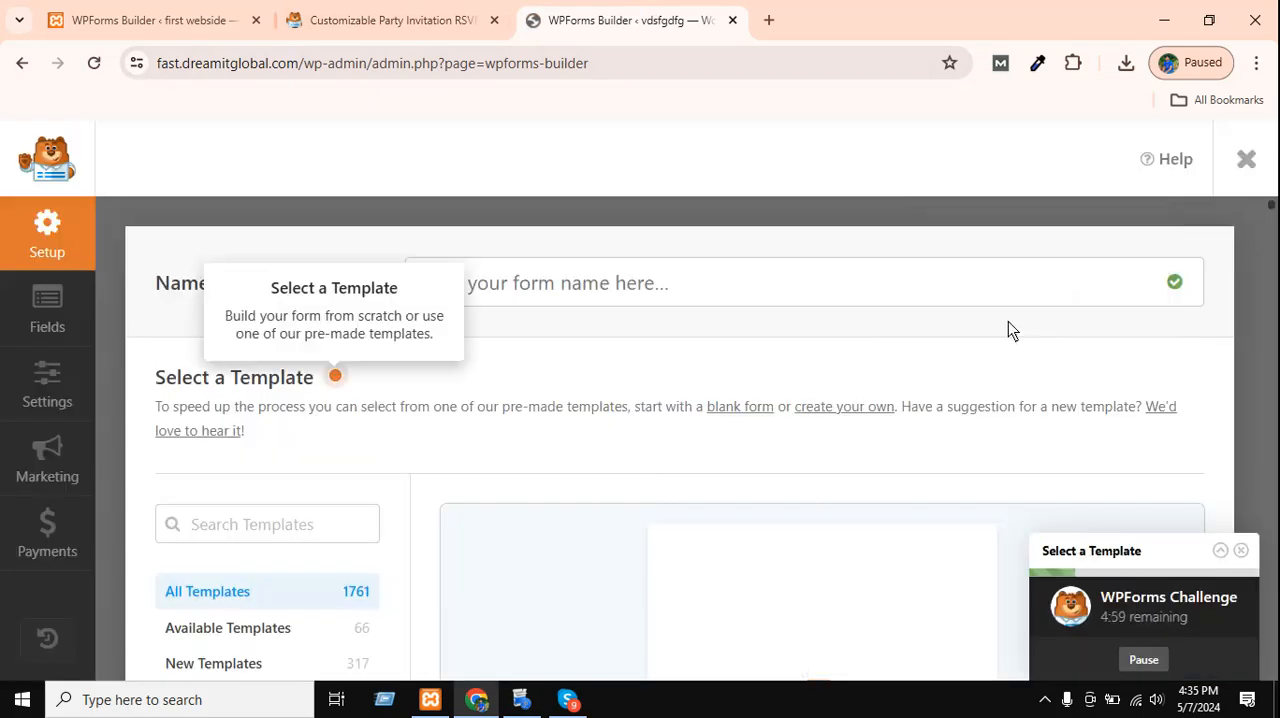
Name the new form "contact form" using the previously entered suggestion.
scroll(341, 498, down, 4)
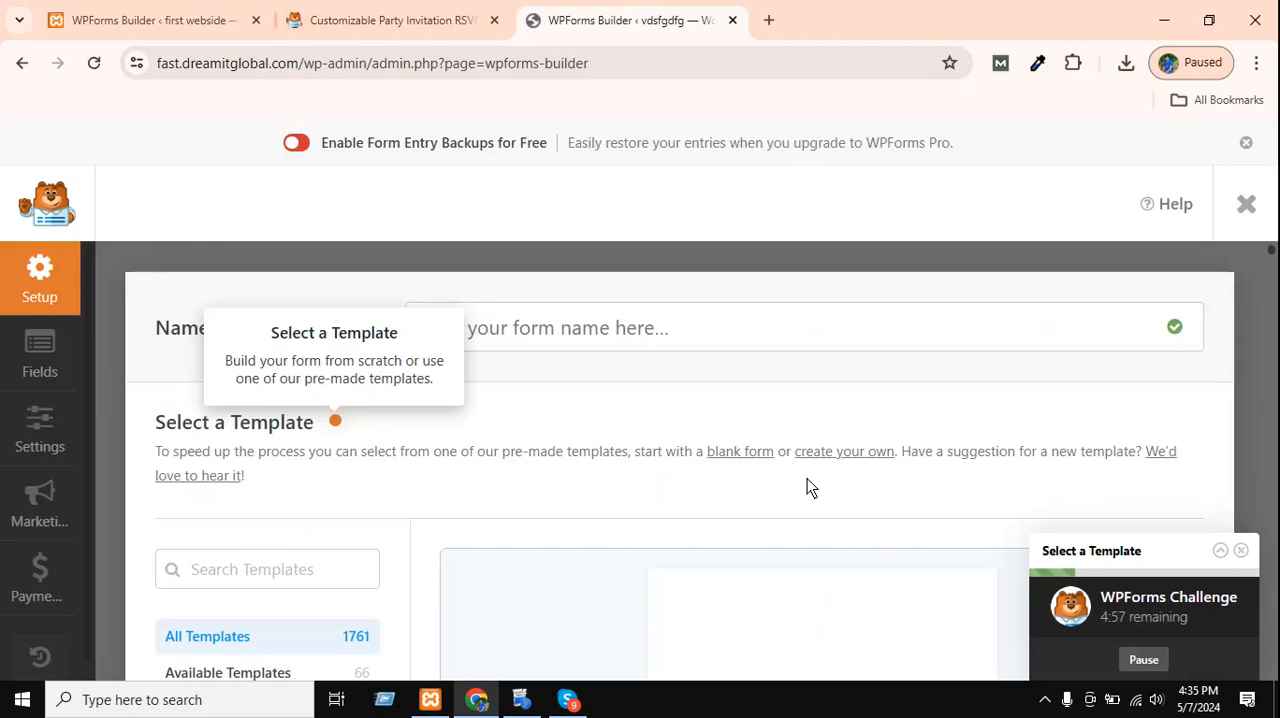
scroll(807, 478, down, 6)
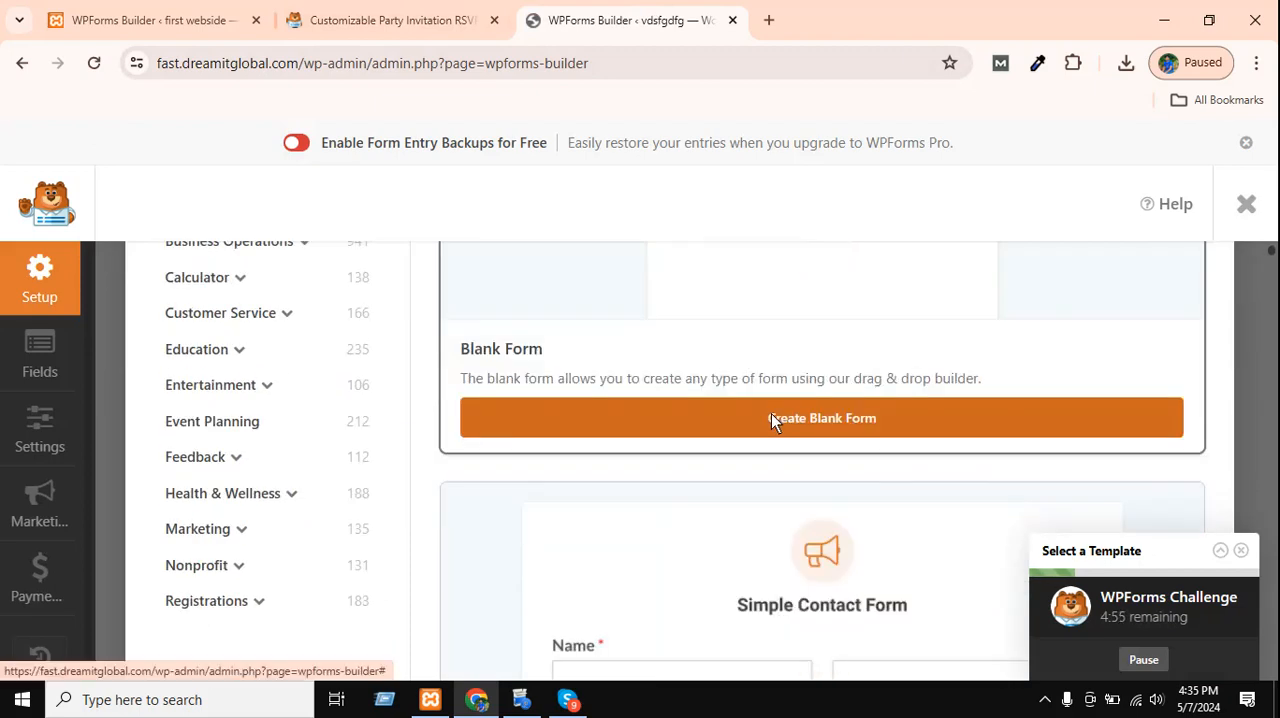
click(783, 418)
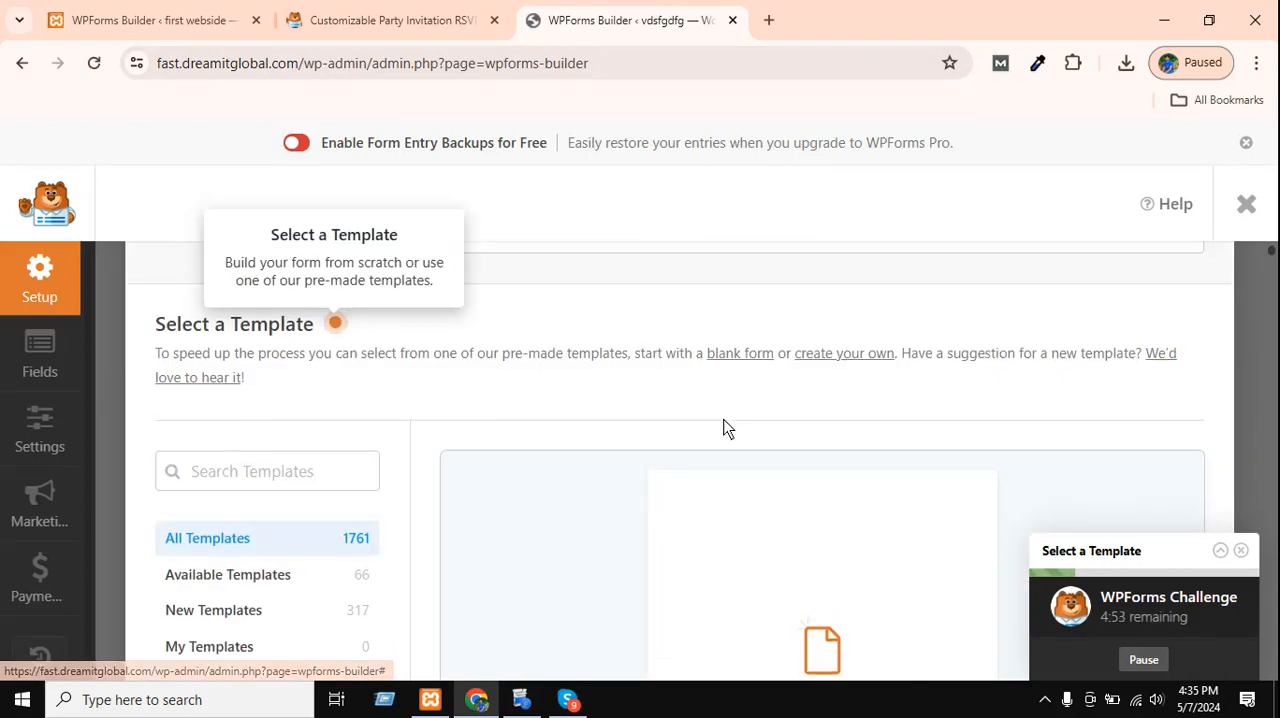
click(672, 326)
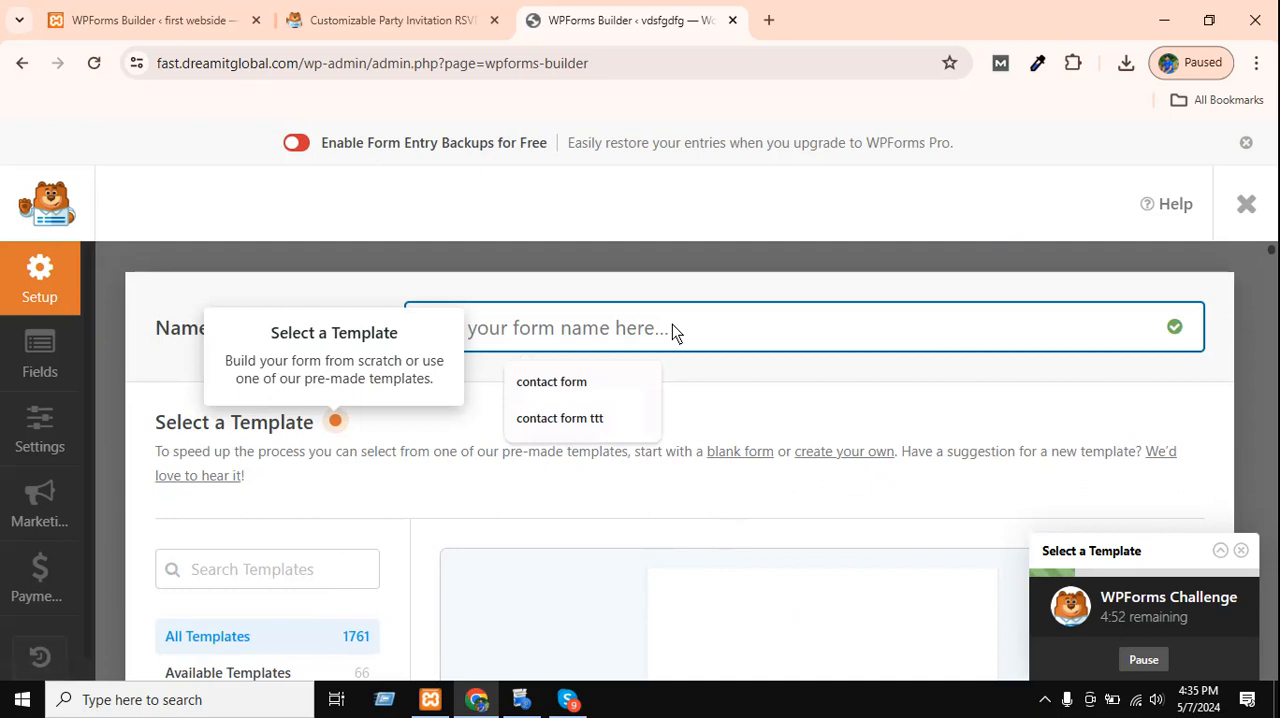
click(584, 388)
click(337, 406)
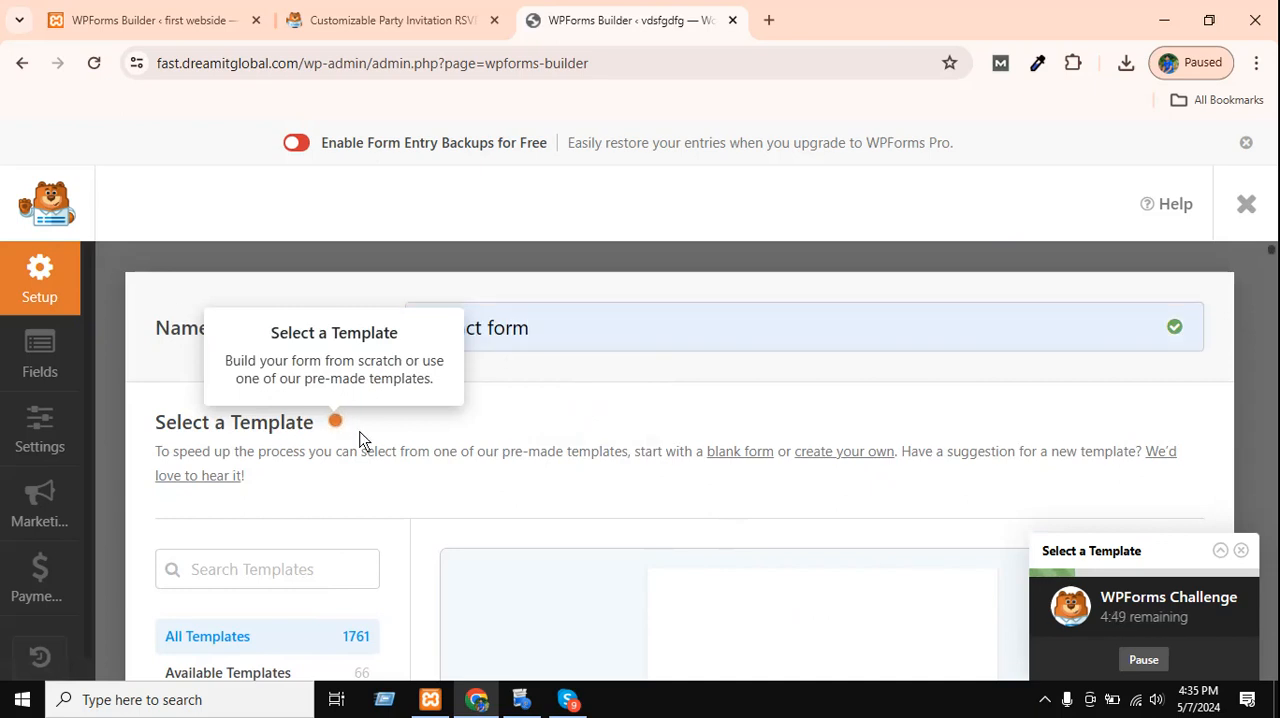
Create the form from the Blank Form template.
click(606, 330)
scroll(606, 331, down, 2)
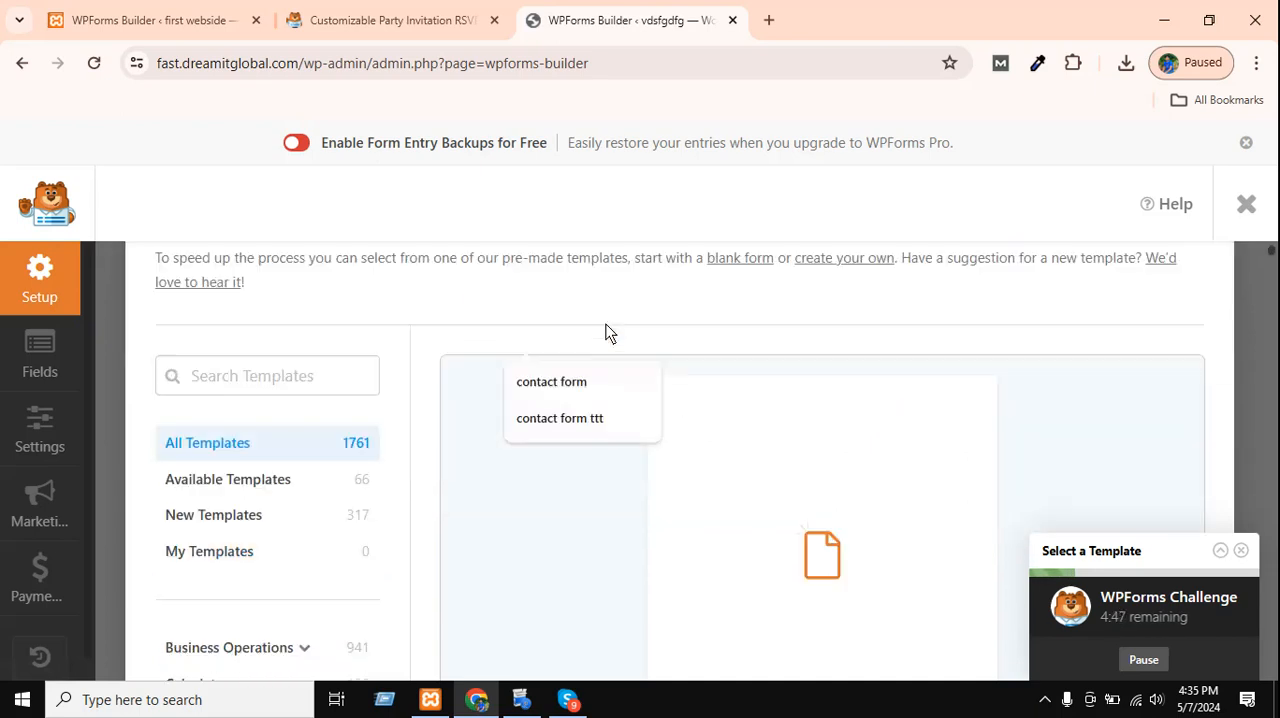
scroll(537, 297, up, 2)
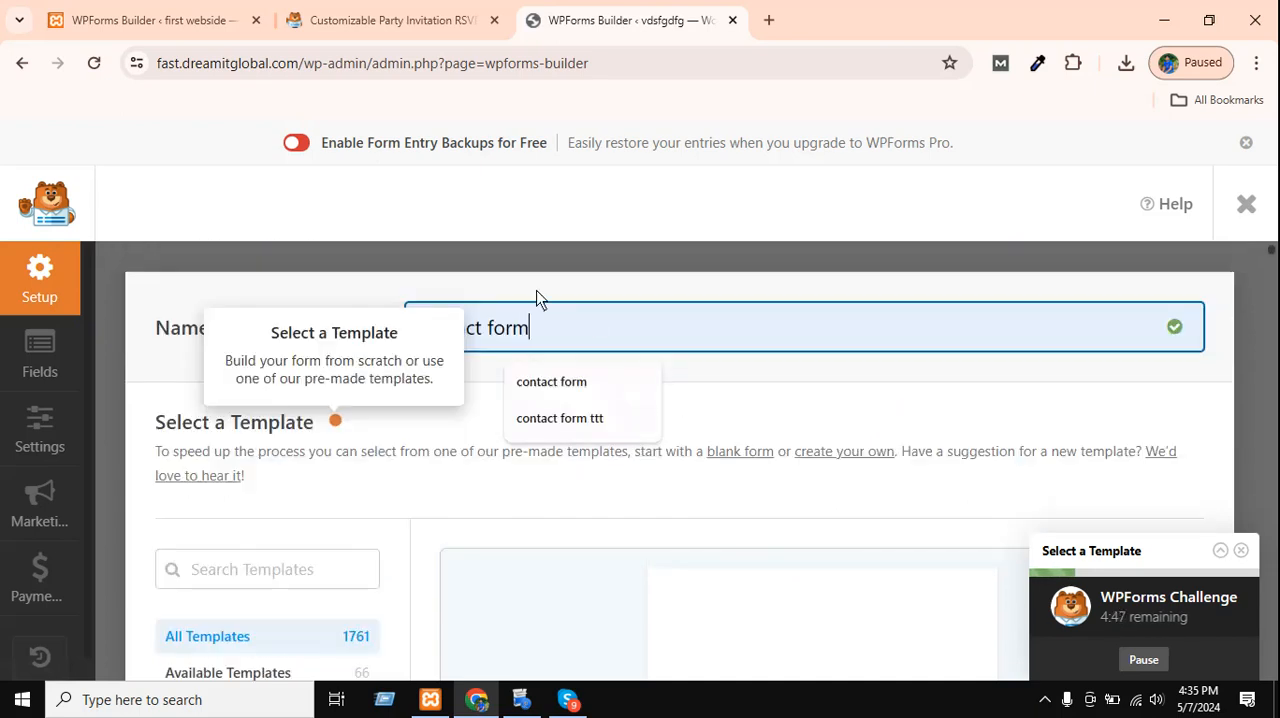
click(780, 412)
scroll(796, 380, down, 5)
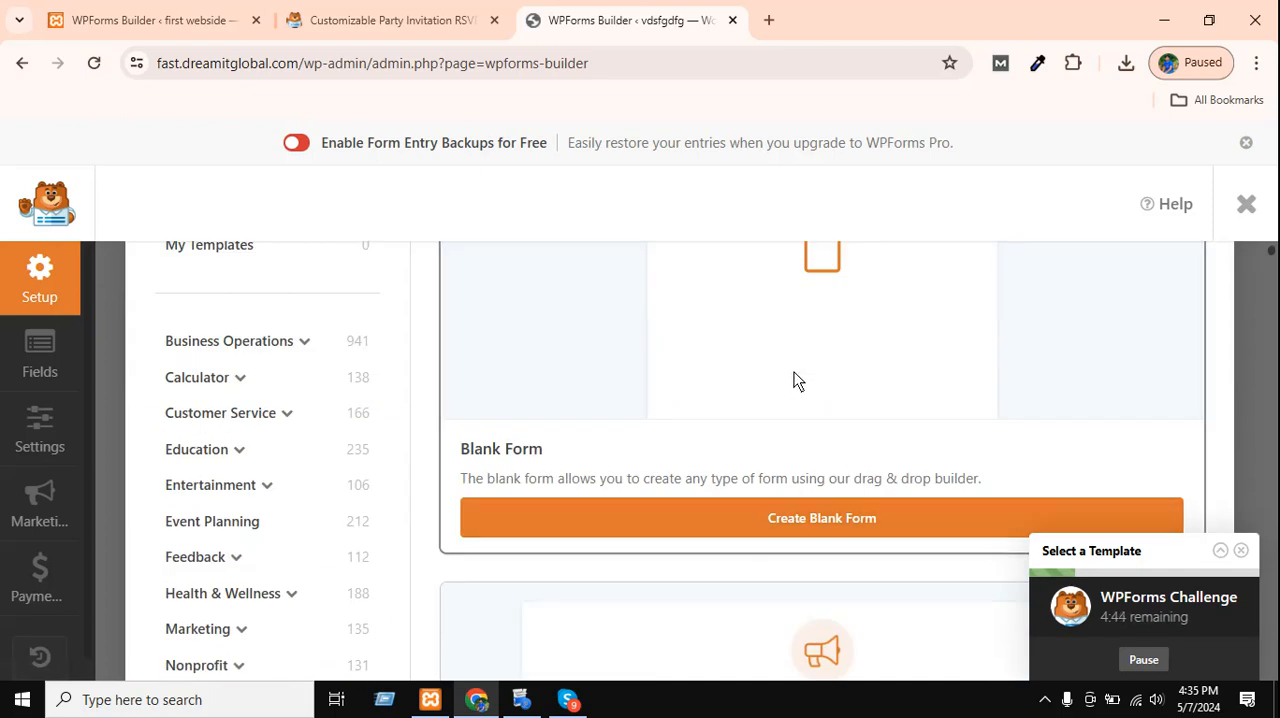
click(706, 512)
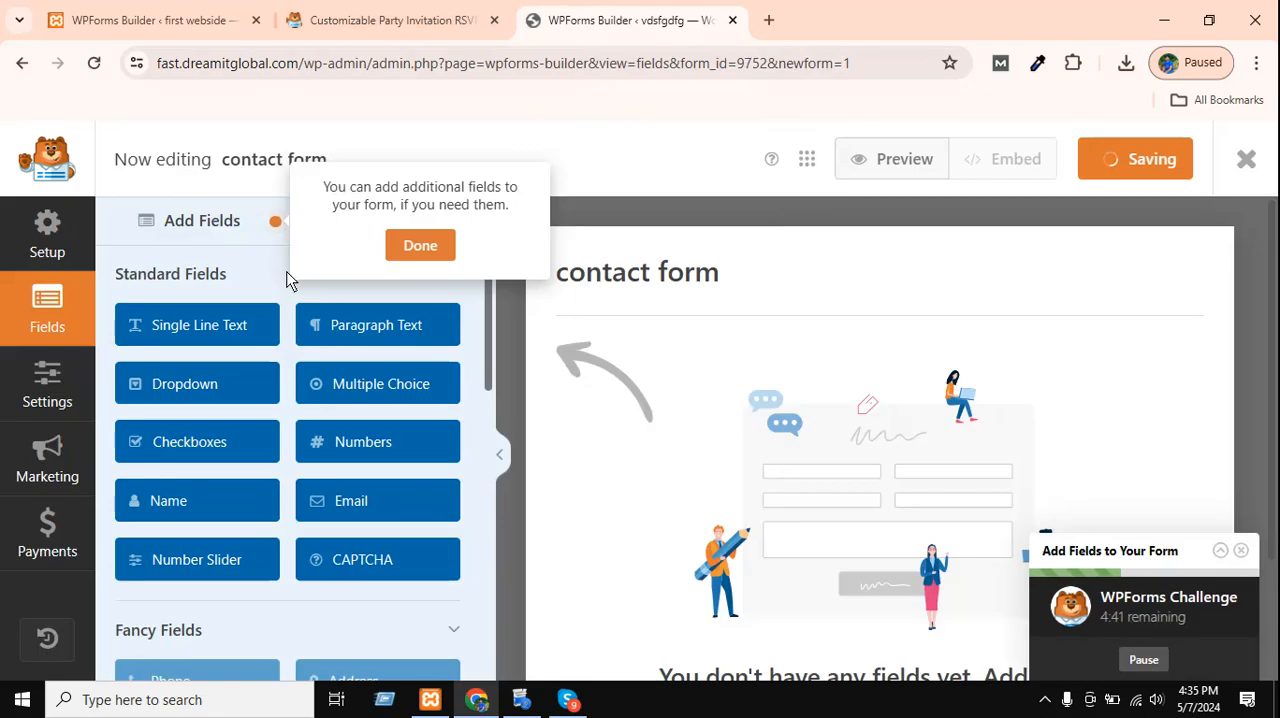
Complete the hint about adding fields and close the WPForms Challenge.
click(437, 262)
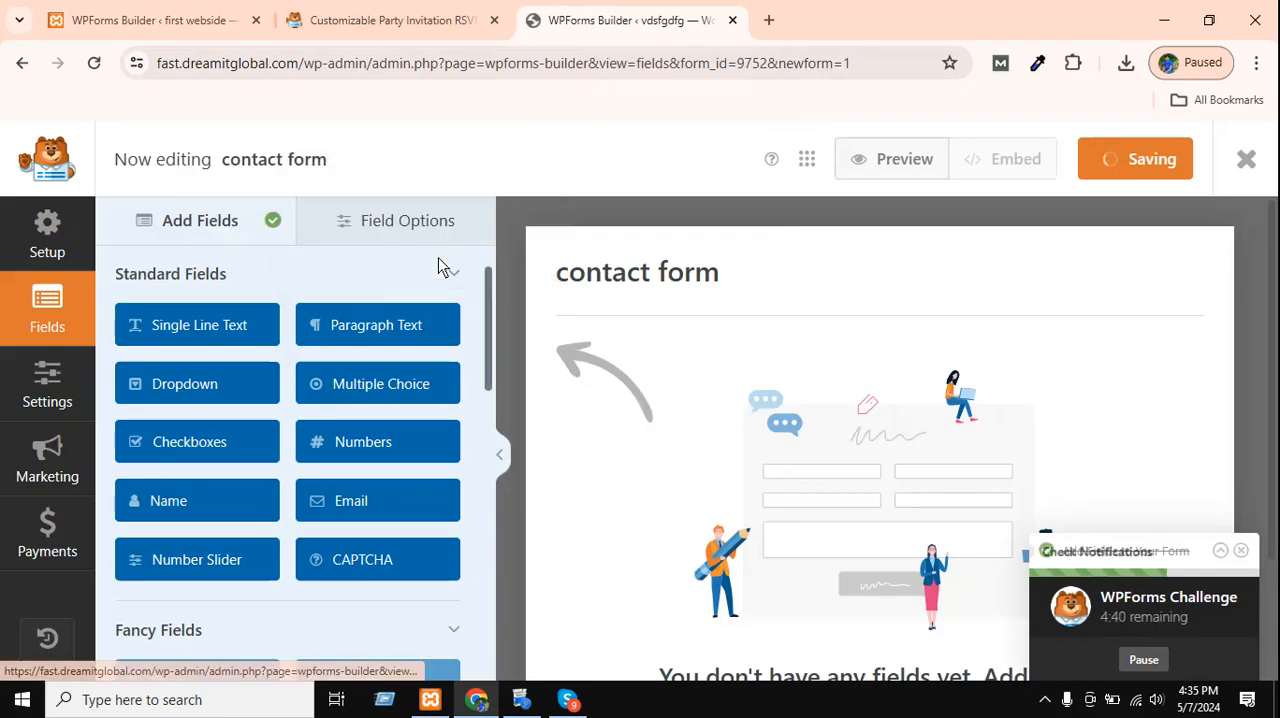
click(1241, 550)
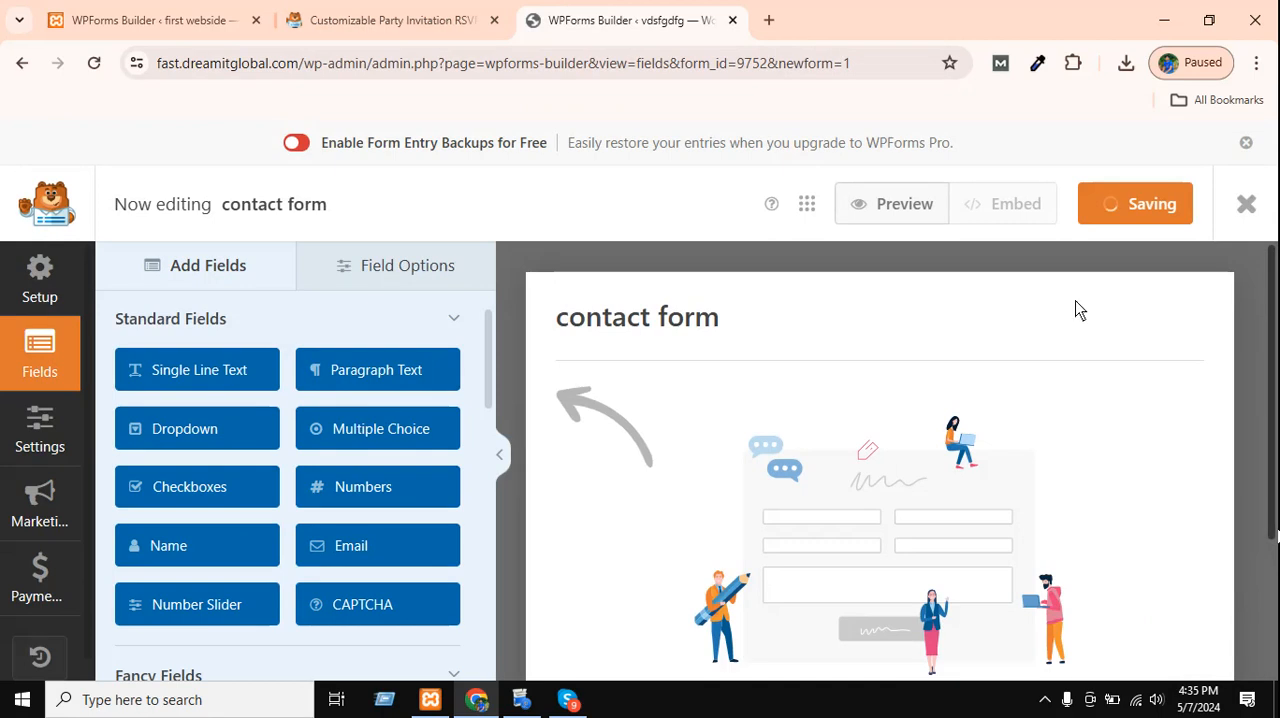
Add a Name field to the empty contact form and look through the form's notification settings.
scroll(237, 394, down, 5)
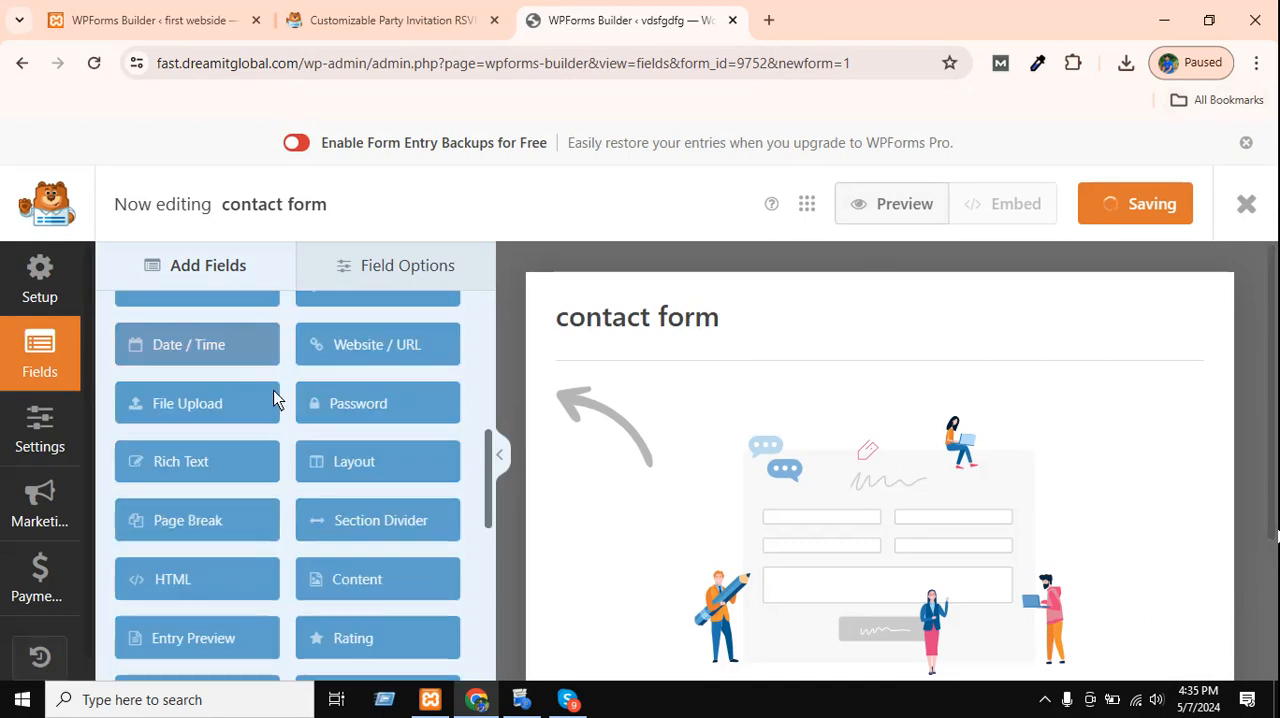
scroll(277, 394, up, 5)
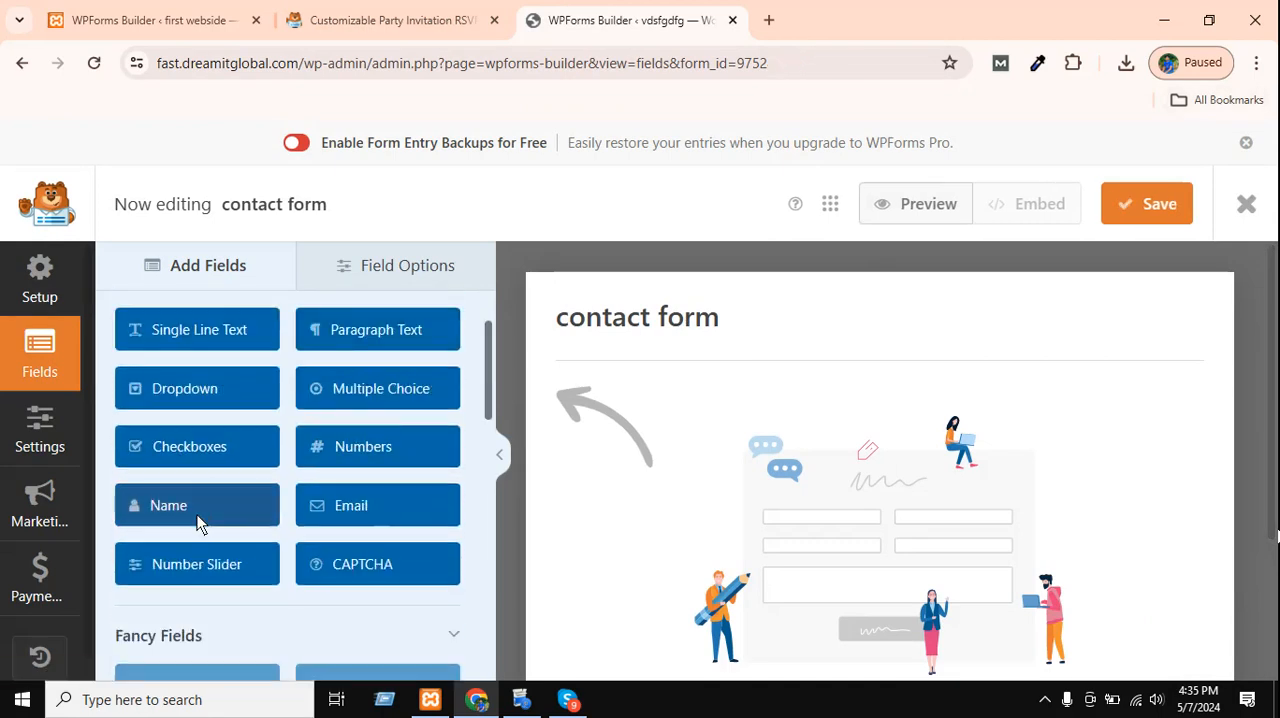
drag(200, 512, 814, 457)
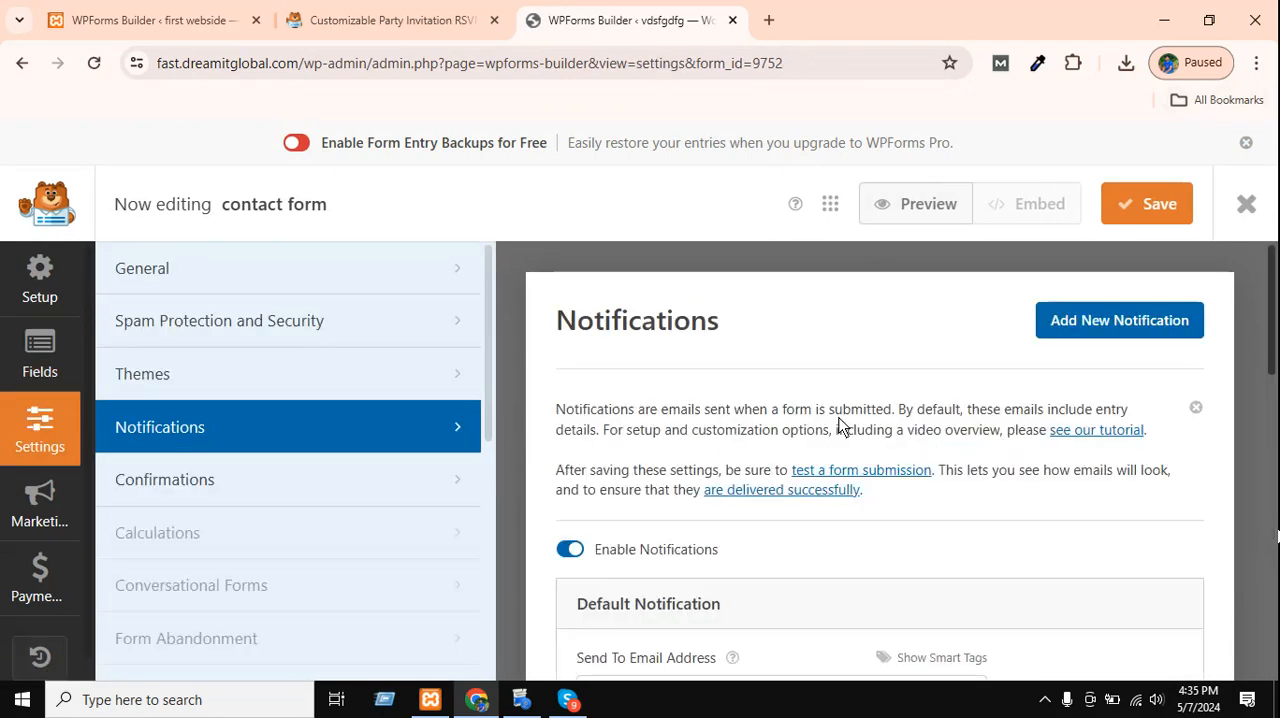
scroll(694, 520, down, 2)
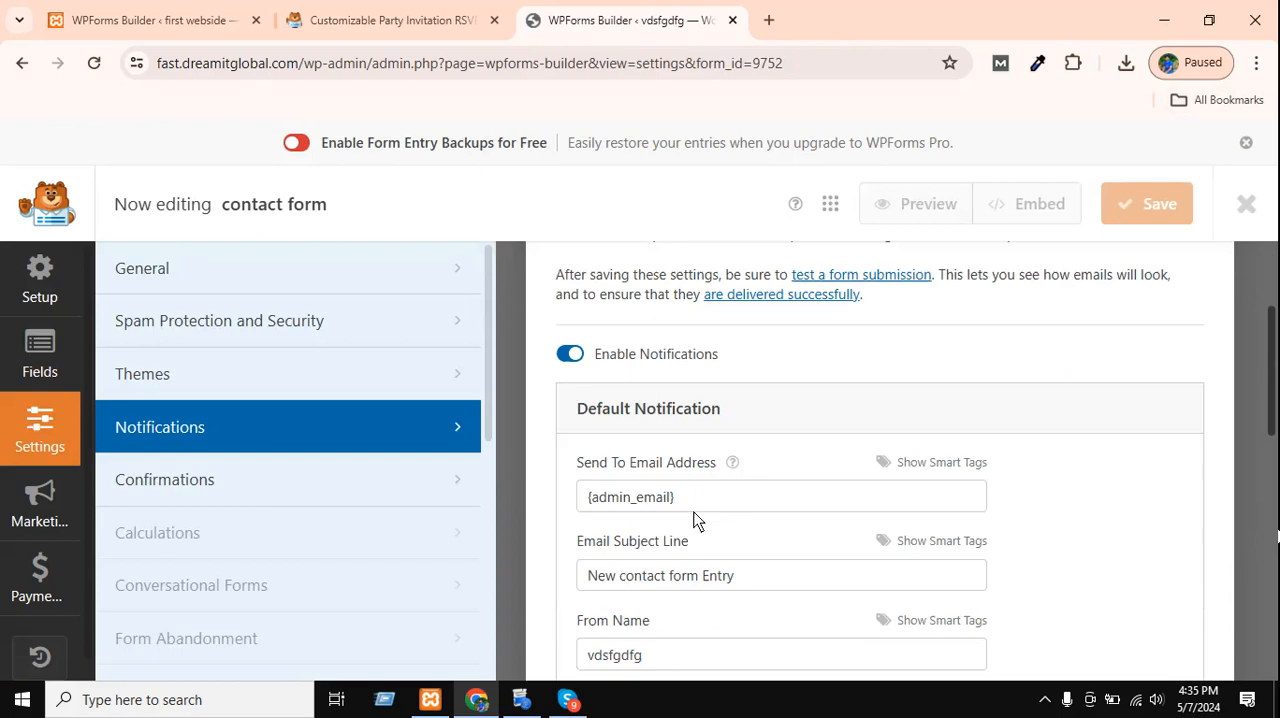
scroll(694, 520, up, 3)
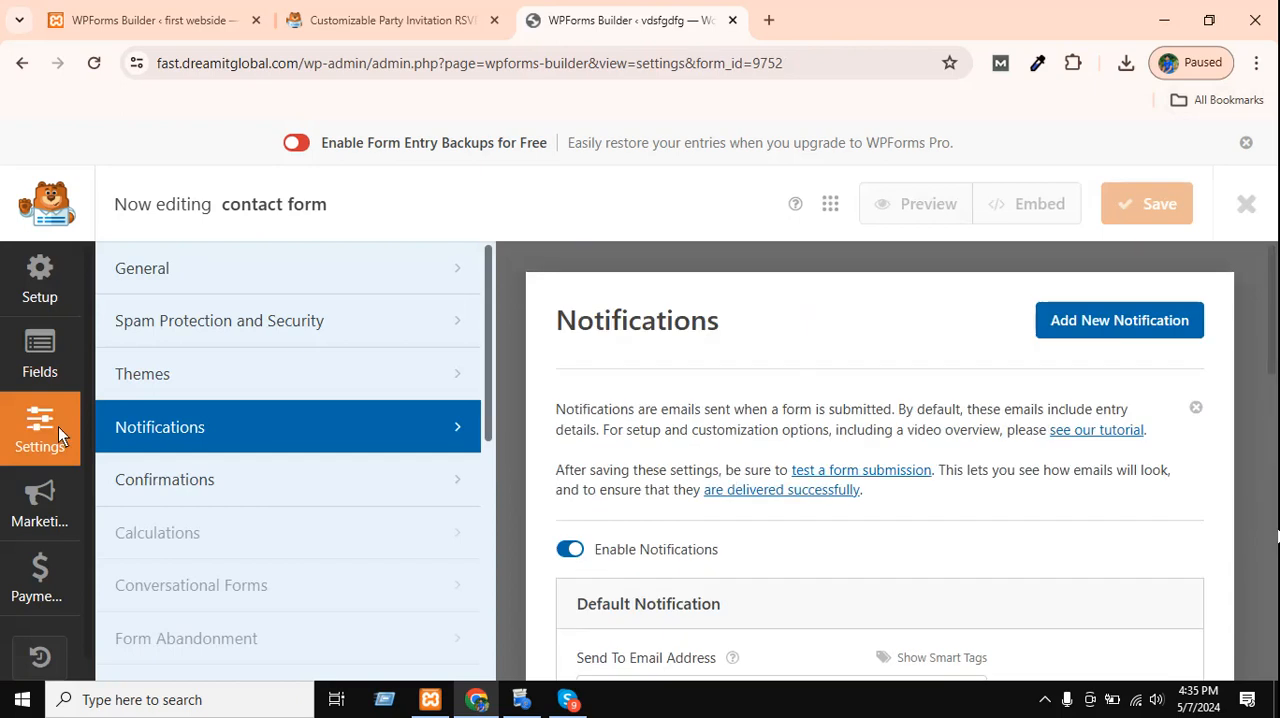
Return to the form's fields and delete the Name field, confirming the deletion.
click(40, 355)
click(890, 400)
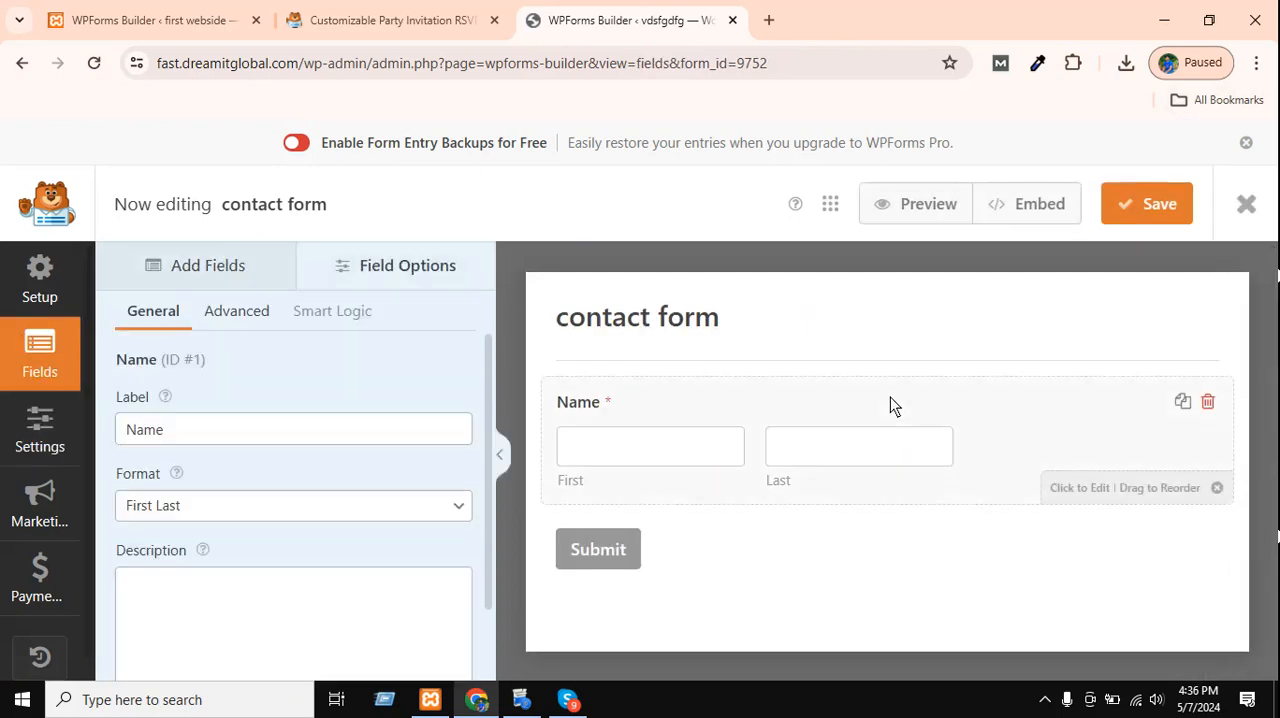
click(1208, 401)
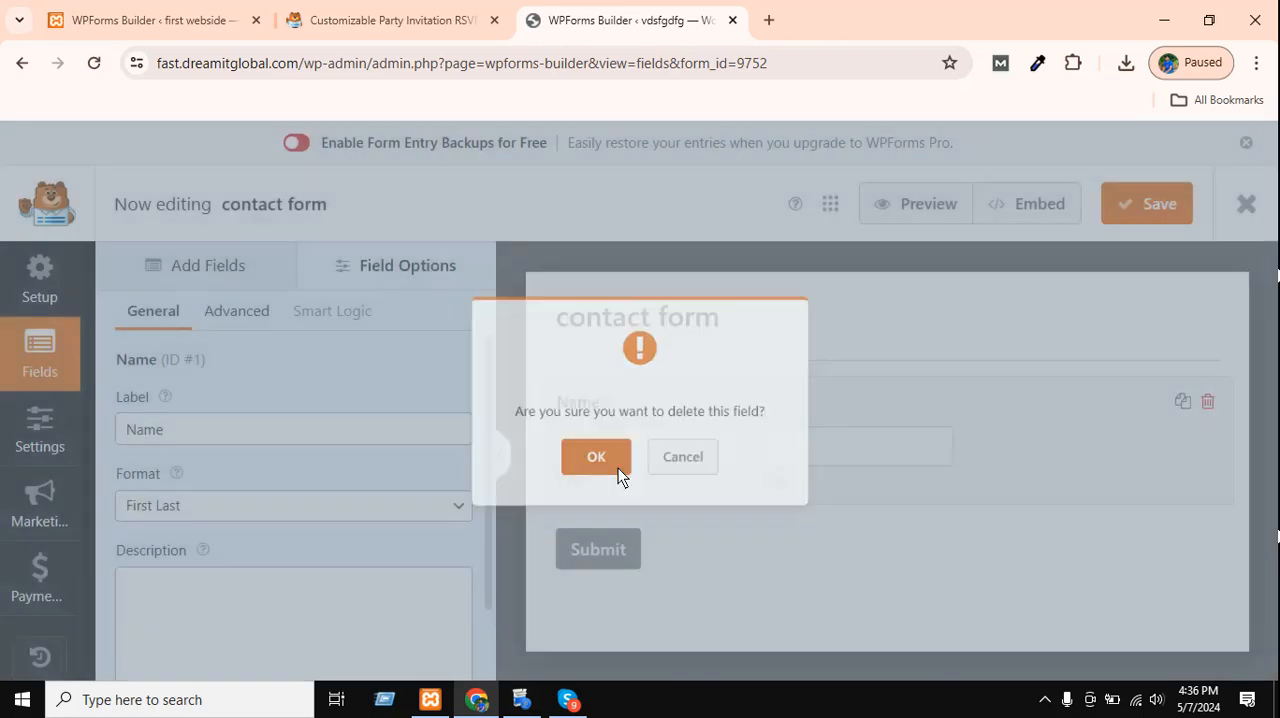
click(618, 468)
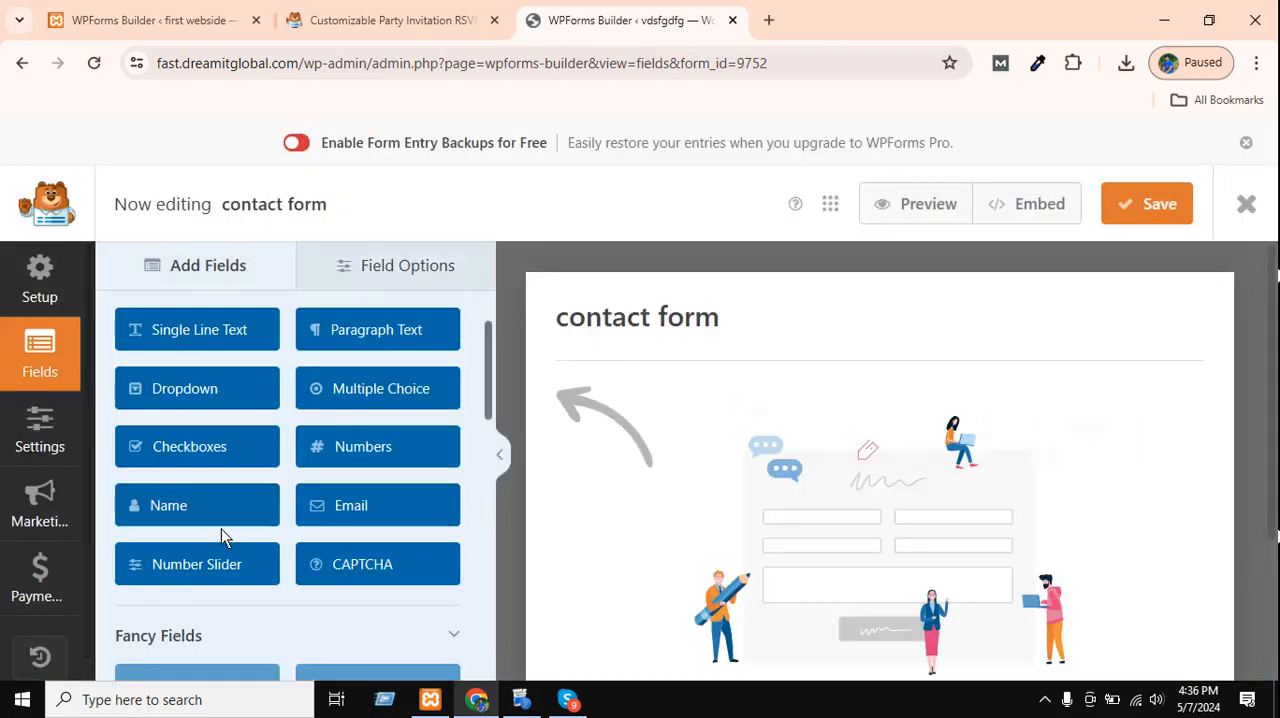
Add a Name field to the empty contact form and set its label to "fgfgf".
drag(200, 505, 820, 418)
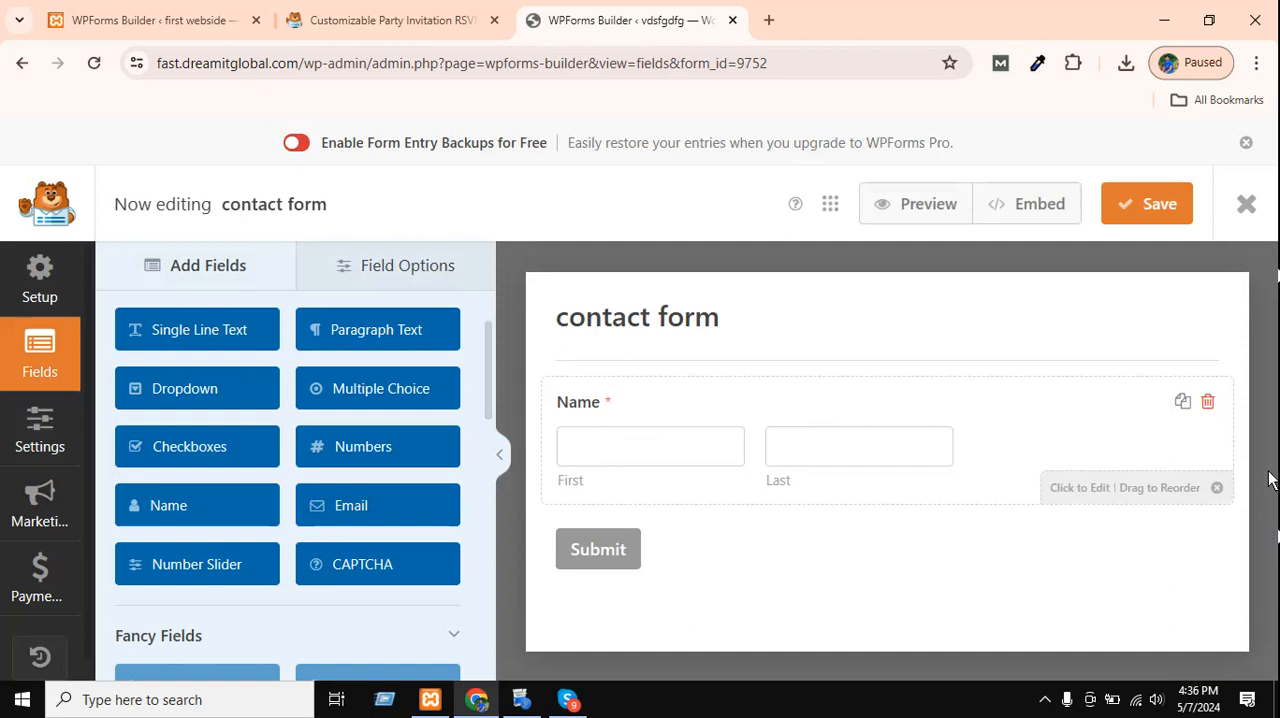
click(1028, 421)
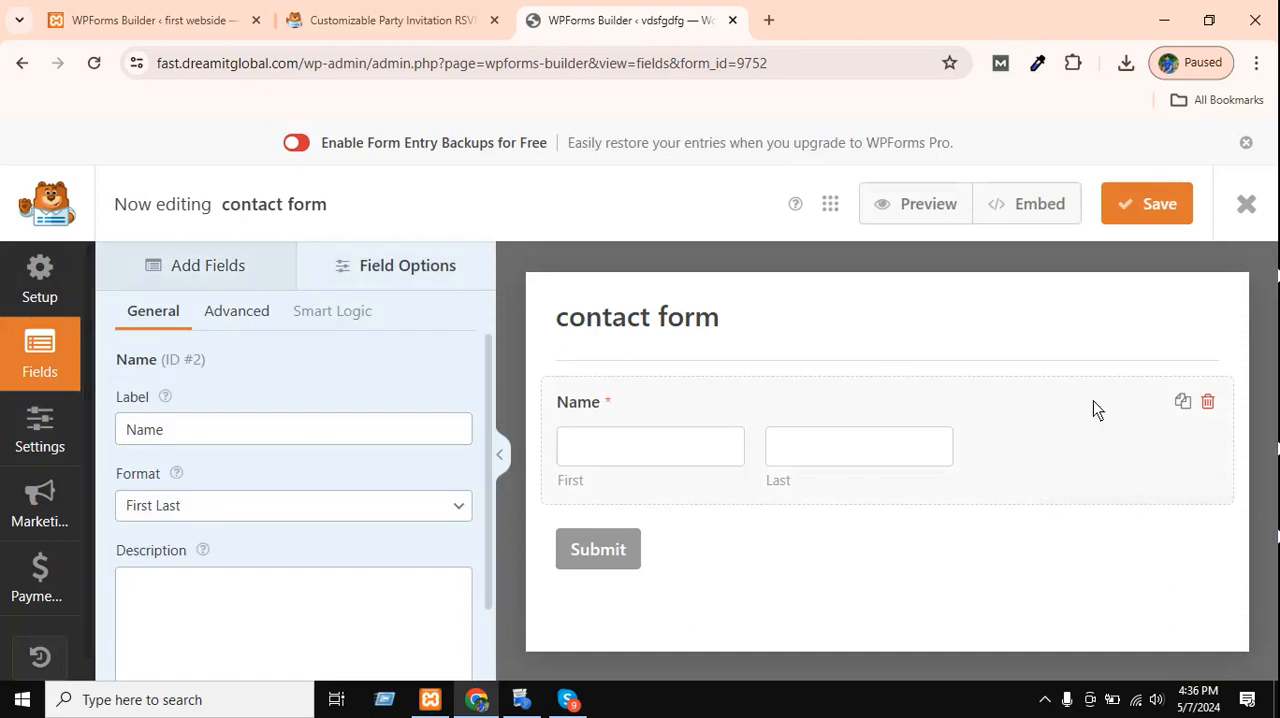
scroll(164, 446, down, 1)
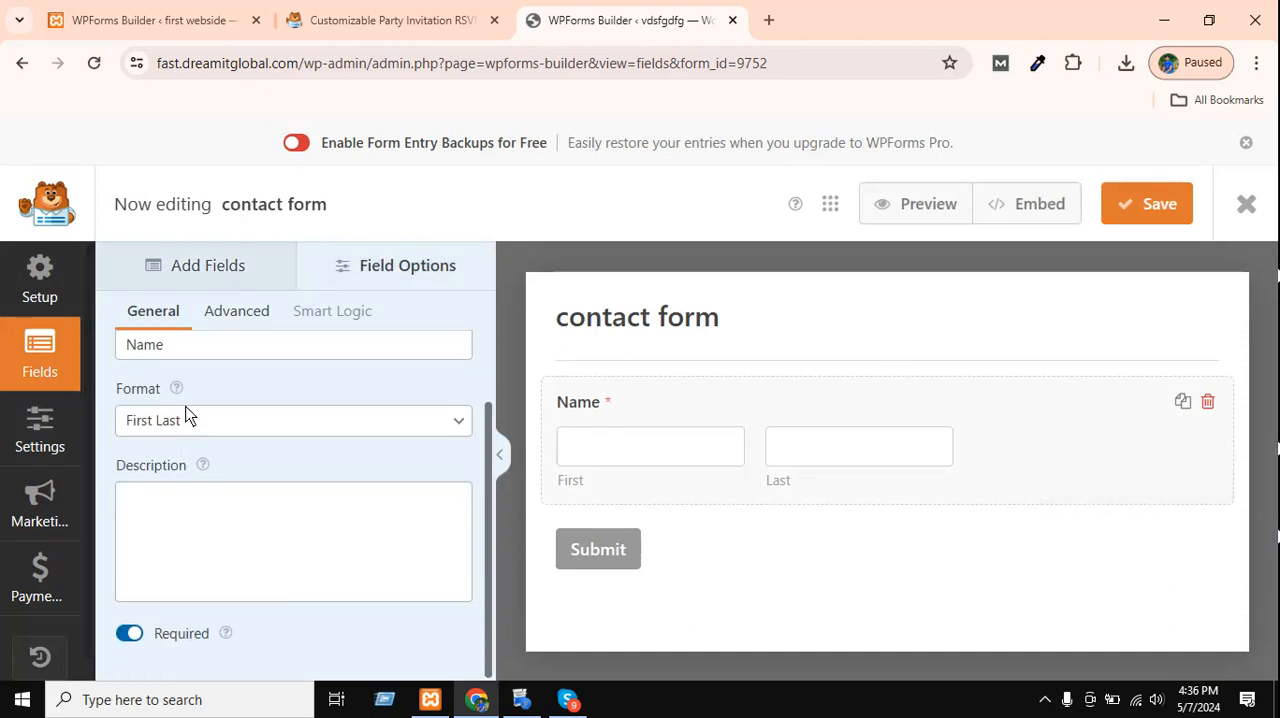
scroll(166, 470, up, 1)
double_click(148, 429)
text(fgfgf)
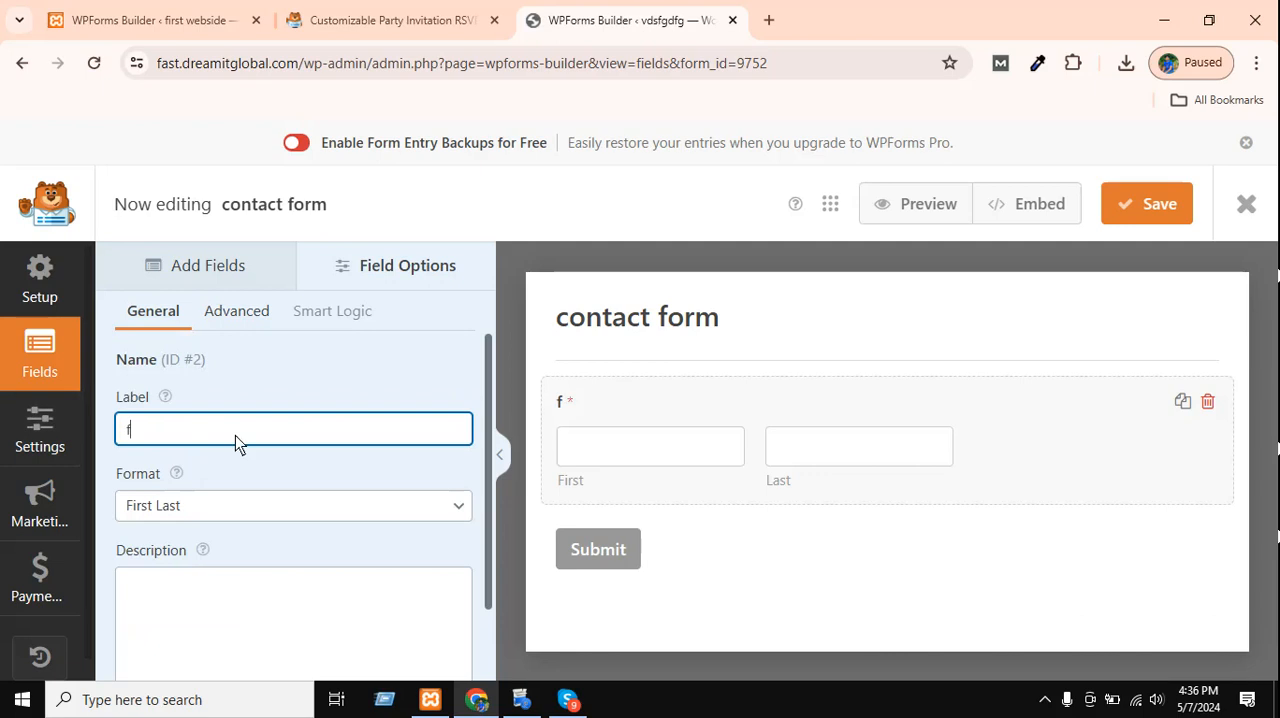
Examine the Name field's format choices and its advanced options, including field size, placeholders and default values.
click(178, 505)
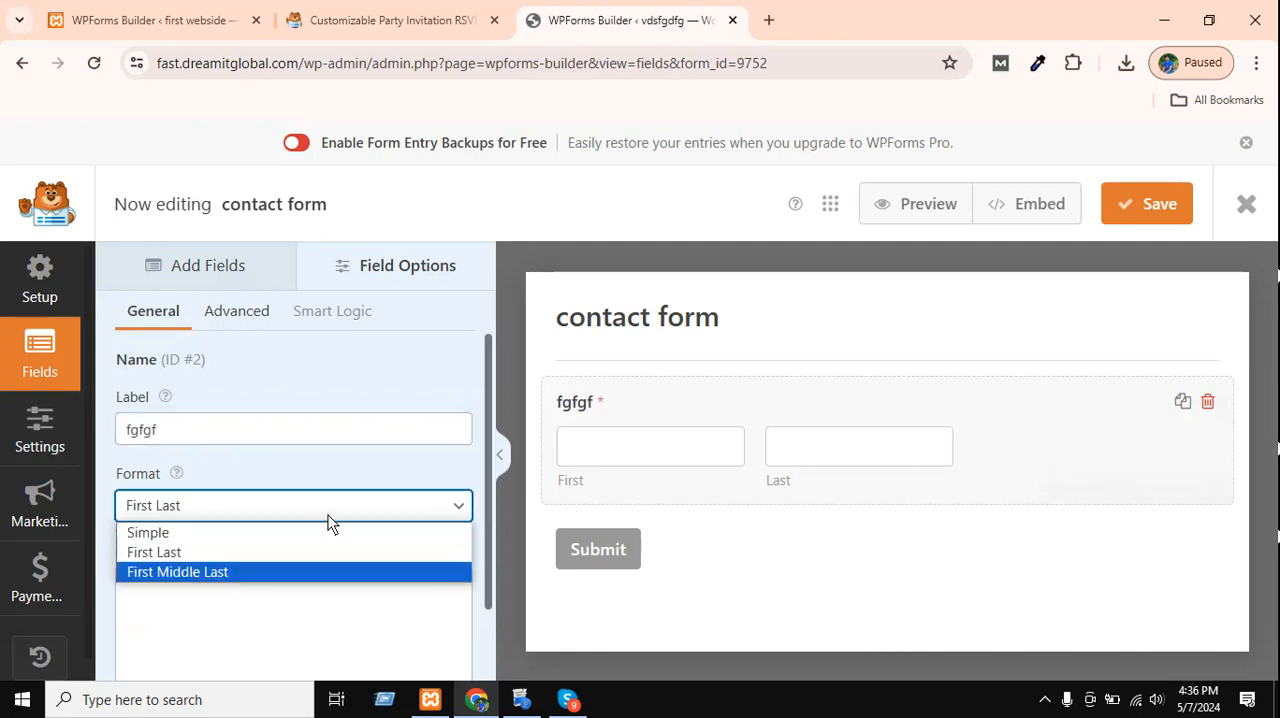
click(253, 515)
scroll(264, 494, down, 1)
scroll(330, 485, up, 1)
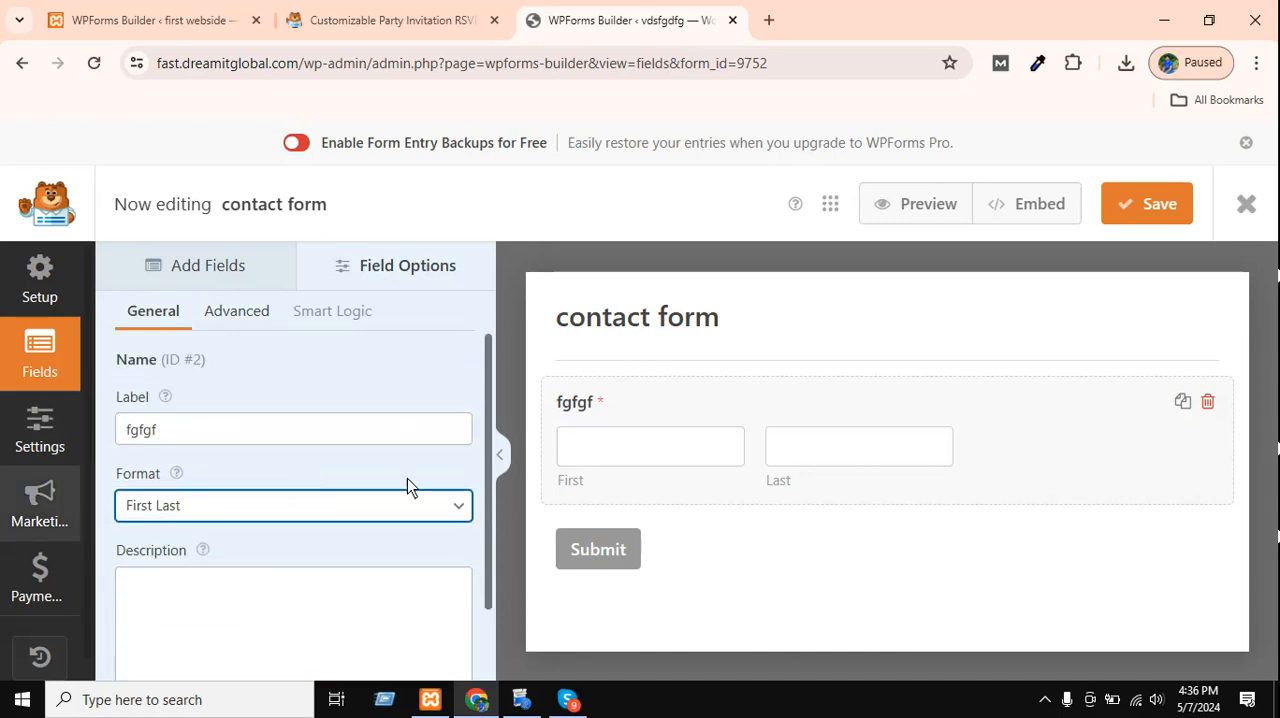
click(243, 318)
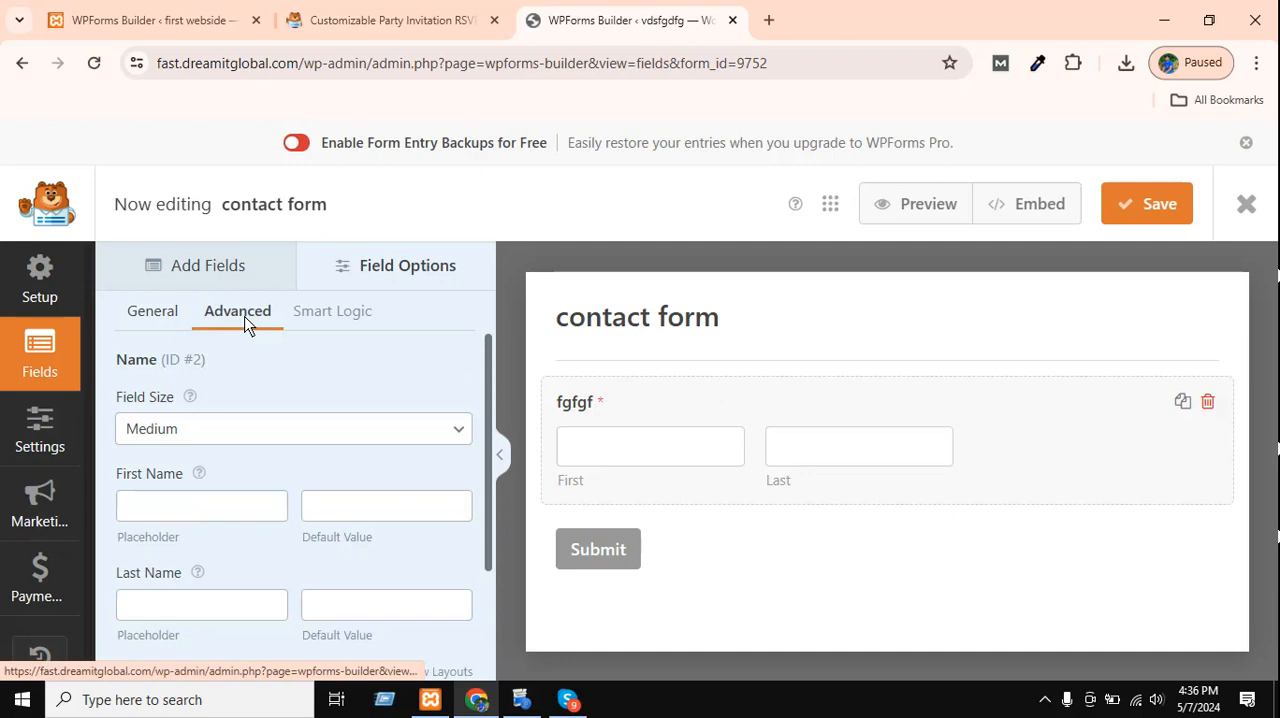
click(138, 314)
click(210, 495)
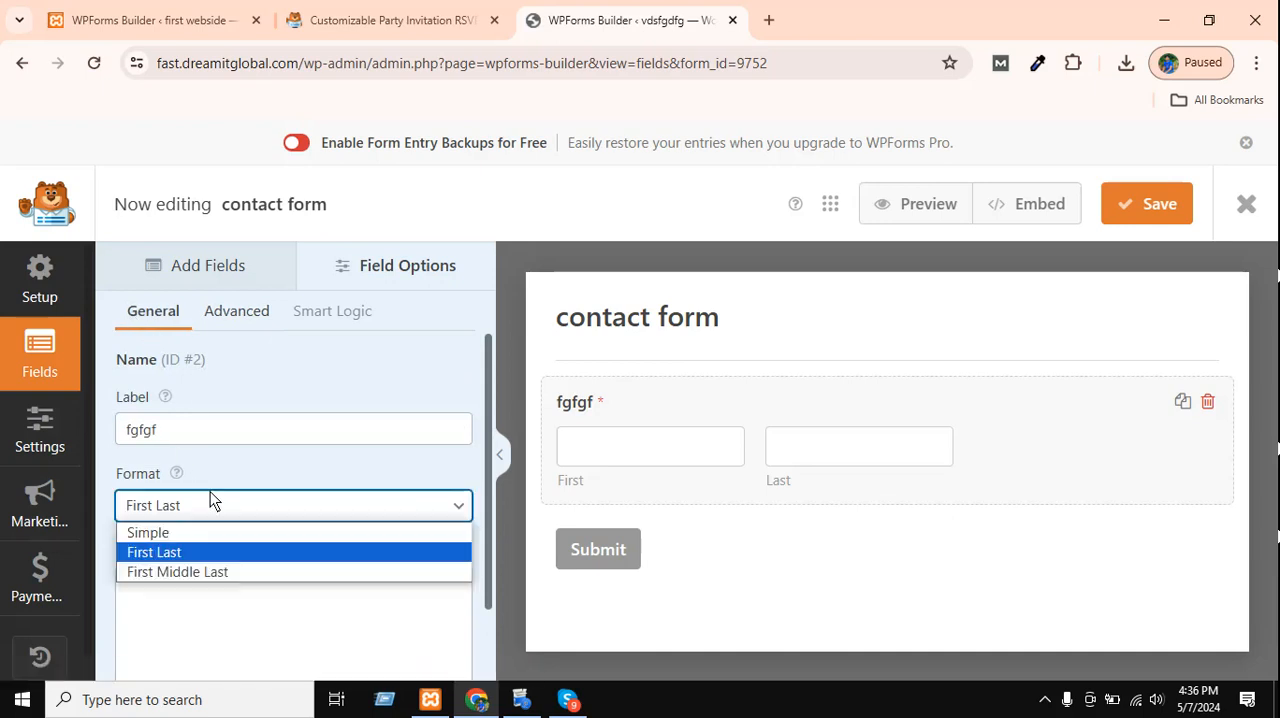
click(237, 307)
click(238, 313)
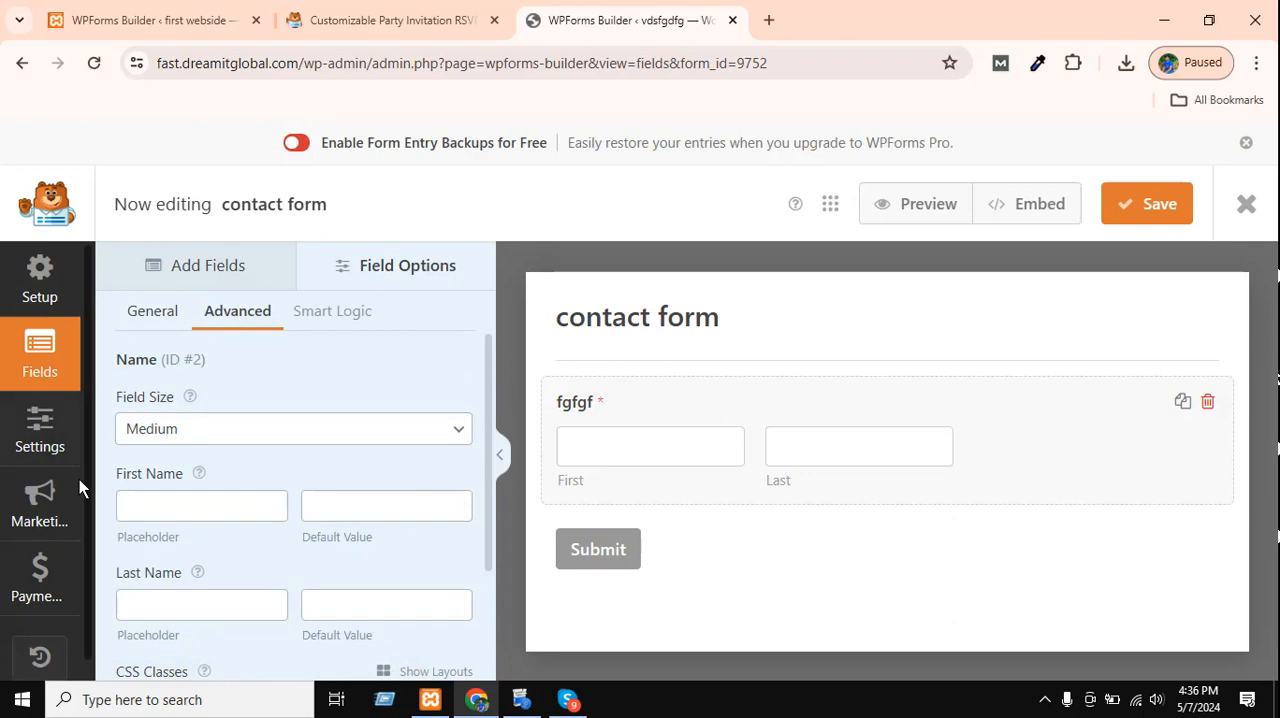
scroll(179, 401, down, 3)
scroll(183, 317, up, 3)
scroll(166, 466, down, 3)
scroll(166, 461, up, 3)
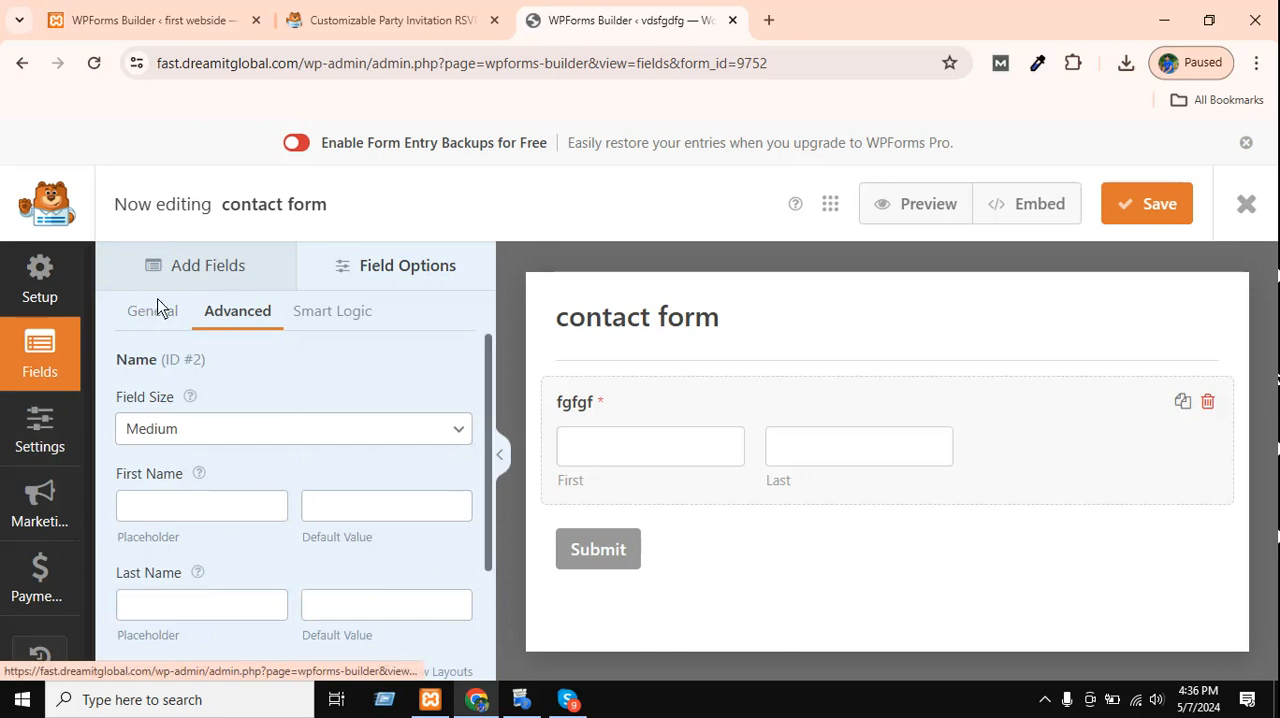
Add a Single Line Text field to the form above the "fgfgf" name field.
click(179, 276)
scroll(209, 505, up, 1)
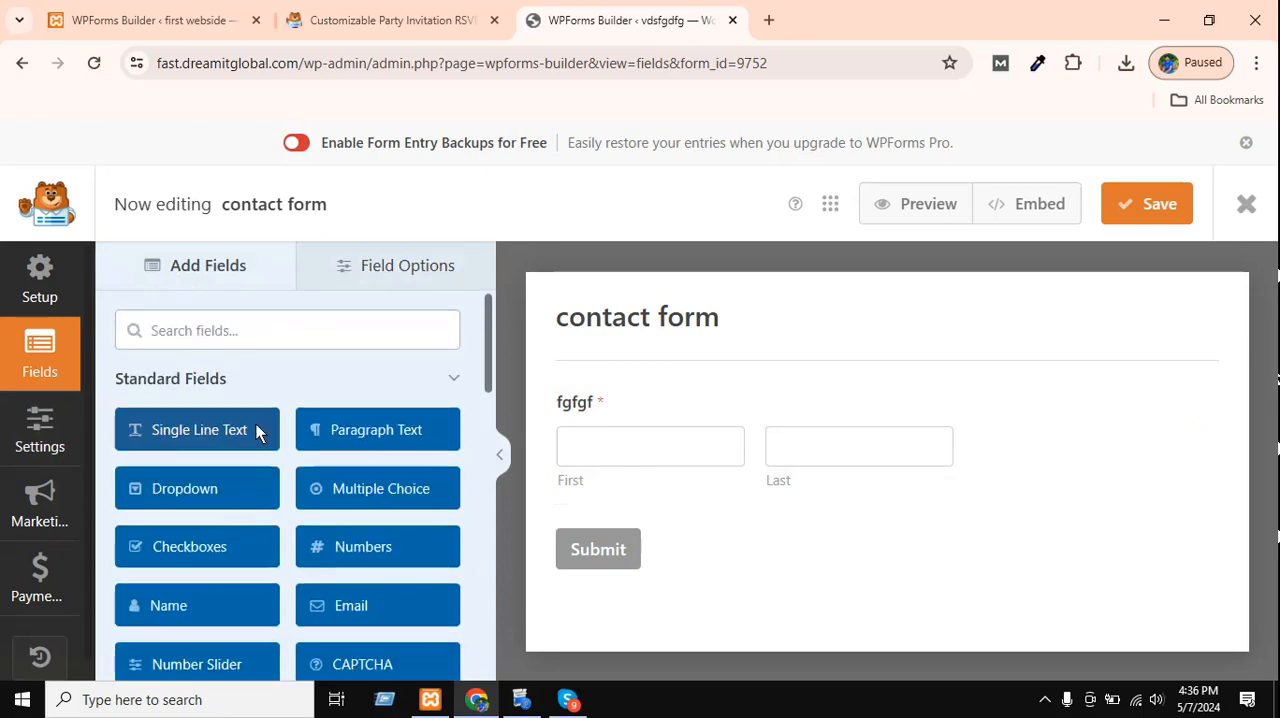
drag(171, 449, 742, 453)
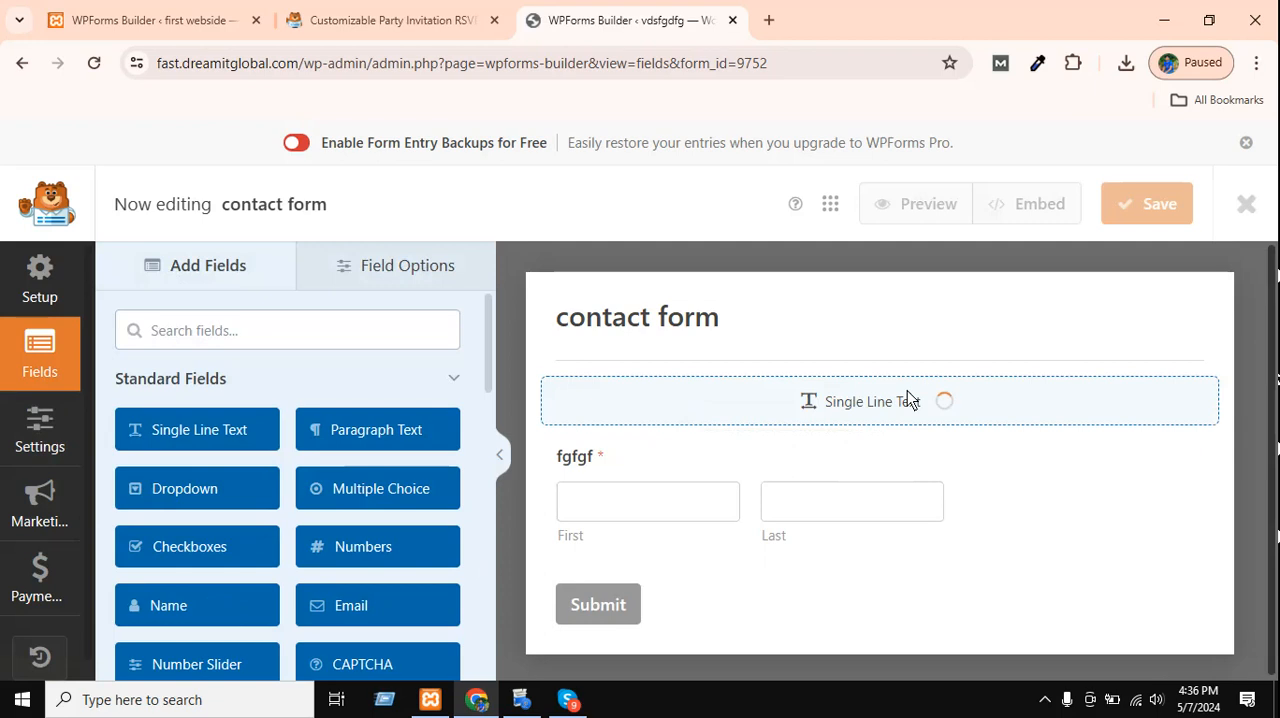
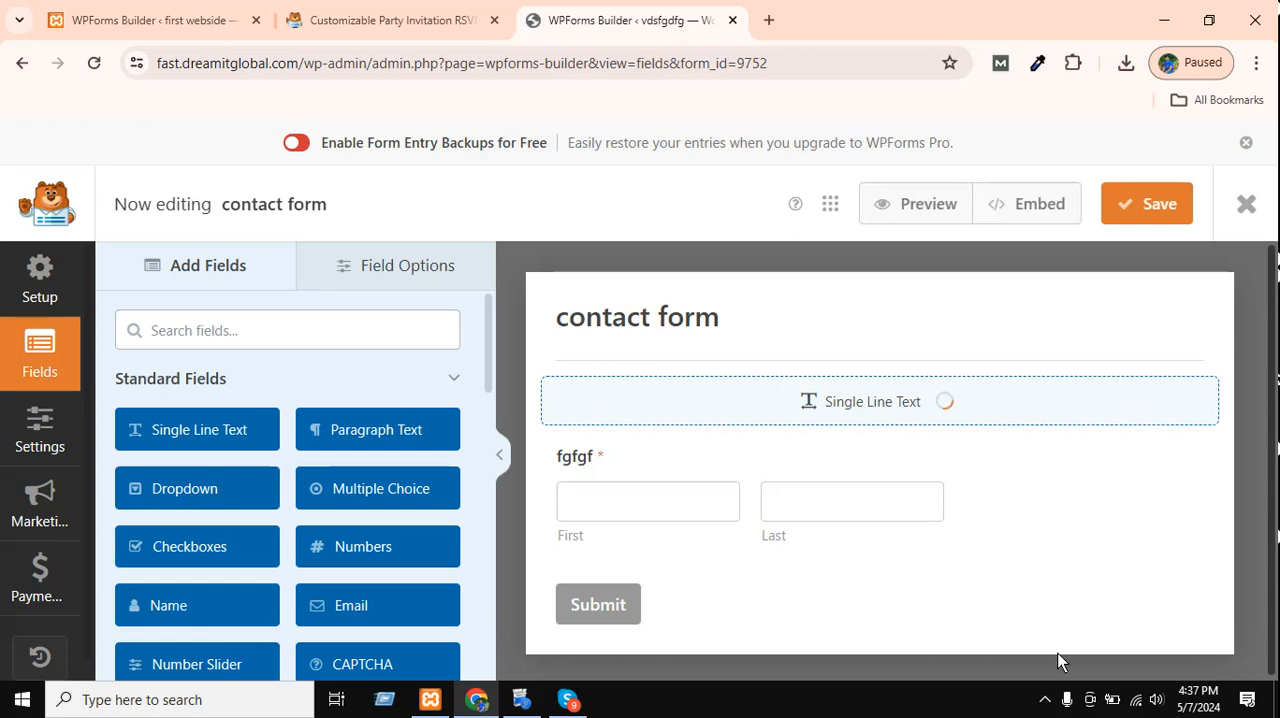
click(1044, 700)
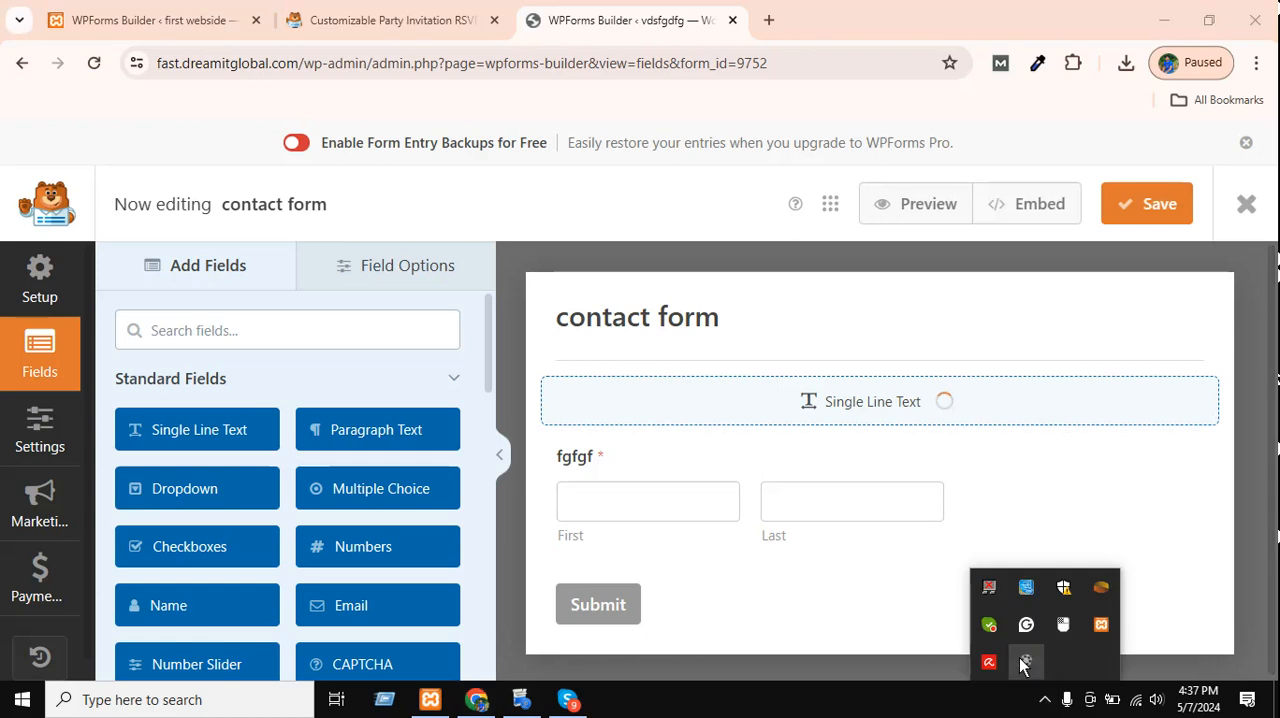
click(1026, 661)
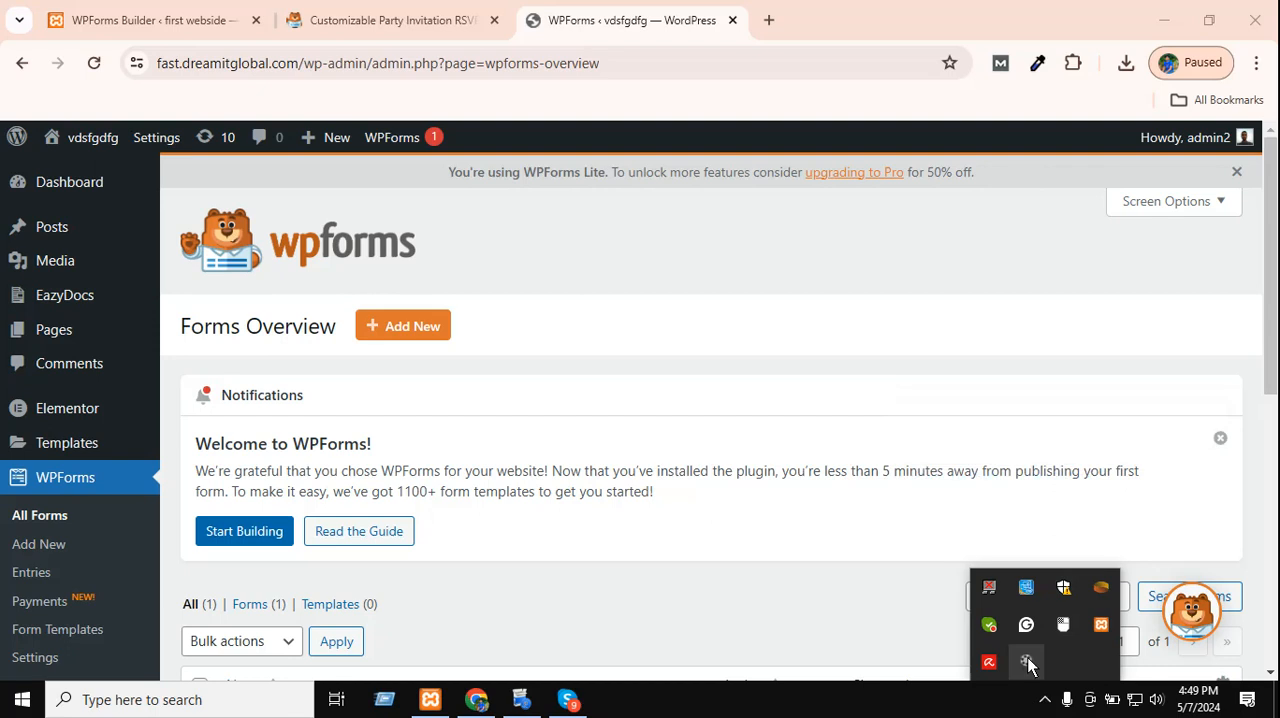
click(1026, 661)
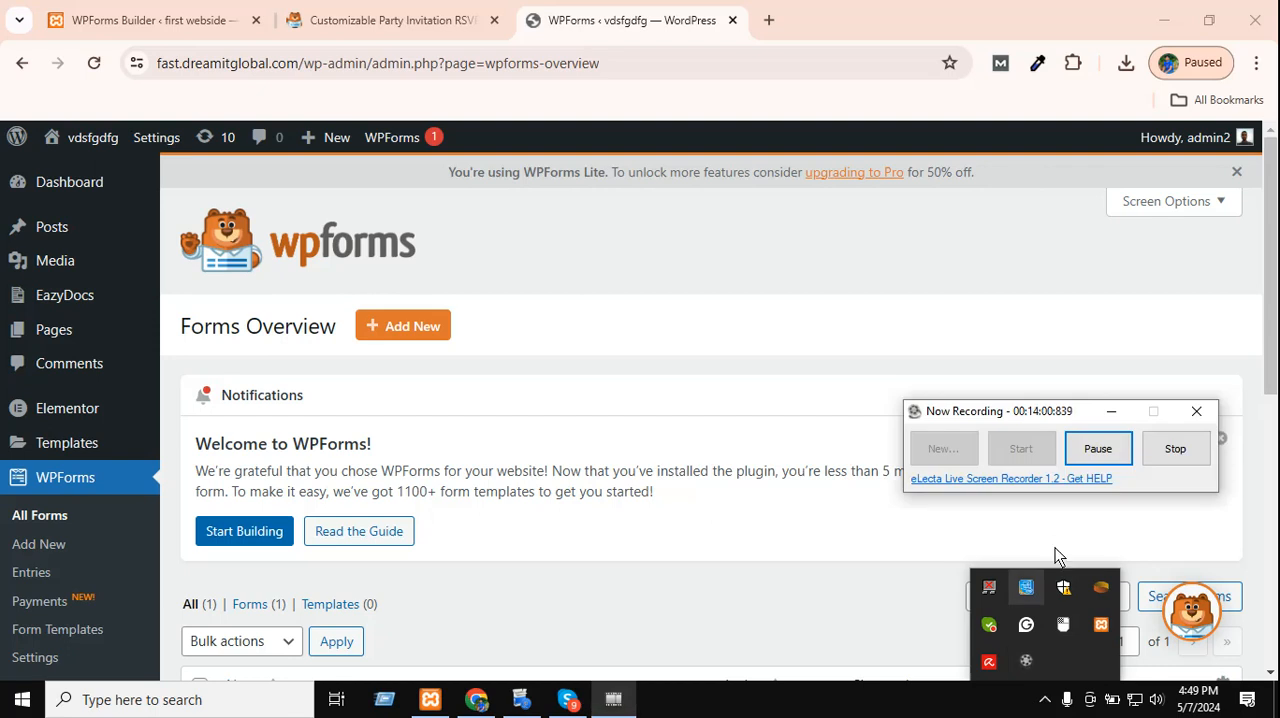
click(1112, 414)
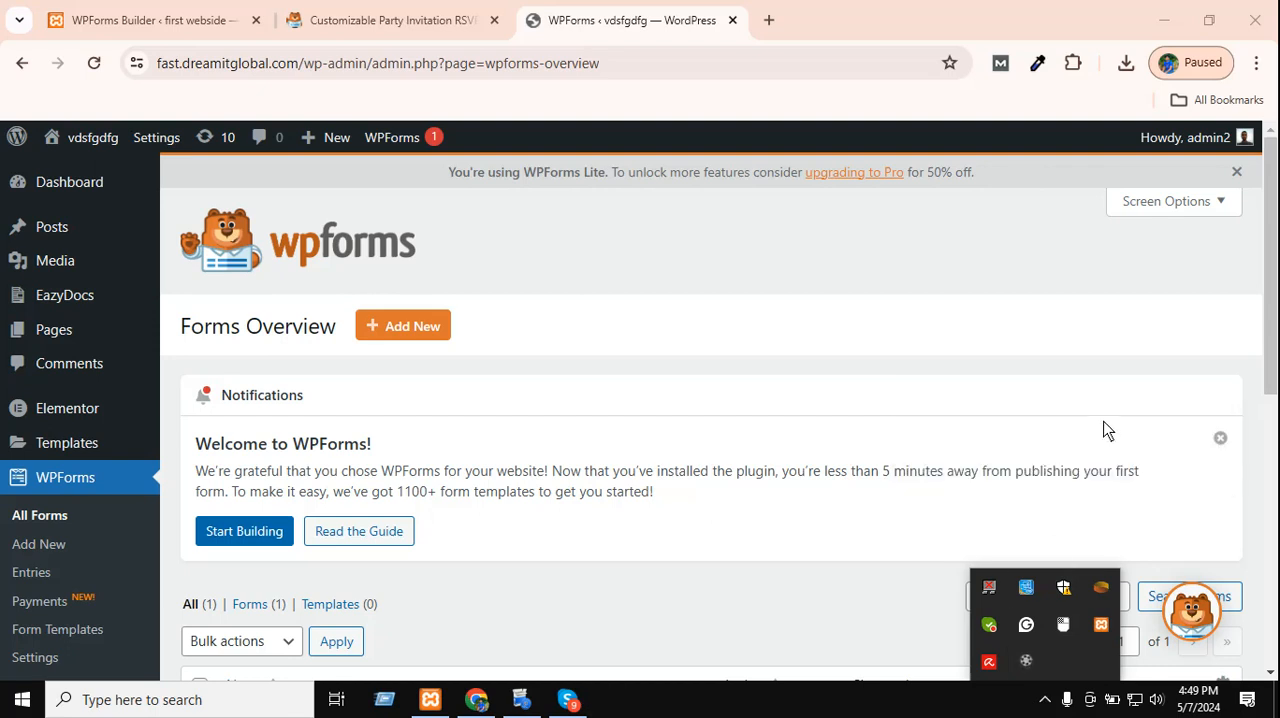
Dismiss the welcome notification on the forms overview and copy the contact form's shortcode.
click(1221, 440)
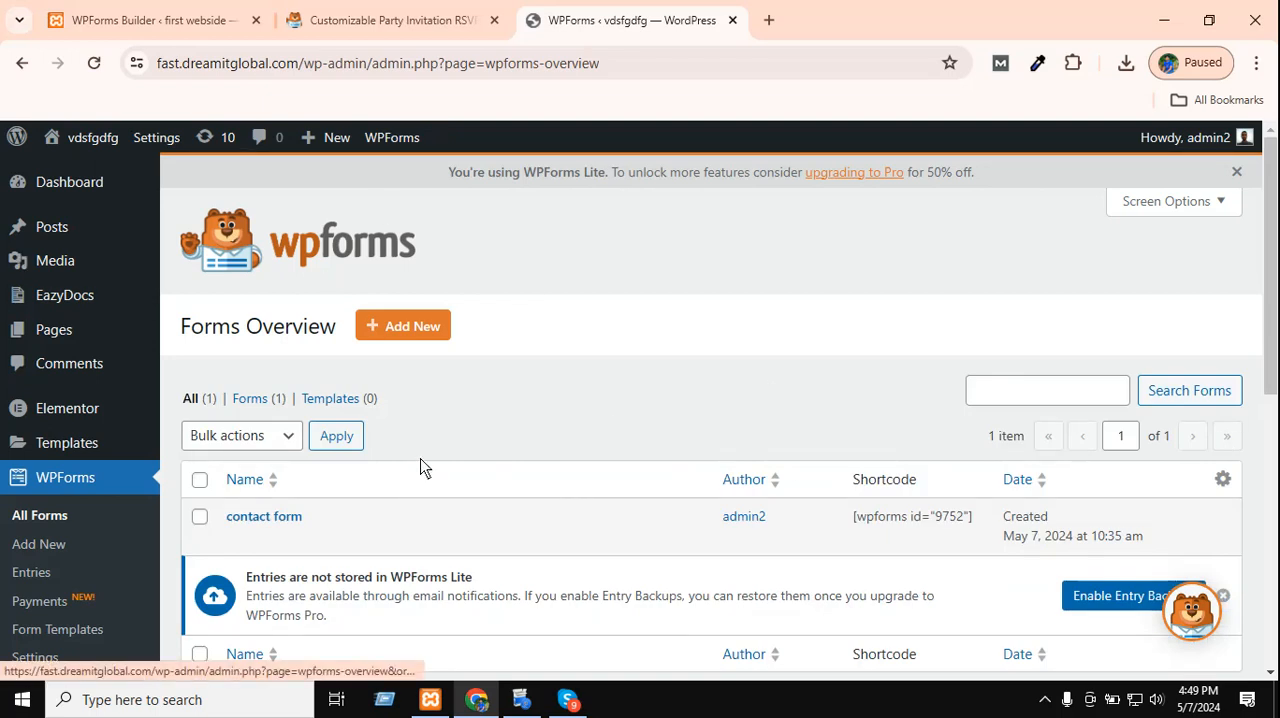
scroll(425, 462, down, 2)
scroll(461, 418, up, 2)
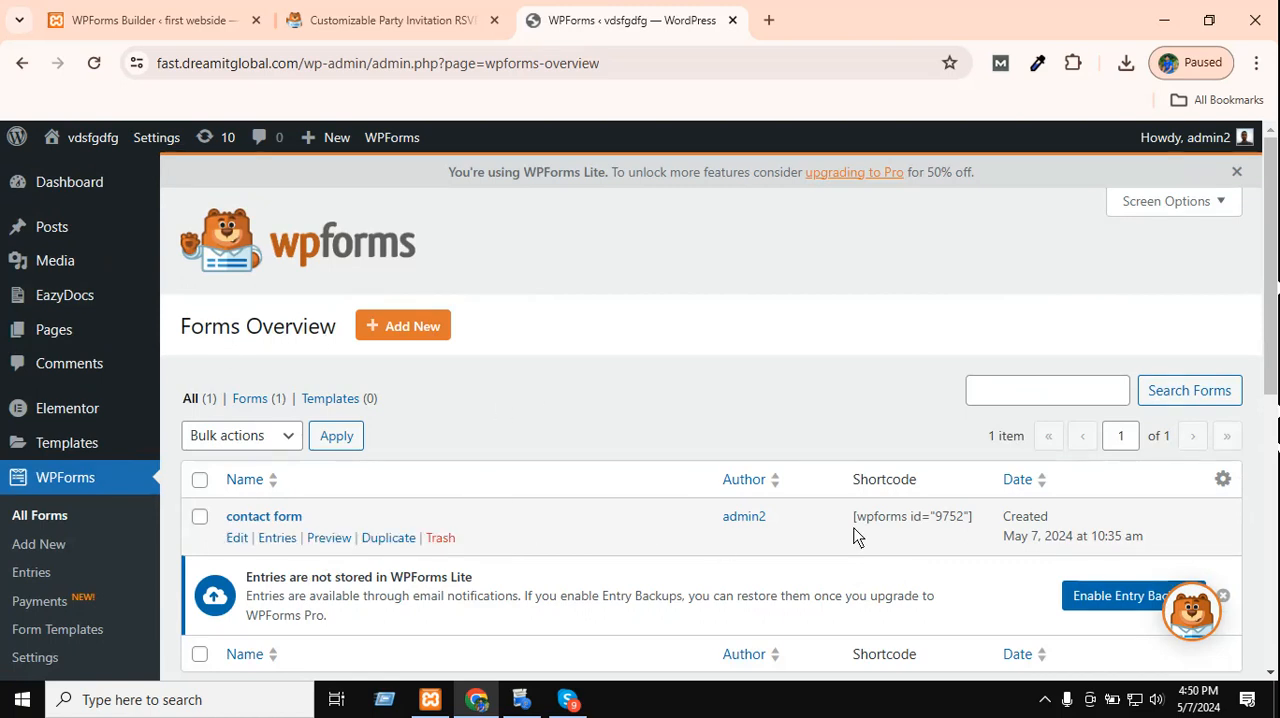
double_click(889, 528)
click(884, 530)
triple_click(884, 530)
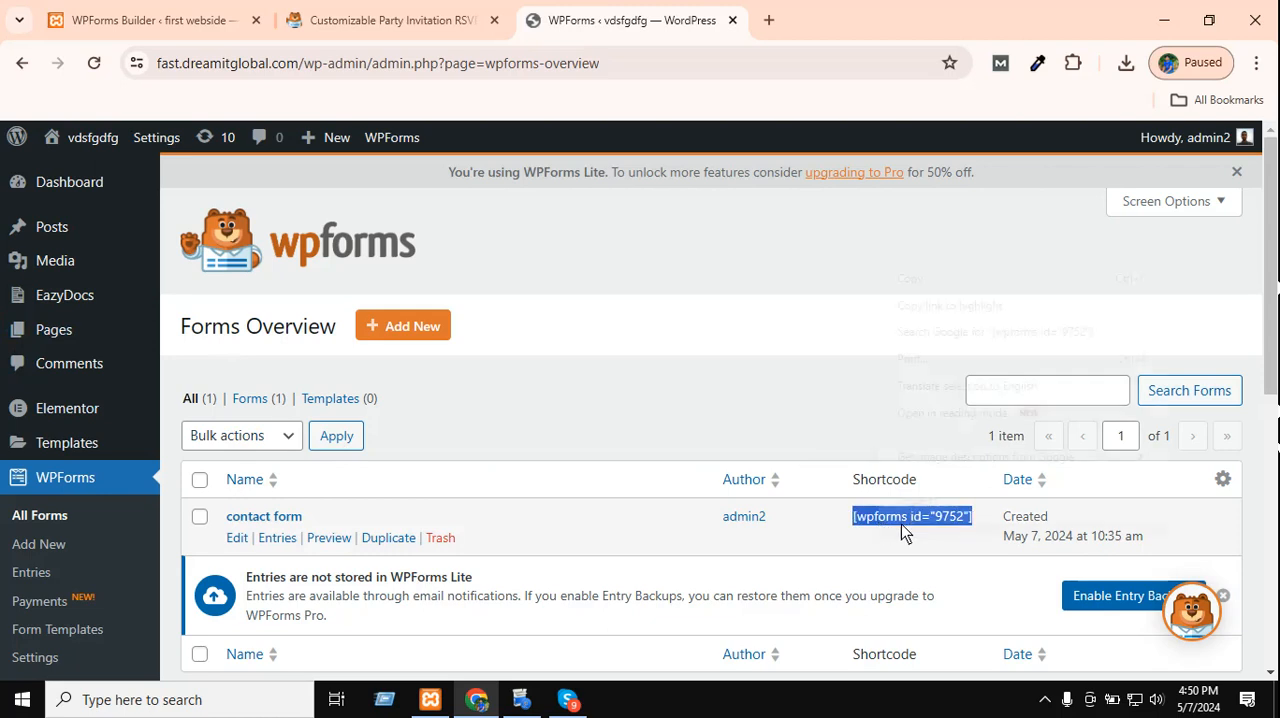
right_click(878, 522)
click(940, 277)
click(561, 217)
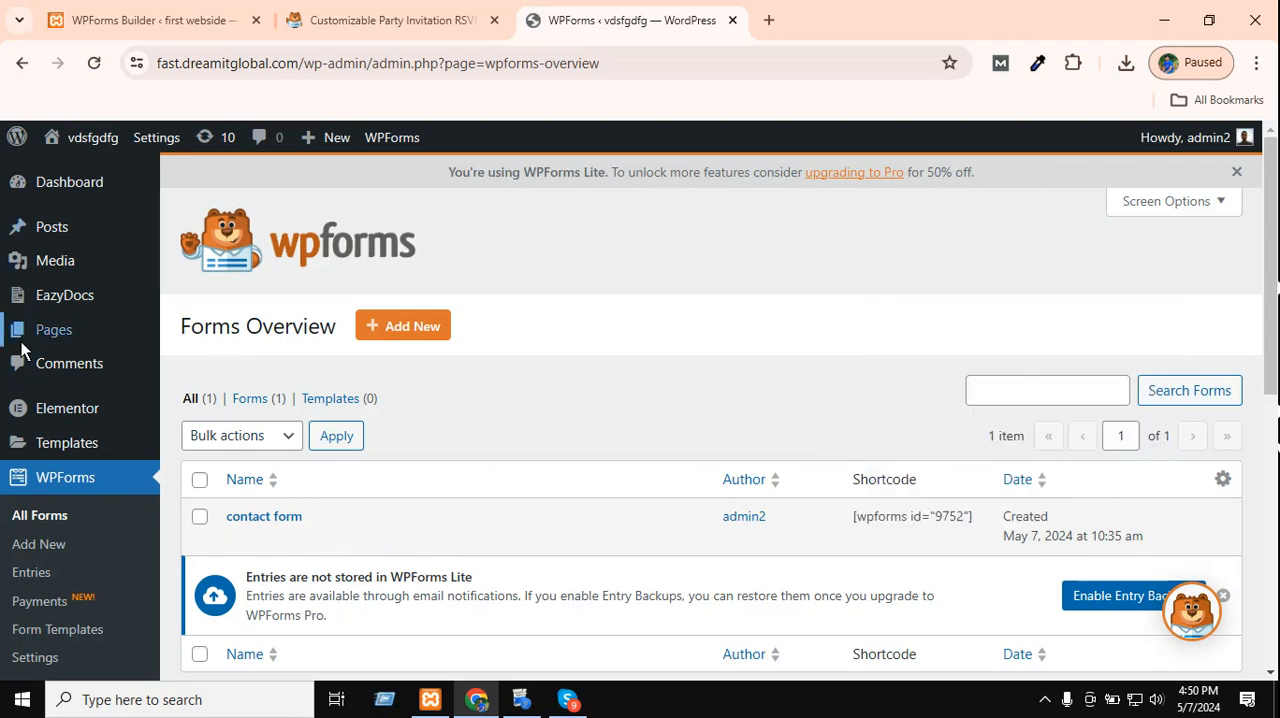
Create a new WordPress page and title it "Contact".
mouse_move(43, 335)
click(234, 337)
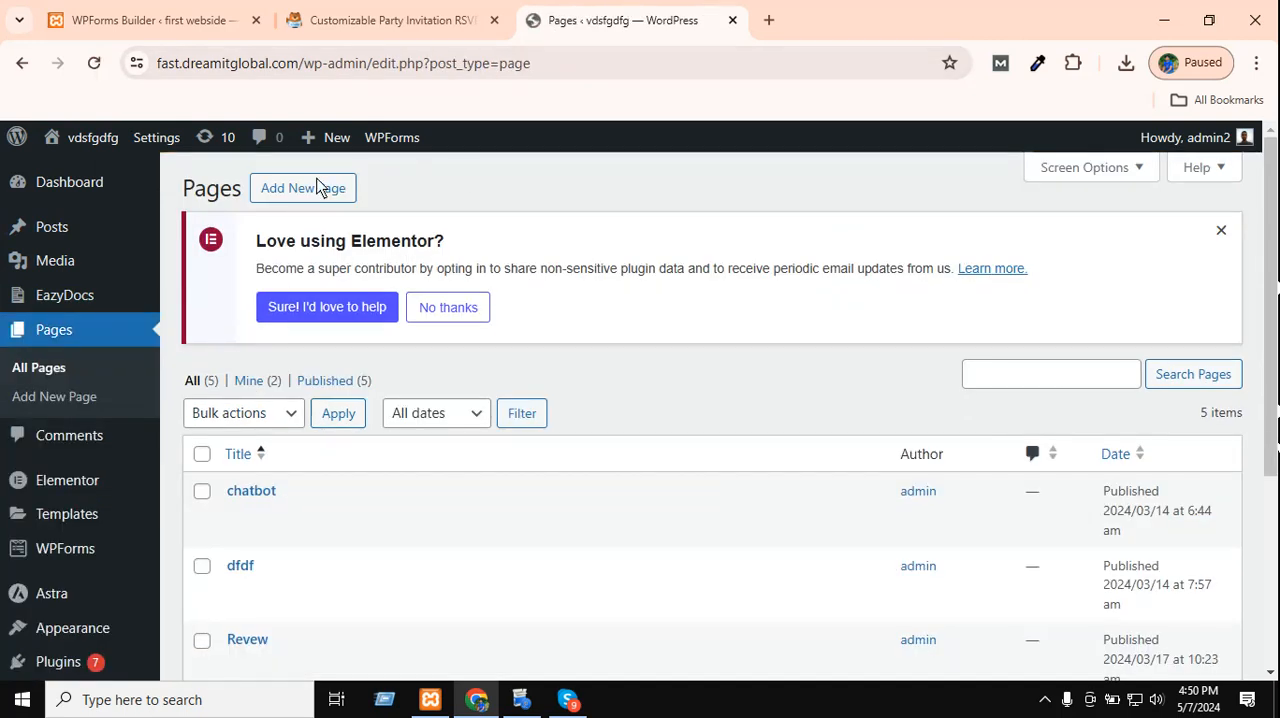
click(318, 189)
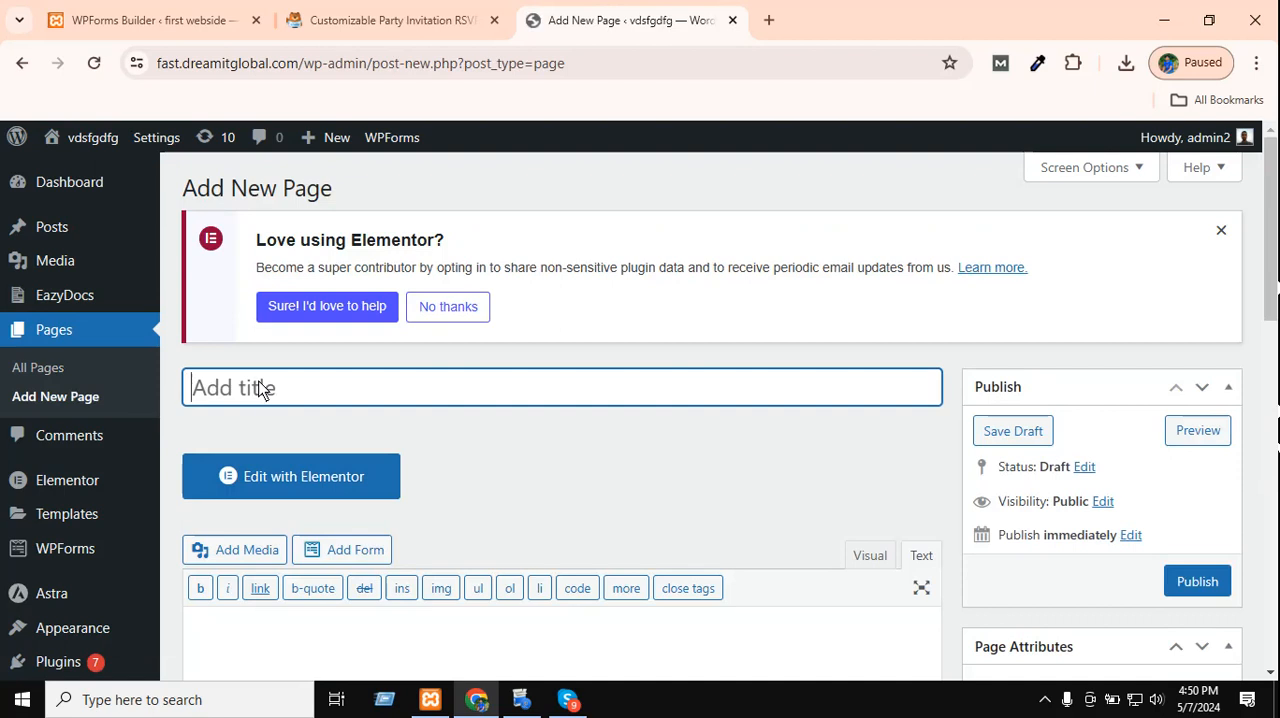
text(Co)
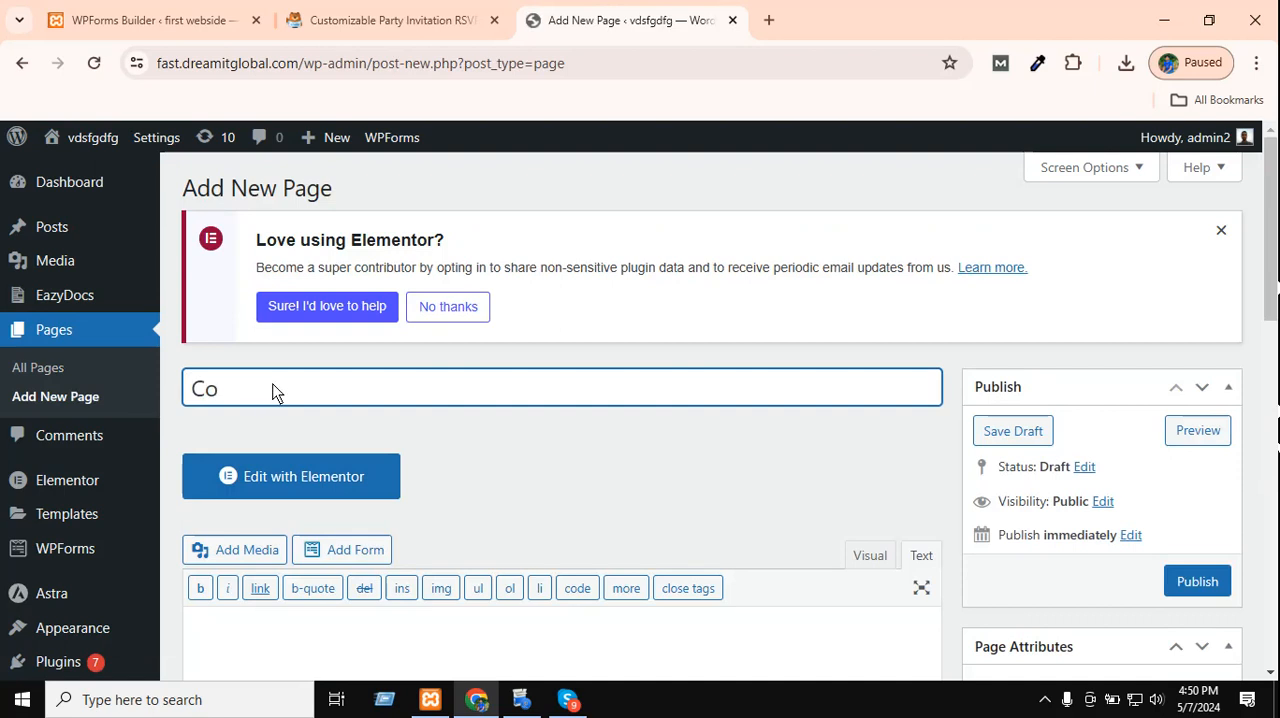
text(bntact)
scroll(757, 583, down, 3)
scroll(829, 400, up, 2)
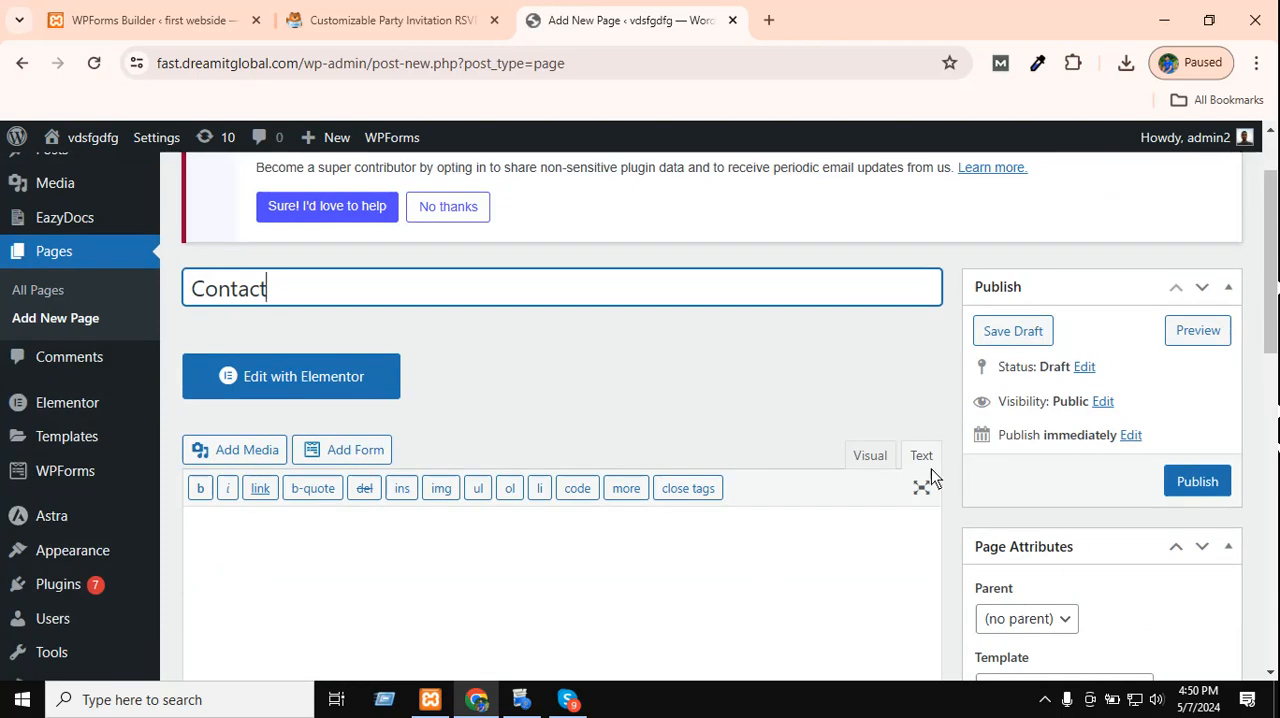
Insert the copied shortcode [wpforms id="9752"] as the Contact page's content and publish the page.
click(825, 545)
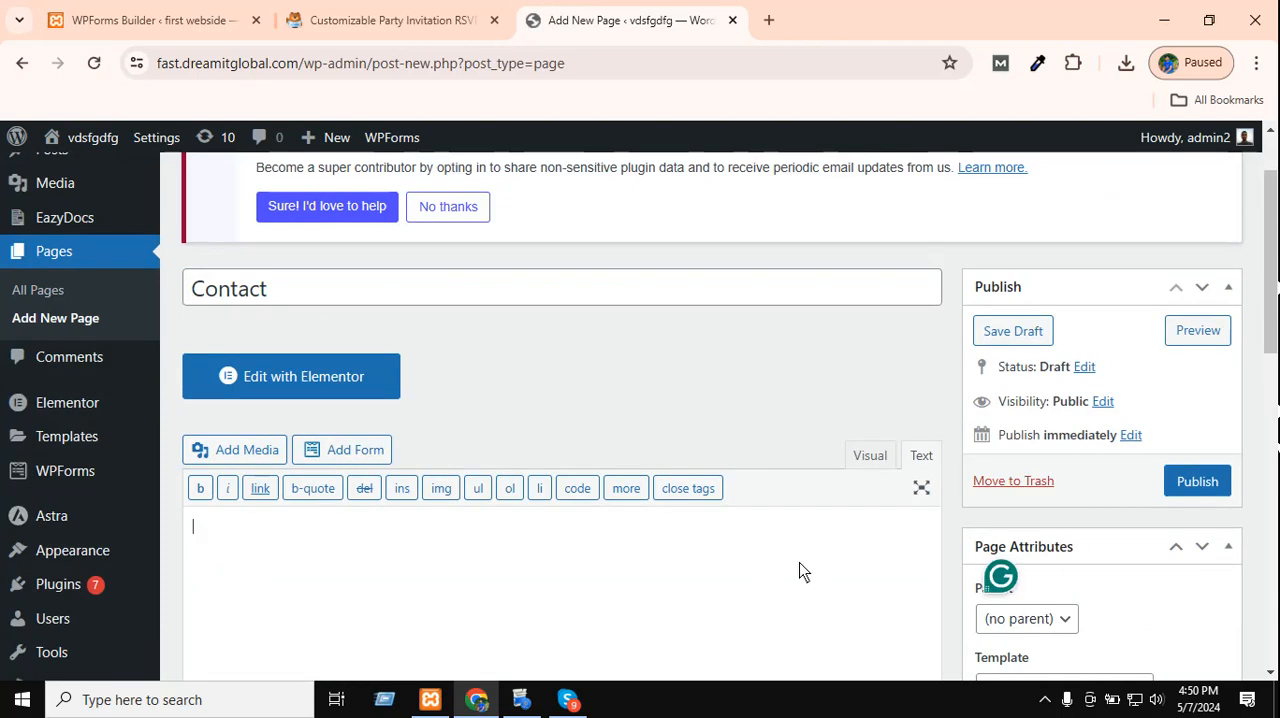
text({P})
key(ctrl+a)
key(ctrl+v)
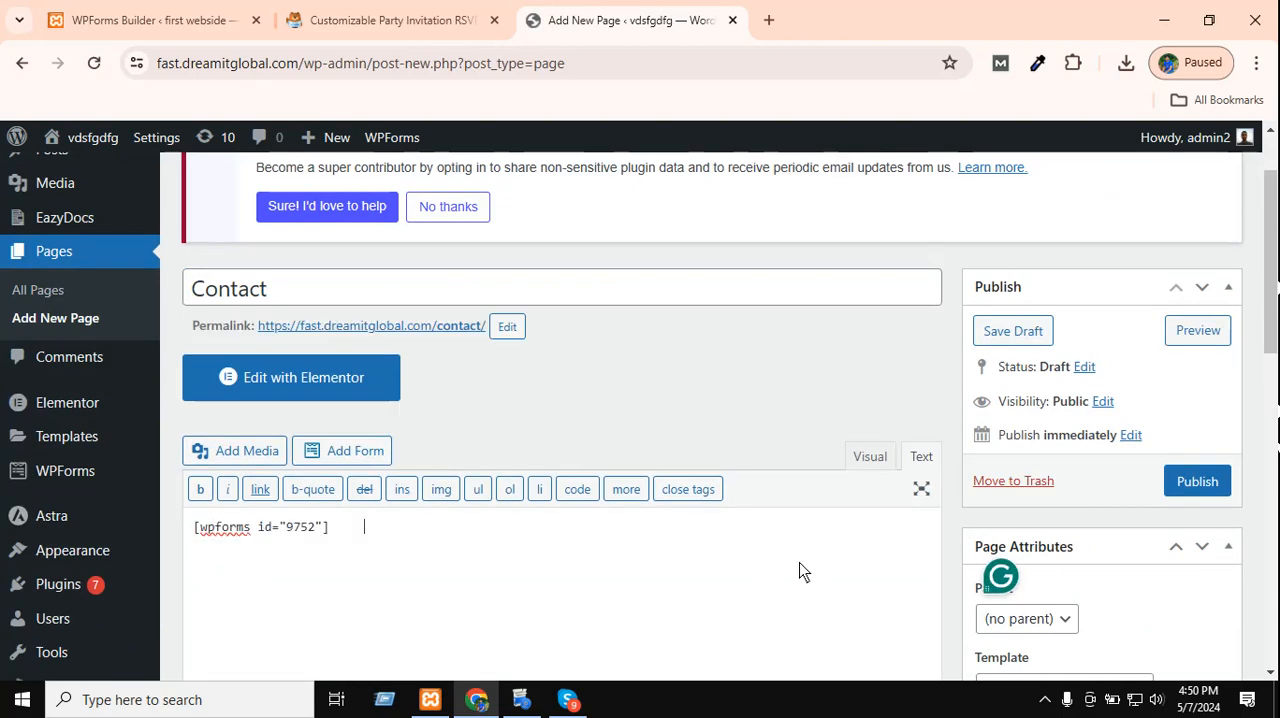
click(1195, 481)
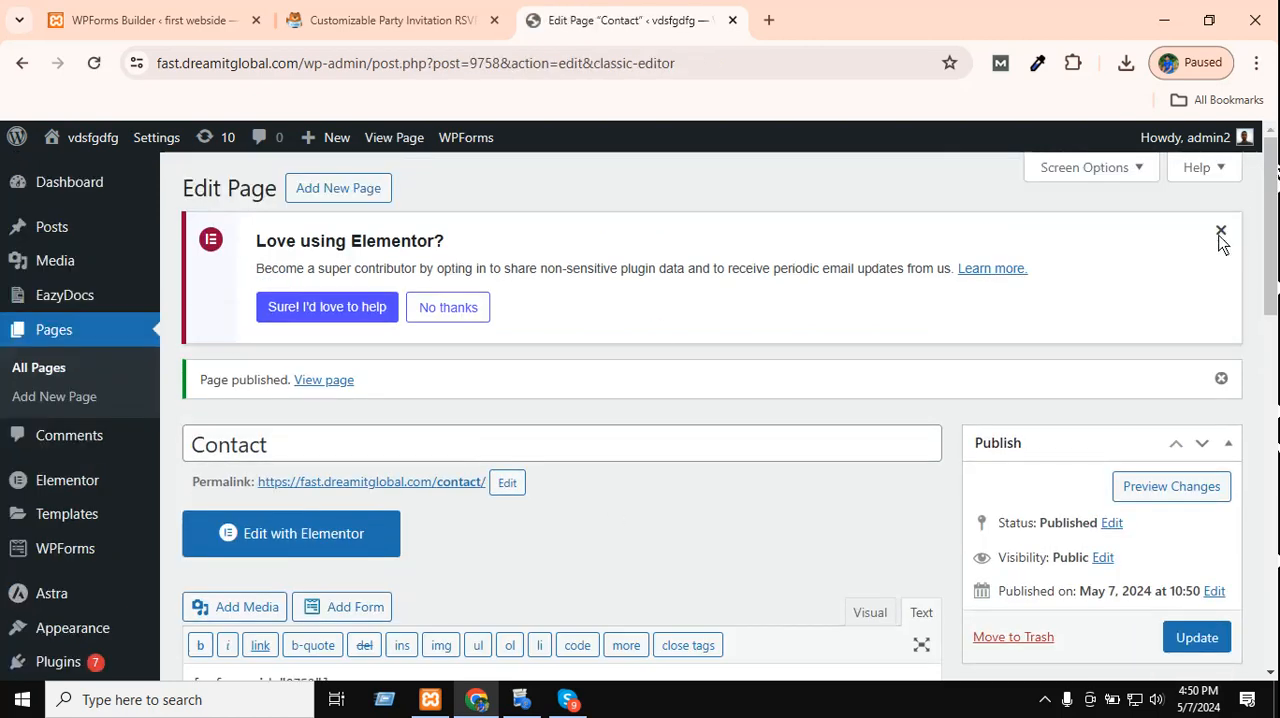
Dismiss the Elementor and publishing notices, and open the Contact page's permalink in a new browser tab.
click(1221, 232)
click(1221, 265)
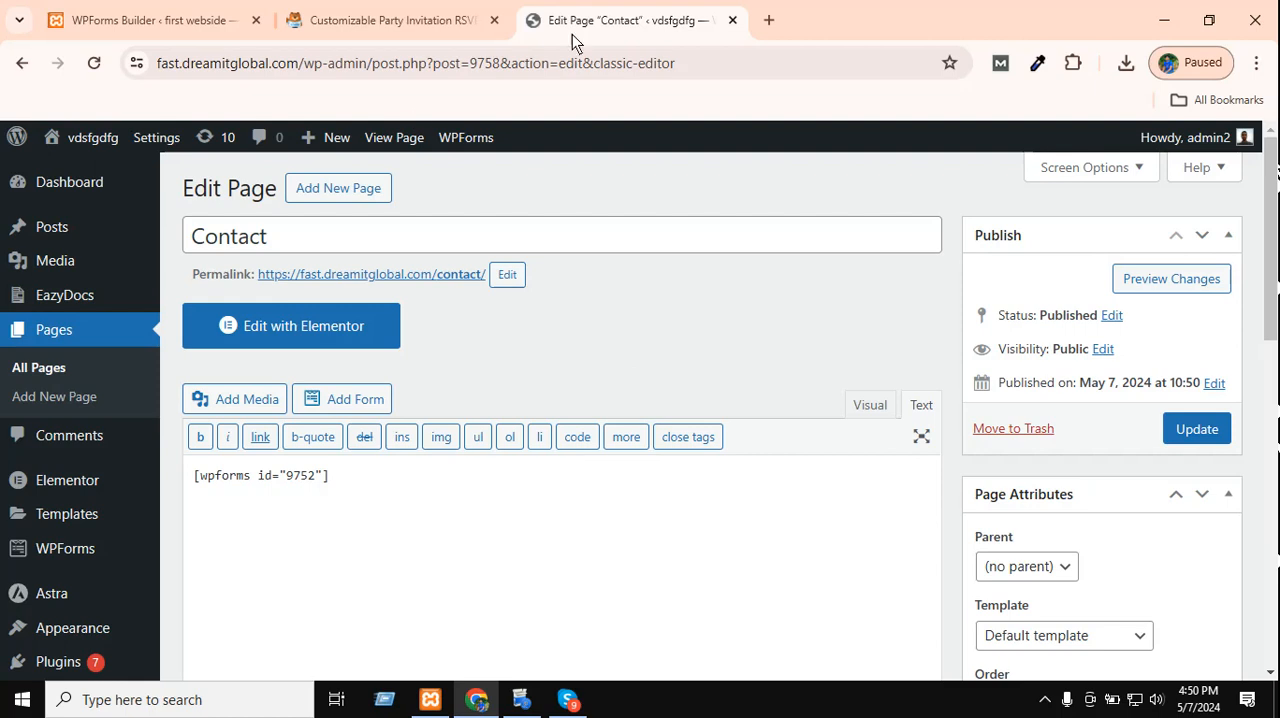
right_click(455, 279)
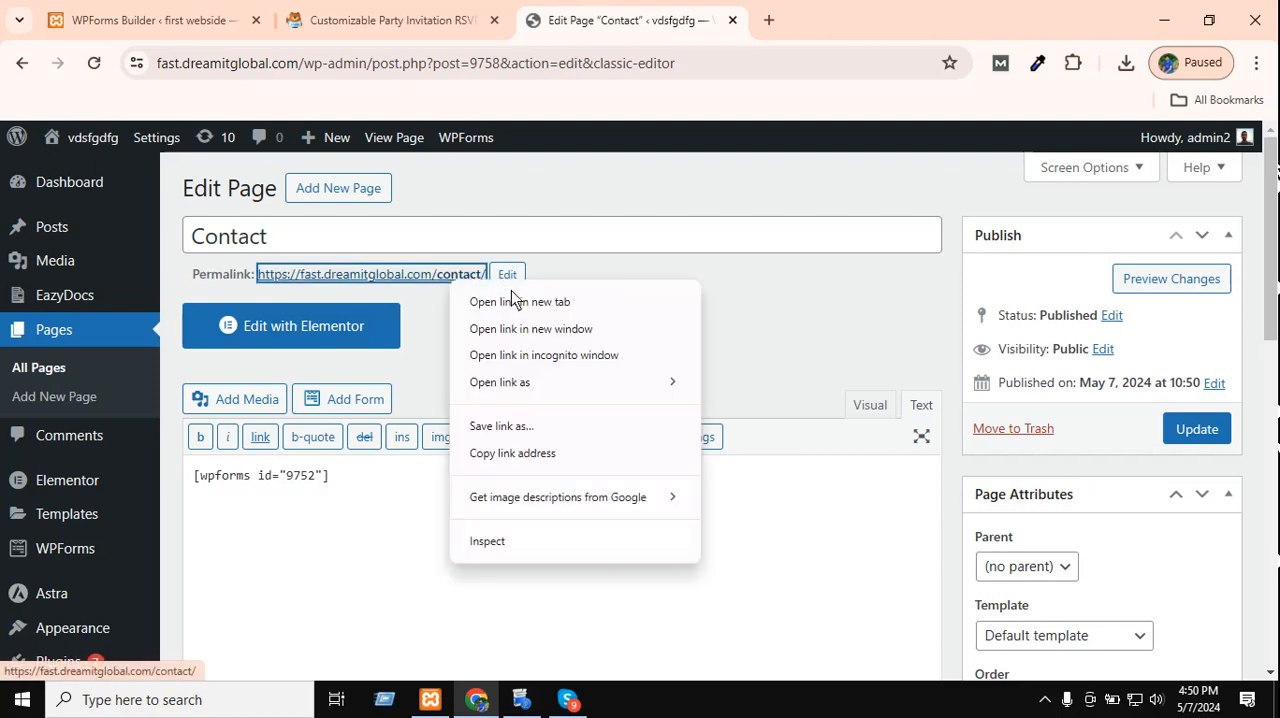
click(513, 300)
click(895, 18)
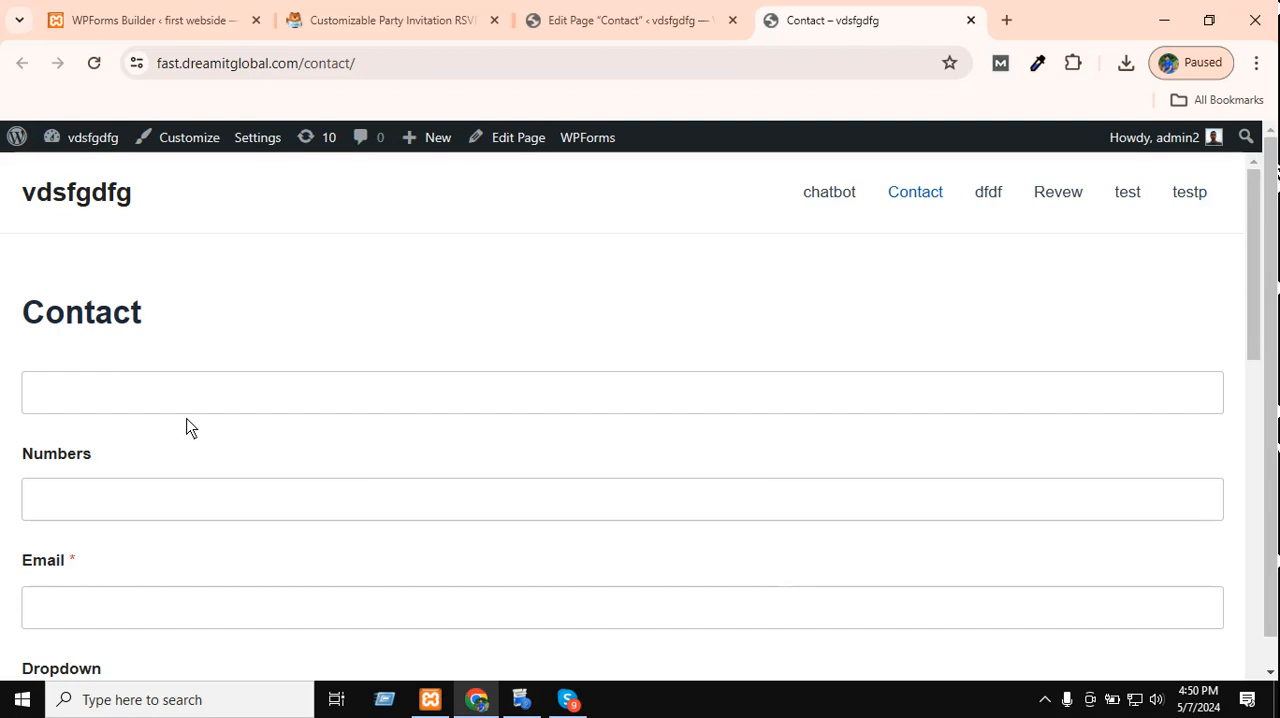
Check the unlabelled text field with its placeholder and the Numbers and Email fields on the live Contact page.
scroll(186, 426, down, 1)
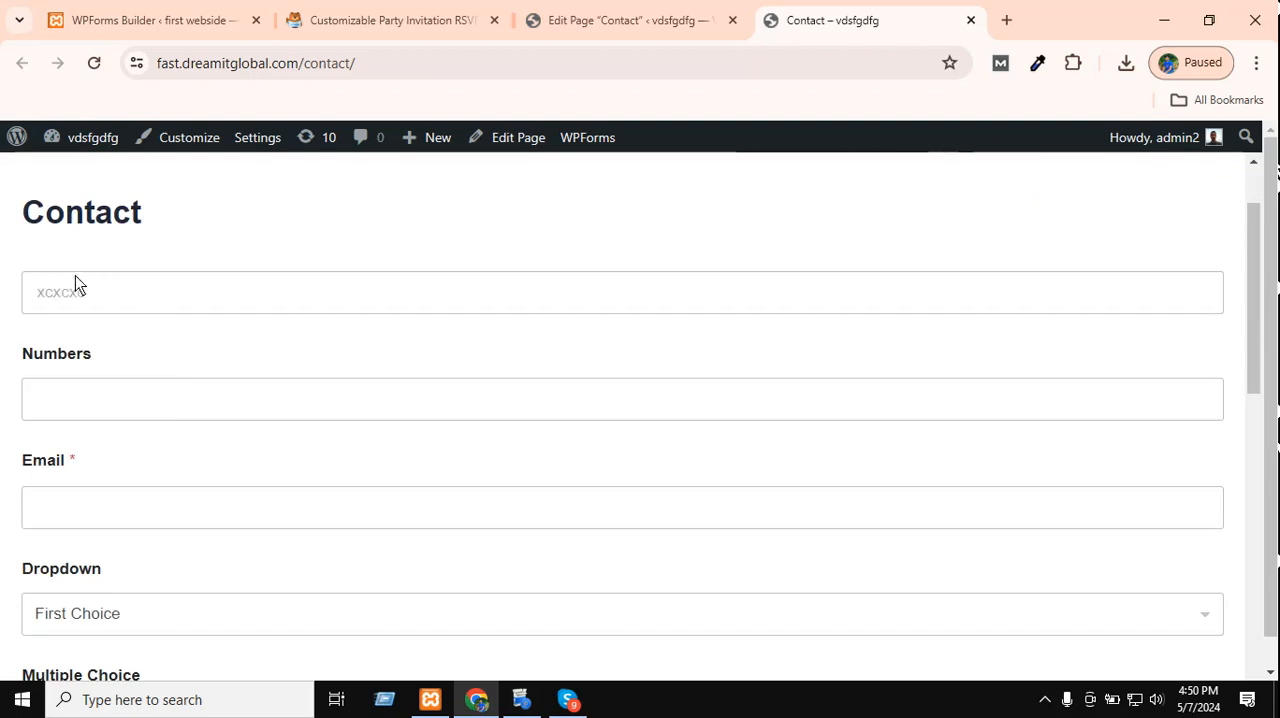
click(100, 292)
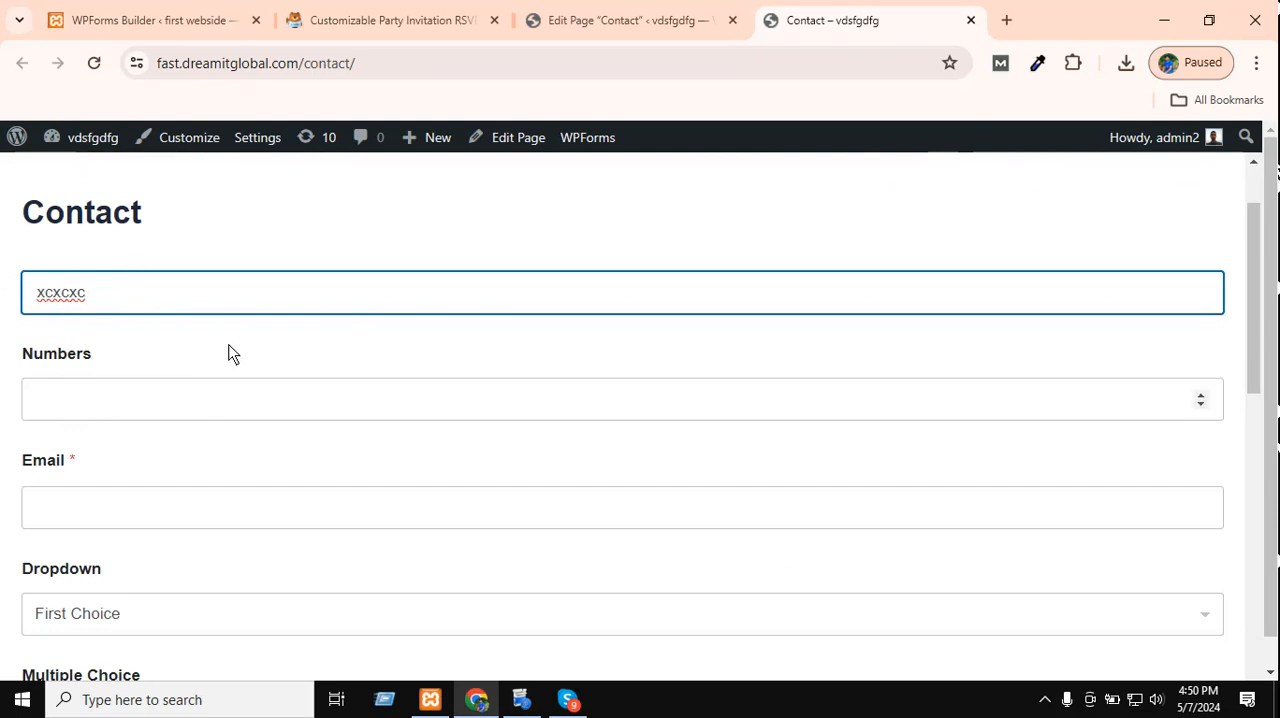
double_click(152, 292)
click(153, 288)
click(141, 216)
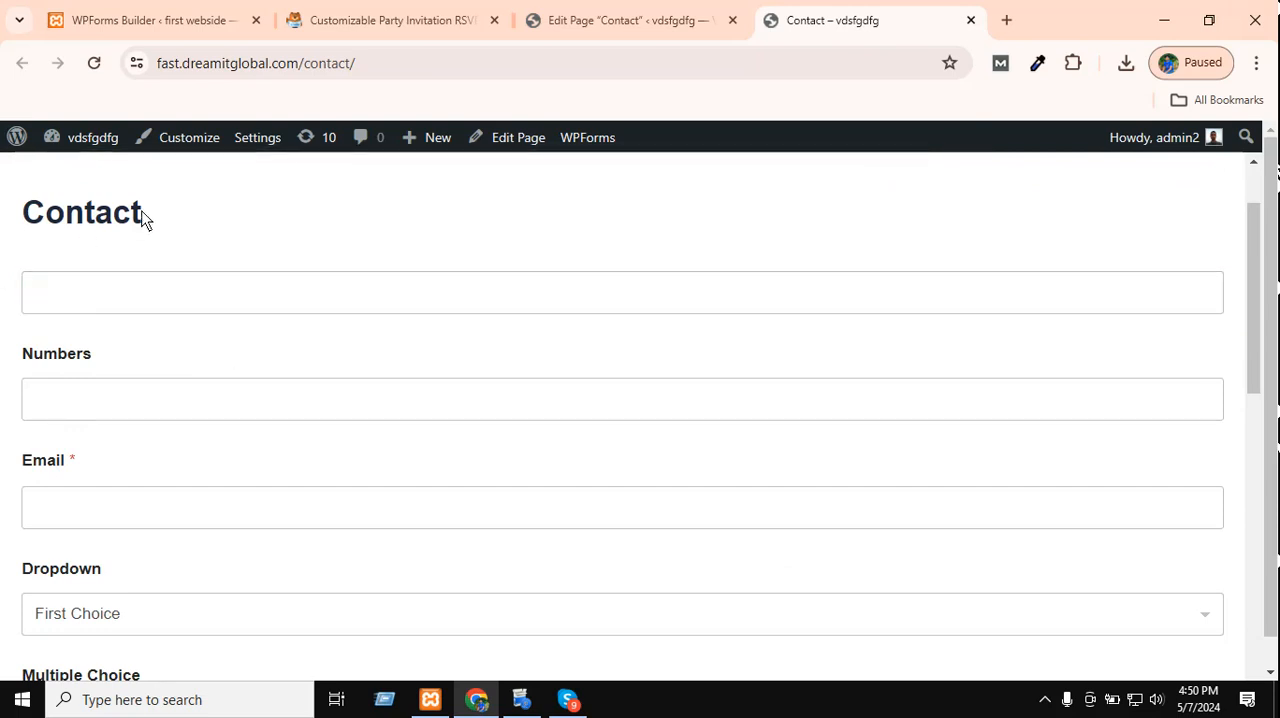
click(69, 310)
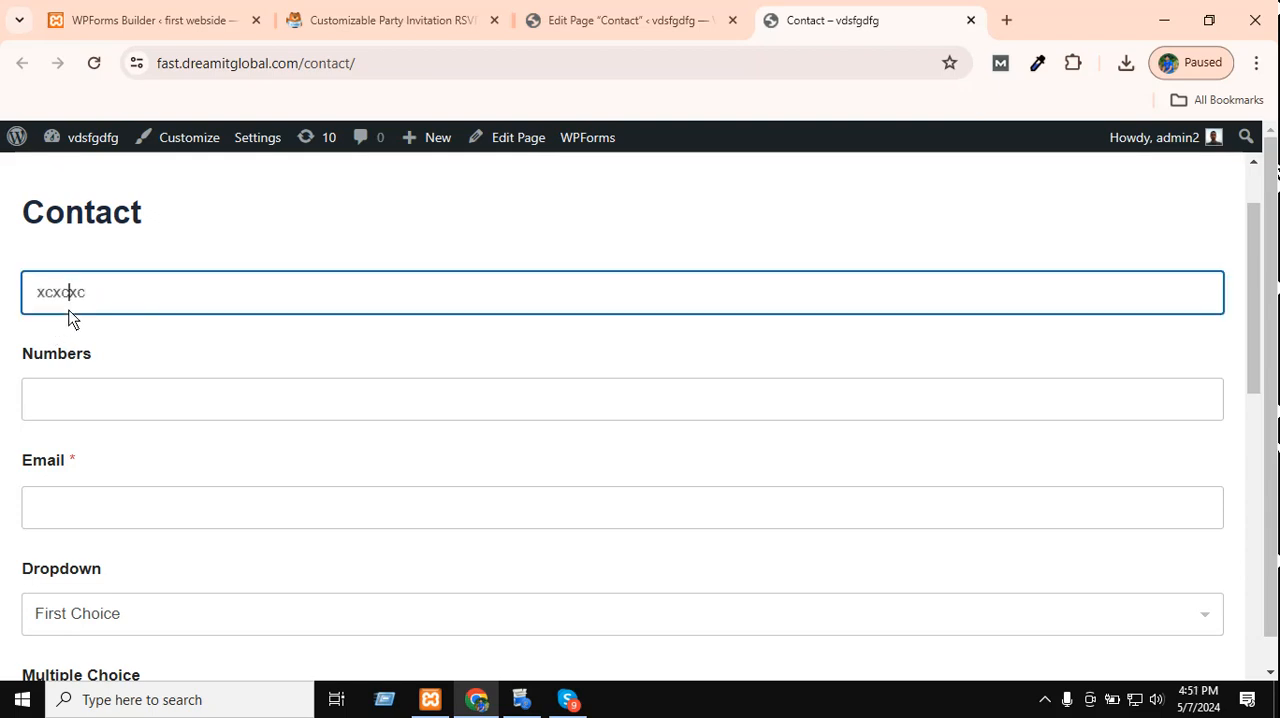
click(80, 399)
scroll(135, 340, down, 1)
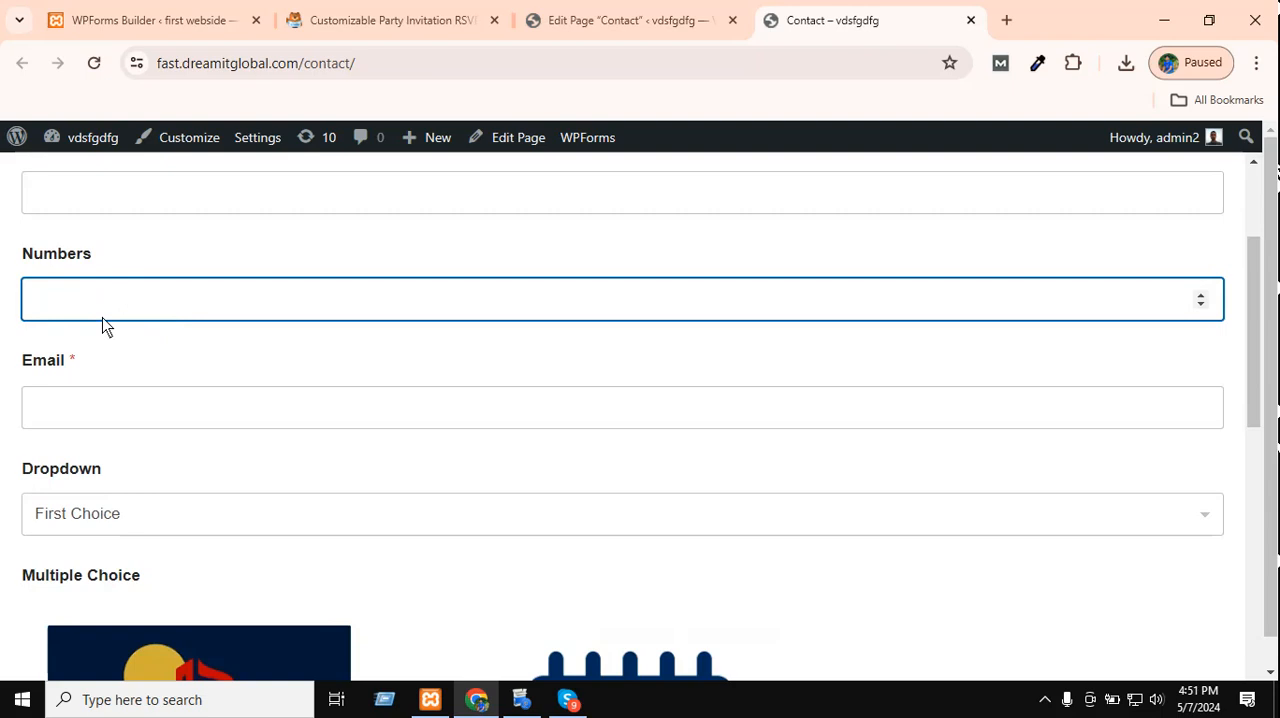
click(88, 406)
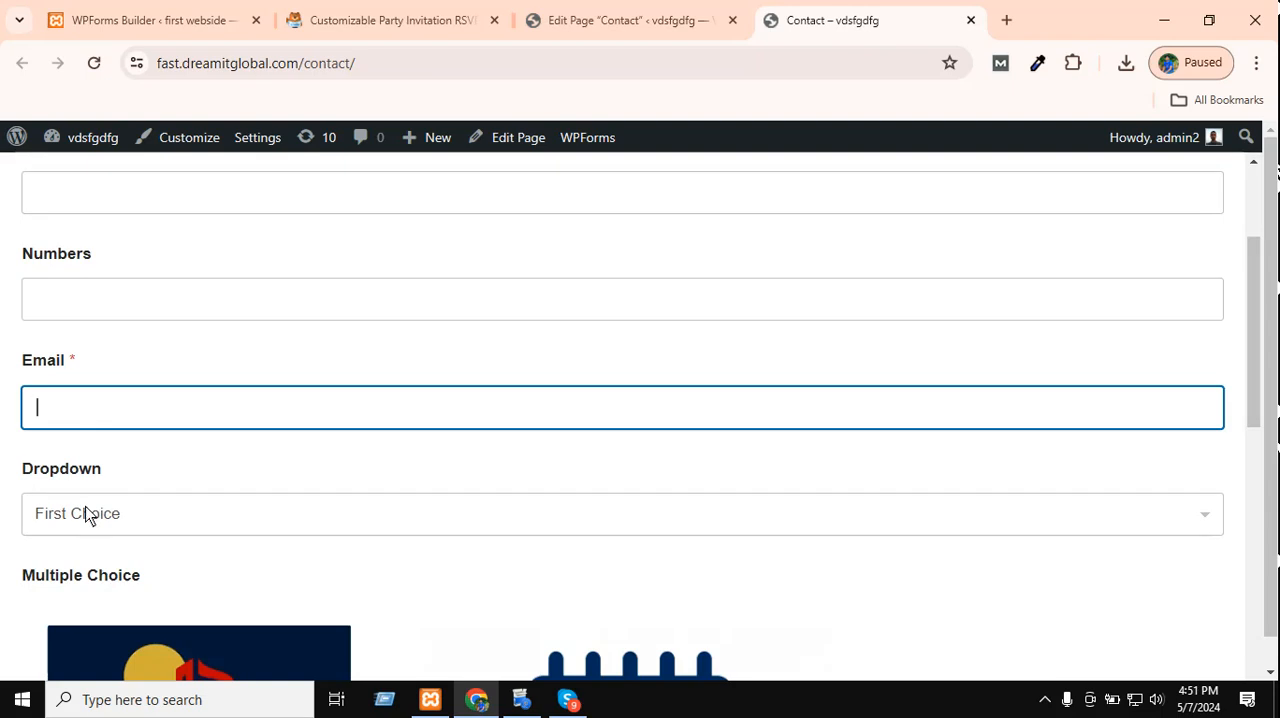
Choose "Second Choice" in the form's Dropdown field.
click(86, 505)
scroll(145, 436, down, 1)
click(122, 405)
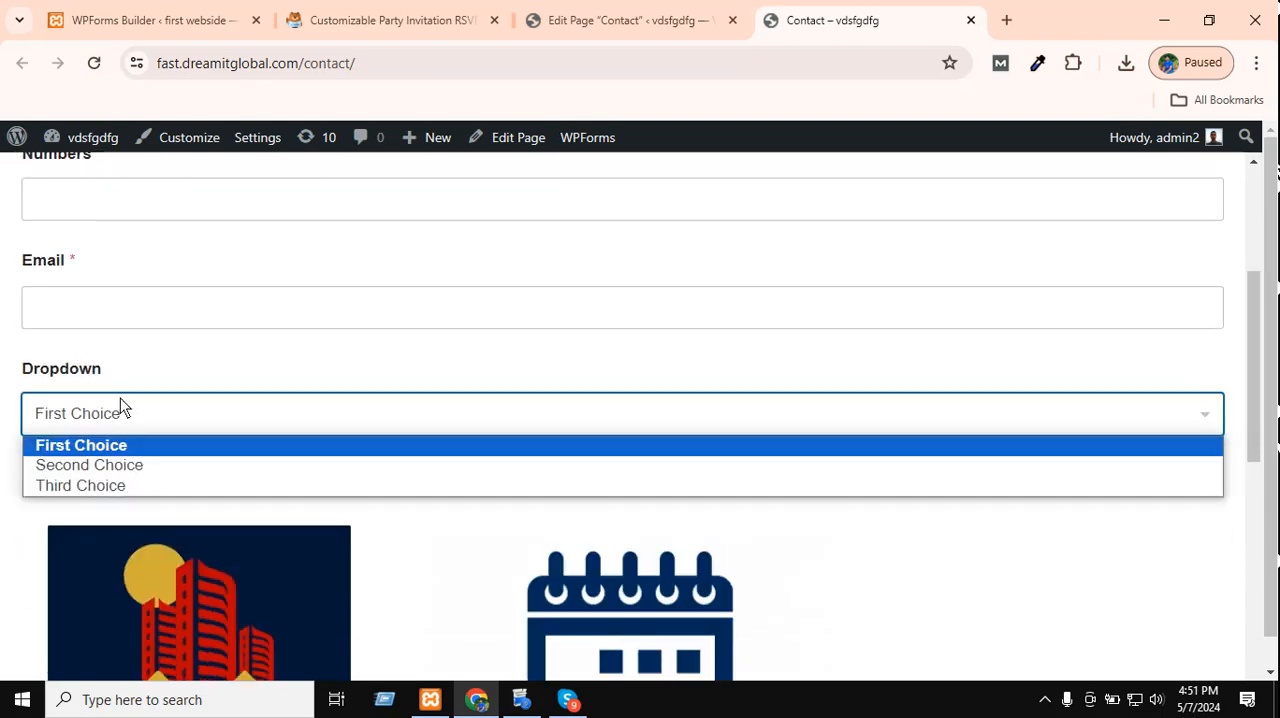
click(67, 468)
Try both image options of the Multiple Choice field and leave "Second Choice" selected.
scroll(386, 365, down, 2)
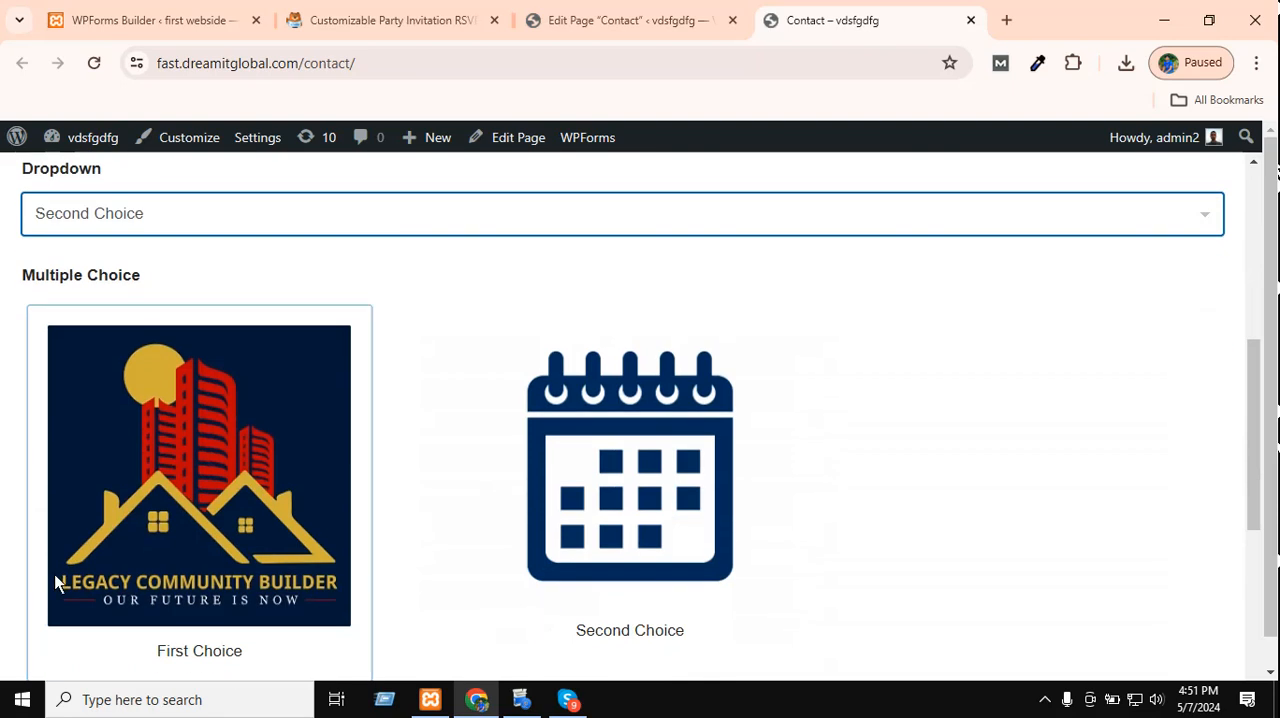
click(180, 427)
click(640, 440)
scroll(771, 375, down, 1)
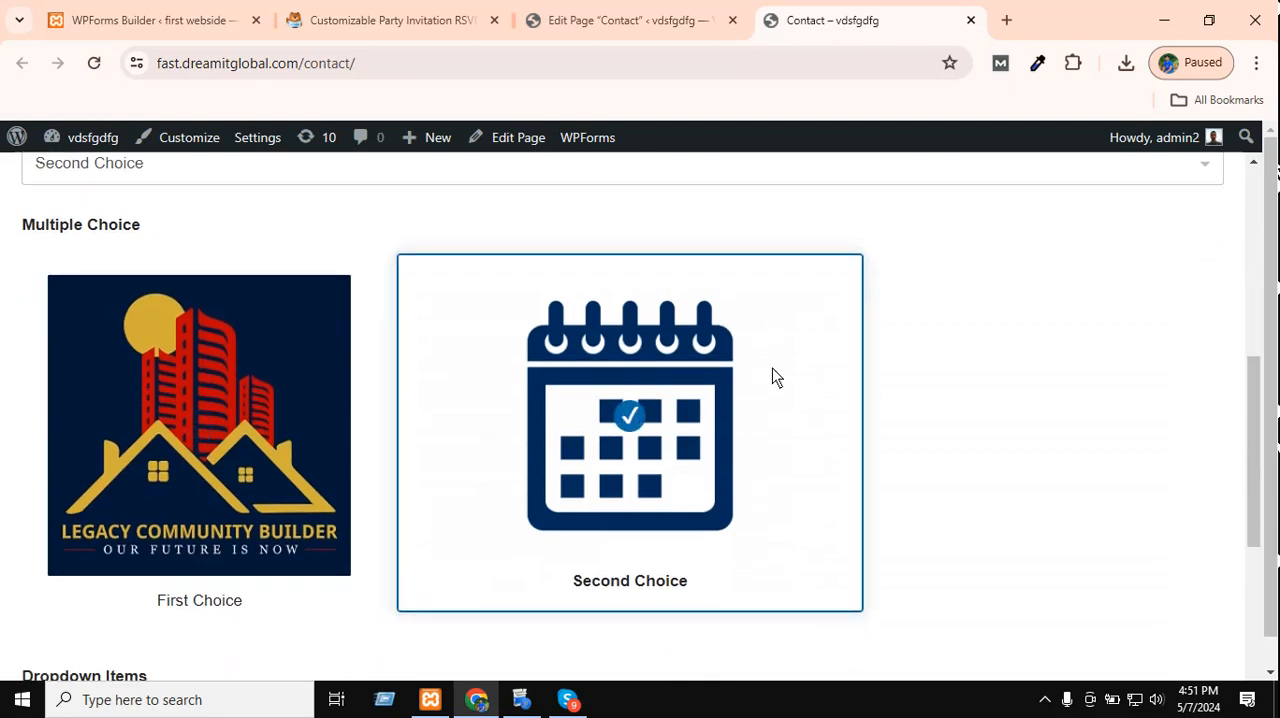
click(327, 395)
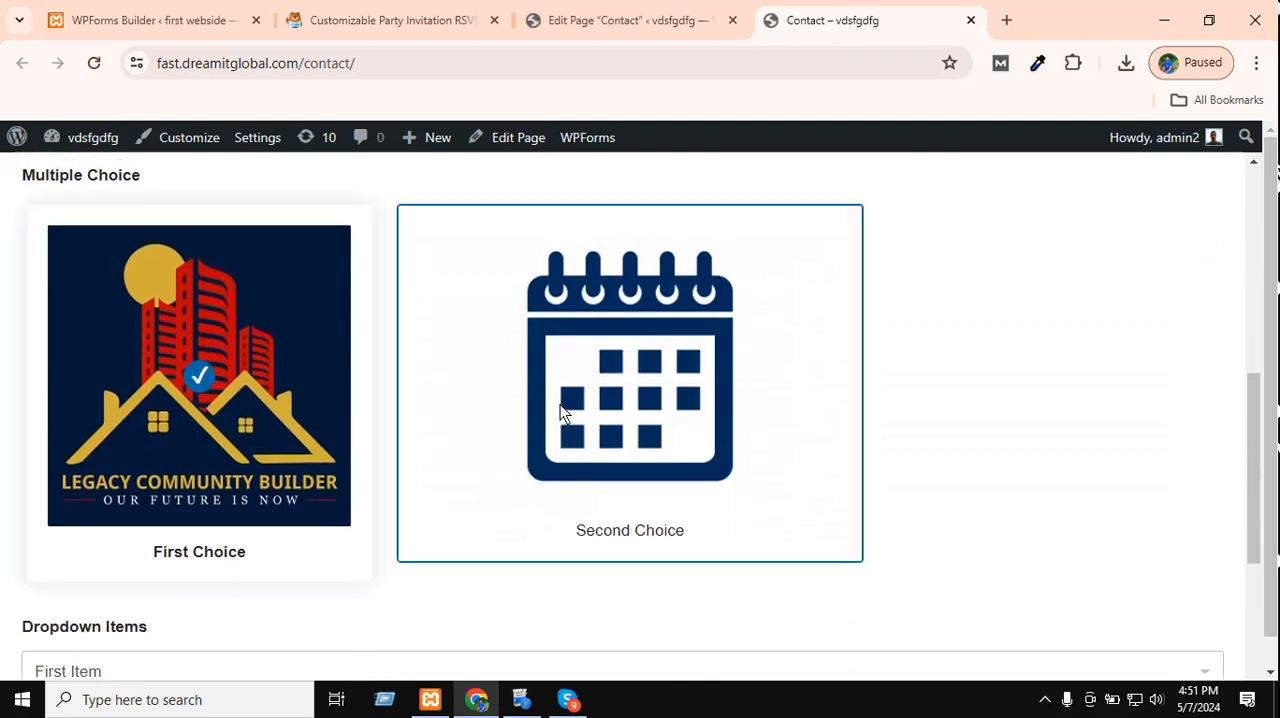
click(577, 425)
scroll(597, 377, down, 3)
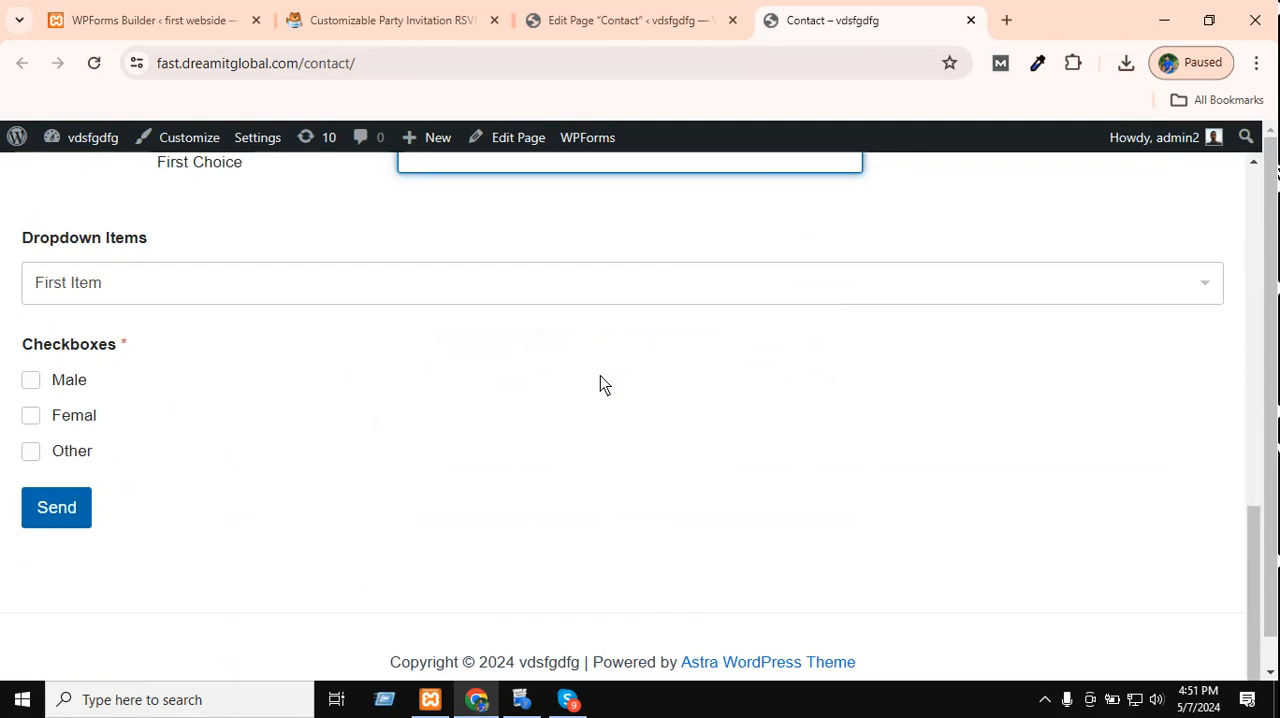
scroll(534, 370, up, 4)
scroll(560, 385, down, 1)
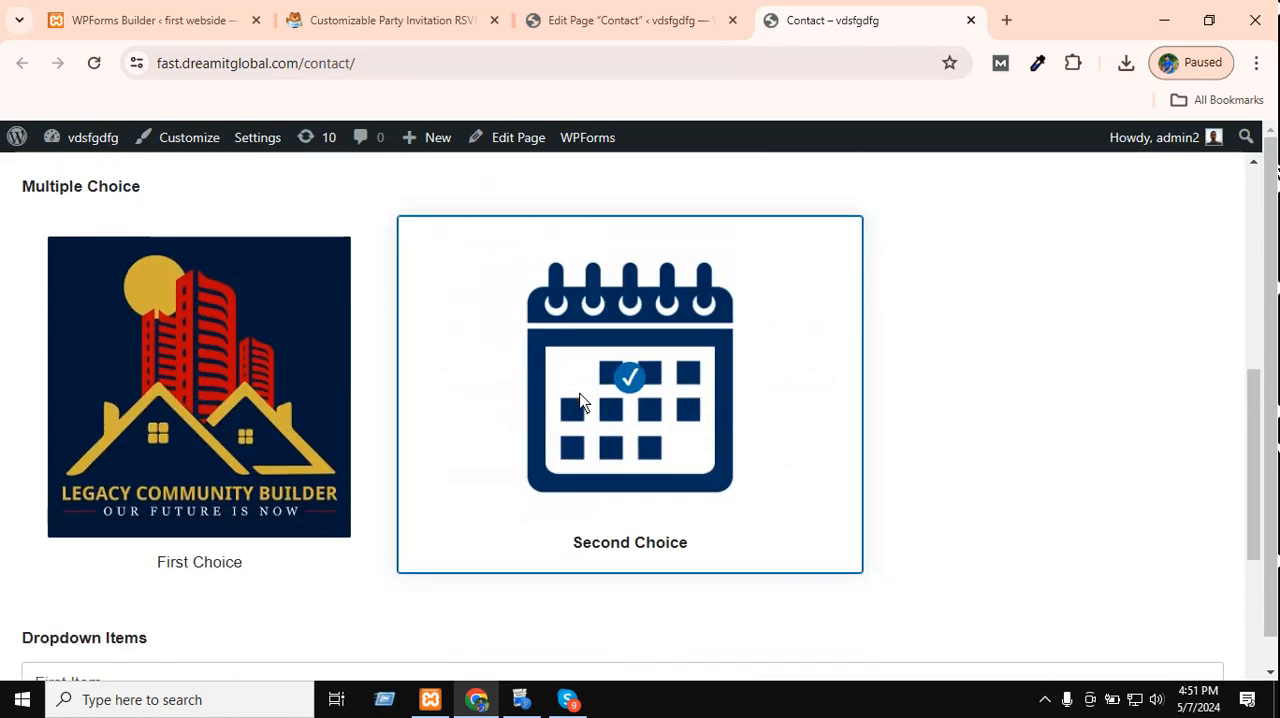
Set the Dropdown Items field to "Second Item" and the Dropdown field to "Third Choice".
scroll(661, 318, down, 3)
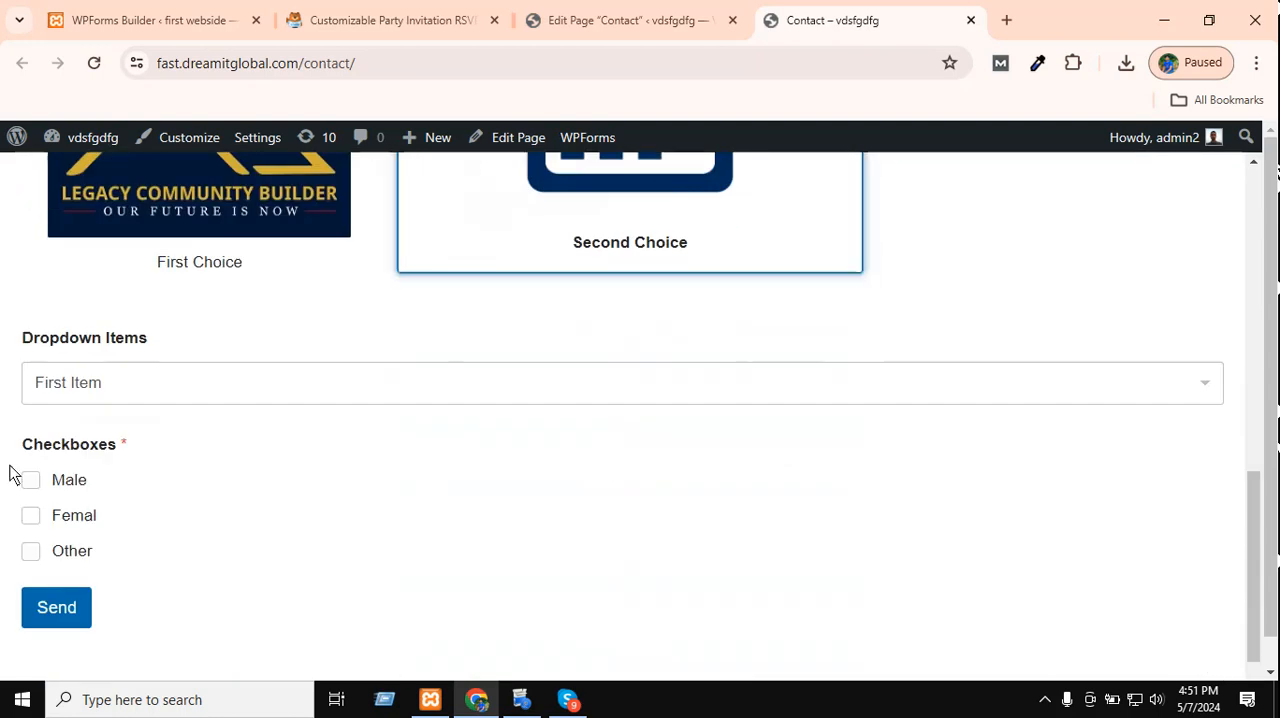
click(127, 391)
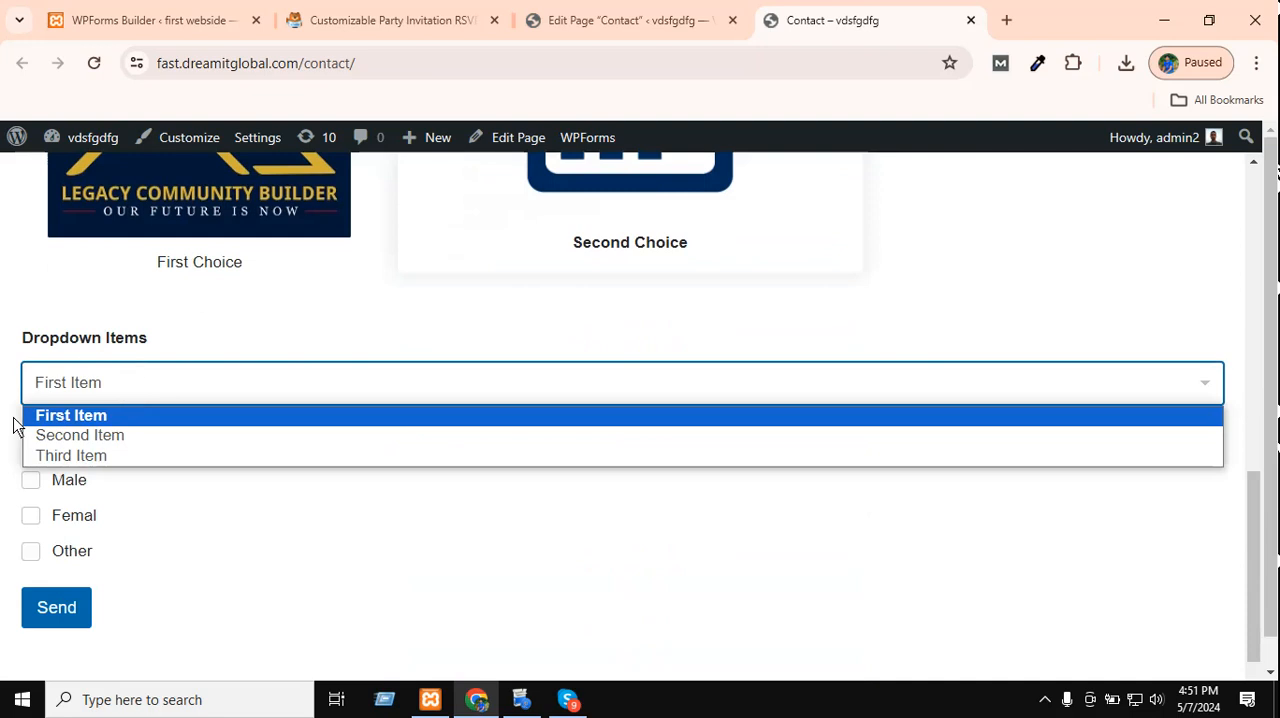
click(103, 434)
scroll(466, 446, up, 6)
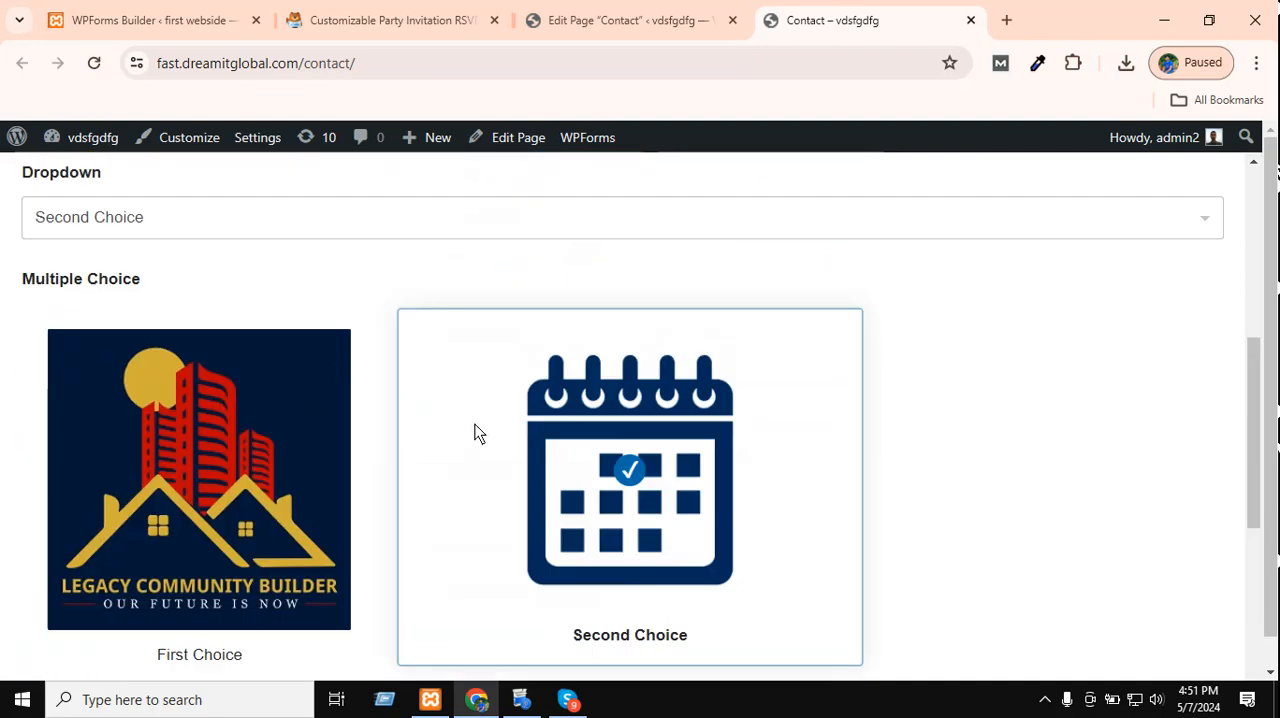
click(231, 435)
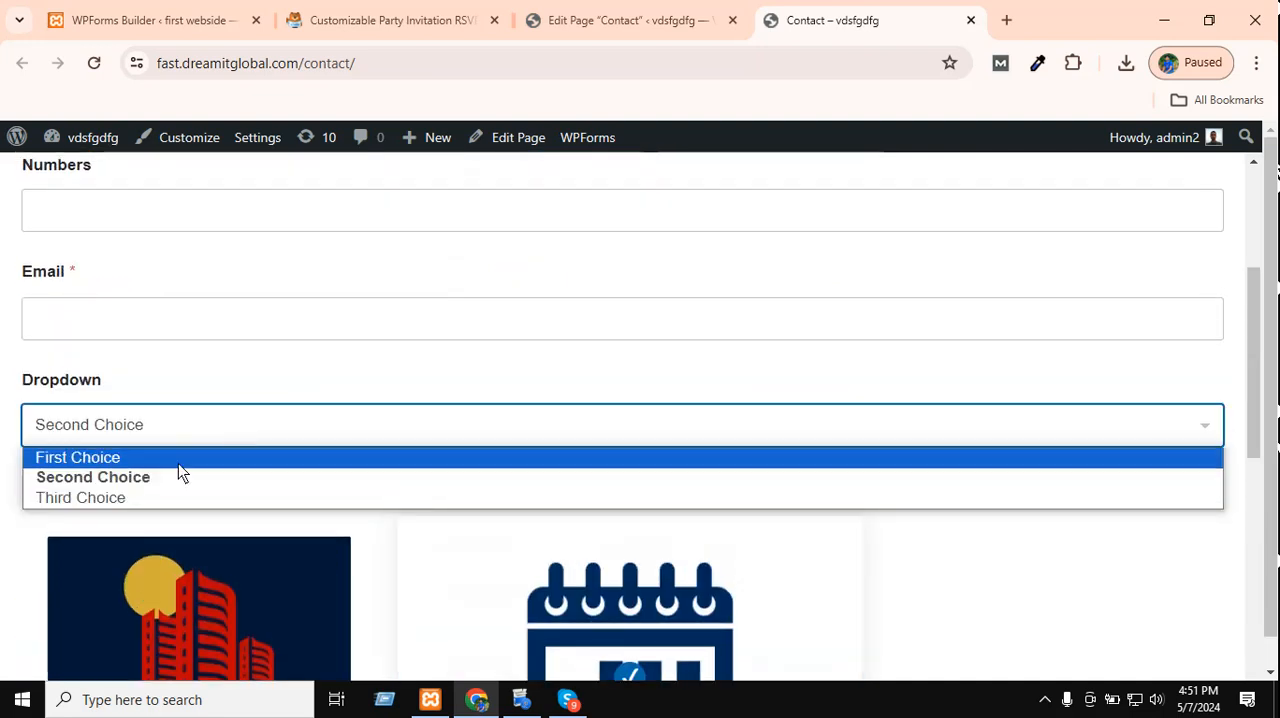
click(171, 497)
scroll(262, 384, down, 6)
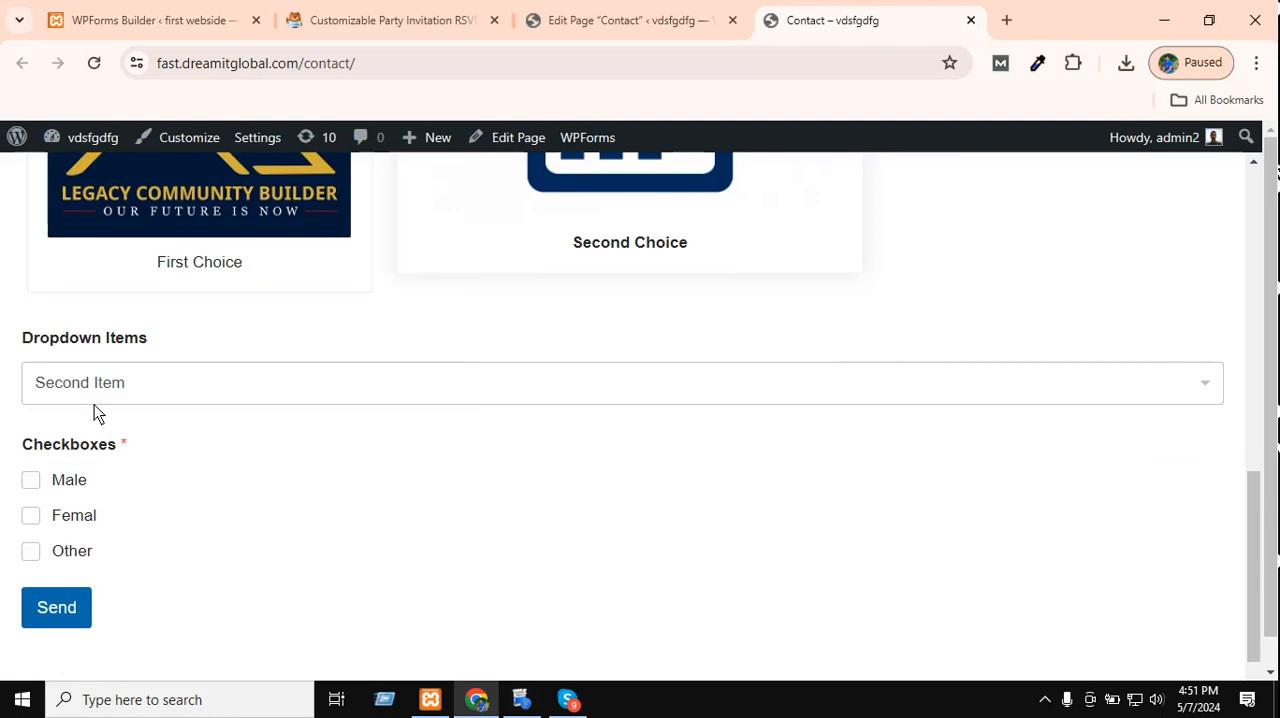
Choose "Third Item" in the Dropdown Items field and tick "Male" under Checkboxes.
click(90, 395)
click(65, 456)
scroll(112, 465, down, 1)
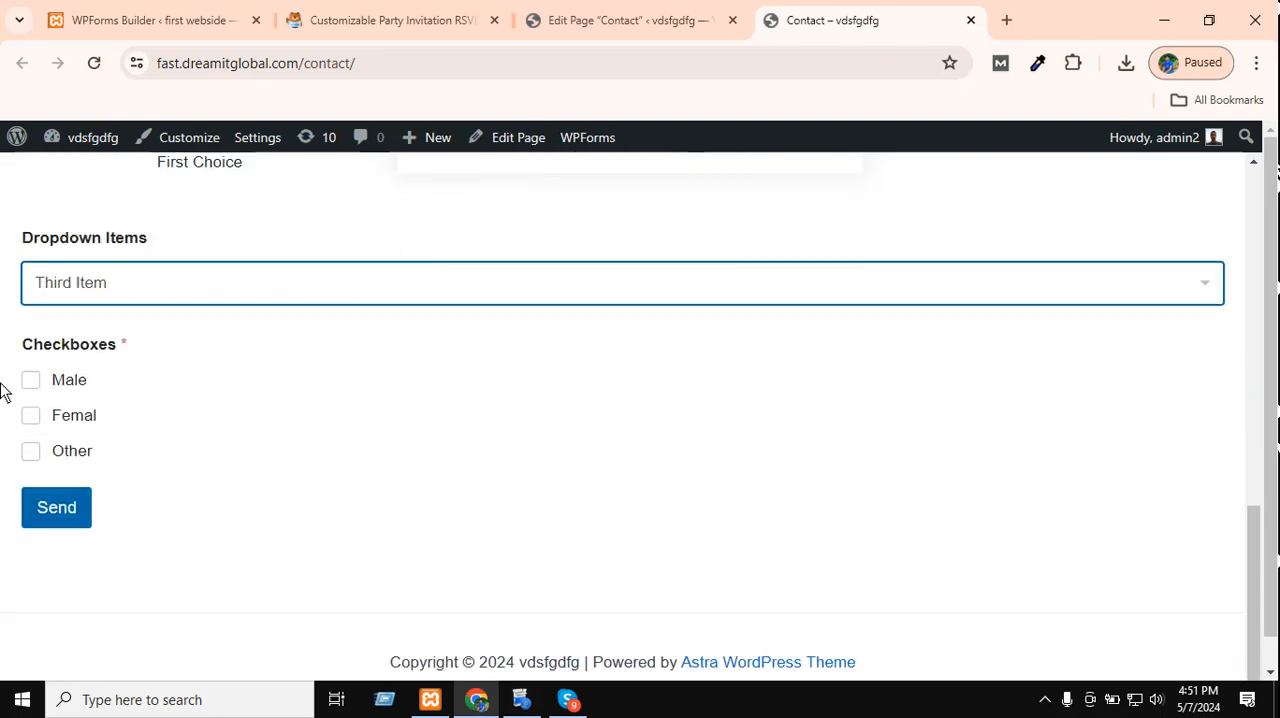
click(9, 384)
click(30, 382)
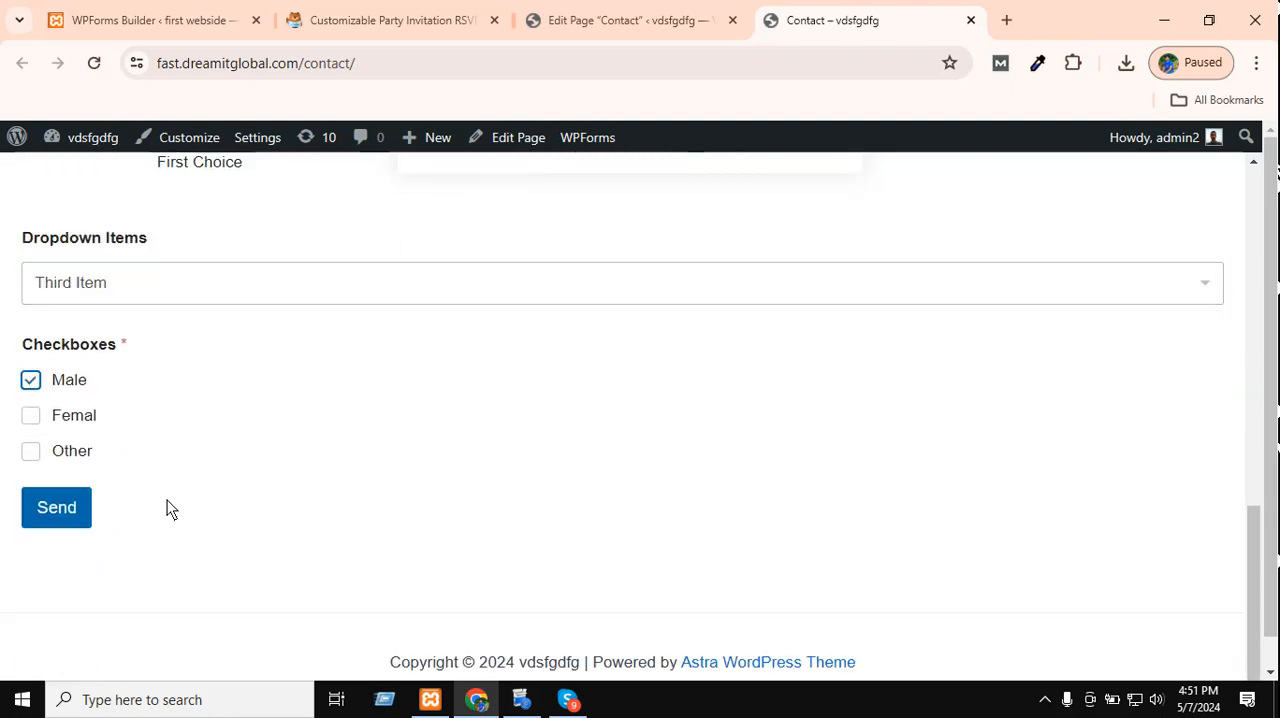
Test the unlabelled text field above Numbers with the text "xcxcxc" and try selecting its content.
scroll(331, 331, up, 10)
scroll(166, 386, down, 10)
scroll(166, 370, up, 10)
click(110, 403)
text(xcxcxc)
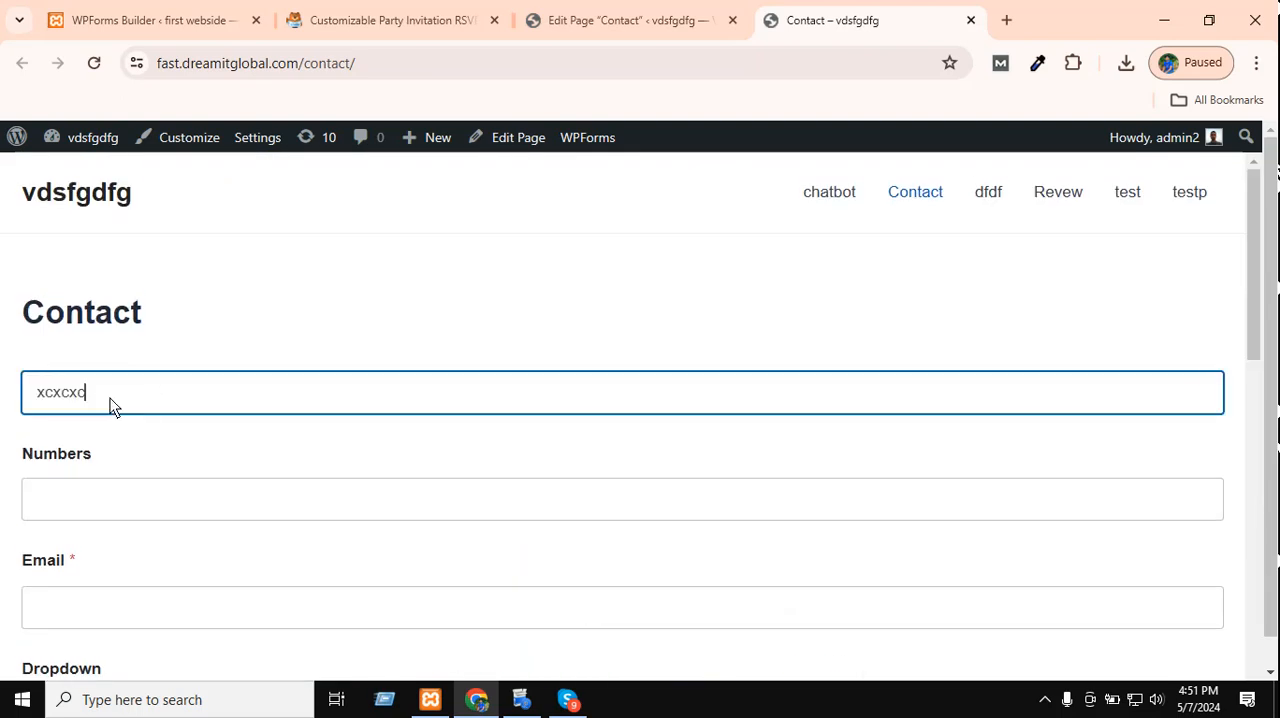
drag(180, 403, 2, 403)
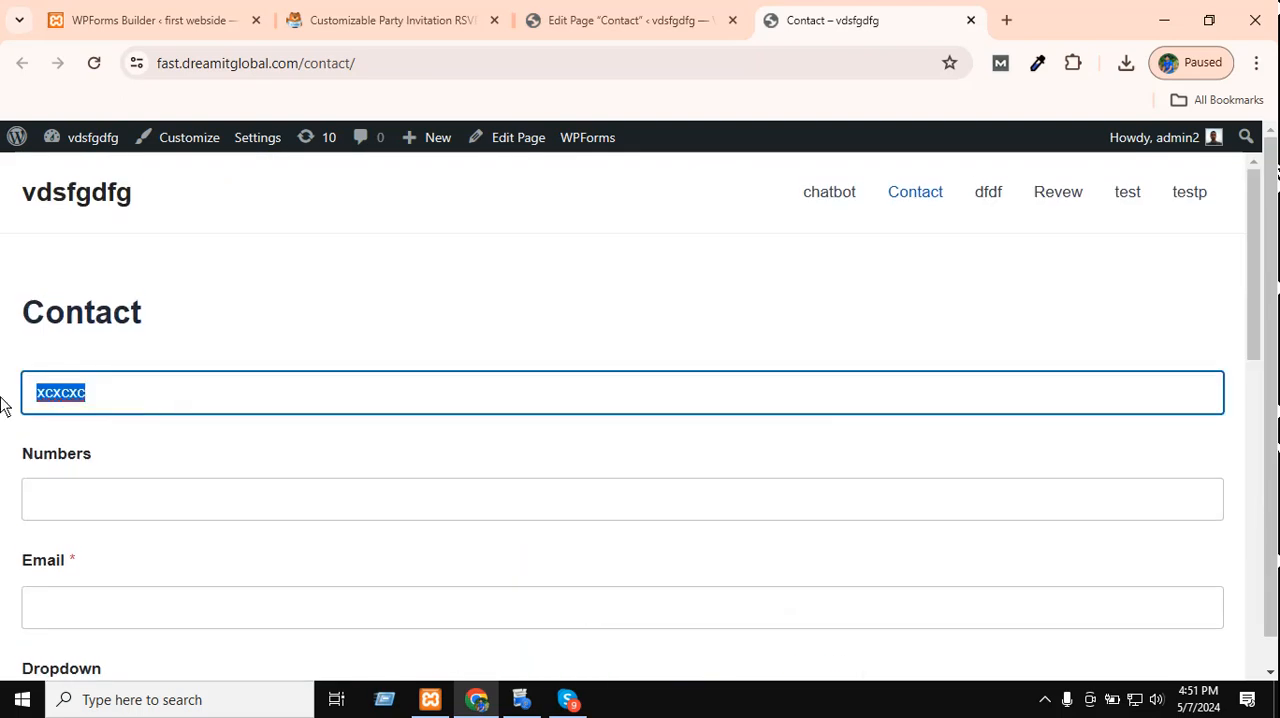
click(312, 413)
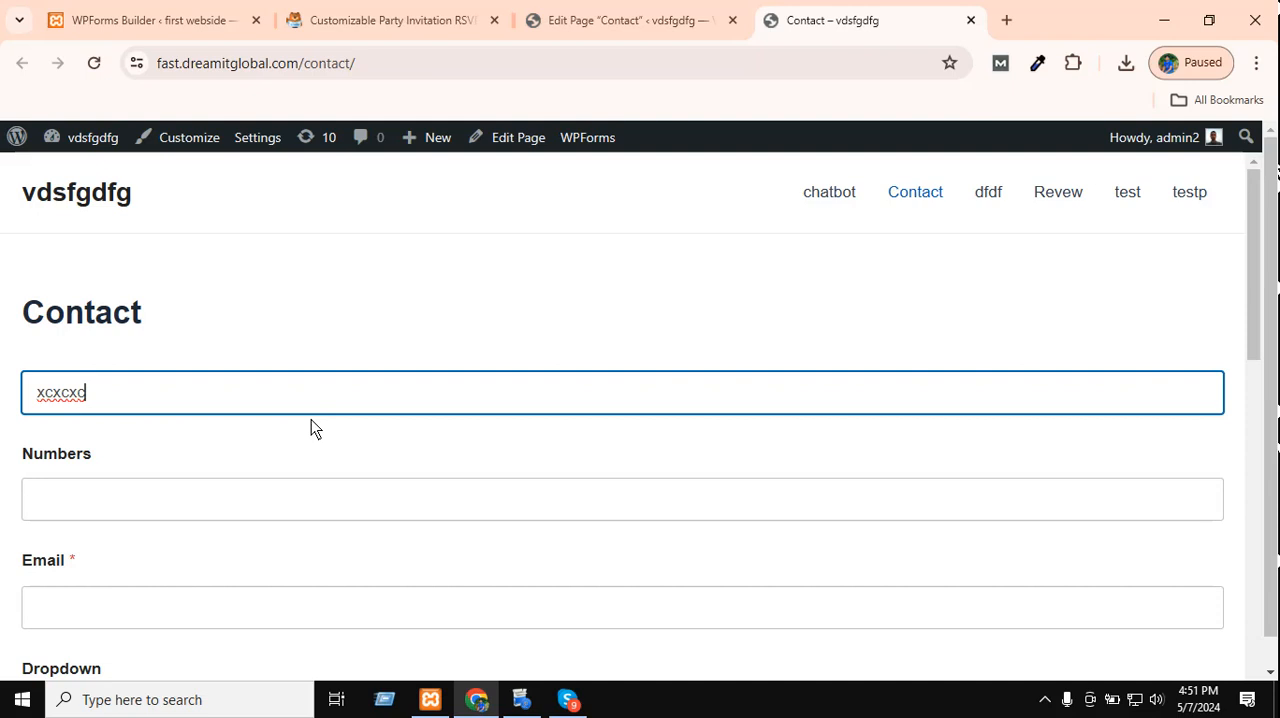
click(162, 366)
click(28, 405)
double_click(70, 403)
click(188, 362)
click(169, 391)
drag(180, 386, 0, 363)
click(54, 403)
Inspect the HTML of the unlabelled text field and its surrounding form element in the developer tools.
right_click(60, 400)
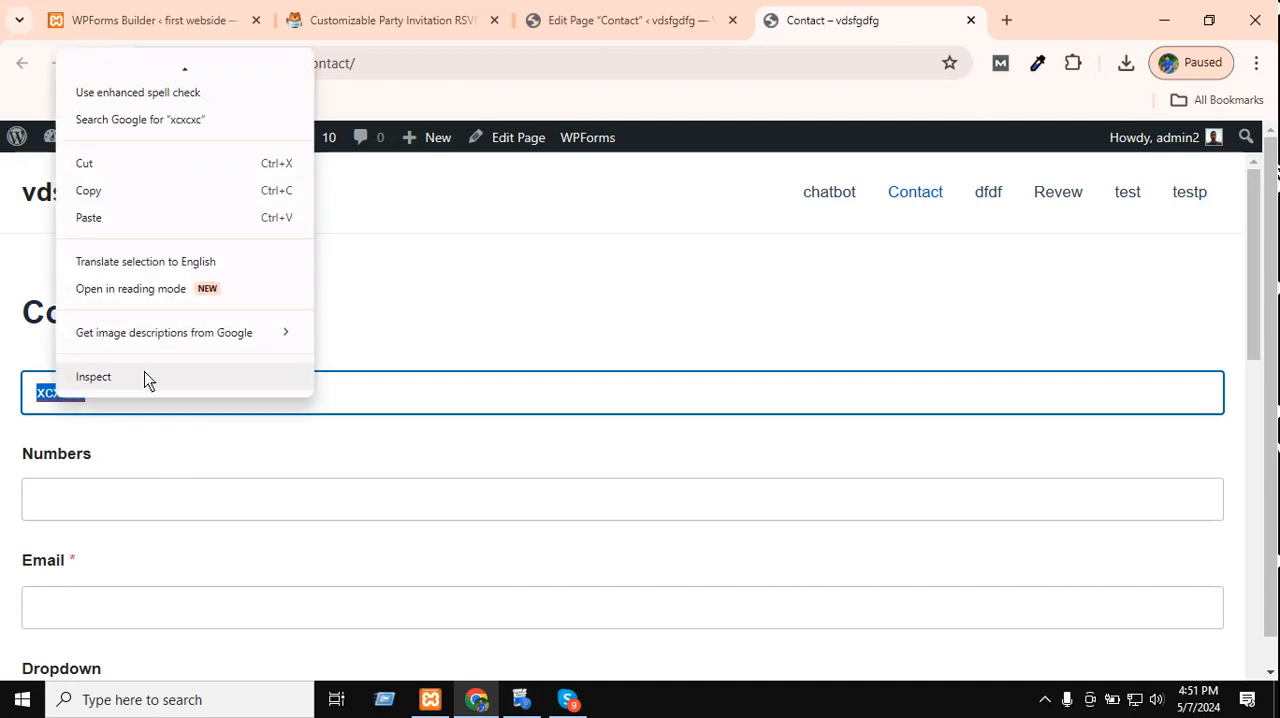
click(146, 376)
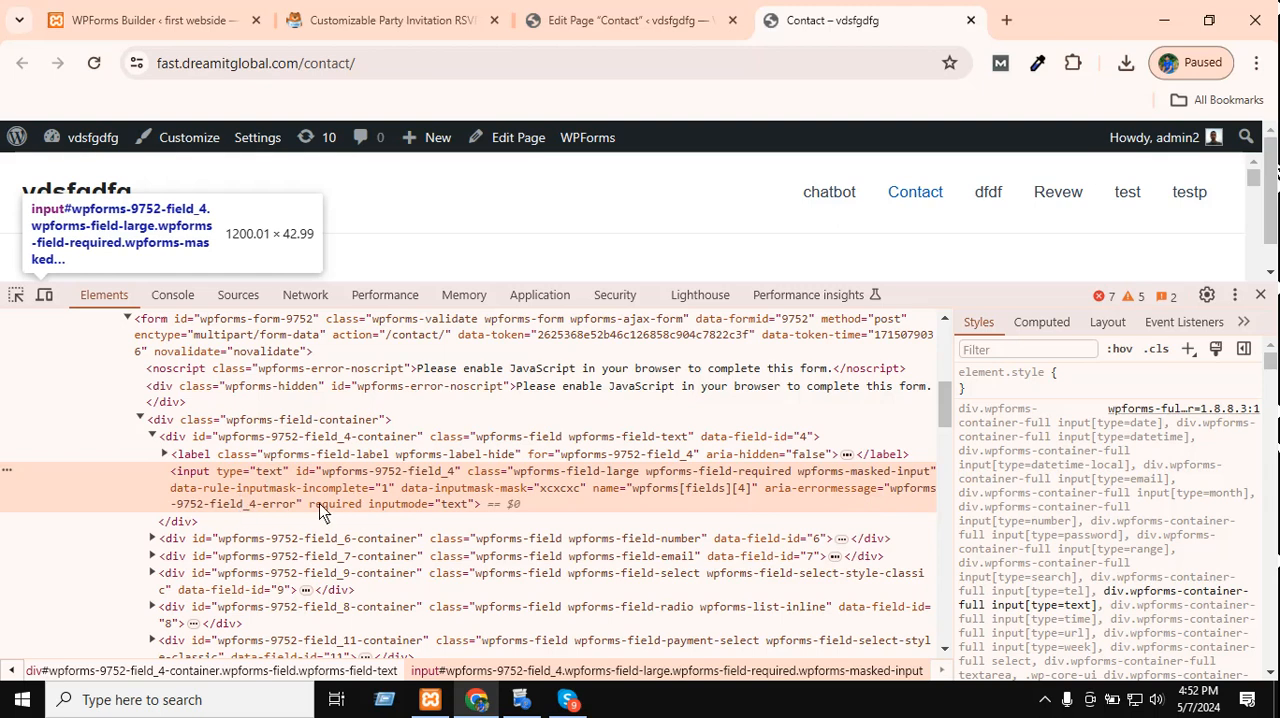
scroll(207, 502, up, 2)
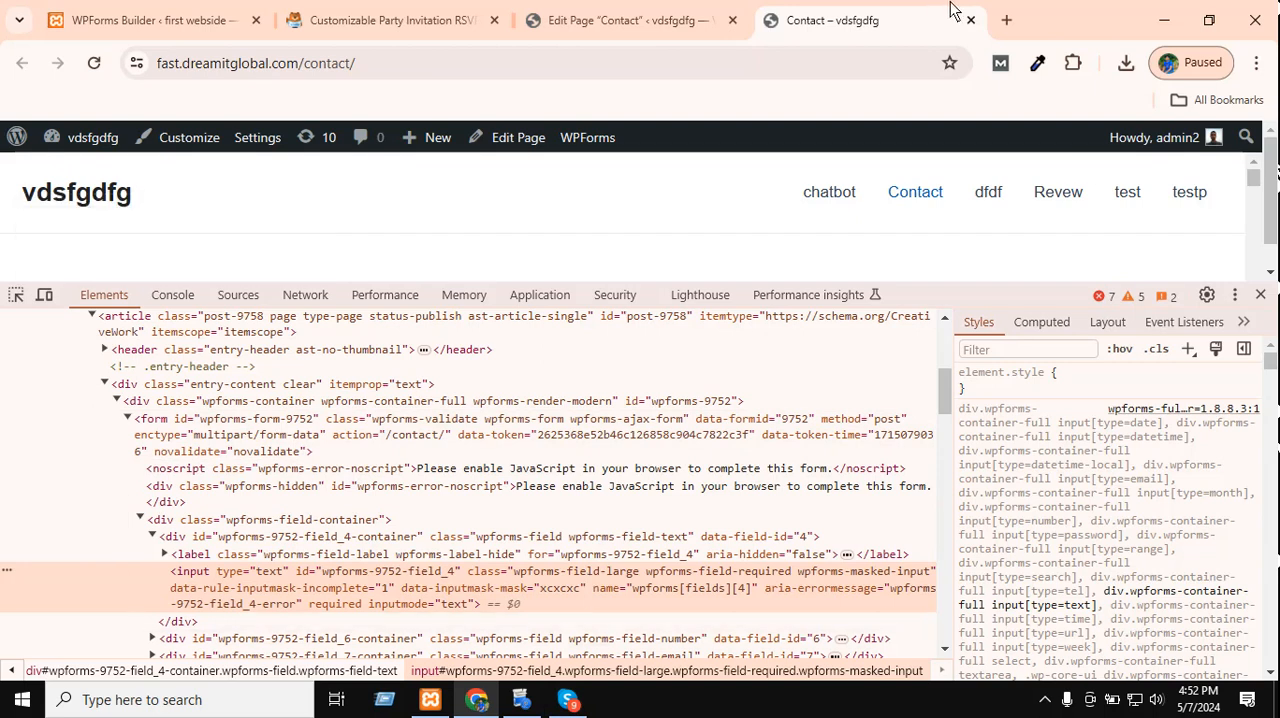
Search the web for wp_nonce_field in a new browser tab and open its WordPress Developer Resources page.
click(1006, 20)
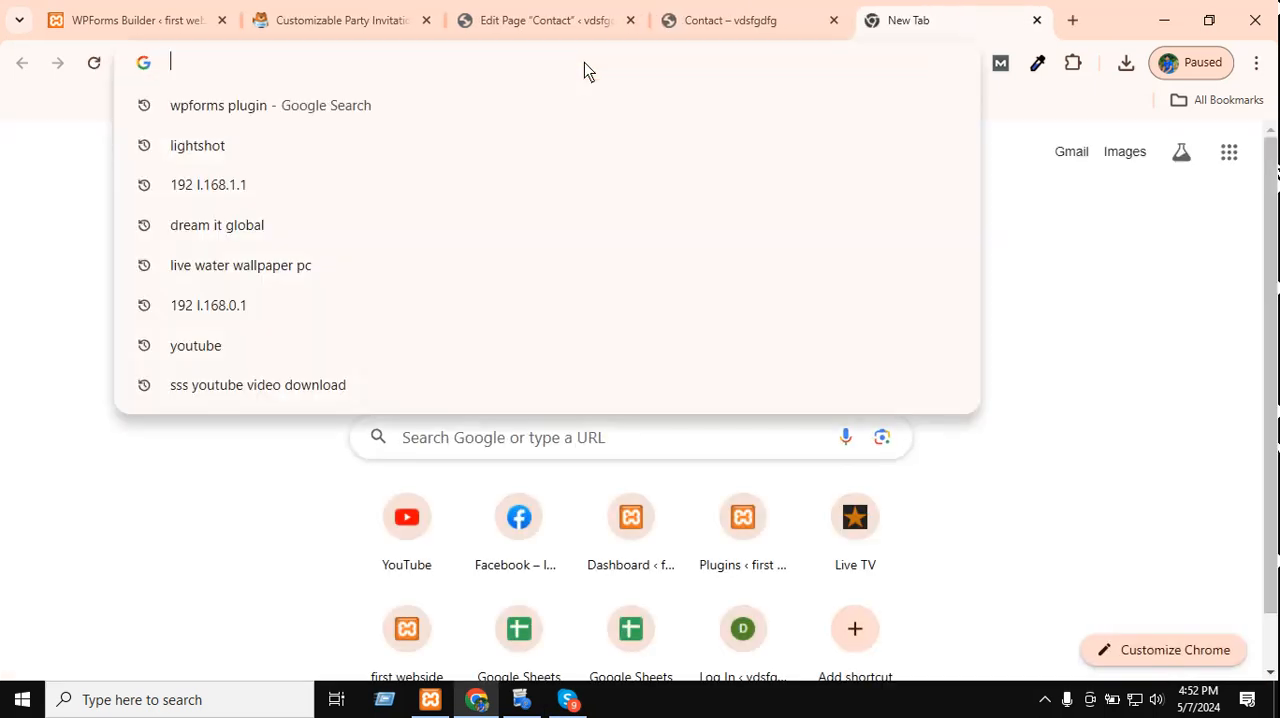
text(Wp_)
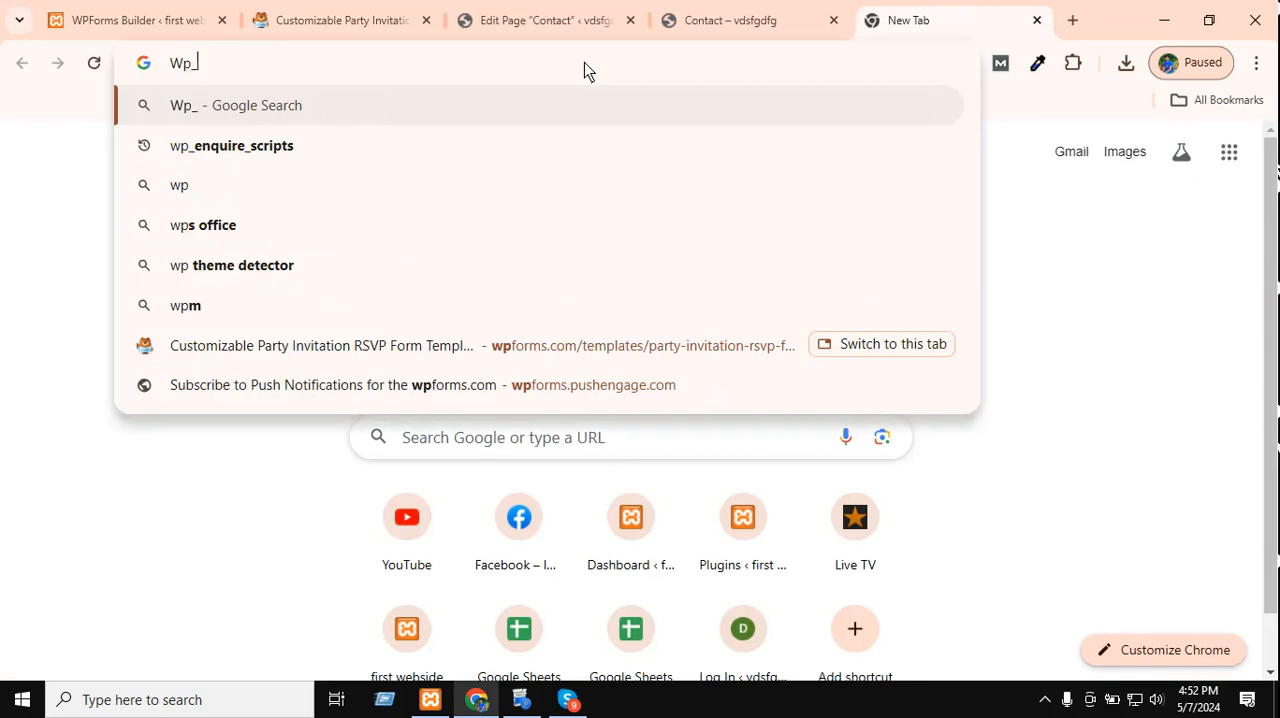
text(no)
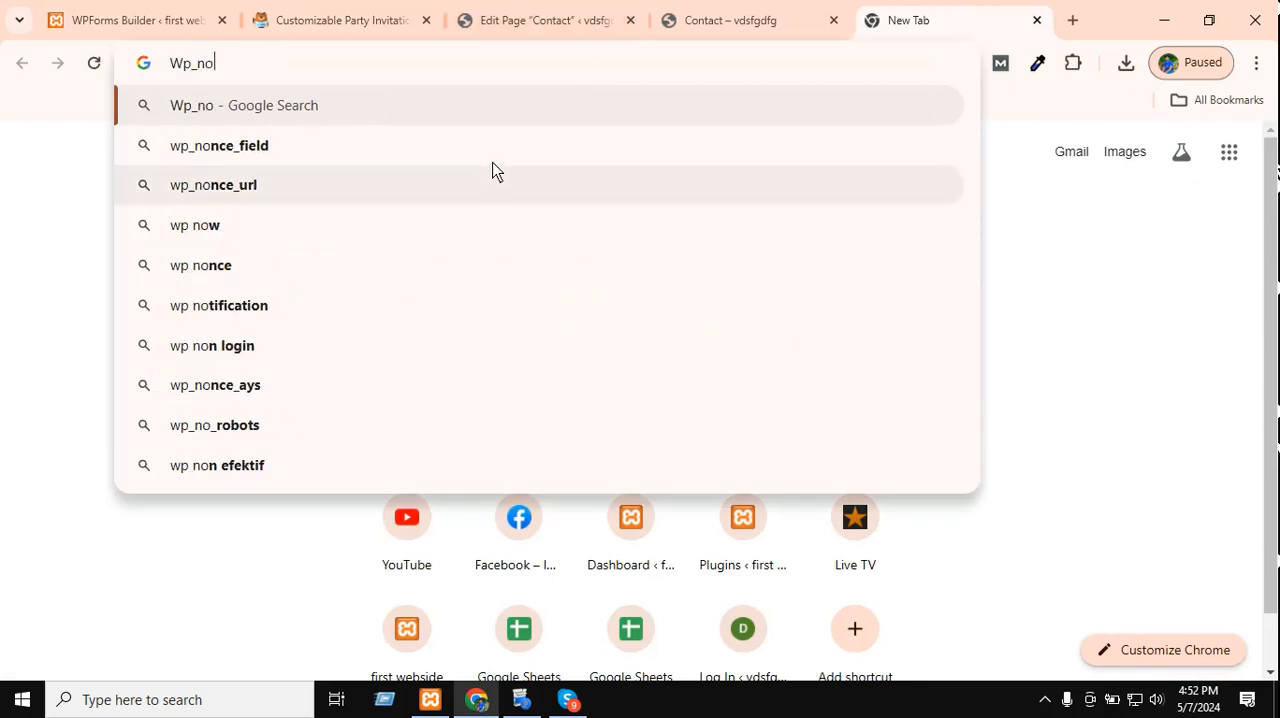
click(491, 152)
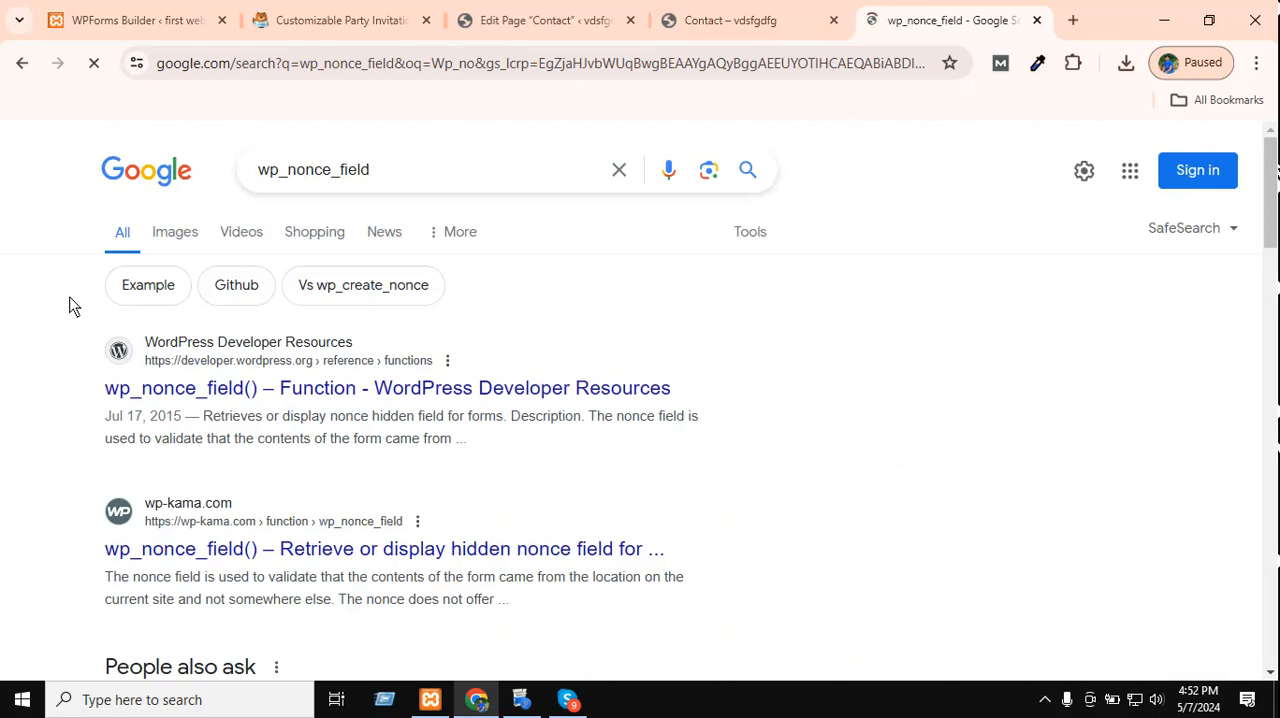
click(523, 391)
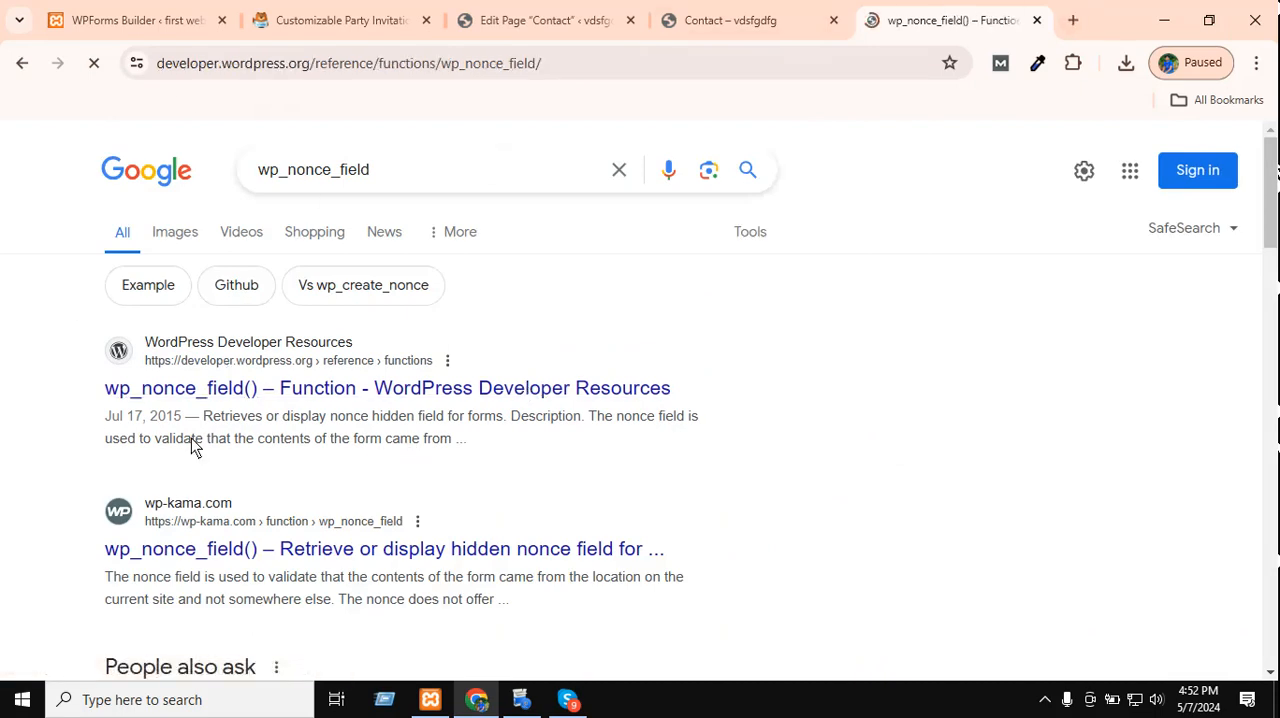
Read the description and parameters of wp_nonce_field(), and close the reference page.
scroll(610, 380, down, 4)
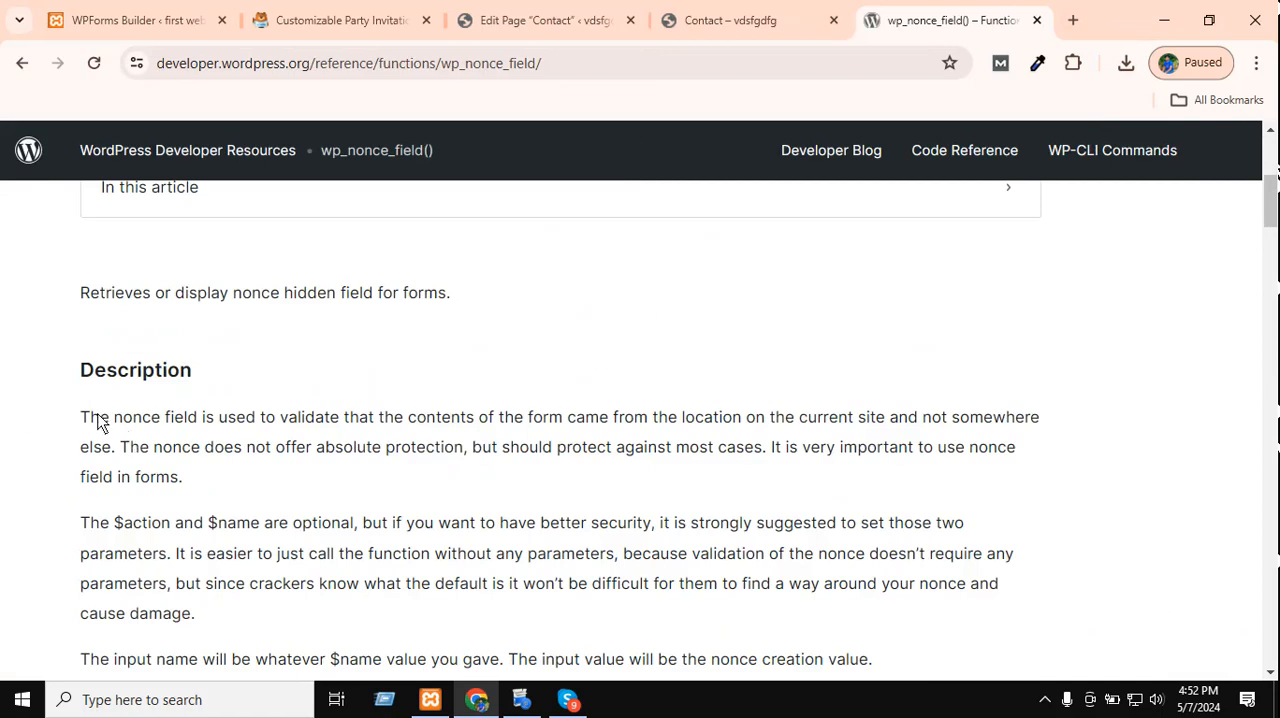
drag(83, 423, 362, 424)
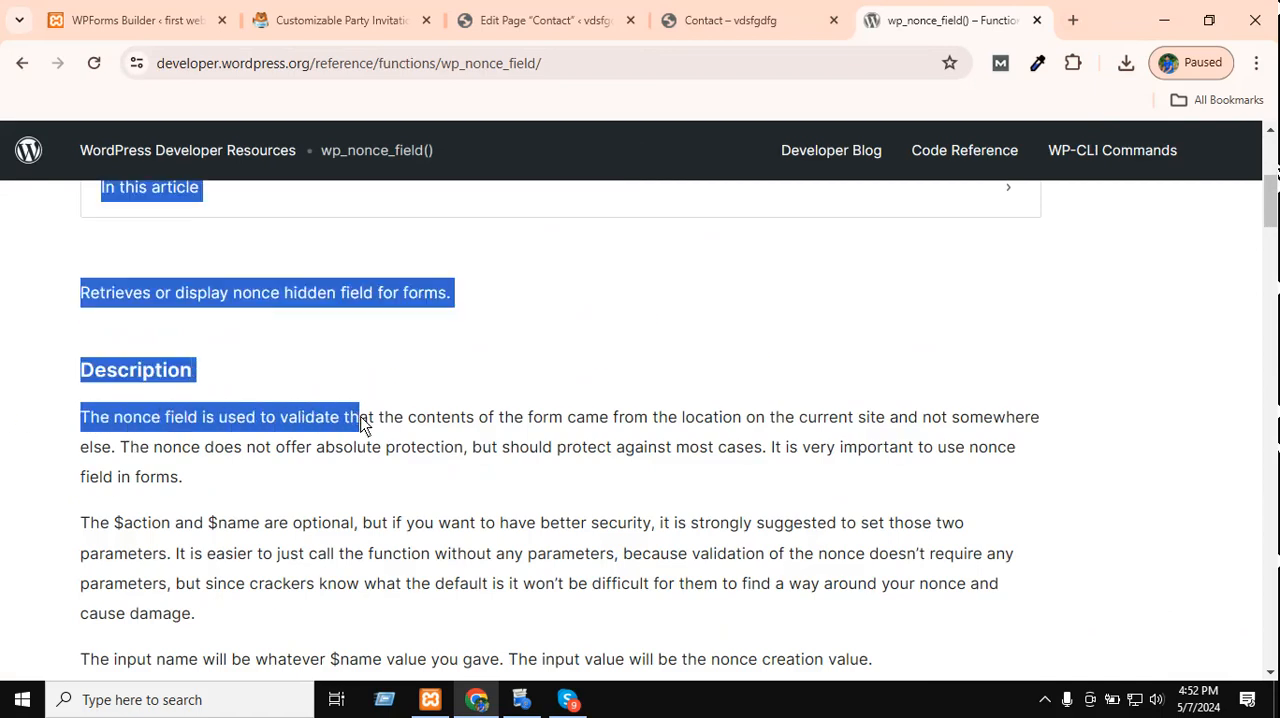
click(437, 420)
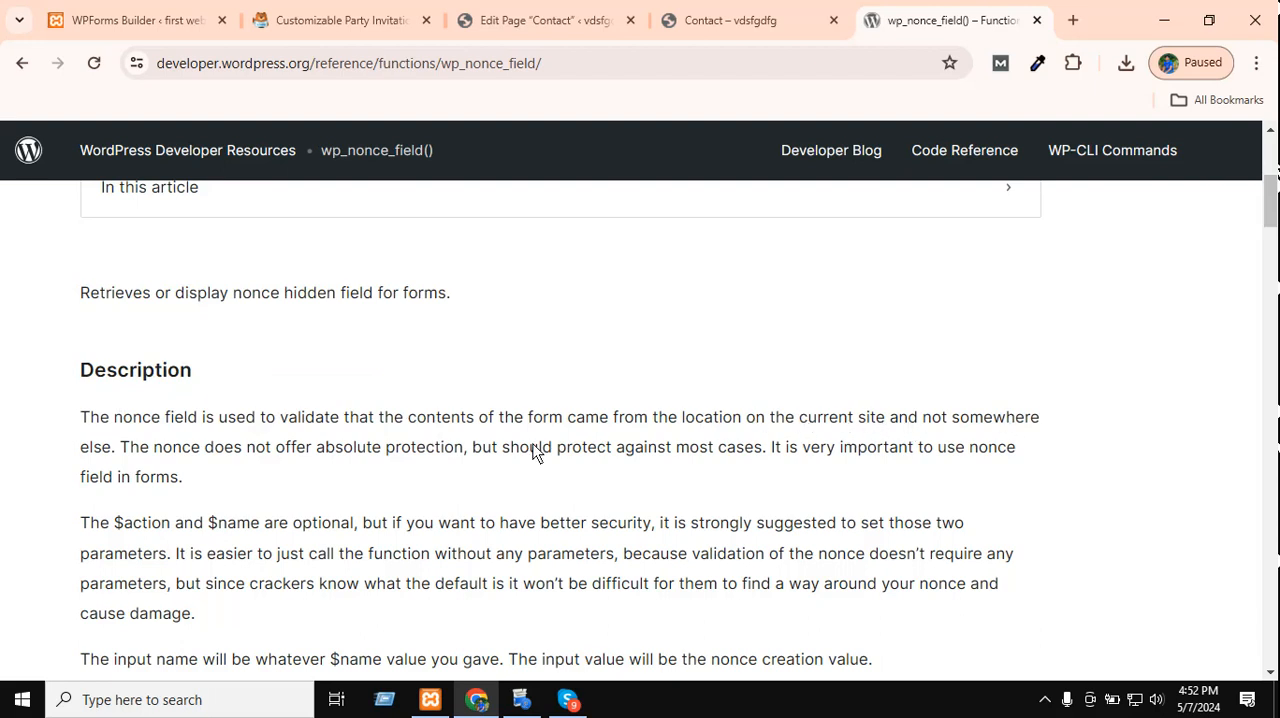
scroll(958, 471, down, 5)
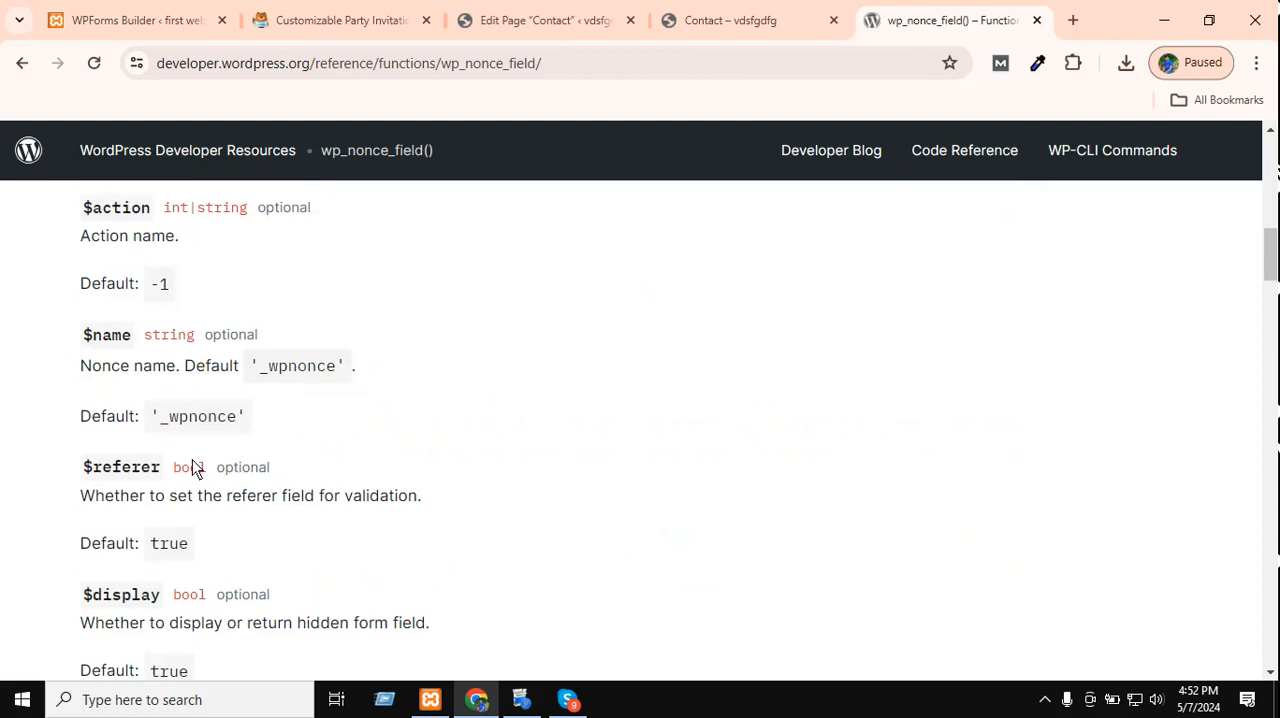
scroll(195, 468, up, 4)
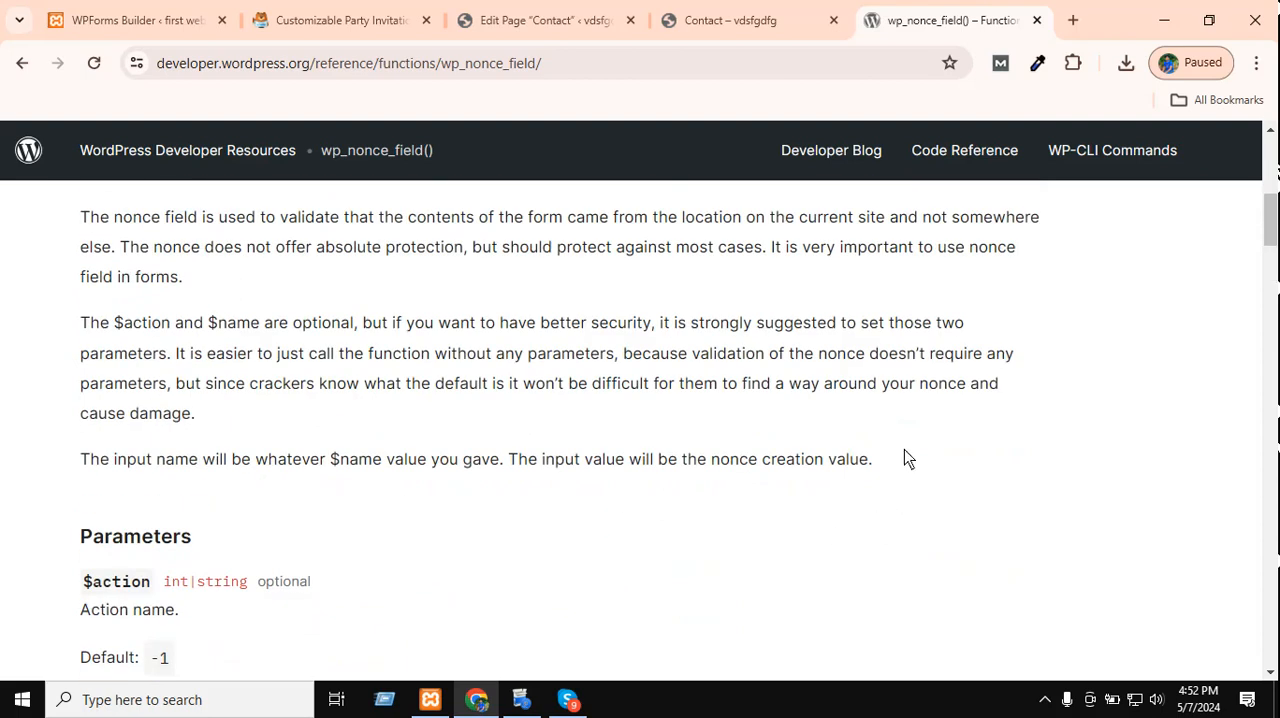
drag(904, 459, 114, 431)
click(114, 433)
middle_click(970, 4)
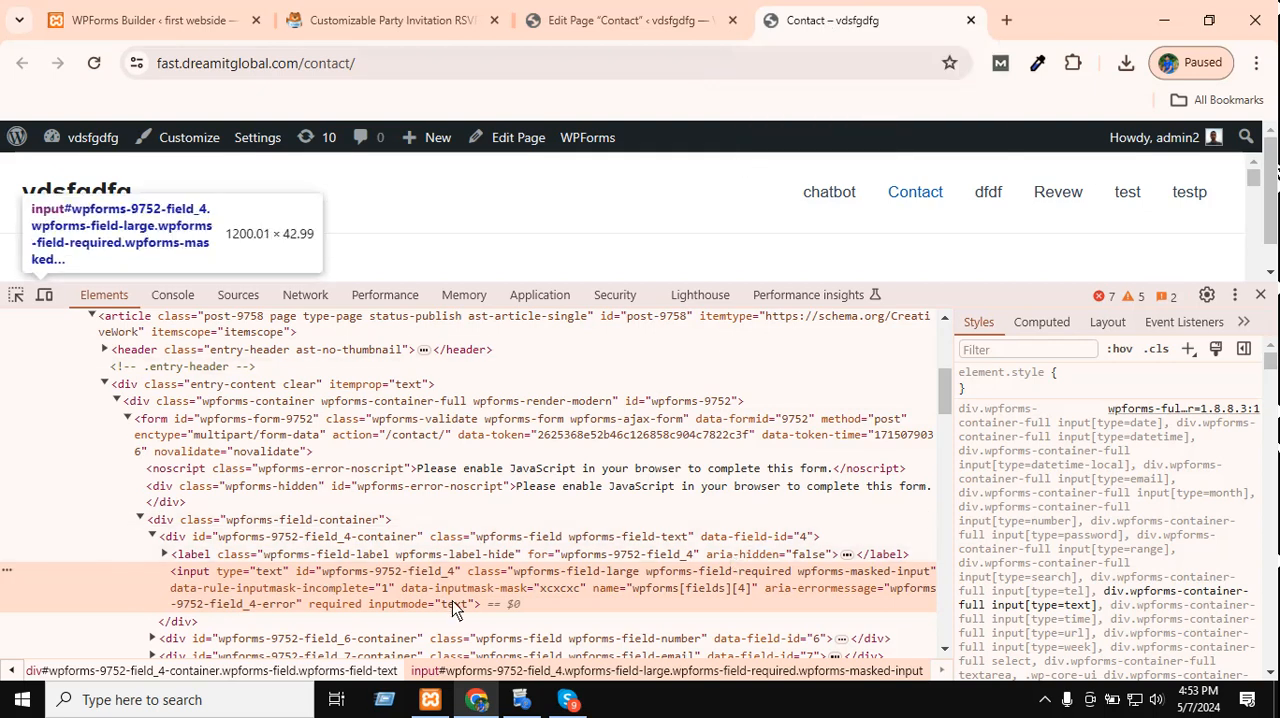
Close the developer tools and recheck the content of the unlabelled text field on the Contact page.
click(1262, 300)
click(147, 388)
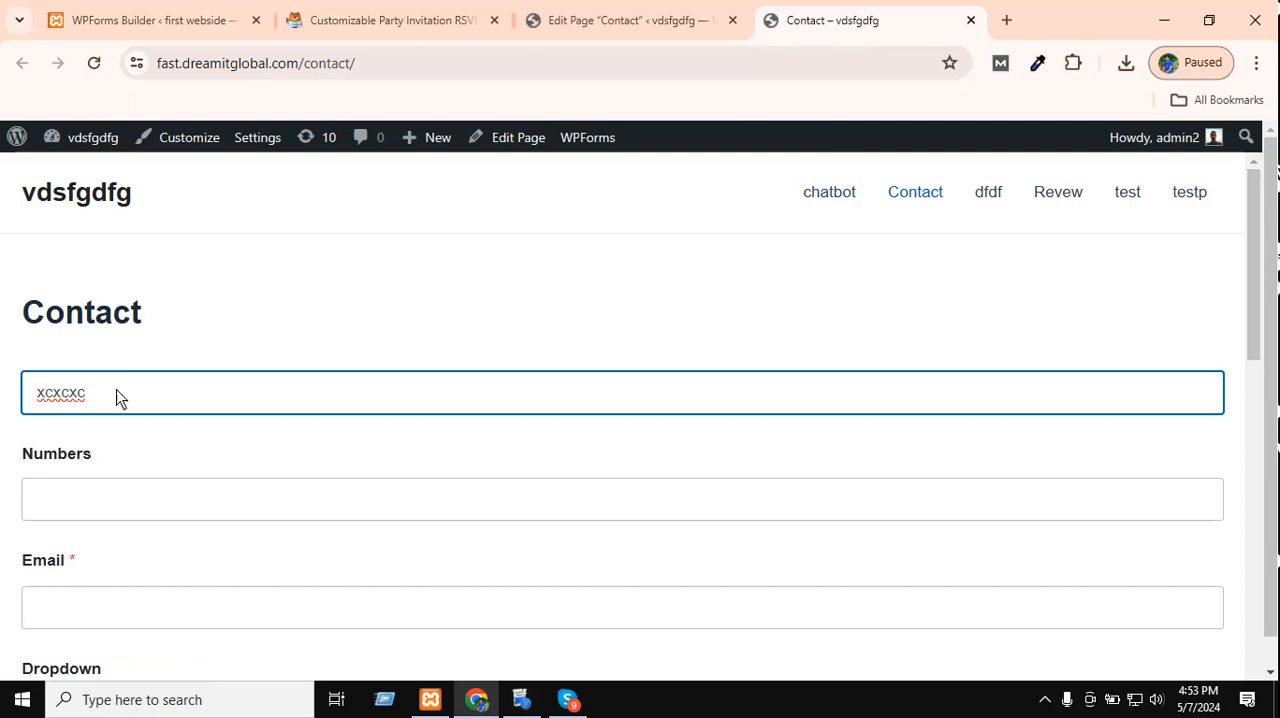
key(ctrl+a)
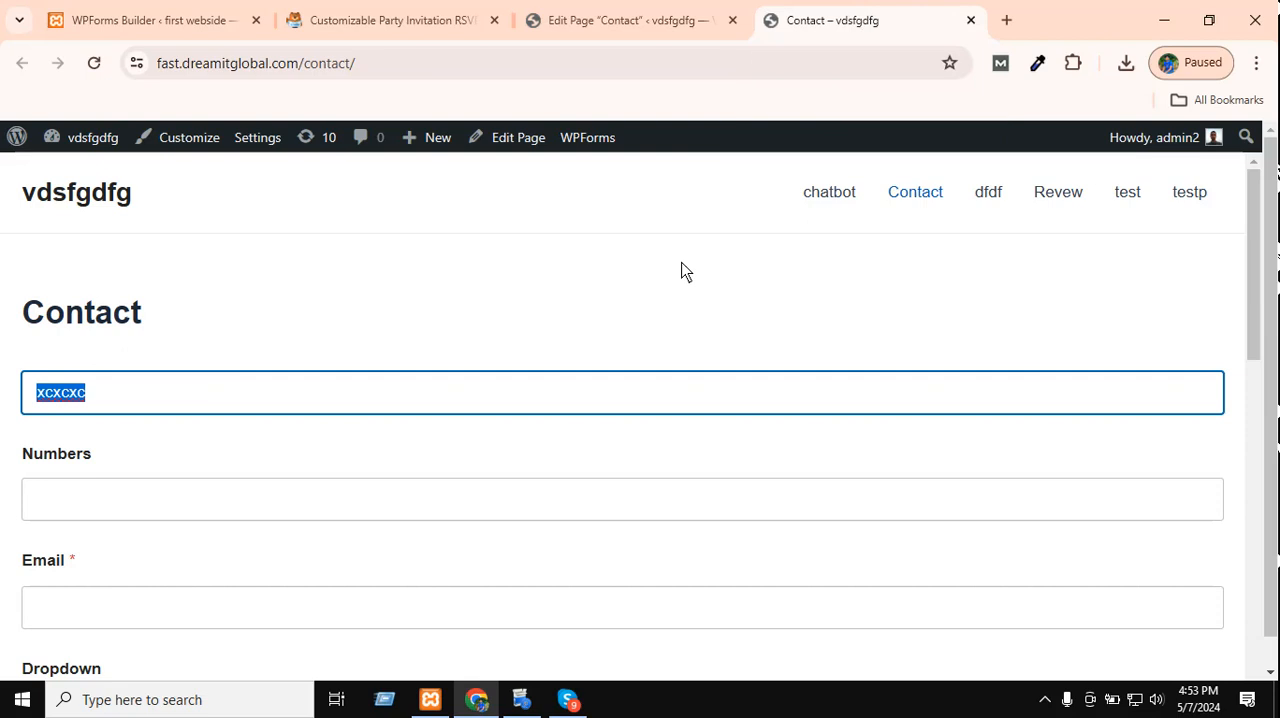
scroll(545, 360, down, 1)
scroll(530, 335, up, 1)
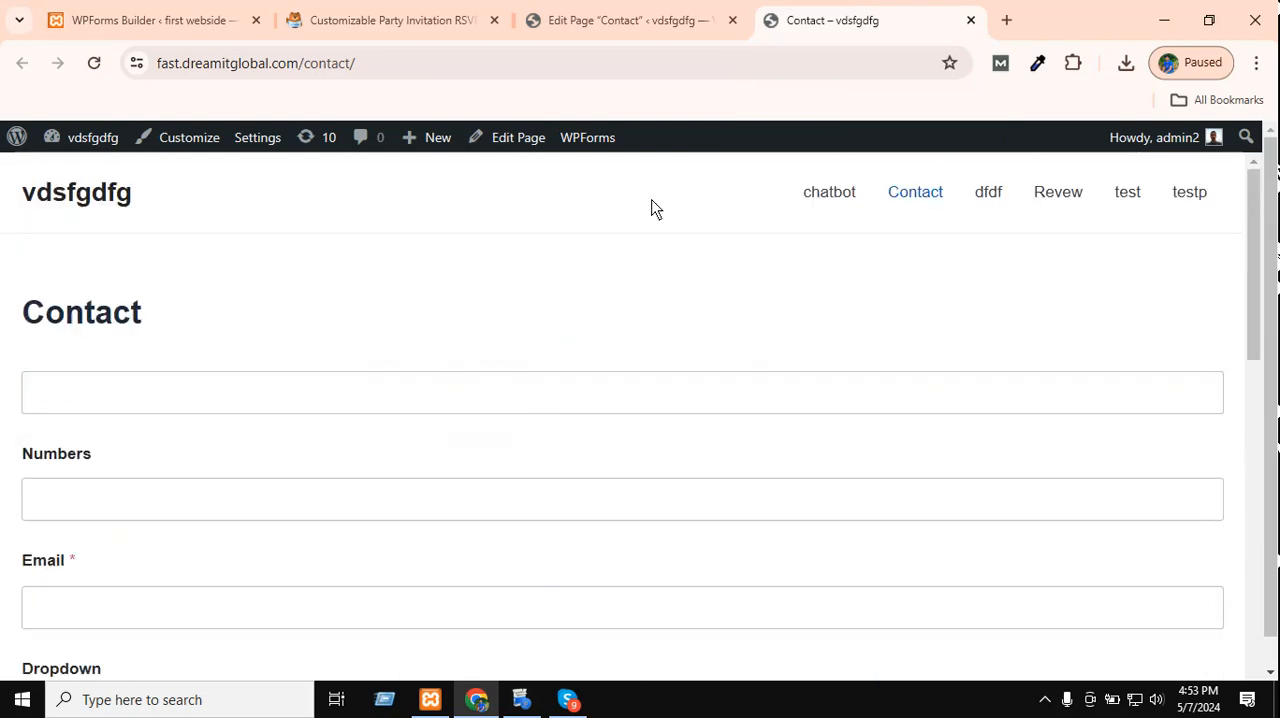
click(674, 20)
scroll(819, 365, down, 2)
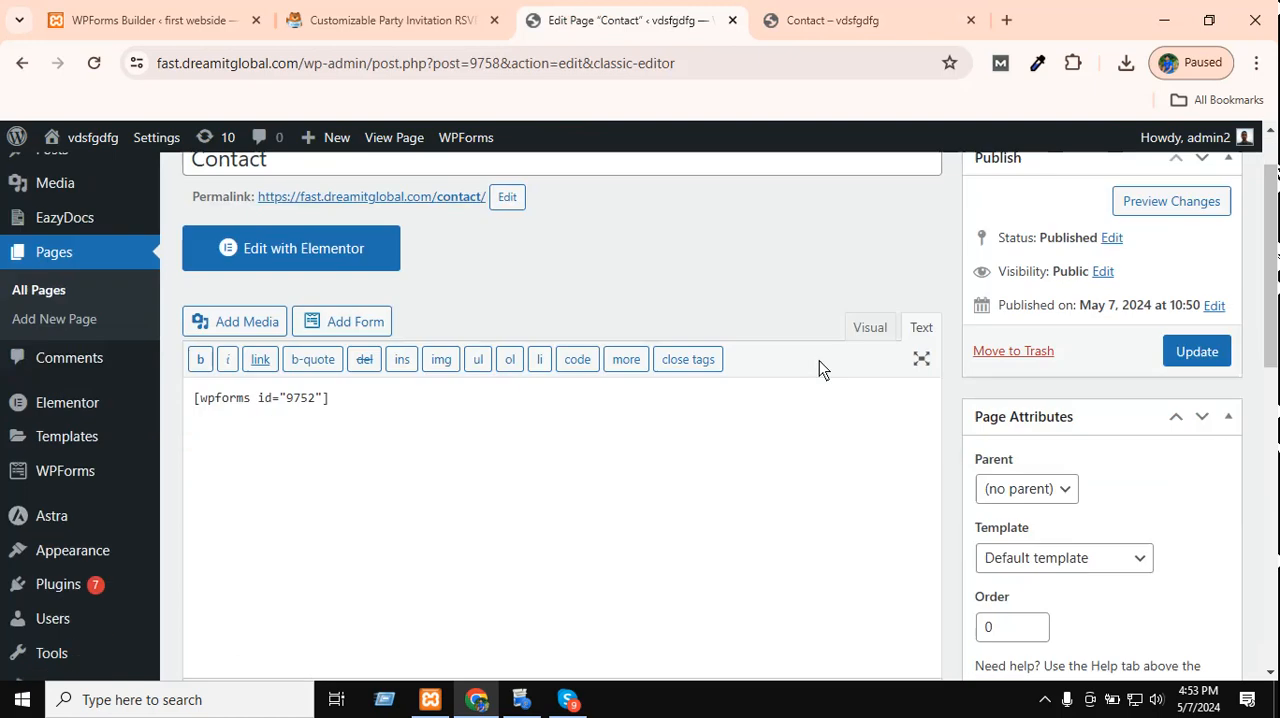
scroll(800, 345, up, 2)
click(940, 22)
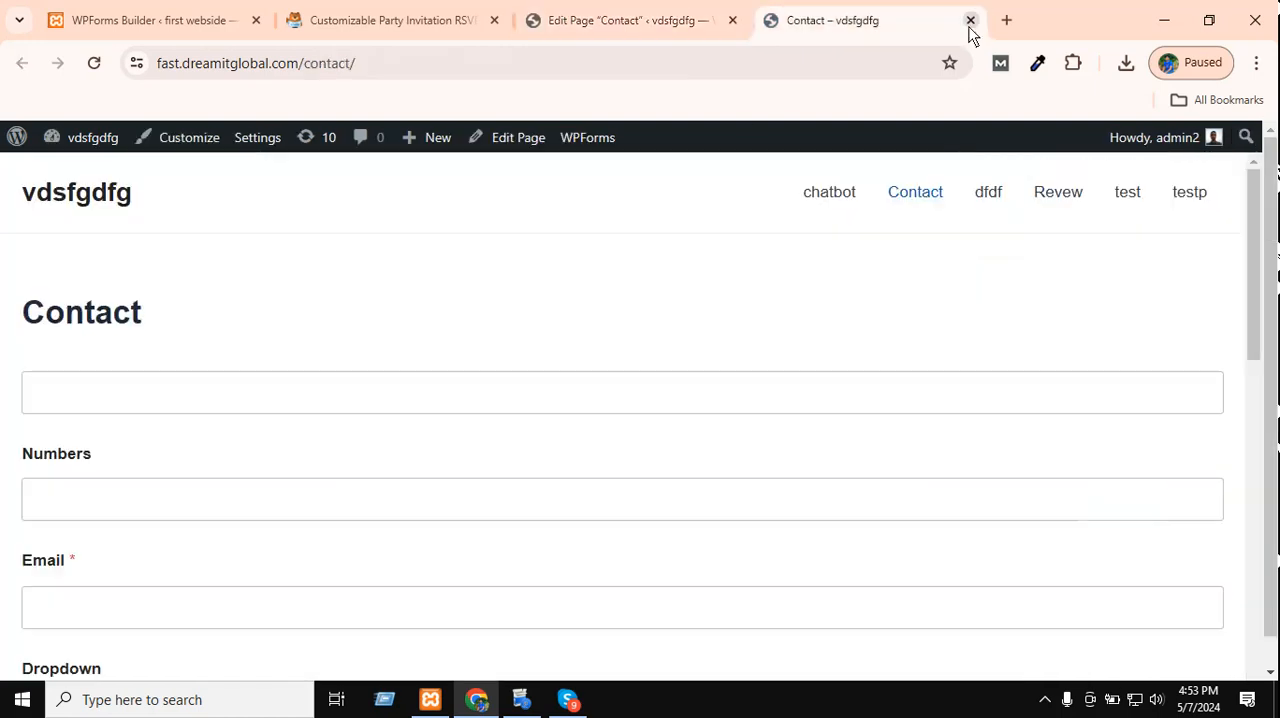
click(665, 20)
click(425, 20)
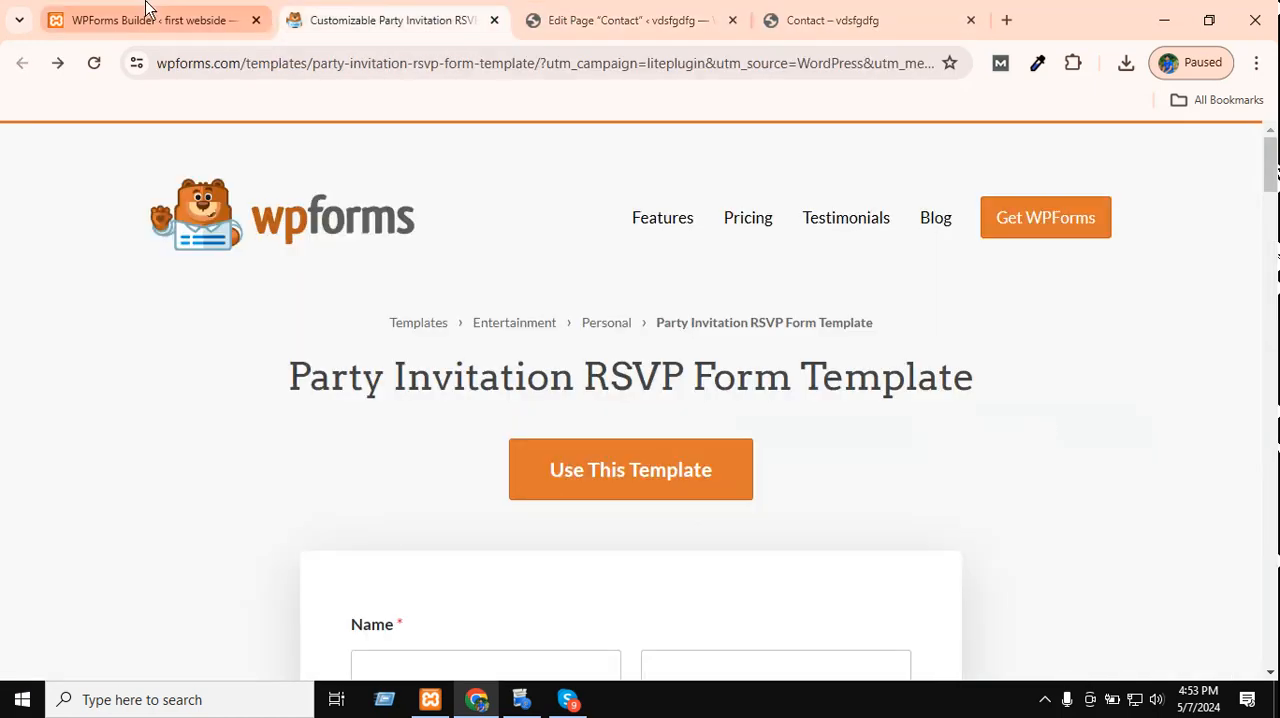
click(145, 12)
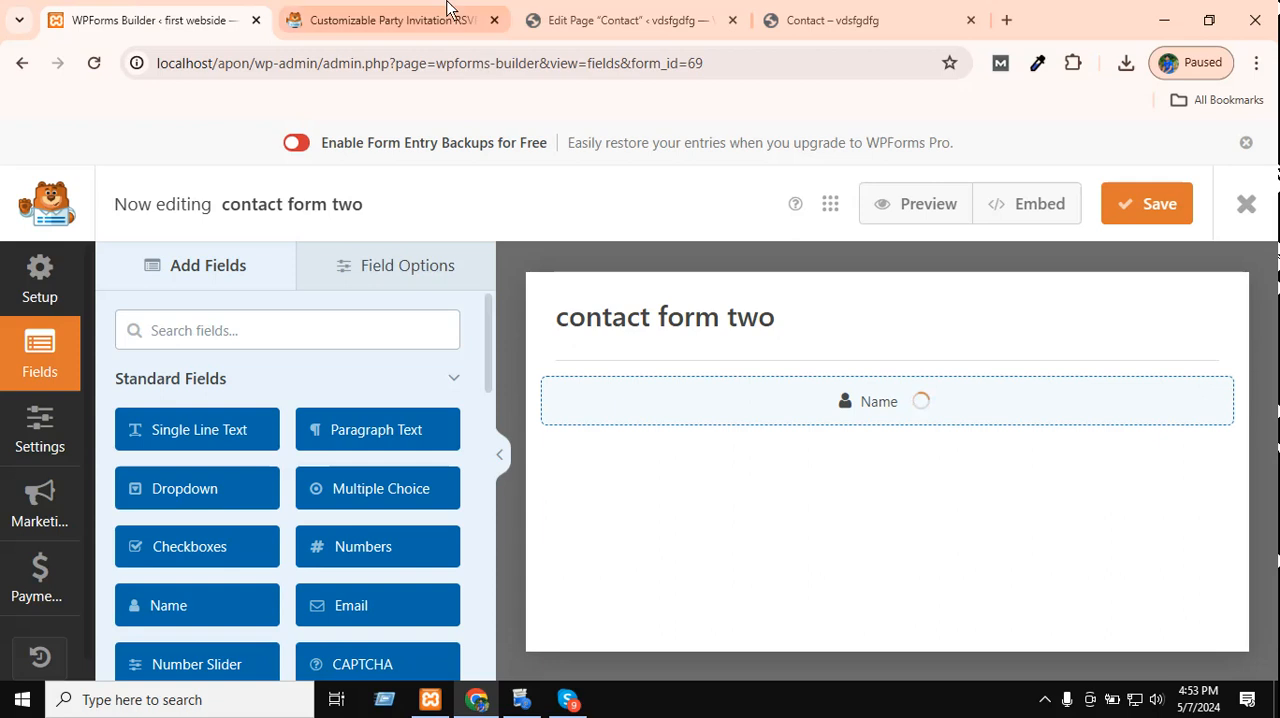
click(580, 20)
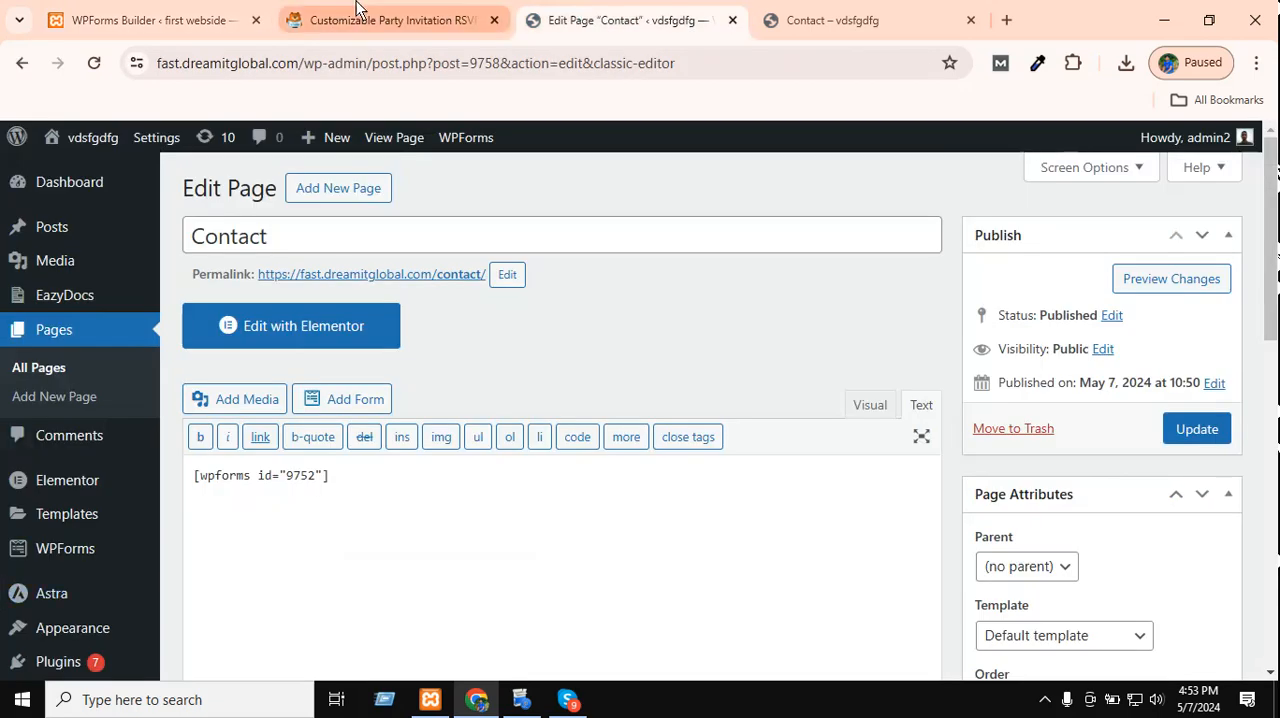
click(360, 16)
Return to the WordPress admin of the Contact page's site and open "contact form" from the WPForms overview in the form builder.
click(527, 12)
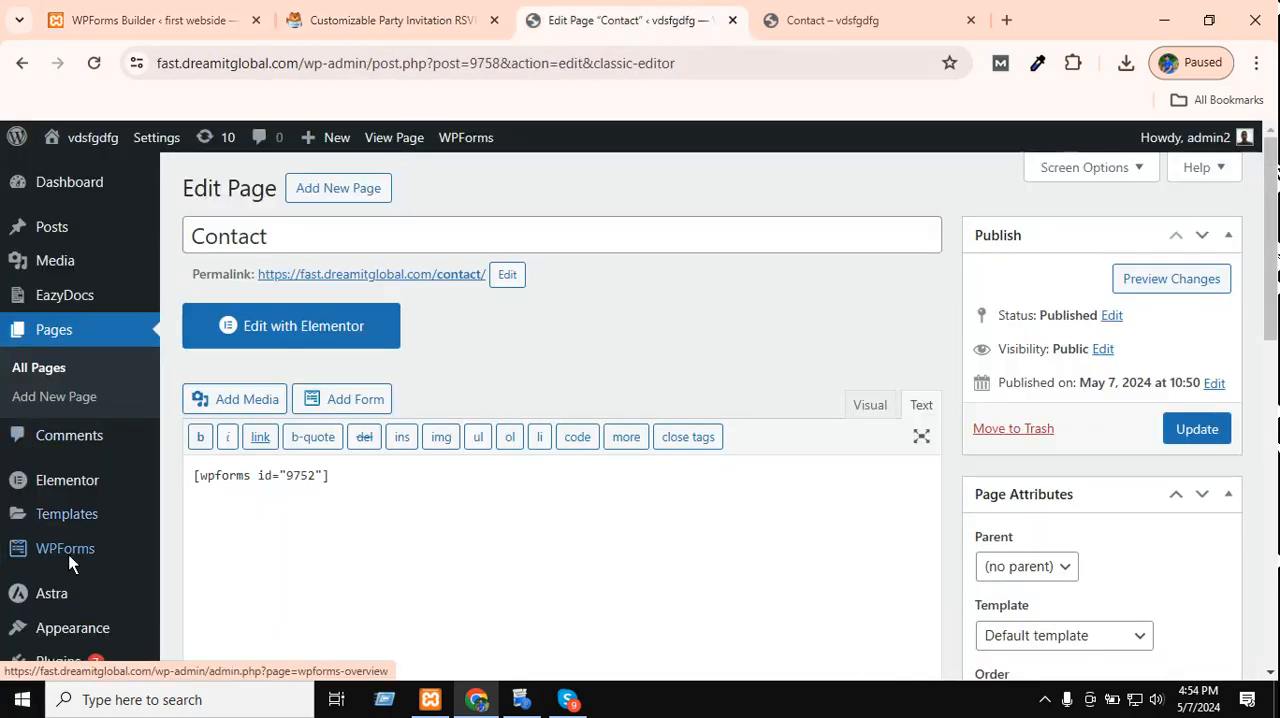
scroll(80, 560, down, 3)
scroll(70, 410, down, 2)
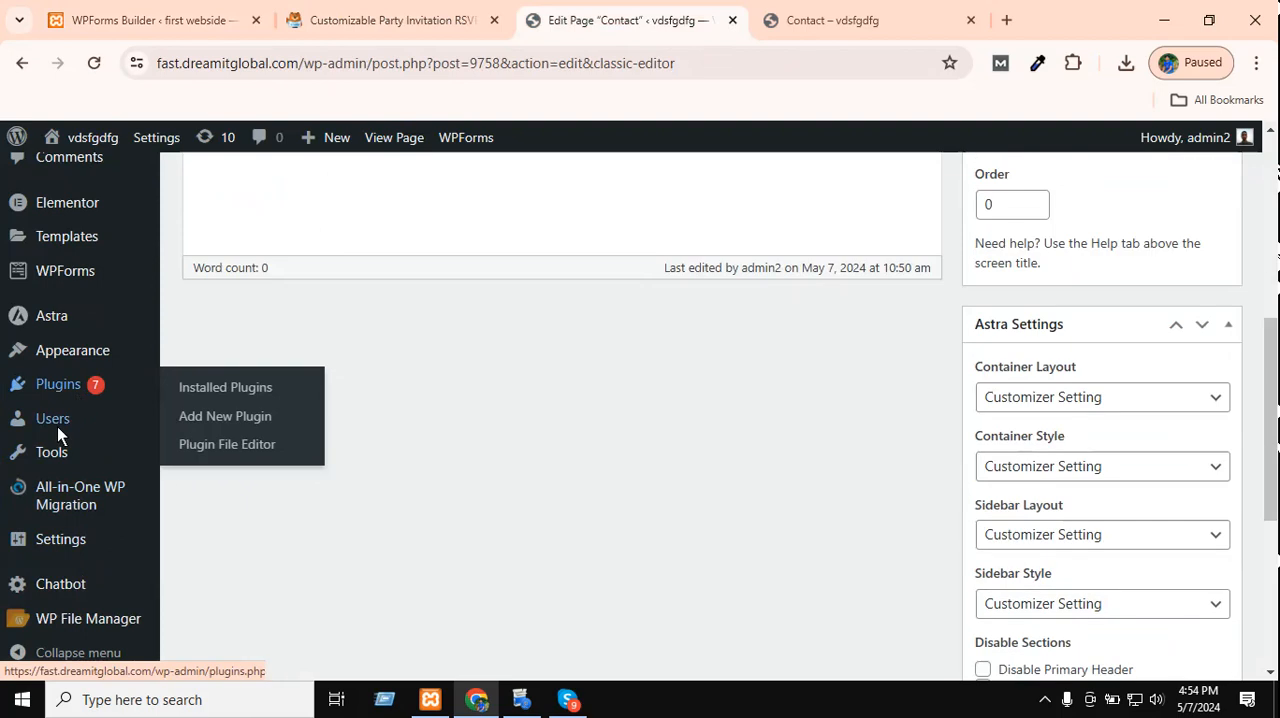
scroll(57, 426, up, 1)
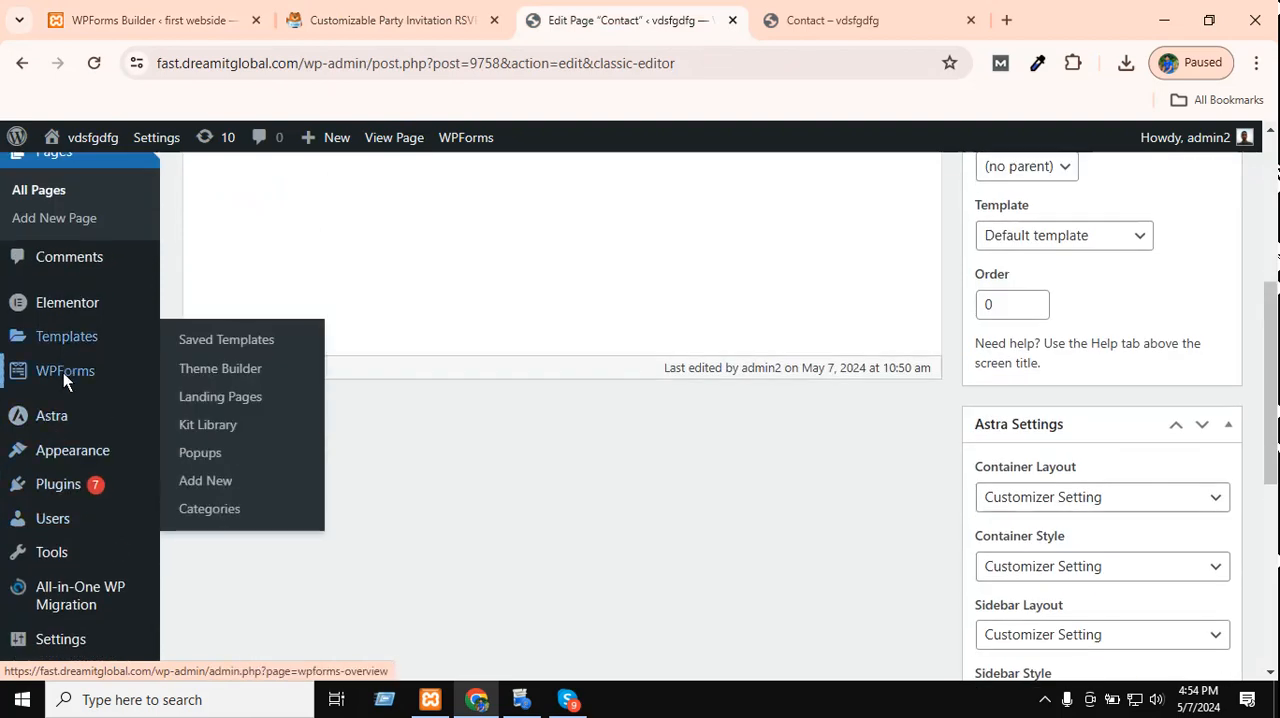
click(215, 285)
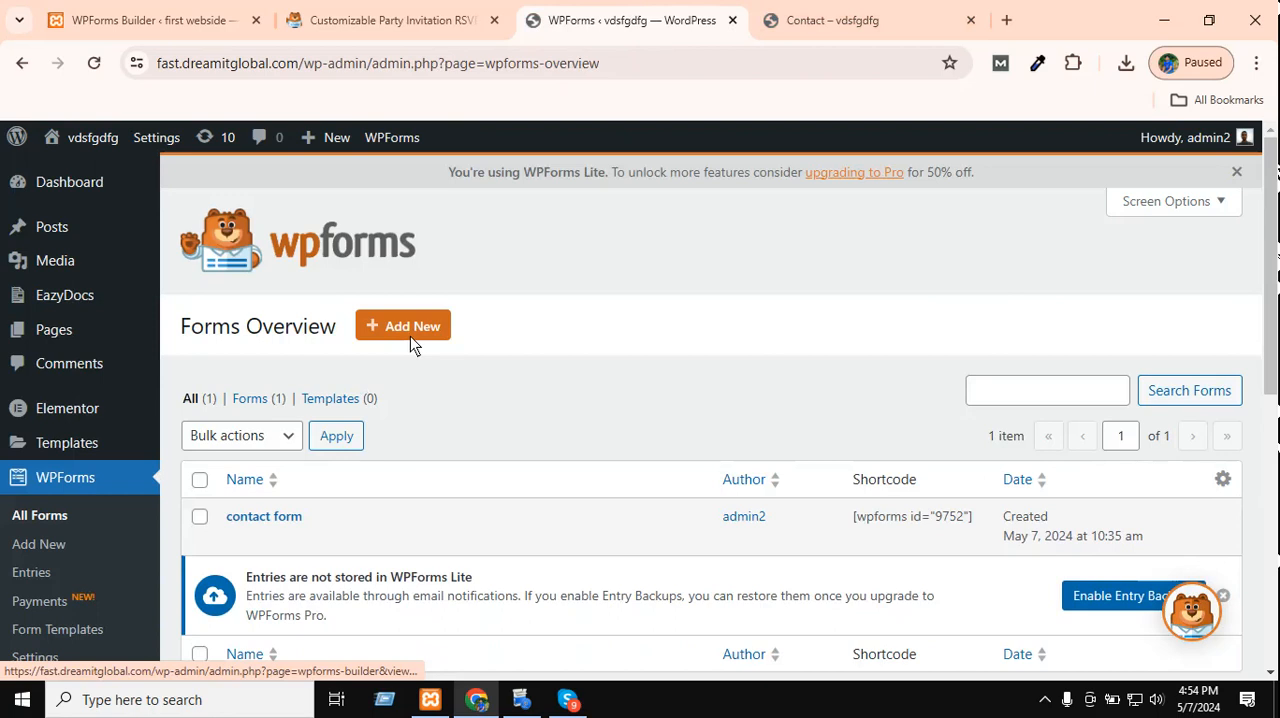
scroll(412, 334, down, 2)
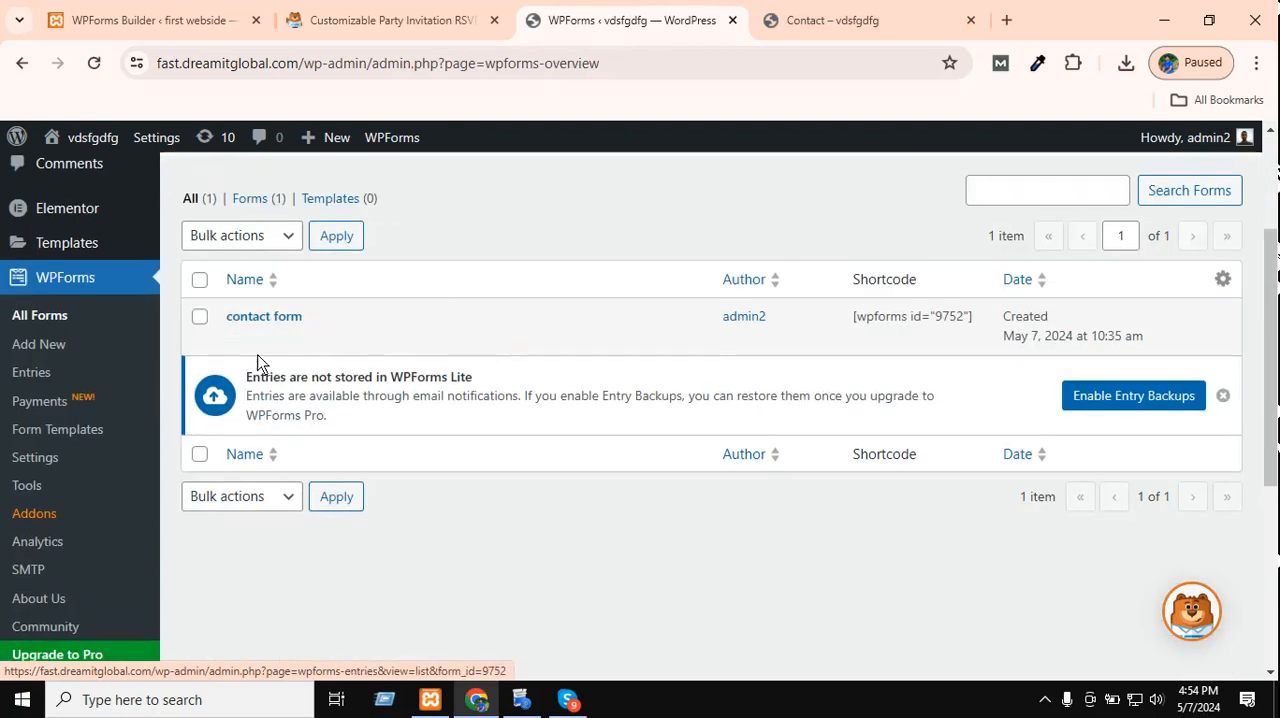
click(240, 338)
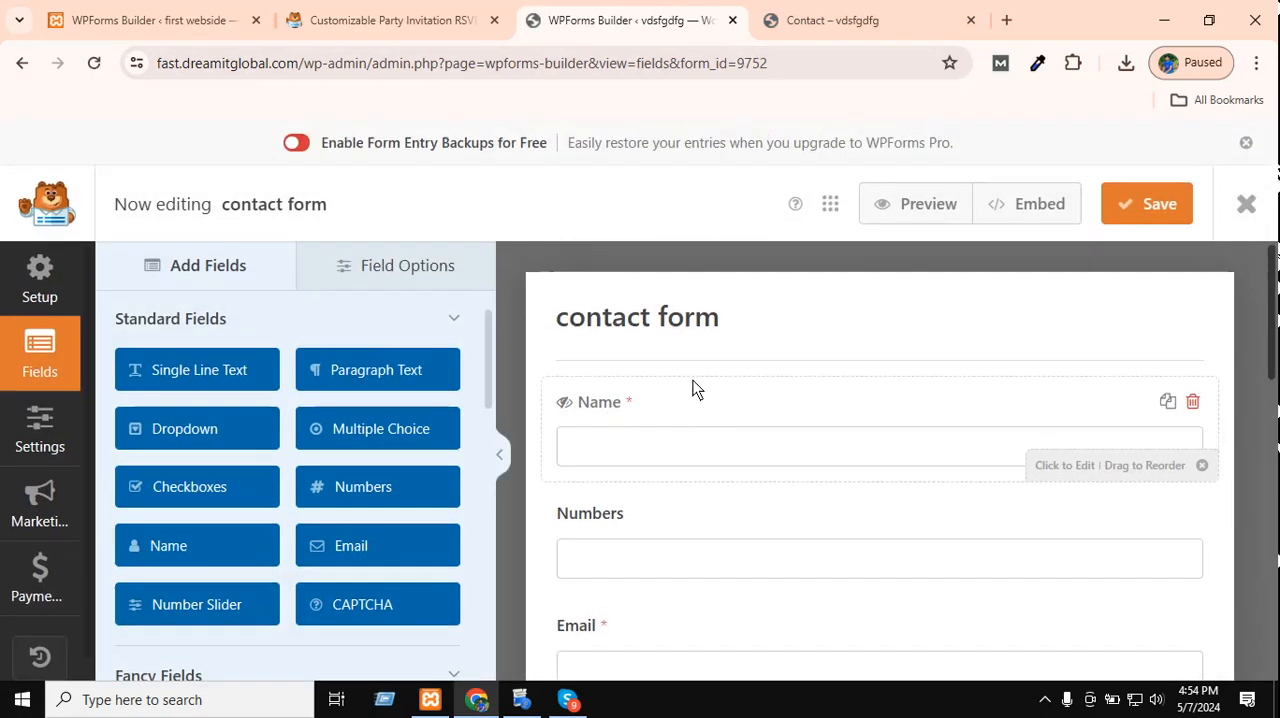
Clear the Name field's input mask in its advanced options and save the form.
click(694, 405)
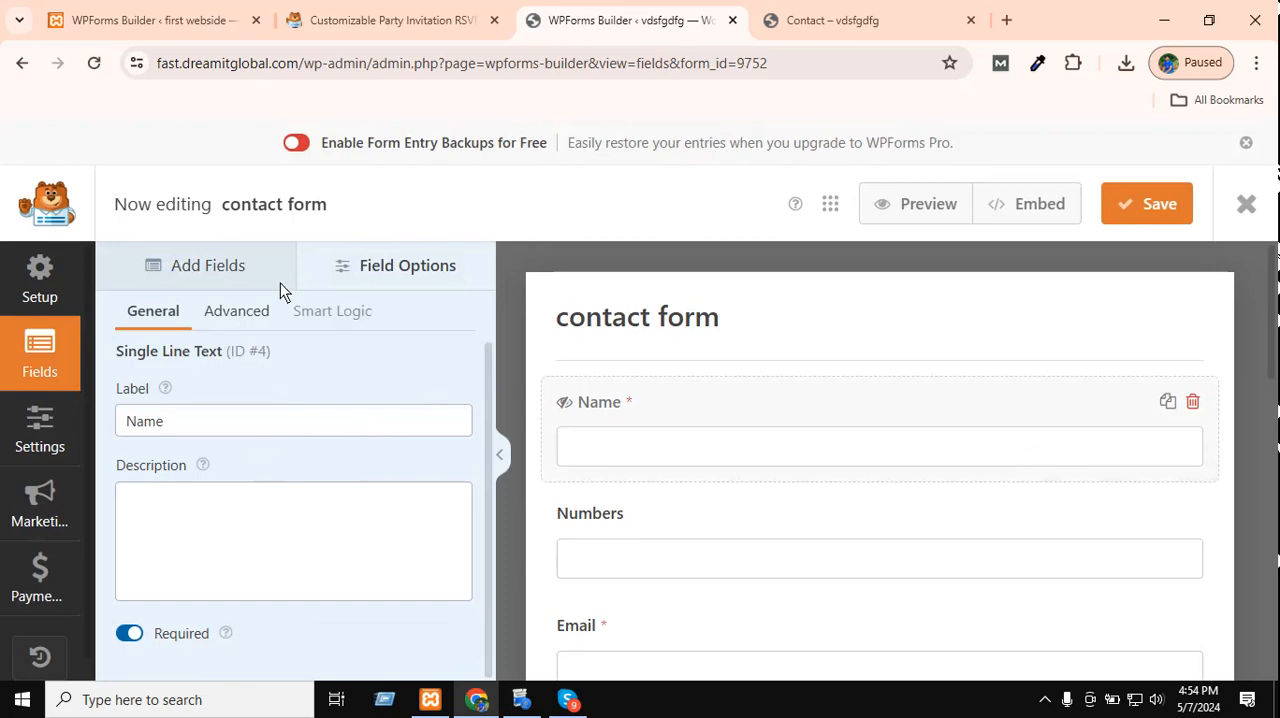
click(240, 315)
scroll(240, 472, down, 1)
scroll(240, 472, down, 2)
click(220, 498)
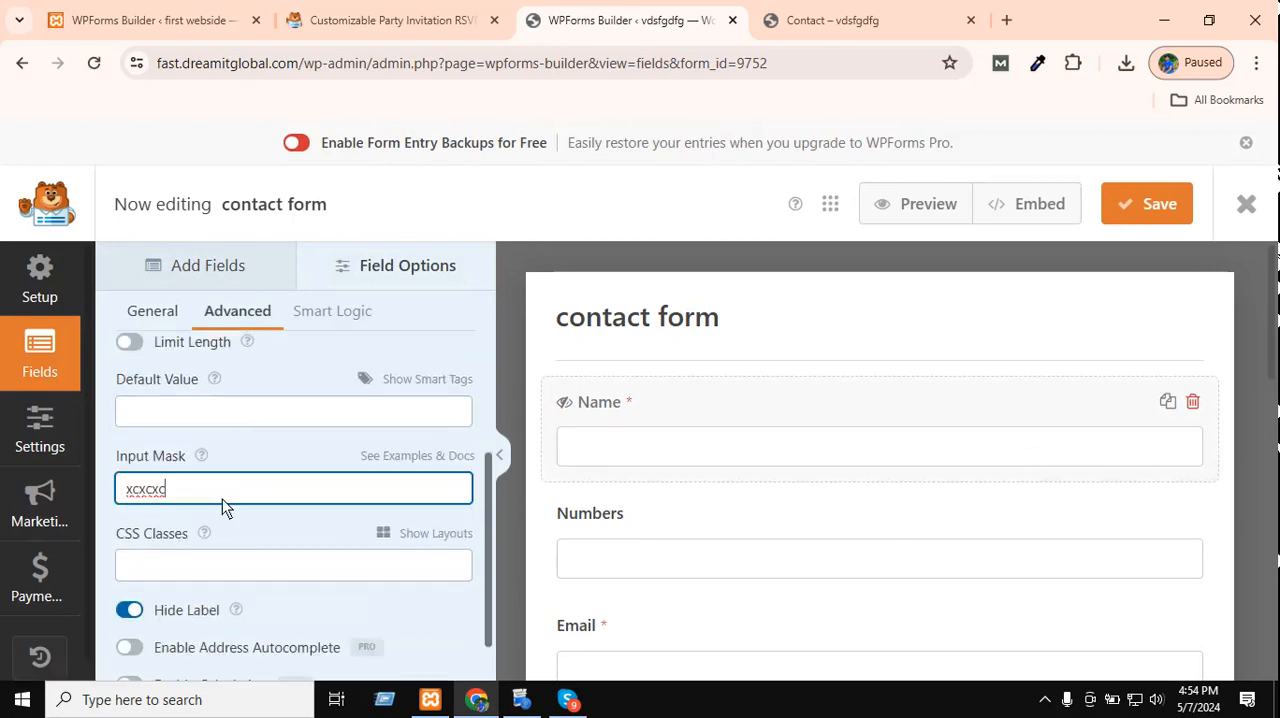
double_click(220, 498)
key(BackSpace)
click(296, 562)
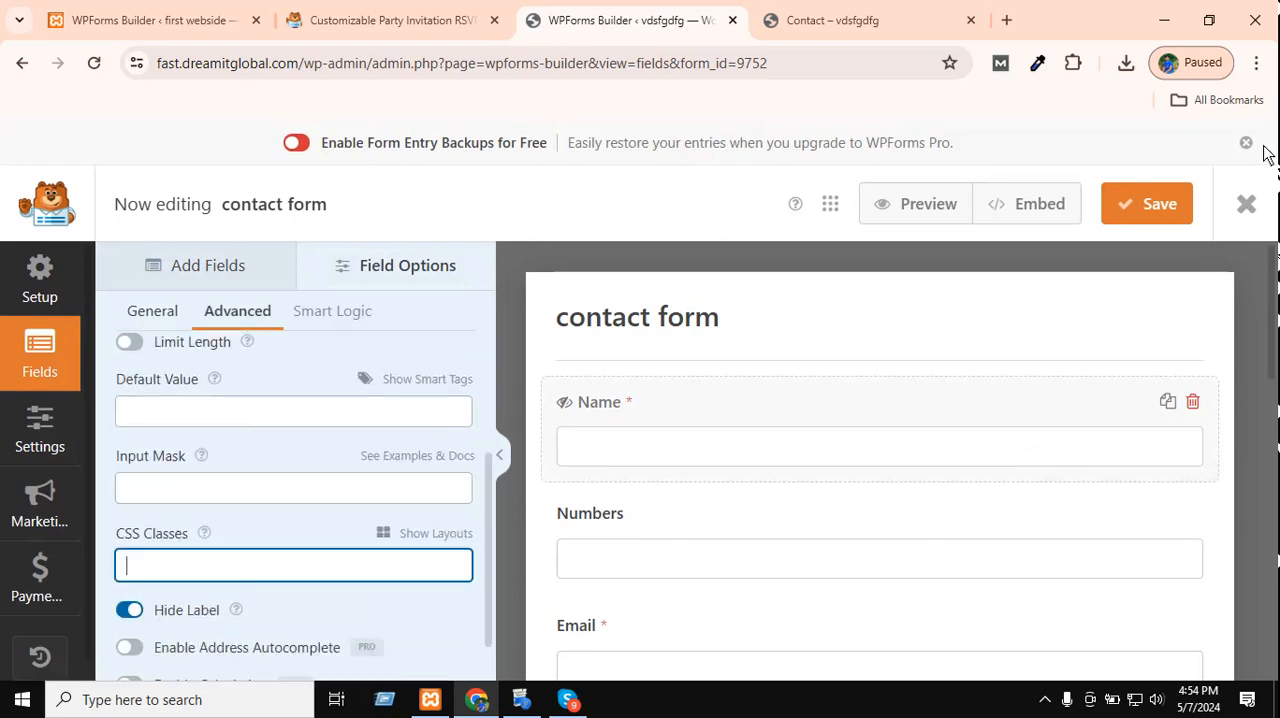
click(1105, 209)
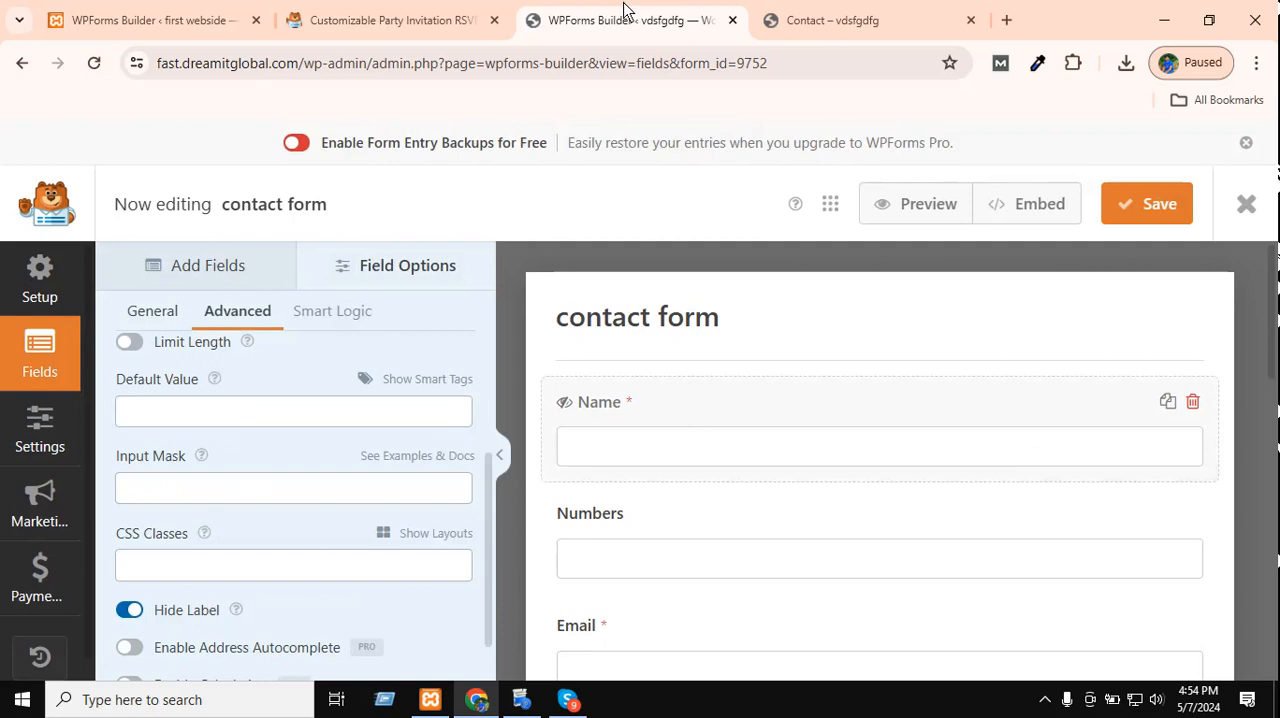
Reload the live Contact page and enter "fdgfgfg" in the unlabelled text field and 435345435 in the Numbers field.
click(829, 12)
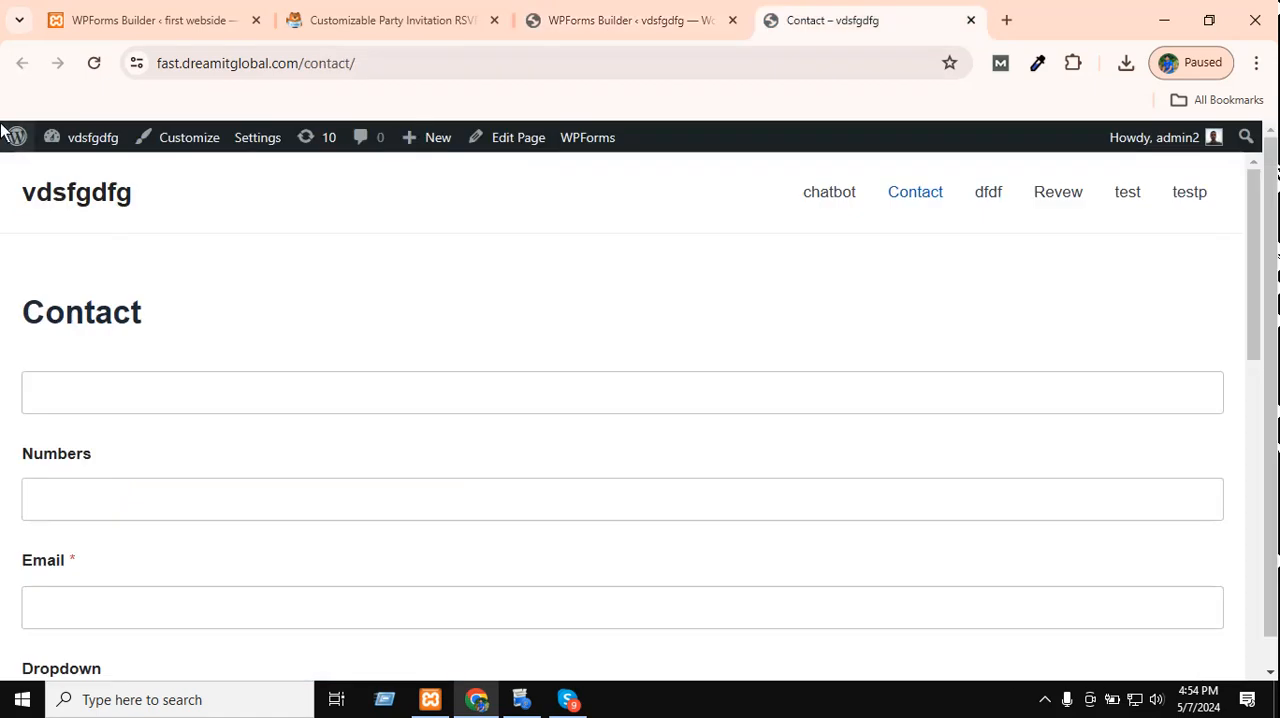
click(94, 63)
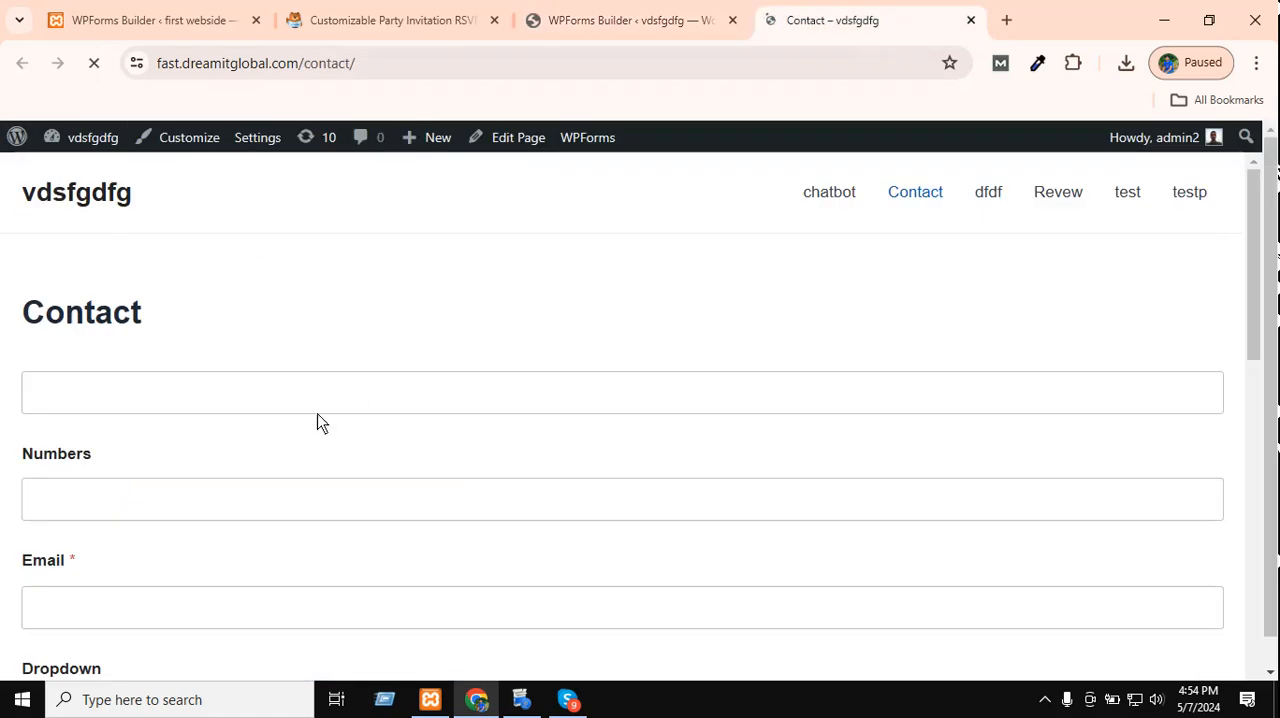
click(280, 395)
text(fdgfgfg)
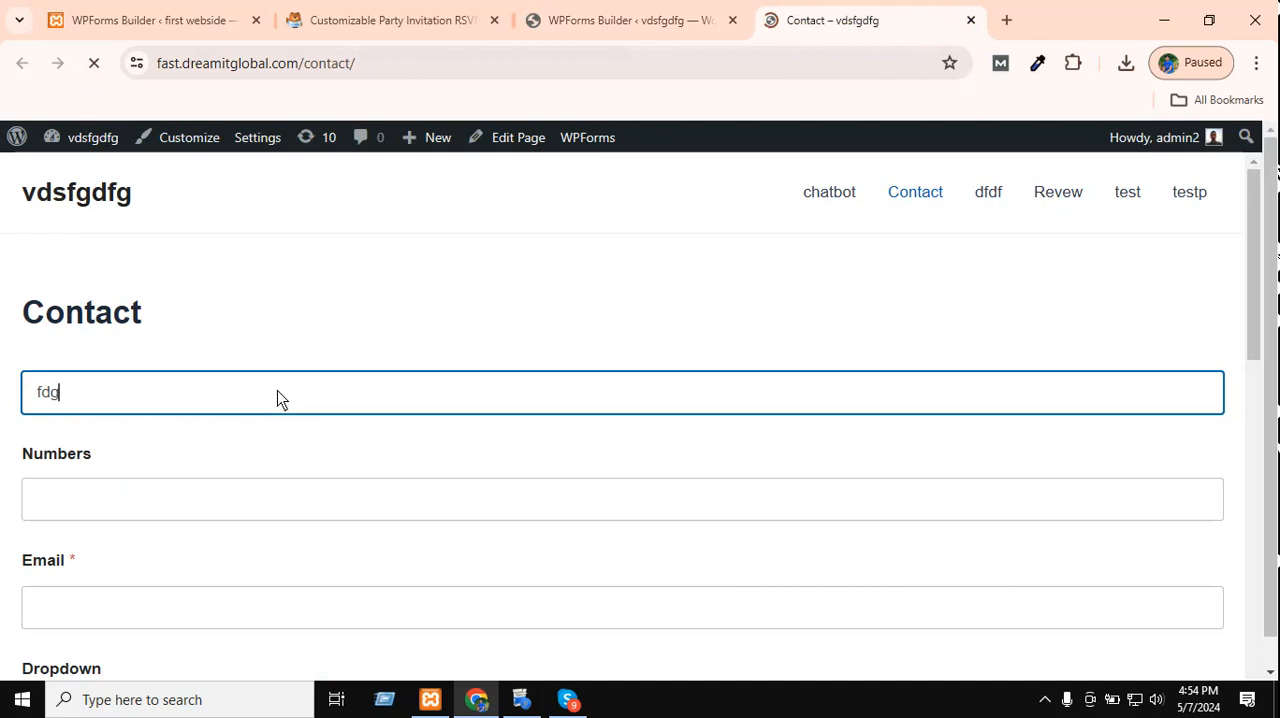
click(157, 497)
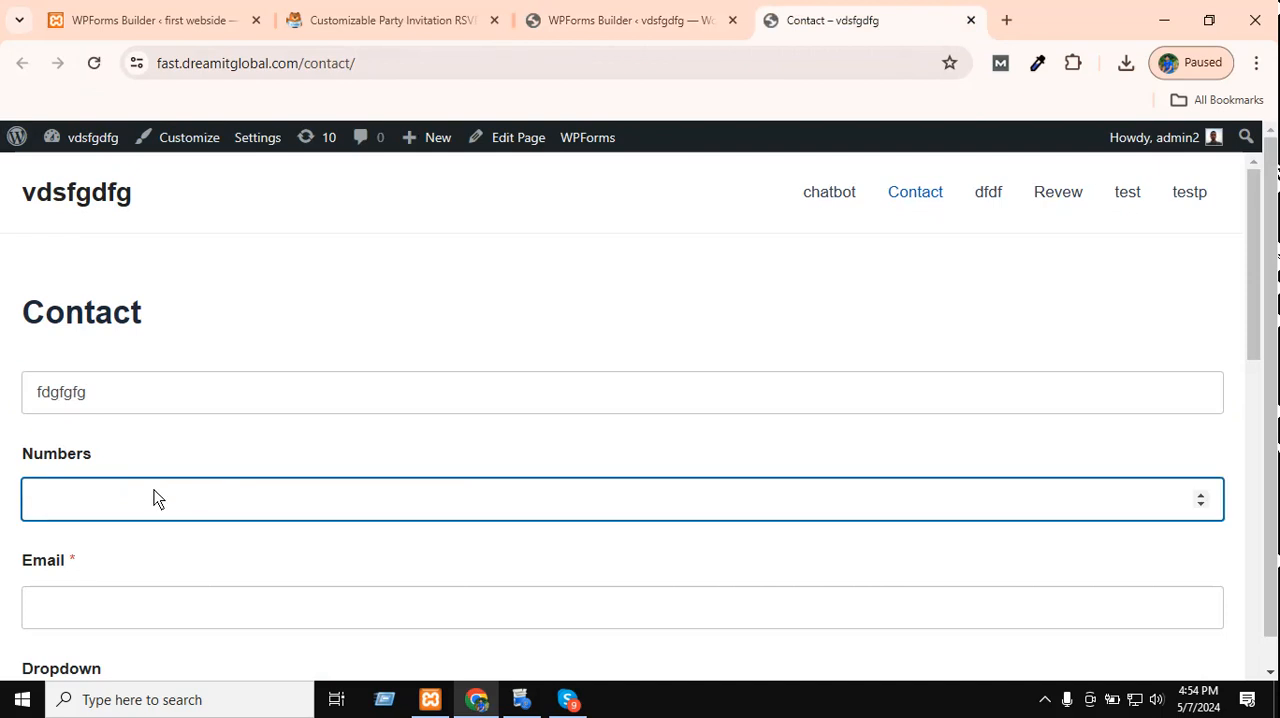
text(435345435)
Fill in the required email address and select the First Choice image under Multiple Choice.
scroll(155, 498, down, 3)
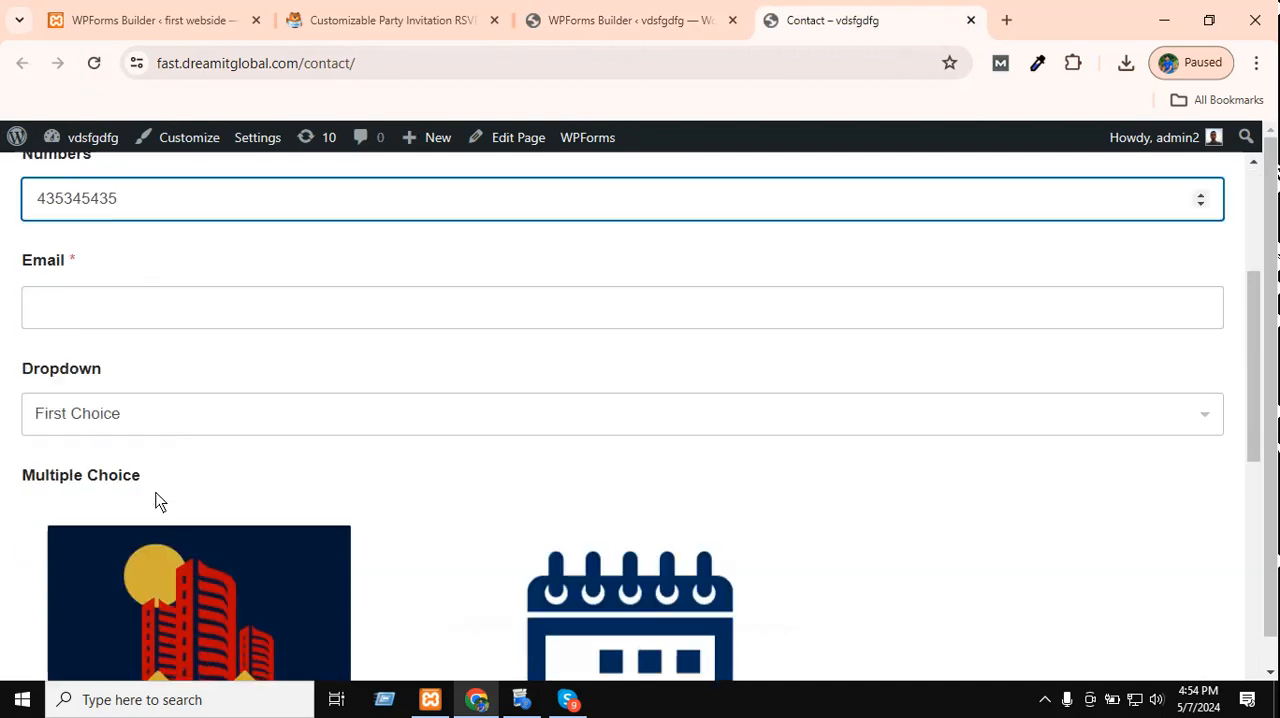
click(158, 320)
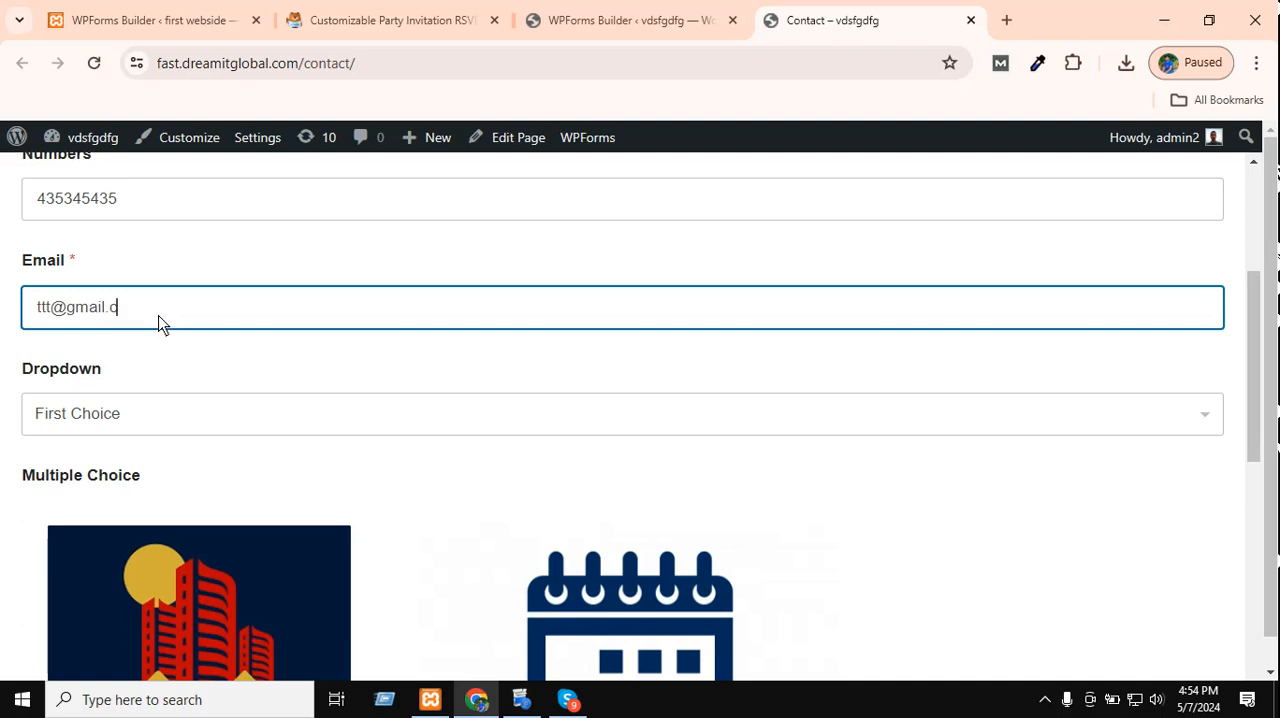
right_click(189, 324)
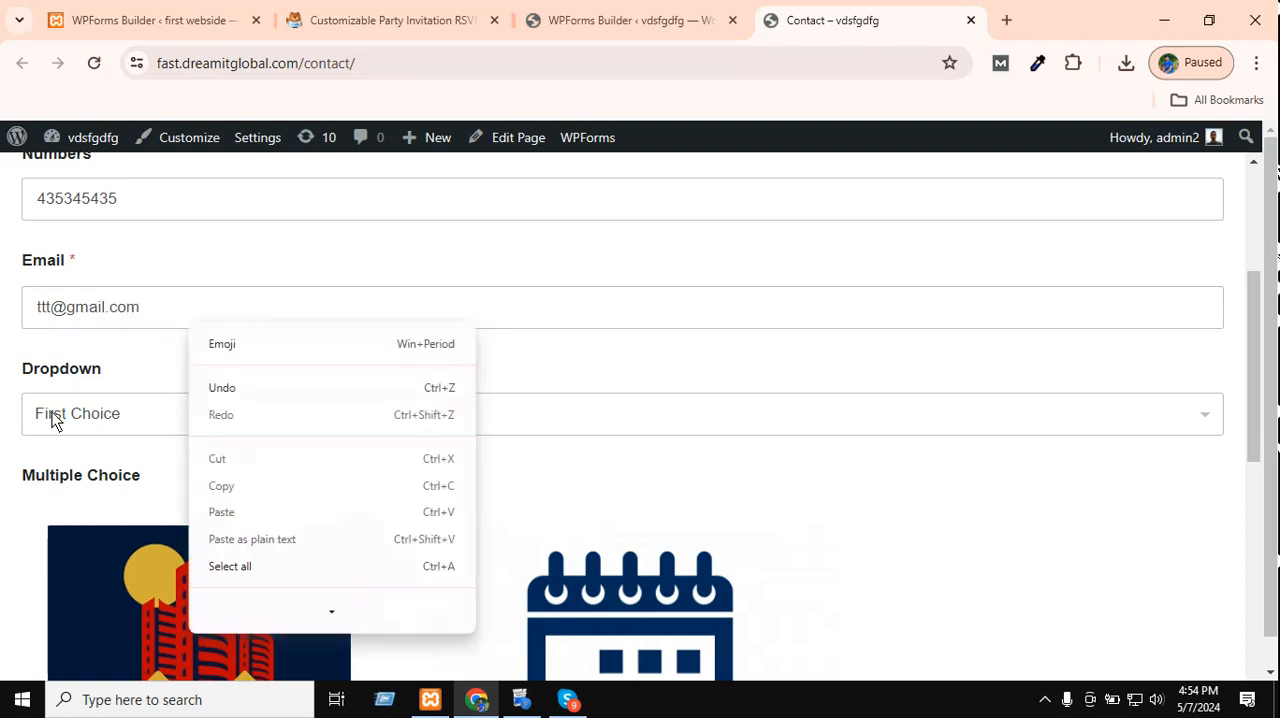
click(51, 417)
click(140, 465)
scroll(200, 400, down, 3)
click(228, 346)
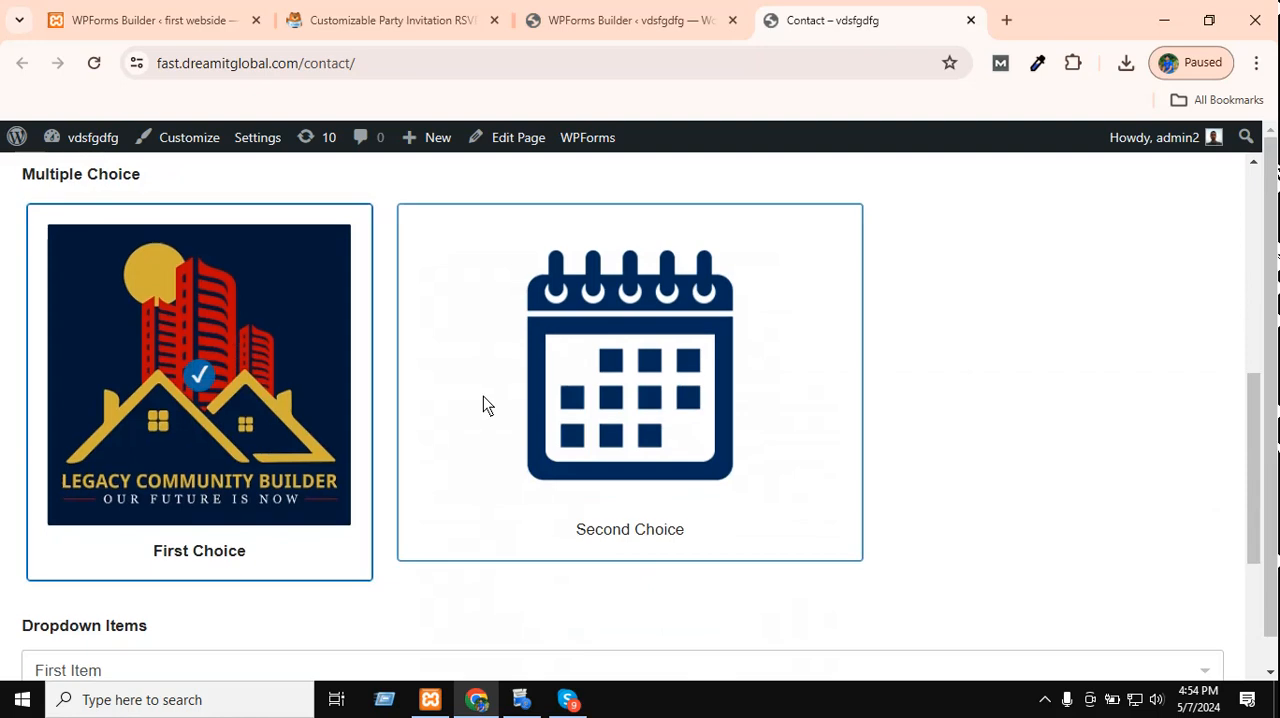
Choose Second Item under Dropdown Items, tick the Male checkbox and send the form.
scroll(400, 410, down, 3)
click(105, 385)
click(100, 424)
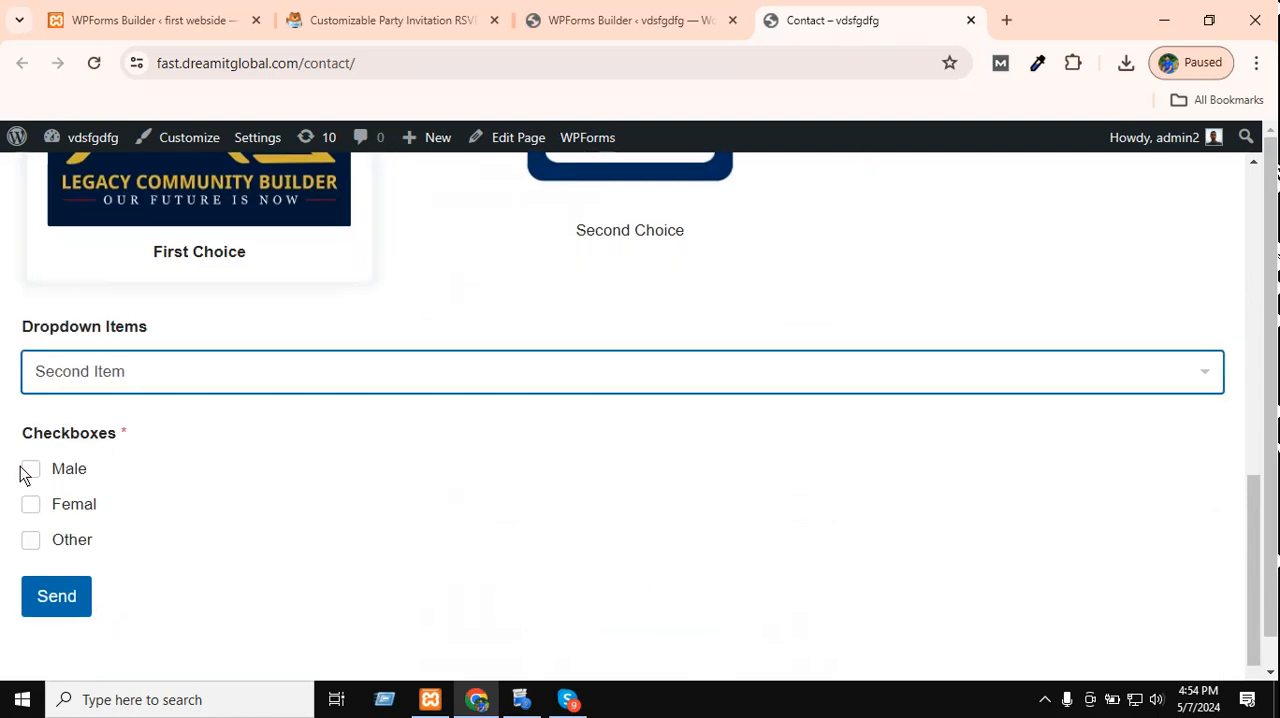
click(30, 470)
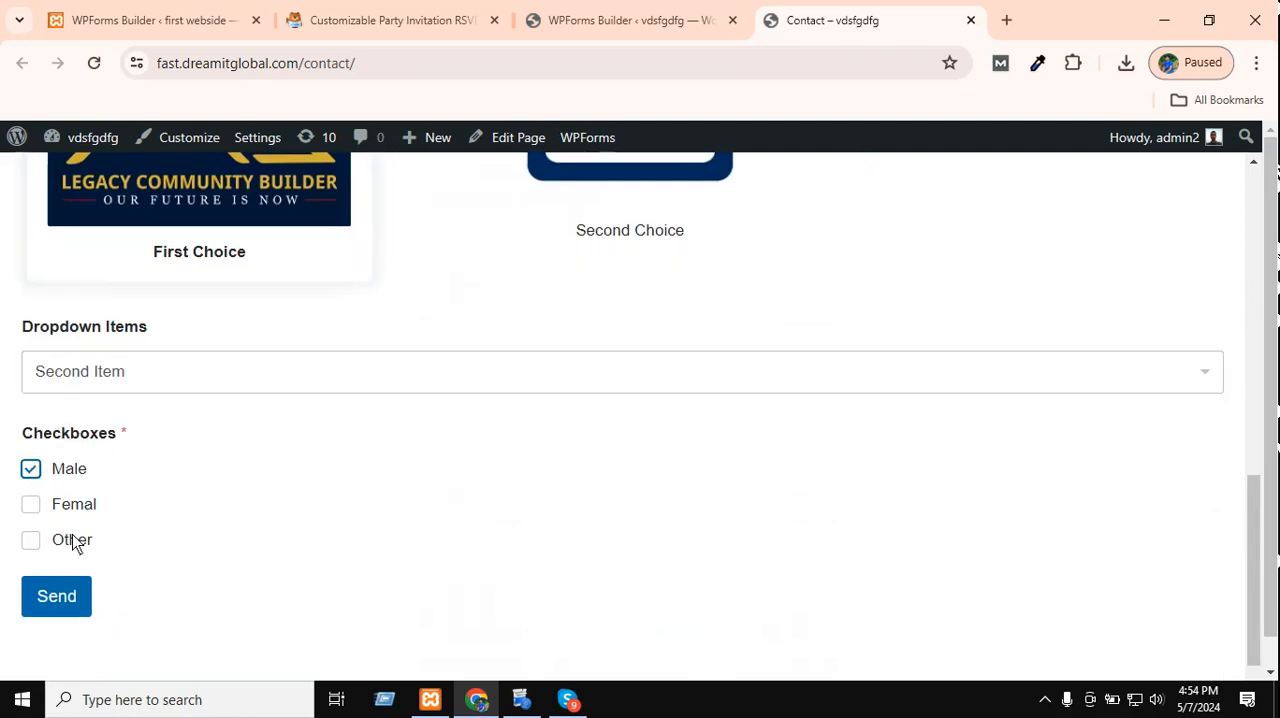
click(60, 590)
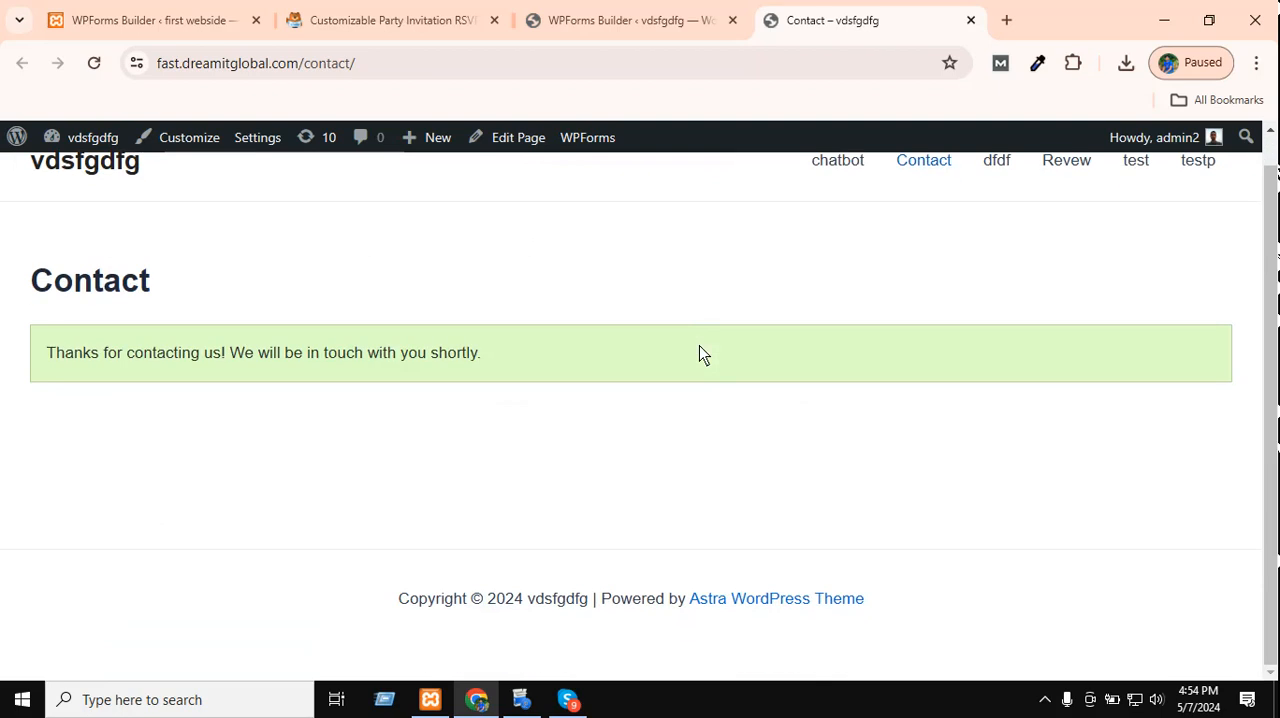
Read the response shown on the Contact page after the form submission.
drag(648, 362, 3, 360)
click(347, 346)
drag(480, 362, 40, 388)
click(289, 385)
drag(706, 349, 52, 349)
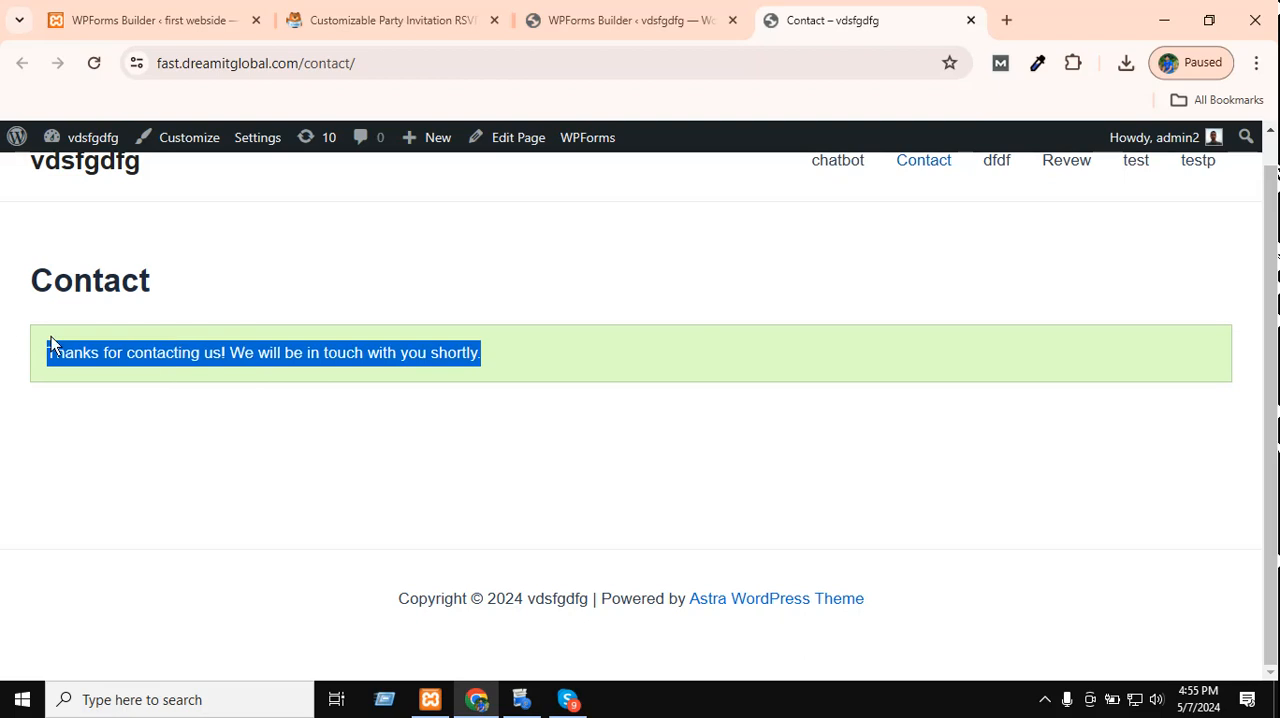
click(337, 374)
scroll(362, 380, up, 1)
drag(528, 398, 2, 449)
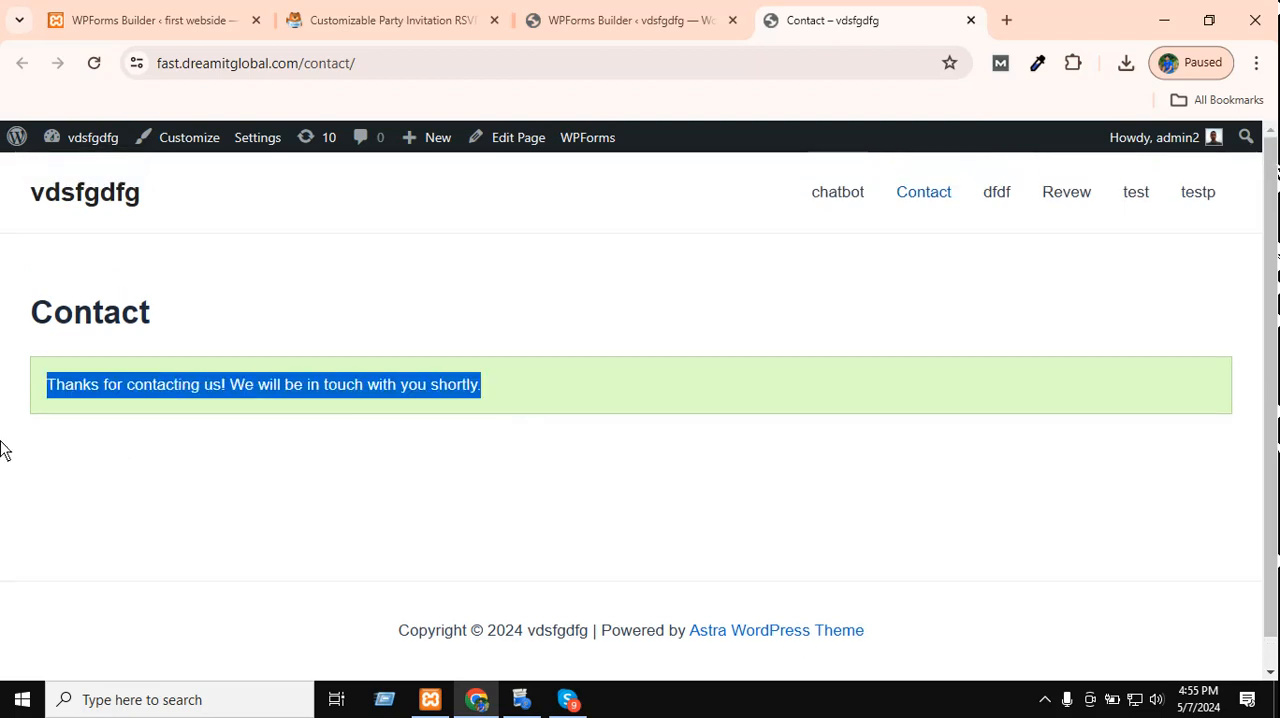
click(499, 338)
Return to the form builder and review the contact form's general settings, including the submit button and advanced options.
click(618, 18)
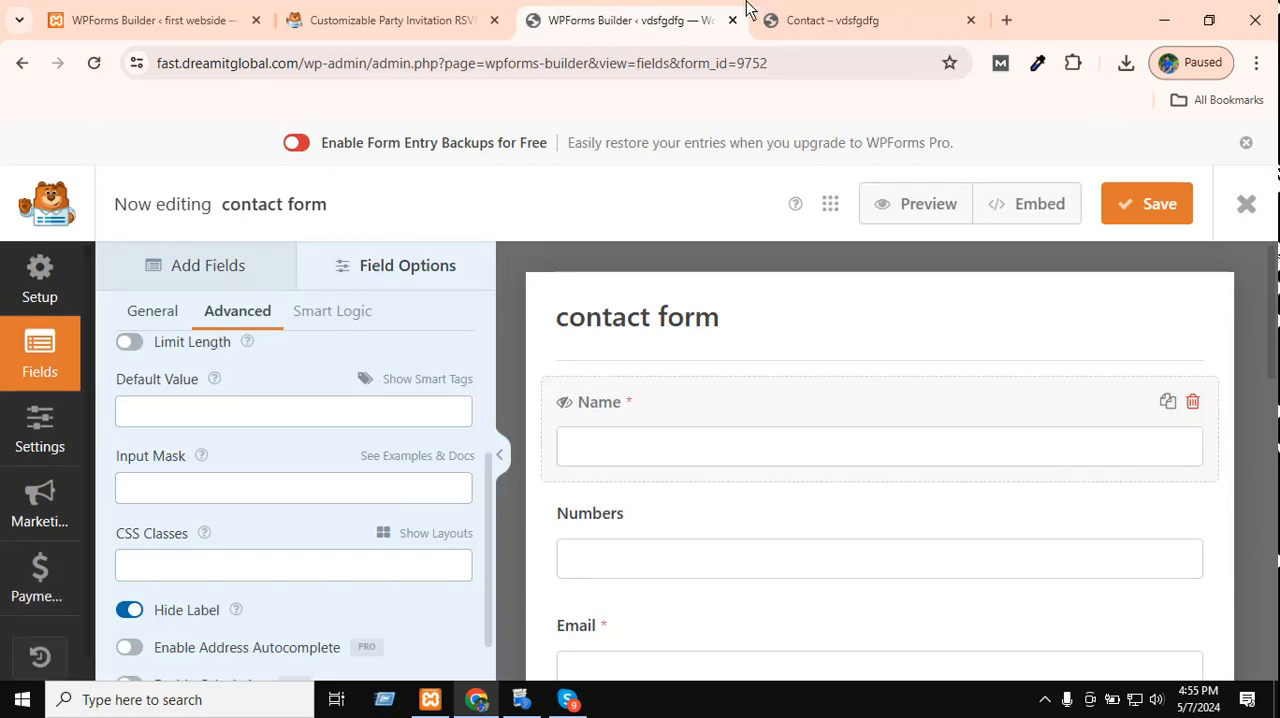
click(820, 14)
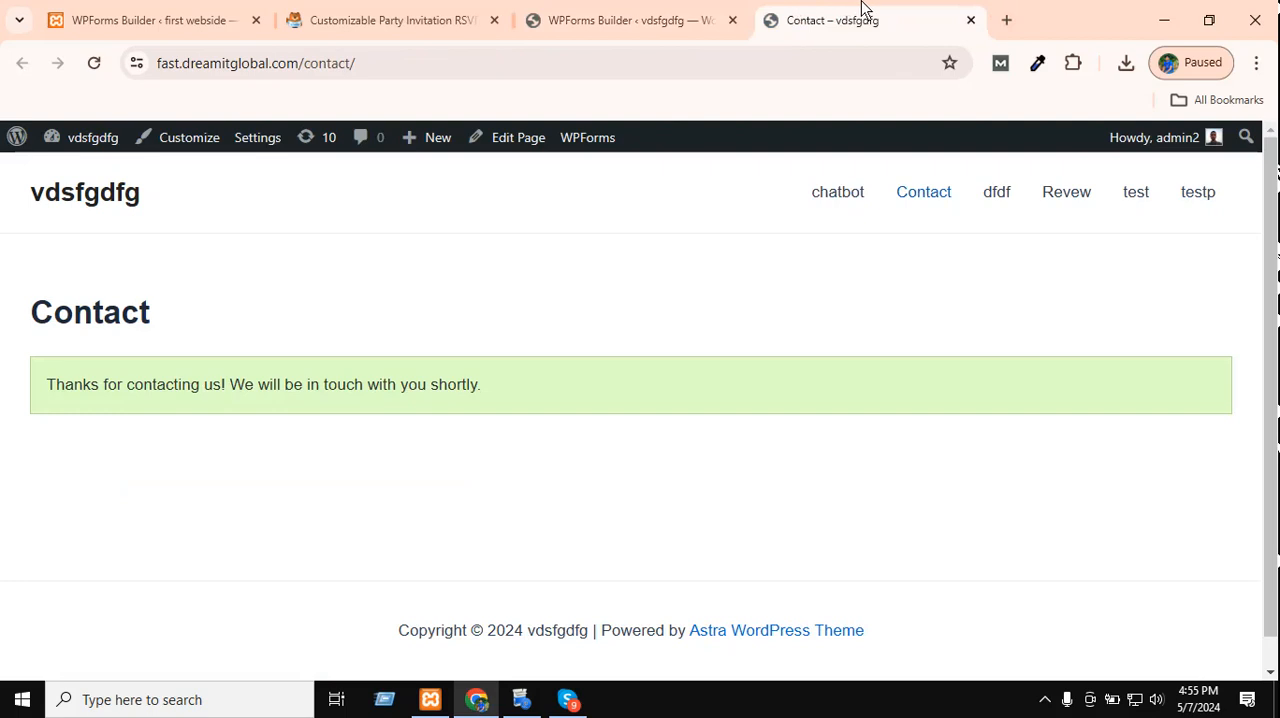
click(615, 14)
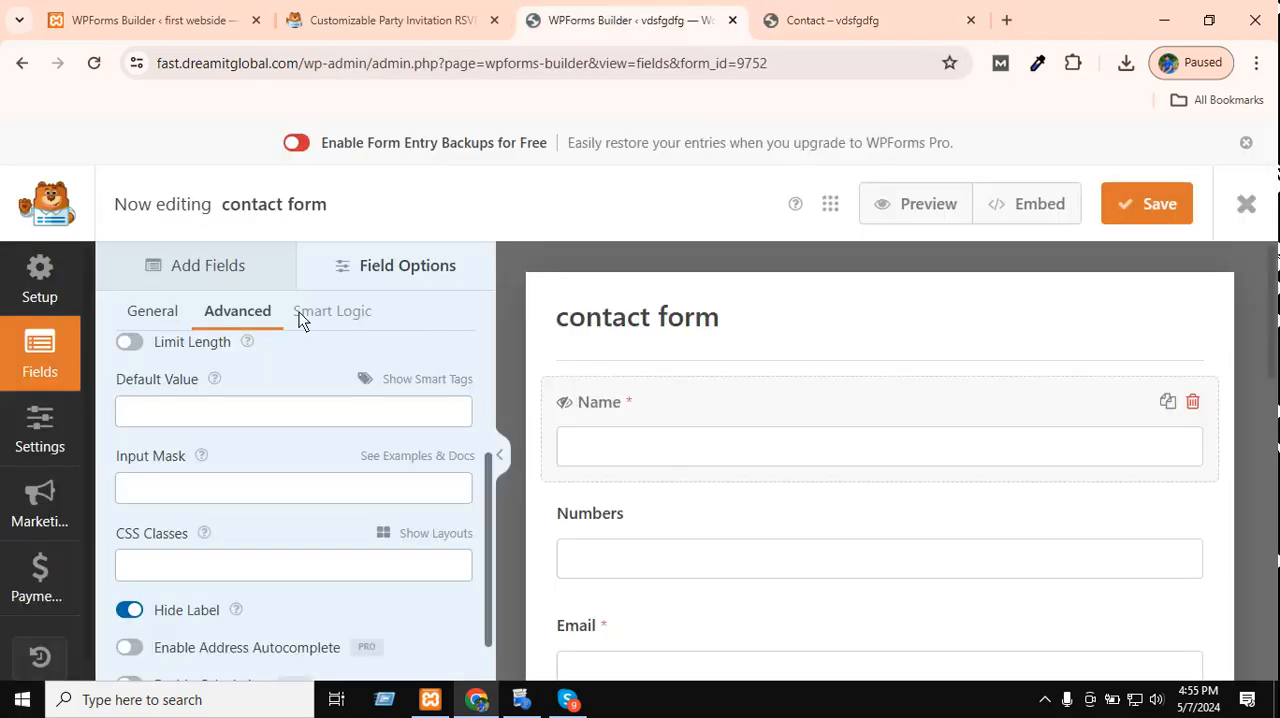
scroll(155, 378, up, 1)
scroll(690, 500, down, 10)
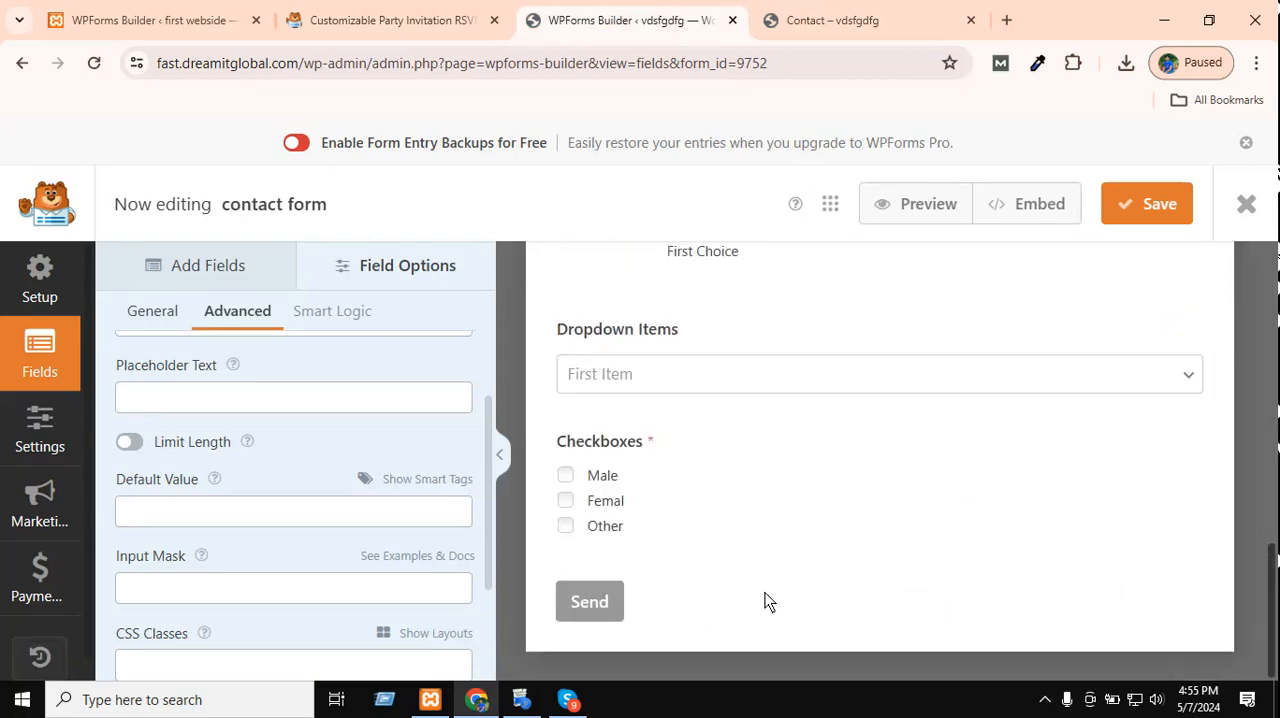
click(600, 601)
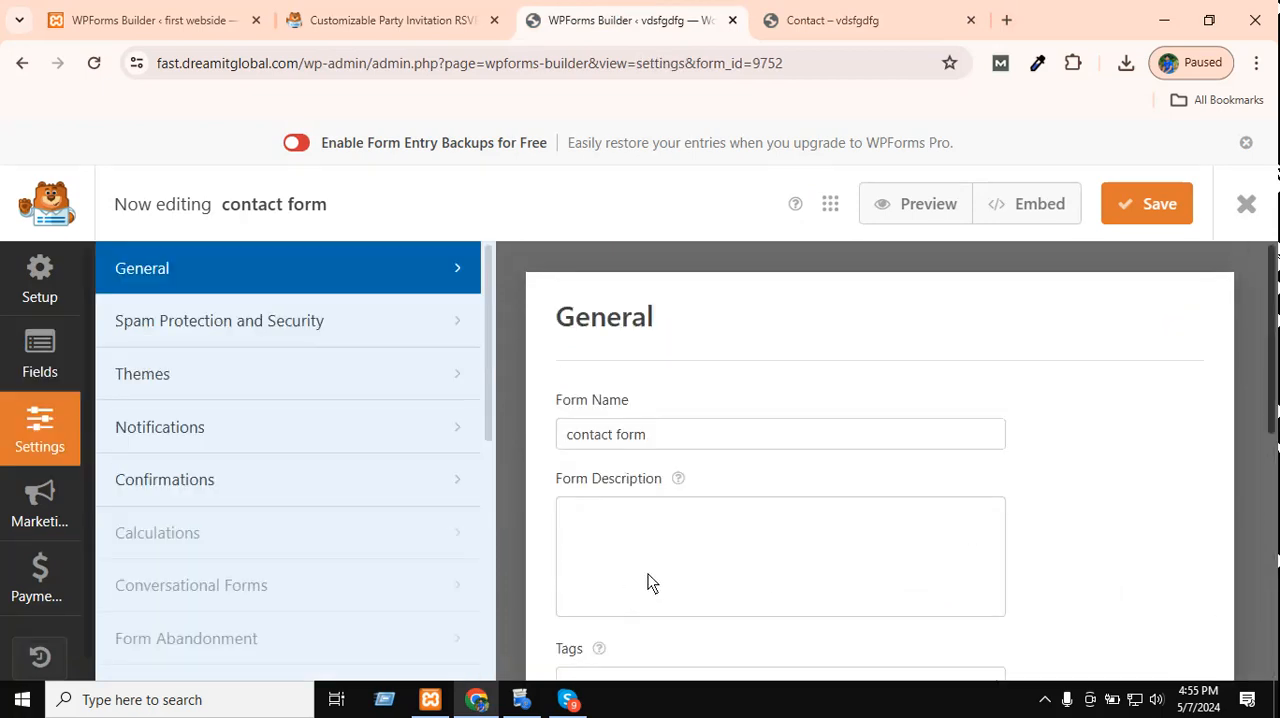
scroll(815, 527, down, 1)
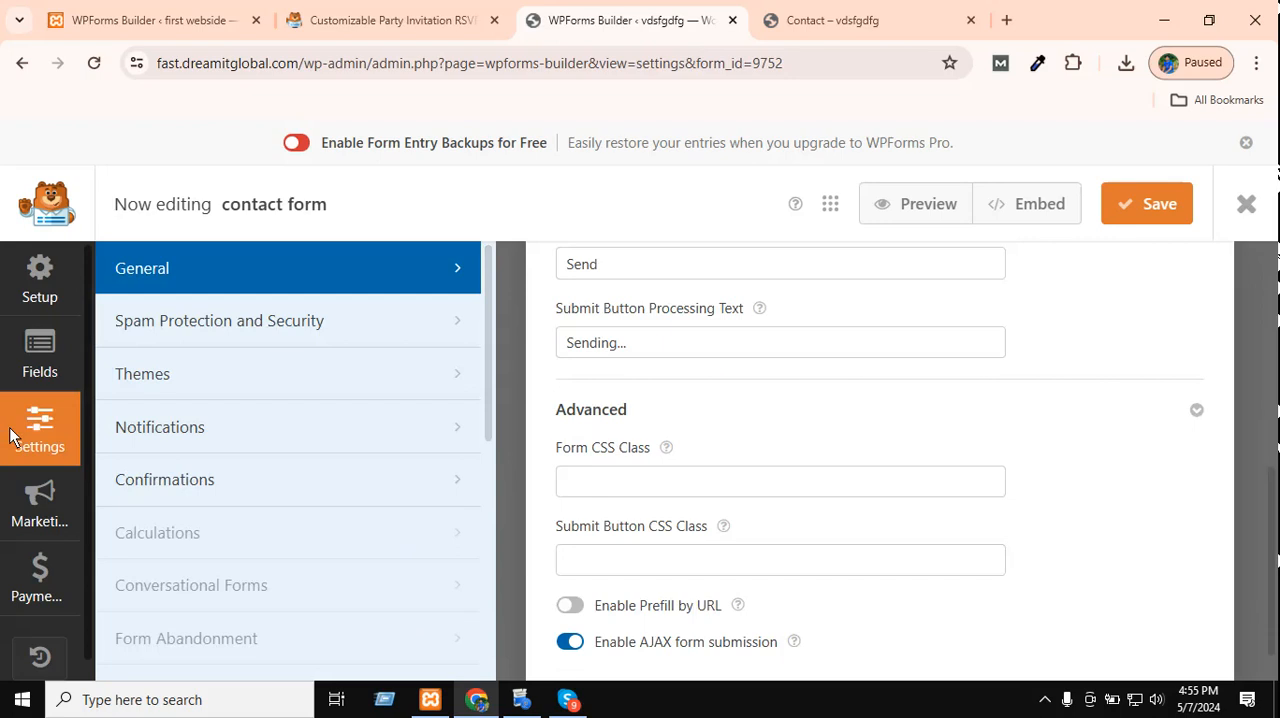
Open the form's notification settings and examine the Send To Email Address of the default notification.
click(242, 398)
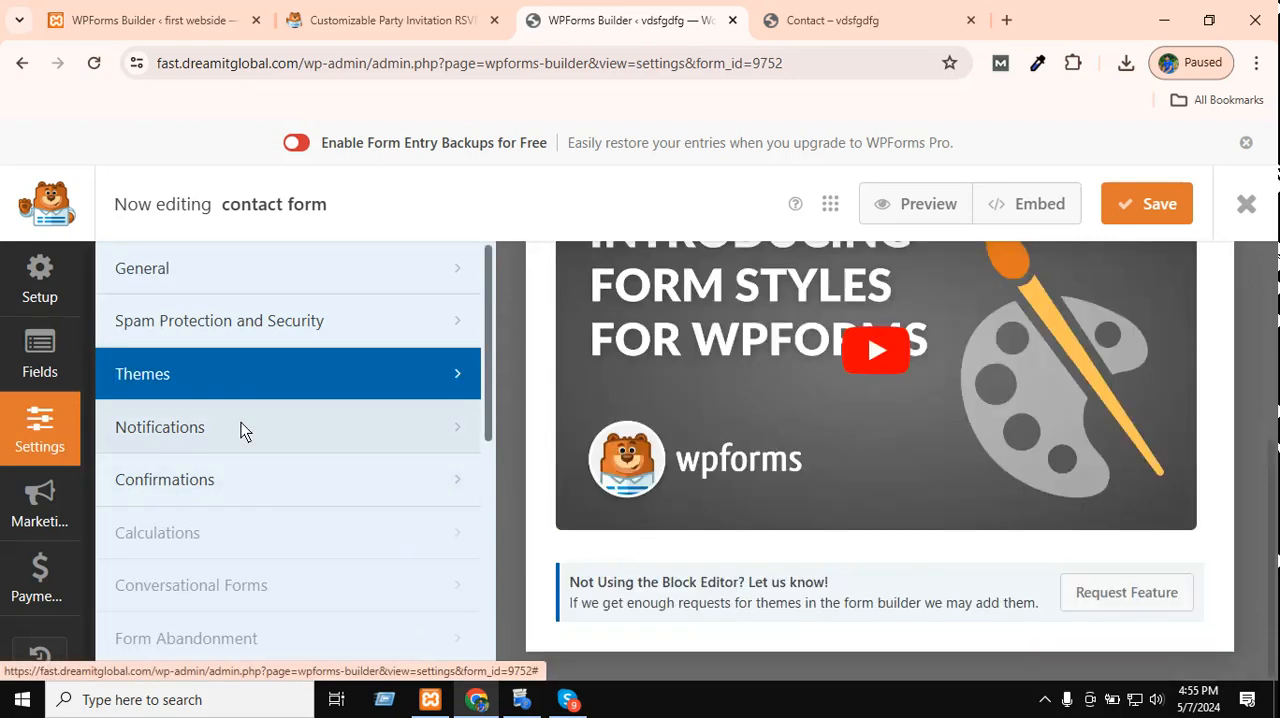
click(180, 424)
scroll(688, 414, up, 3)
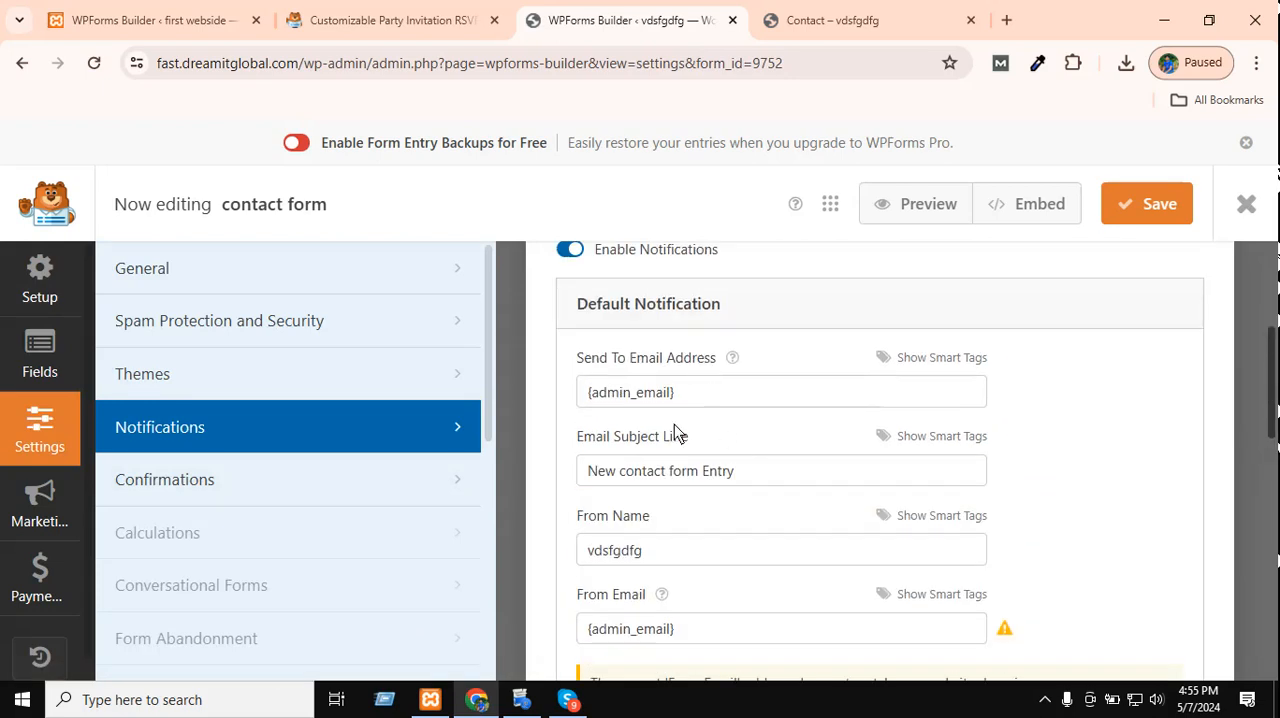
triple_click(647, 395)
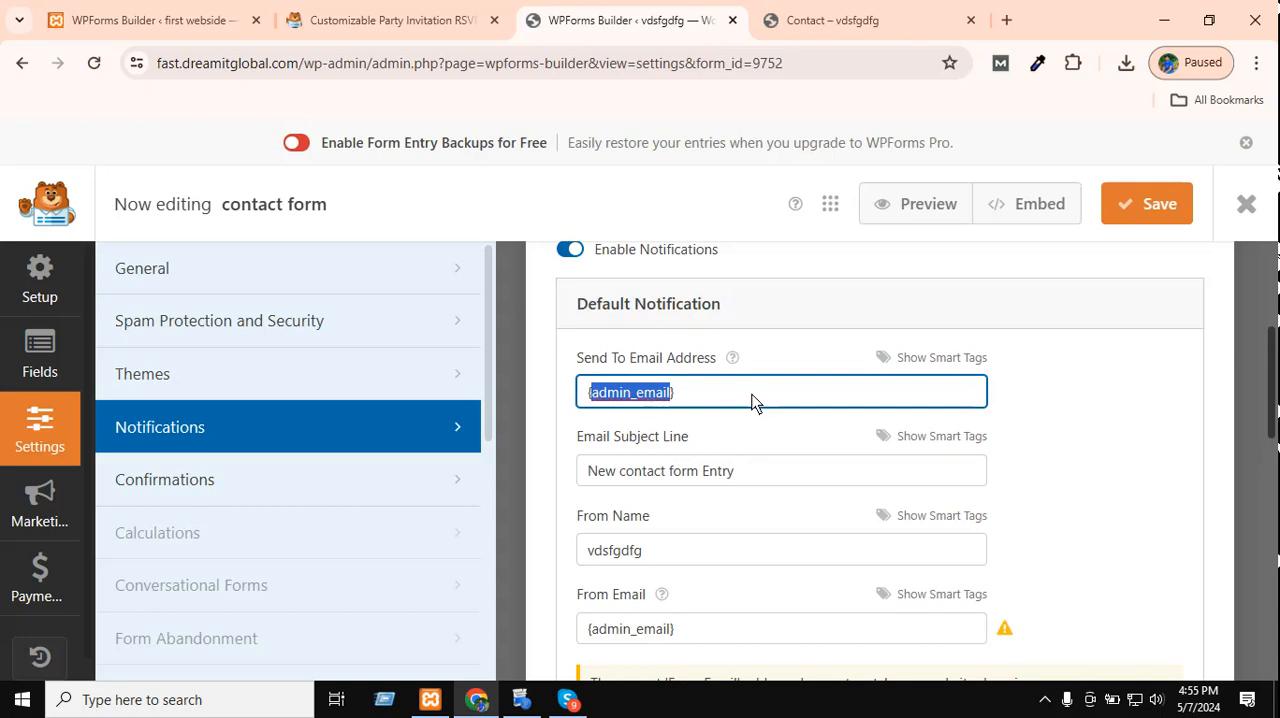
click(810, 392)
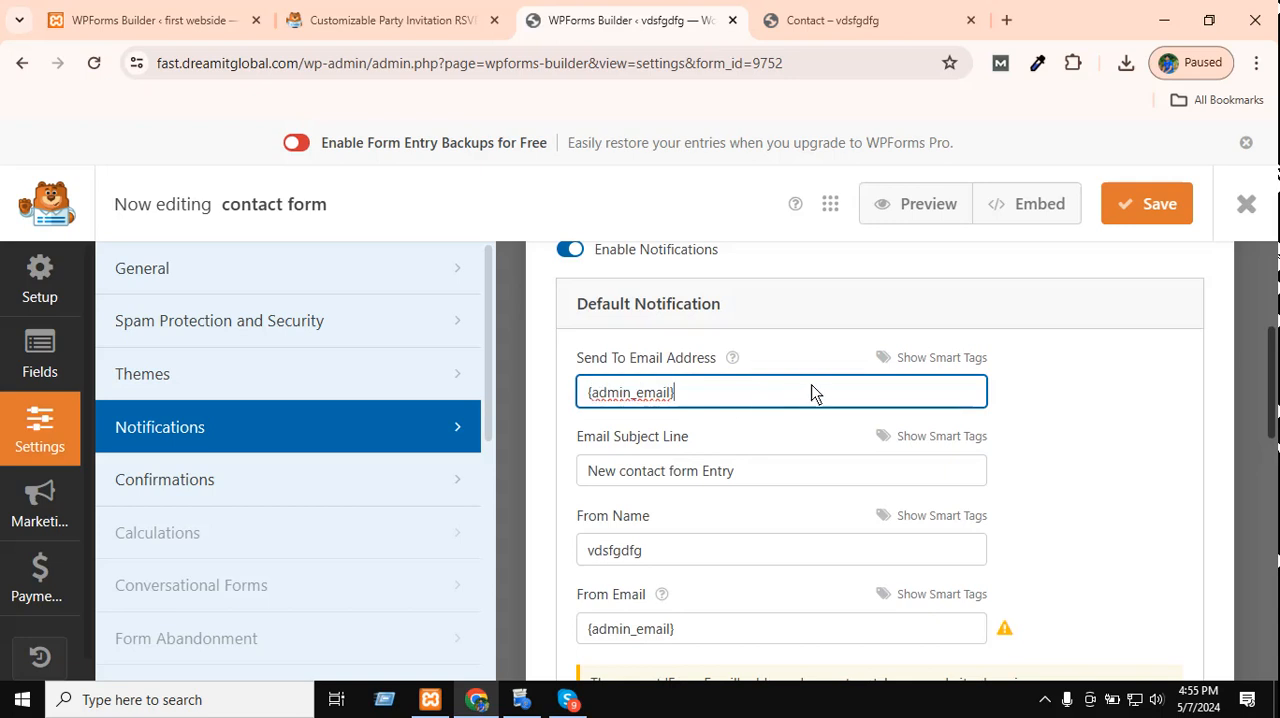
triple_click(652, 392)
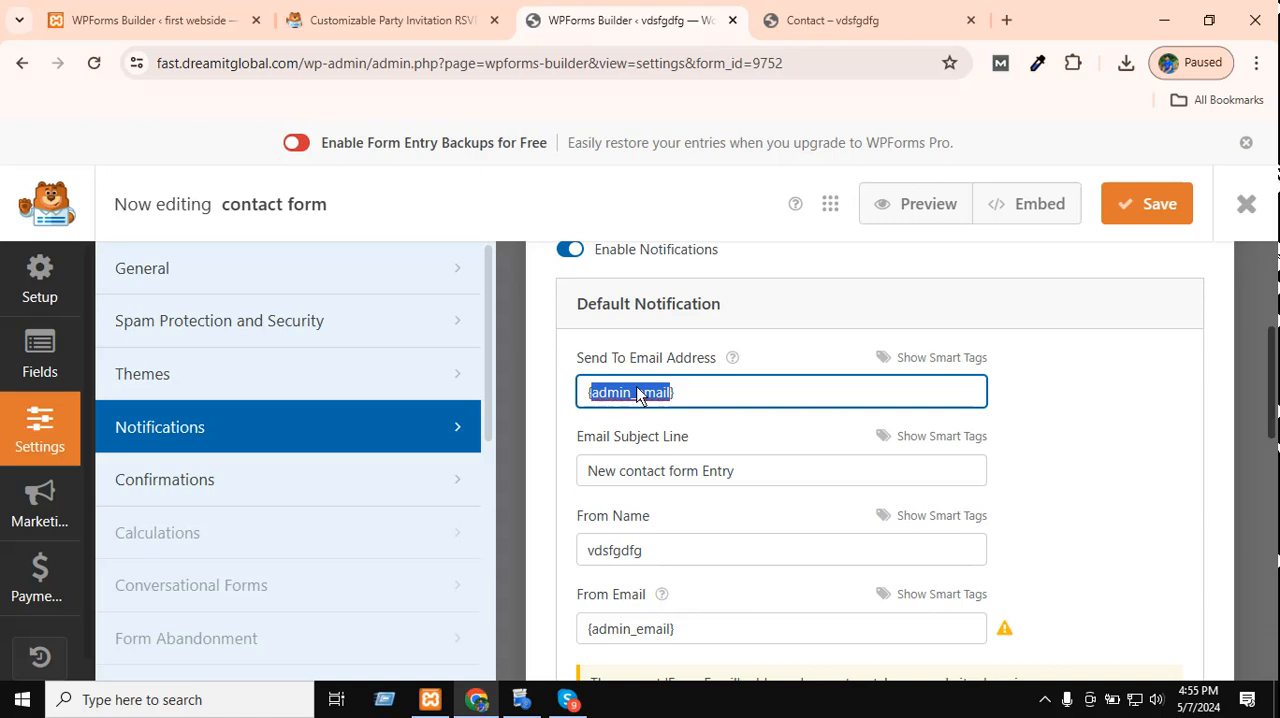
drag(745, 402, 512, 392)
click(738, 397)
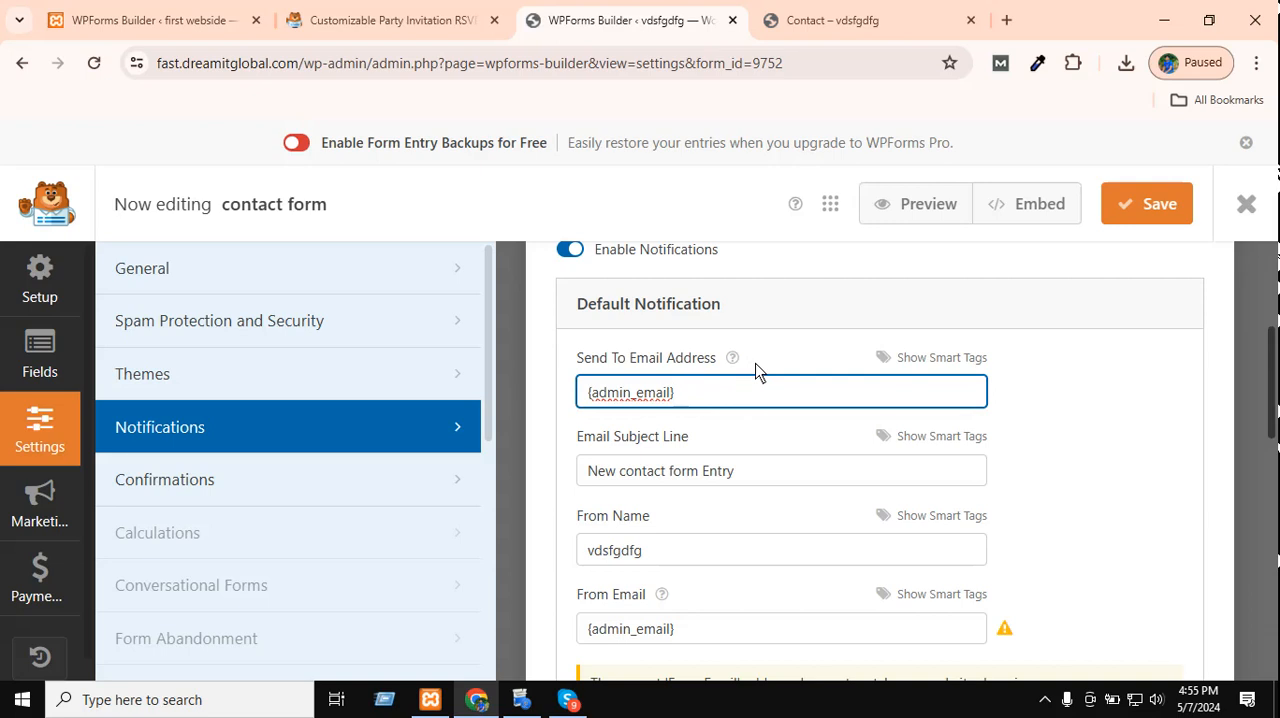
double_click(660, 400)
Examine the default notification's subject line, From Name, From Email, Reply-To and Email Message settings.
click(680, 476)
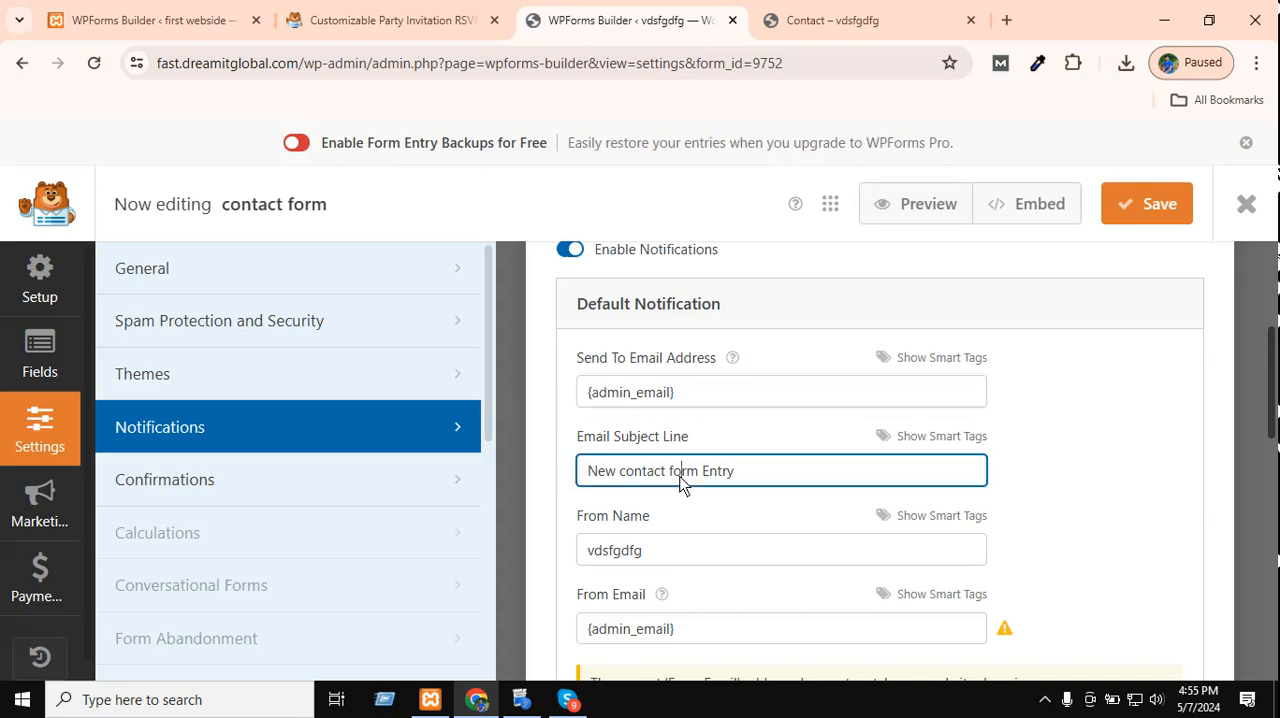
click(792, 478)
drag(792, 478, 545, 472)
click(646, 489)
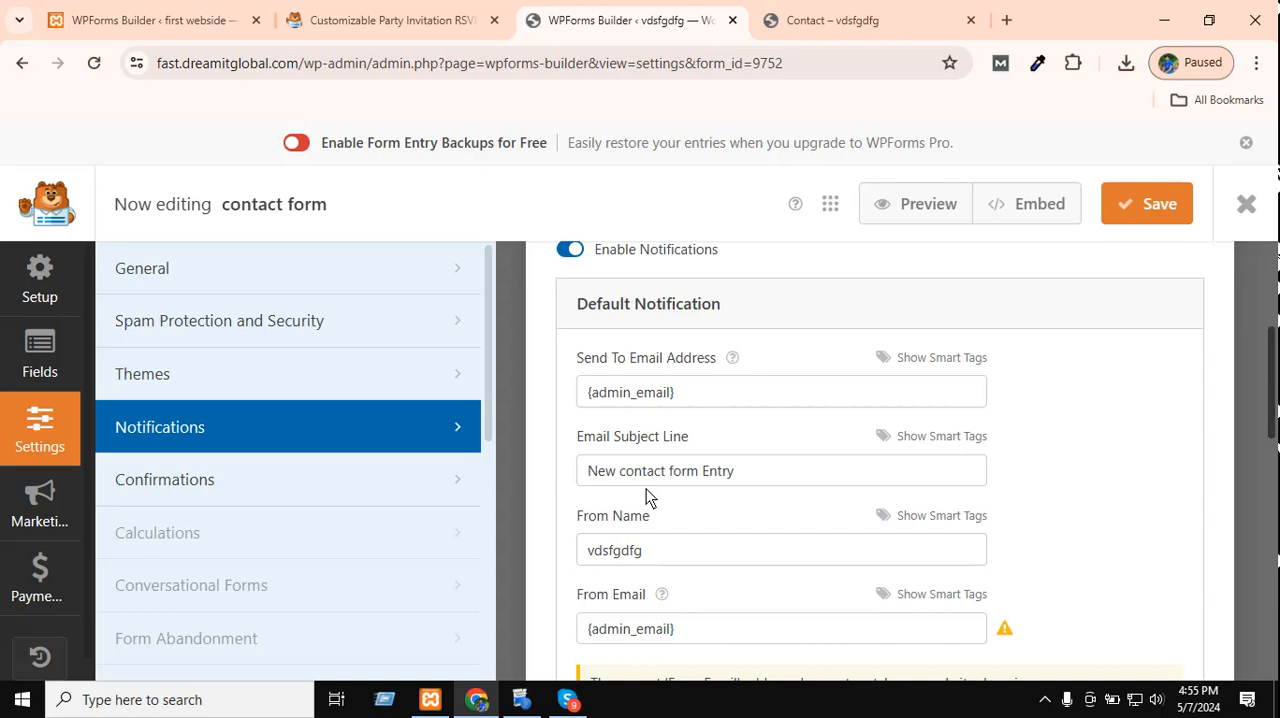
scroll(756, 470, down, 1)
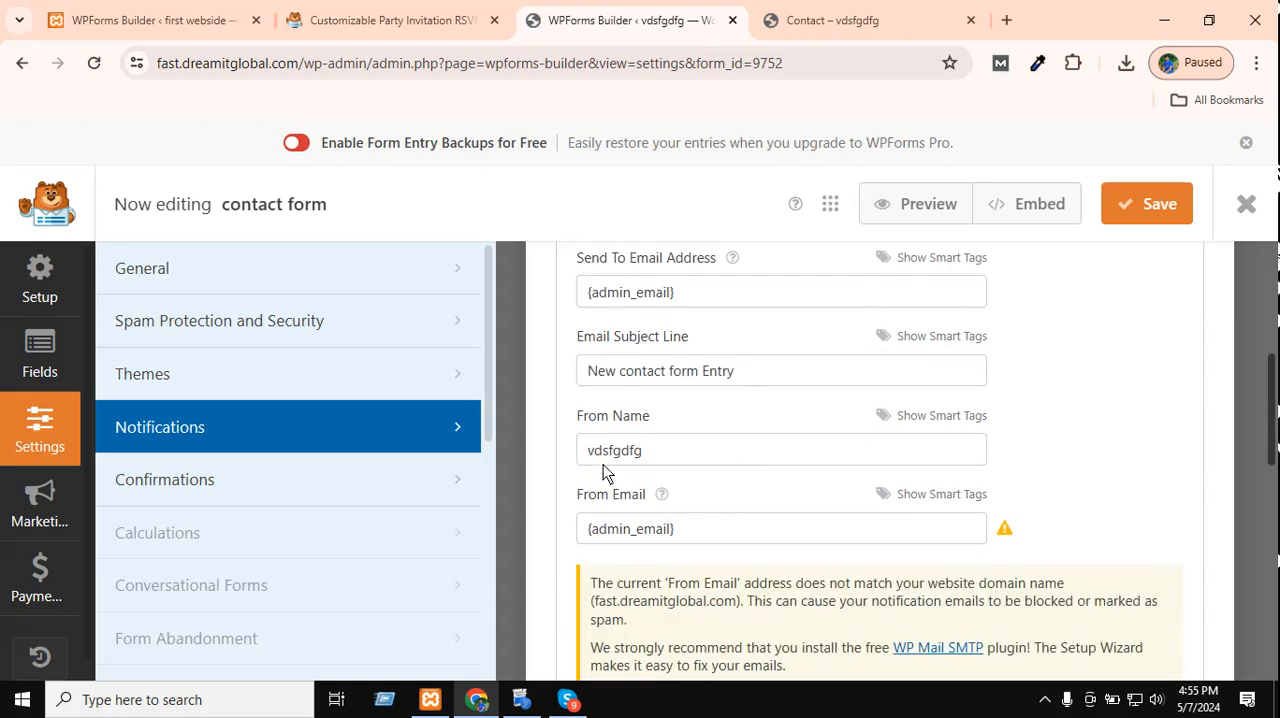
double_click(603, 464)
triple_click(642, 535)
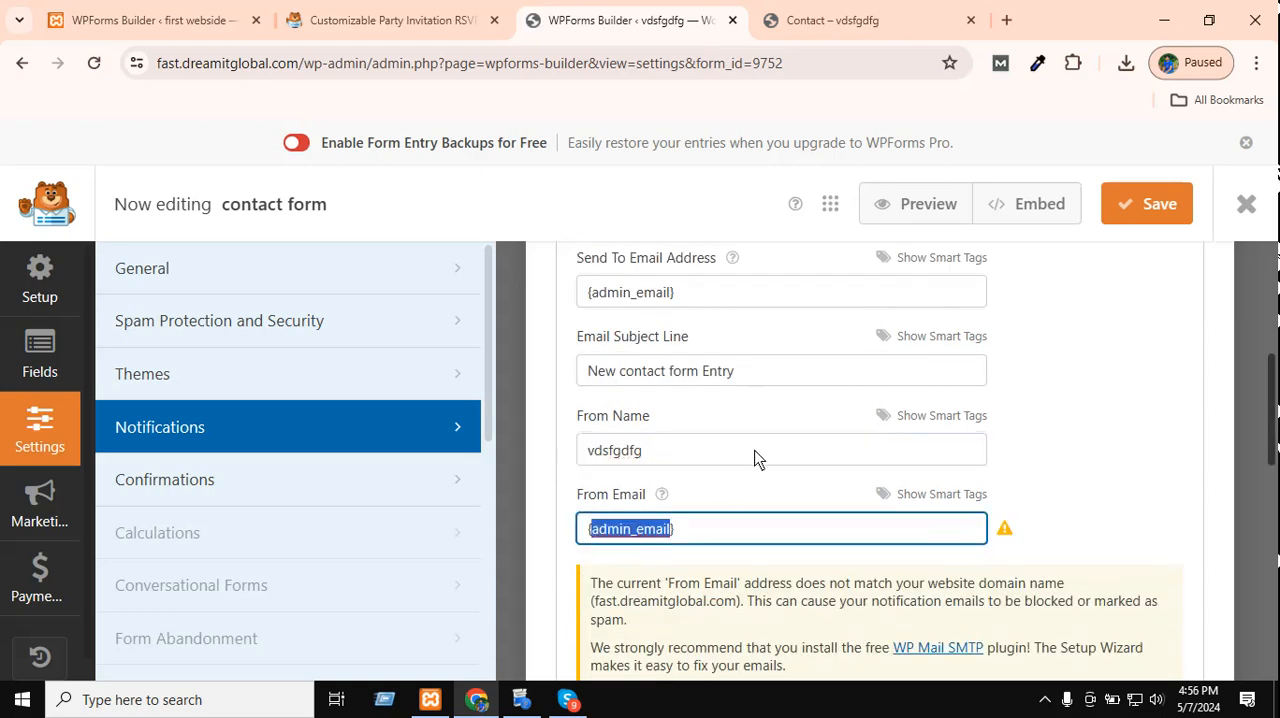
scroll(800, 400, down, 1)
scroll(843, 343, up, 4)
scroll(640, 530, down, 1)
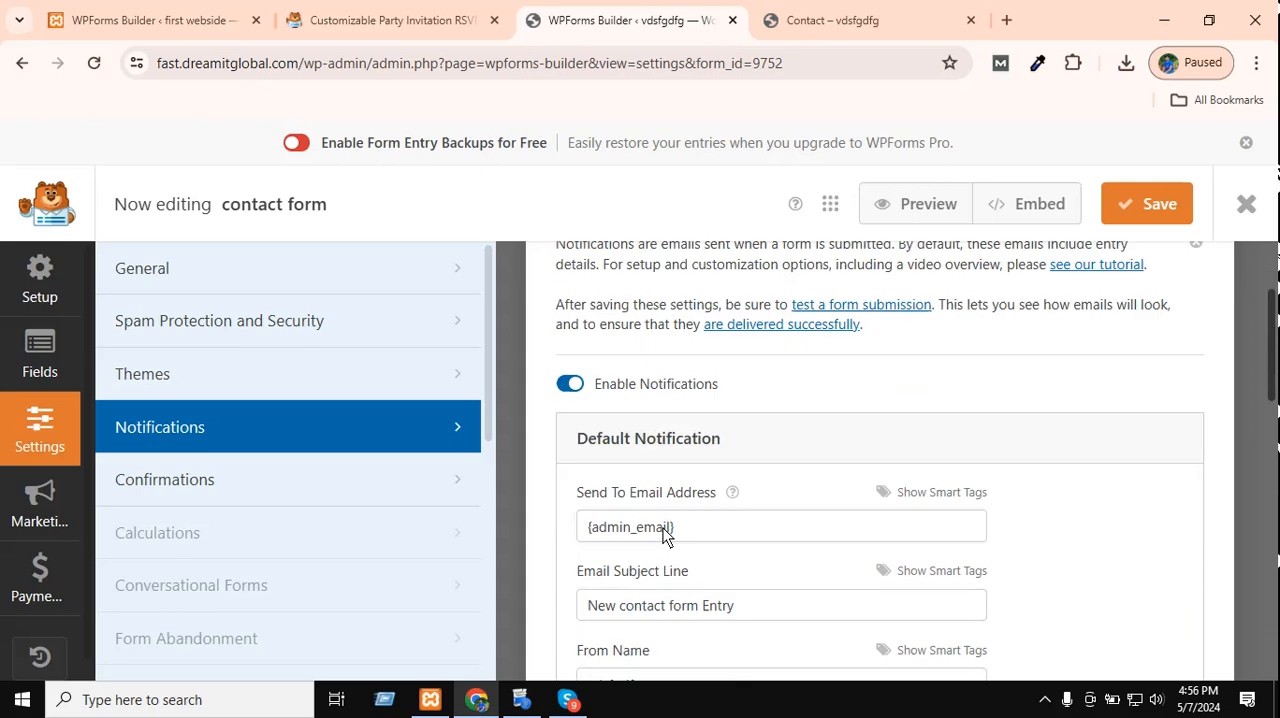
scroll(668, 492, down, 2)
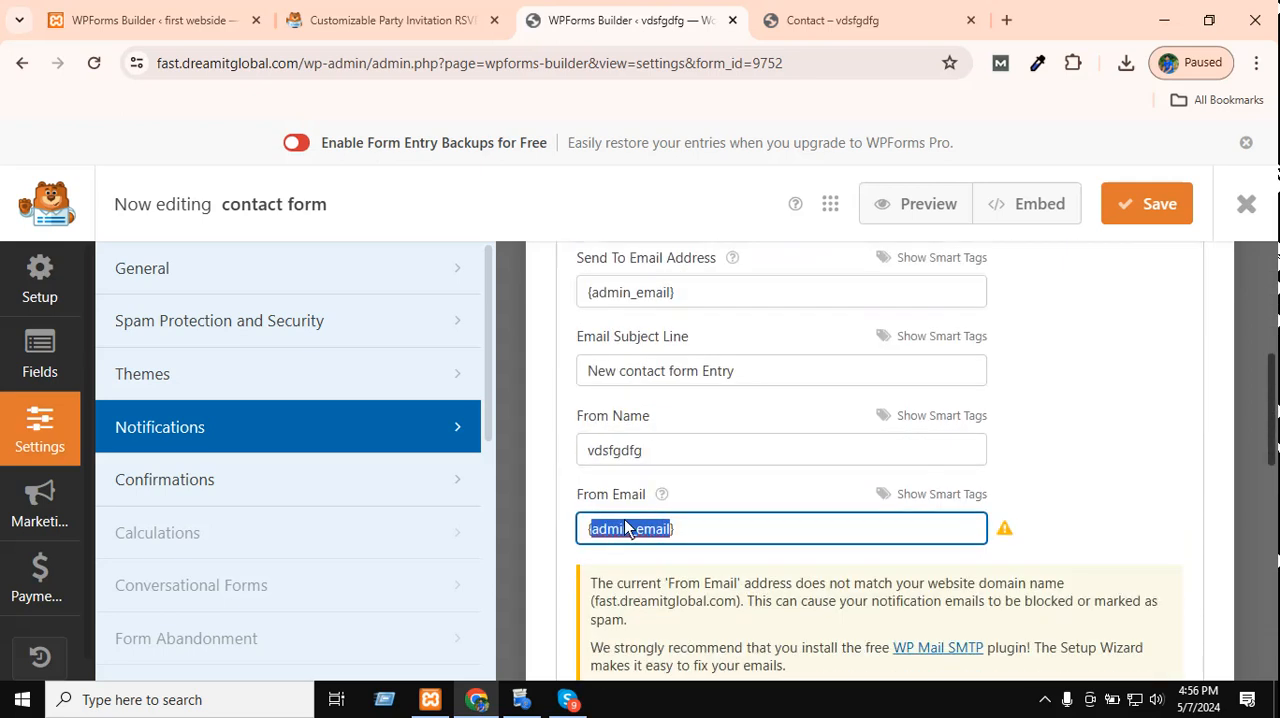
scroll(714, 414, down, 3)
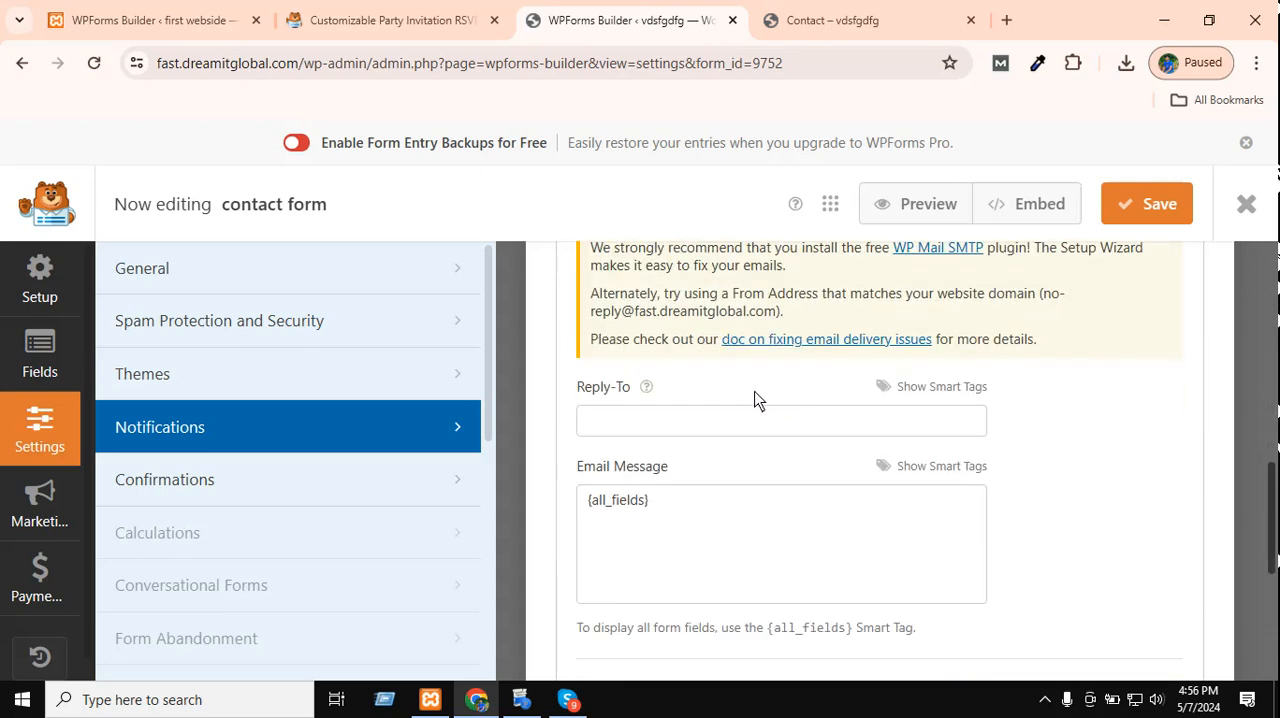
Review the Reply-To and Email Message fields of the default notification.
click(731, 424)
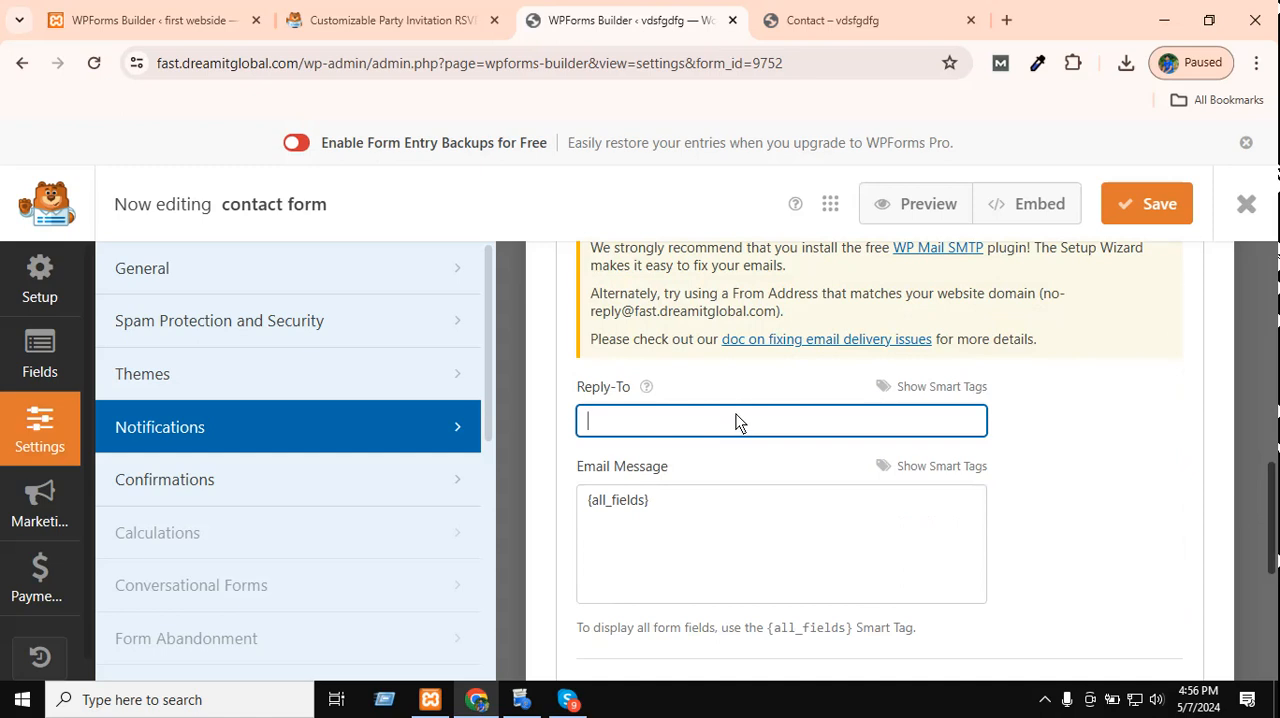
click(607, 520)
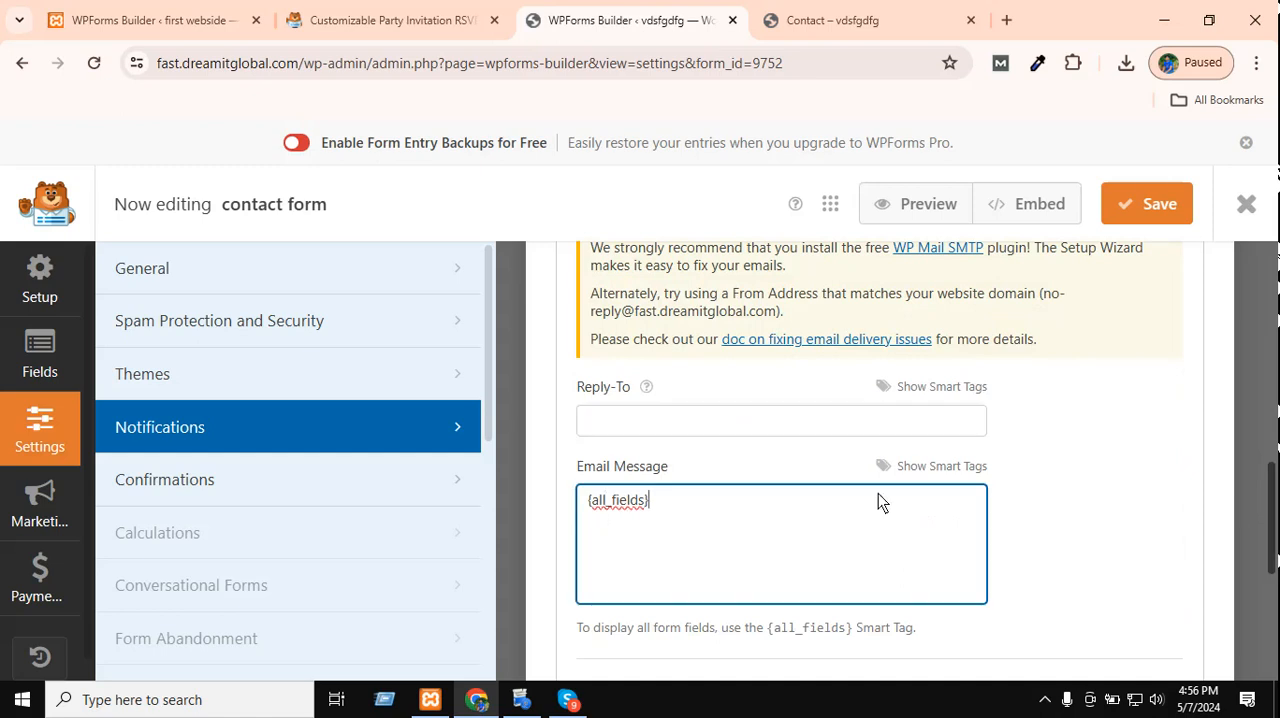
scroll(846, 346, up, 8)
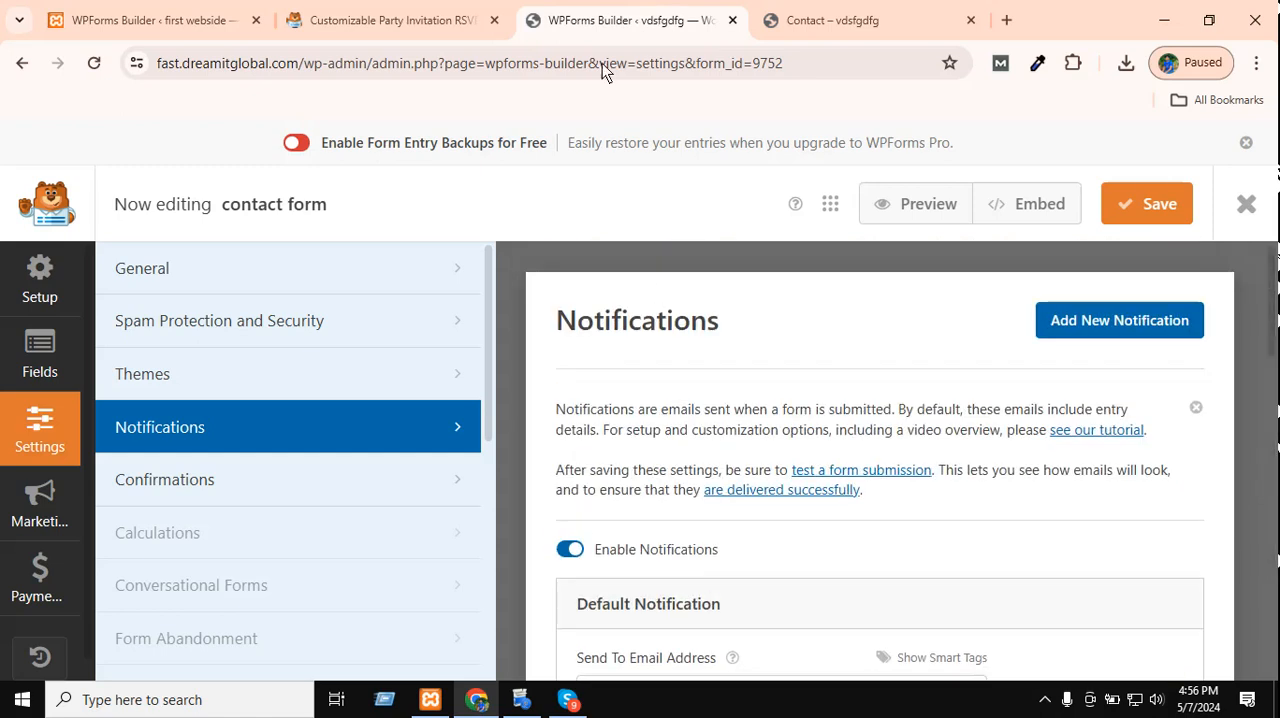
scroll(706, 335, down, 2)
Open Gmail in a new browser tab.
click(880, 15)
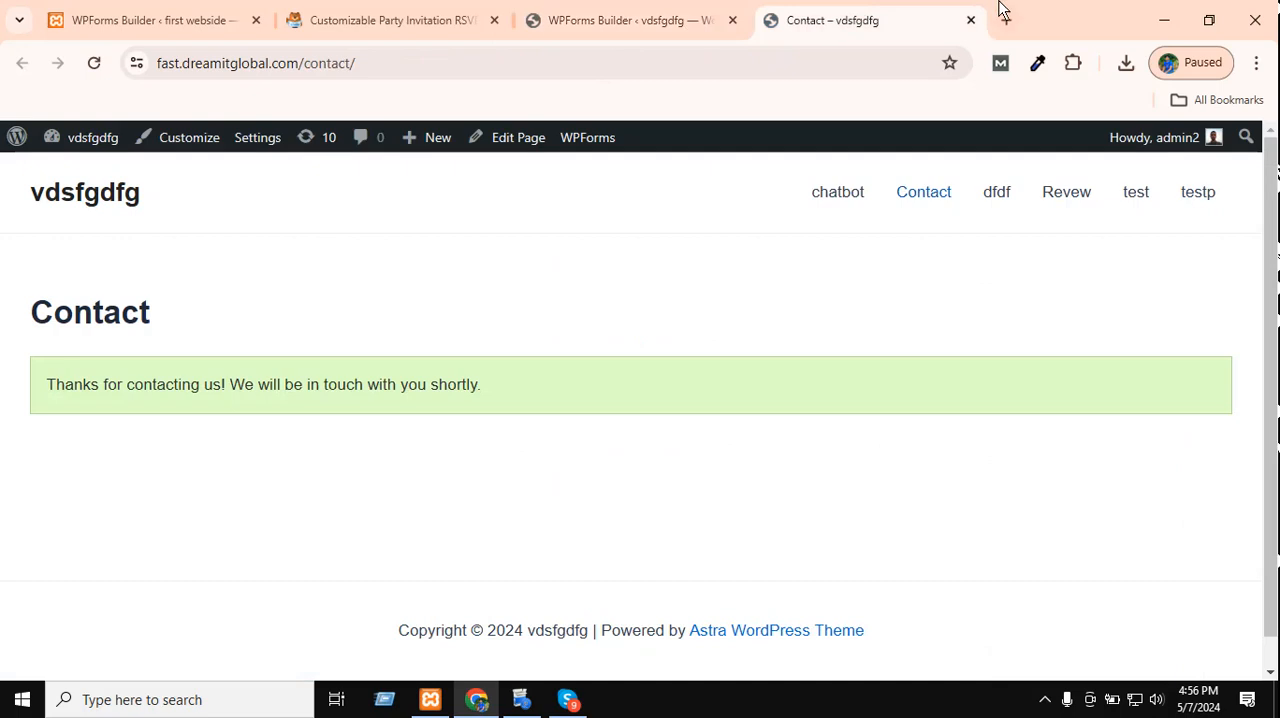
click(1006, 20)
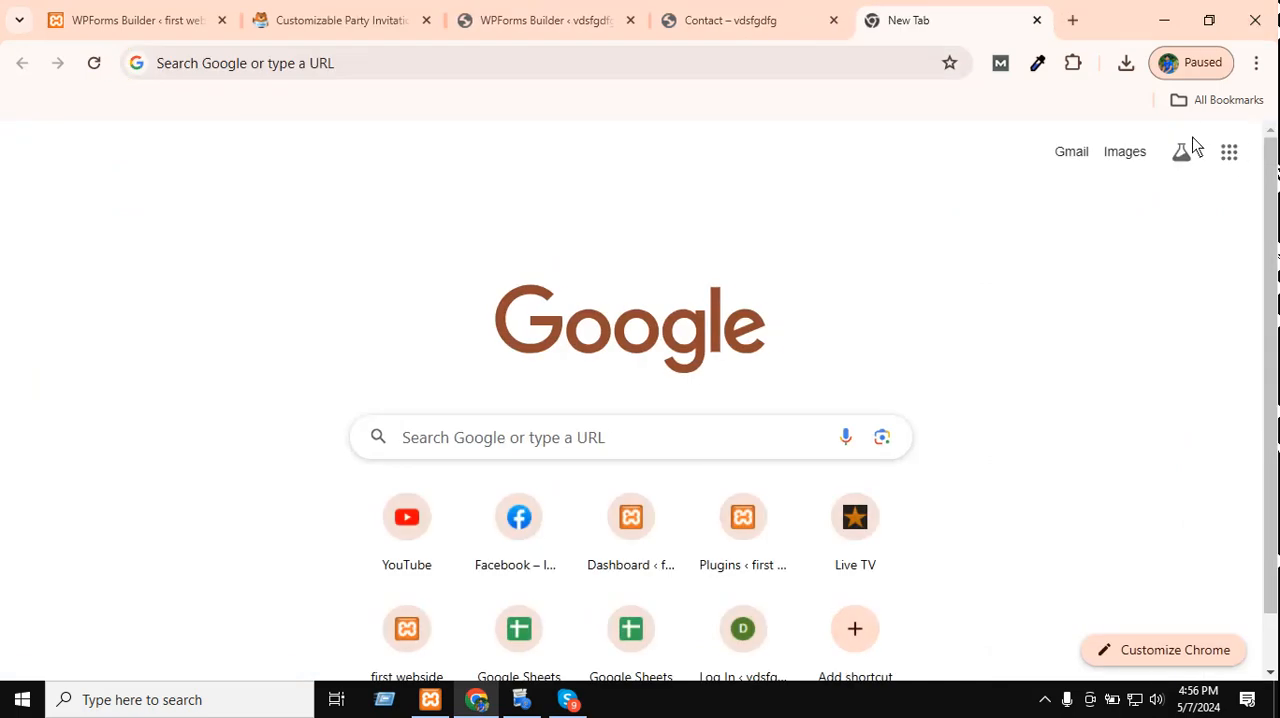
click(1229, 152)
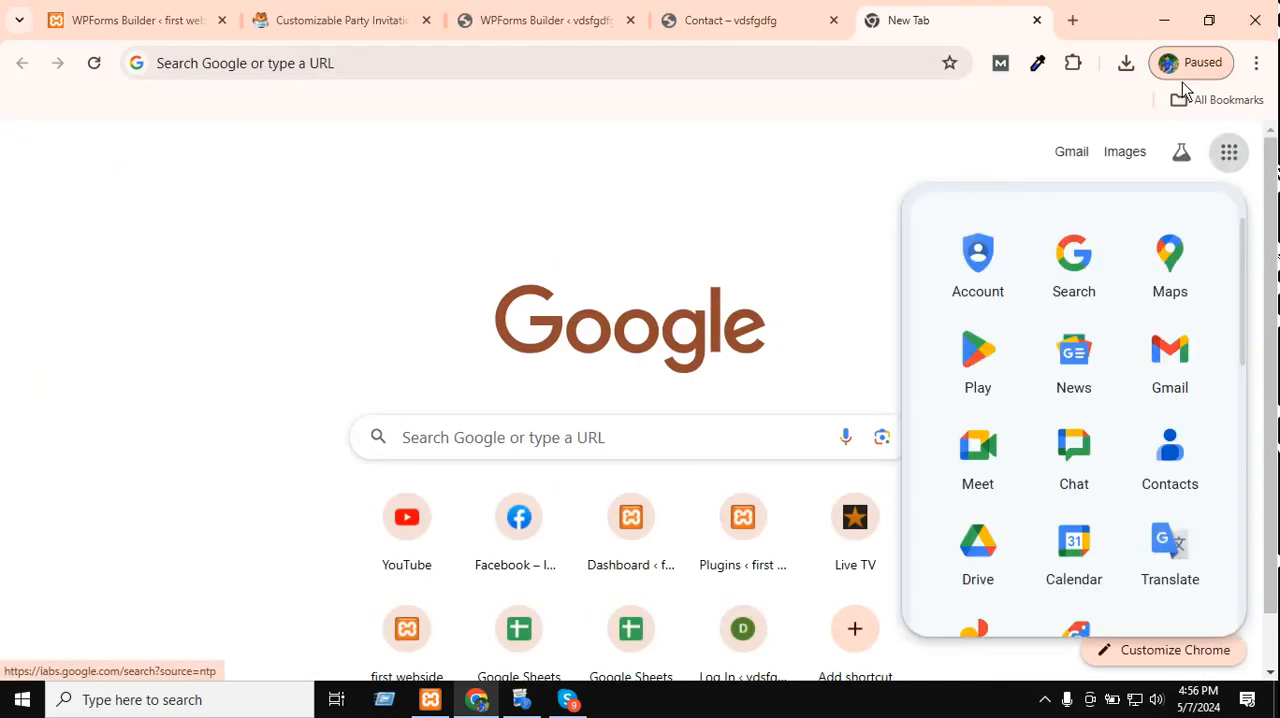
click(1069, 151)
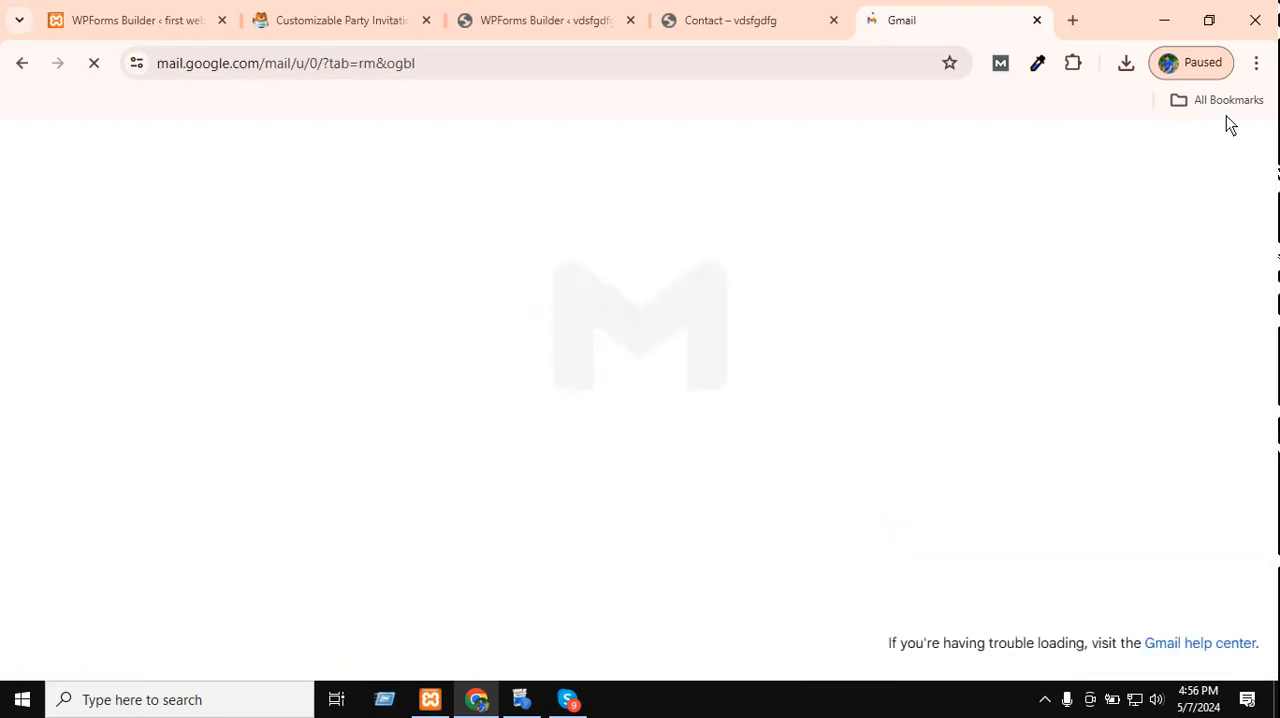
click(1198, 65)
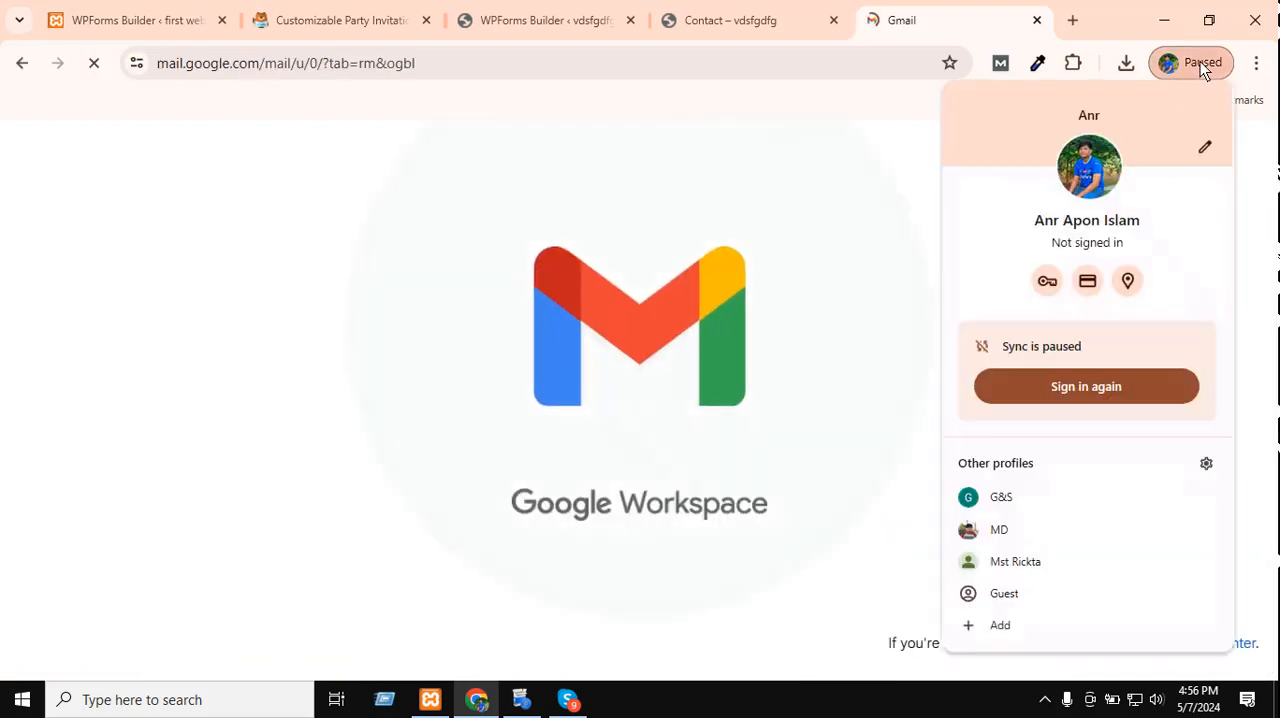
click(826, 205)
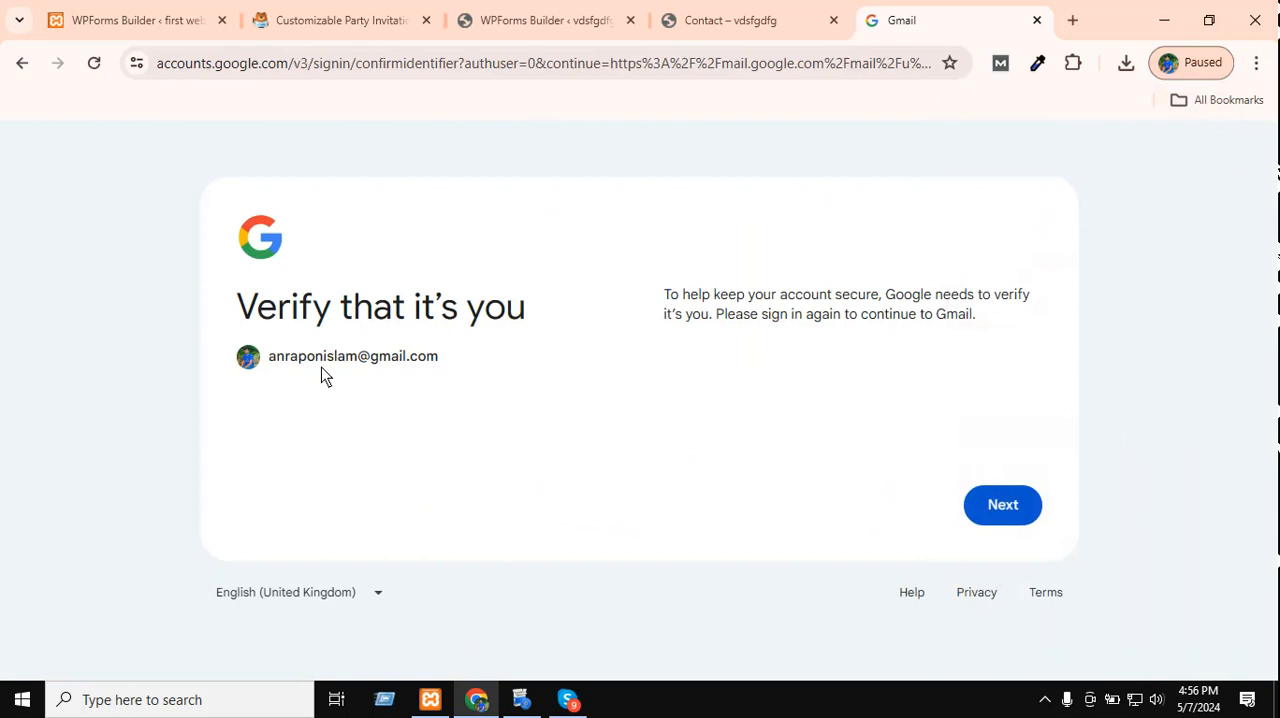
Copy the Gmail account's email address and use it to replace the default notification's Send To Email Address in the form builder.
drag(428, 360, 271, 358)
key(ctrl+c)
right_click(283, 356)
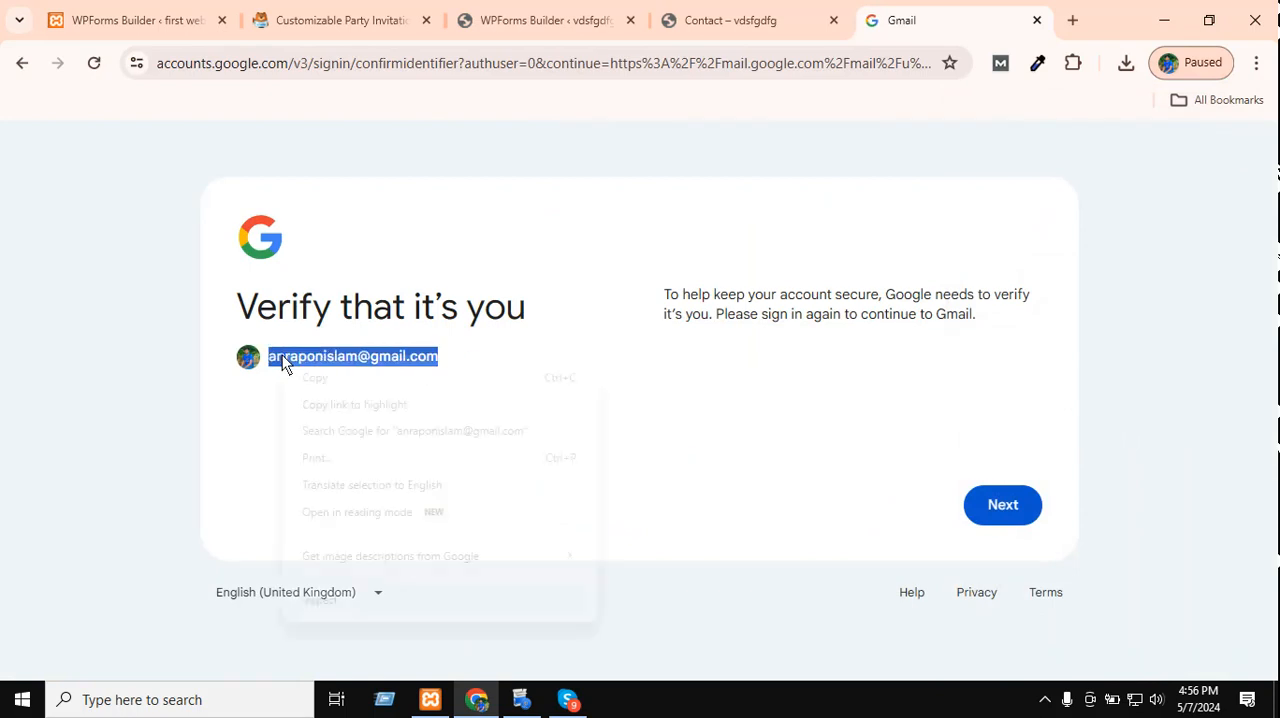
click(364, 380)
click(803, 10)
click(617, 24)
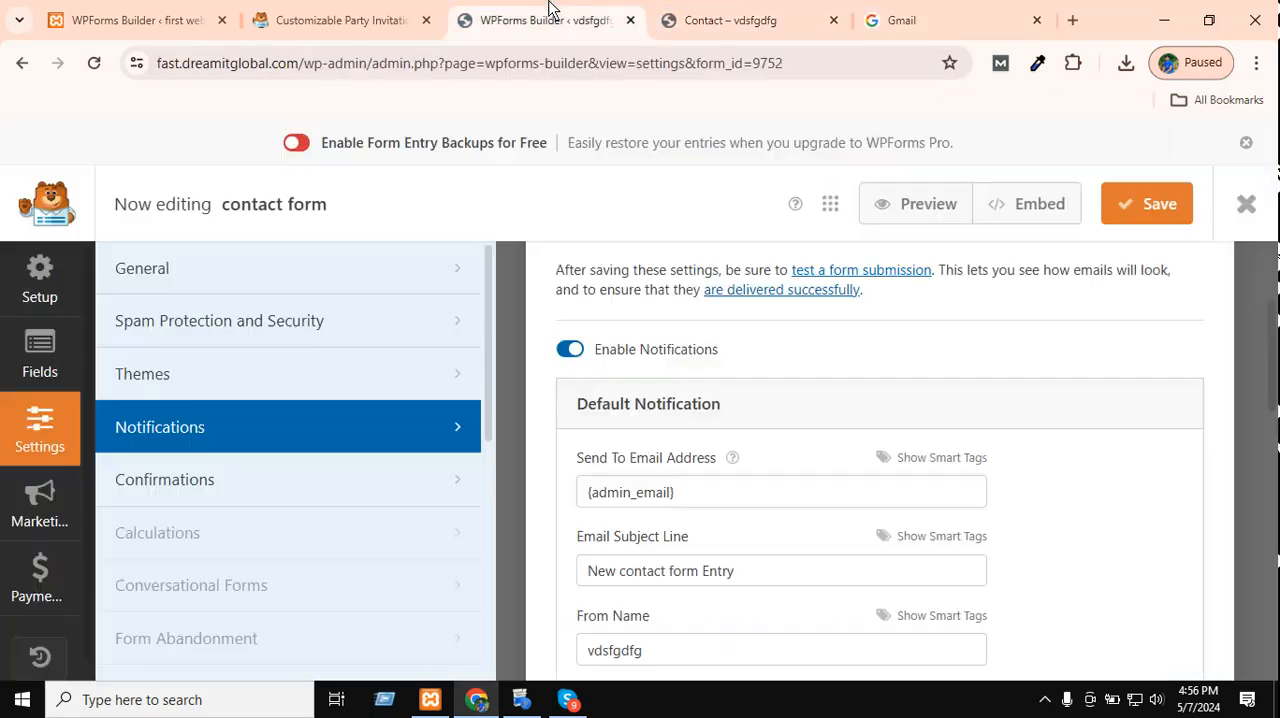
click(700, 506)
key(ctrl+a)
right_click(700, 506)
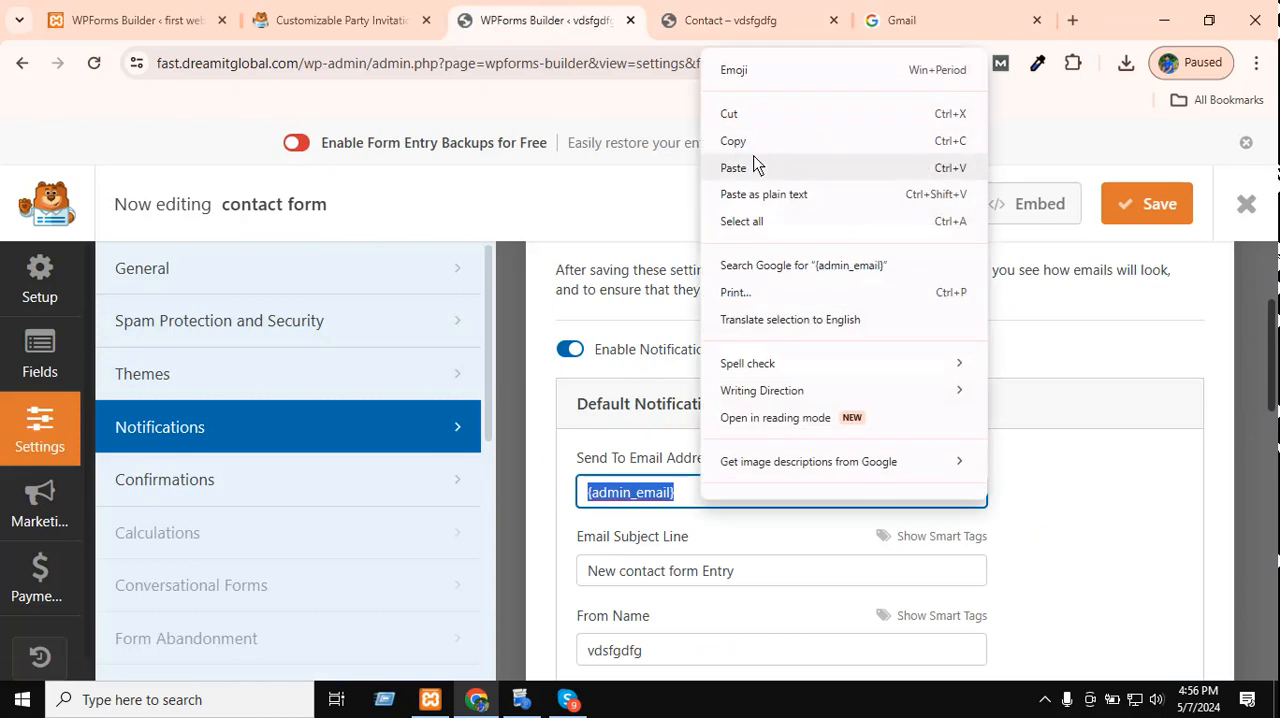
click(735, 167)
Set the default notification's From Email to the copied Gmail address and save the form.
scroll(661, 528, down, 3)
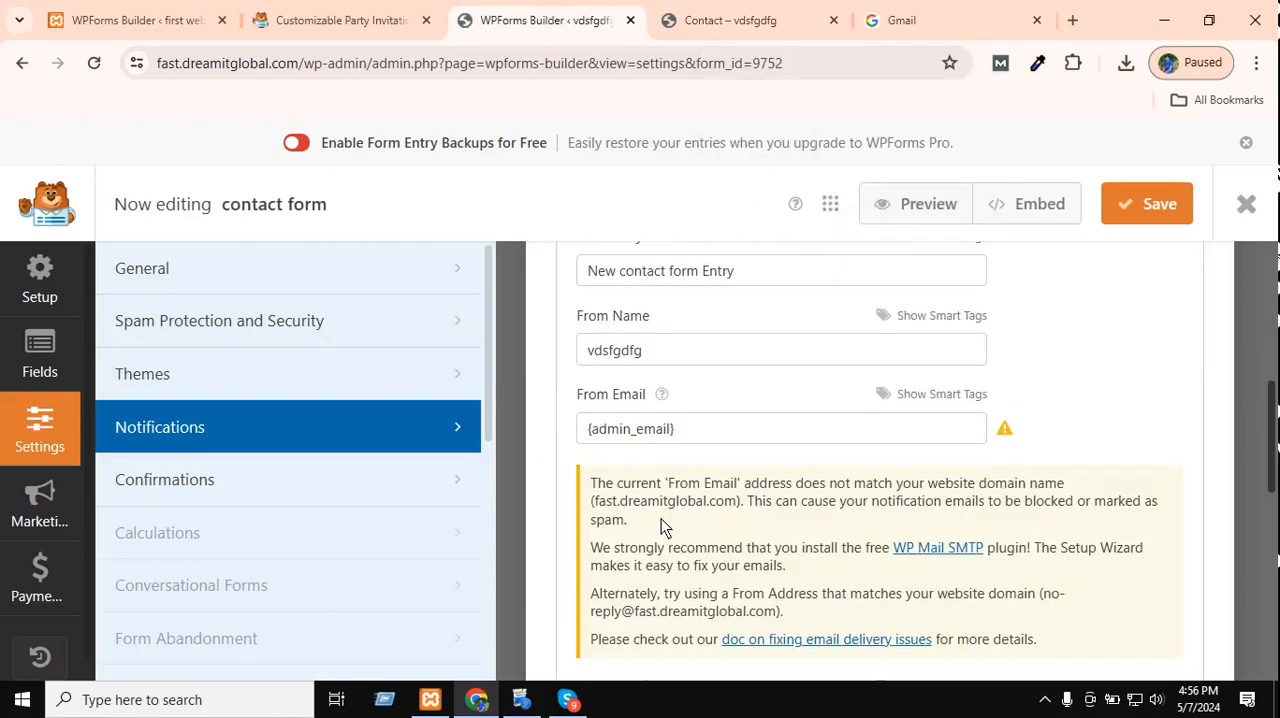
click(680, 436)
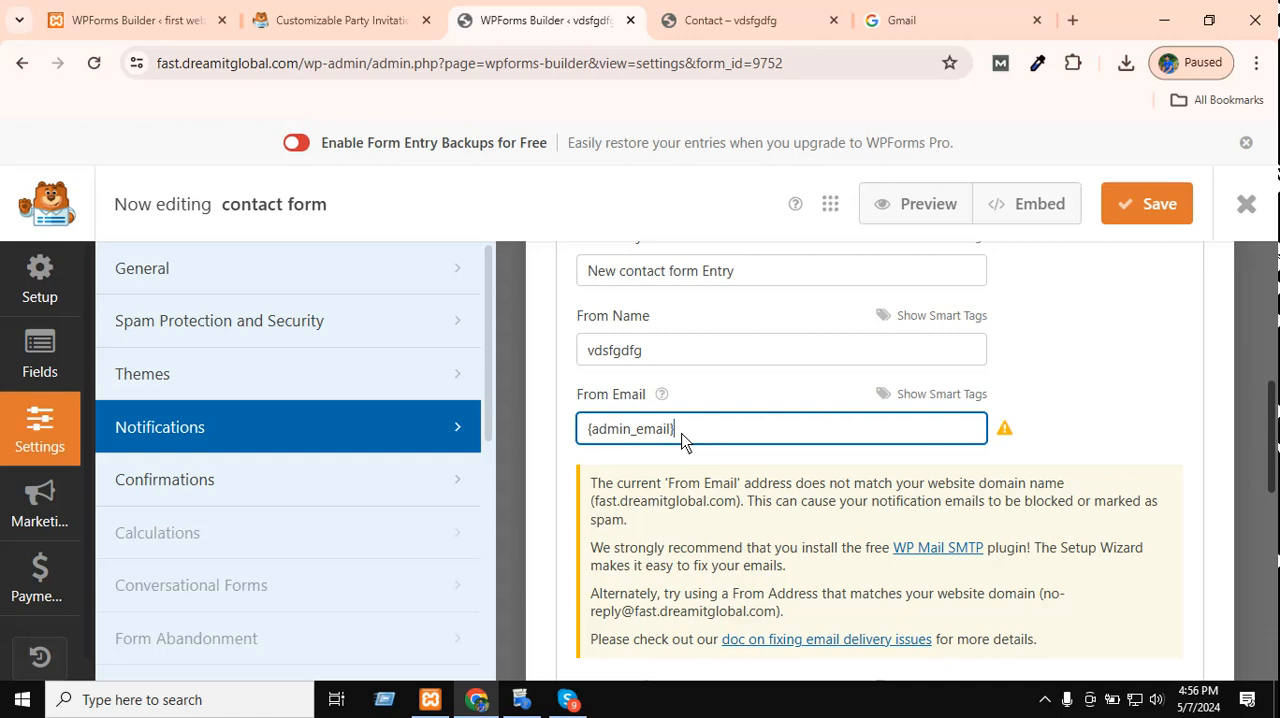
triple_click(683, 441)
right_click(685, 444)
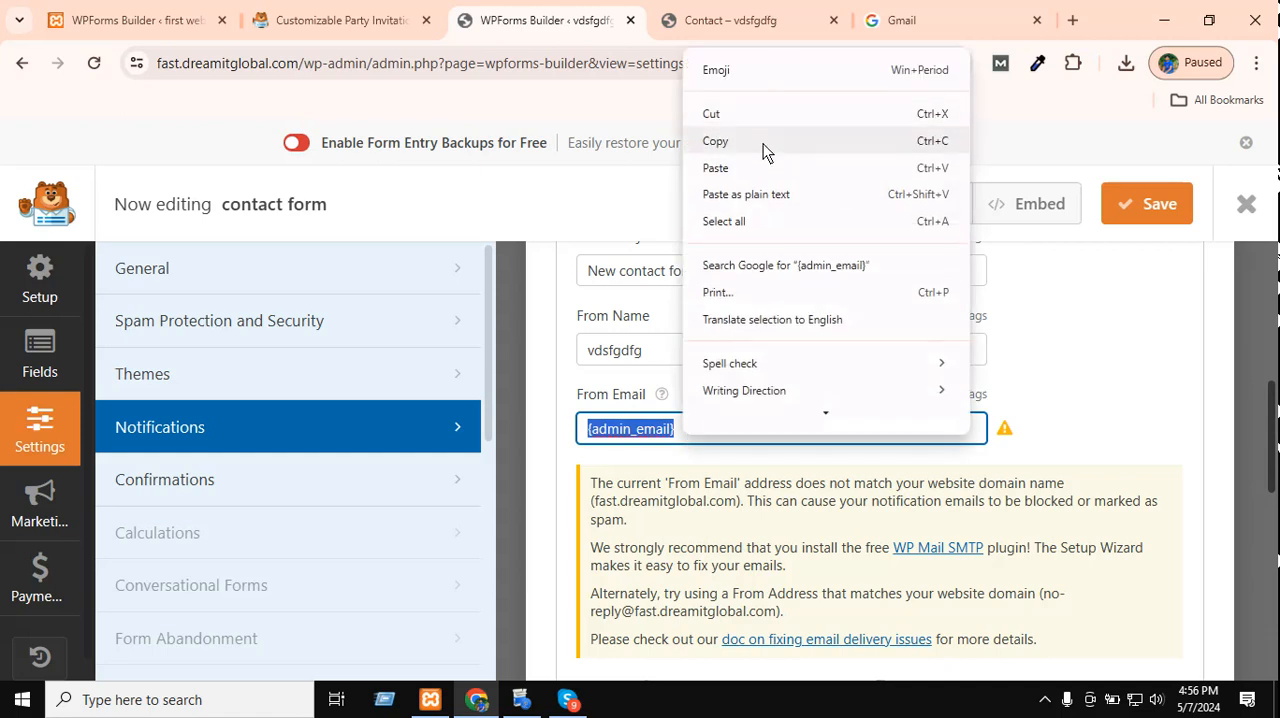
click(745, 167)
click(1136, 201)
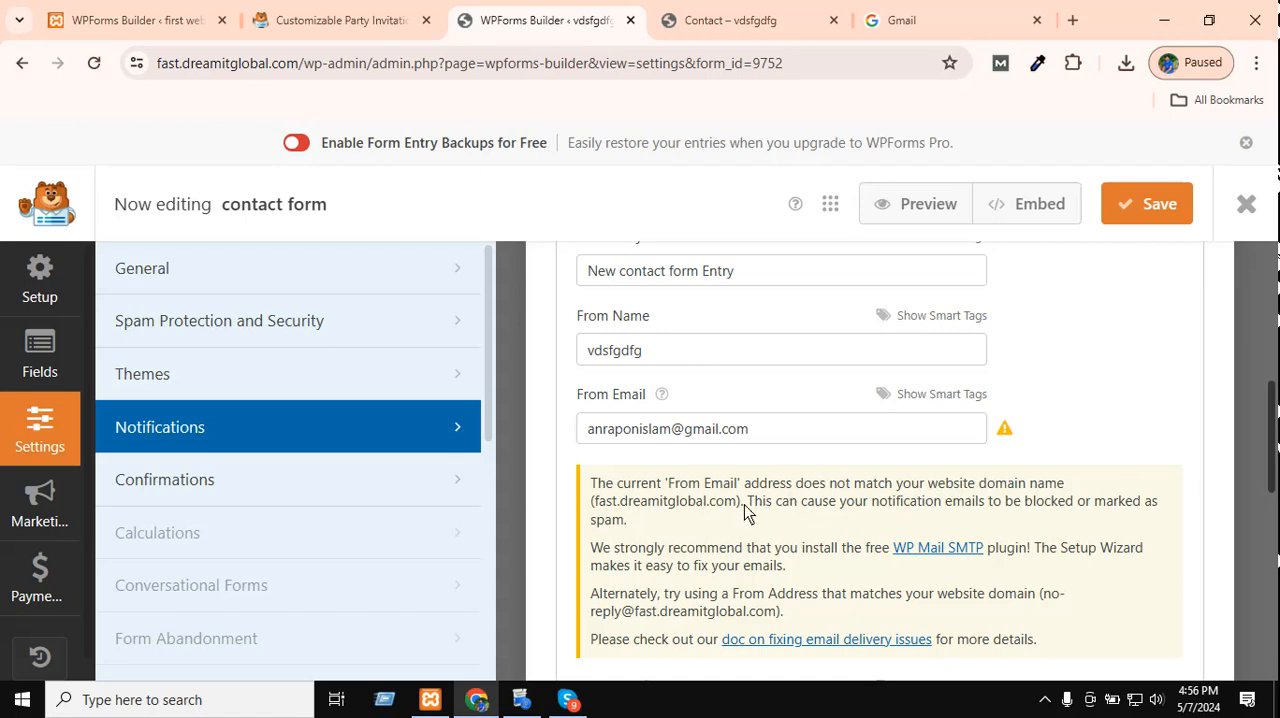
Read the From Email notice about the website domain name and the risk of blocked or spam-marked notifications.
drag(745, 512, 585, 508)
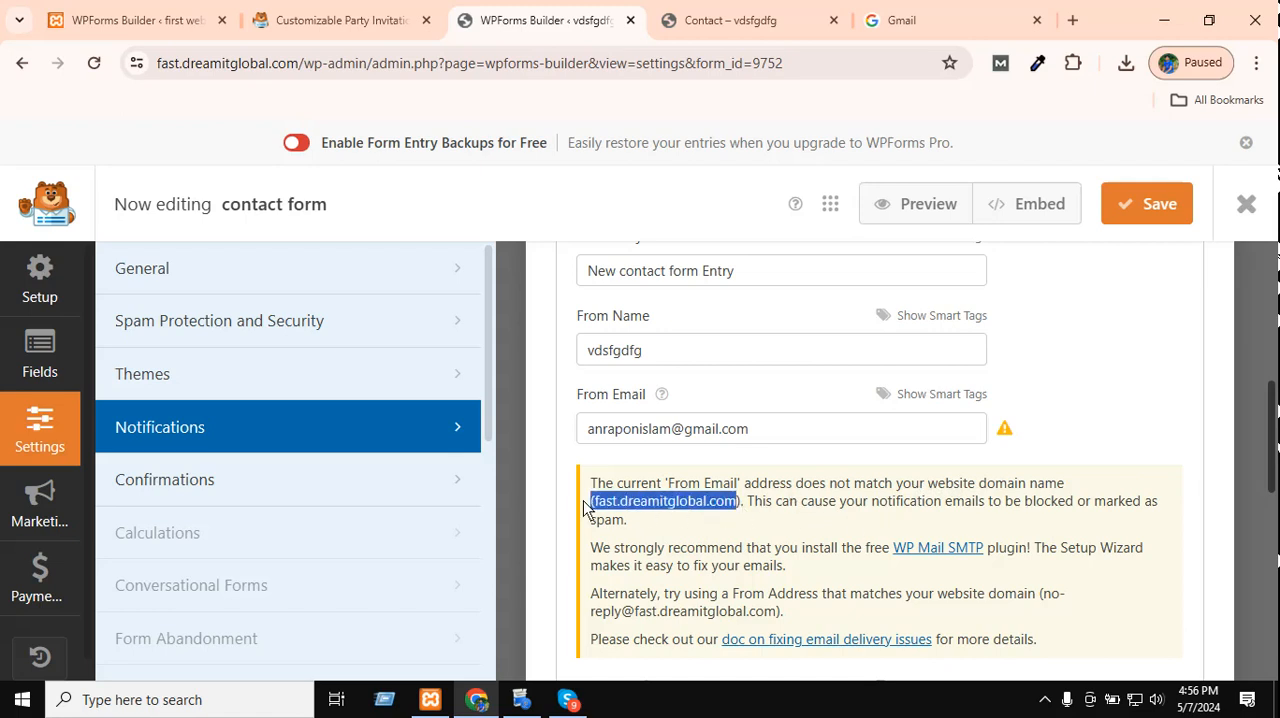
click(697, 507)
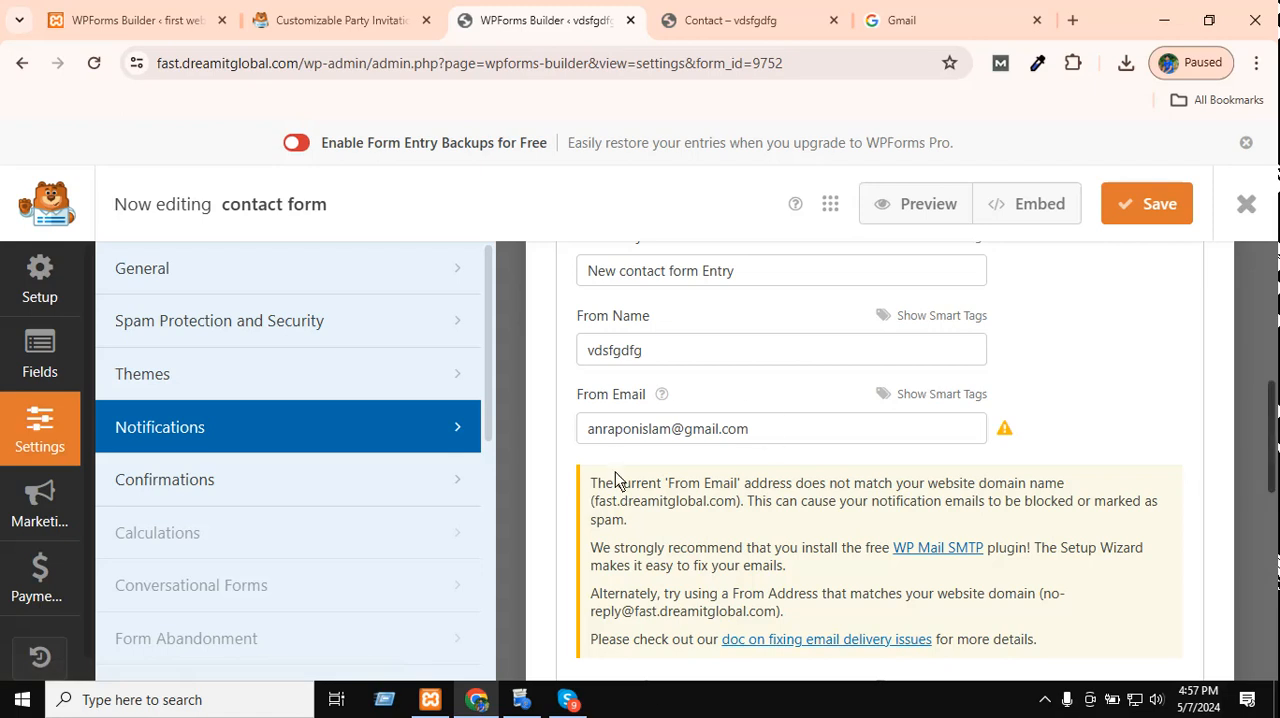
double_click(667, 507)
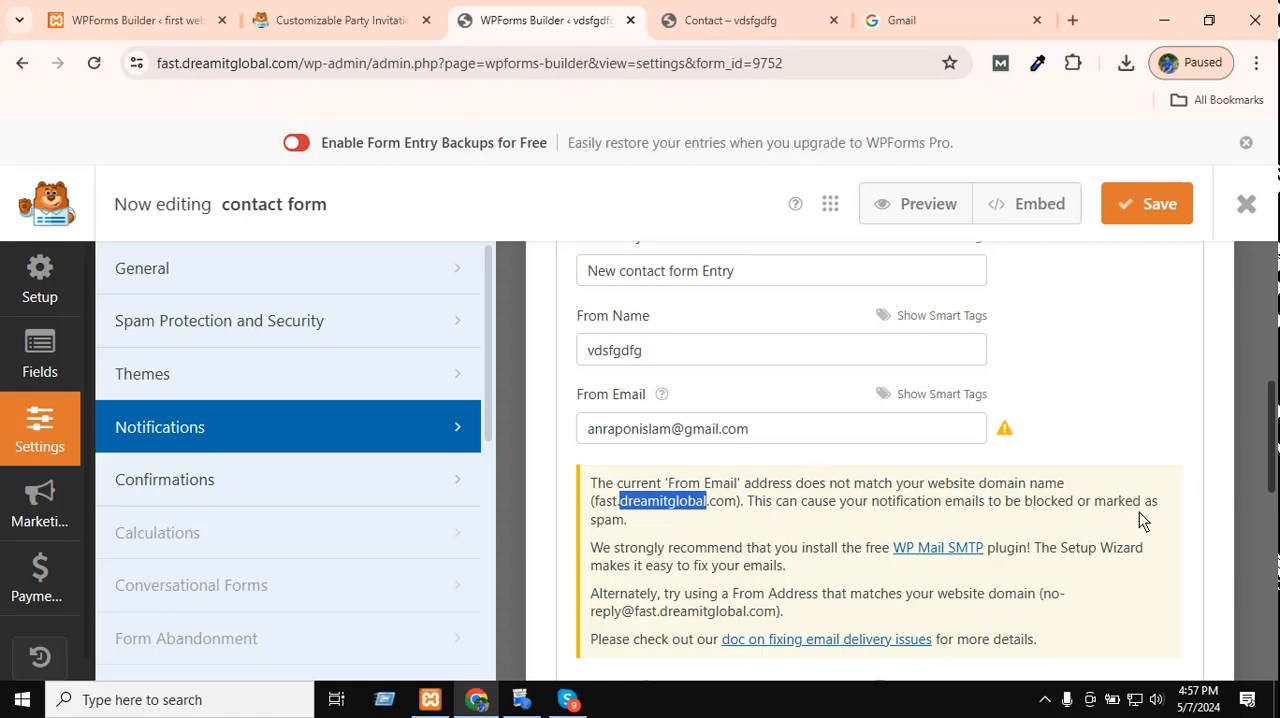
drag(630, 520, 597, 518)
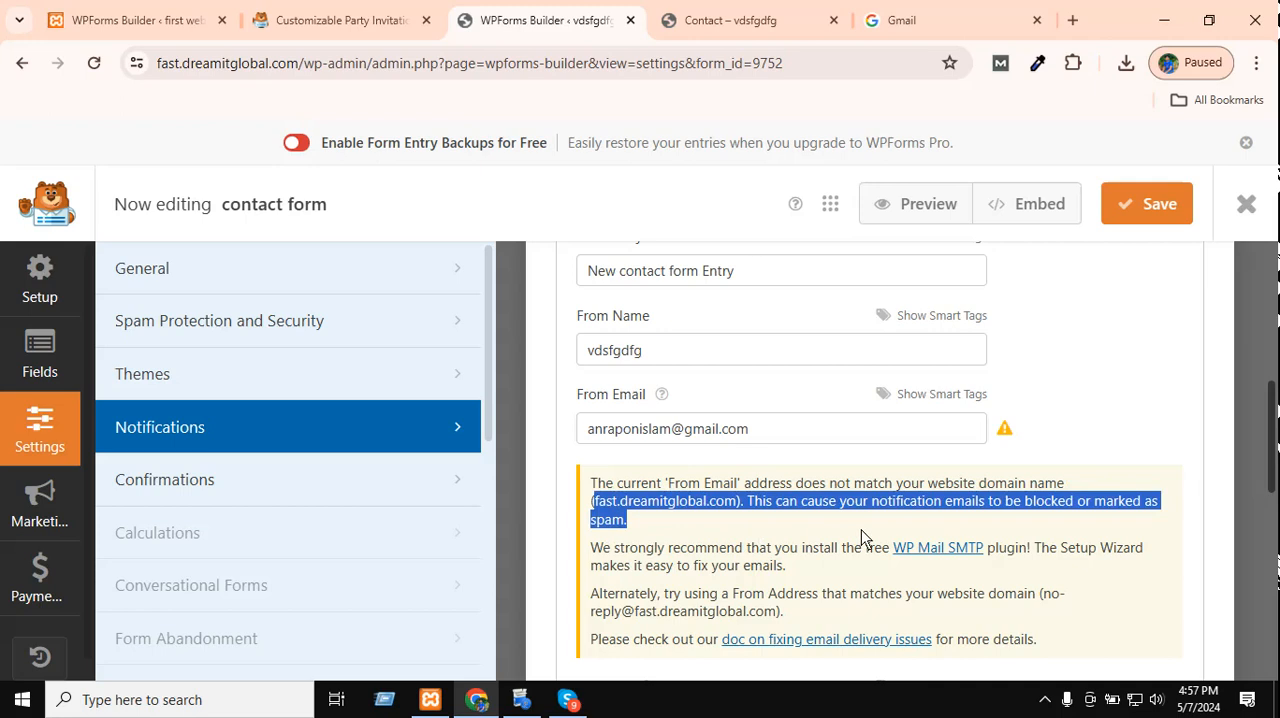
click(1005, 513)
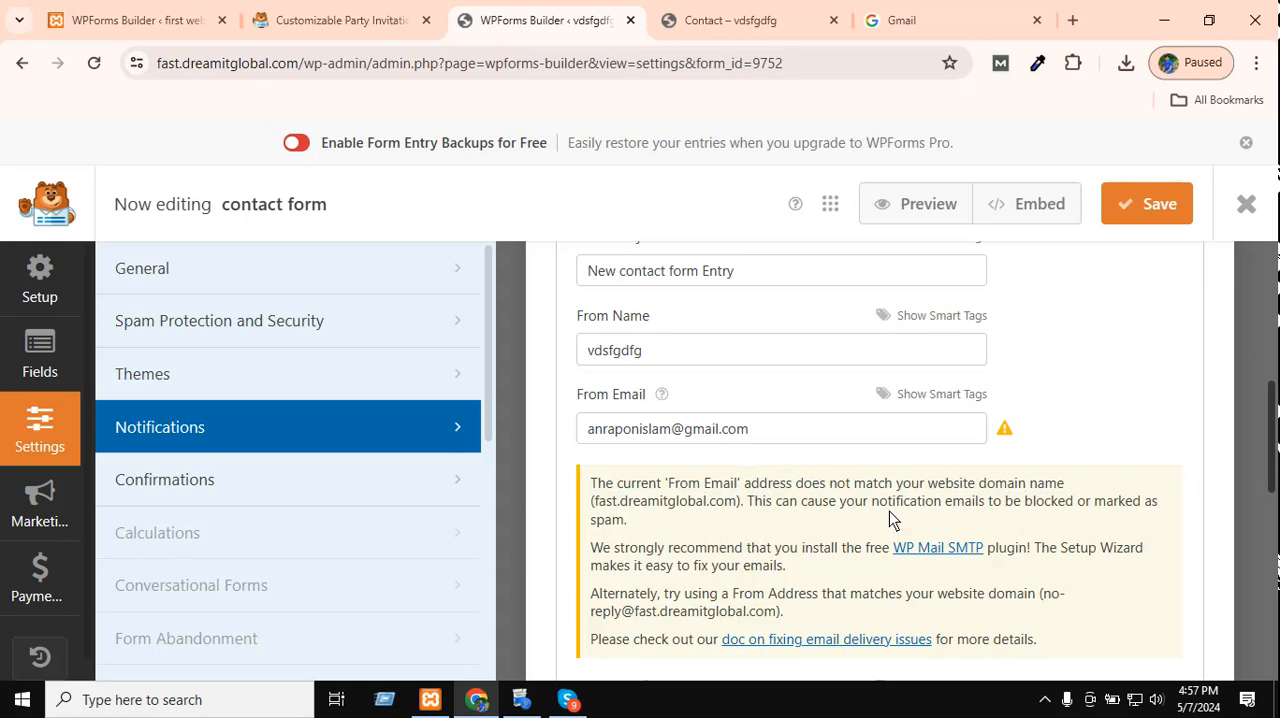
Check the remaining notification fields and advanced options, and save the contact form again.
click(752, 429)
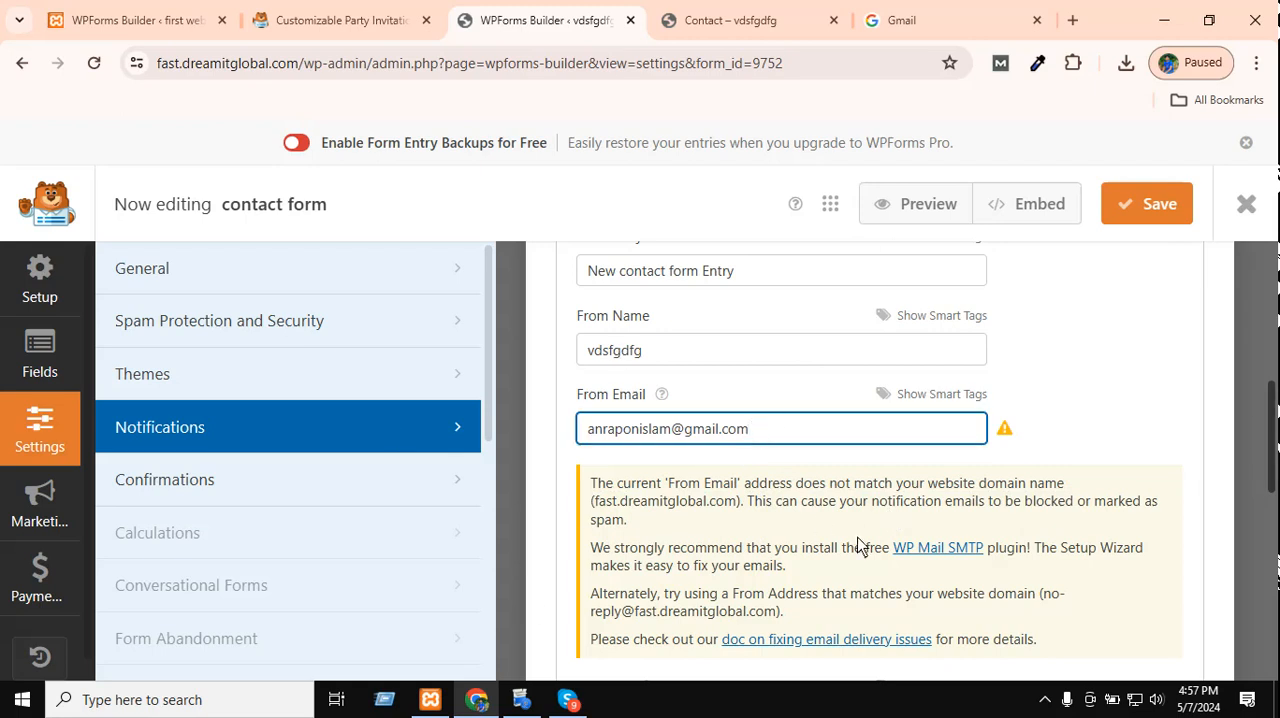
scroll(800, 543, down, 5)
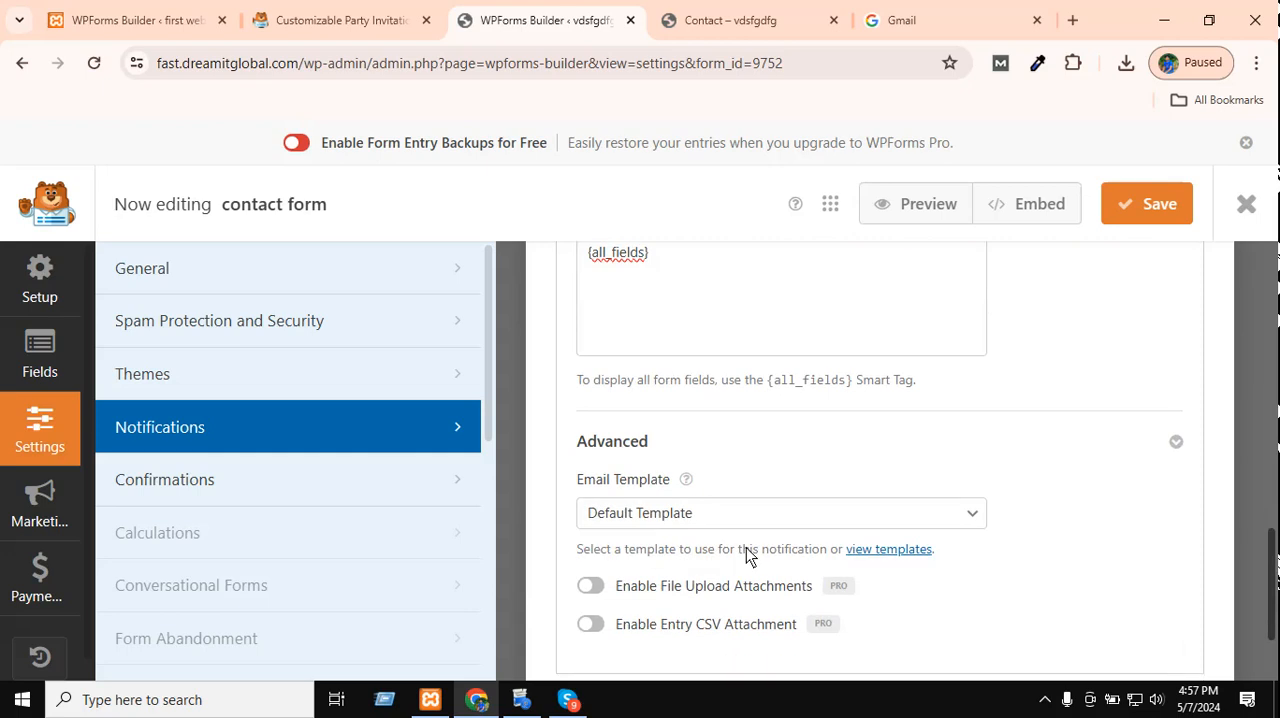
scroll(746, 547, up, 10)
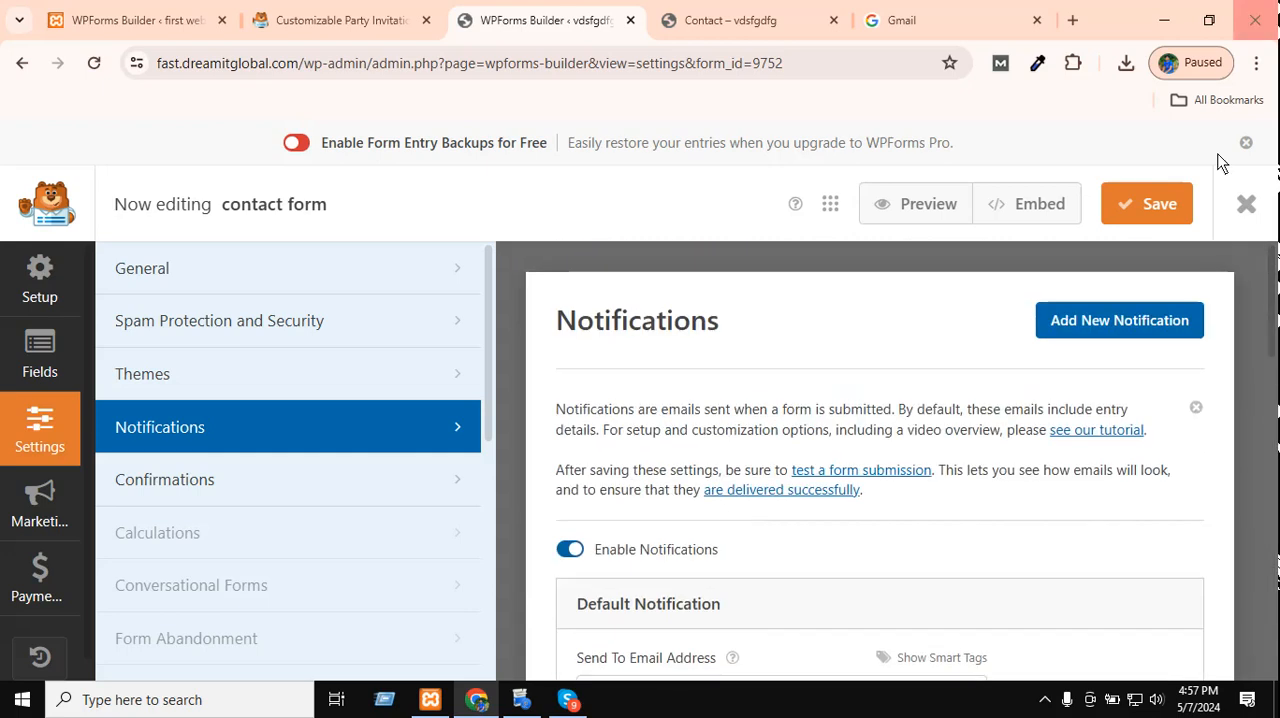
click(1139, 205)
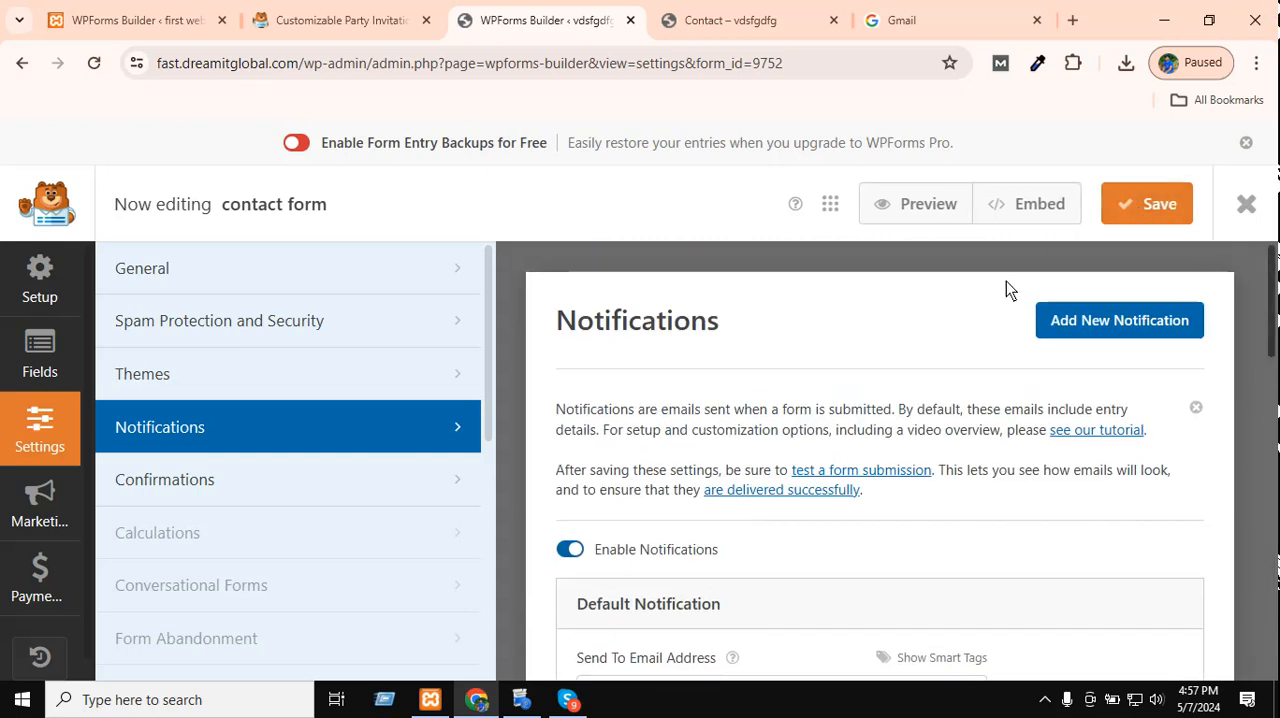
scroll(806, 495, down, 10)
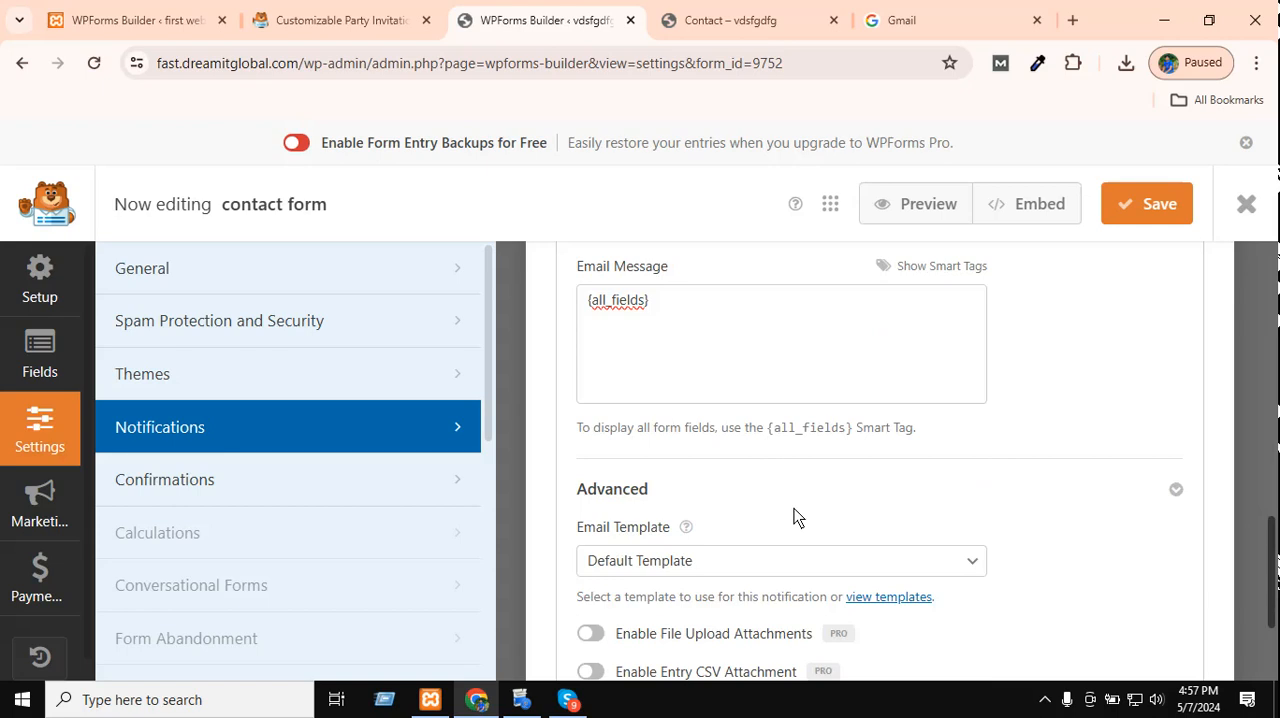
scroll(797, 514, down, 1)
scroll(800, 520, up, 2)
Reload the live Contact page and enter fgfgfg in the first text field and 343234 in Numbers.
click(752, 12)
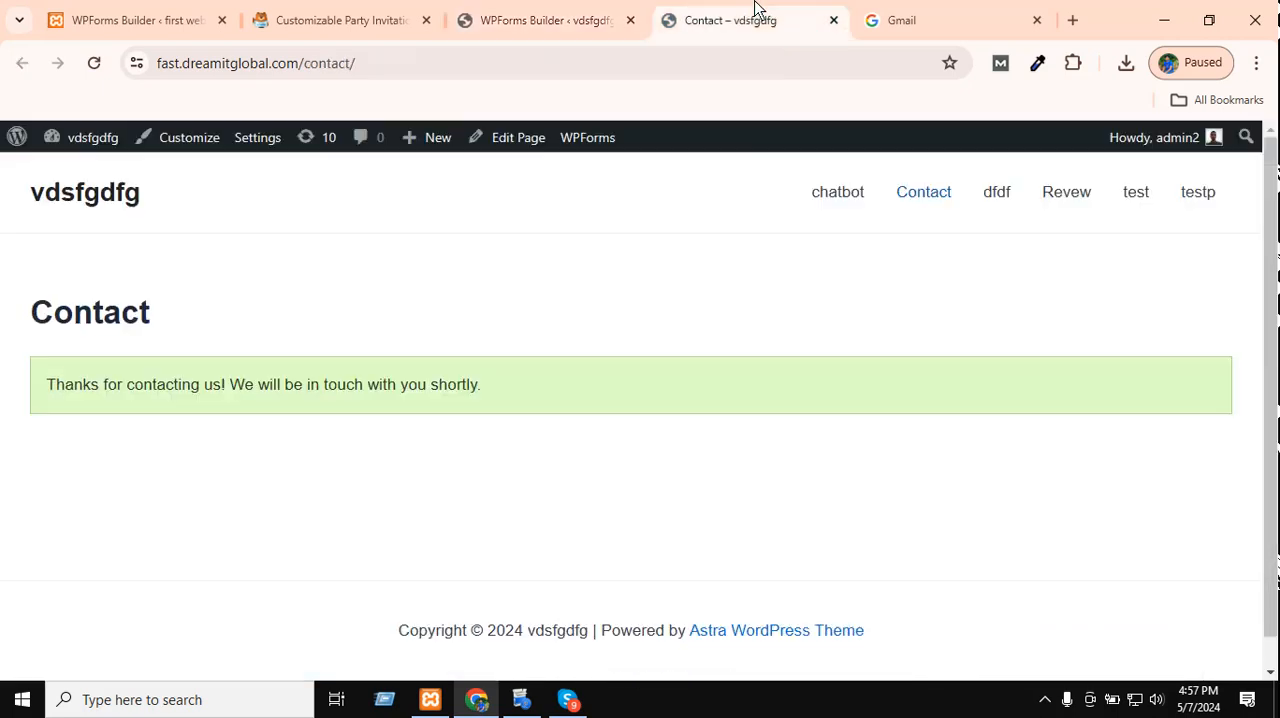
click(94, 63)
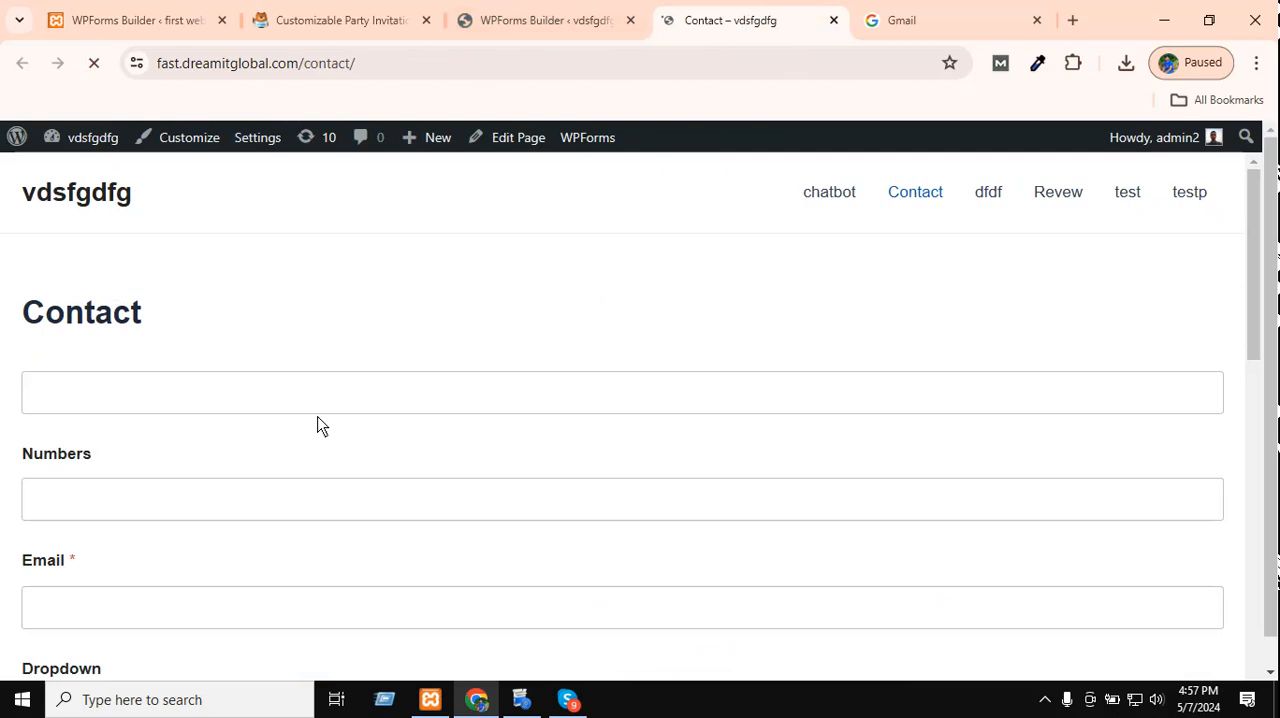
click(310, 392)
text(fgfgfg)
click(110, 507)
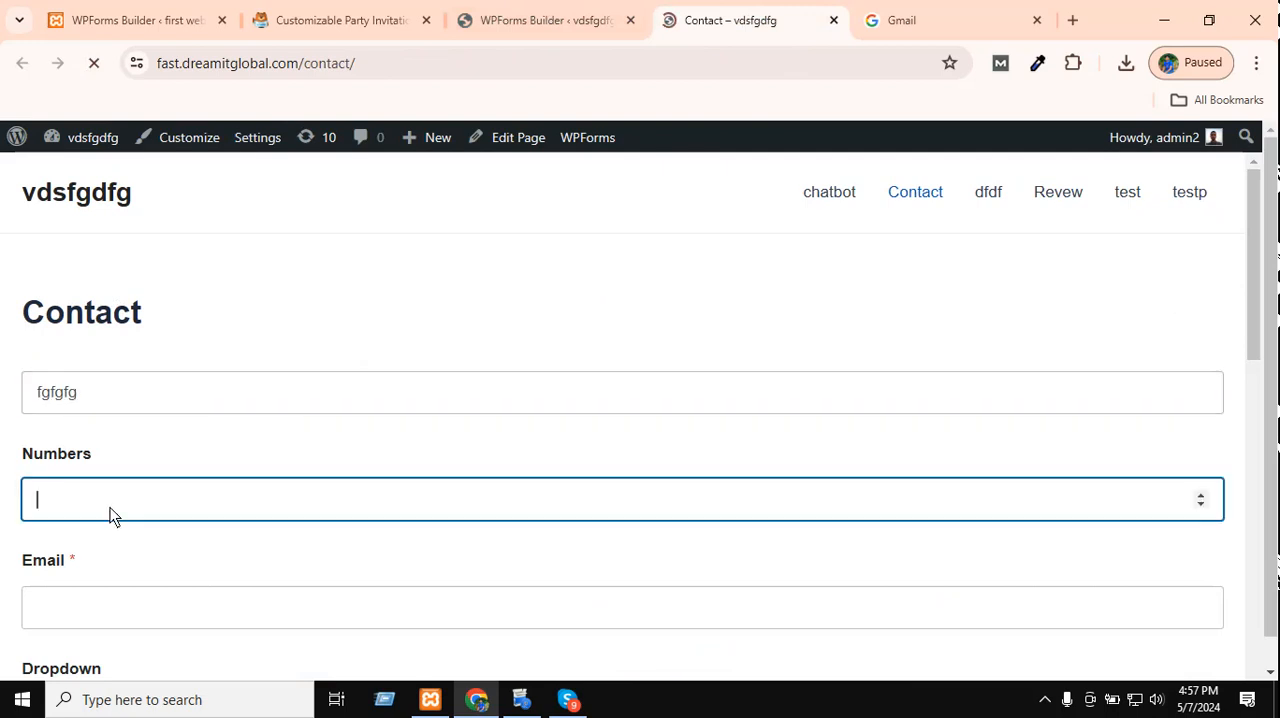
text(343234)
scroll(167, 507, down, 2)
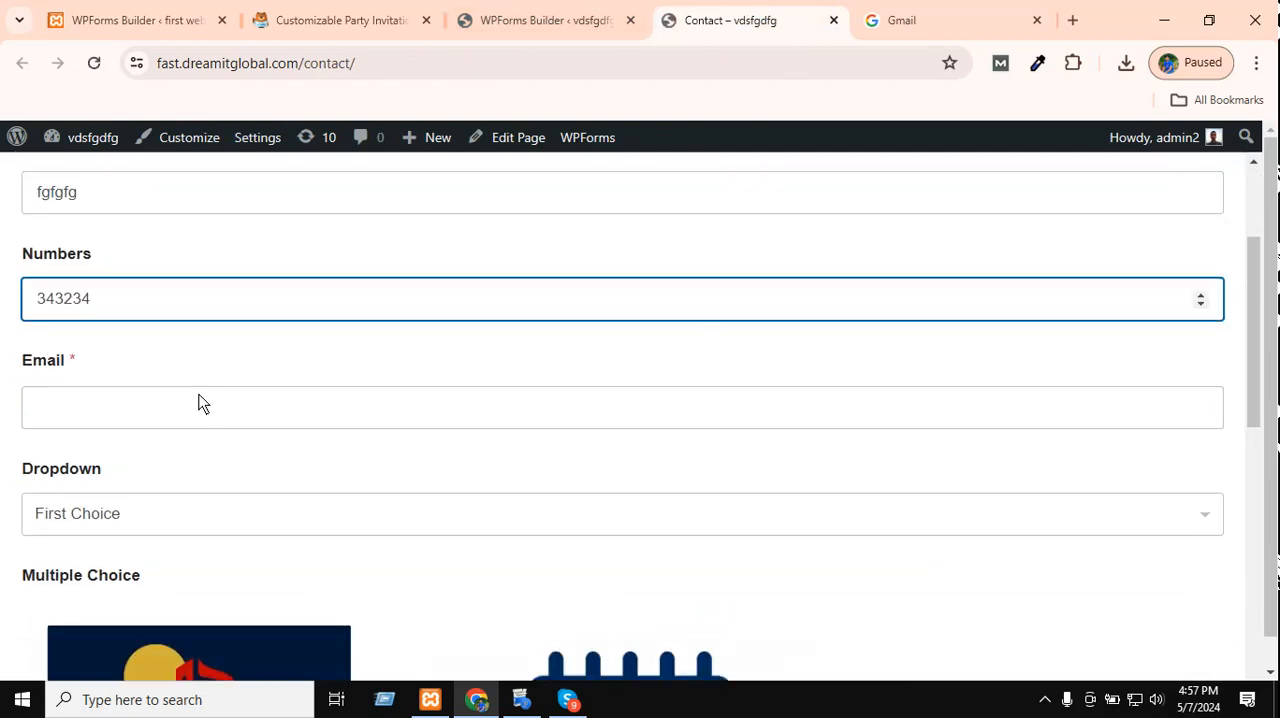
Fill in the required email address, set Dropdown to Second Choice and select the second Multiple Choice image.
click(200, 402)
click(186, 456)
click(159, 521)
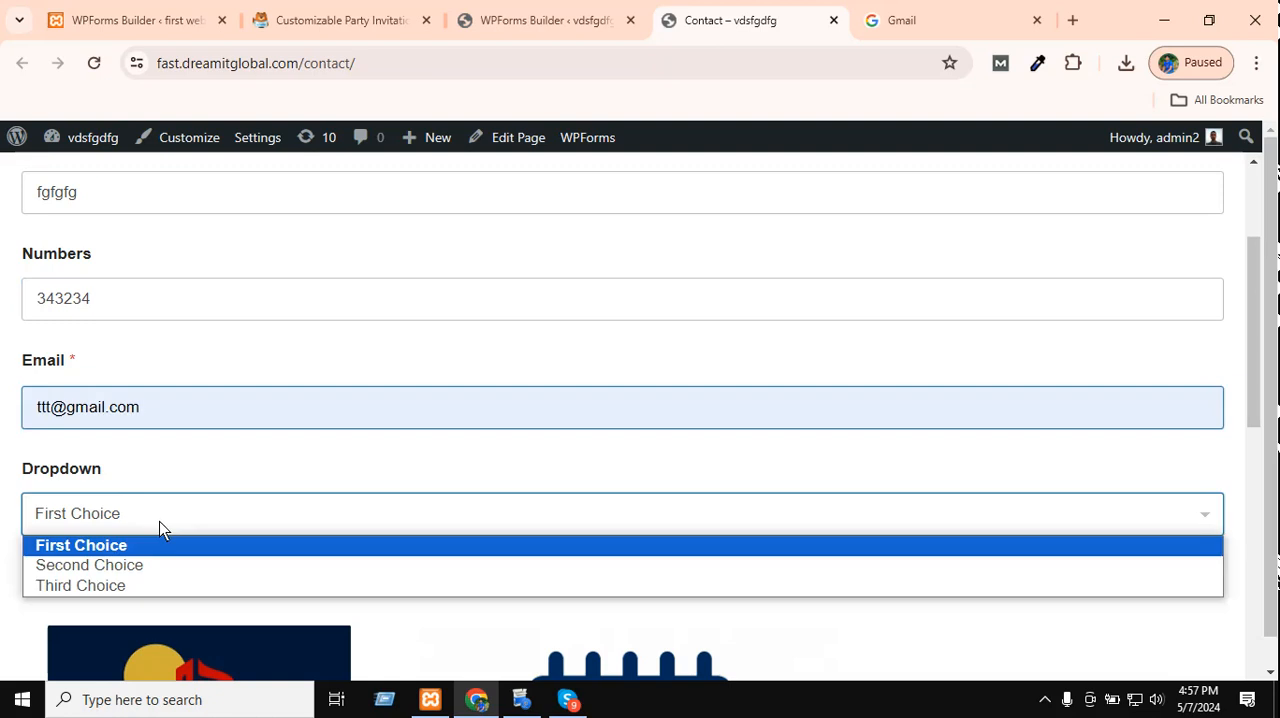
click(152, 573)
scroll(446, 407, down, 4)
click(488, 466)
Set Dropdown Items to Second Item, tick the Male checkbox and submit the form.
scroll(470, 435, down, 4)
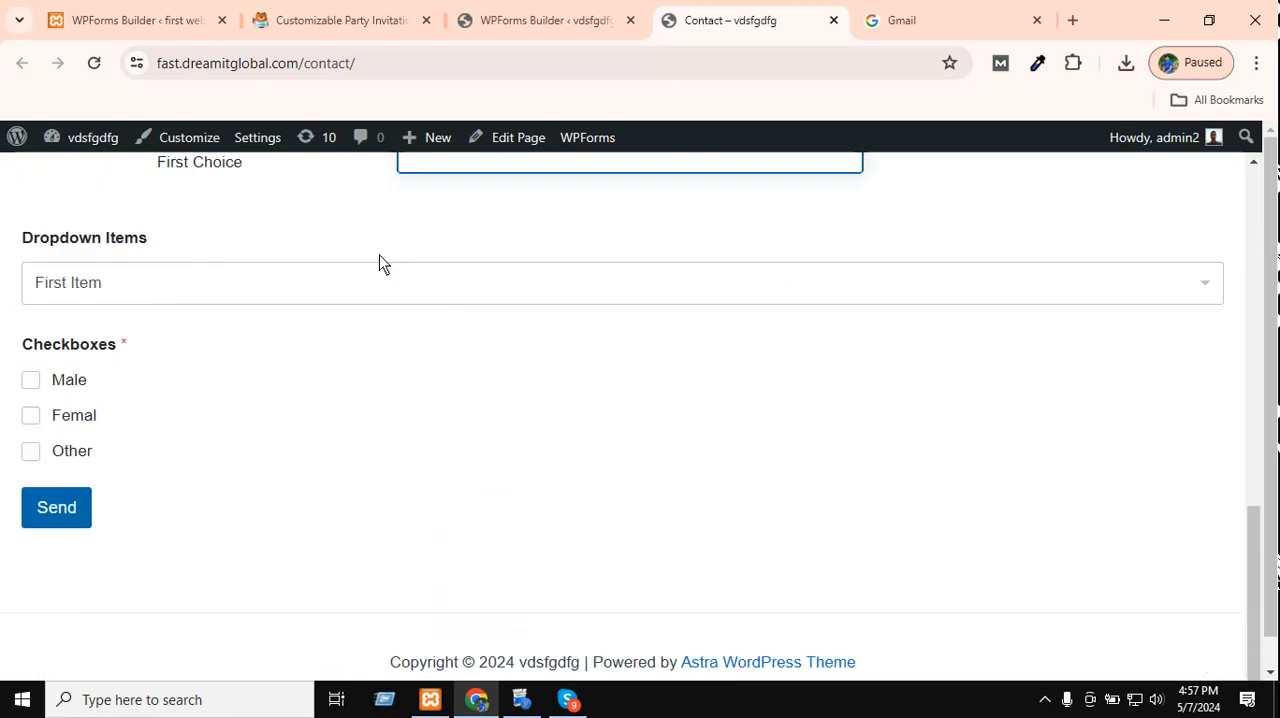
click(73, 285)
click(70, 334)
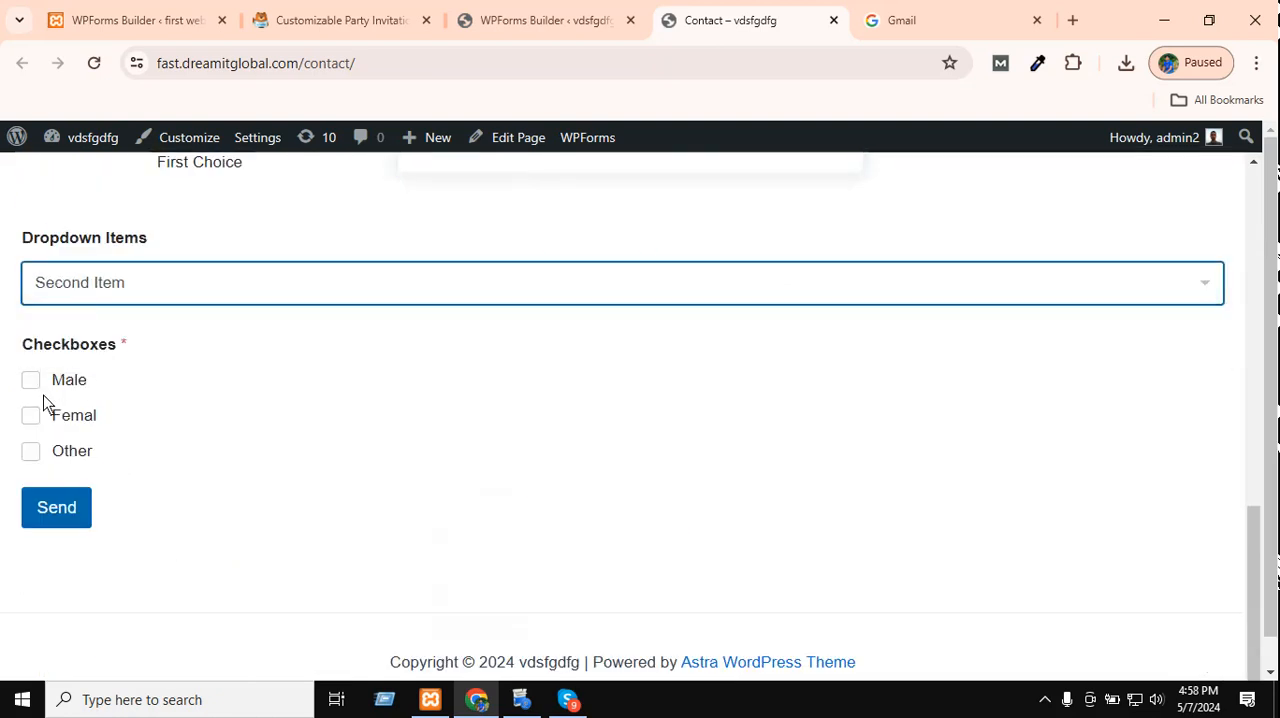
click(33, 381)
click(37, 518)
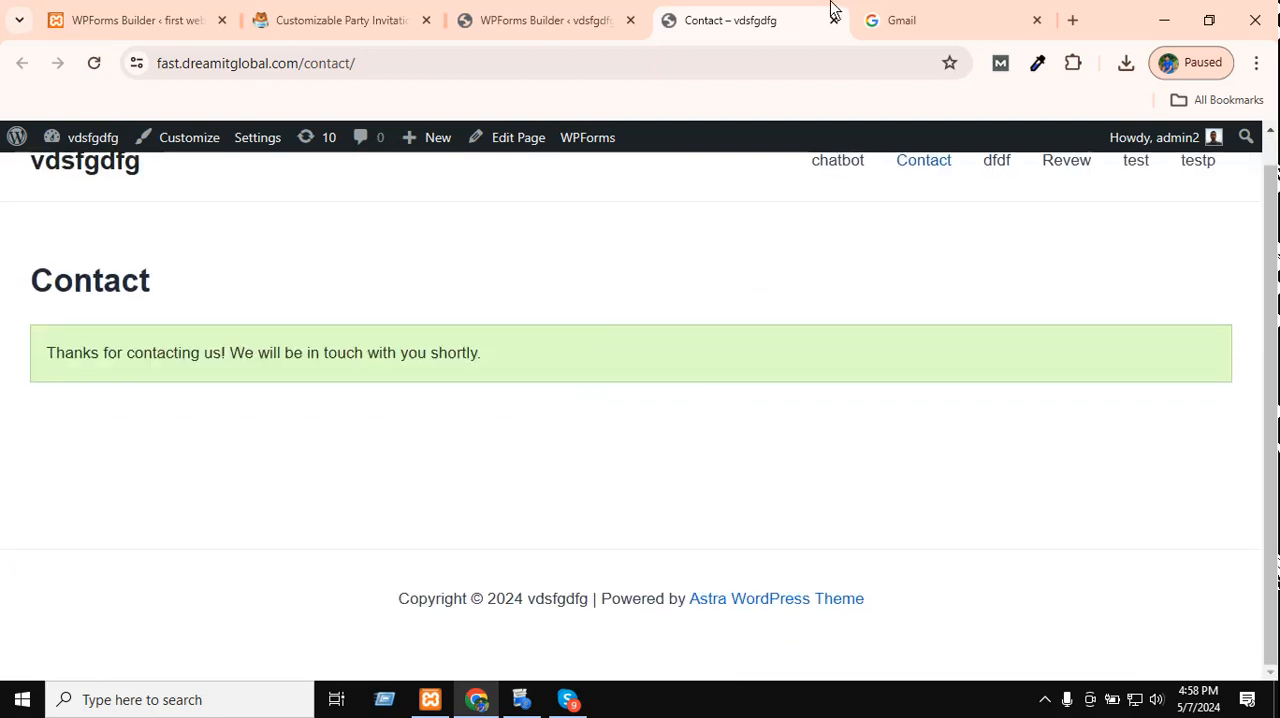
Check the Gmail sign-in page and open a Chrome window under another profile with a signed-in Google account.
click(910, 12)
click(990, 518)
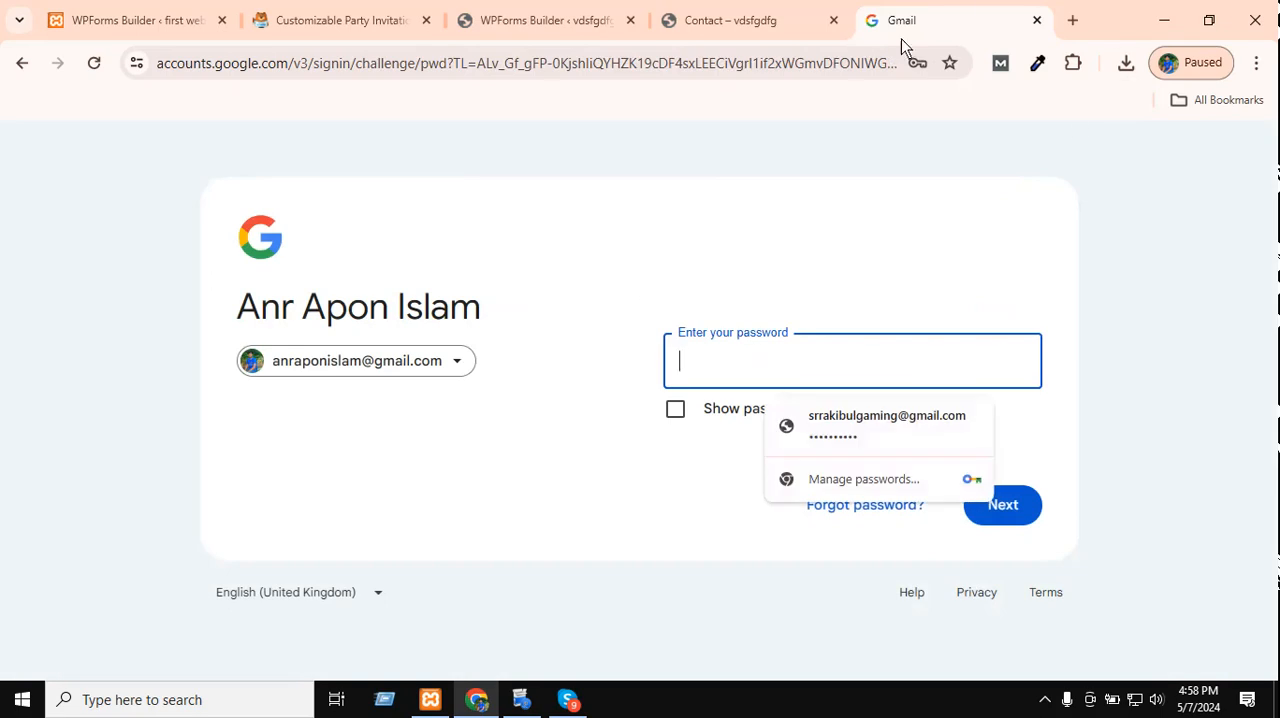
click(1192, 62)
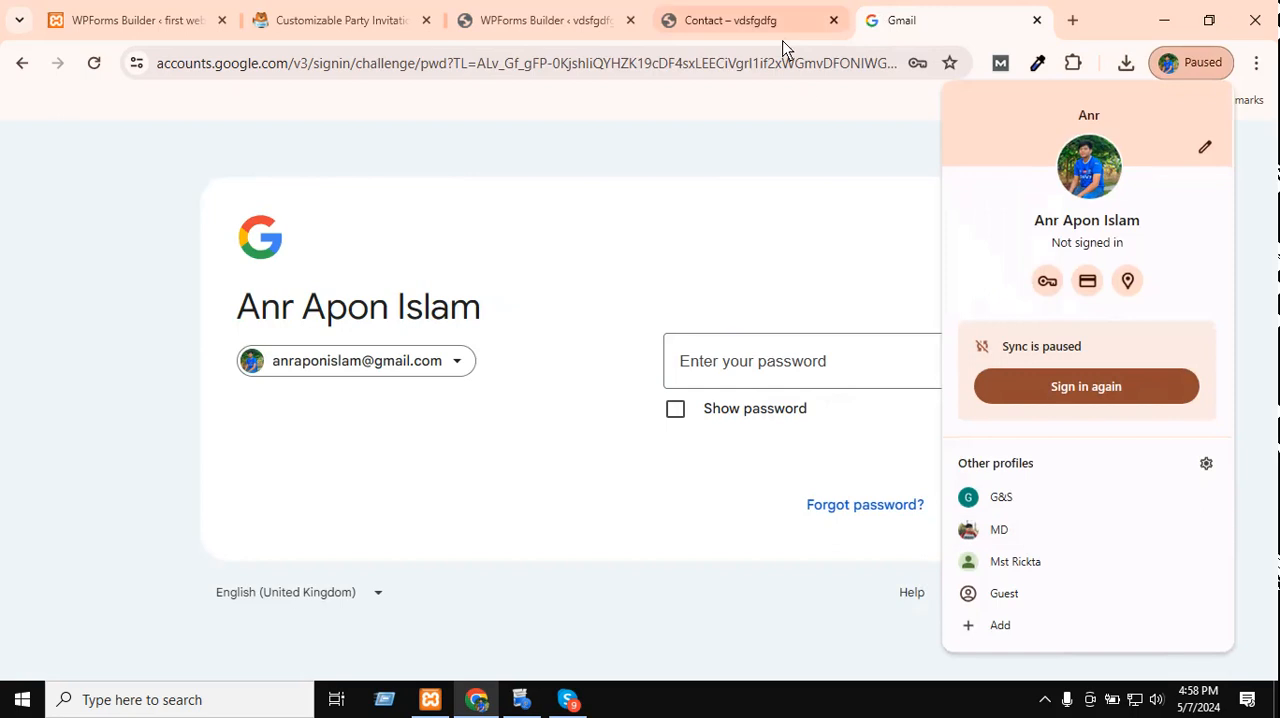
click(1037, 528)
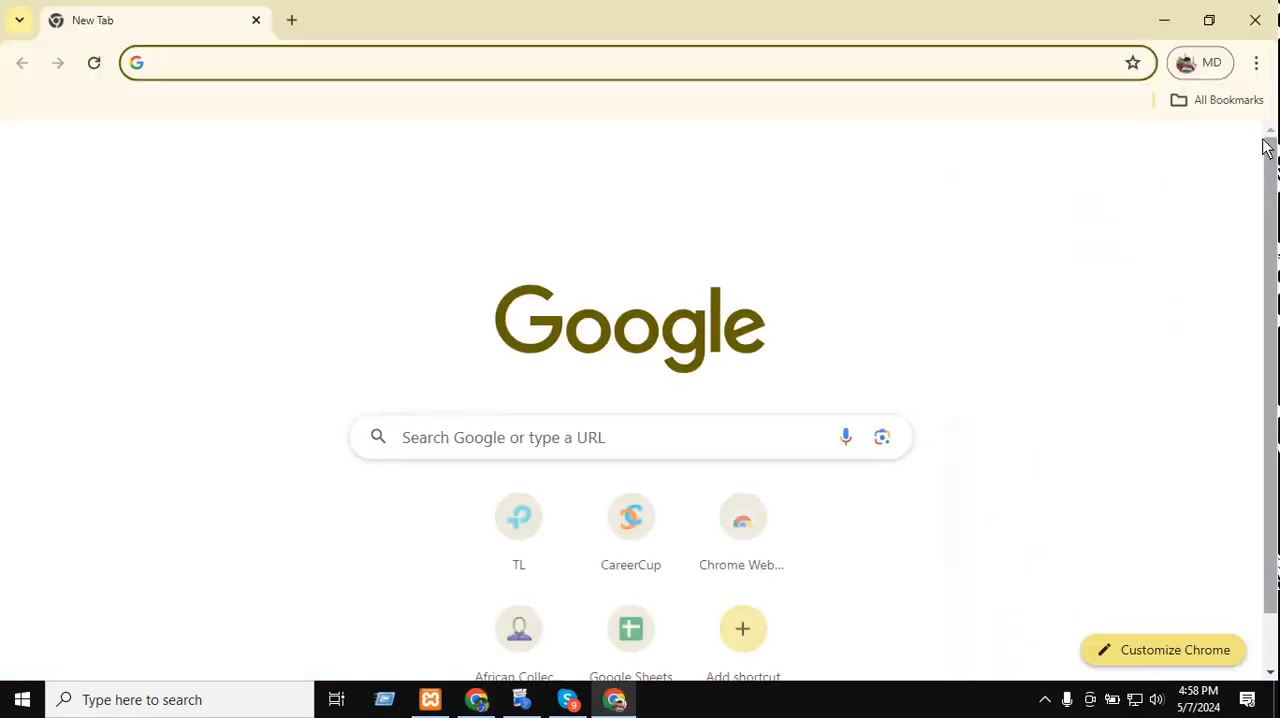
click(1186, 62)
click(638, 190)
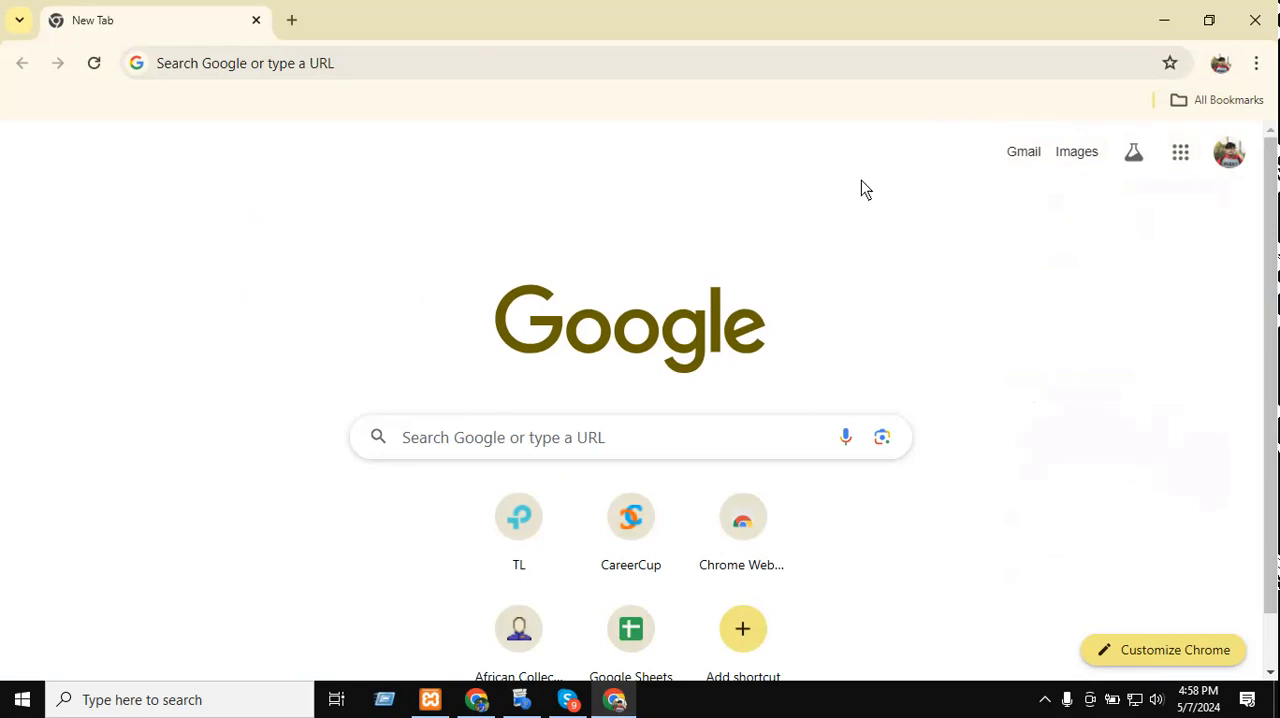
Copy the Gmail address of the Google account signed in to this Chrome profile.
click(1180, 151)
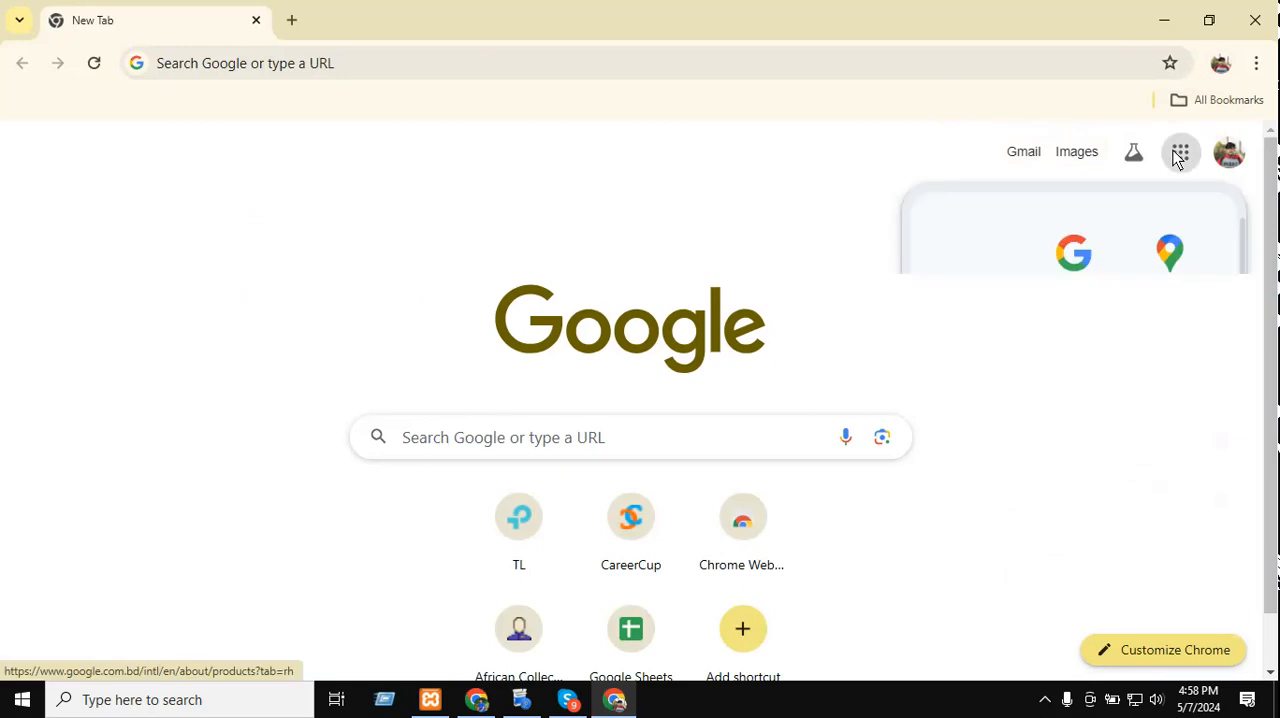
click(1228, 152)
triple_click(1047, 216)
right_click(1043, 216)
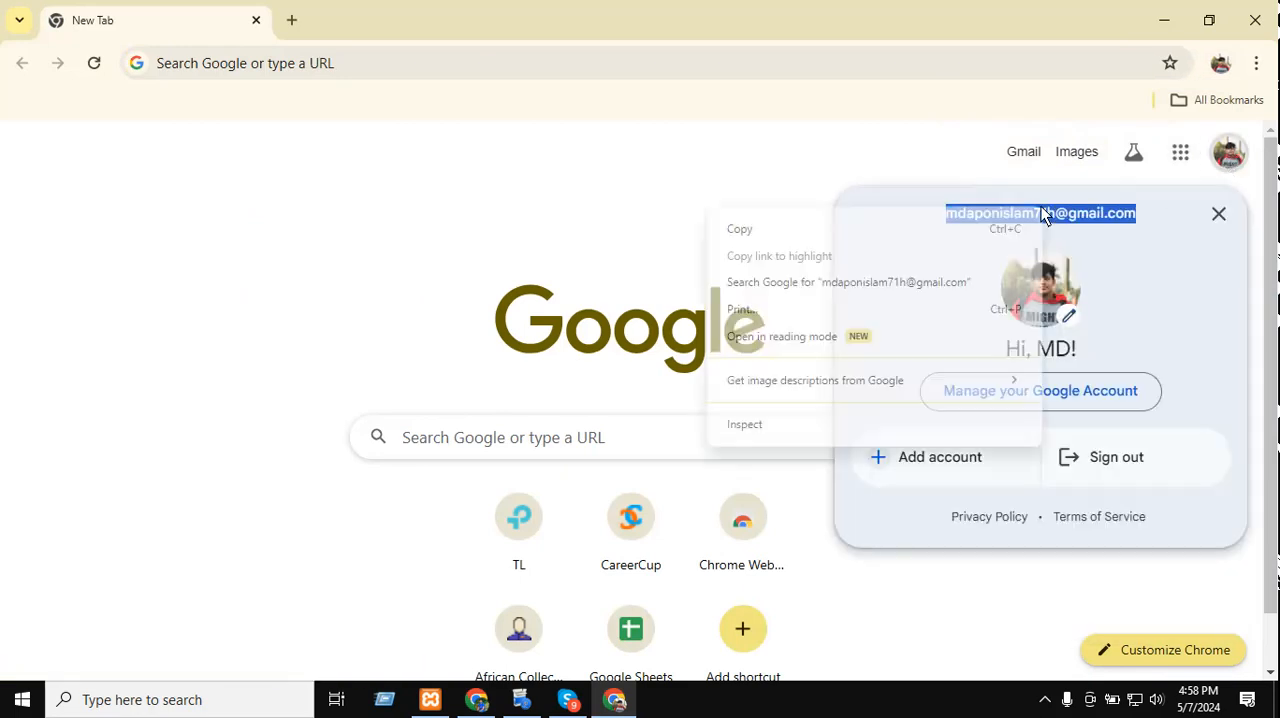
click(929, 238)
Return to the WPForms builder and replace the notification's Send To Email Address with the copied Gmail address.
click(1163, 19)
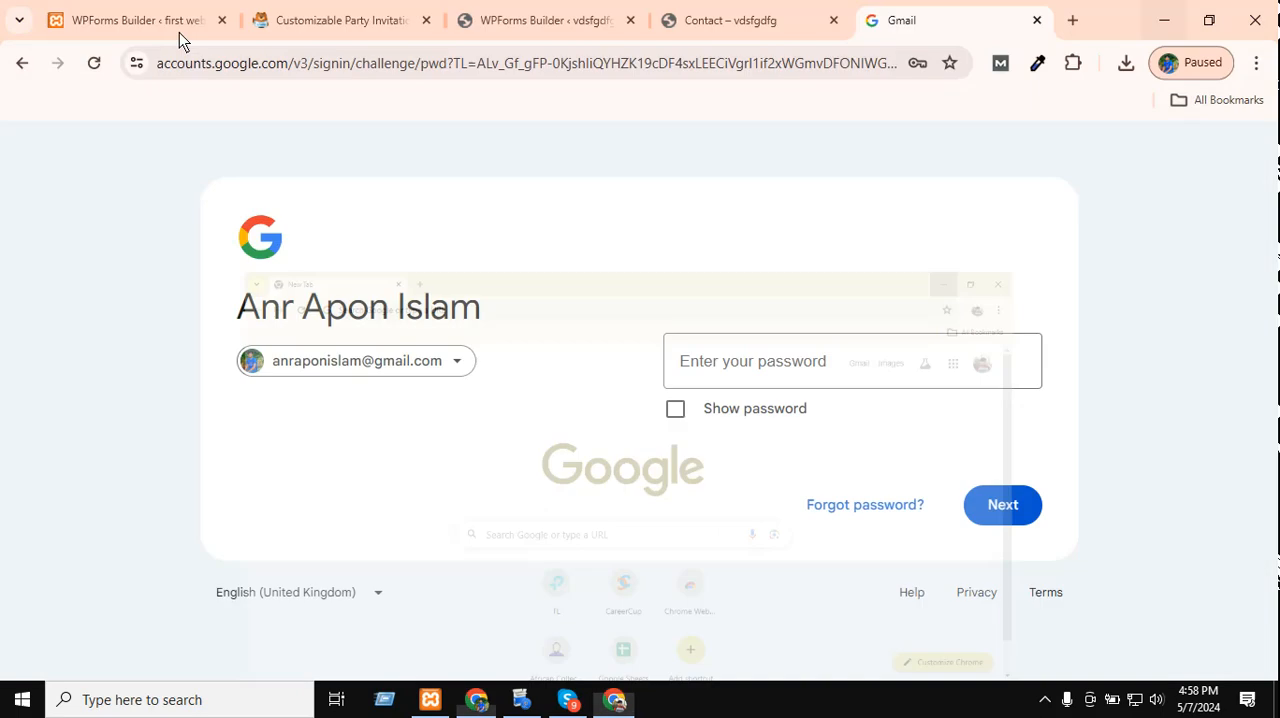
click(497, 8)
click(368, 8)
click(585, 12)
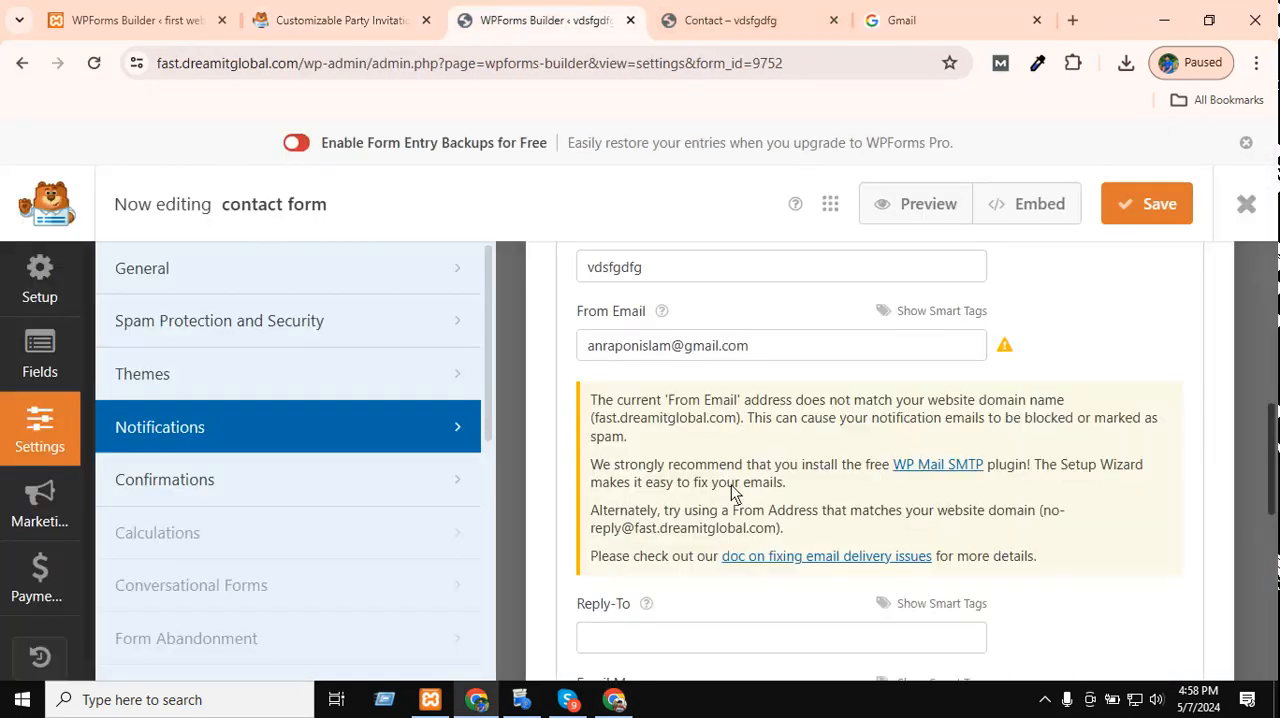
scroll(736, 488, up, 7)
scroll(740, 480, down, 2)
click(686, 502)
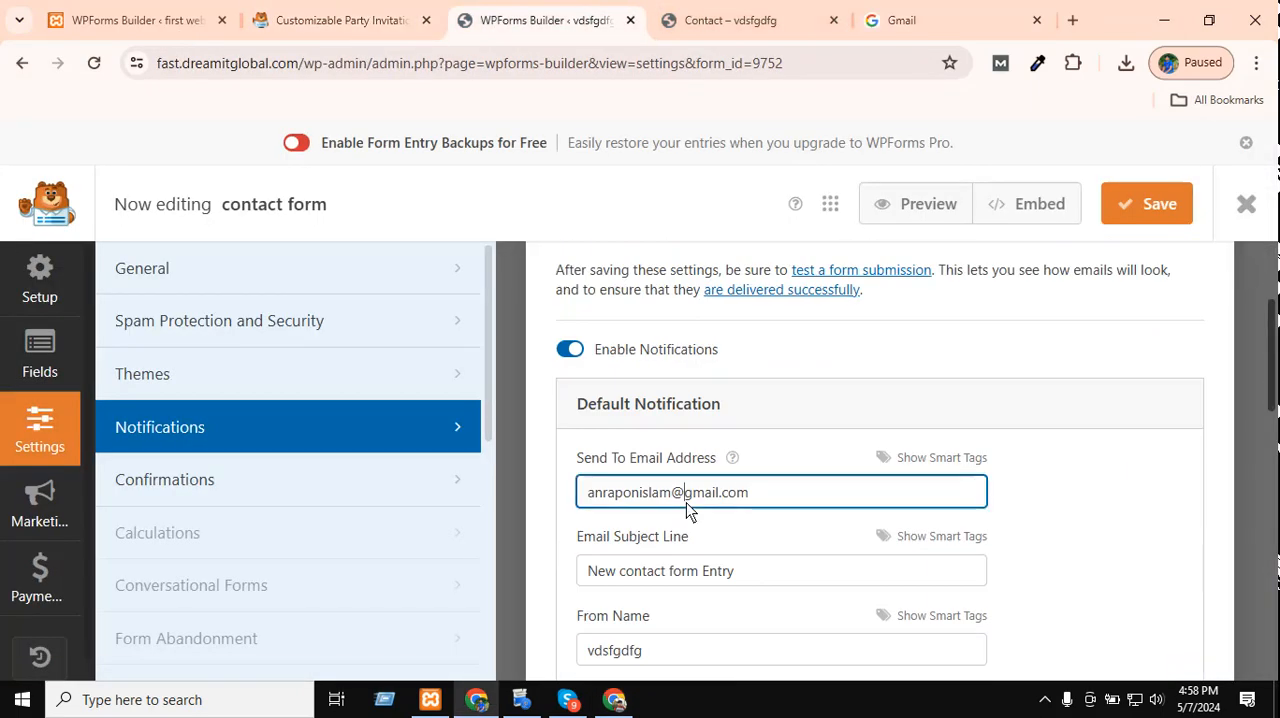
key(ctrl+a)
key(ctrl+v)
Replace the notification's From Email with the copied Gmail address and save the contact form.
scroll(690, 450, down, 4)
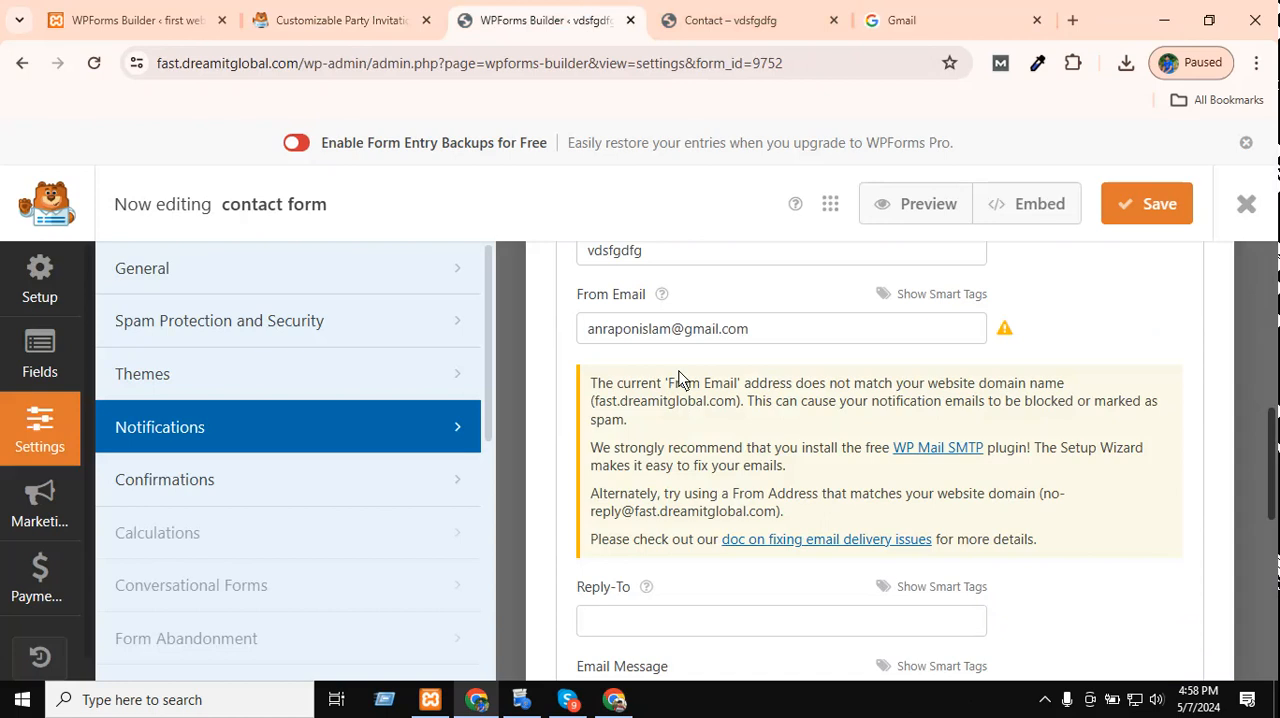
click(677, 328)
key(ctrl+a)
key(ctrl+b)
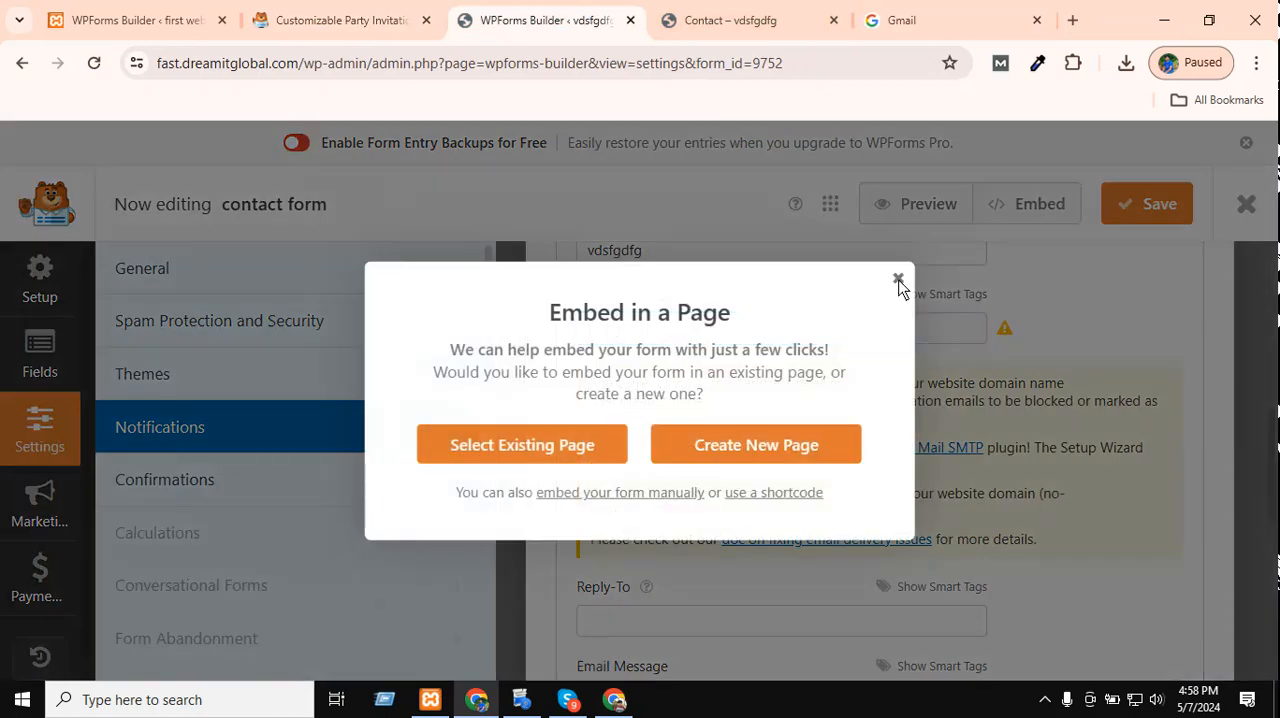
click(897, 278)
click(775, 335)
click(1158, 210)
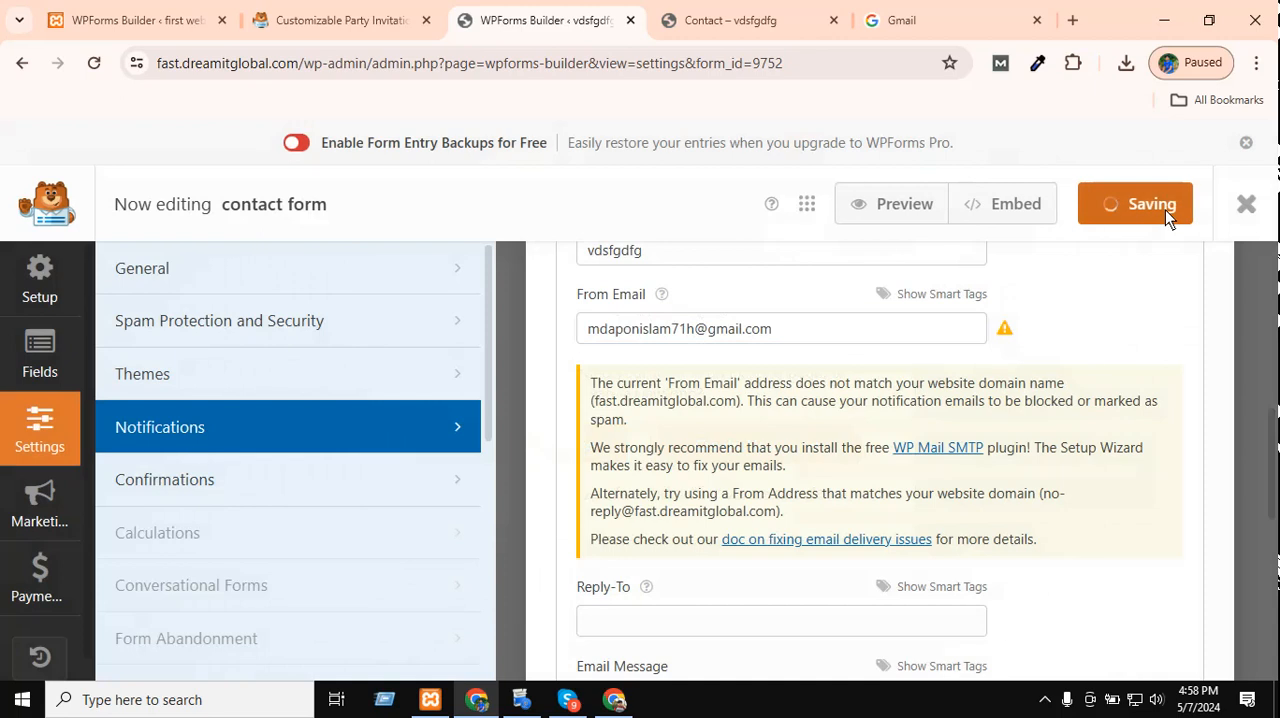
scroll(880, 282, up, 2)
click(830, 12)
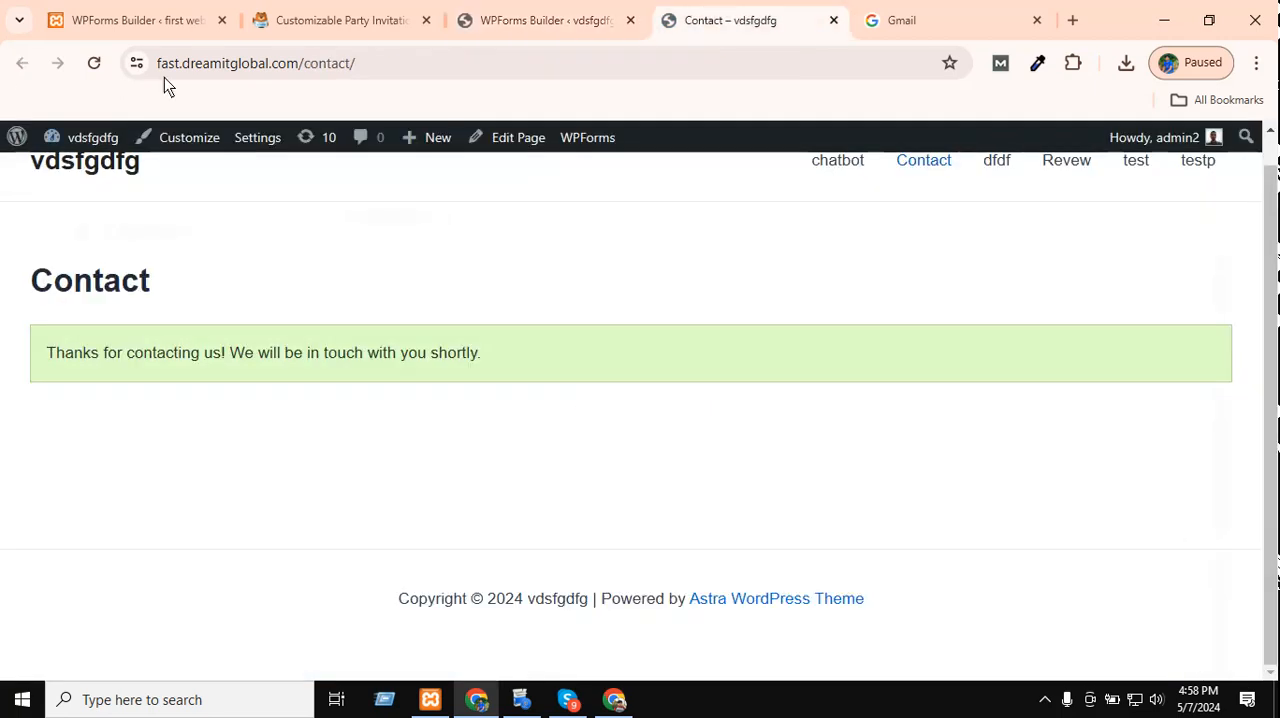
click(94, 63)
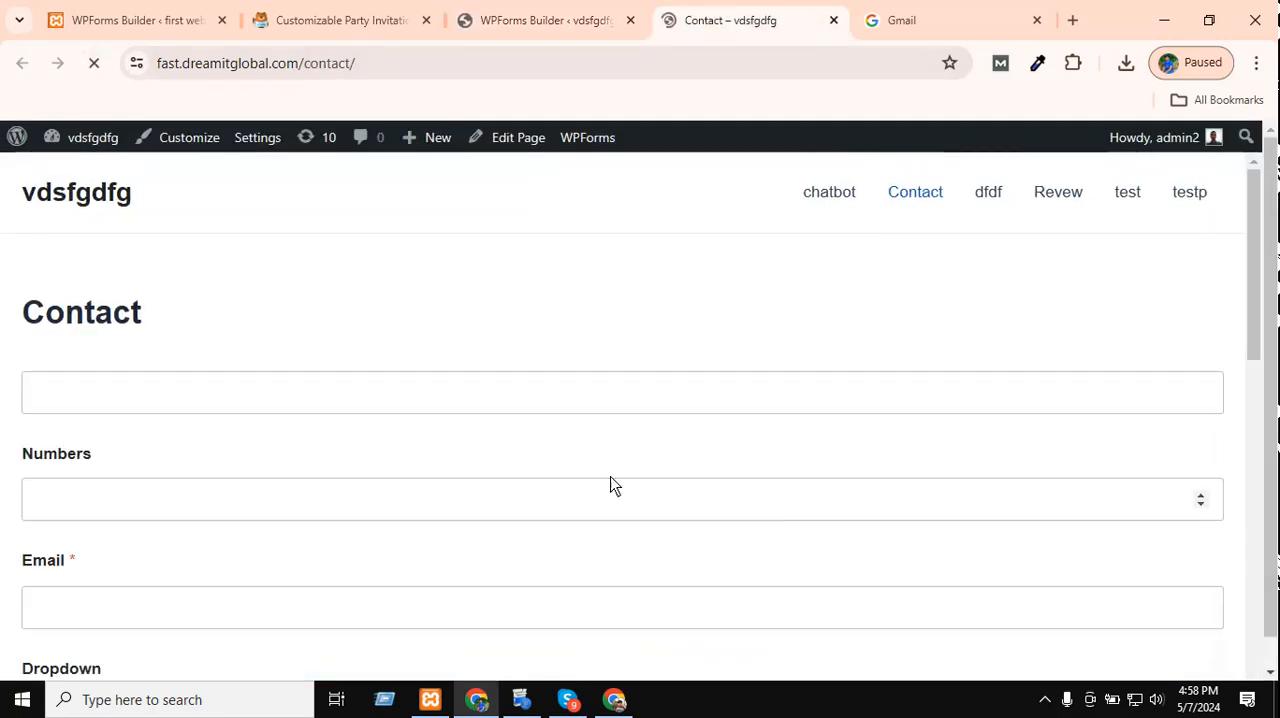
click(420, 389)
text(fdfdfdf)
click(190, 503)
text(34534534534)
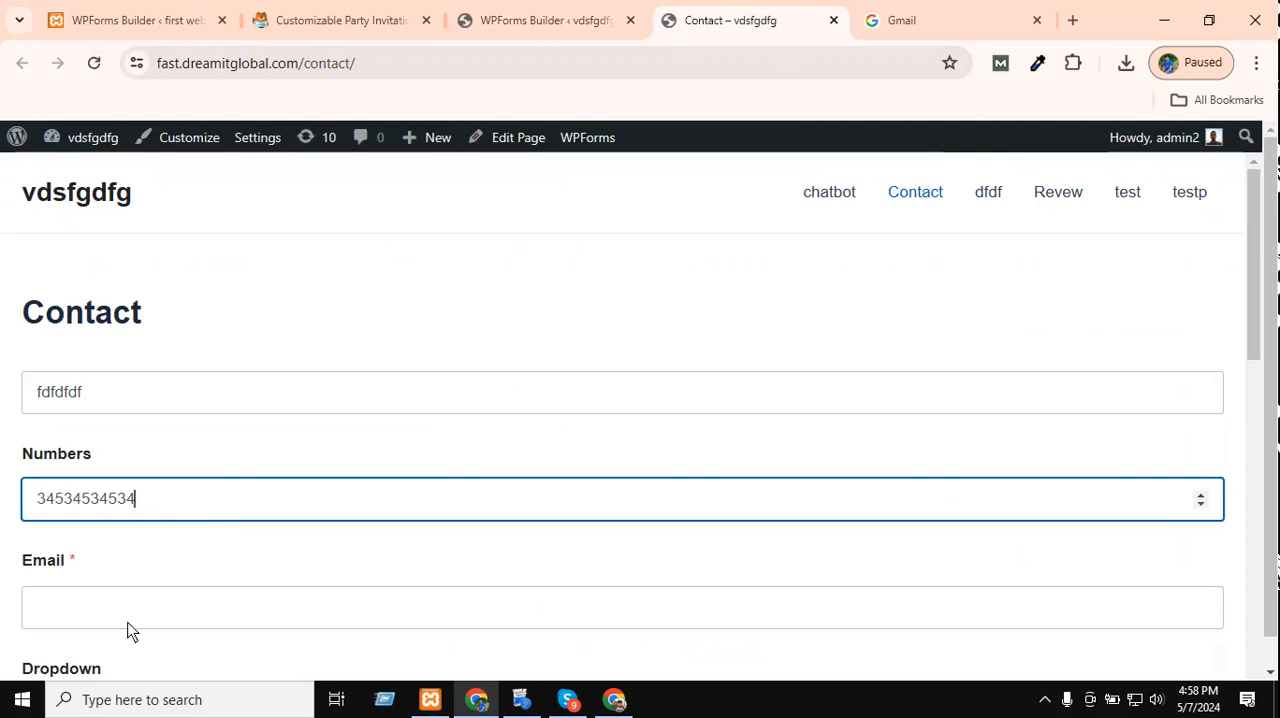
Fill in the required email address and select the first Multiple Choice image.
click(140, 608)
click(171, 549)
scroll(237, 482, down, 4)
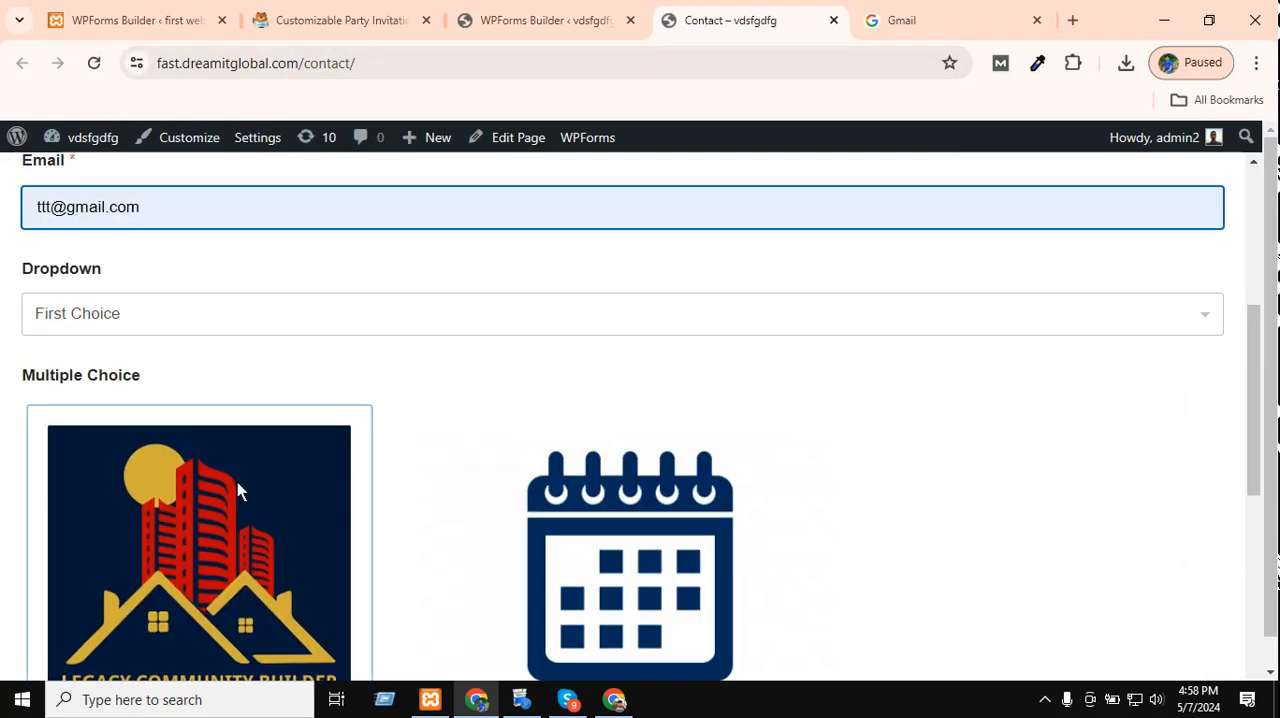
click(186, 523)
Set Dropdown Items to Third Item, tick the Femal checkbox and submit the form.
scroll(551, 523, down, 3)
scroll(440, 500, down, 3)
click(510, 288)
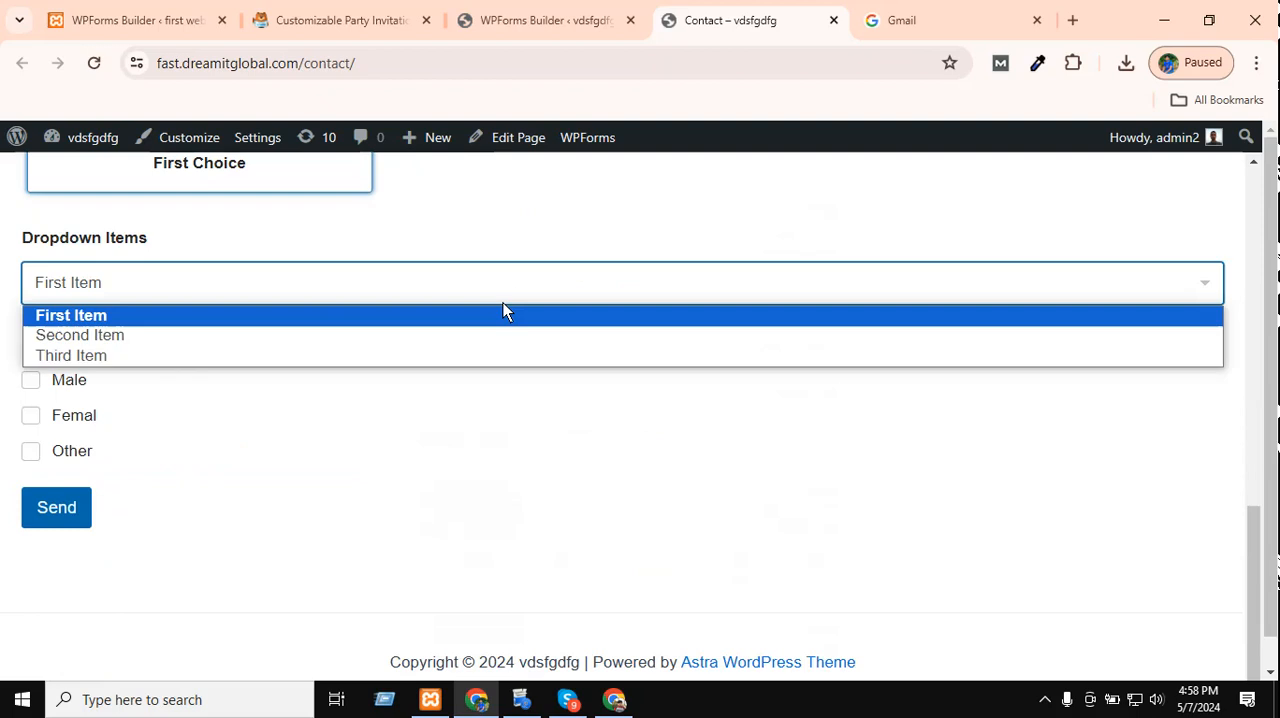
click(480, 361)
click(70, 416)
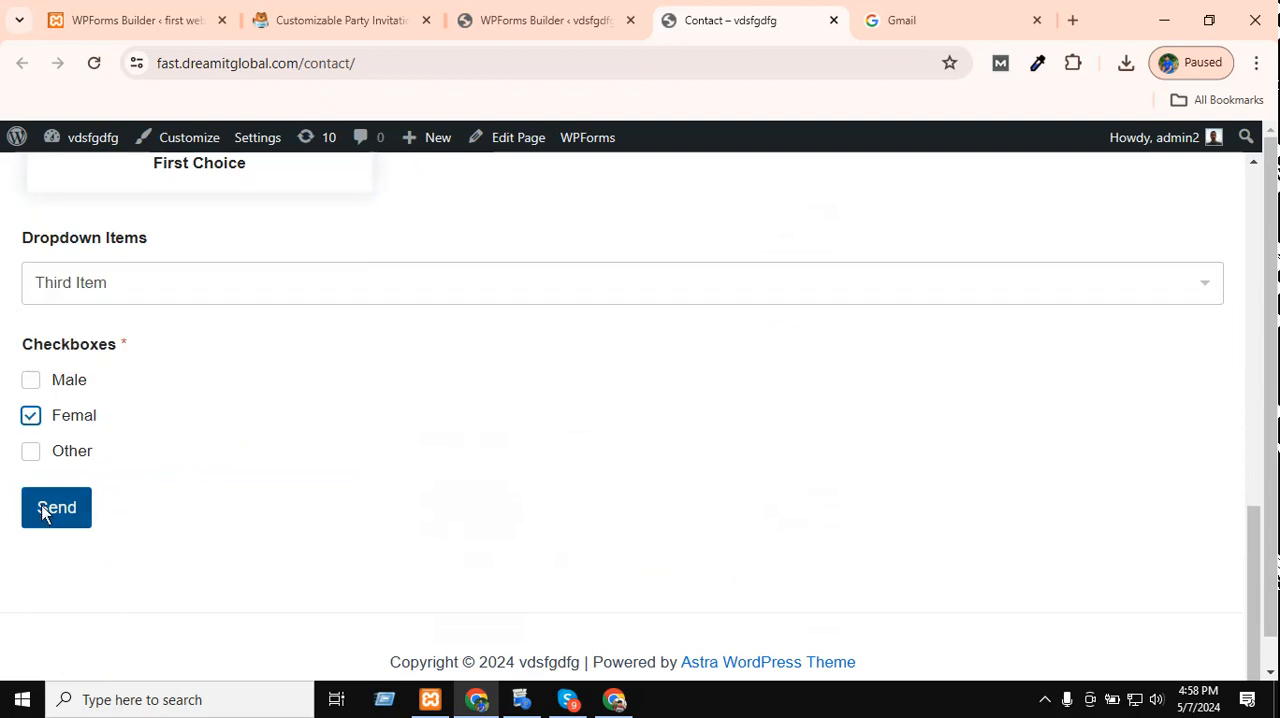
click(43, 509)
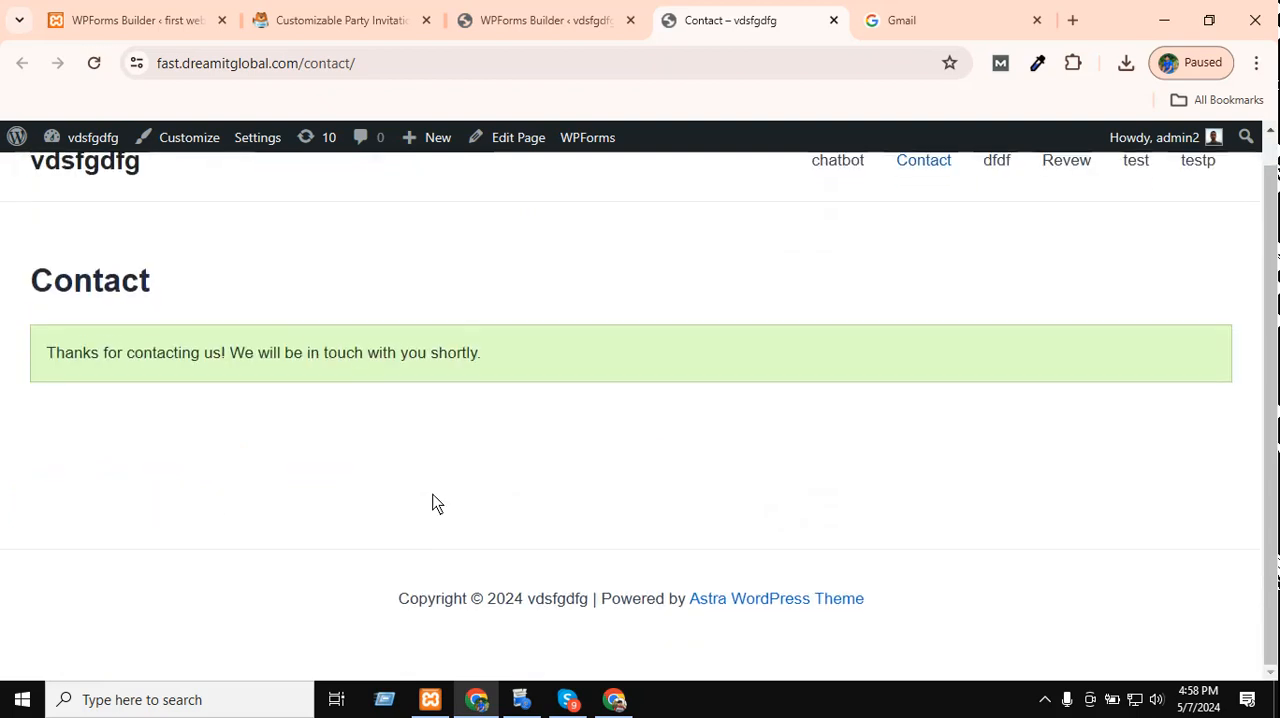
Open Gmail in the other Chrome profile and check the Social, Promotions and Primary inbox categories for the form notification.
click(614, 699)
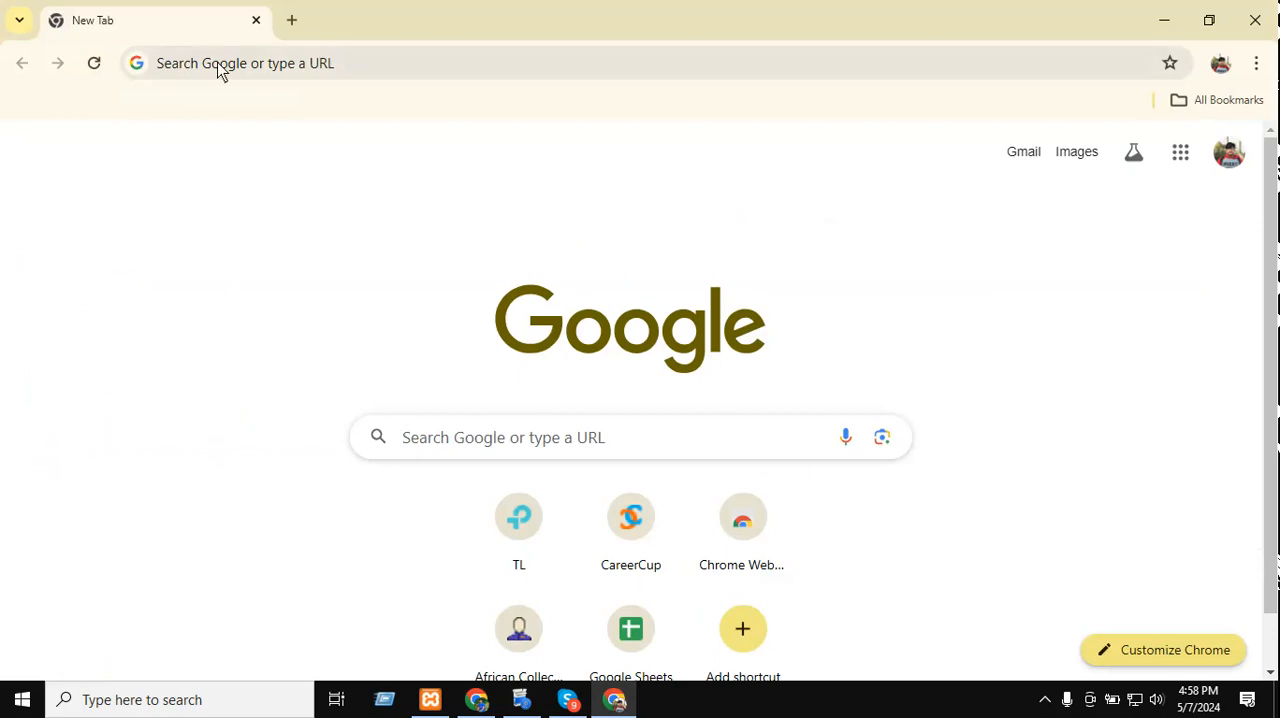
click(1024, 160)
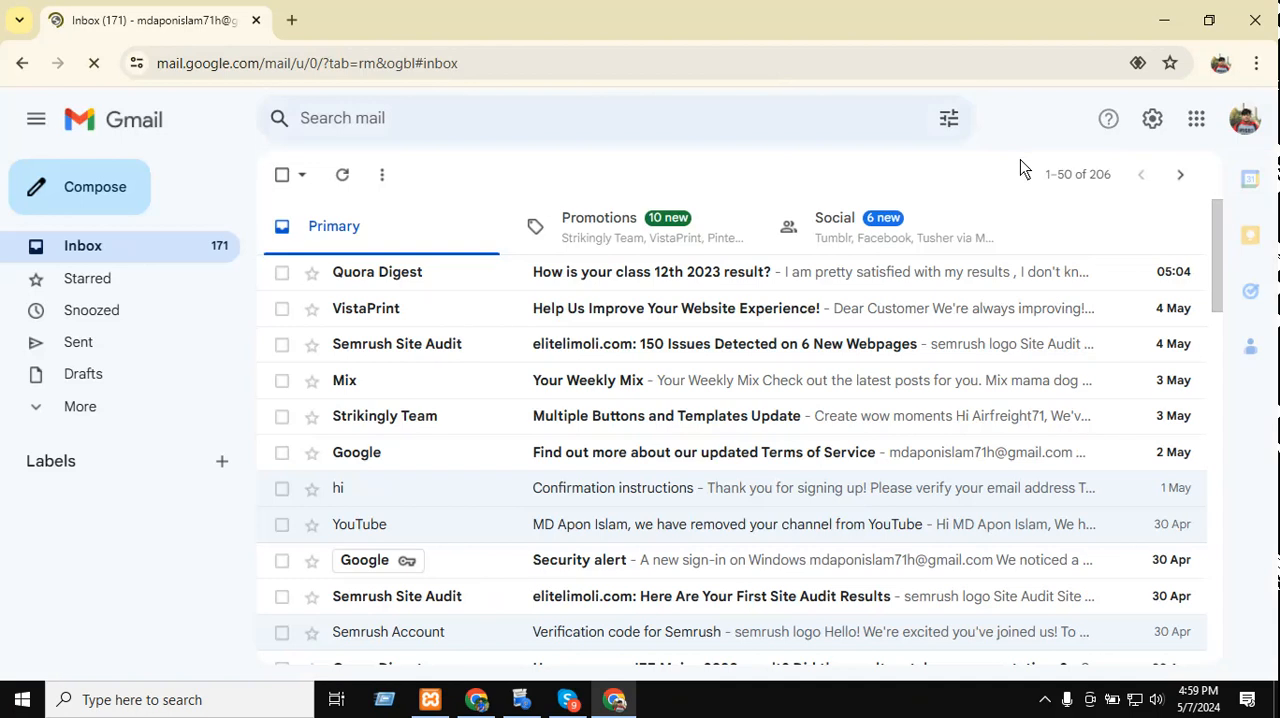
click(895, 230)
click(715, 232)
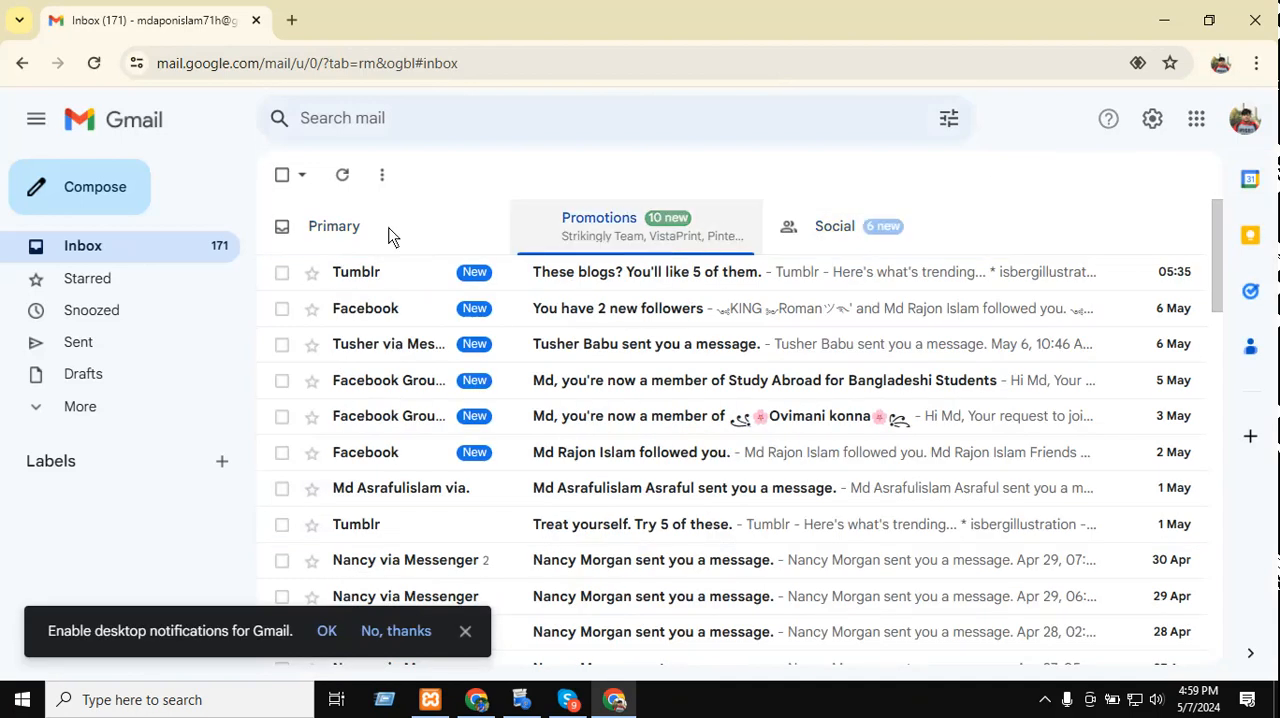
click(381, 227)
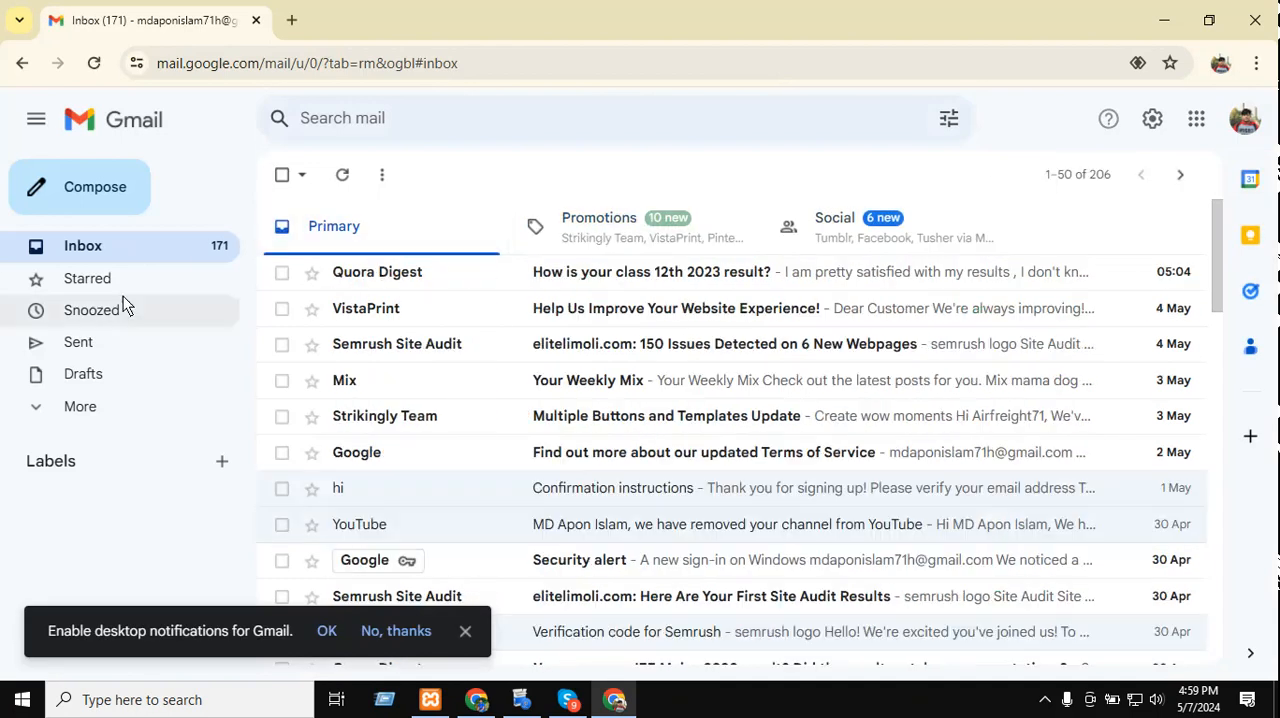
click(200, 263)
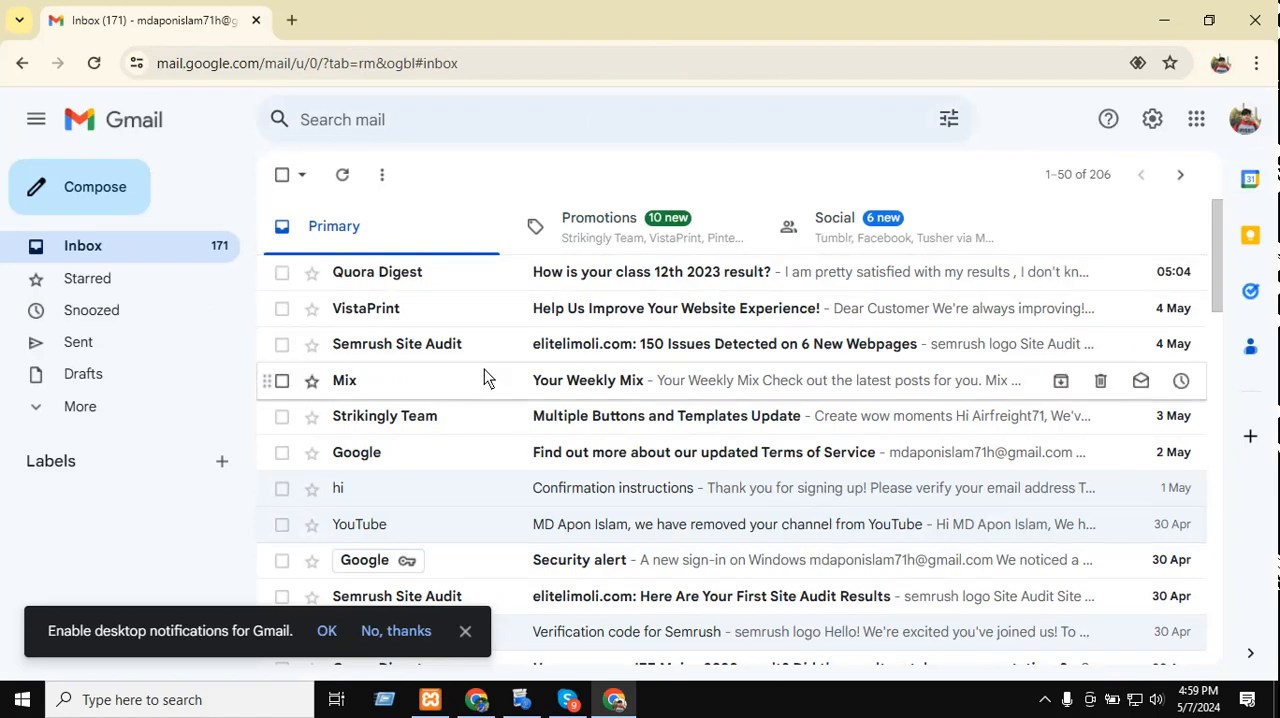
Check Gmail's Spam folder for the form notification and examine the camterest.com message.
click(112, 407)
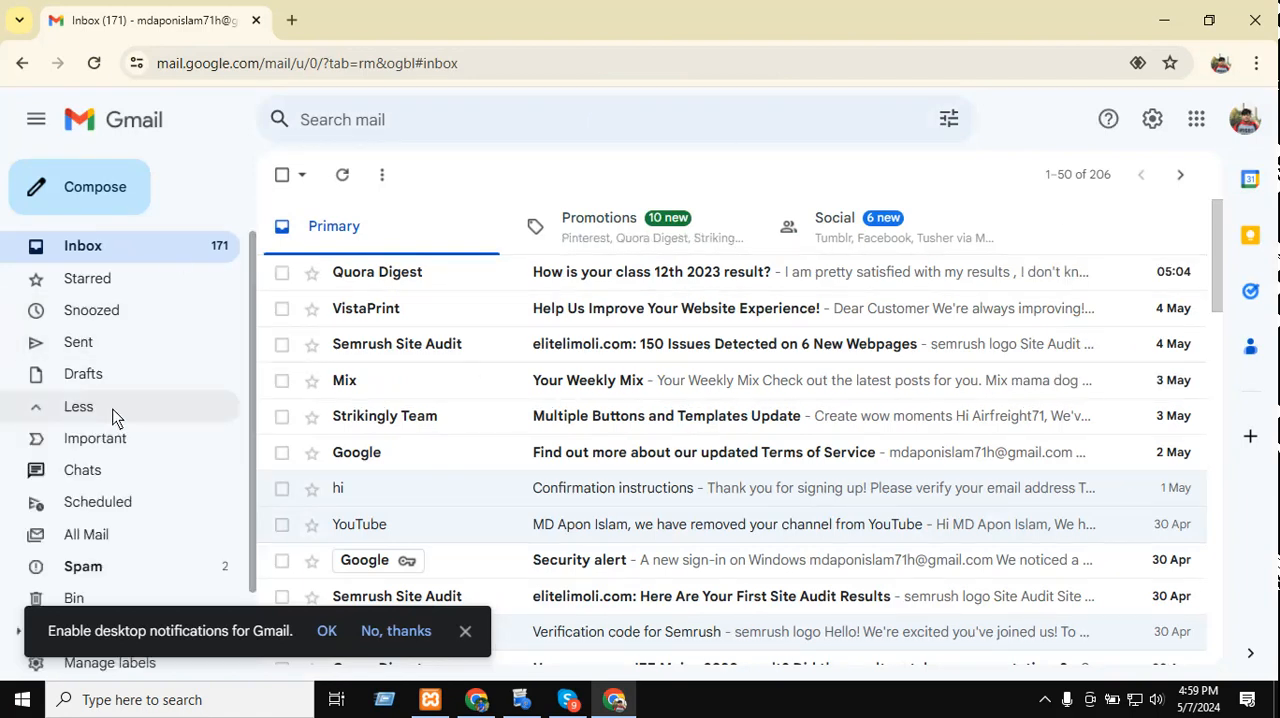
scroll(110, 405, down, 1)
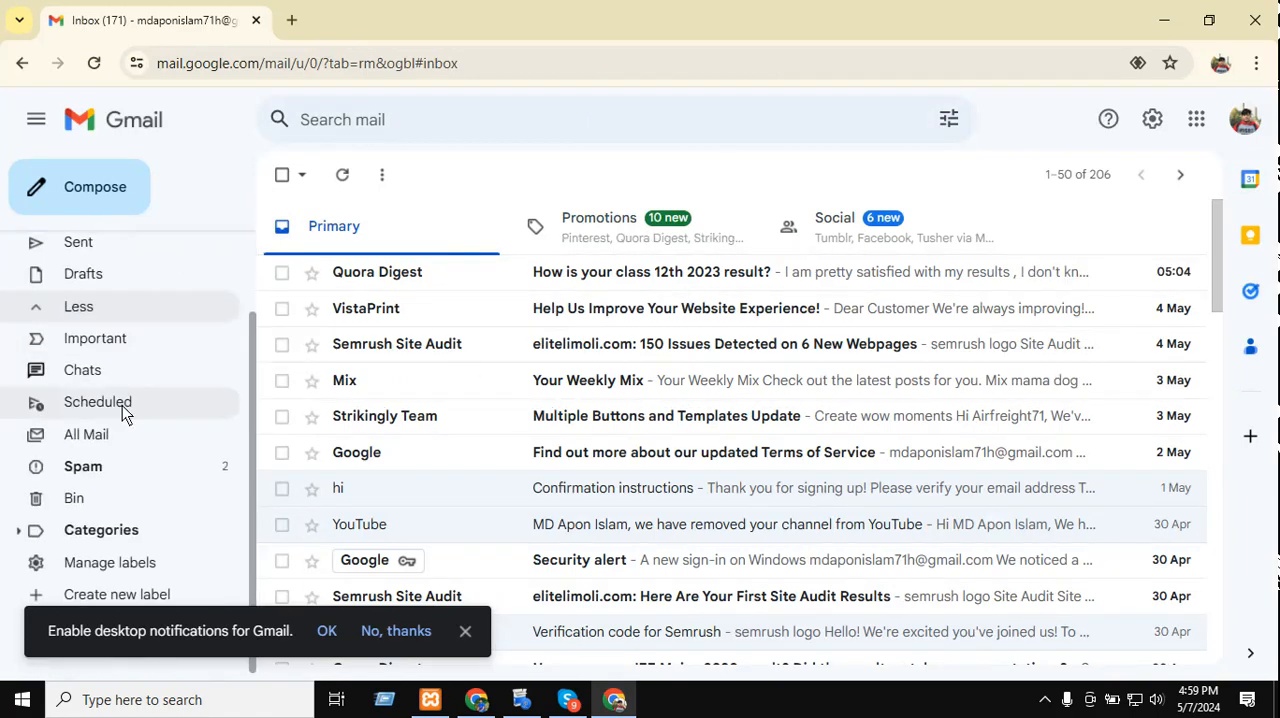
click(136, 478)
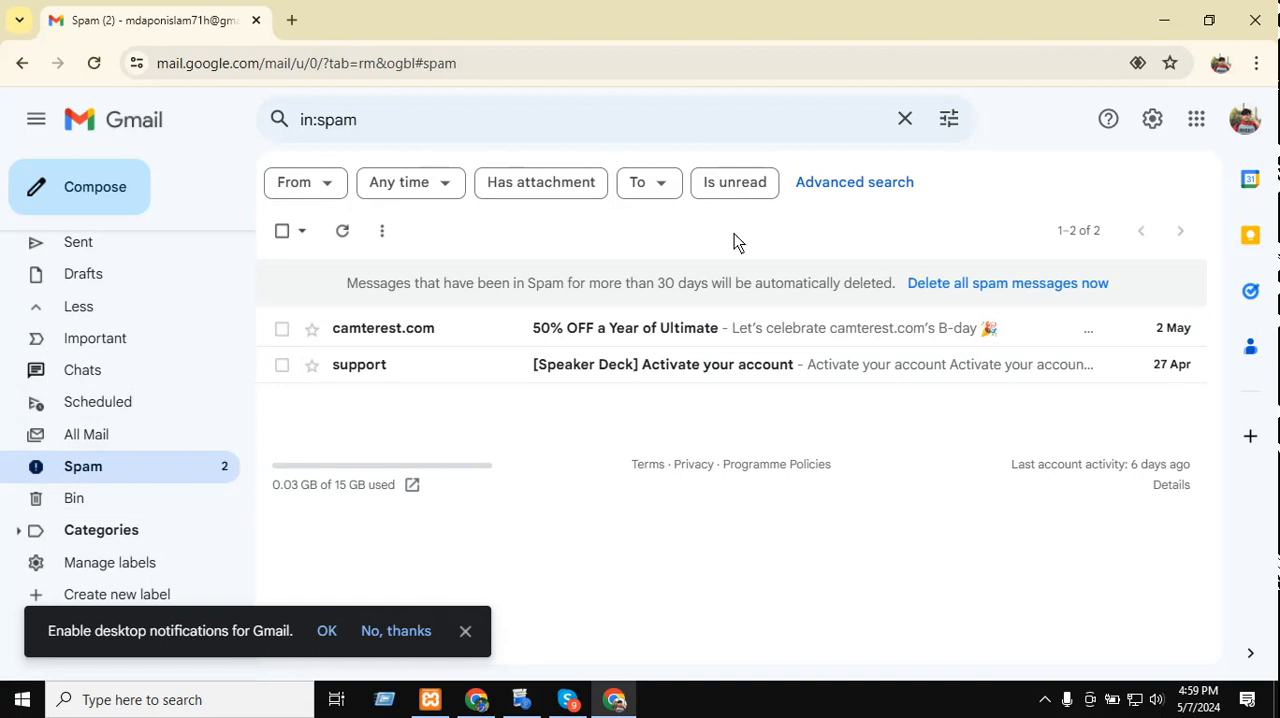
scroll(170, 390, up, 1)
scroll(170, 392, down, 1)
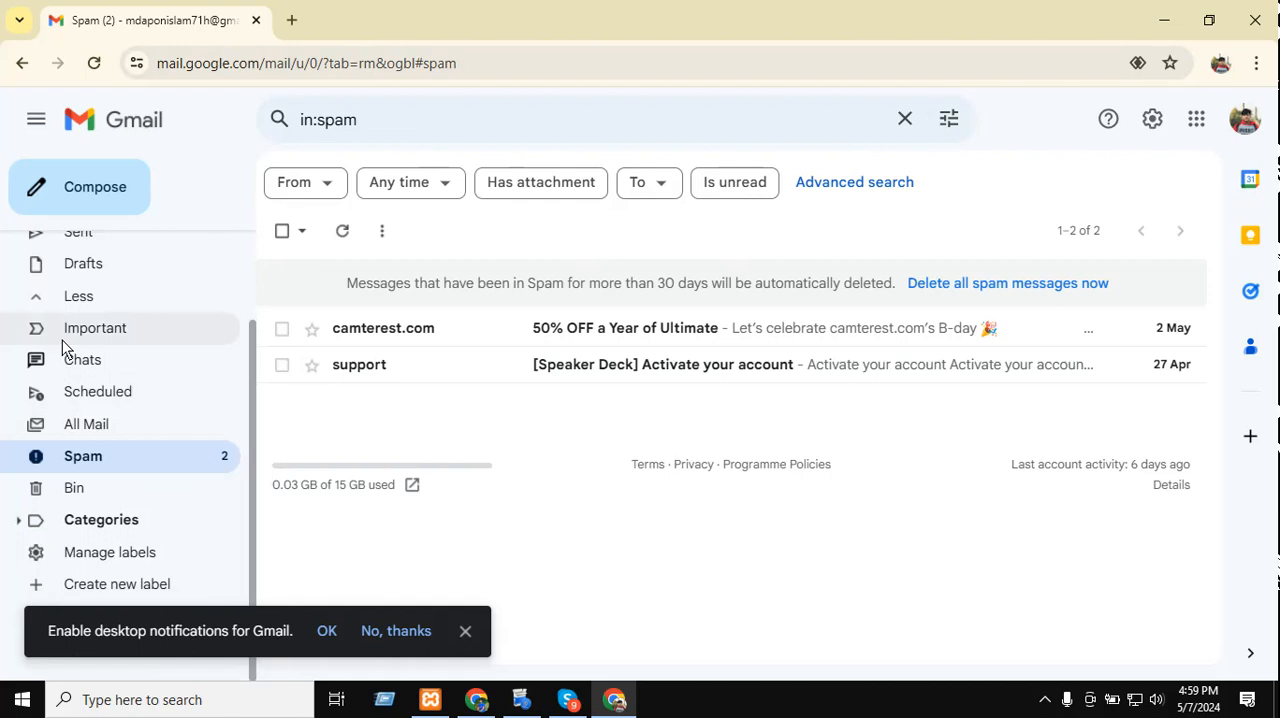
click(990, 332)
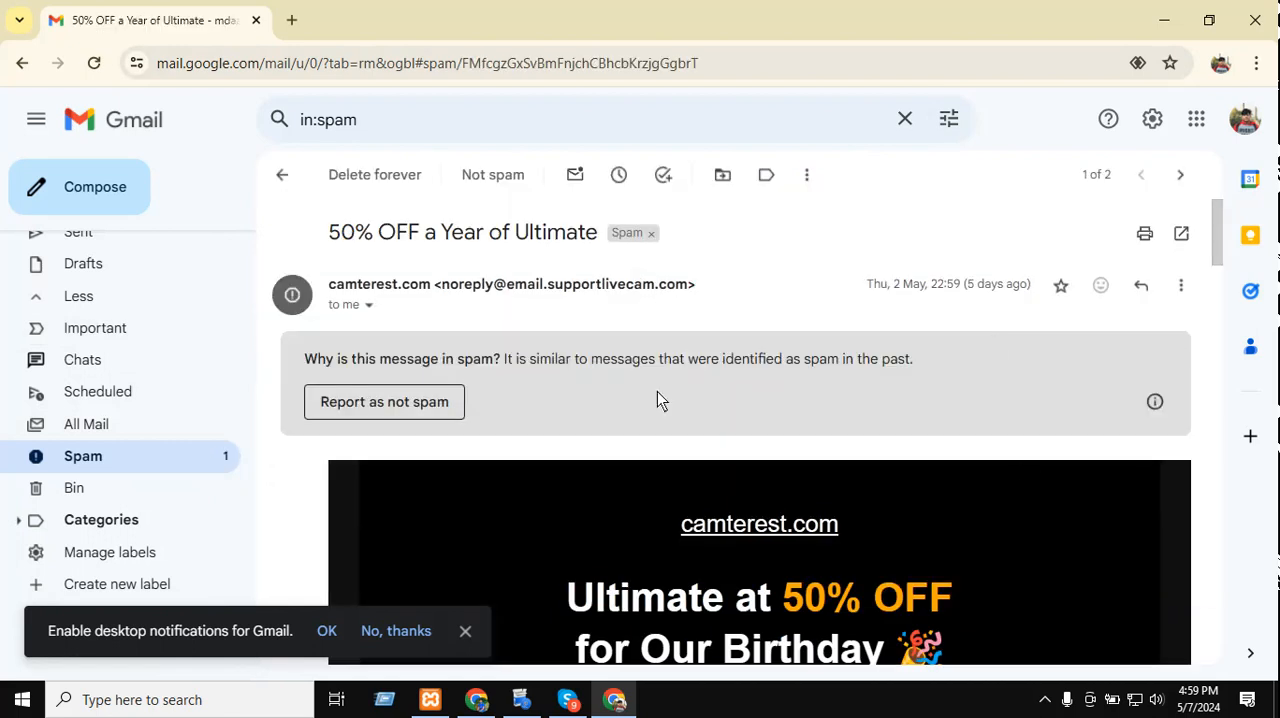
scroll(1024, 460, down, 3)
scroll(1024, 460, up, 3)
click(116, 452)
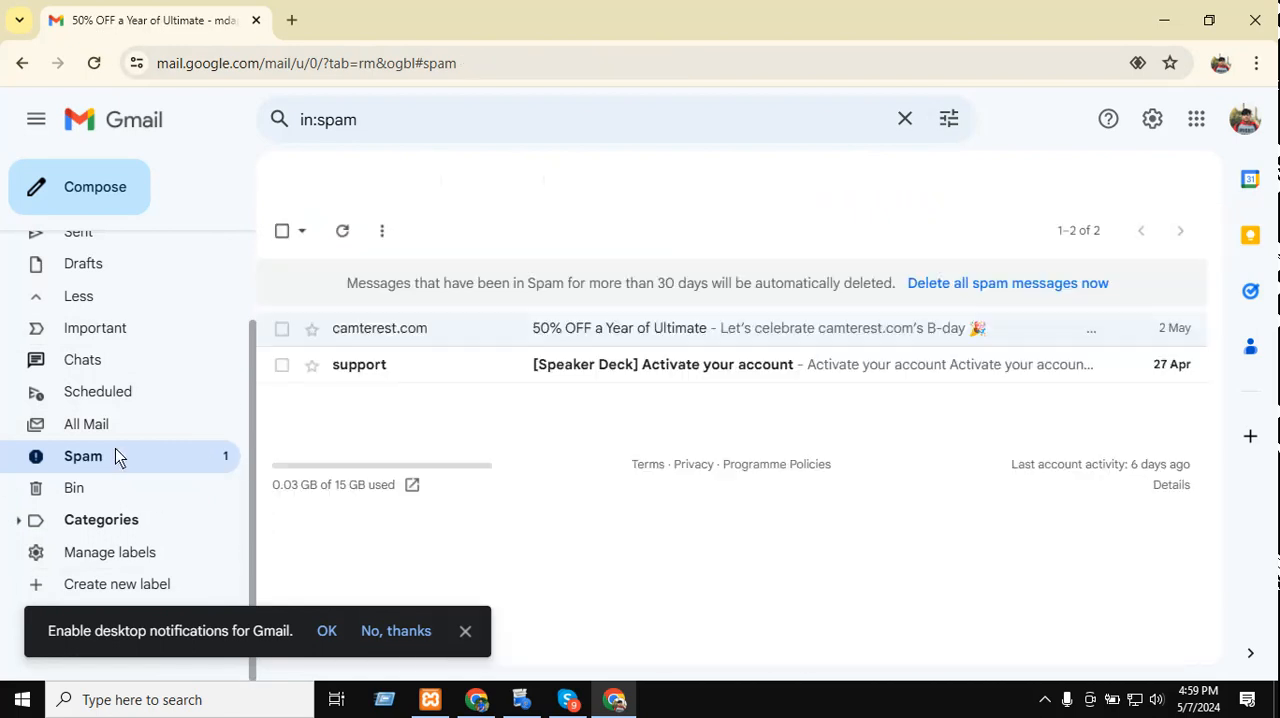
Examine the Speaker Deck account activation message in Spam and return to the browser window with the Contact page.
click(817, 368)
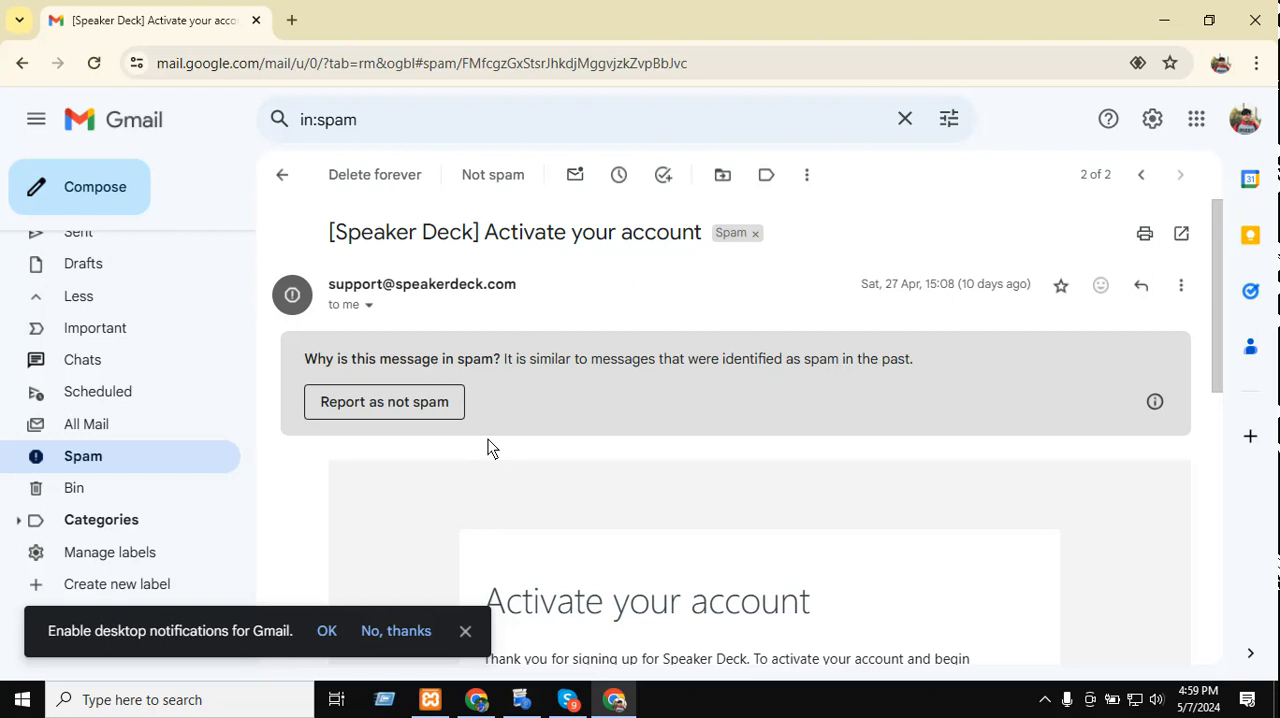
drag(461, 248, 649, 391)
click(638, 449)
scroll(598, 408, down, 4)
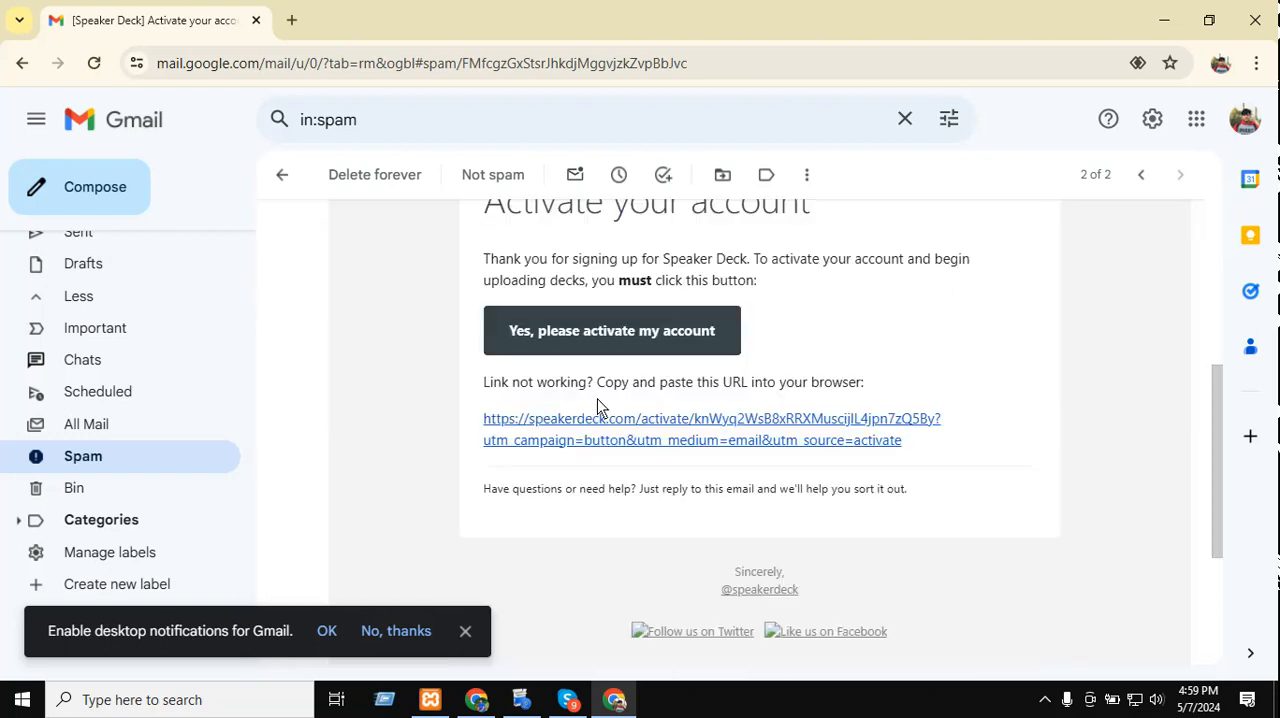
scroll(598, 408, up, 1)
drag(844, 300, 317, 297)
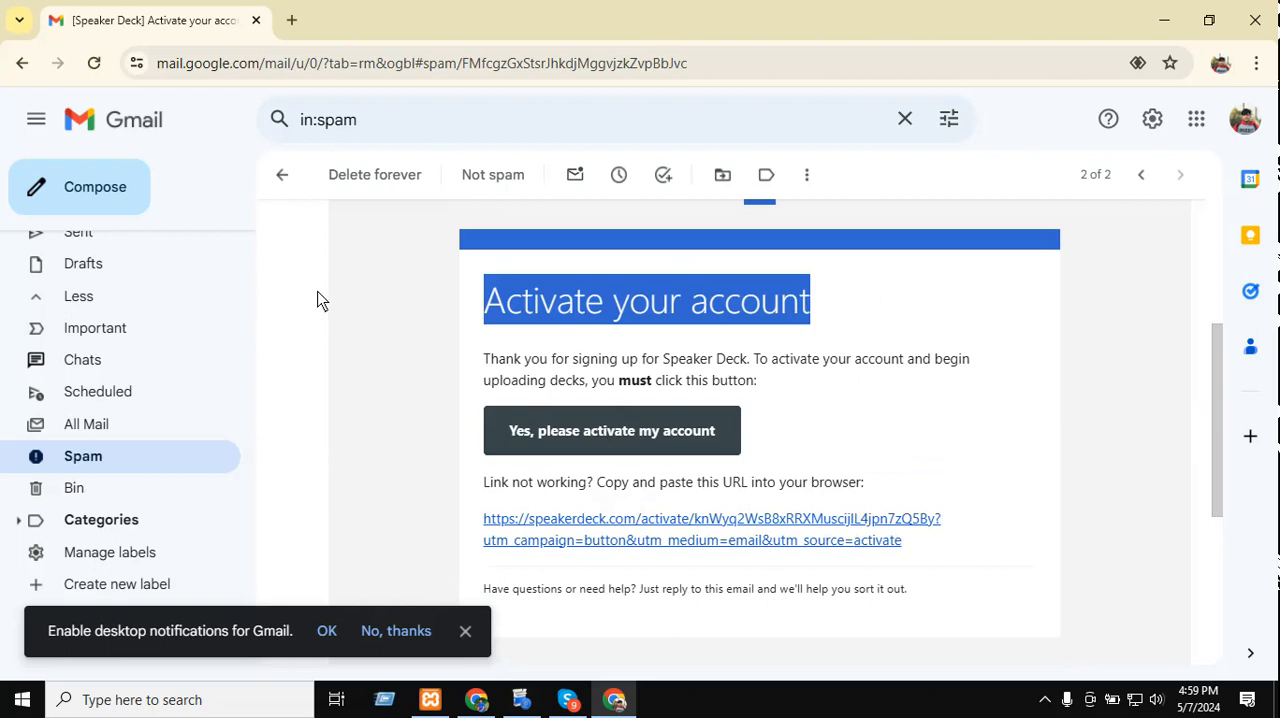
click(317, 297)
scroll(852, 440, down, 4)
scroll(852, 447, up, 10)
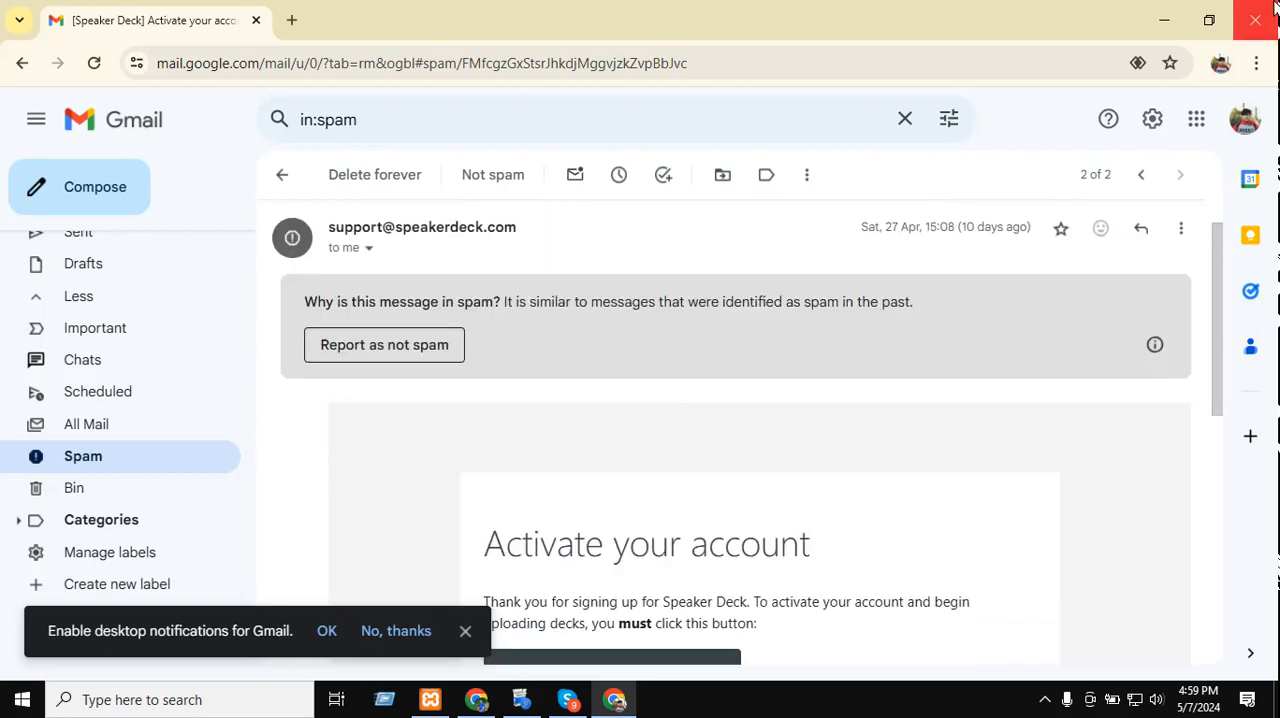
click(1160, 14)
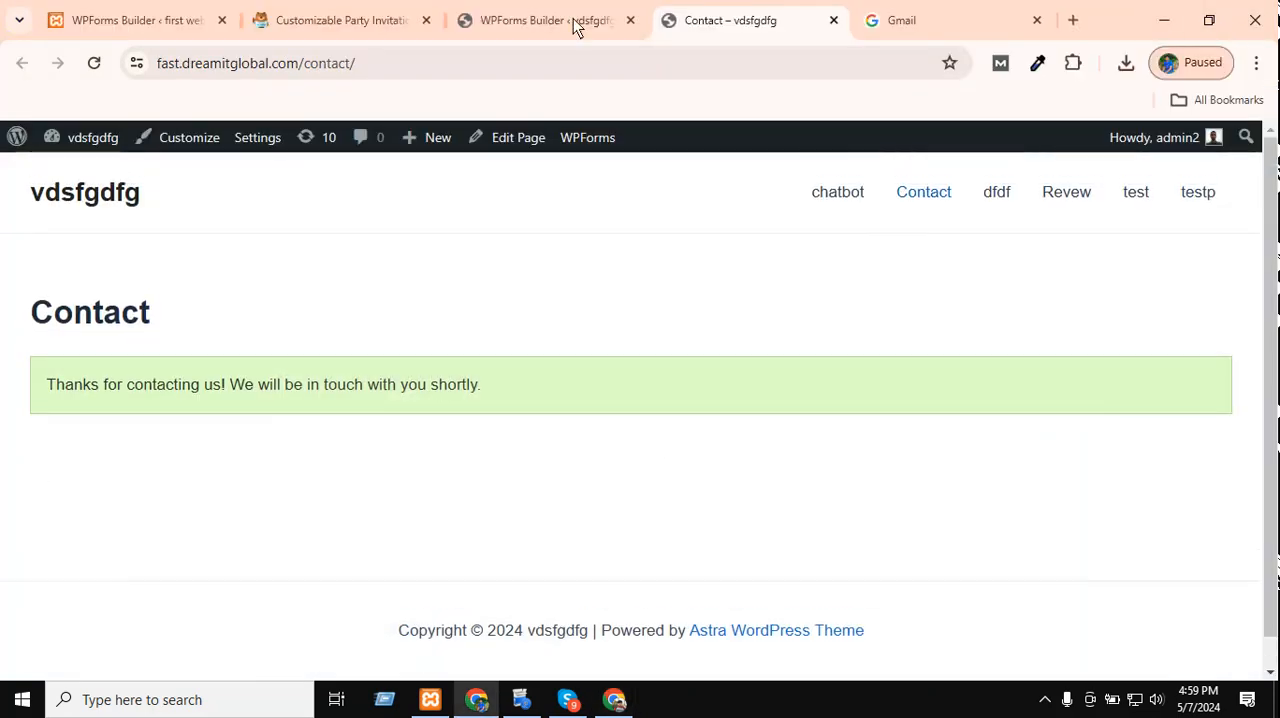
Save the contact form in the WPForms builder and review the addresses in its default notification.
click(573, 20)
click(1154, 205)
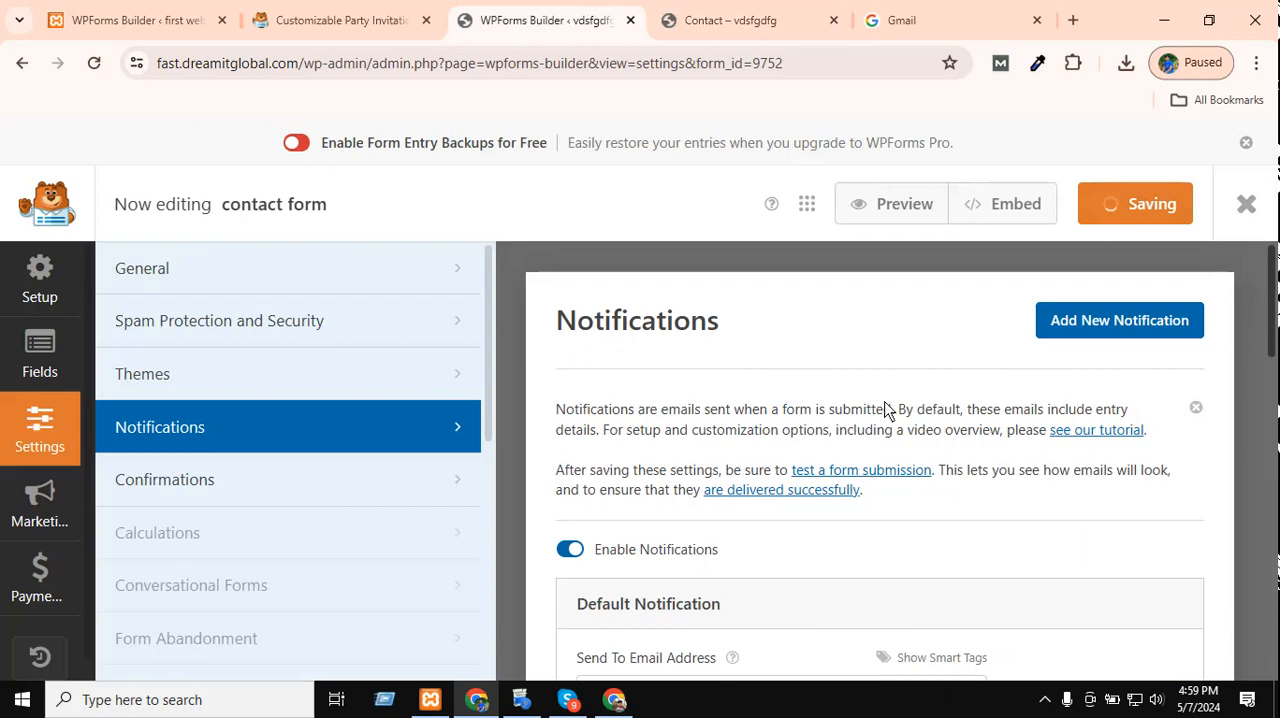
scroll(889, 462, down, 3)
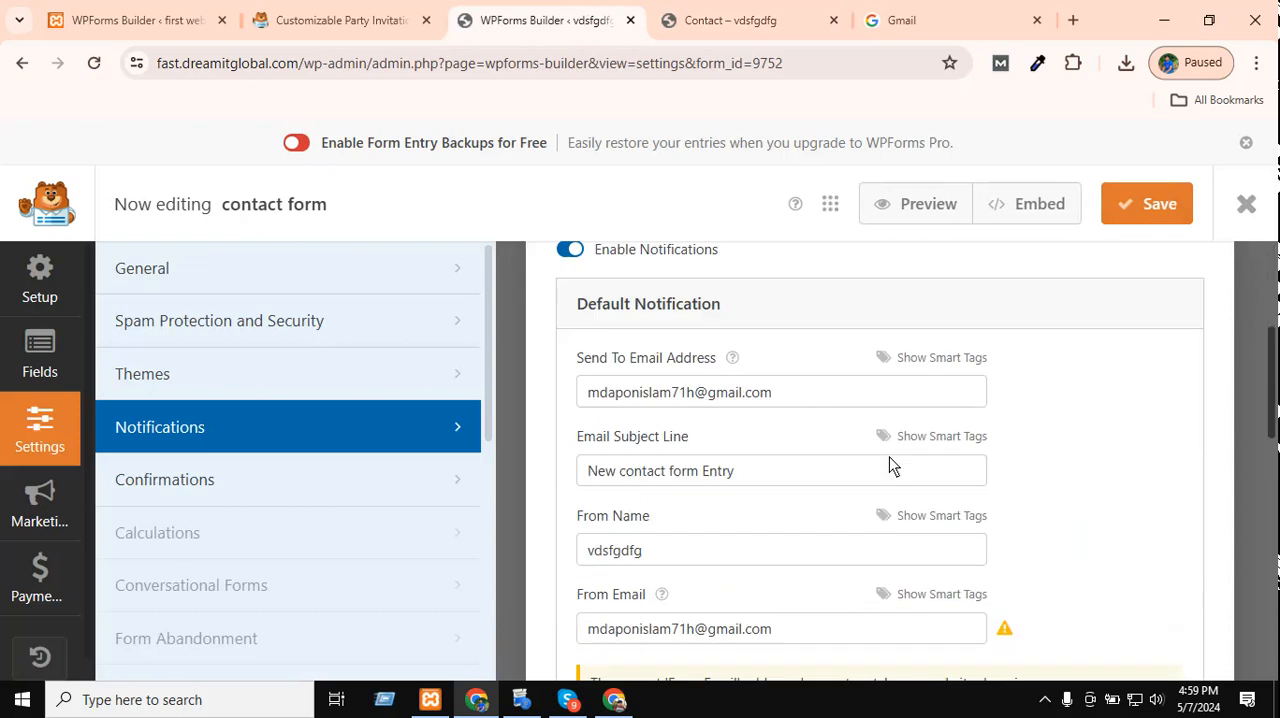
click(800, 404)
scroll(790, 429, down, 2)
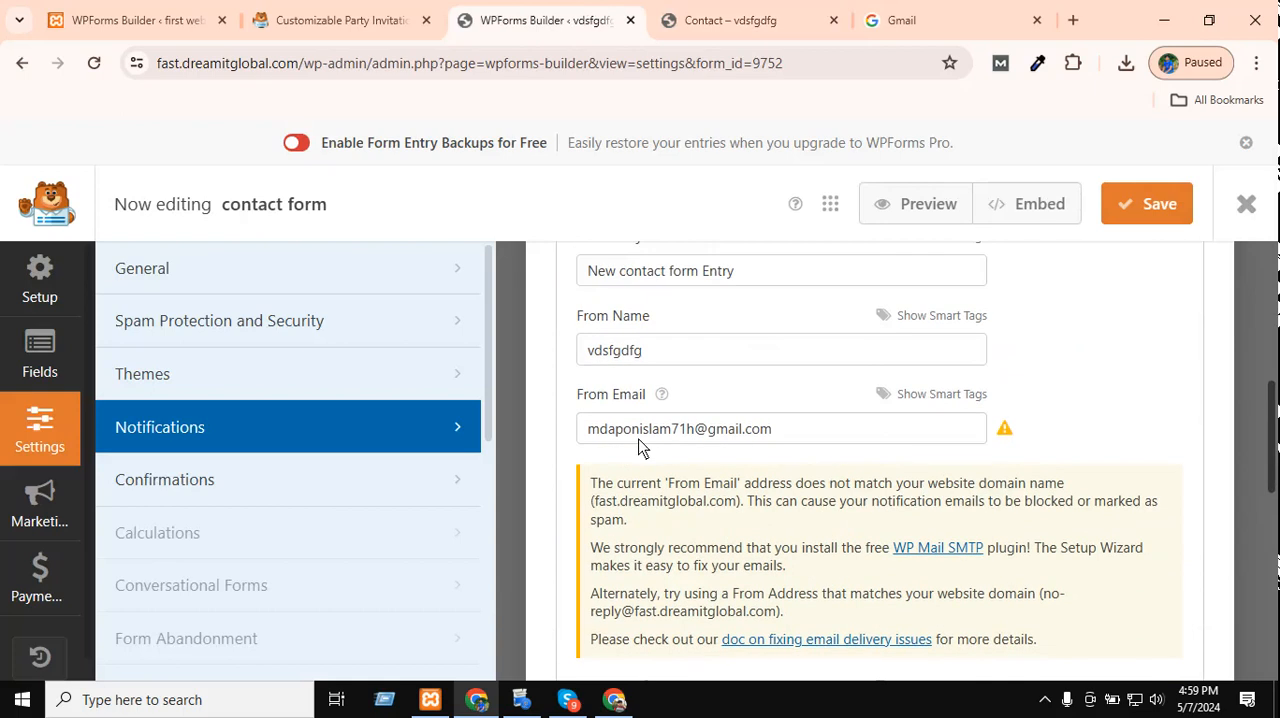
Re-enter the copied Gmail address as the default notification's From Email and Send To Email Address.
click(836, 426)
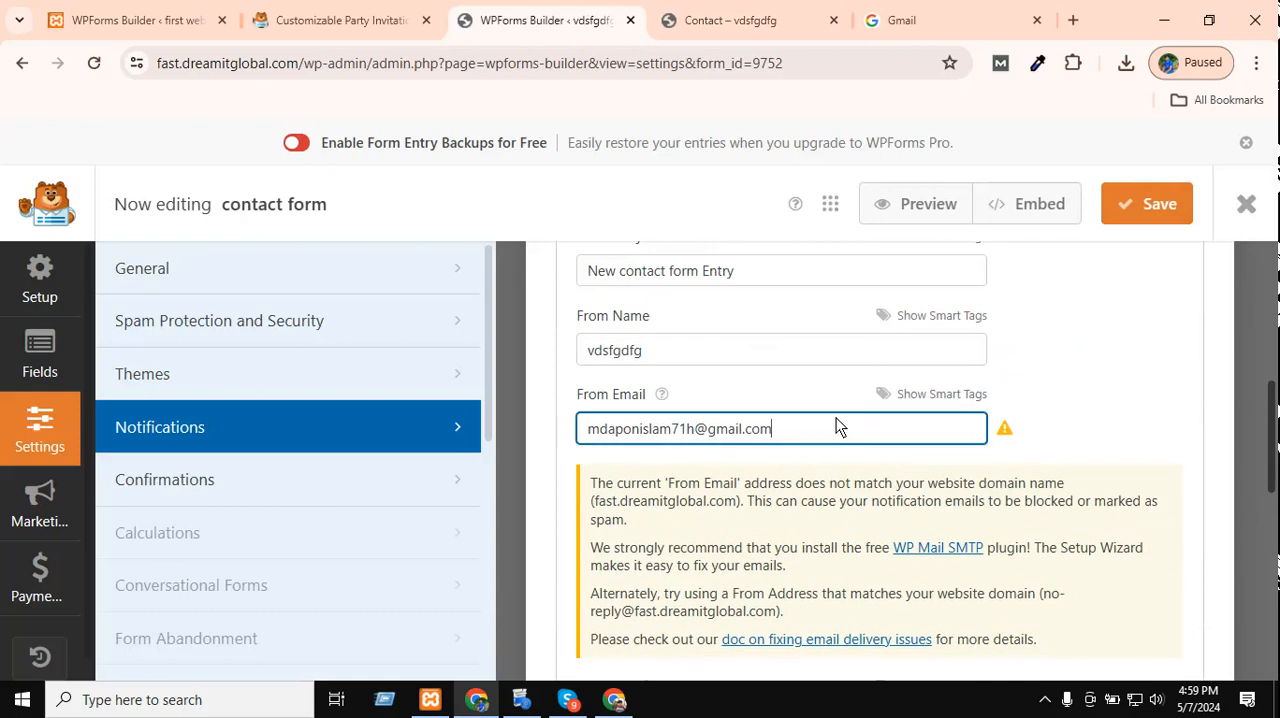
triple_click(687, 432)
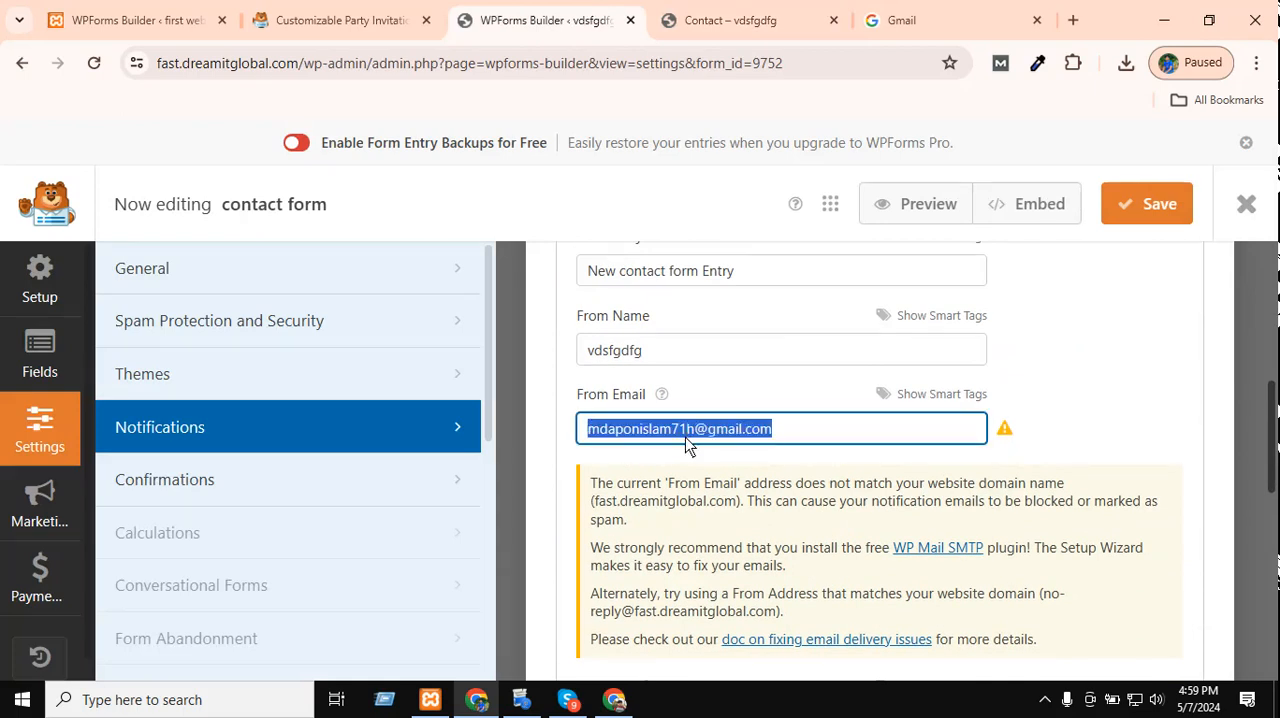
key(ctrl+v)
scroll(685, 437, up, 1)
scroll(686, 415, up, 2)
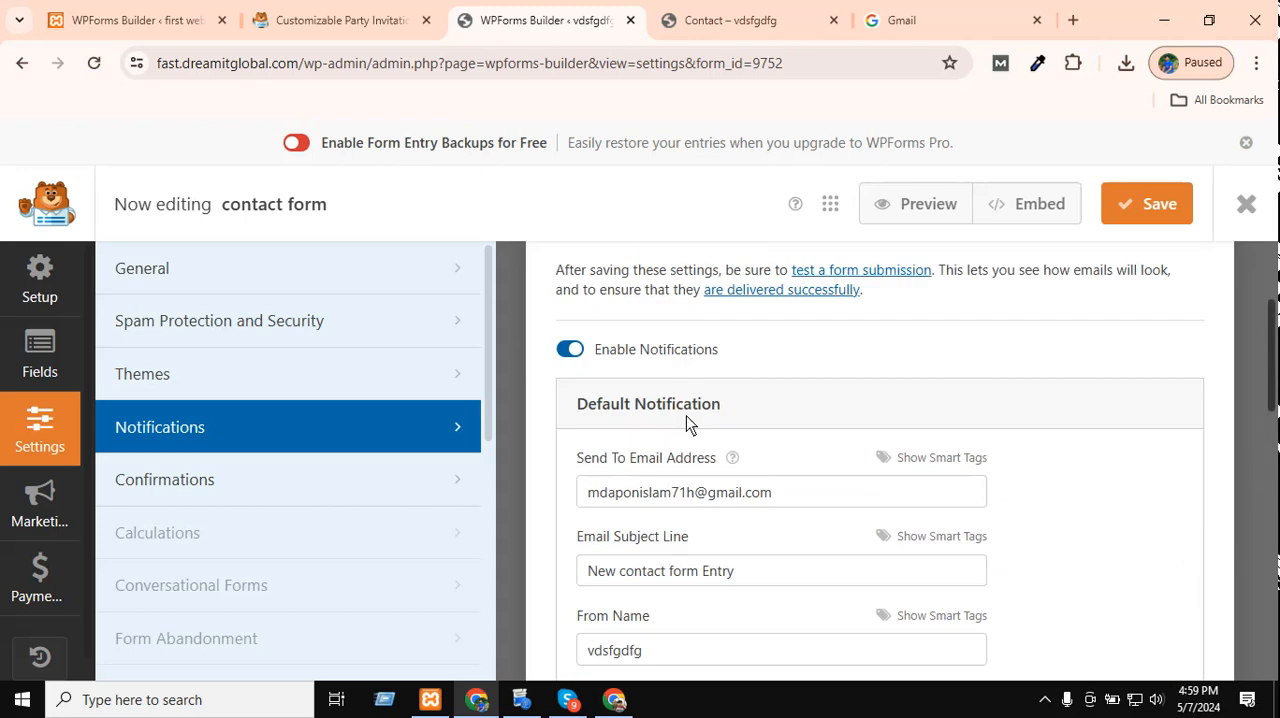
click(685, 506)
key(ctrl+a)
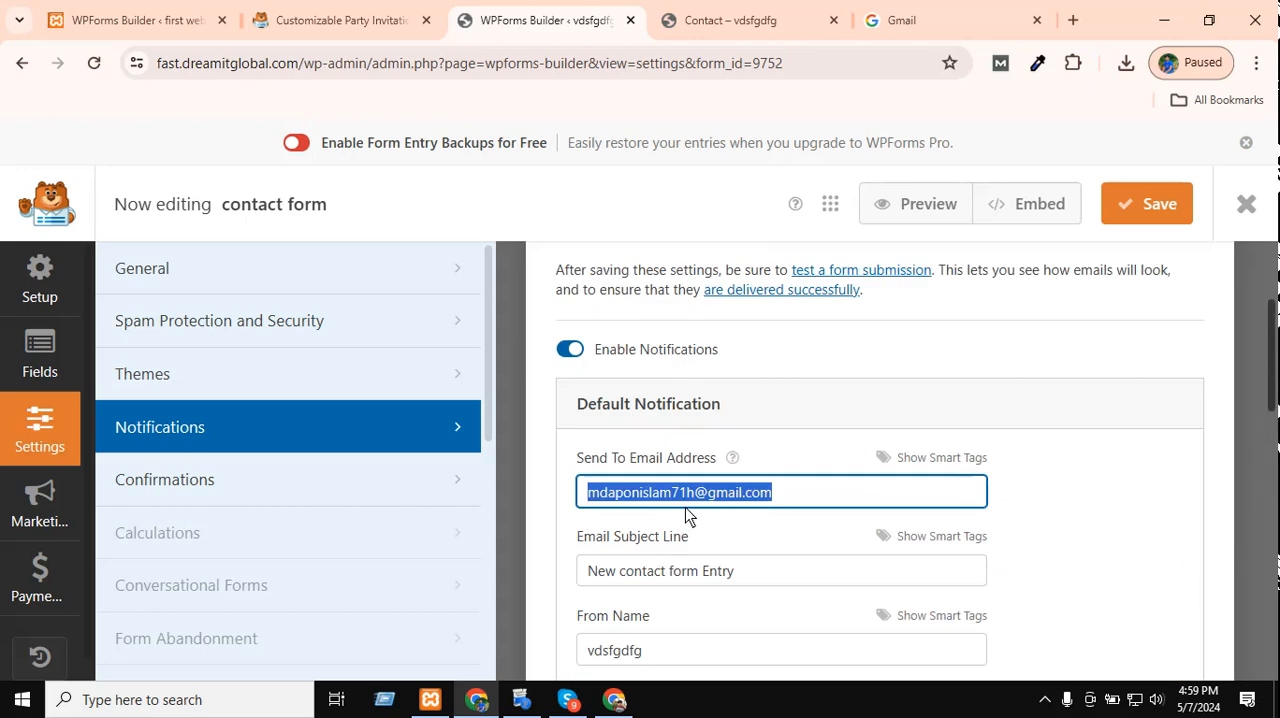
key(ctrl+v)
click(752, 492)
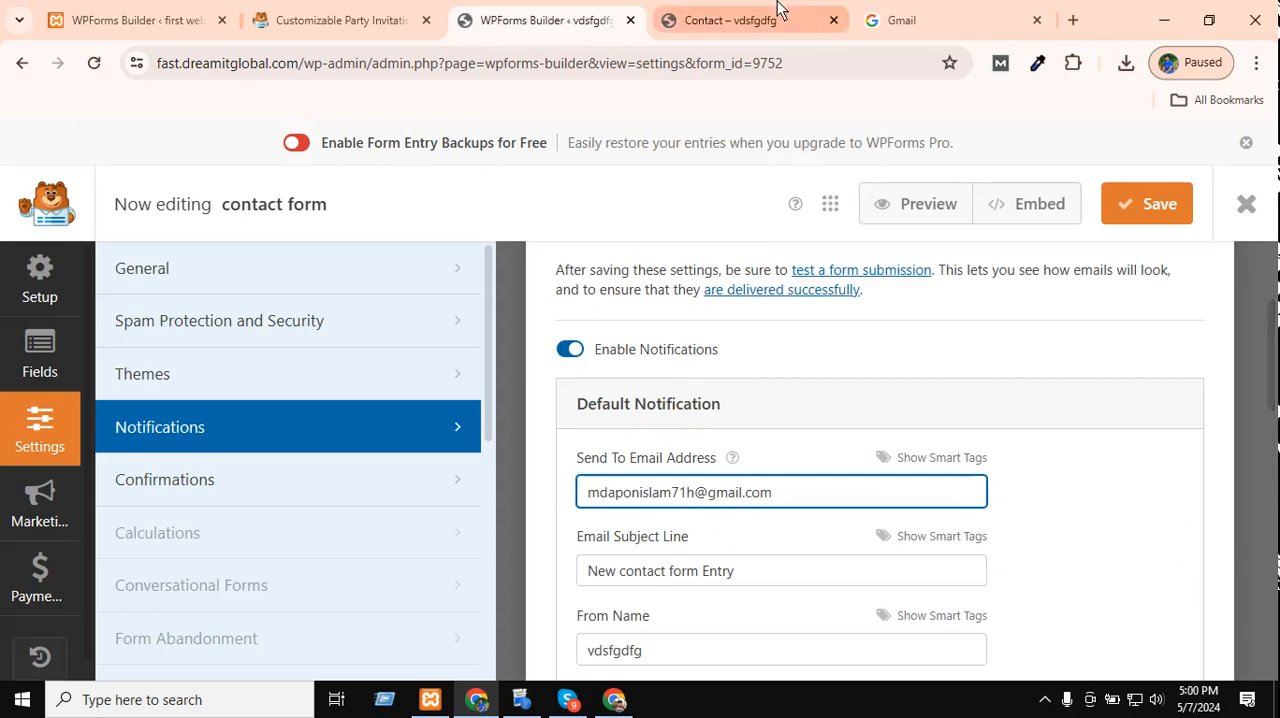
click(613, 700)
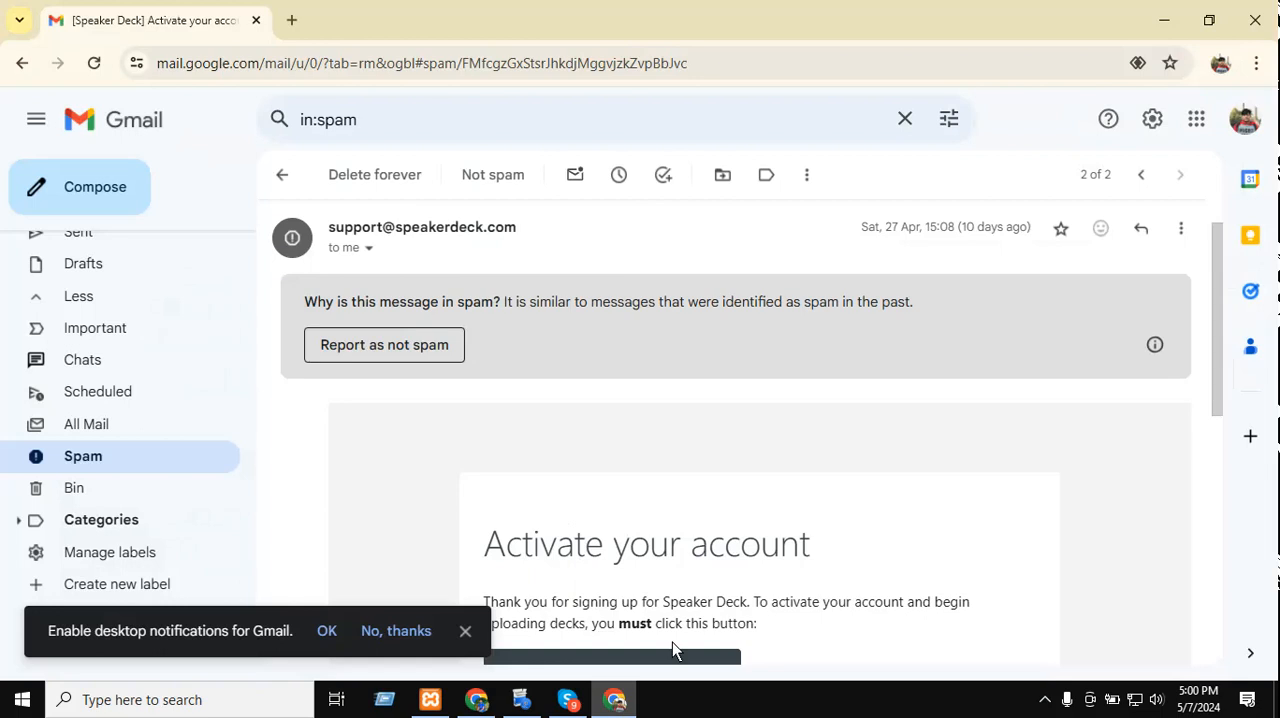
click(1245, 119)
drag(1083, 180, 1076, 181)
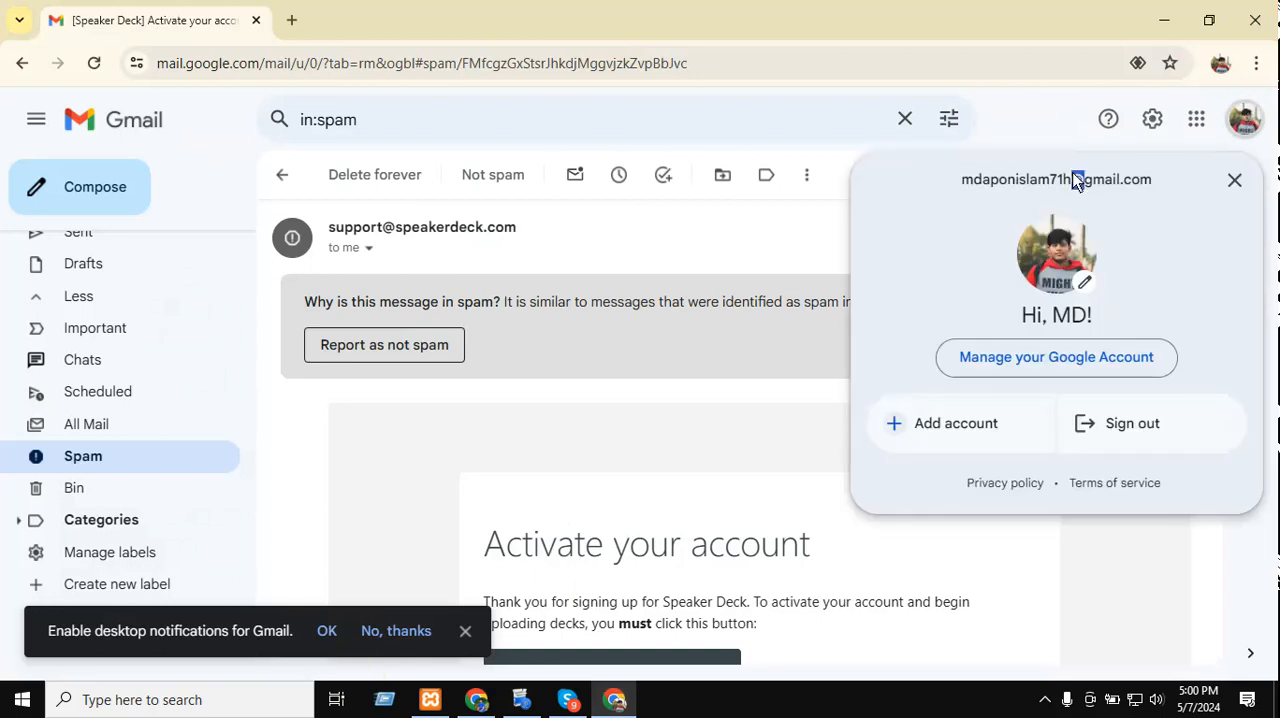
triple_click(1076, 181)
key(ctrl+c)
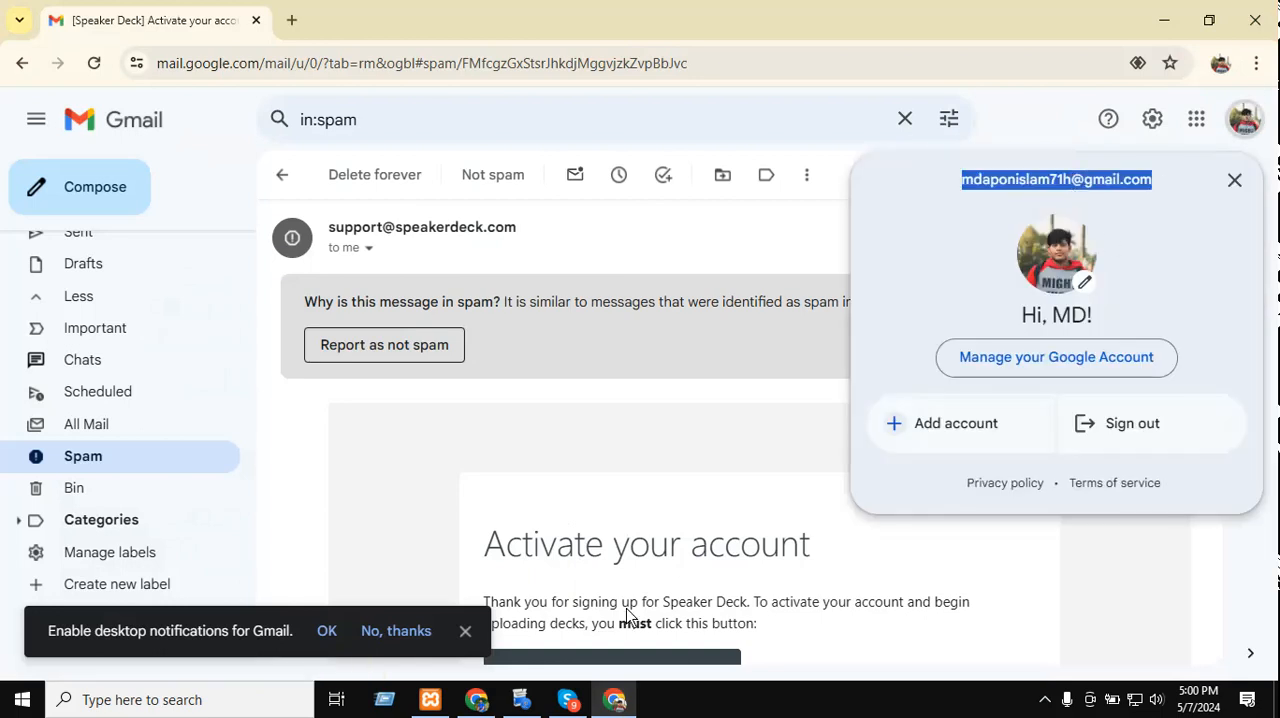
Return to the WPForms builder and replace the Send To Email Address and From Email with the copied account address.
click(615, 700)
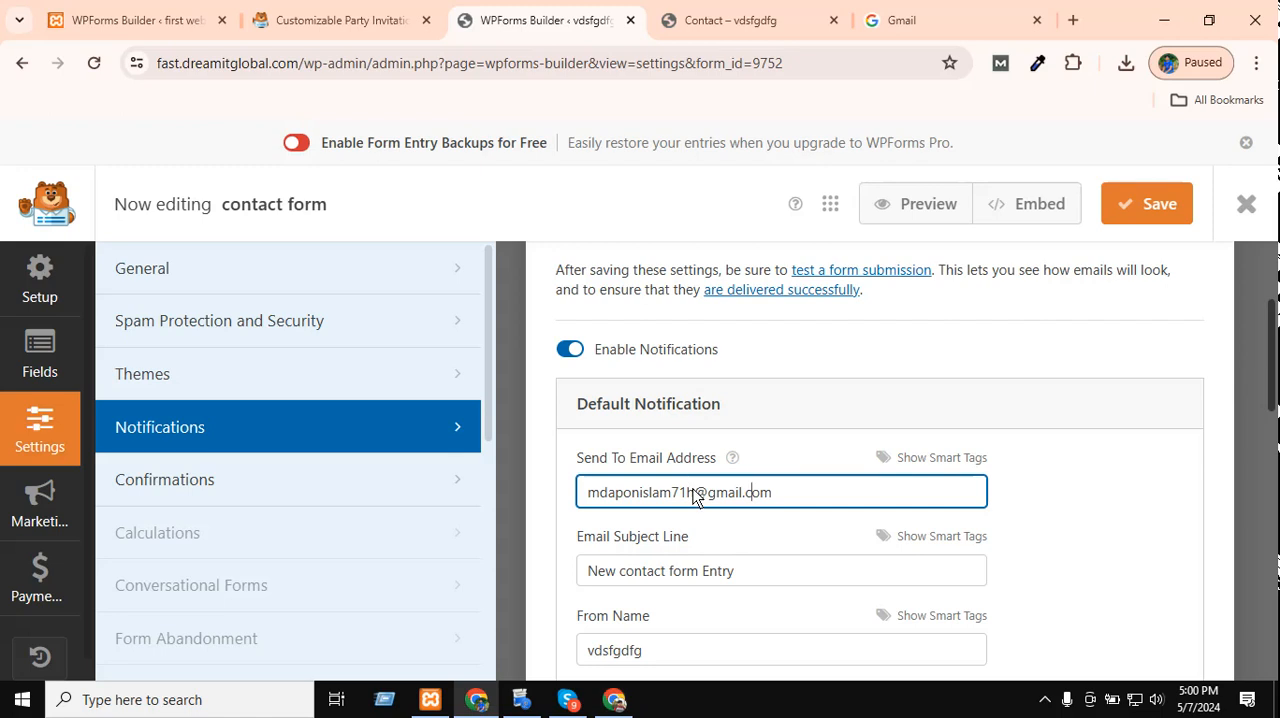
triple_click(694, 492)
key(ctrl+v)
scroll(700, 470, down, 2)
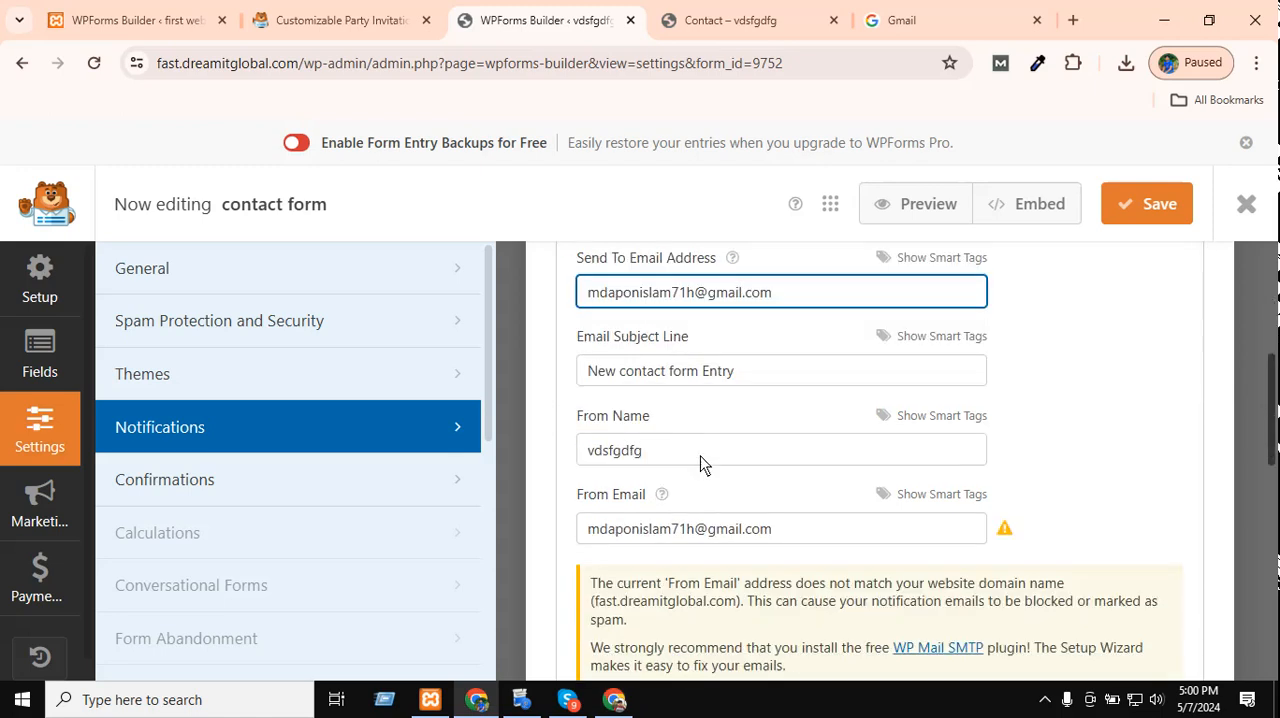
click(682, 520)
triple_click(682, 520)
key(ctrl+v)
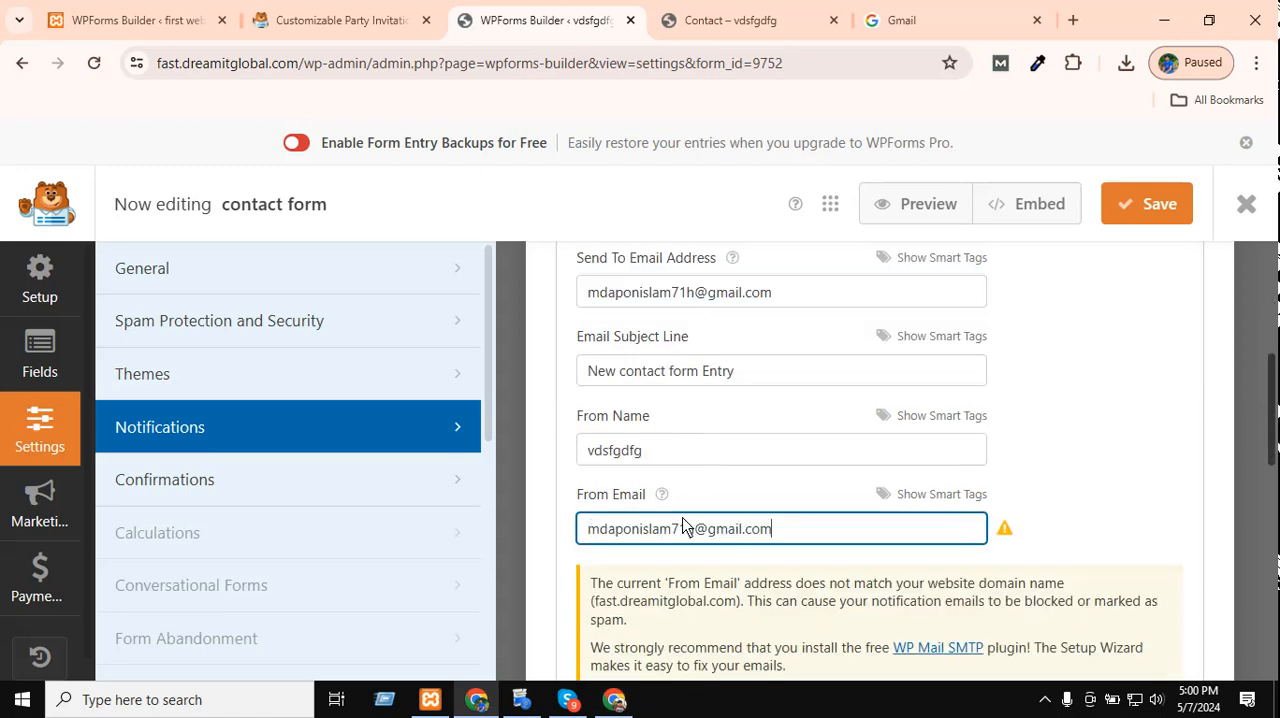
Examine the notification's From Email advice, Reply-To, Email Message and available Email Template options.
scroll(1000, 460, down, 2)
scroll(1017, 400, down, 1)
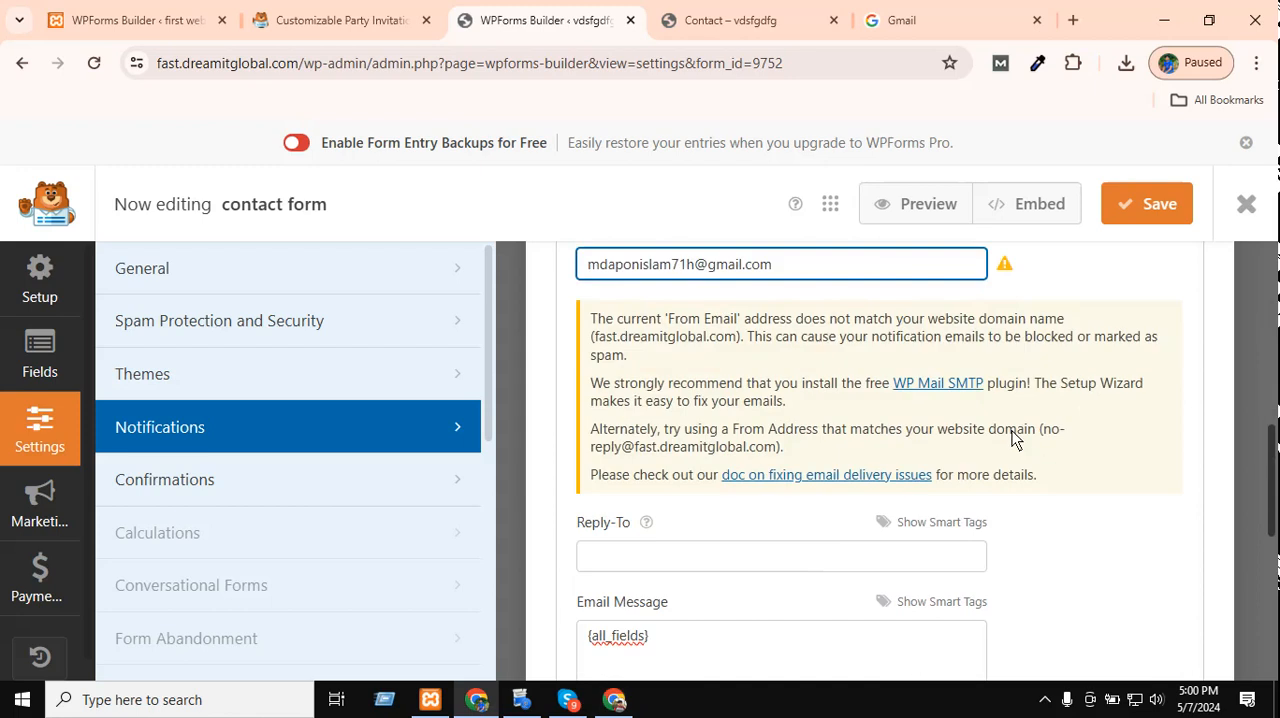
scroll(741, 507, down, 2)
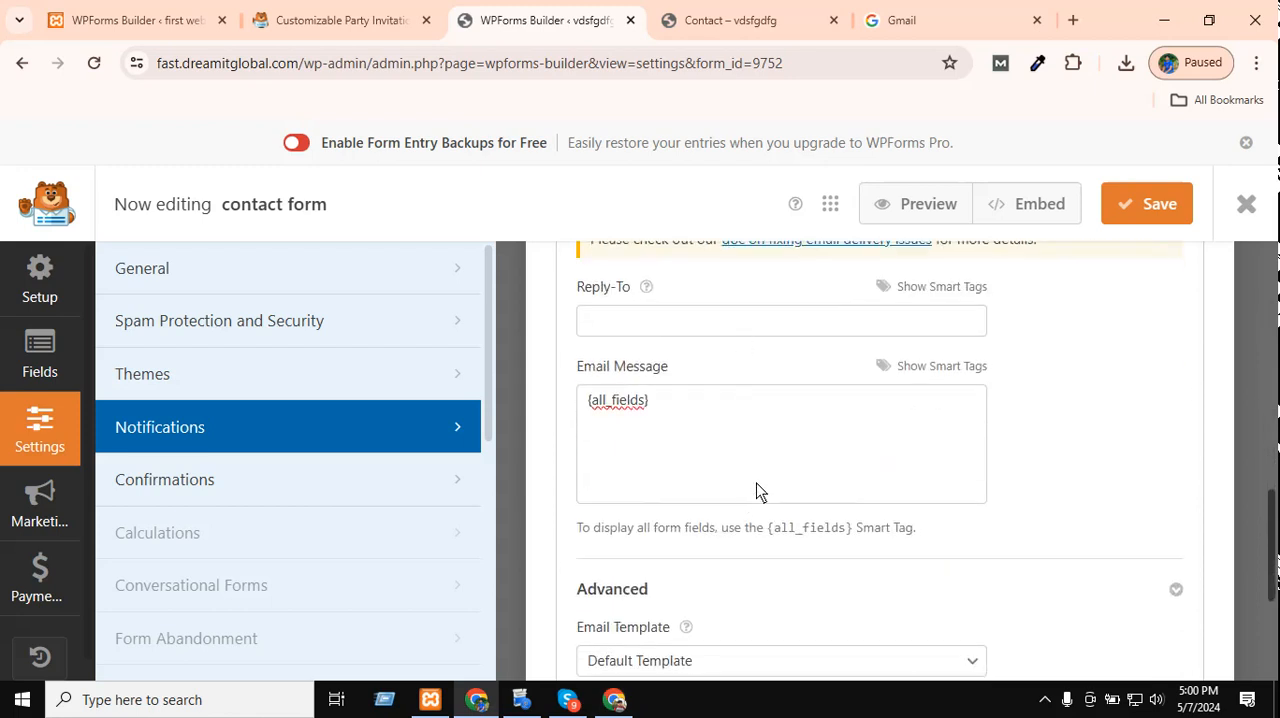
click(734, 322)
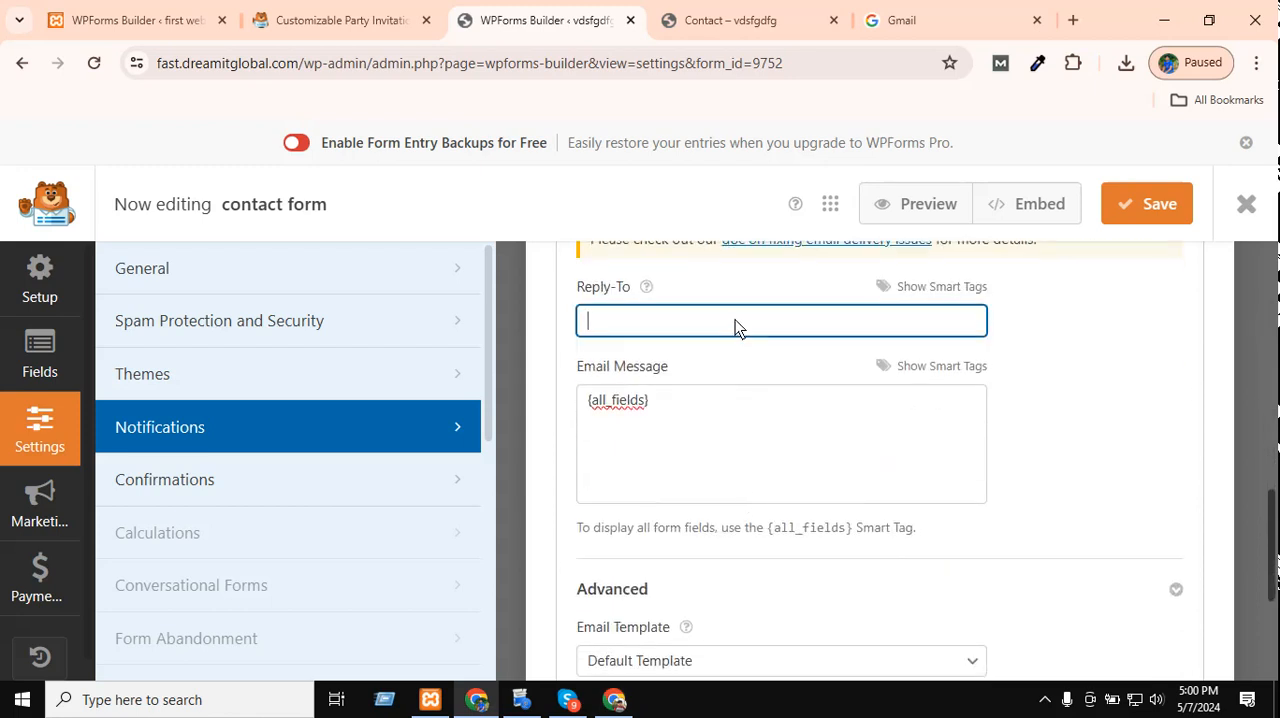
scroll(735, 322, down, 2)
scroll(737, 329, down, 1)
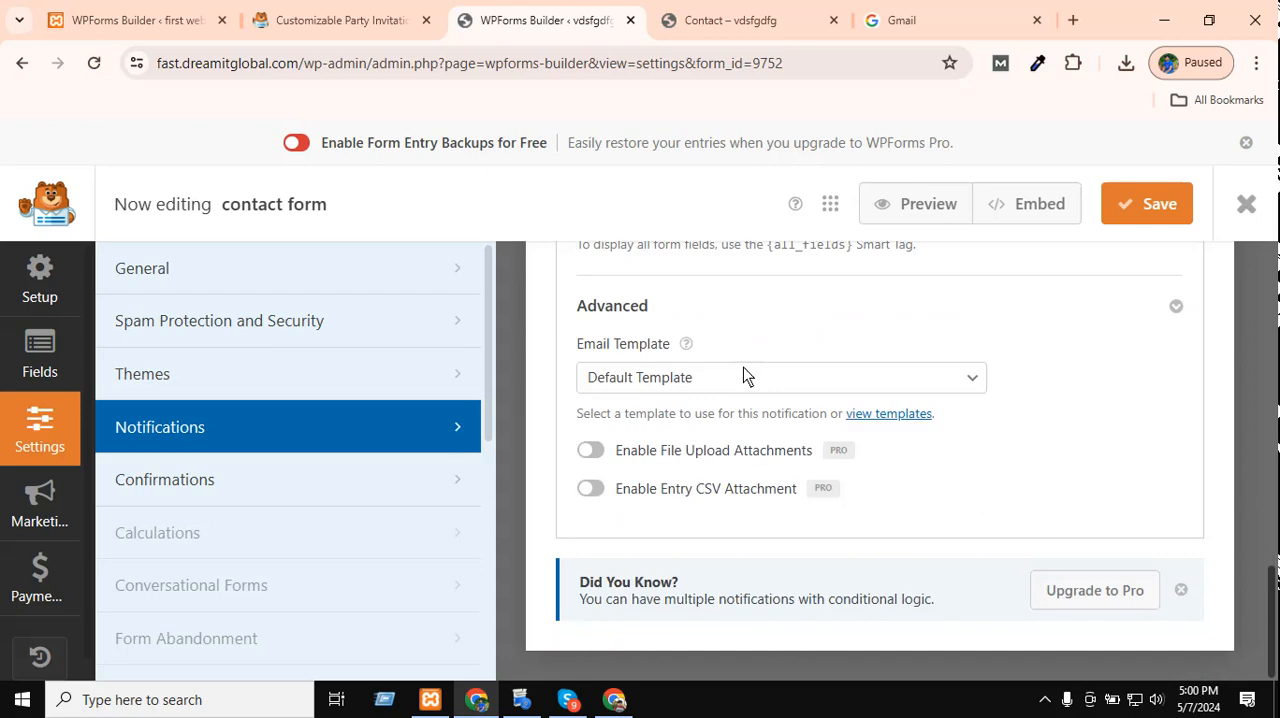
click(744, 376)
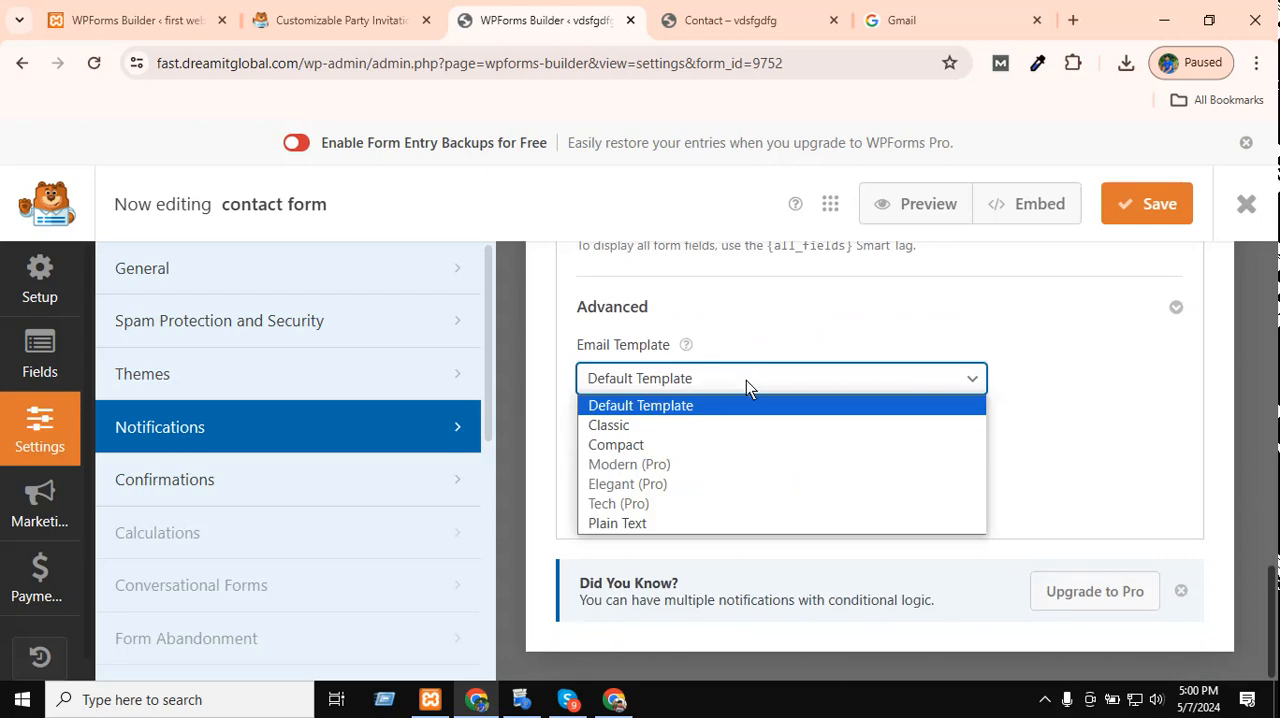
click(746, 380)
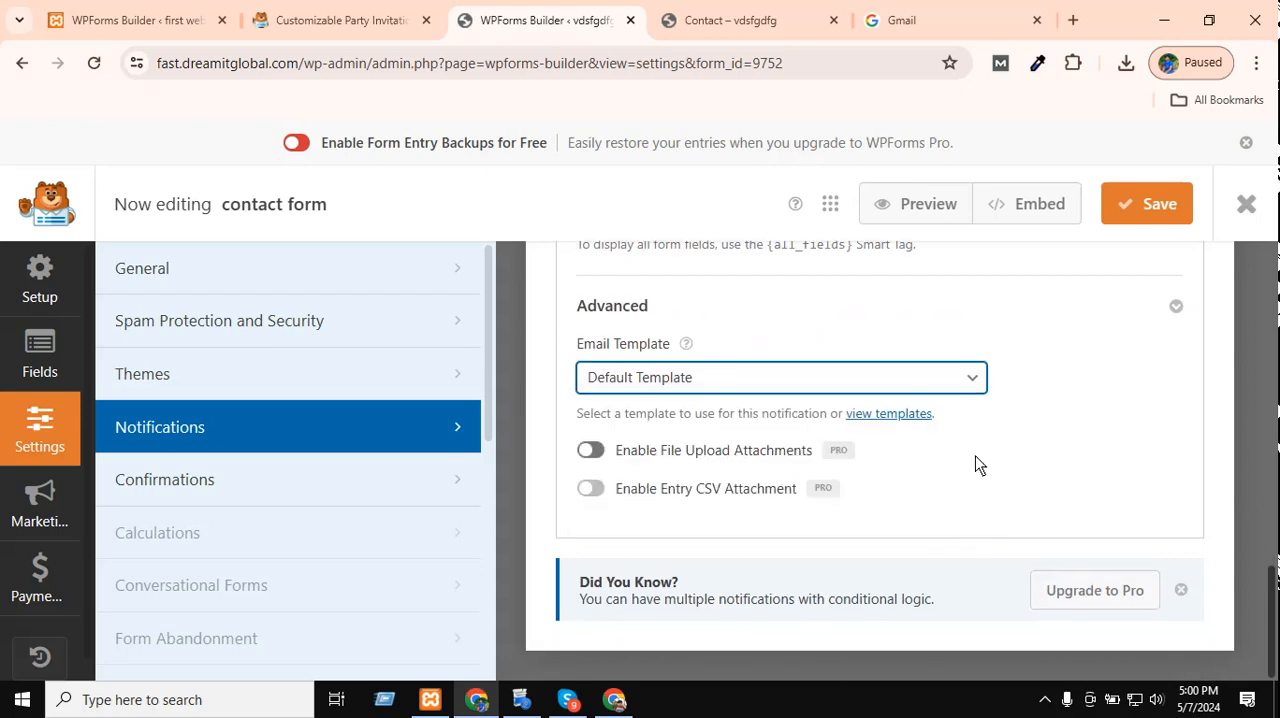
Save the form and return to the Contact page with a blank form.
click(1160, 212)
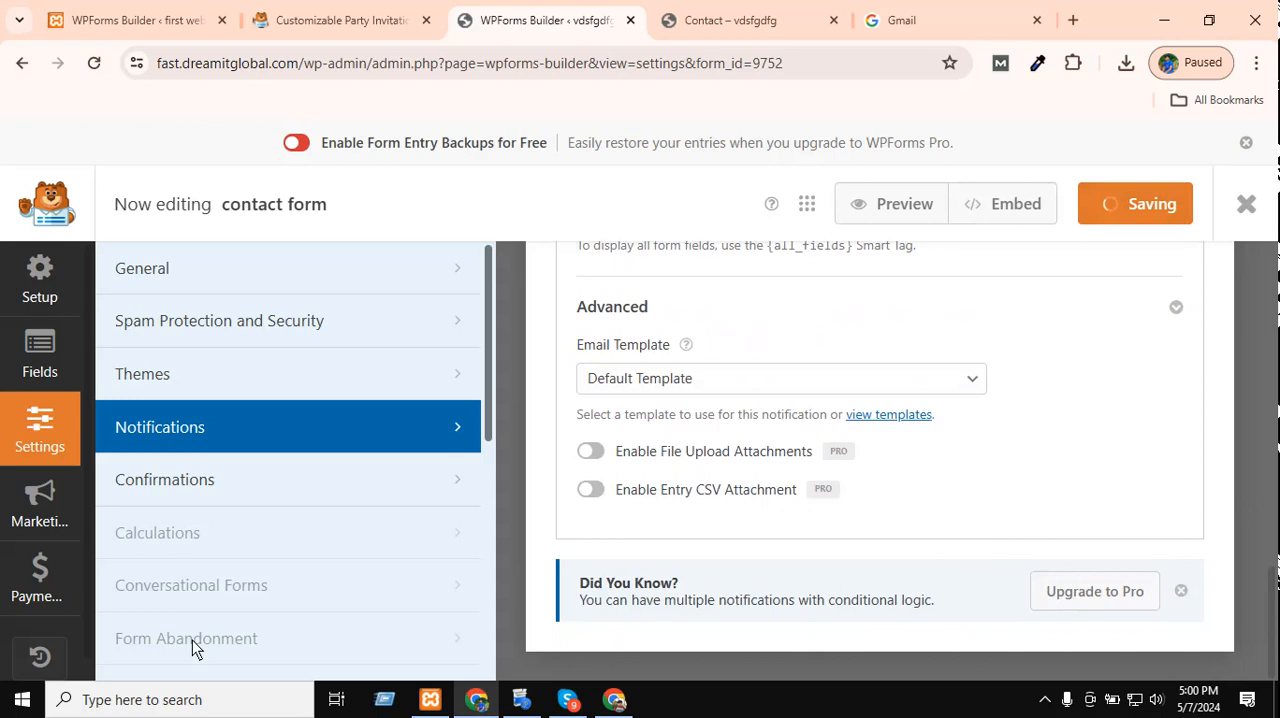
scroll(979, 433, up, 5)
key(ctrl+Tab)
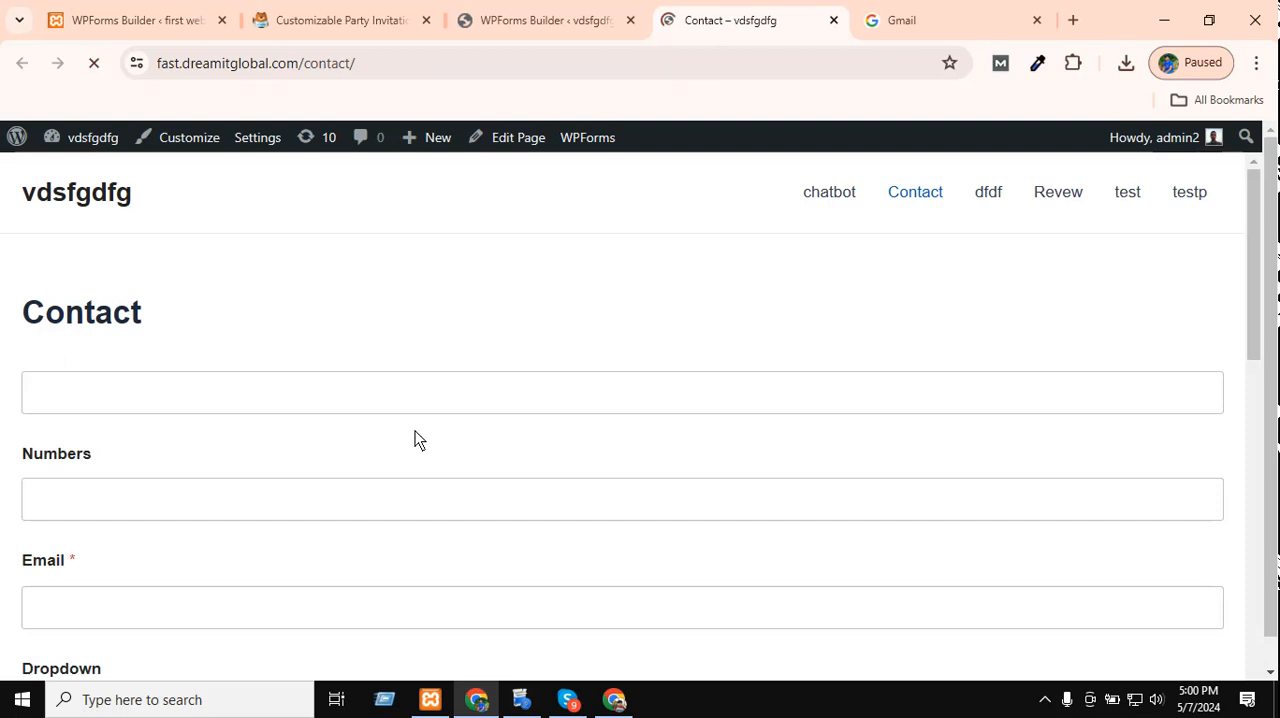
scroll(414, 440, down, 1)
scroll(394, 386, up, 1)
Enter ssssssssss in the form's first text field and 345345435 in Numbers.
click(268, 384)
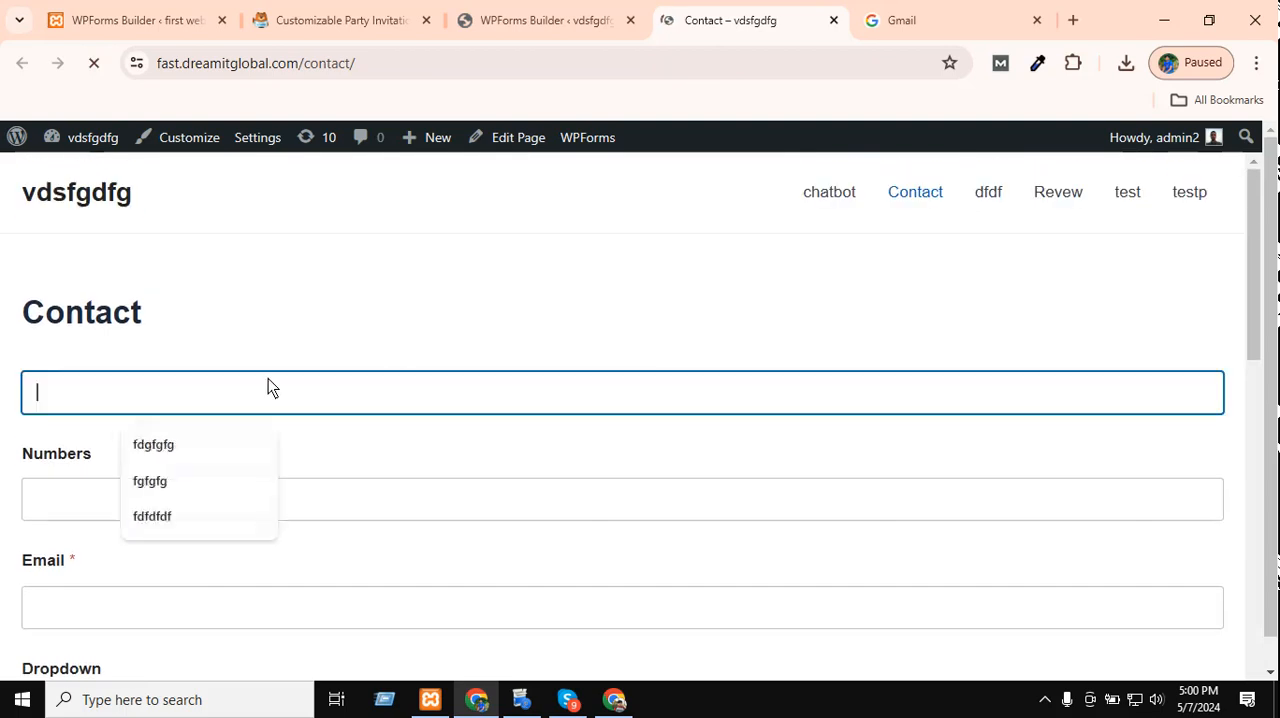
click(218, 407)
text(ssssssssss)
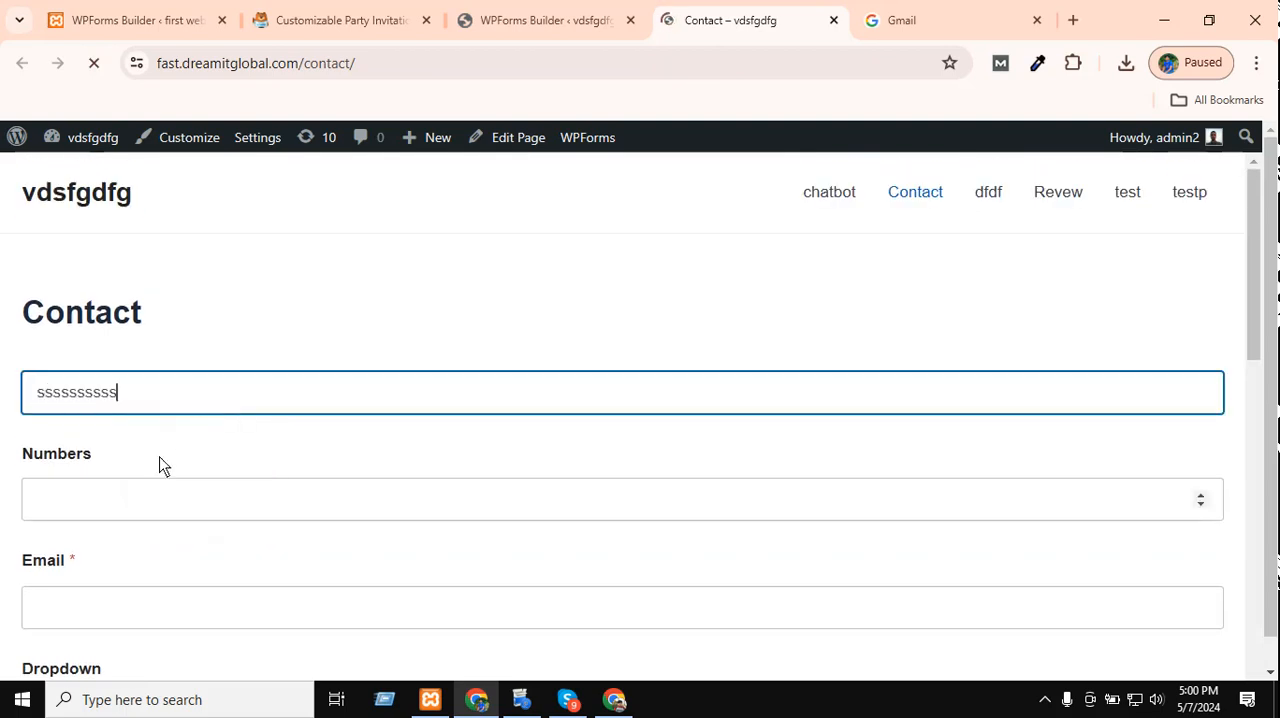
click(140, 509)
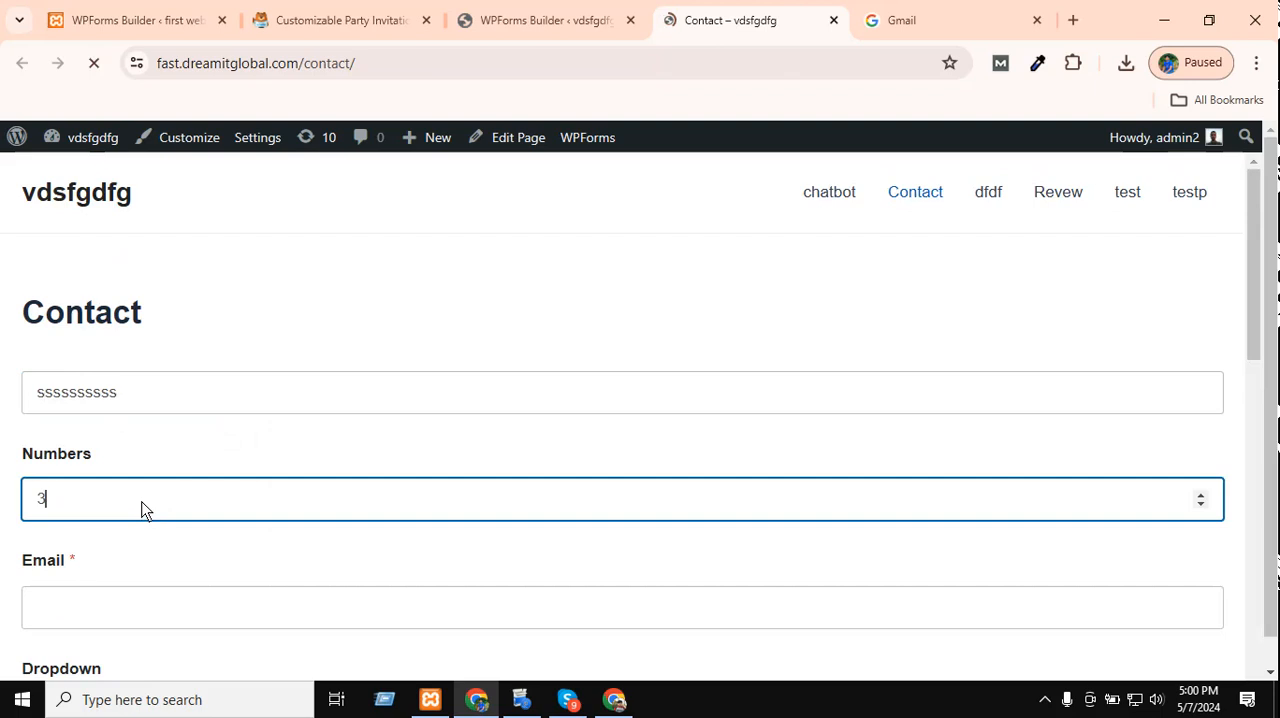
text(345345435)
Fill in the Email field with the suggested address and pick an option in the Dropdown field.
scroll(183, 491, down, 2)
click(160, 403)
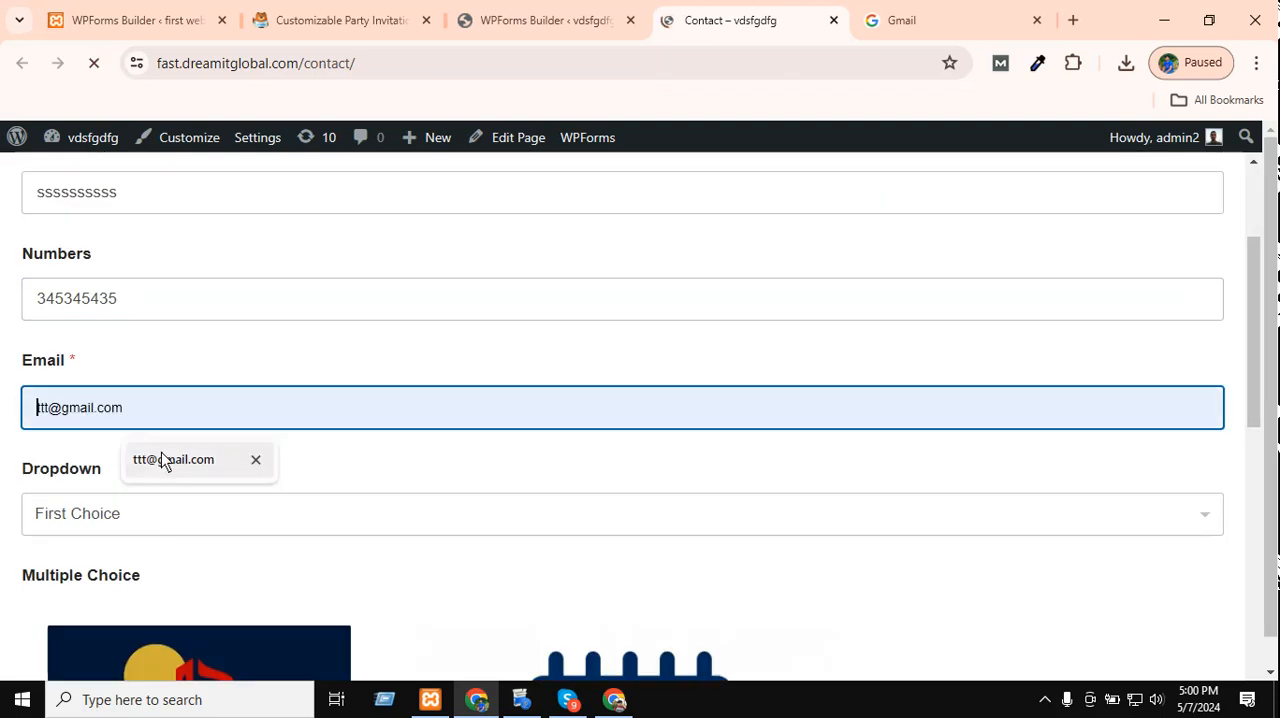
click(161, 457)
click(123, 522)
click(112, 565)
Complete the remaining choices in the rest of the contact form and submit it.
scroll(112, 380, down, 8)
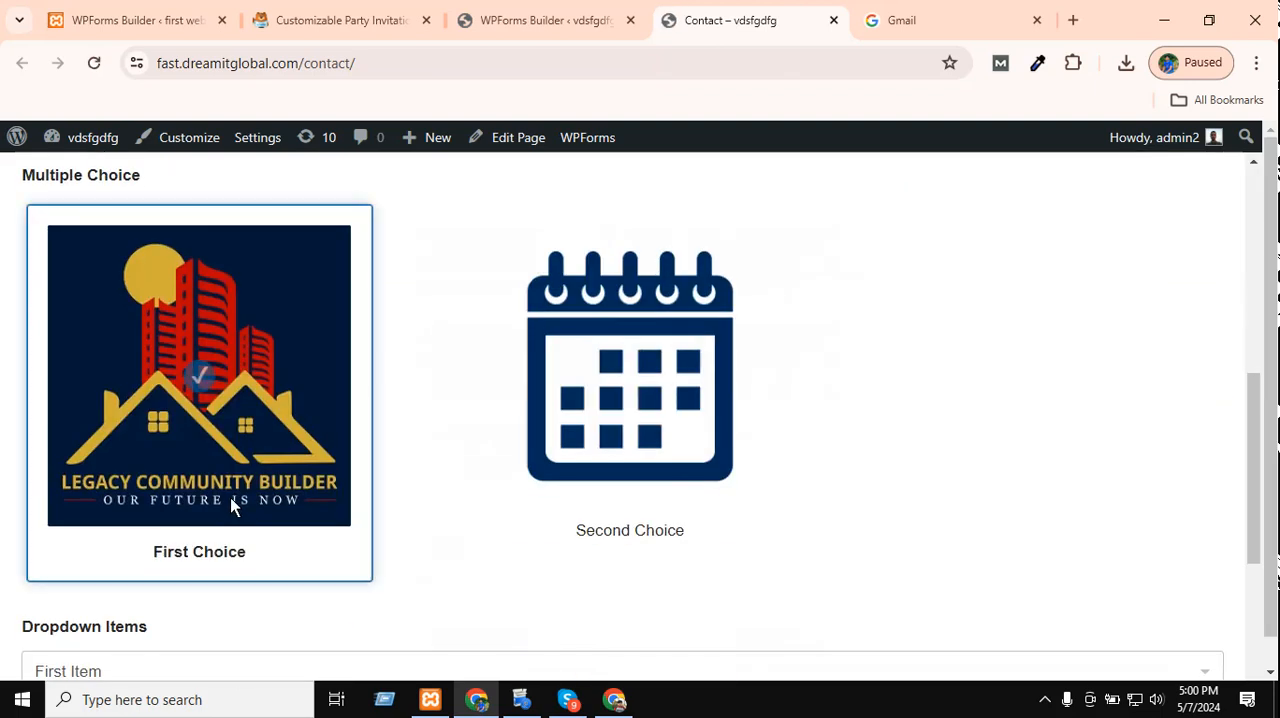
click(69, 382)
click(32, 524)
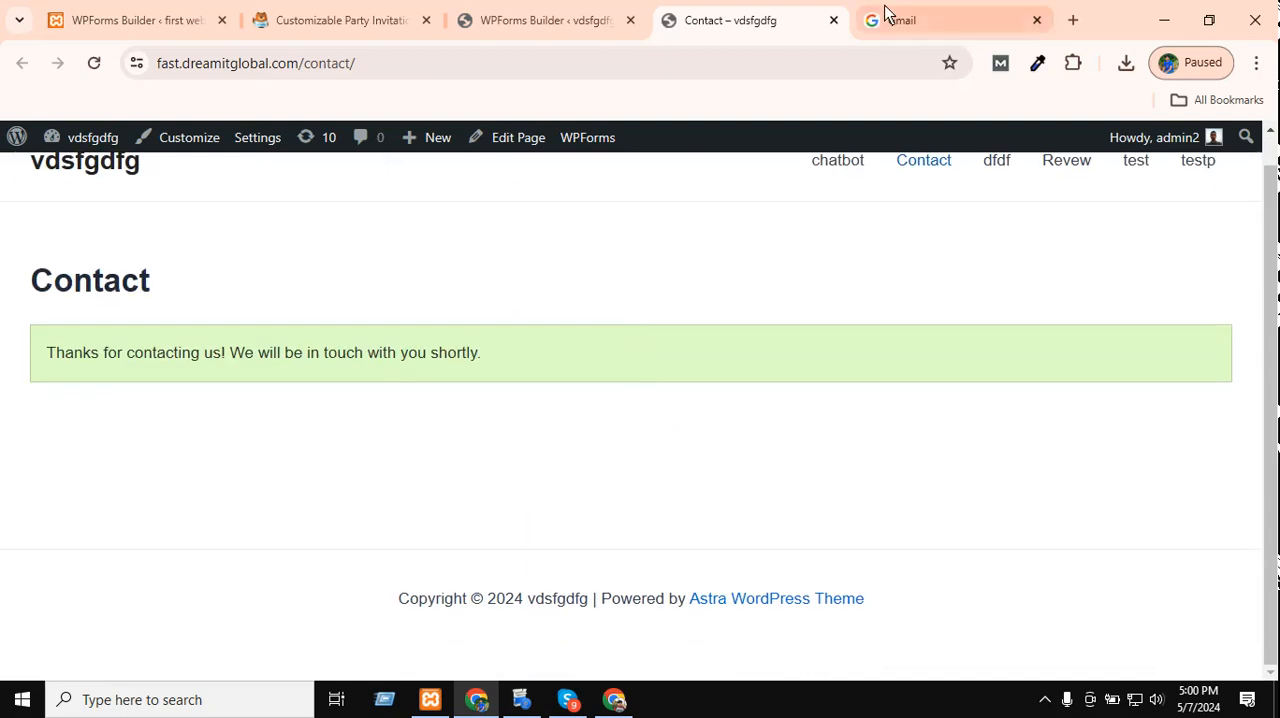
drag(273, 352, 302, 352)
Reload Gmail in the other Chrome profile and check the Spam folder for the form notification.
click(614, 699)
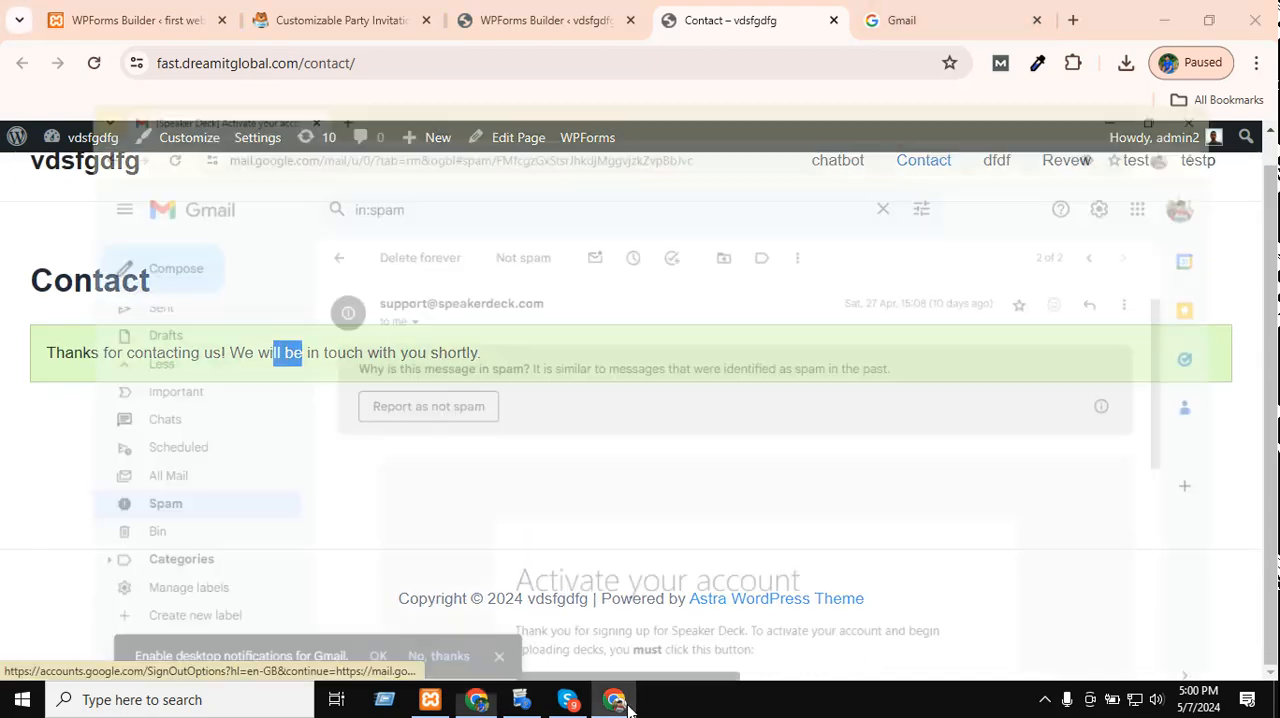
click(93, 64)
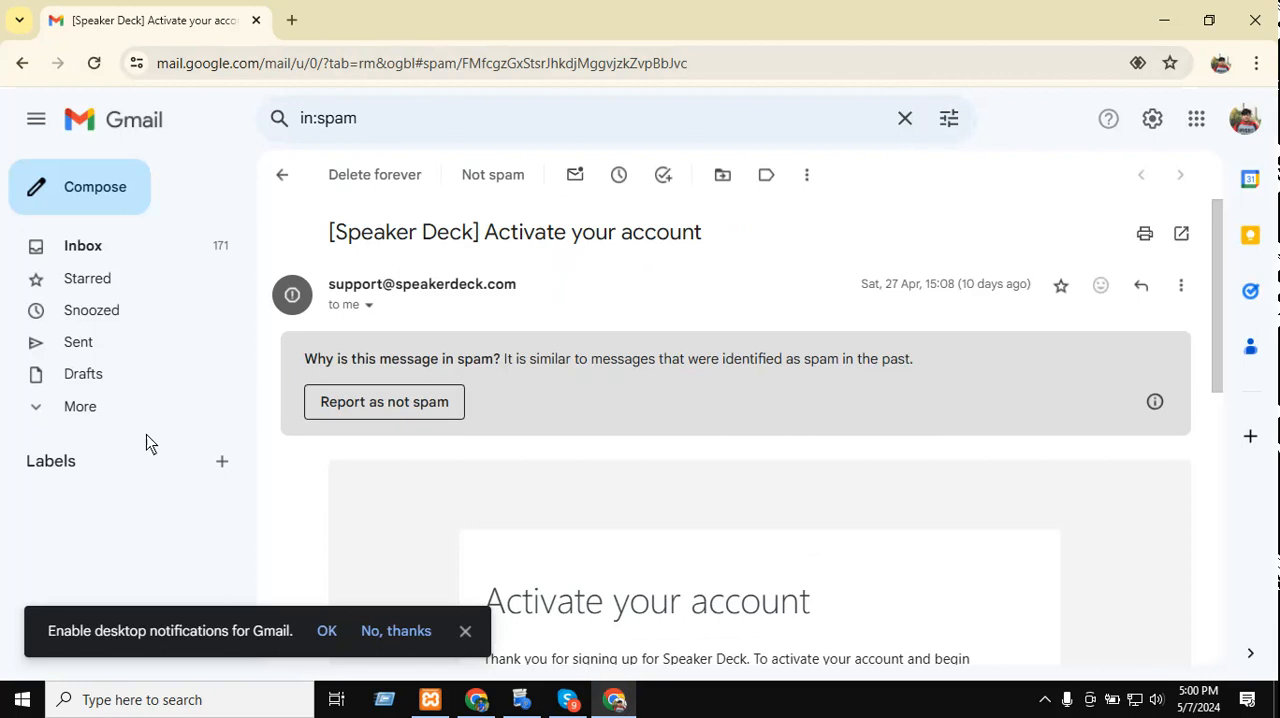
click(124, 402)
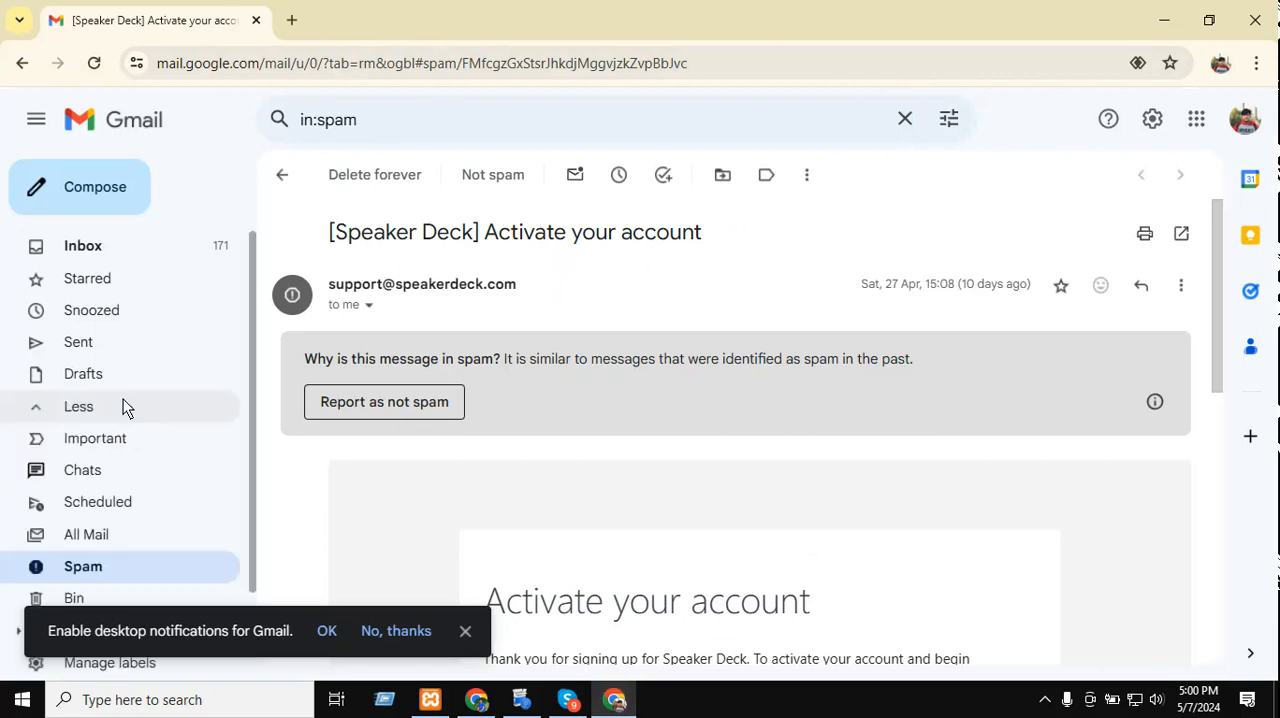
click(94, 573)
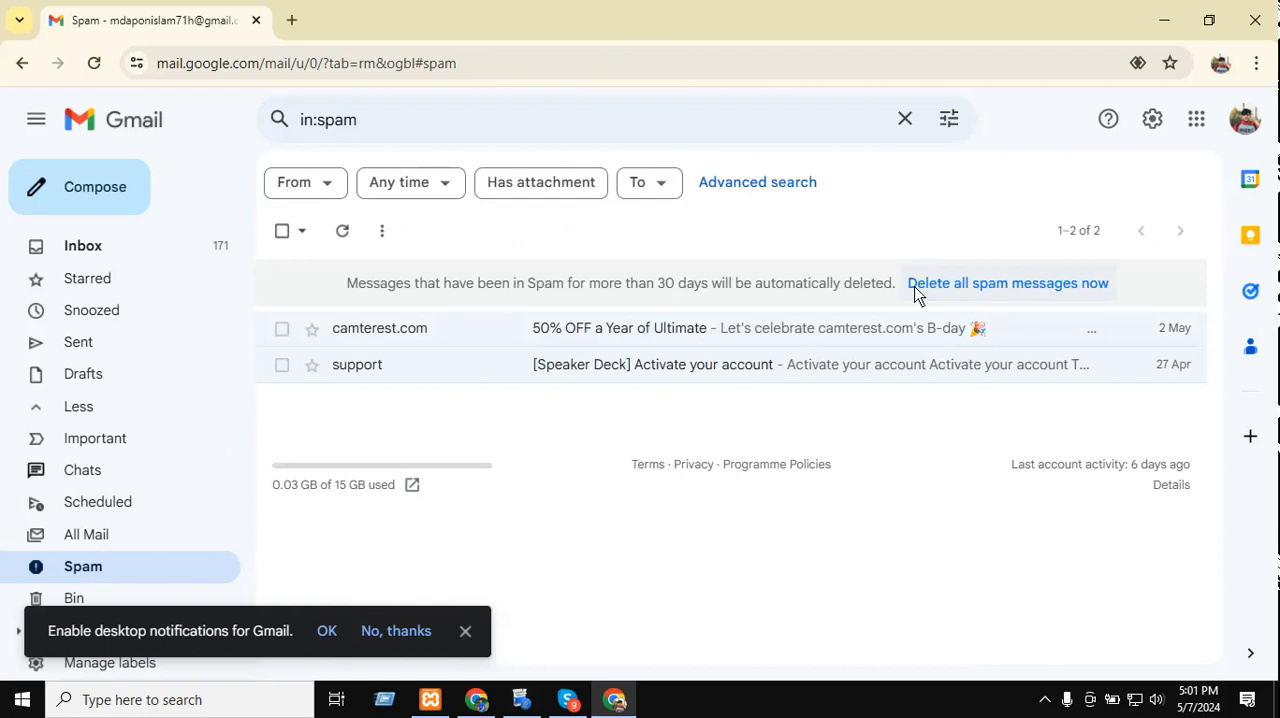
Delete all messages from Gmail's Spam folder.
click(968, 288)
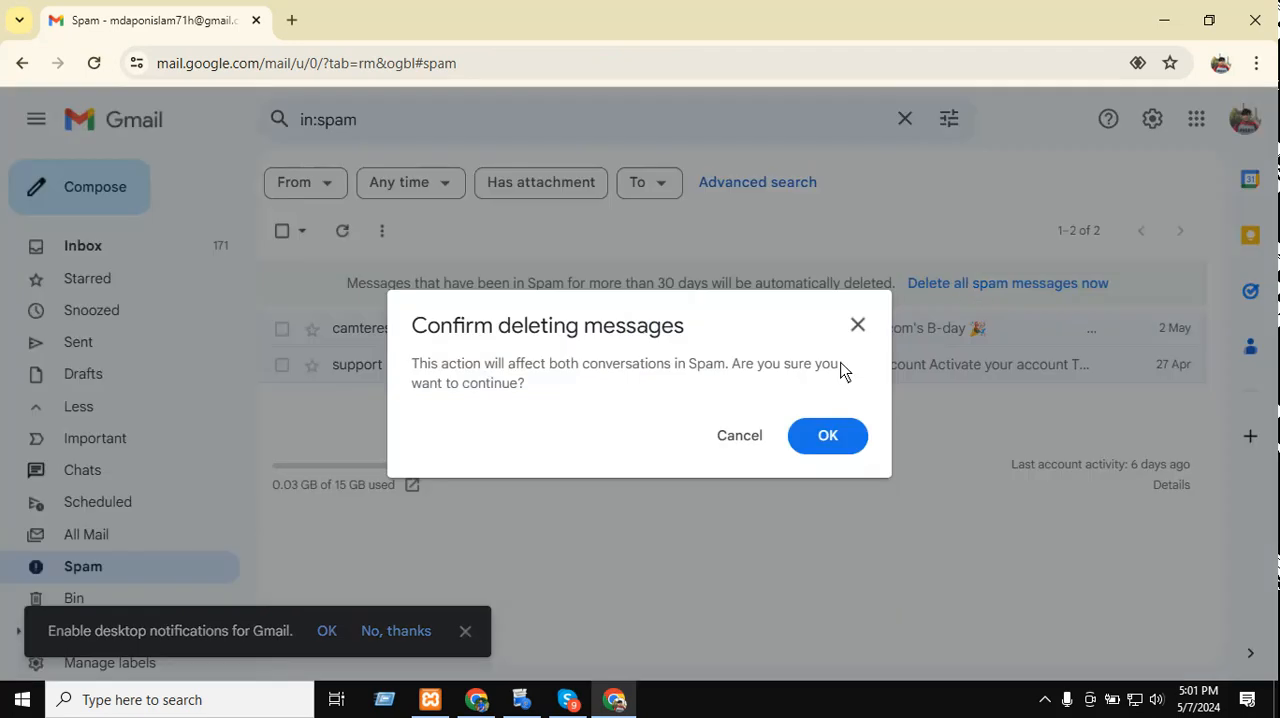
click(824, 449)
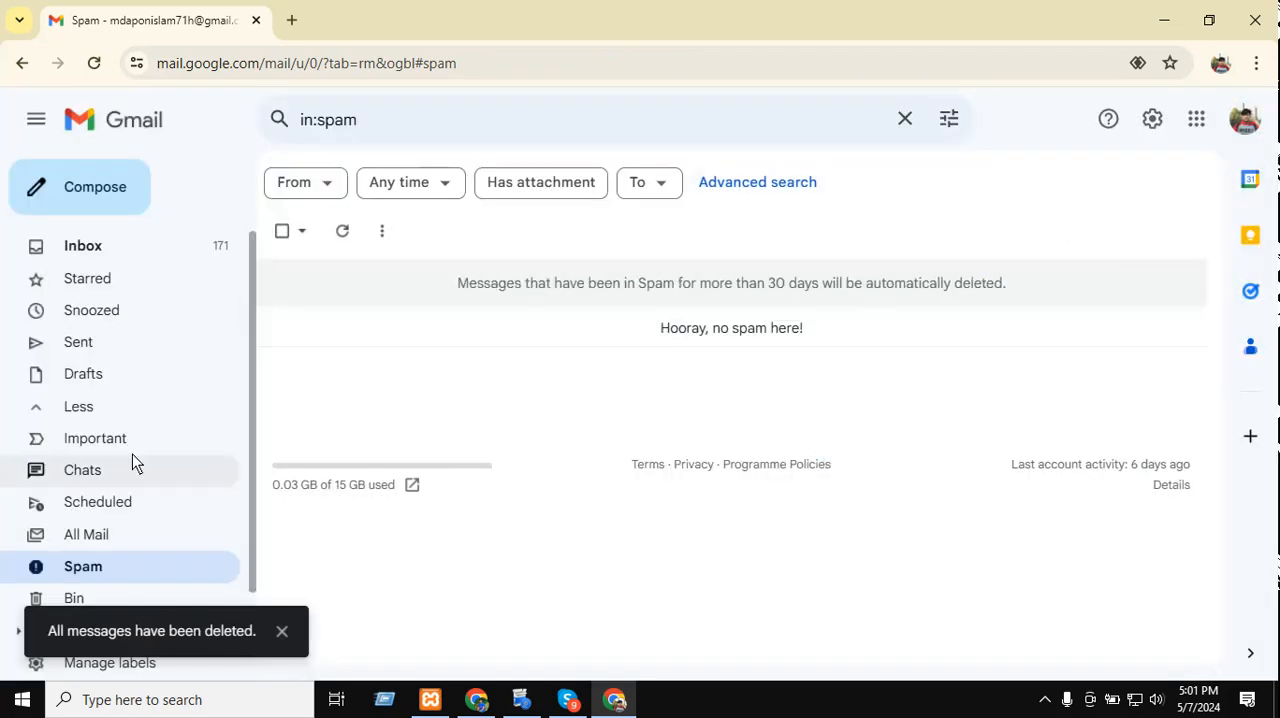
scroll(120, 465, down, 2)
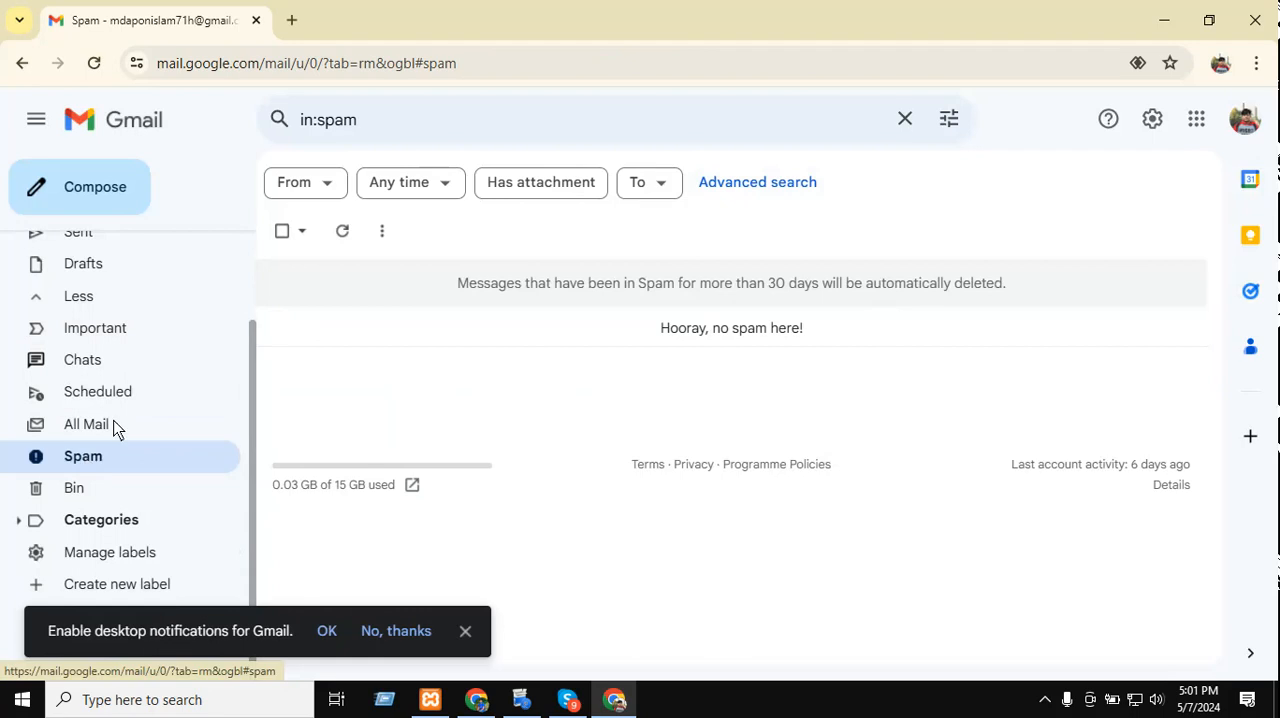
scroll(151, 255, up, 2)
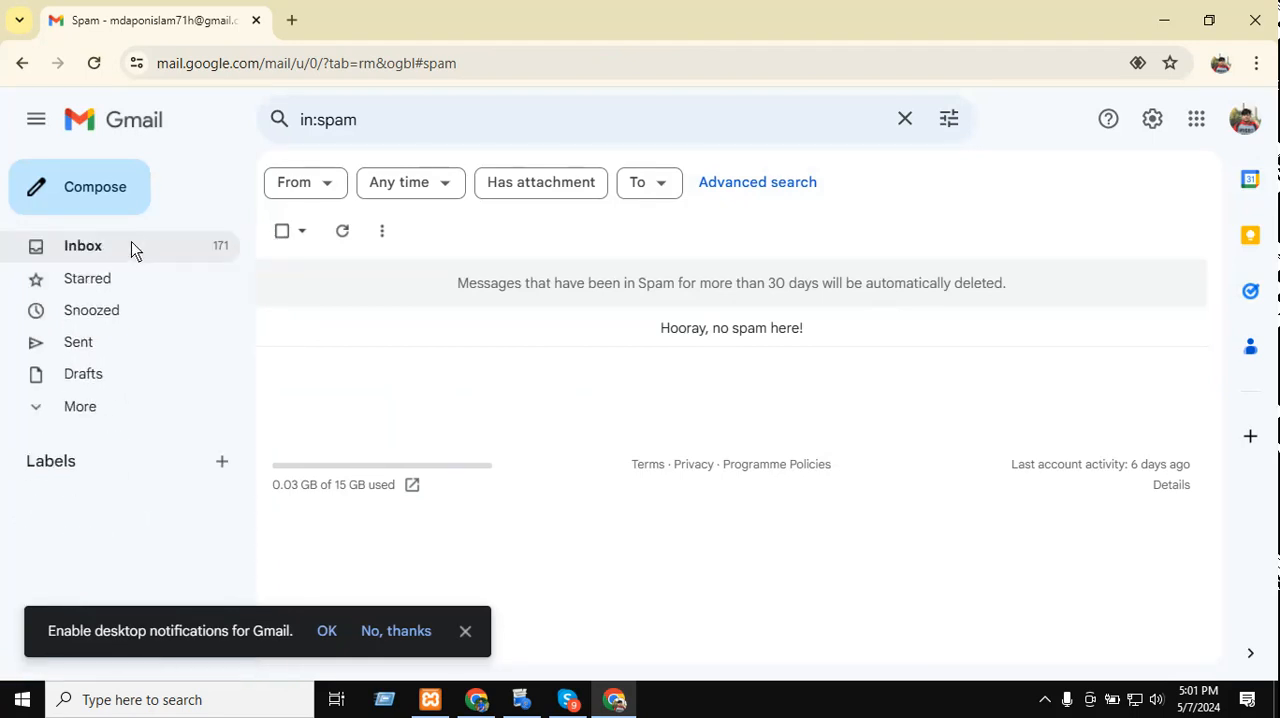
Check the Gmail inbox's Primary, Promotions and Social categories for the form notification.
click(131, 246)
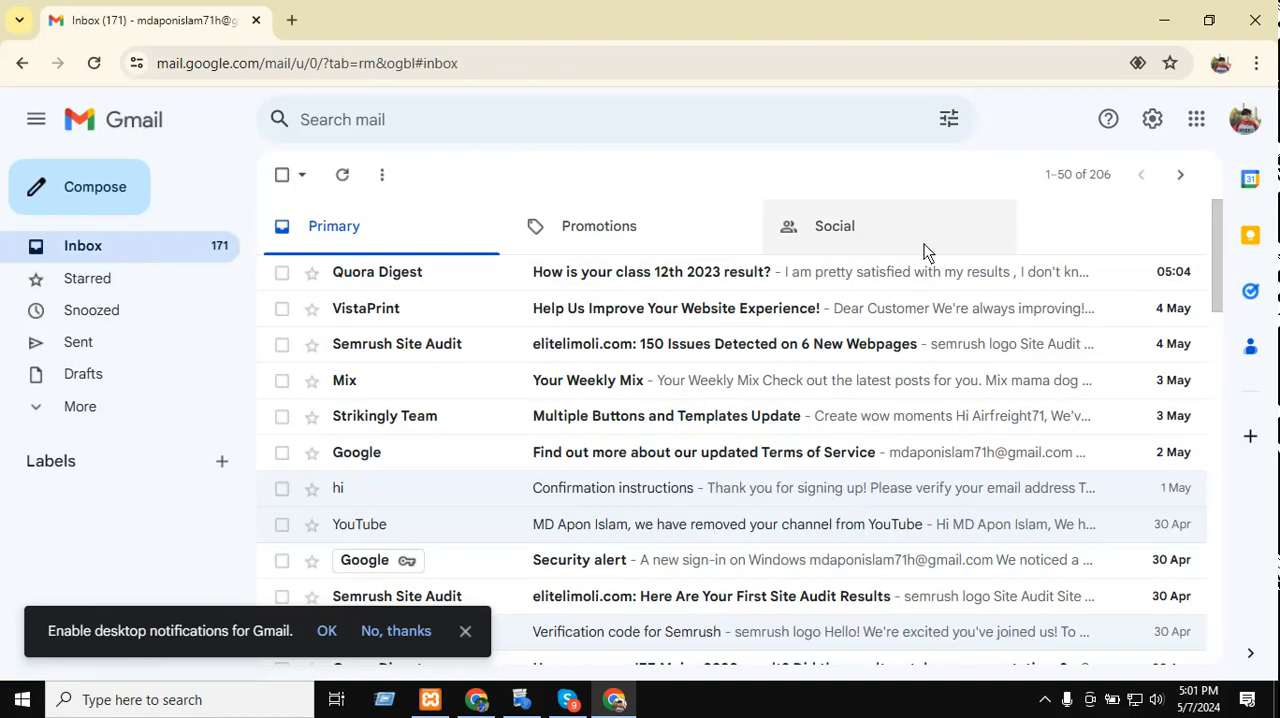
click(645, 248)
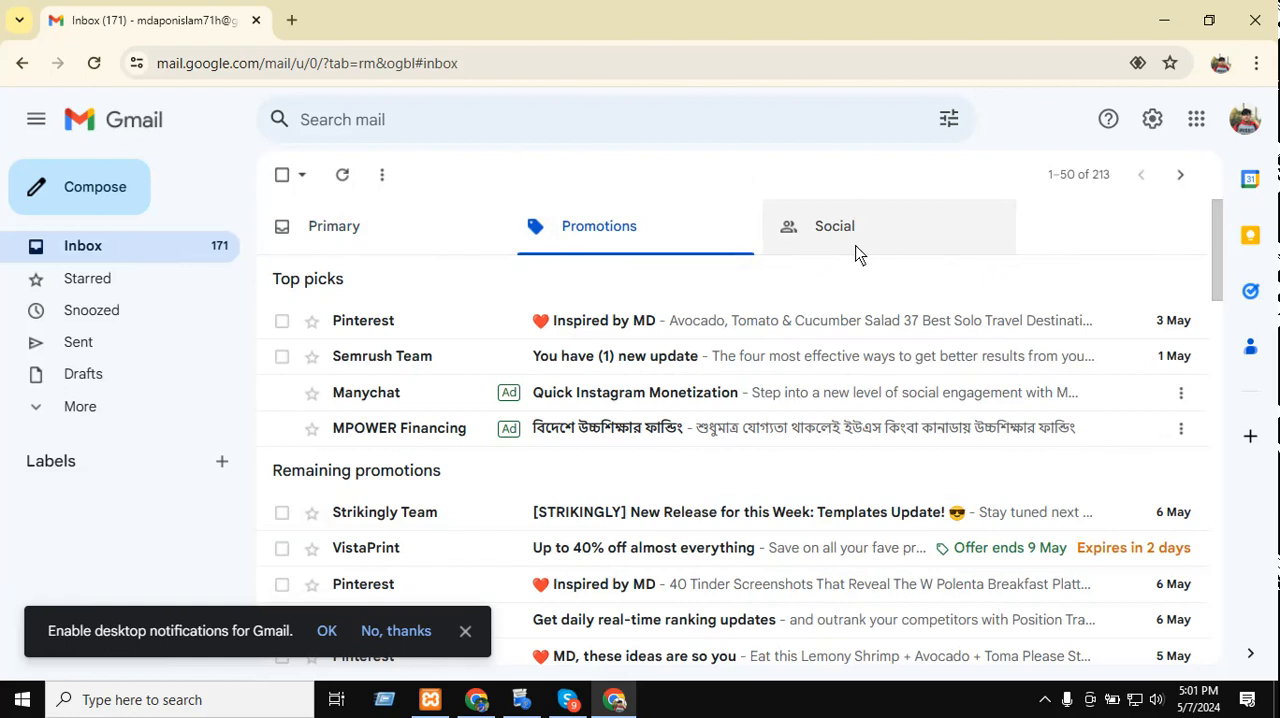
click(855, 252)
click(622, 223)
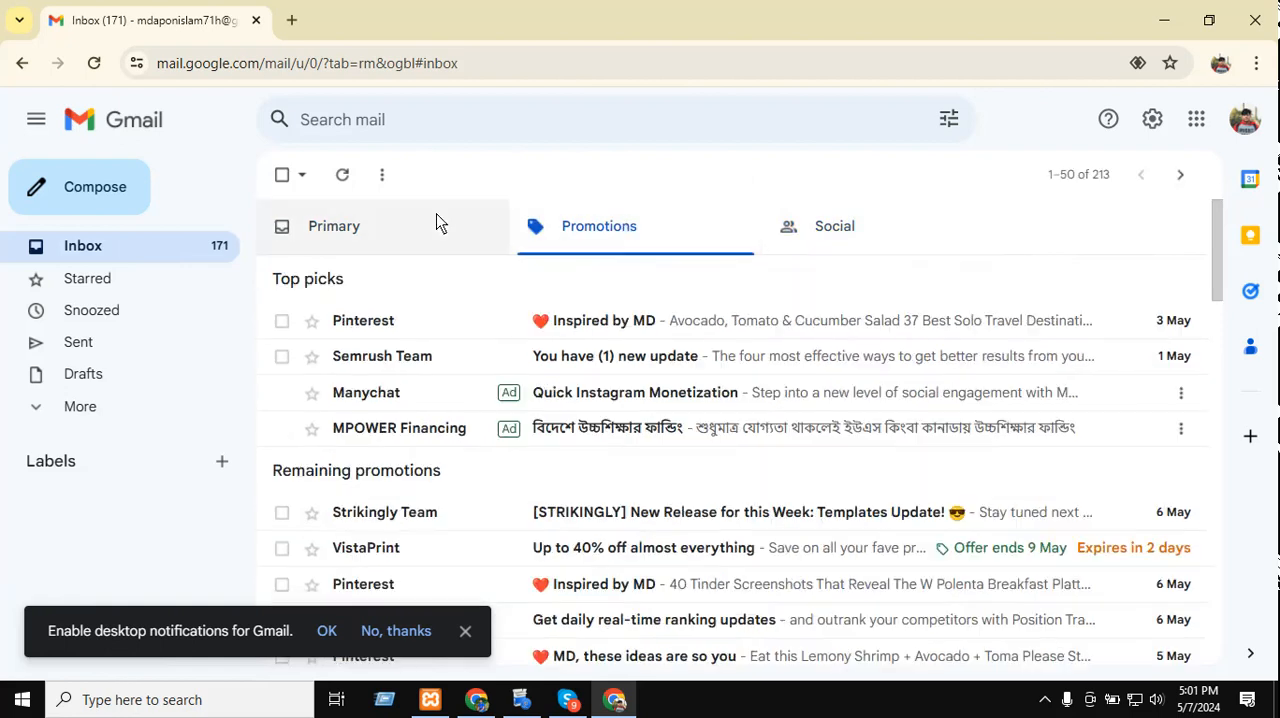
click(437, 223)
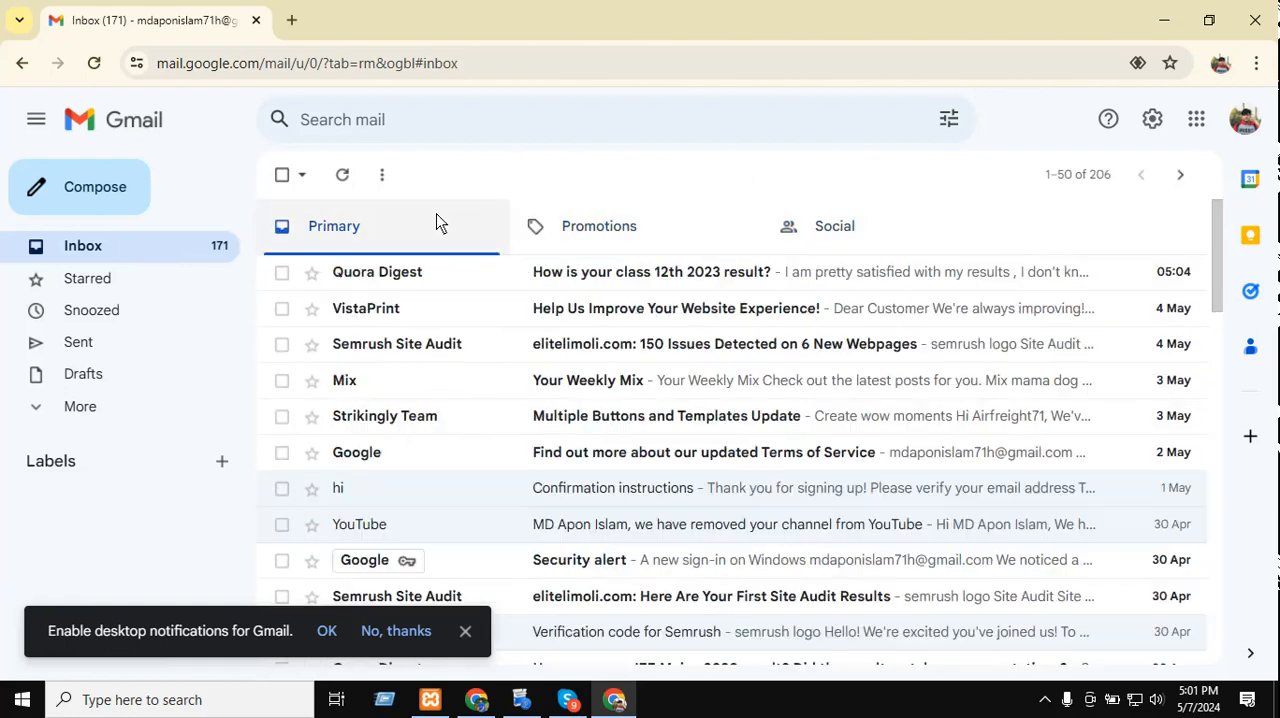
Look for the form notification in Gmail's Snoozed, All Mail and Spam folders.
click(88, 310)
click(80, 407)
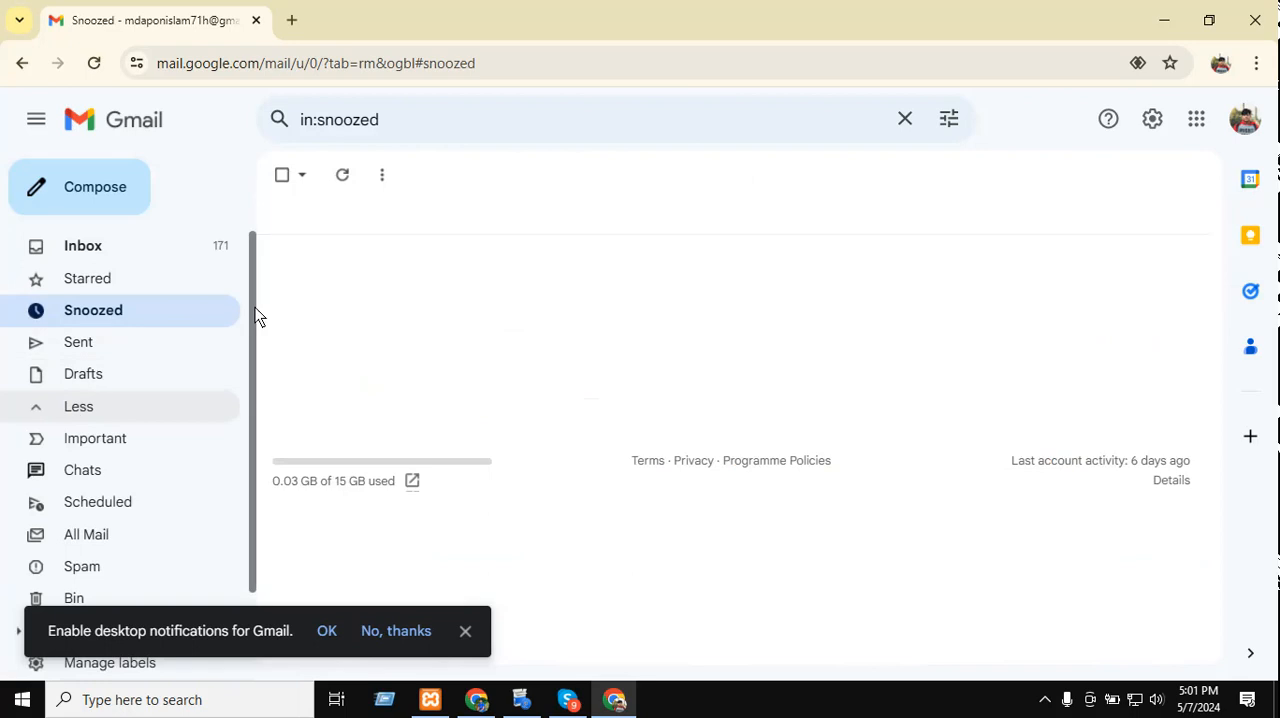
scroll(255, 307, down, 2)
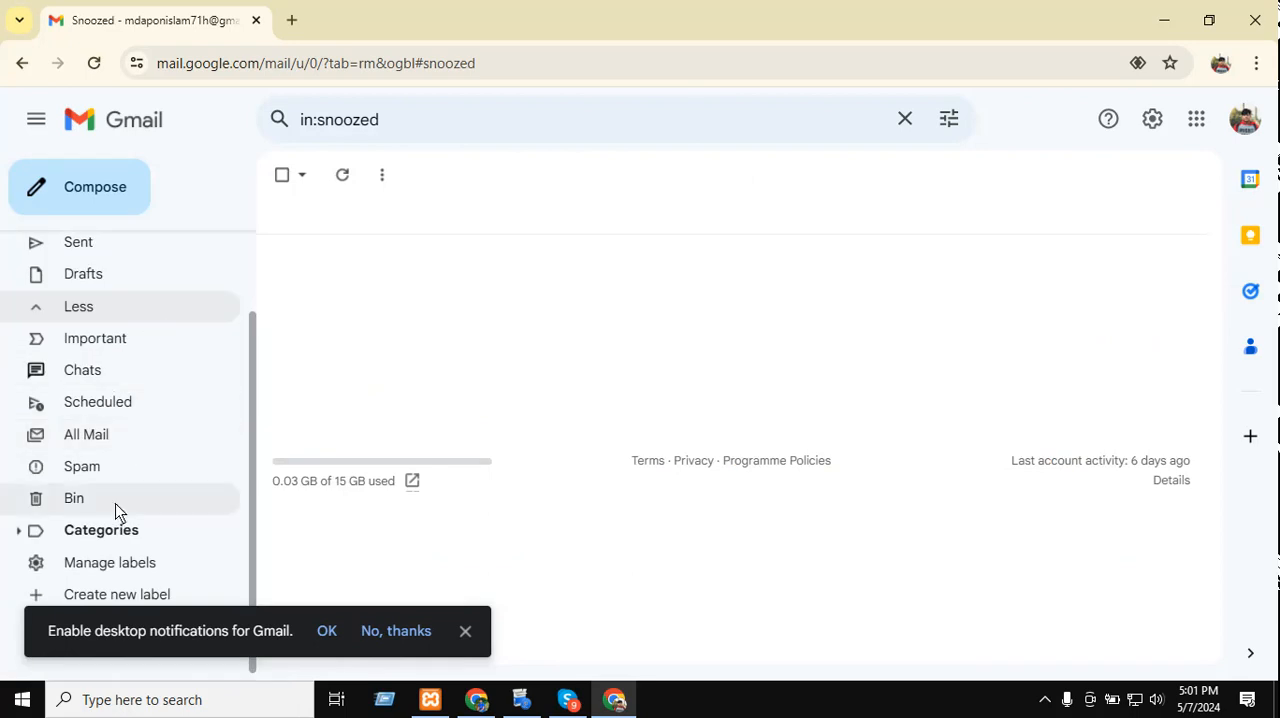
scroll(134, 387, down, 1)
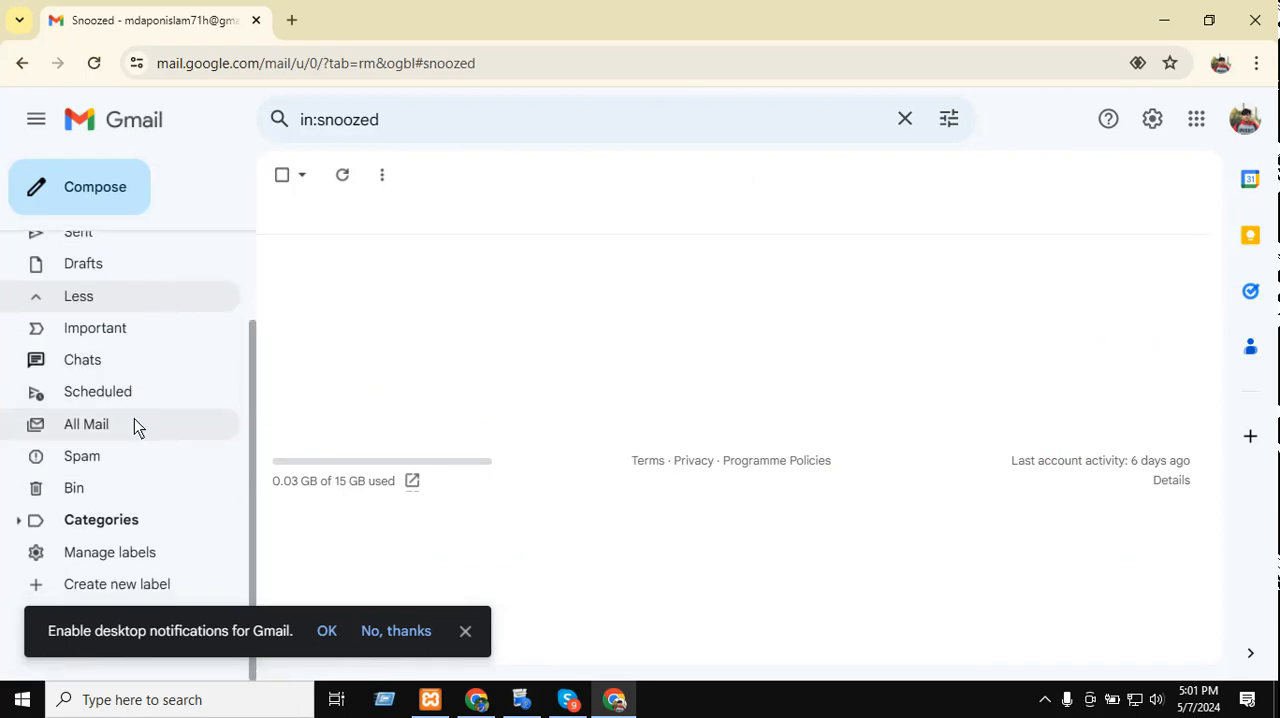
click(130, 420)
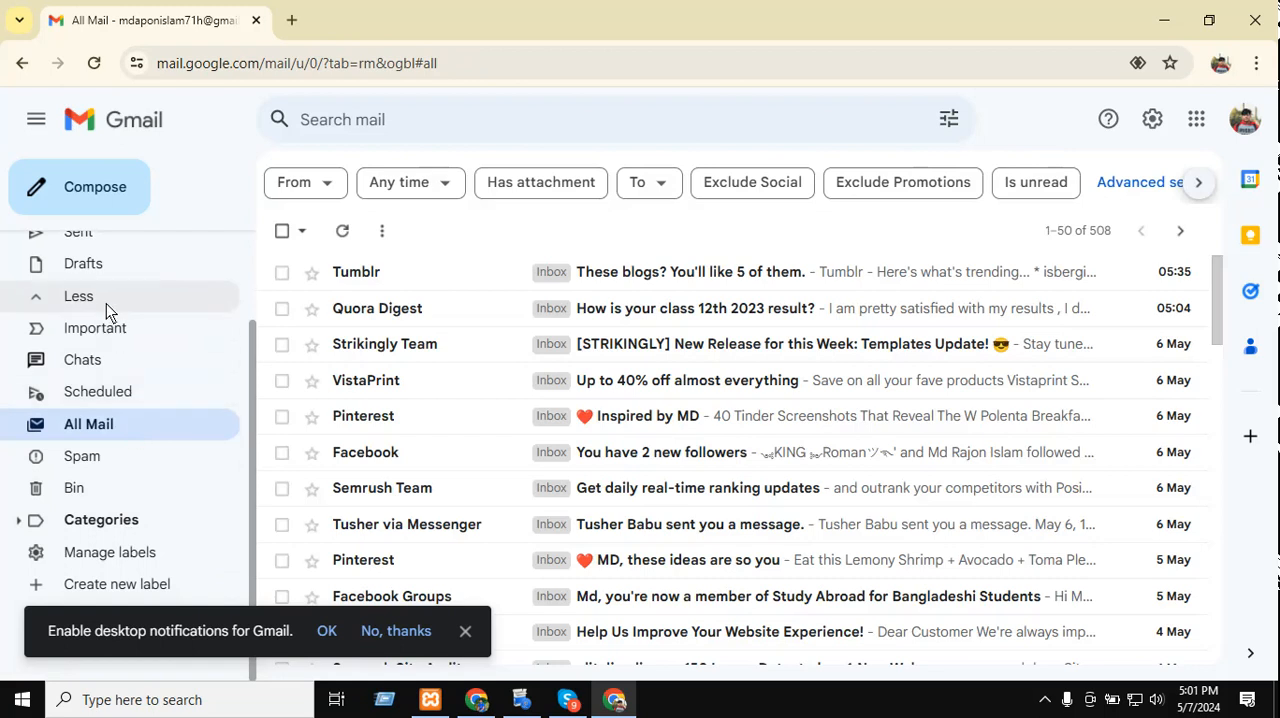
scroll(106, 303, up, 2)
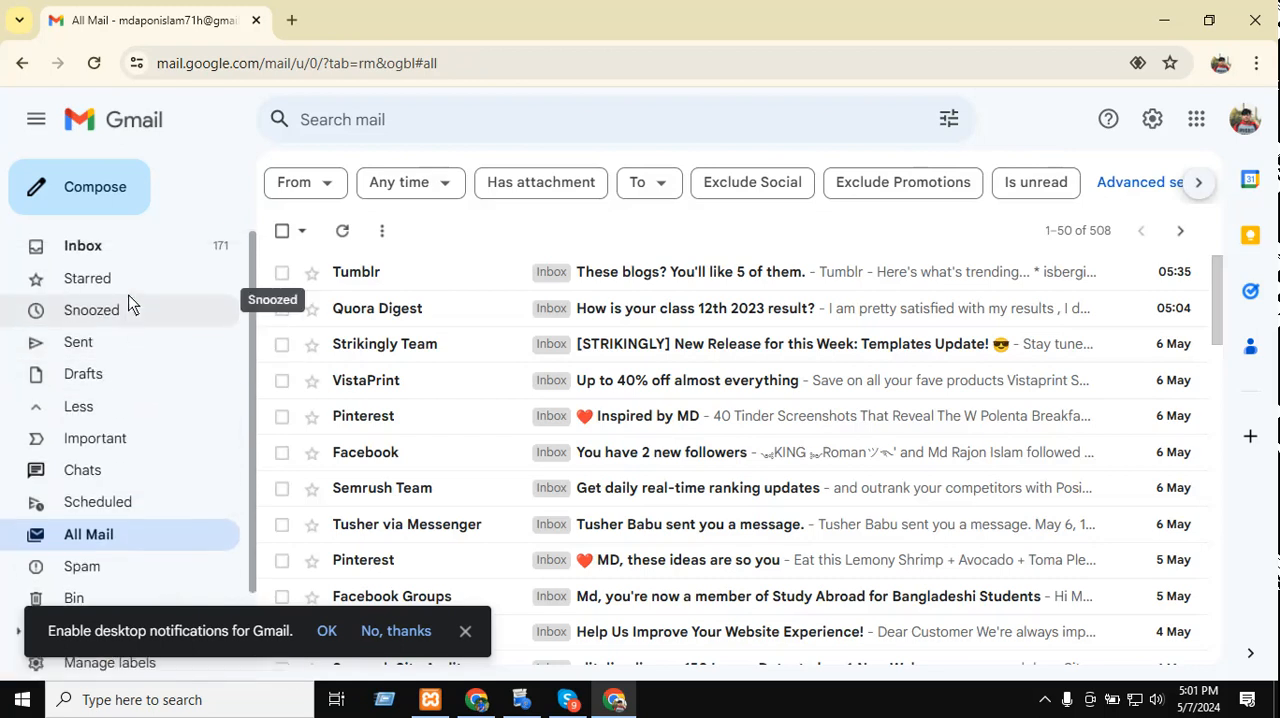
scroll(128, 300, down, 2)
click(107, 456)
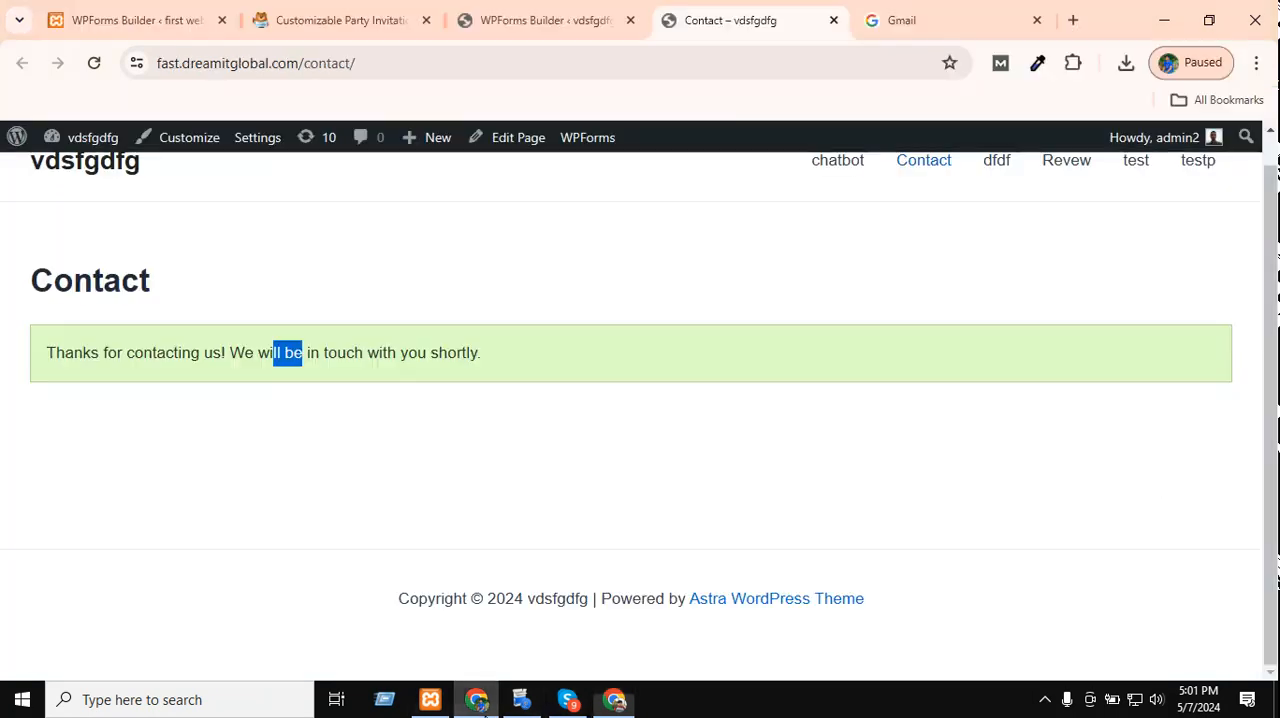
Reload the Contact page in the other Chrome profile and return to the contact form's Notifications settings.
click(478, 702)
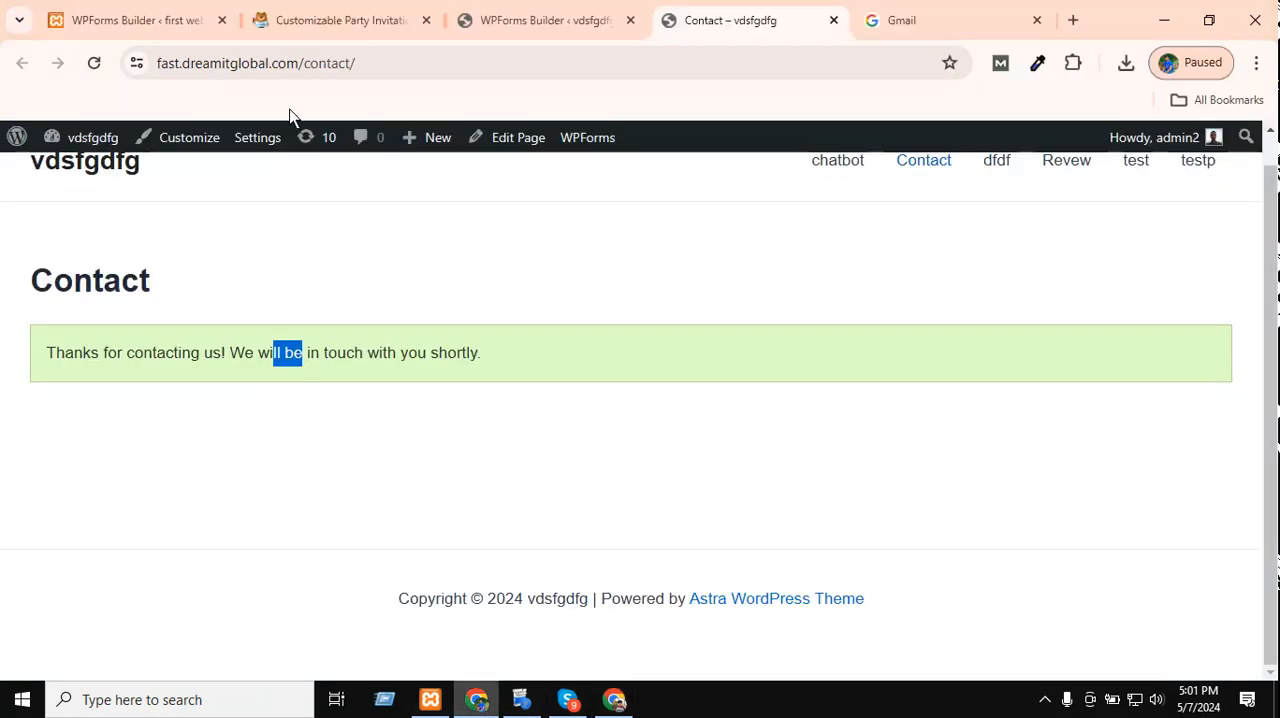
click(105, 64)
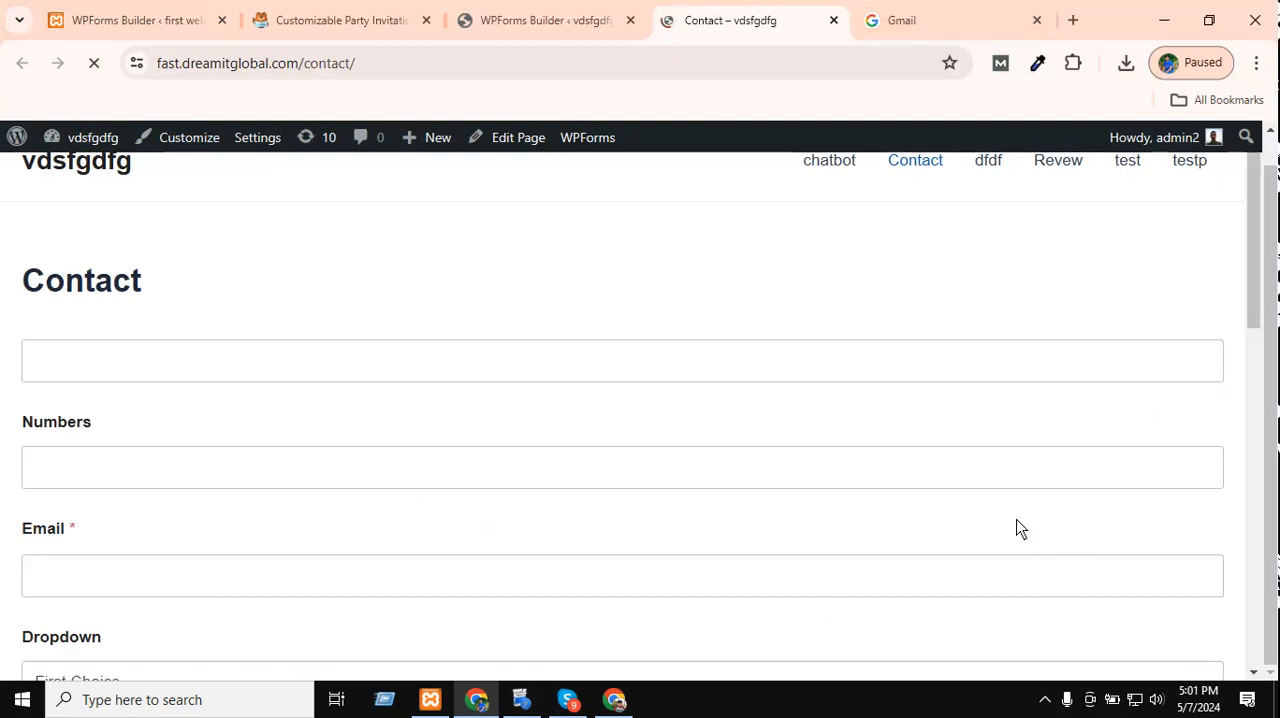
click(545, 15)
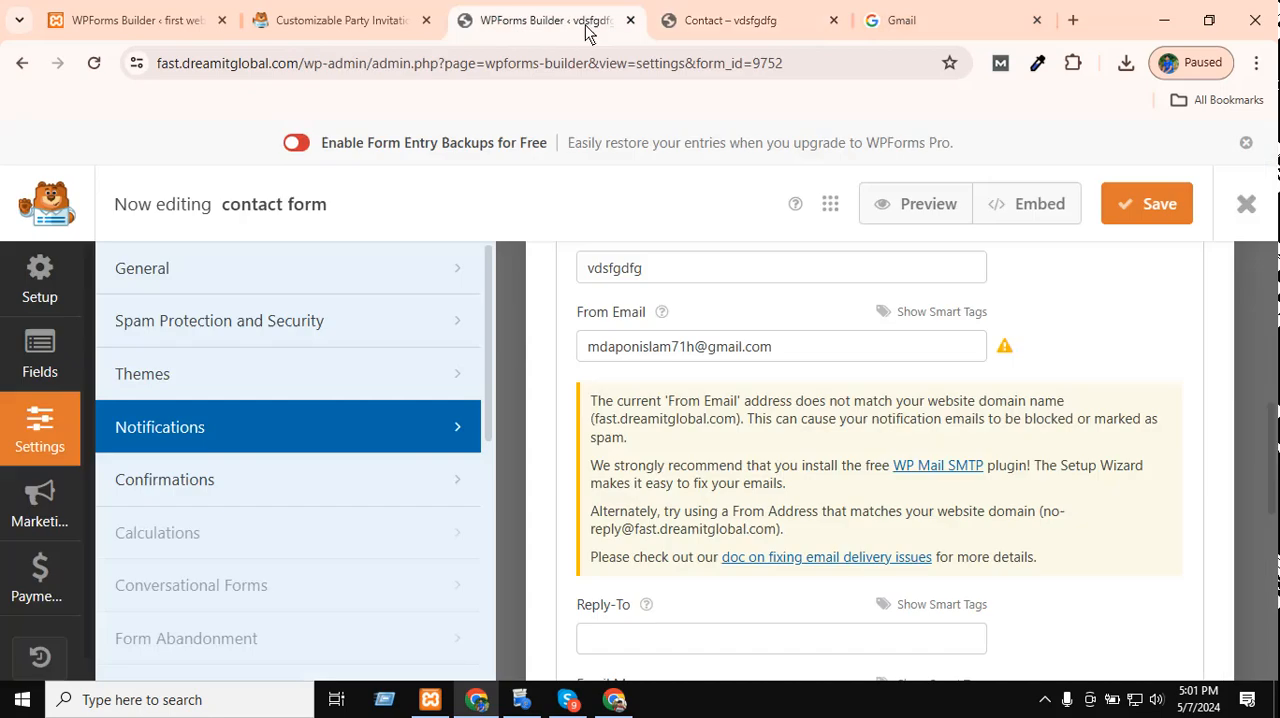
scroll(946, 577, up, 5)
scroll(948, 565, up, 1)
scroll(951, 563, down, 3)
scroll(951, 563, up, 3)
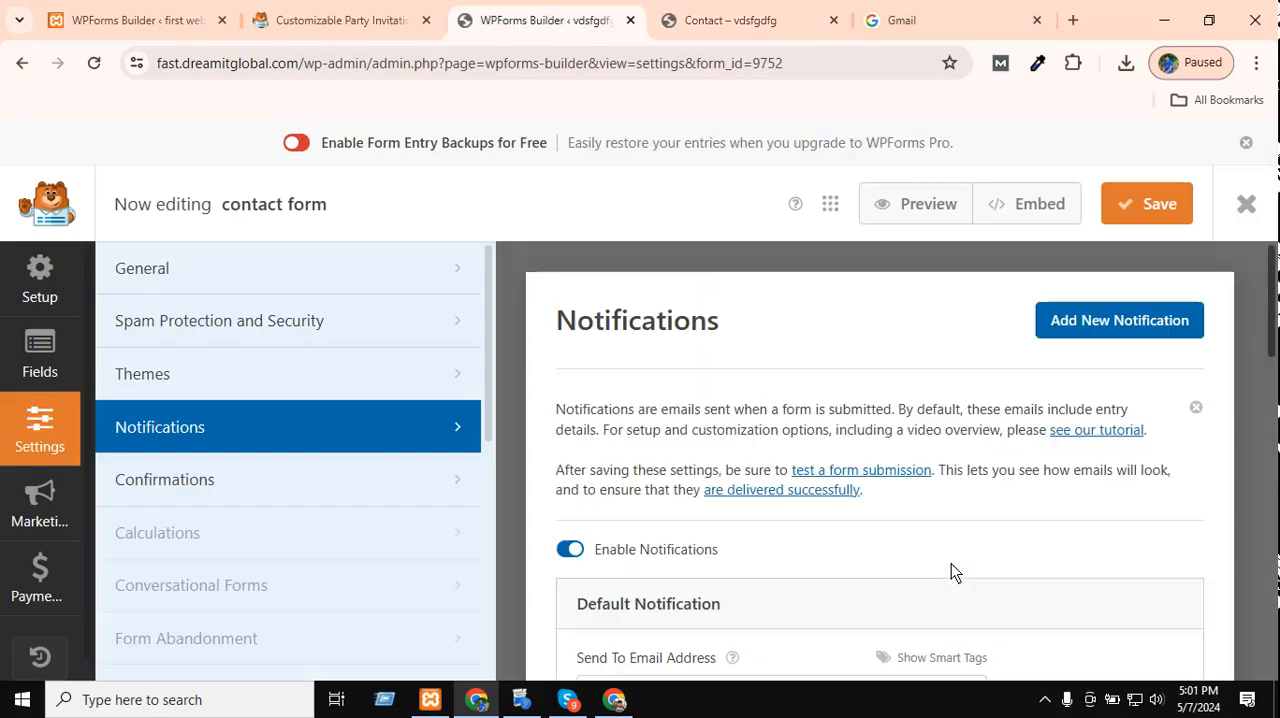
Open the WPForms guide on testing a form submission, skim its form preview instructions and close it.
click(890, 467)
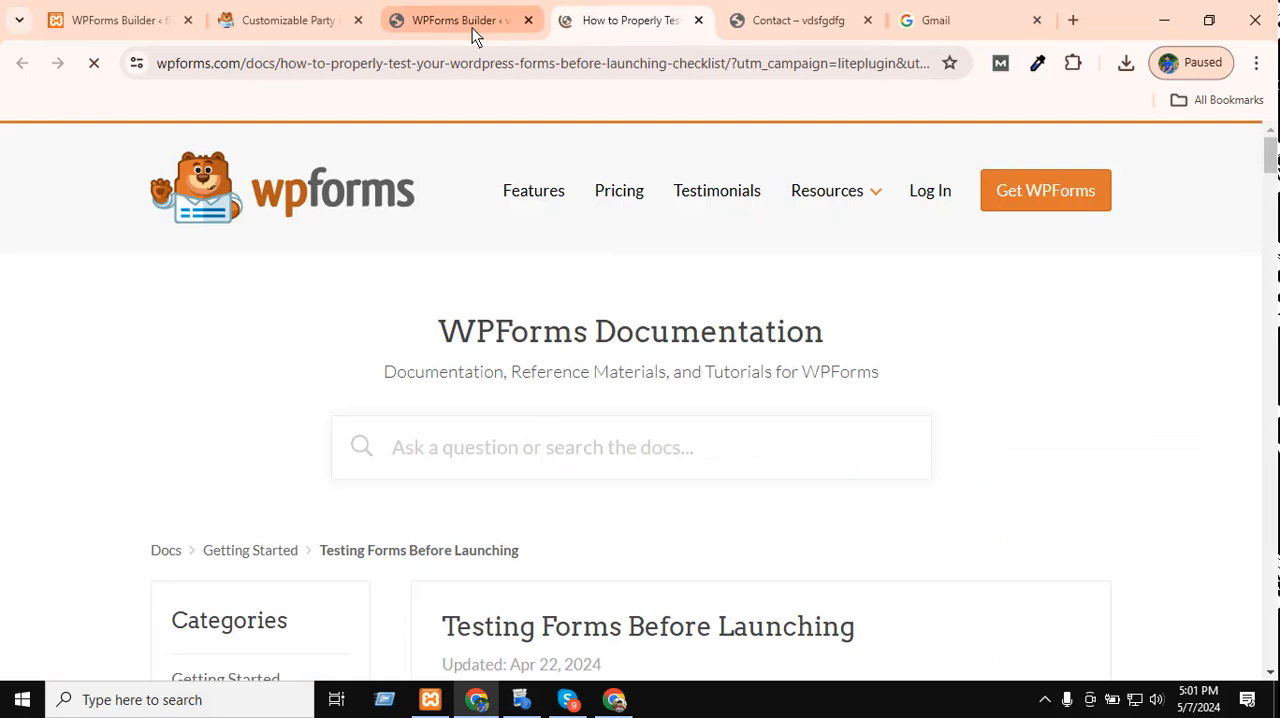
scroll(517, 392, down, 10)
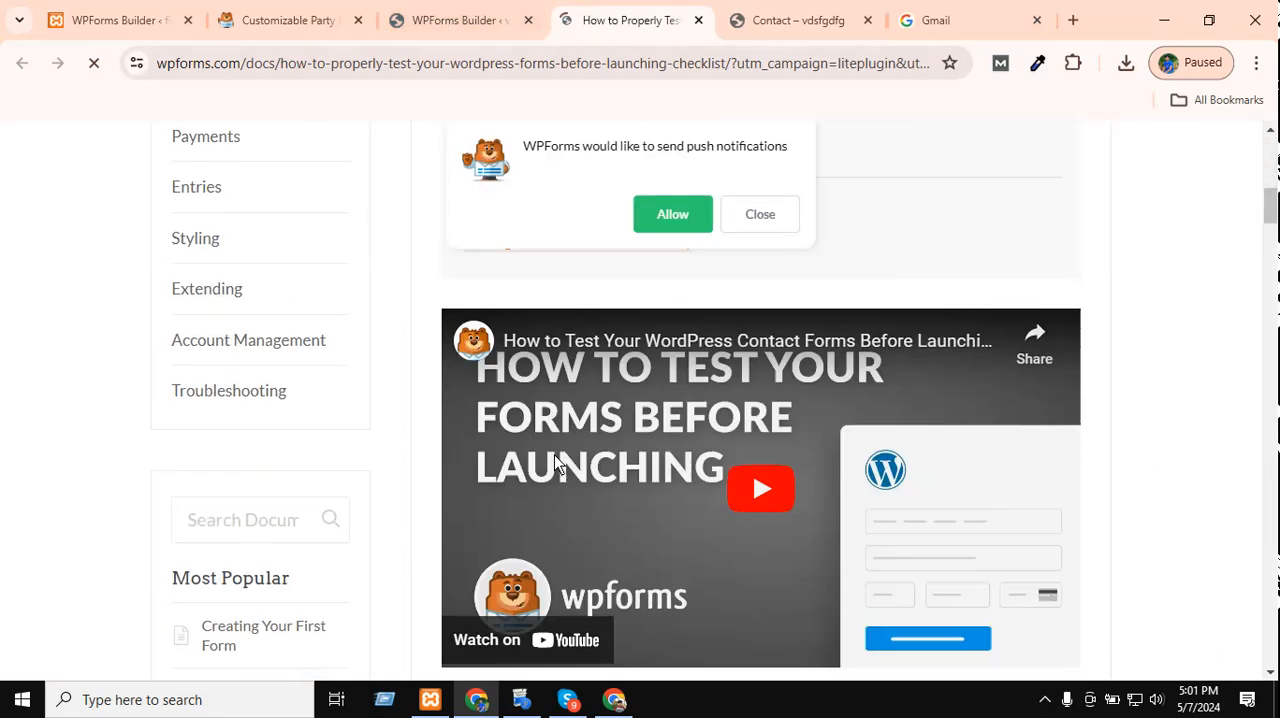
scroll(556, 458, up, 4)
click(757, 230)
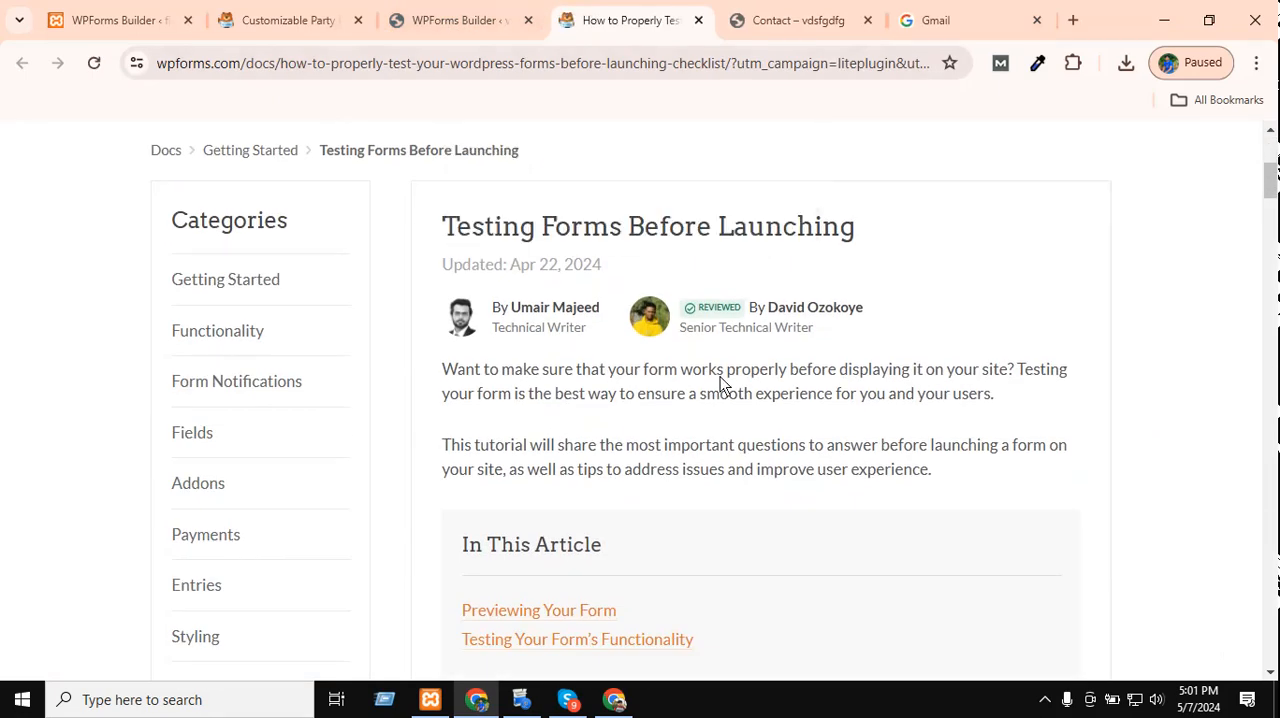
scroll(720, 378, down, 4)
scroll(720, 378, down, 2)
scroll(720, 387, down, 5)
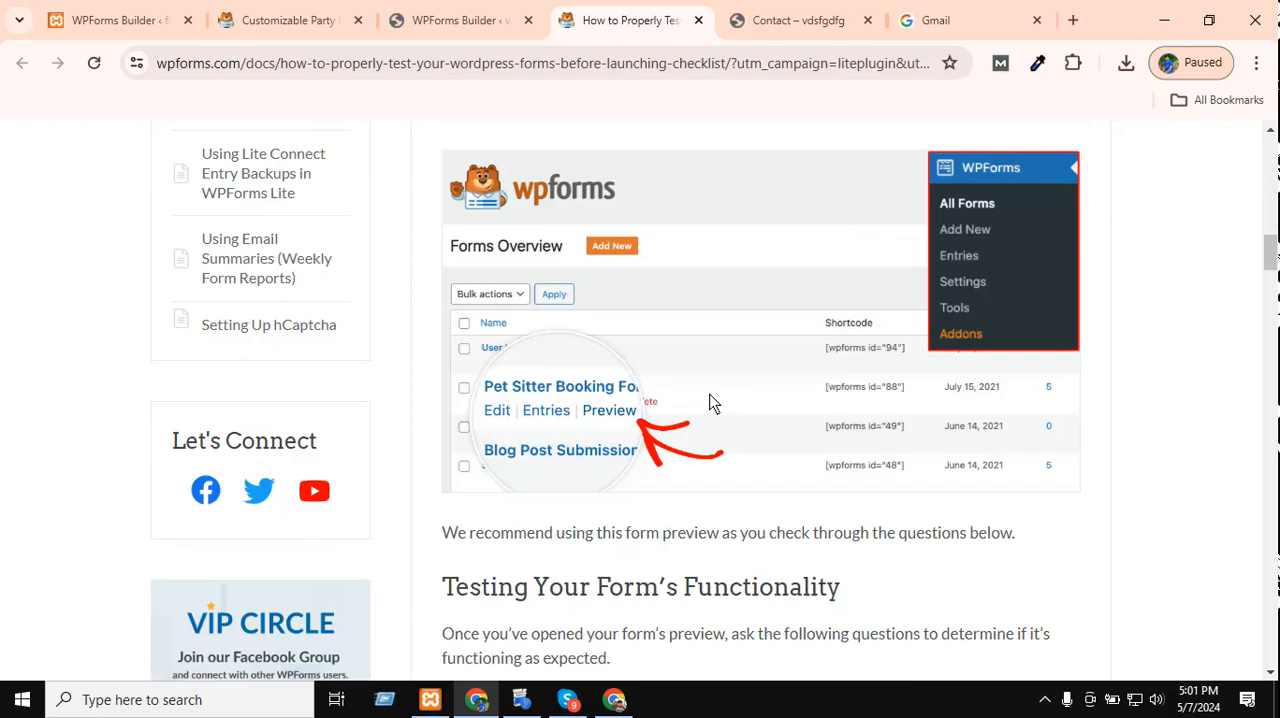
middle_click(632, 8)
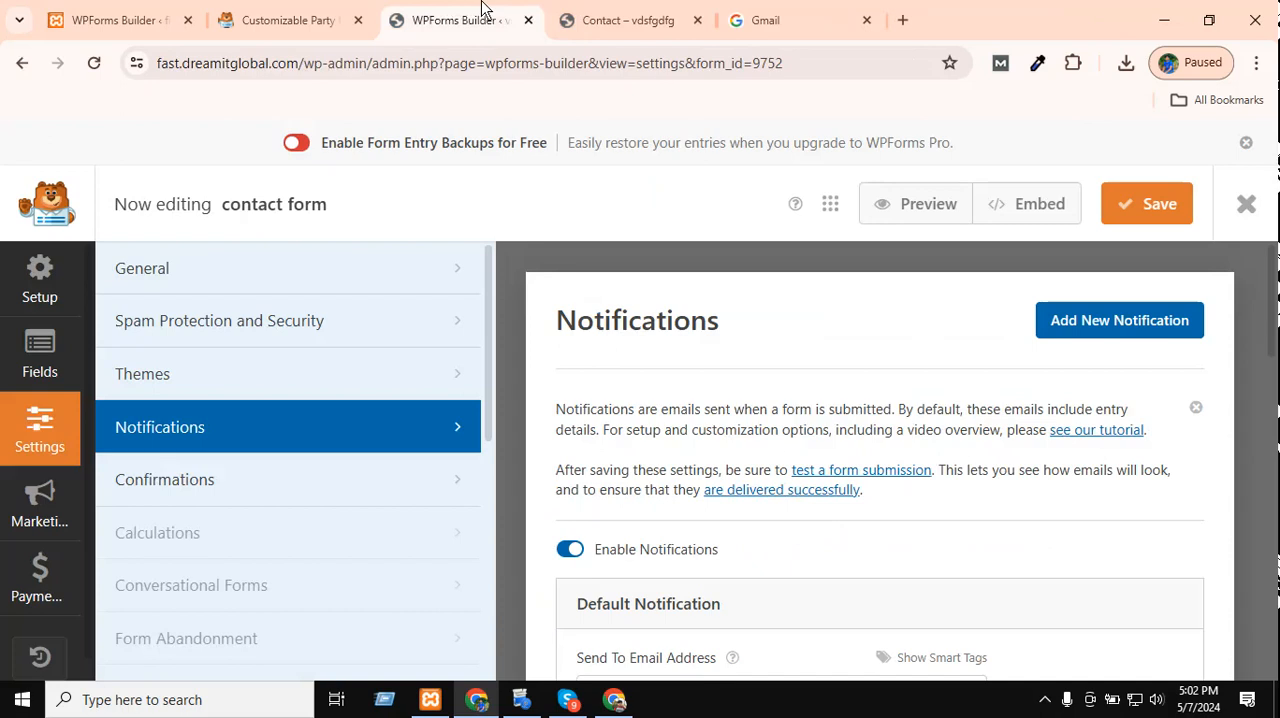
Compare the warning about the default notification's From Email with the site's domain in the page address.
click(337, 10)
click(475, 10)
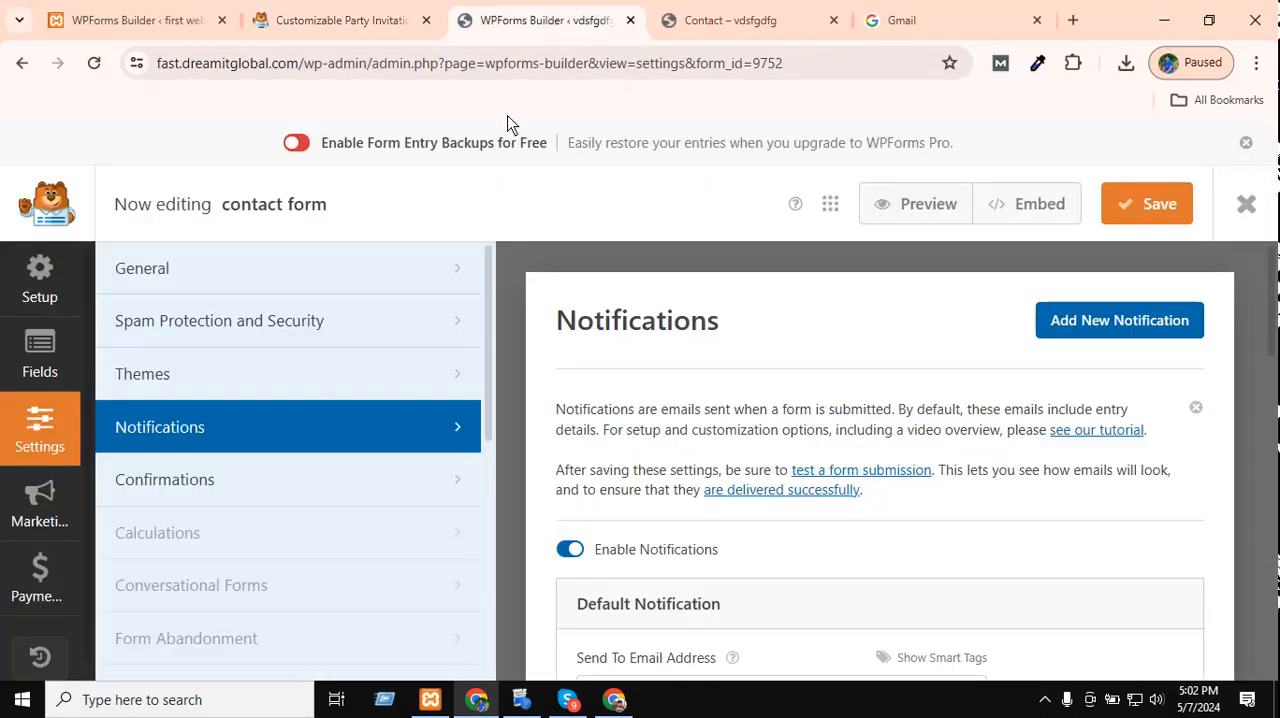
scroll(978, 543, down, 3)
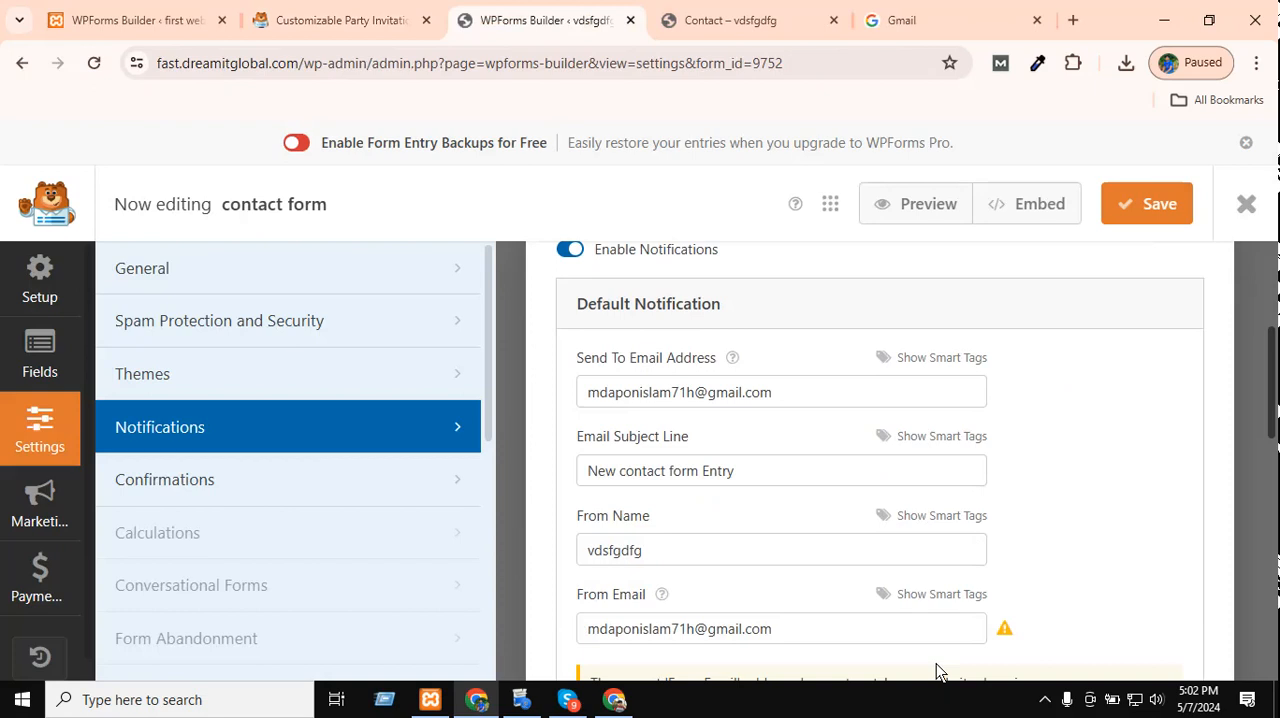
scroll(936, 665, down, 2)
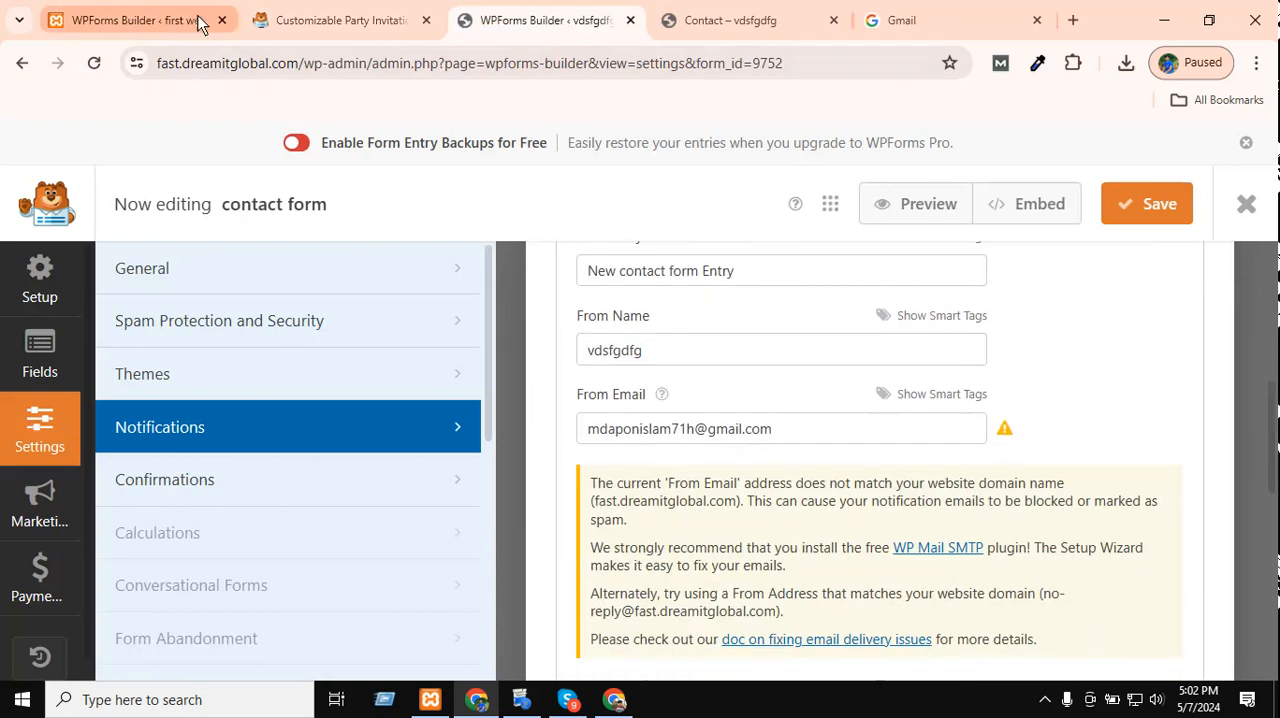
drag(307, 68, 183, 73)
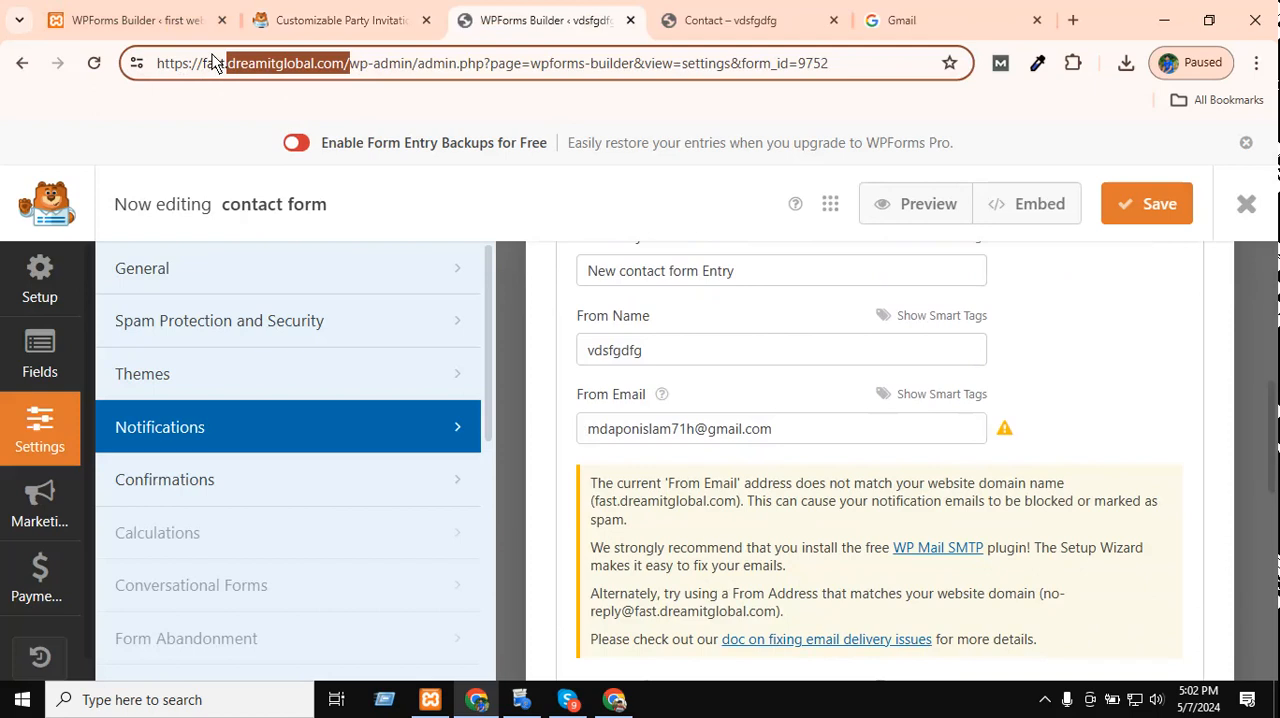
click(213, 62)
double_click(213, 62)
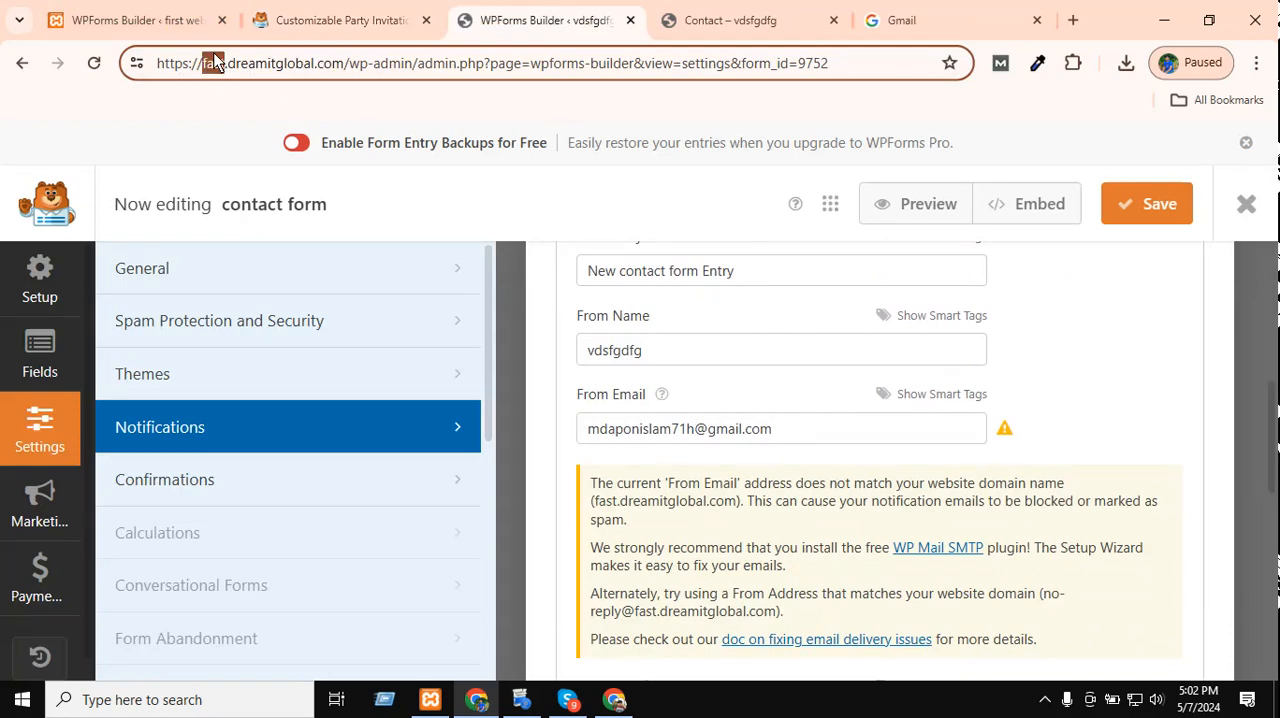
double_click(242, 72)
drag(354, 57, 253, 55)
click(250, 62)
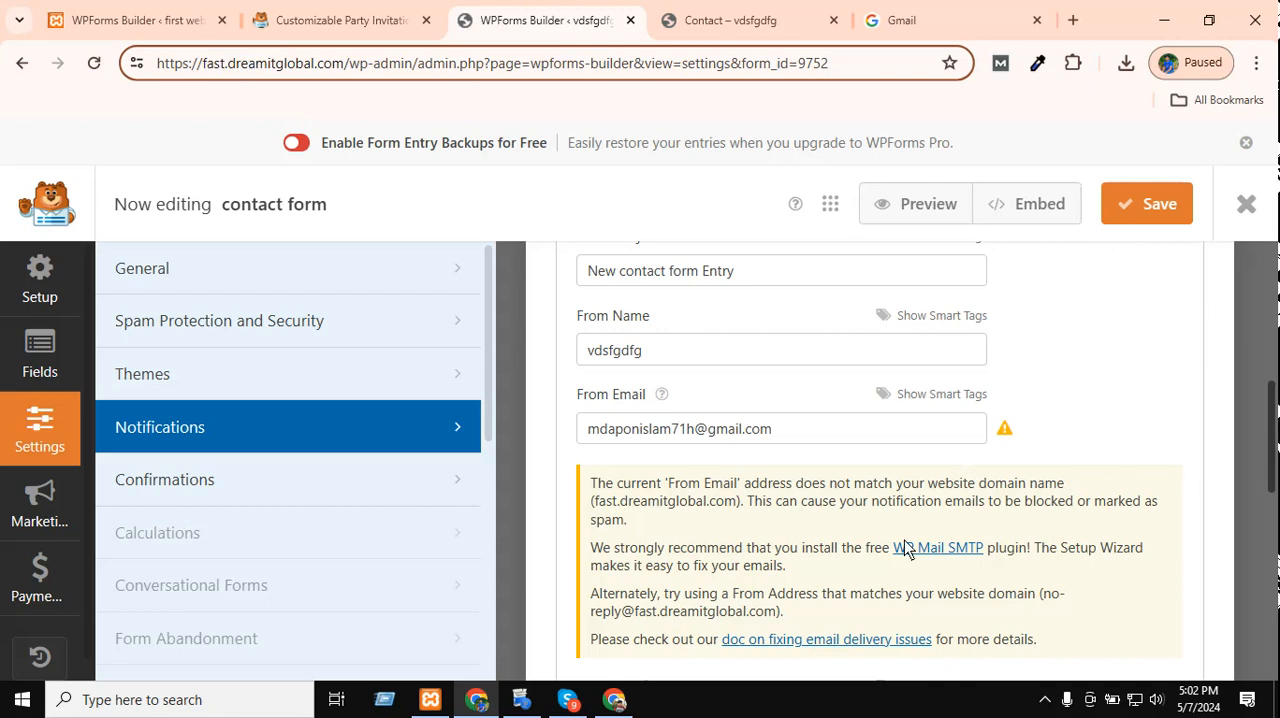
Review the default notification's Send To Email Address and From Email, and save the contact form.
scroll(892, 450, up, 1)
scroll(891, 449, up, 4)
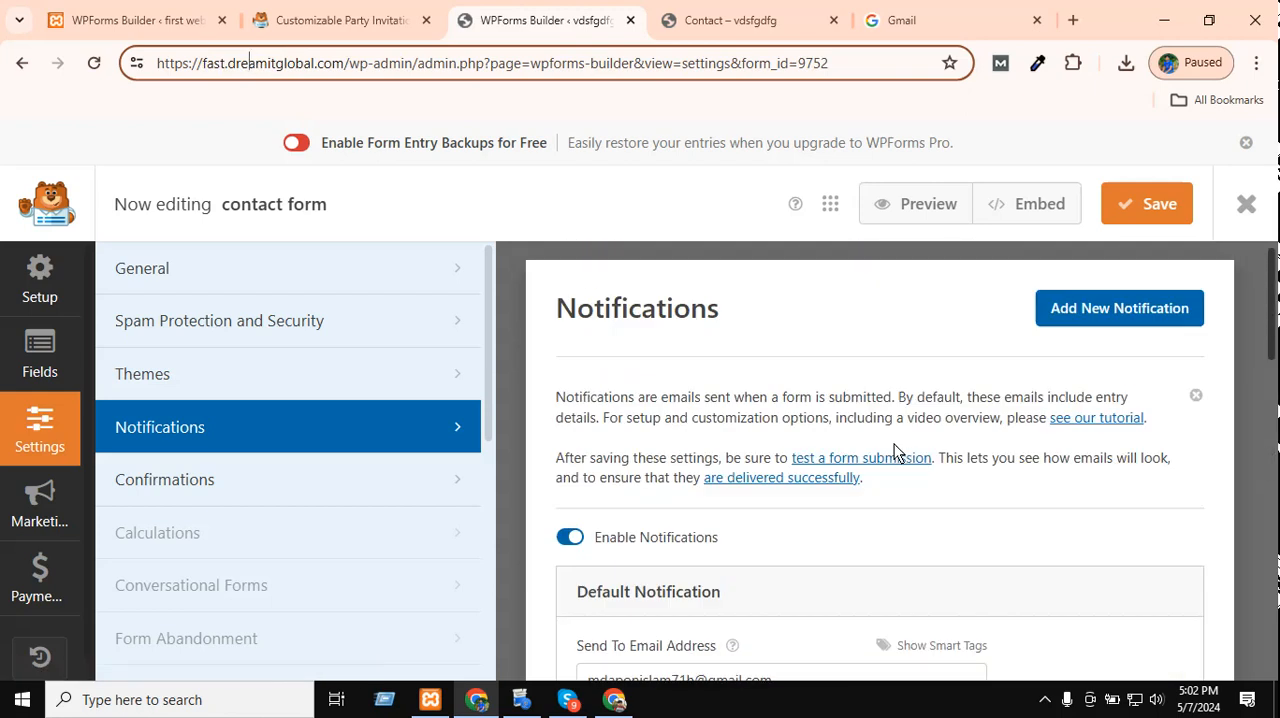
scroll(1017, 417, down, 3)
scroll(1120, 440, up, 1)
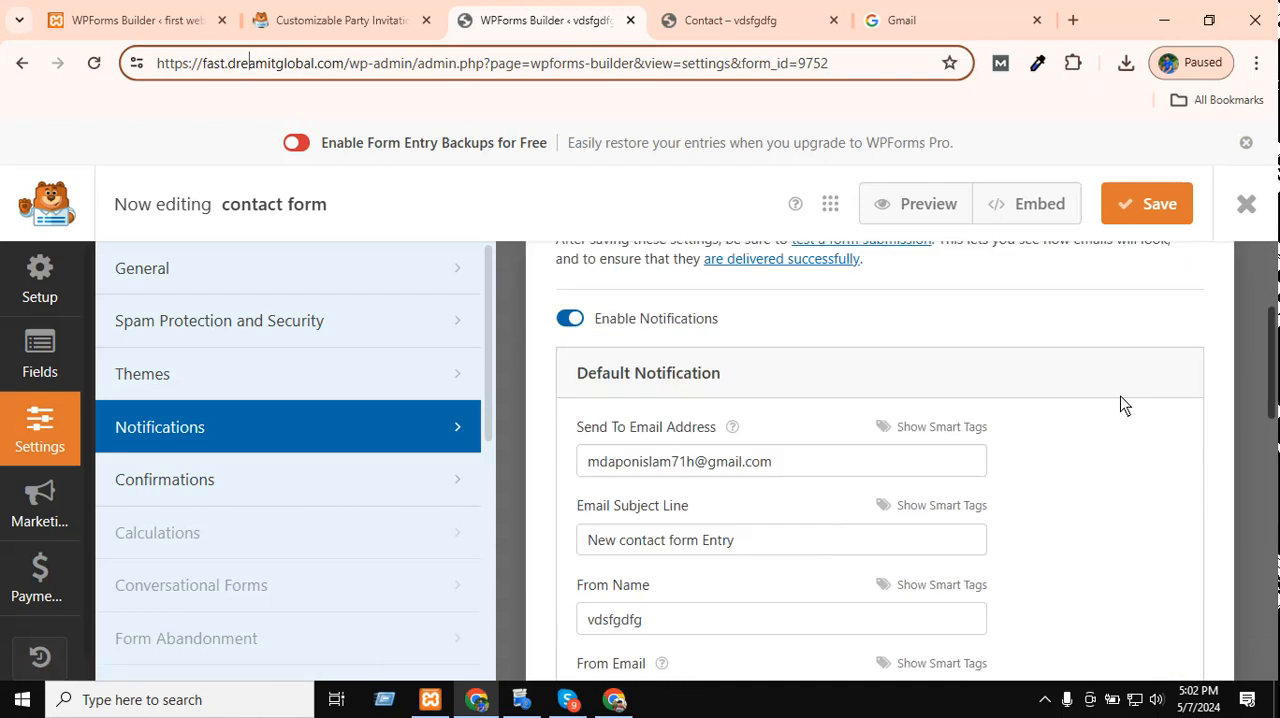
drag(791, 501, 500, 484)
scroll(889, 456, down, 3)
scroll(889, 462, down, 1)
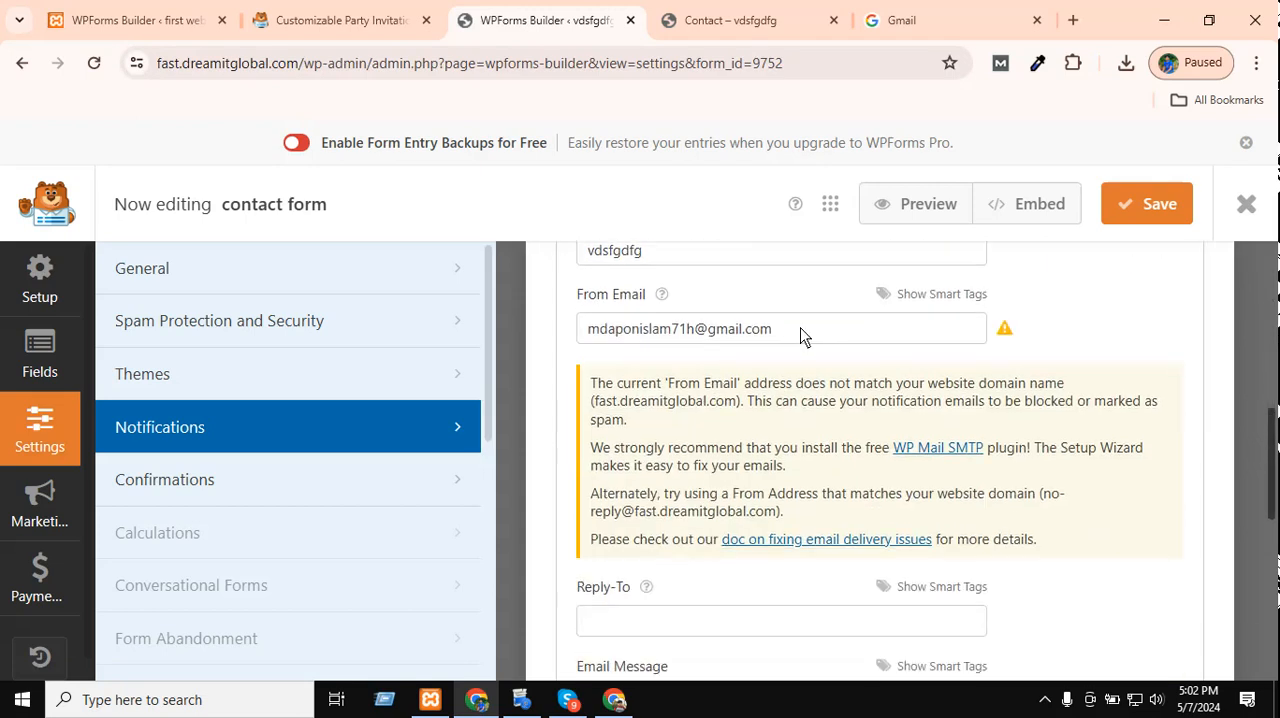
drag(800, 336, 525, 333)
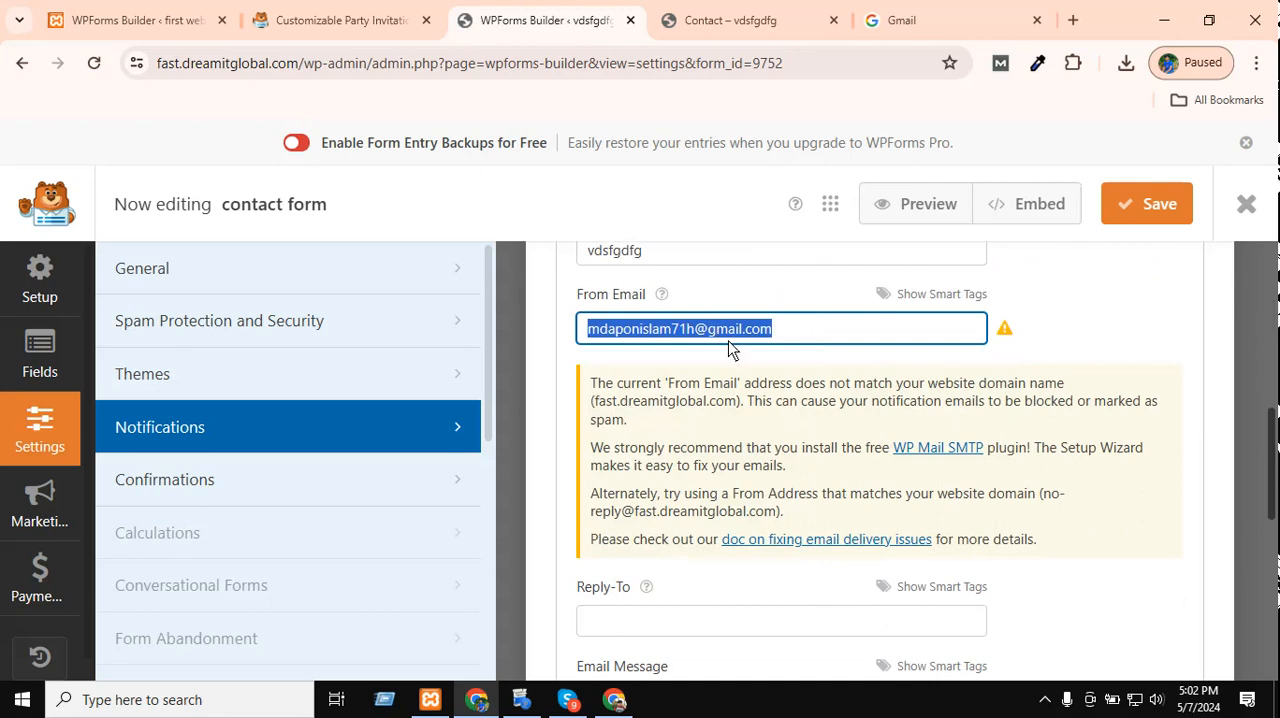
scroll(1003, 362, down, 2)
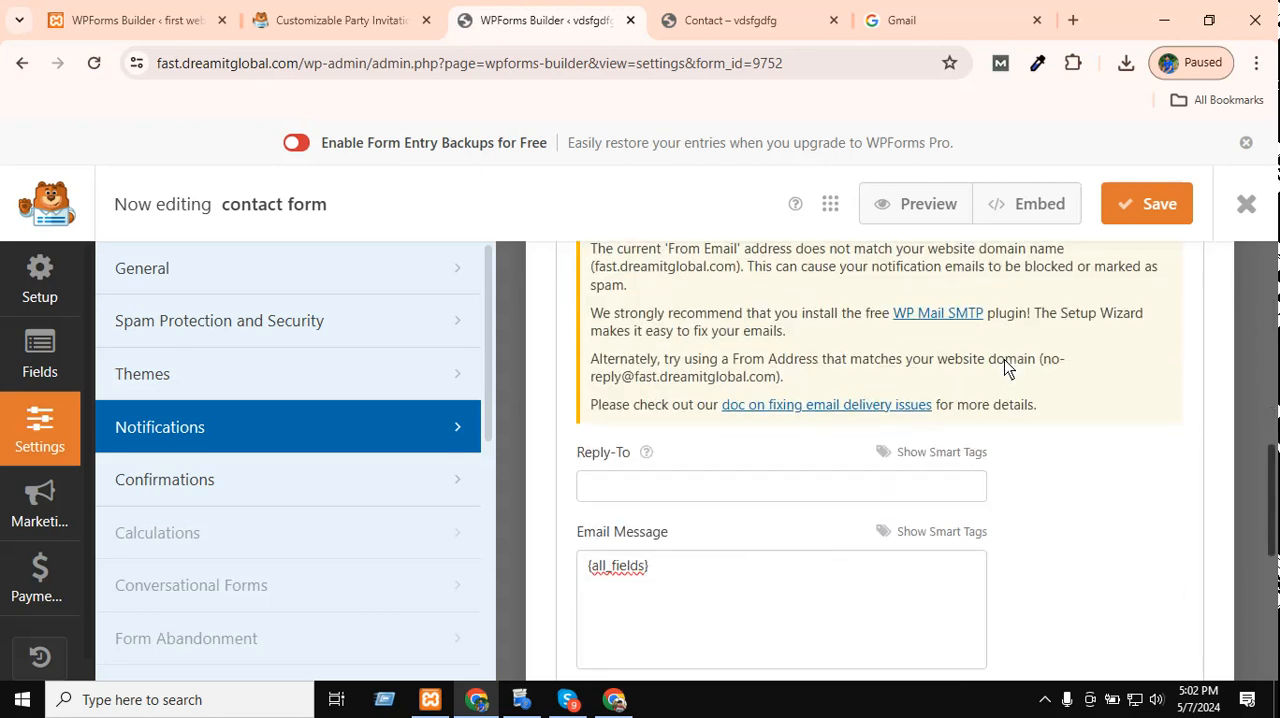
scroll(1003, 362, up, 2)
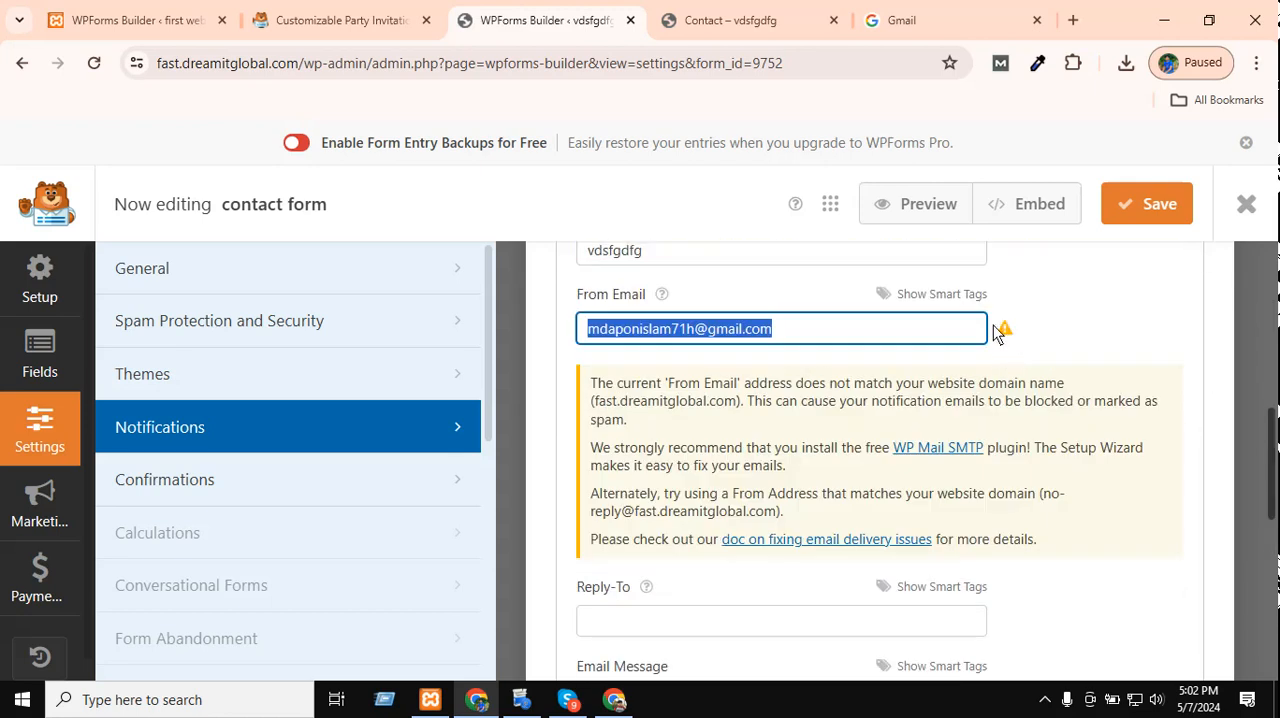
click(858, 330)
scroll(1047, 359, down, 2)
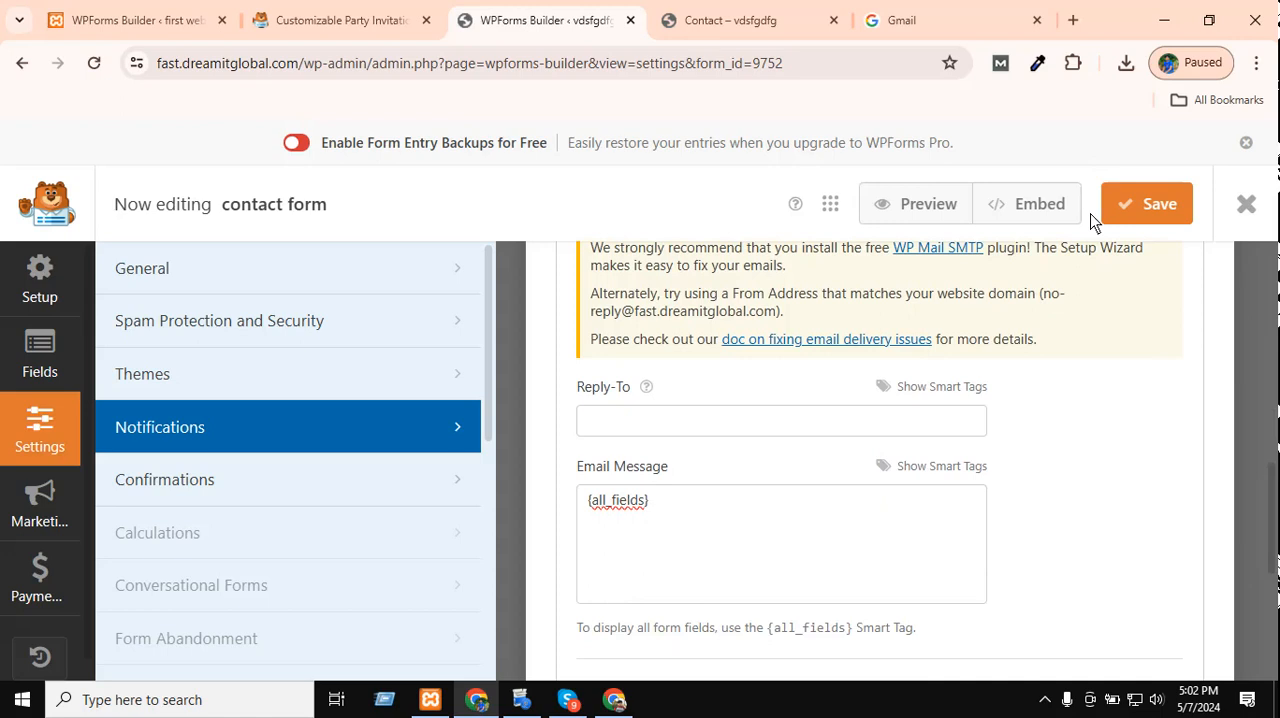
click(1144, 209)
Look over the embedded form on the Contact page down to its Send button.
click(740, 20)
scroll(472, 600, down, 5)
scroll(472, 663, down, 4)
scroll(746, 624, up, 4)
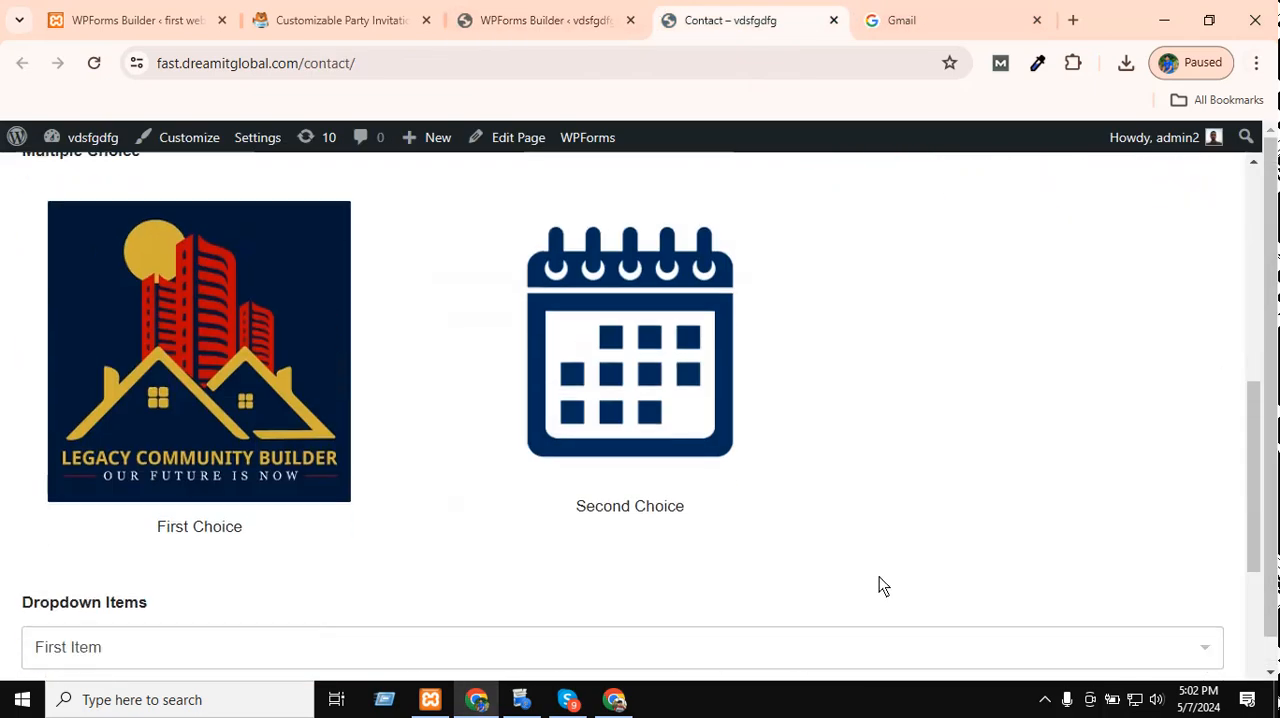
scroll(877, 586, down, 4)
click(1042, 700)
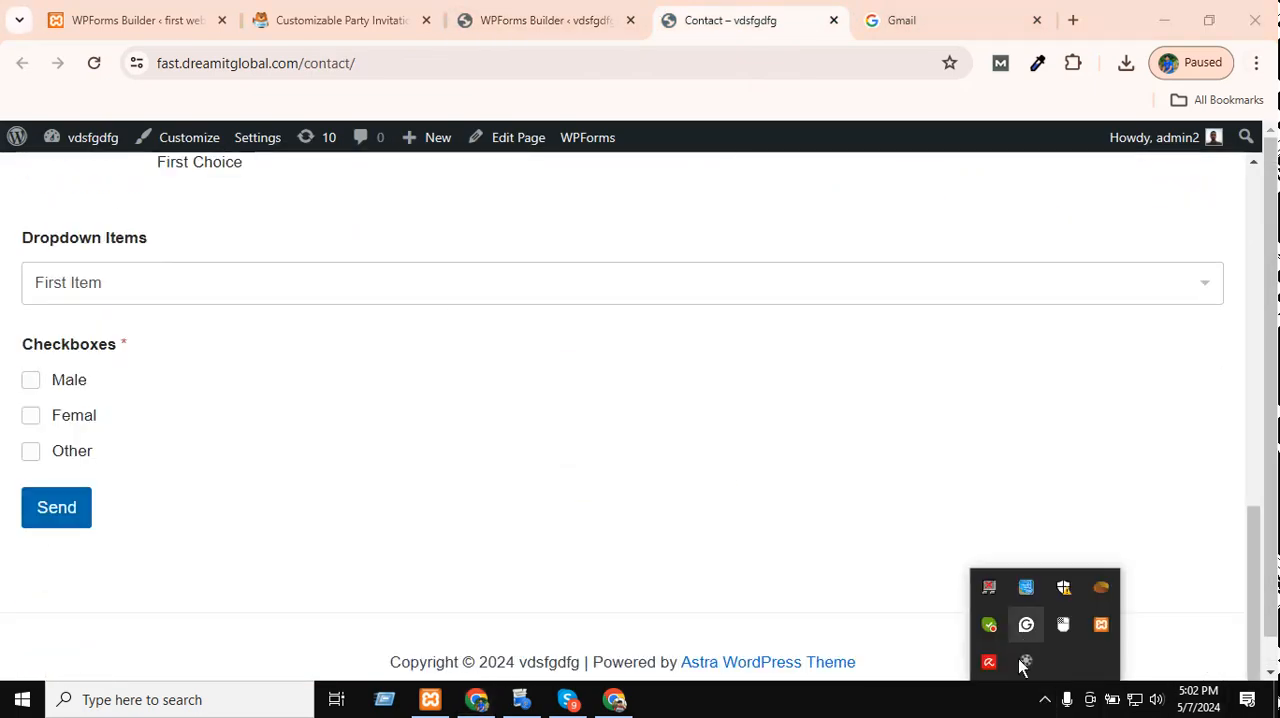
click(1025, 661)
drag(1038, 415, 981, 389)
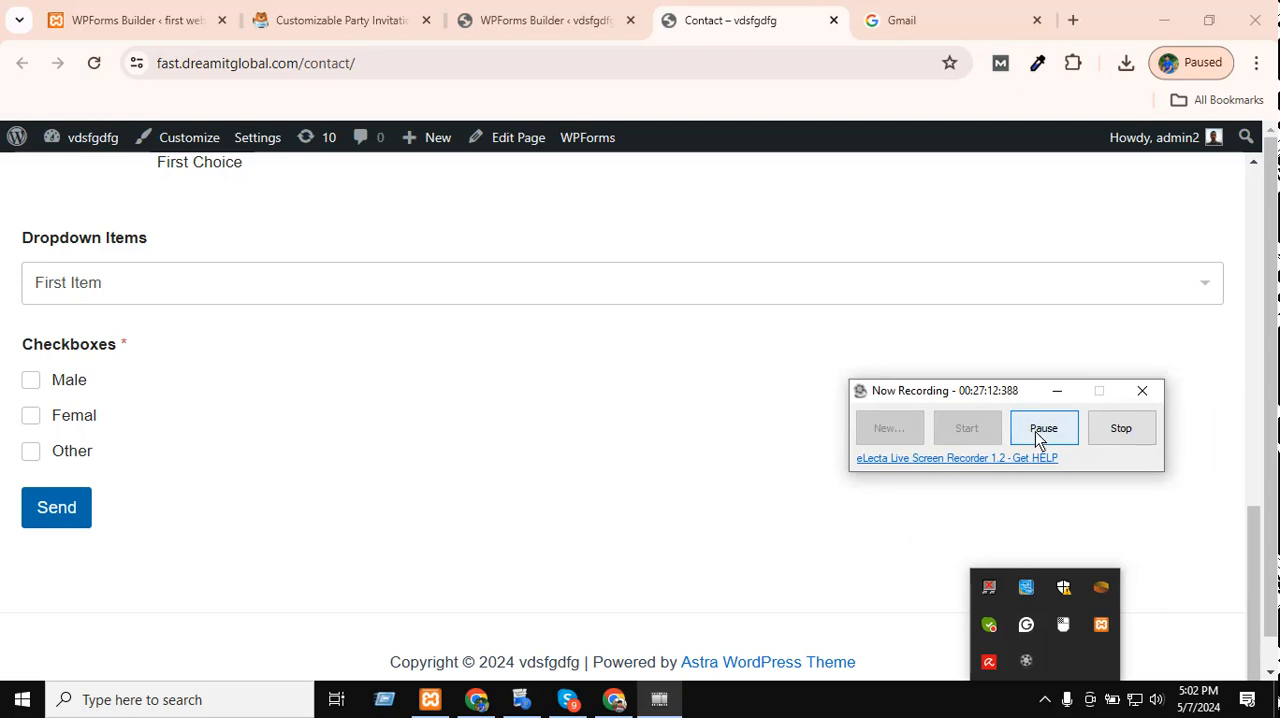
click(1046, 437)
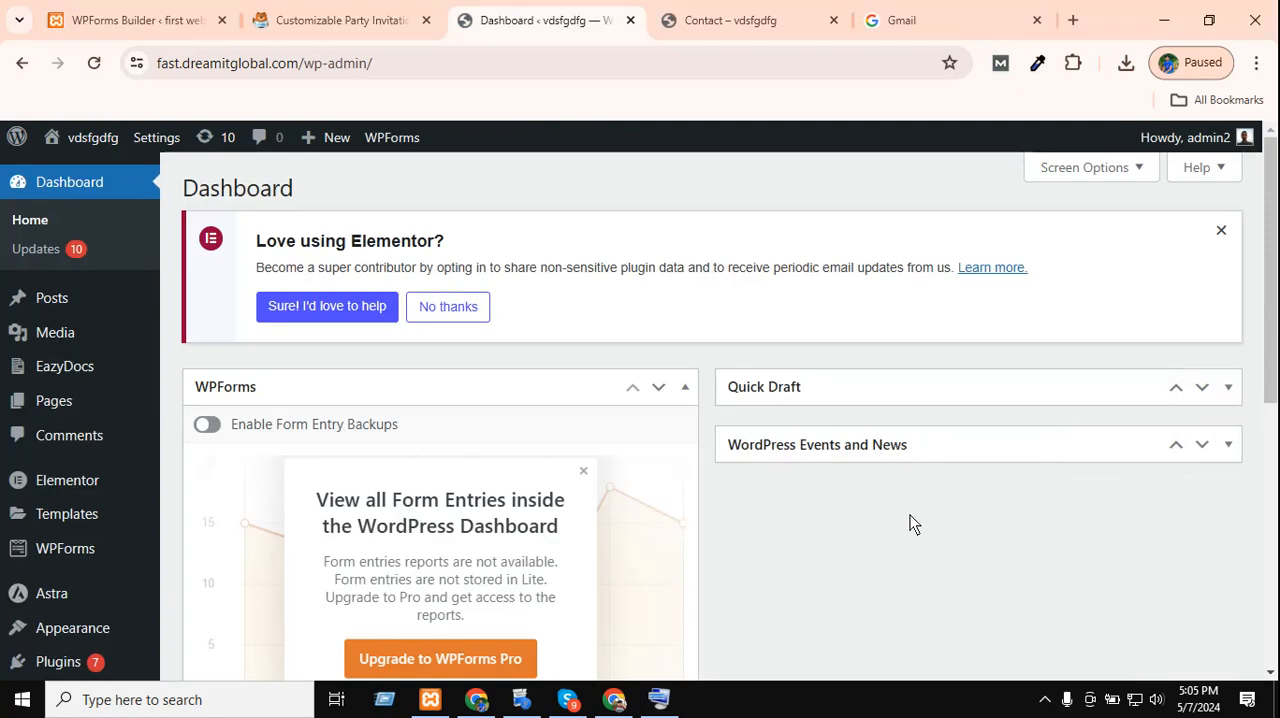
Open the theme Customizer from the WordPress dashboard and go to its Additional CSS editor.
scroll(74, 545, down, 4)
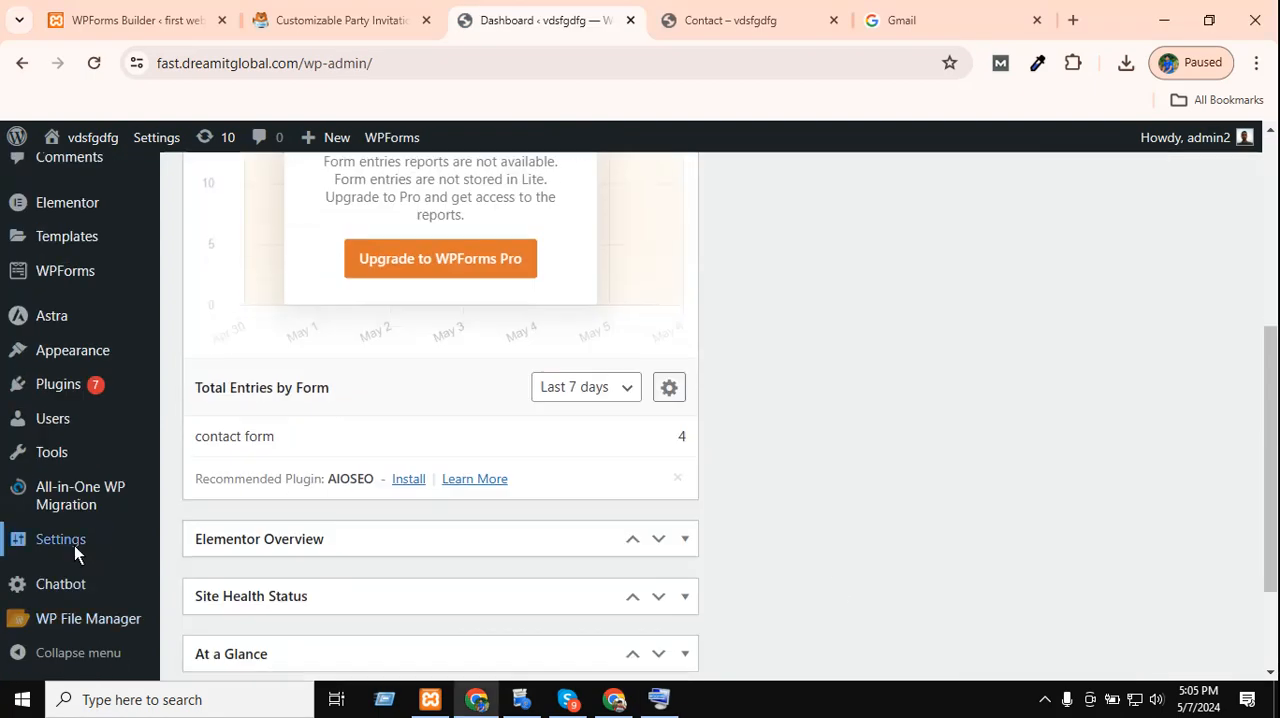
scroll(80, 516, up, 4)
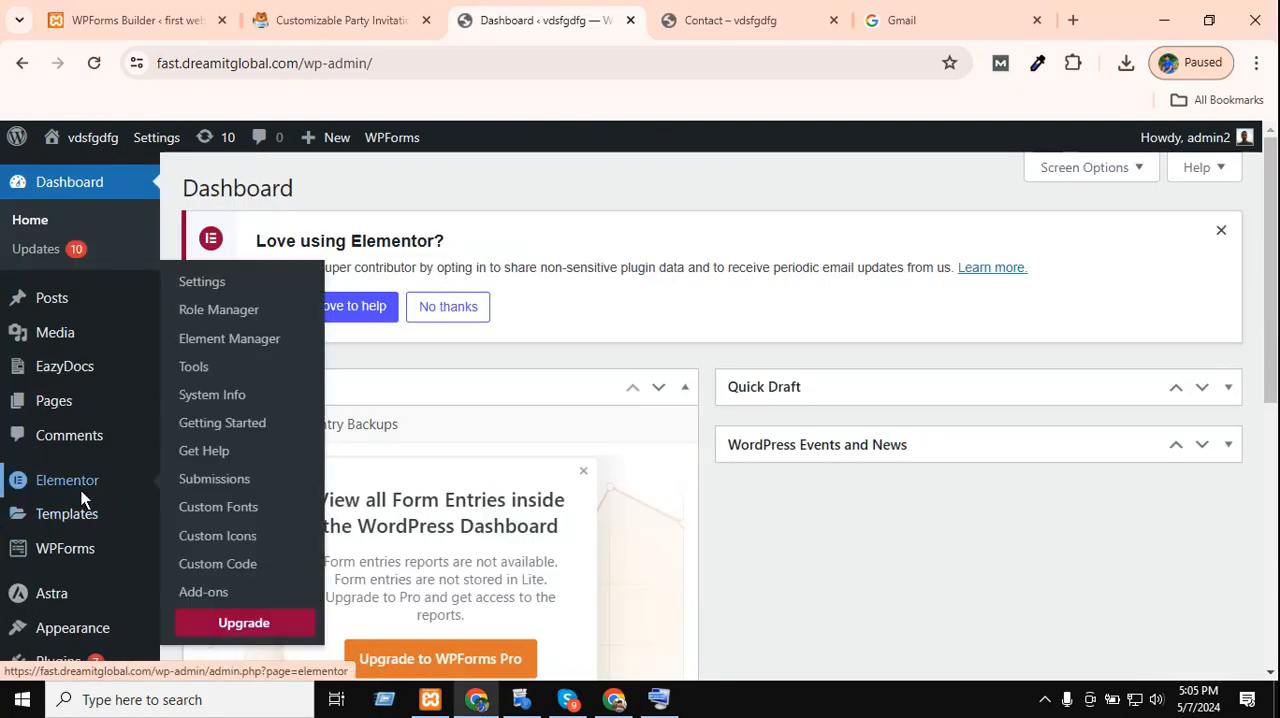
scroll(67, 440, down, 2)
mouse_move(65, 431)
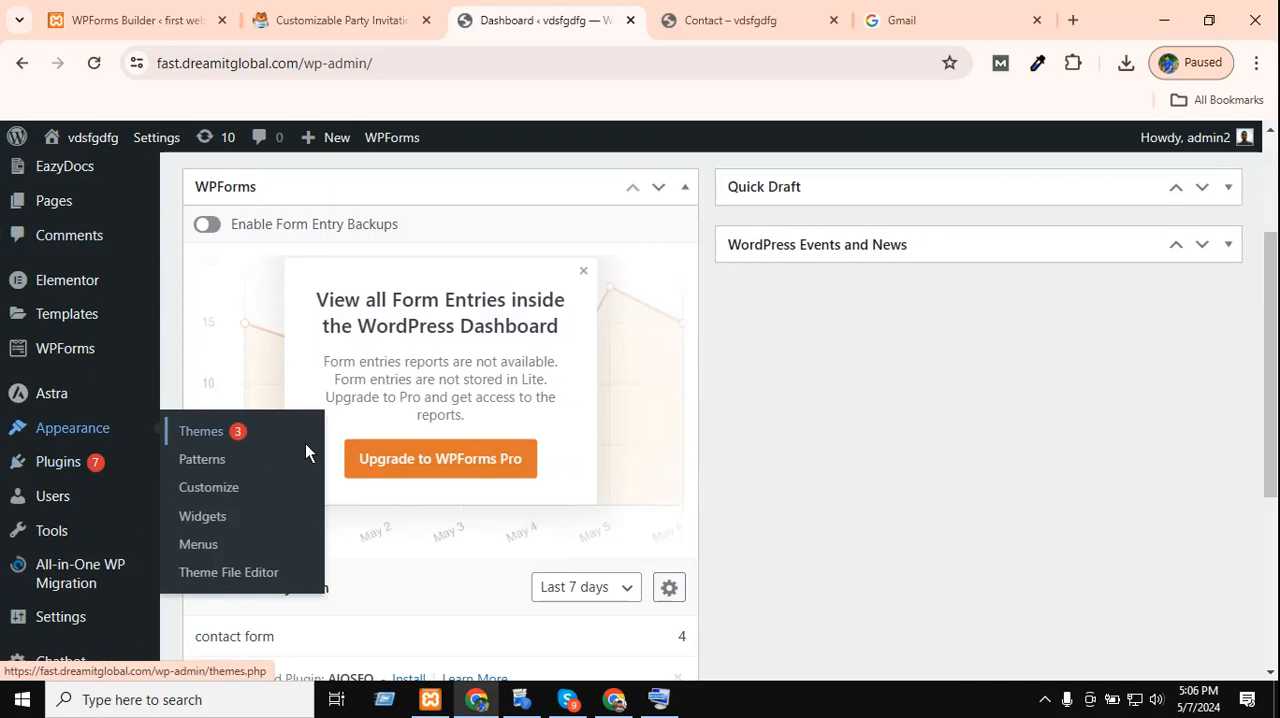
click(219, 480)
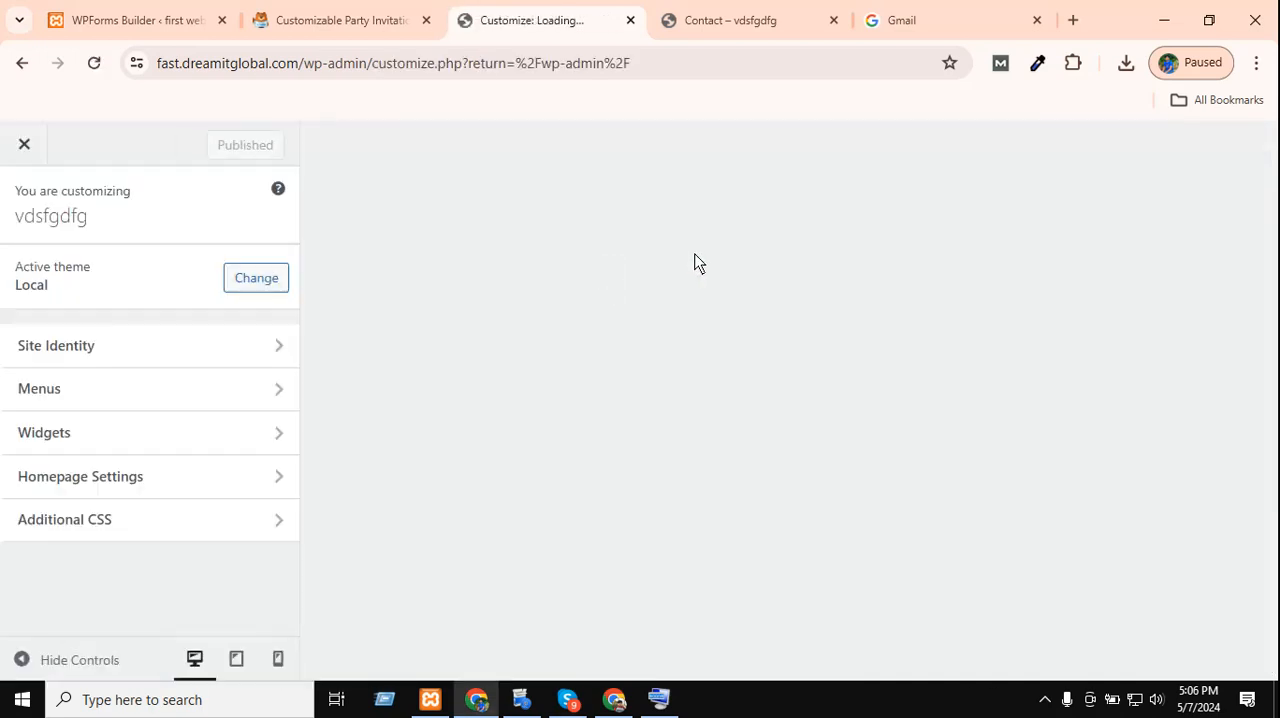
scroll(120, 520, down, 3)
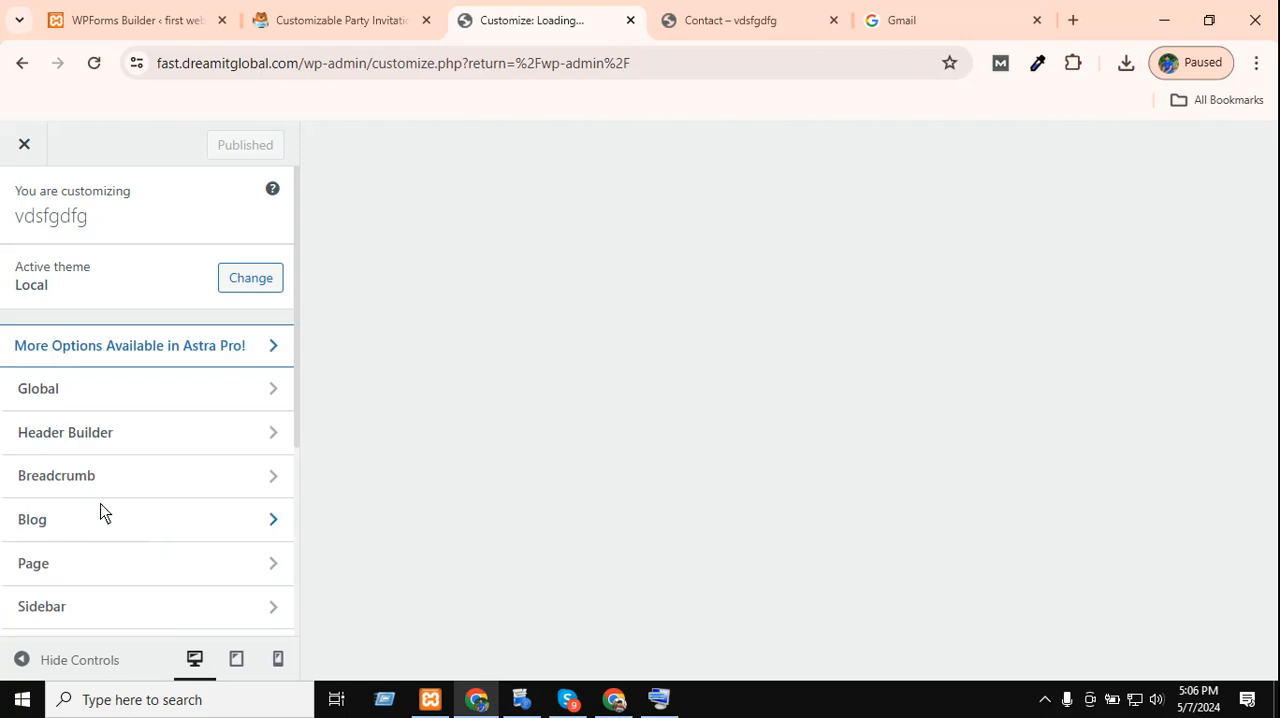
scroll(86, 513, down, 5)
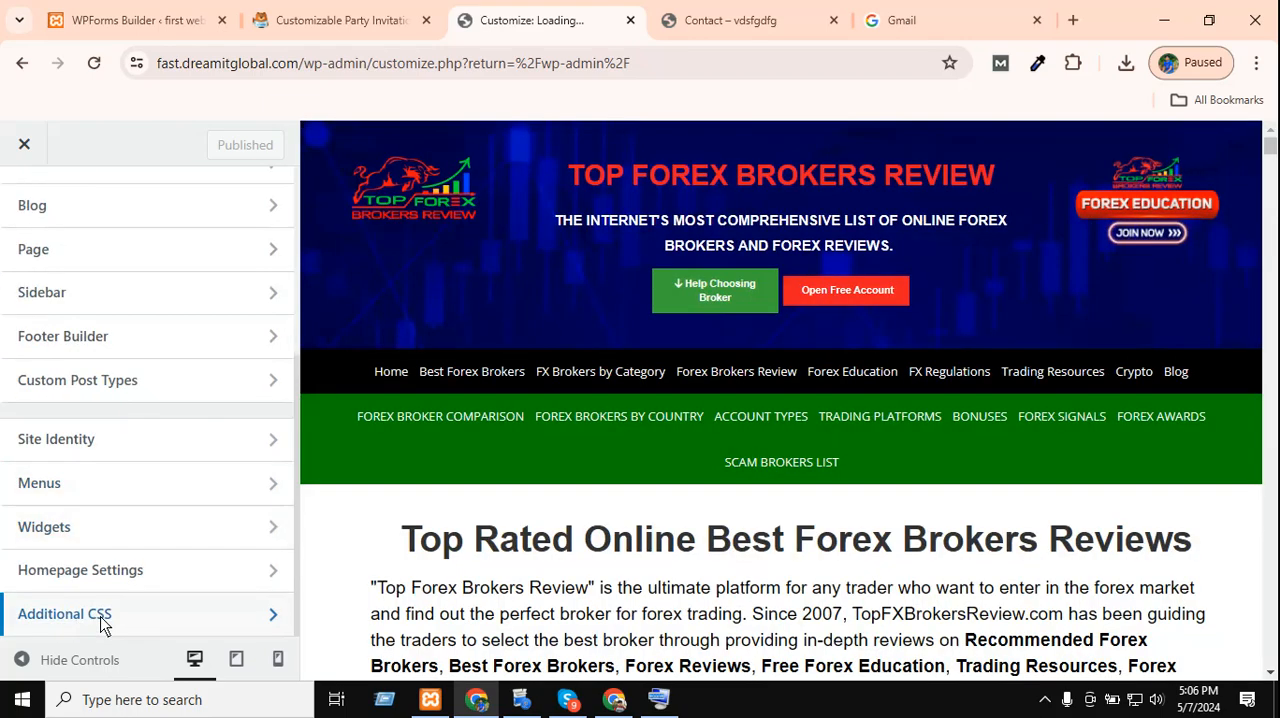
click(106, 616)
Paste a CSS rule giving button#wpforms-submit-9752 display: block and width: 100%, and publish it.
scroll(186, 340, down, 4)
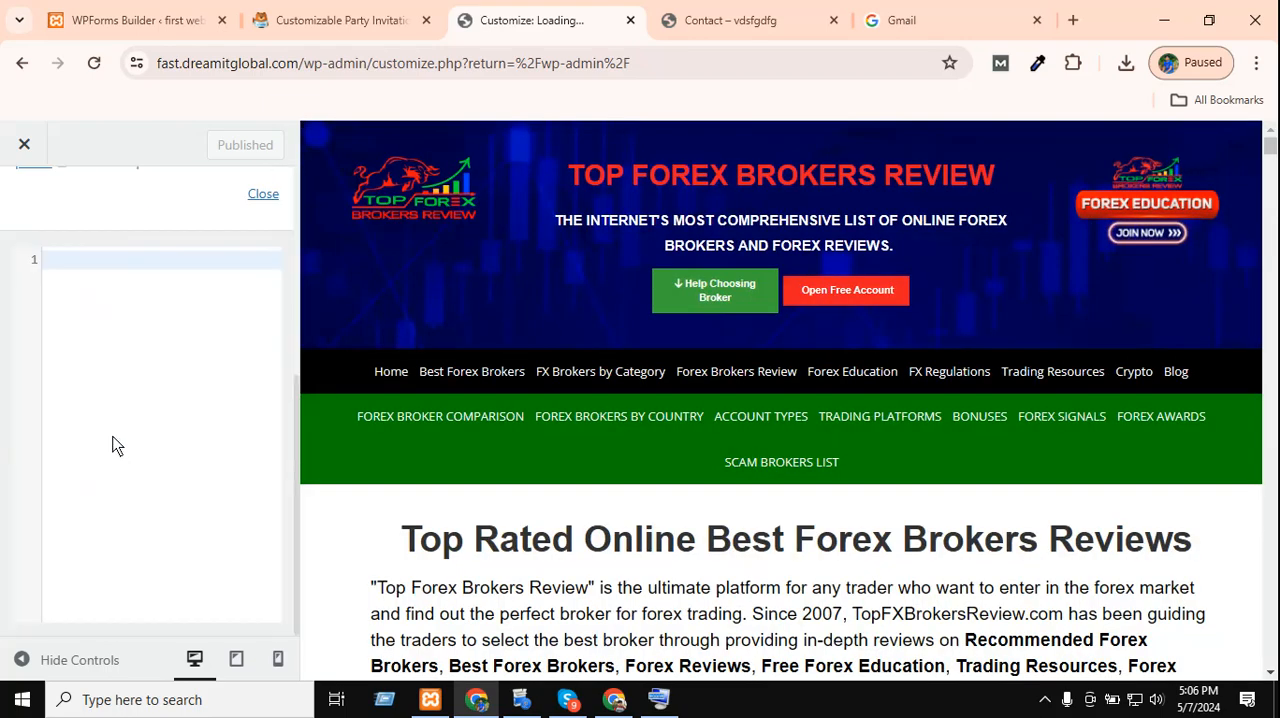
right_click(91, 262)
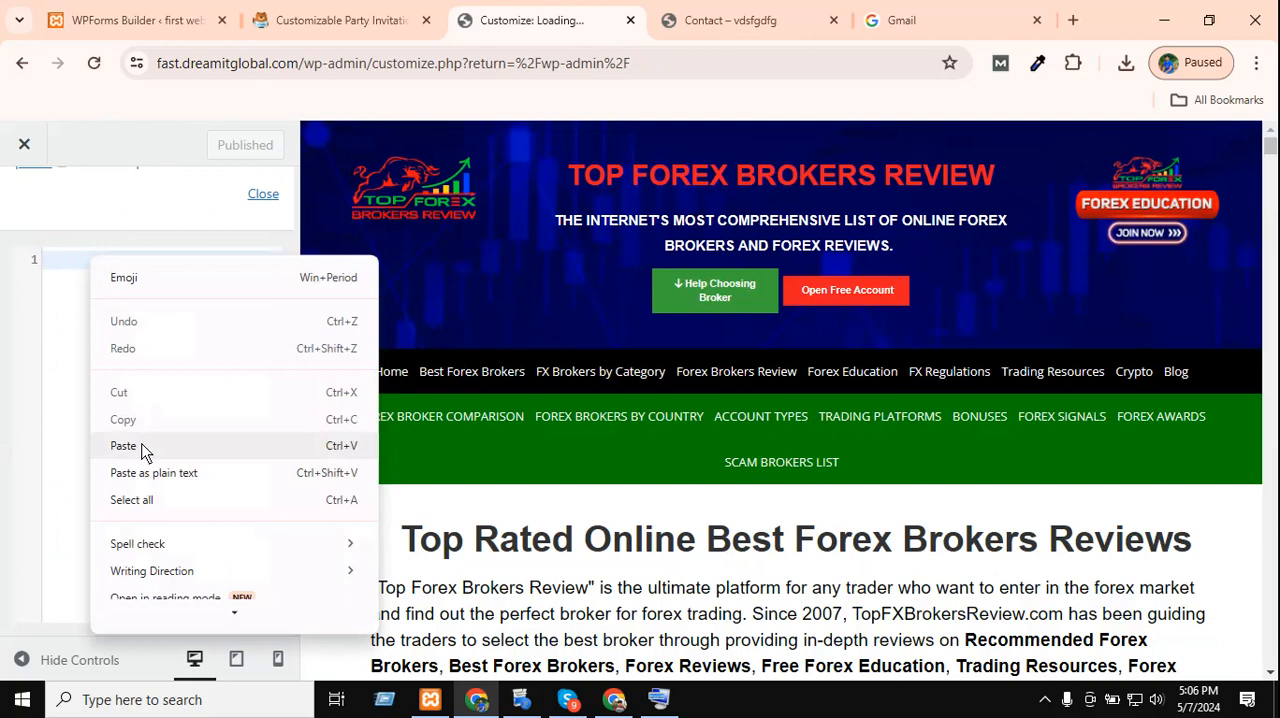
click(143, 447)
click(235, 150)
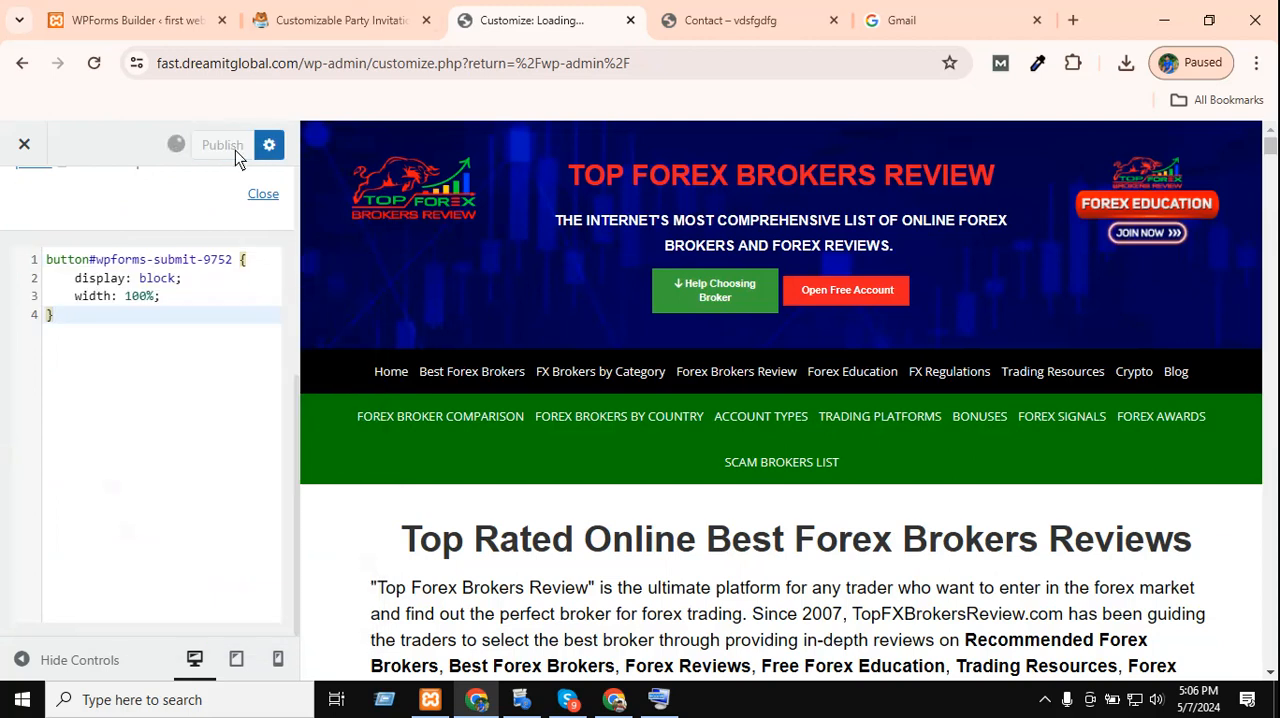
Reload the Contact page, close the developer tools and check the width of the form's Send button.
click(733, 12)
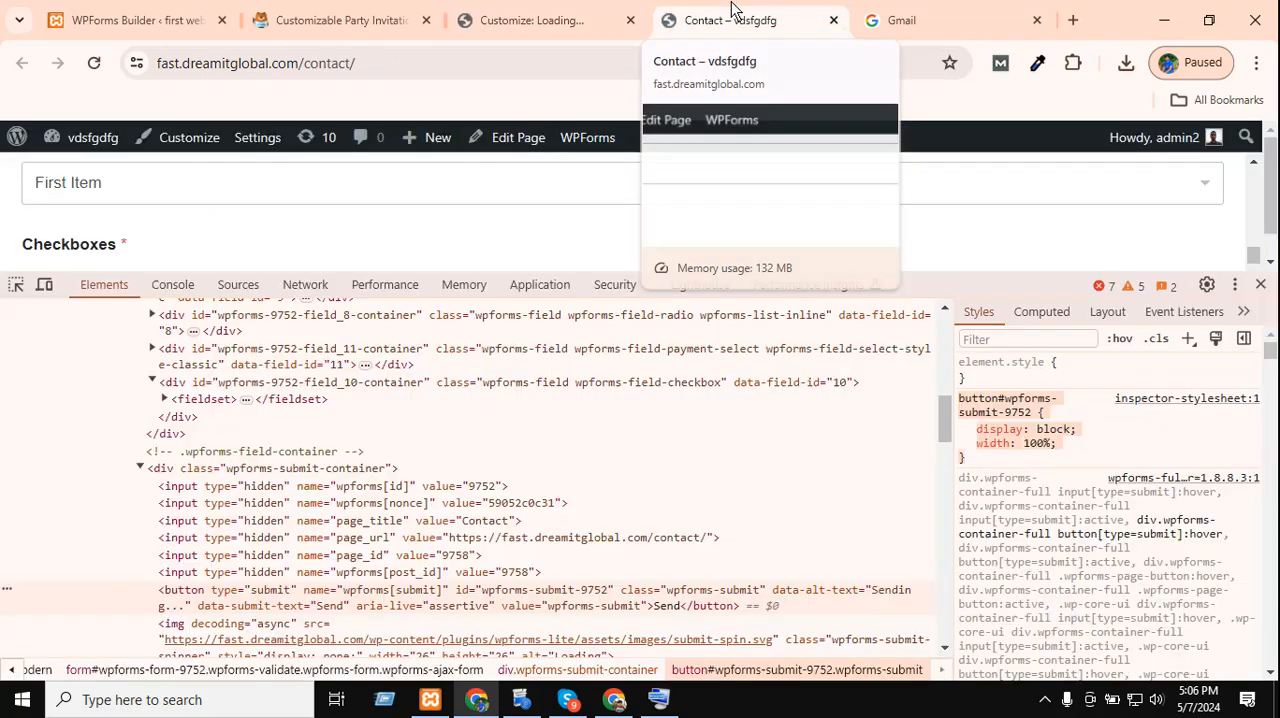
click(90, 62)
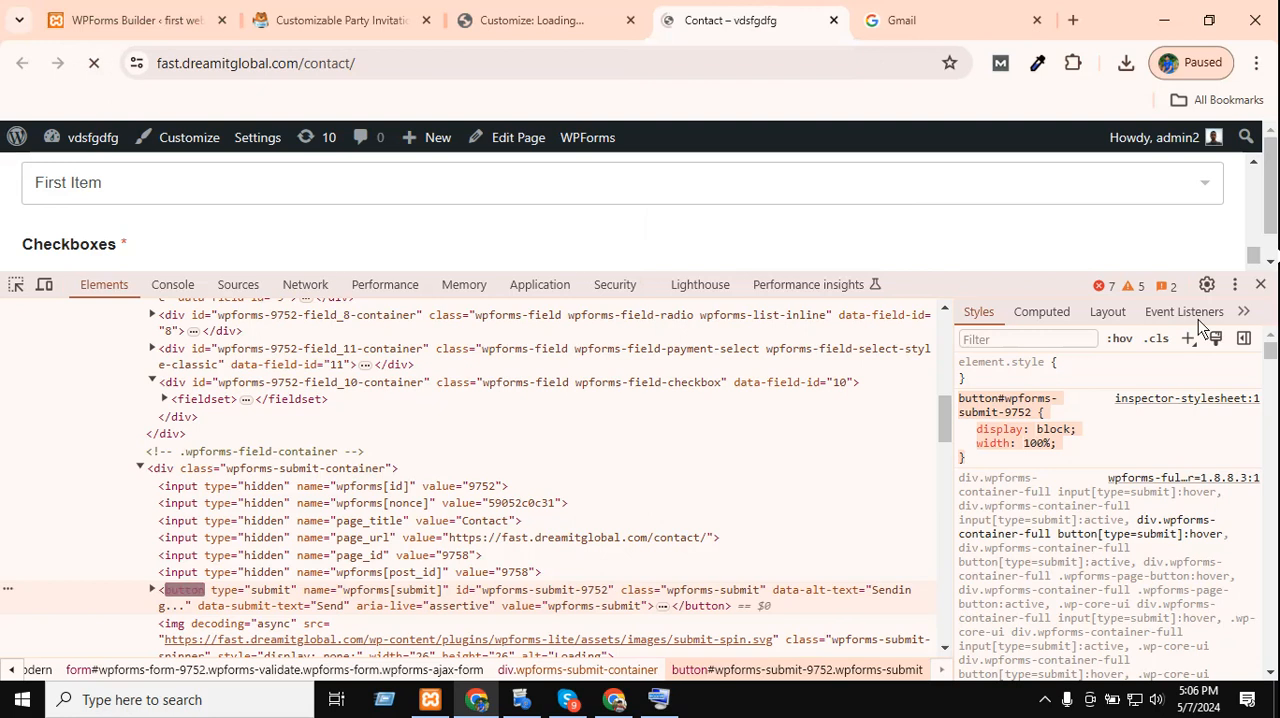
click(1260, 285)
scroll(449, 515, down, 9)
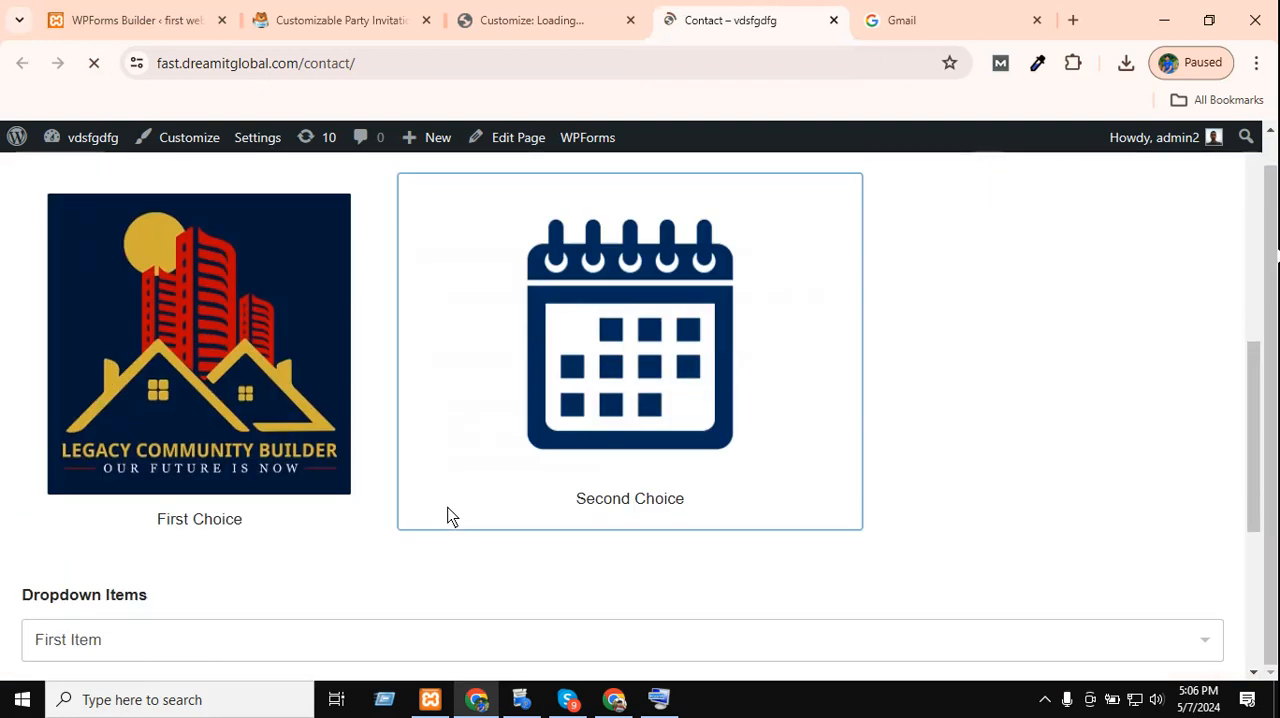
scroll(578, 368, up, 9)
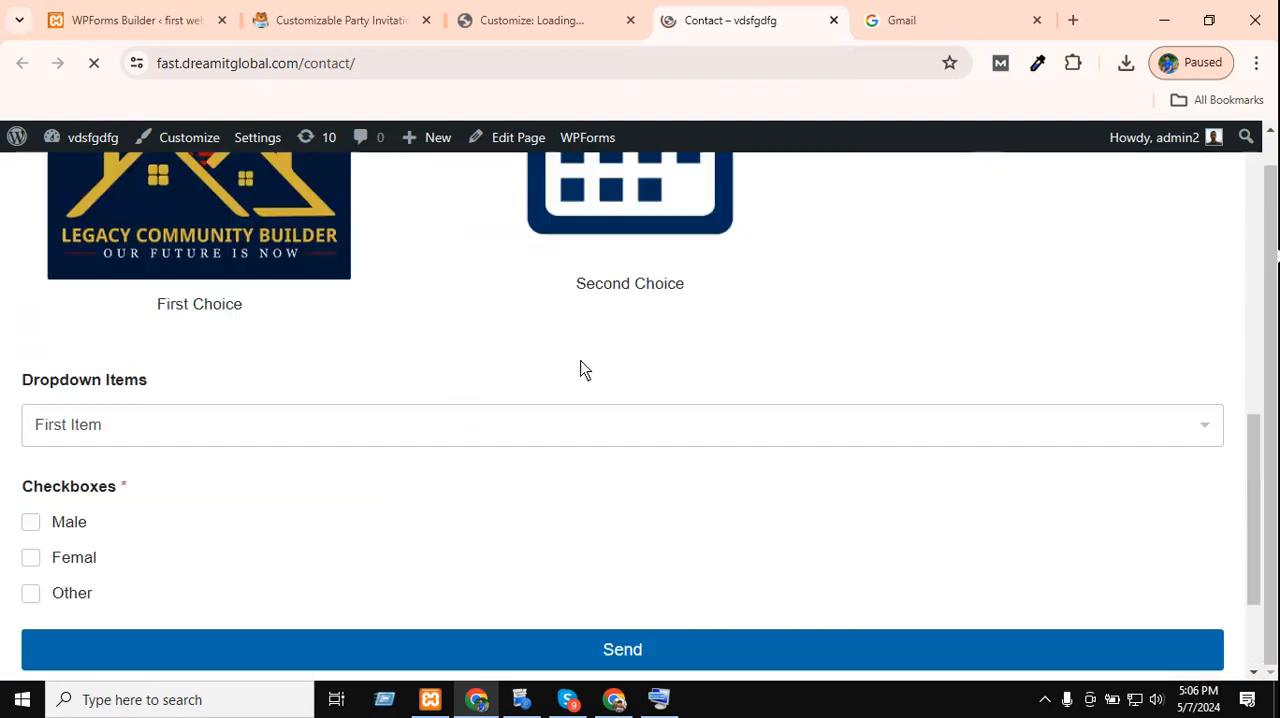
scroll(565, 390, up, 1)
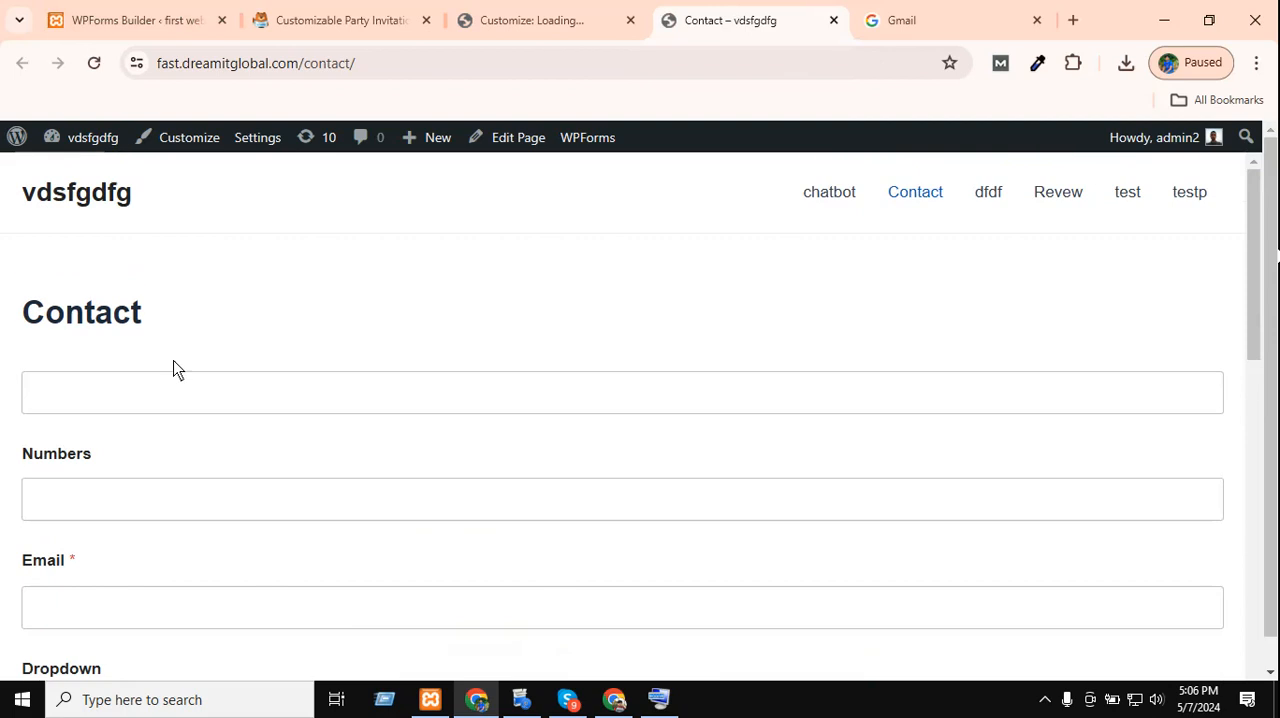
Look over the reloaded Contact page from its heading down to the Send button.
drag(273, 322, 6, 314)
click(599, 297)
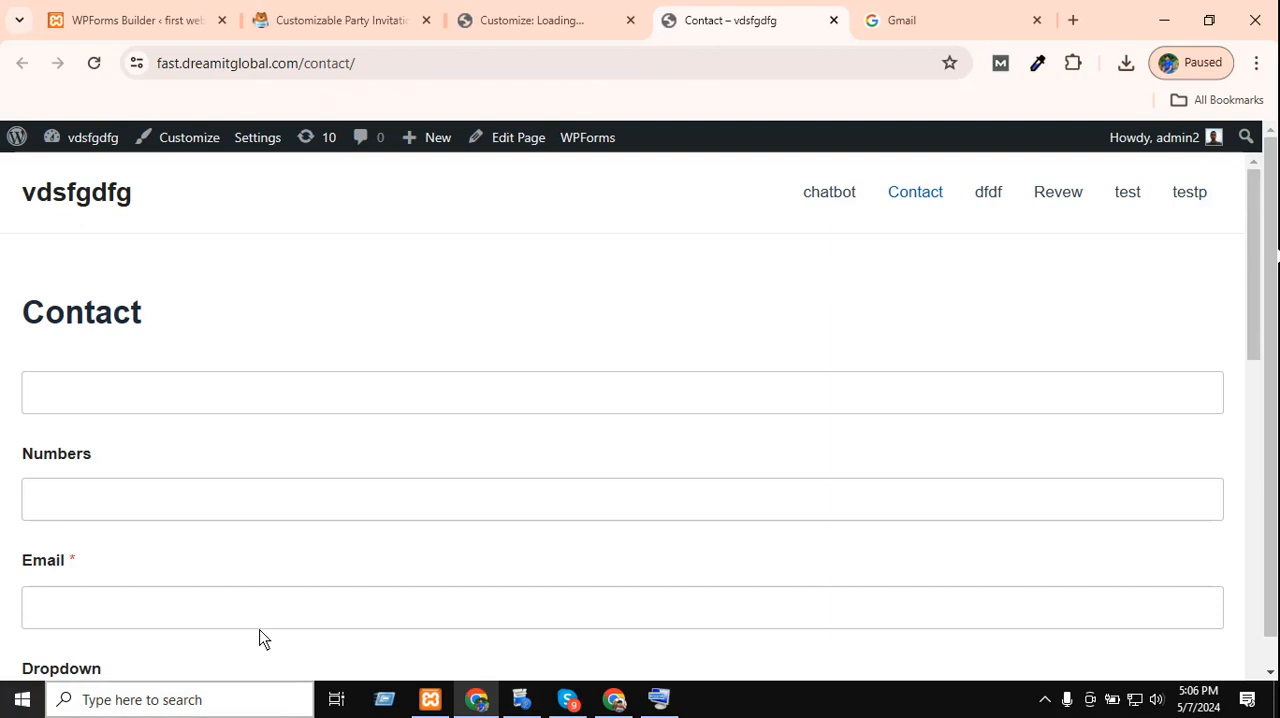
scroll(320, 525, down, 3)
scroll(330, 522, down, 3)
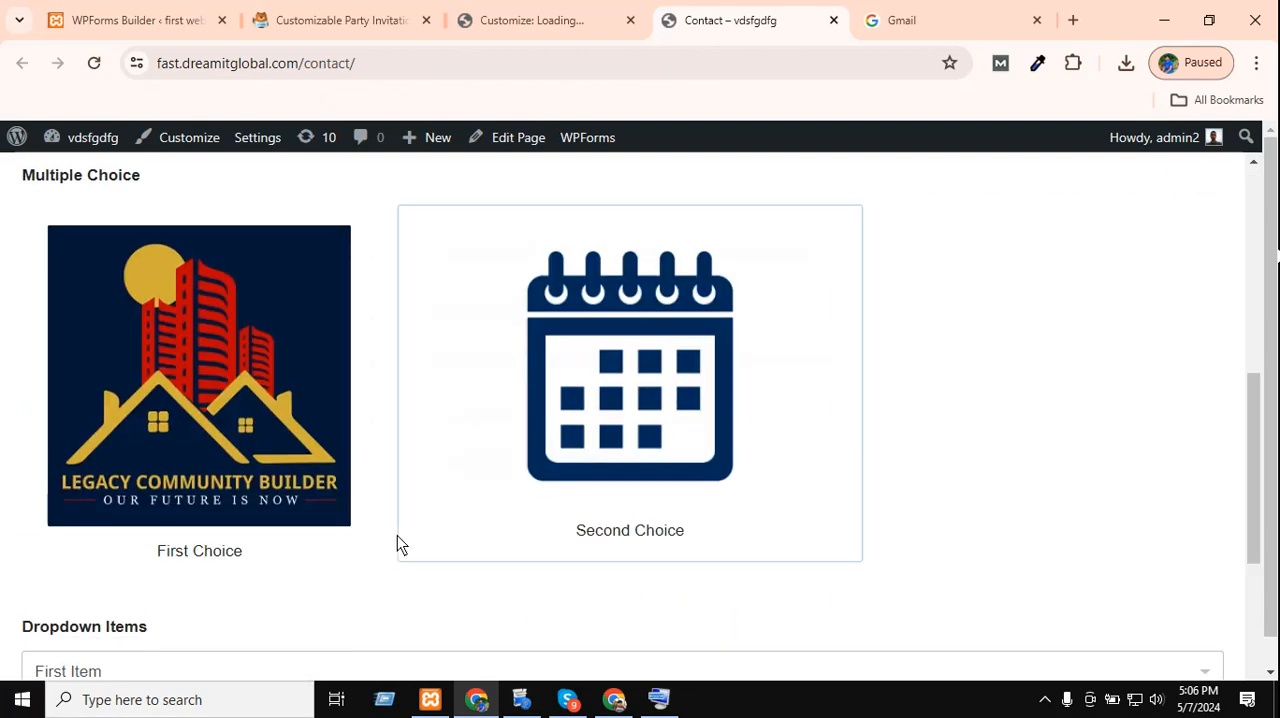
scroll(400, 543, up, 3)
scroll(374, 549, down, 6)
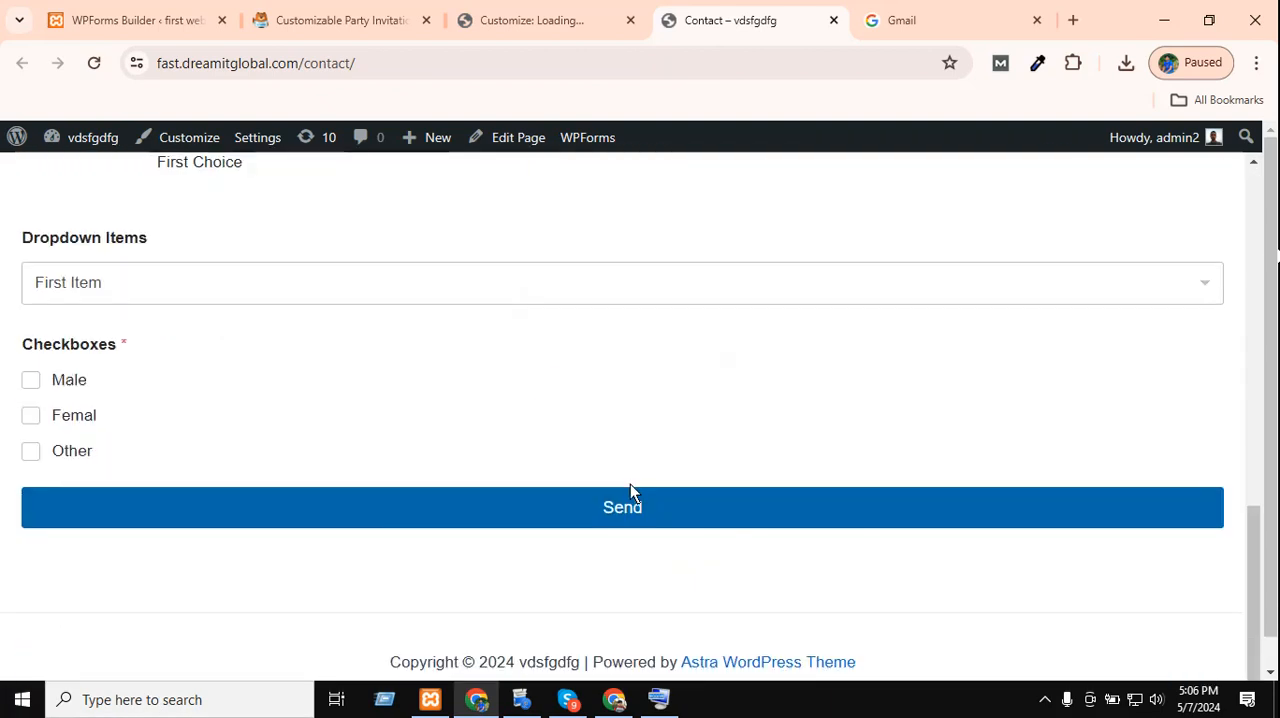
click(1043, 704)
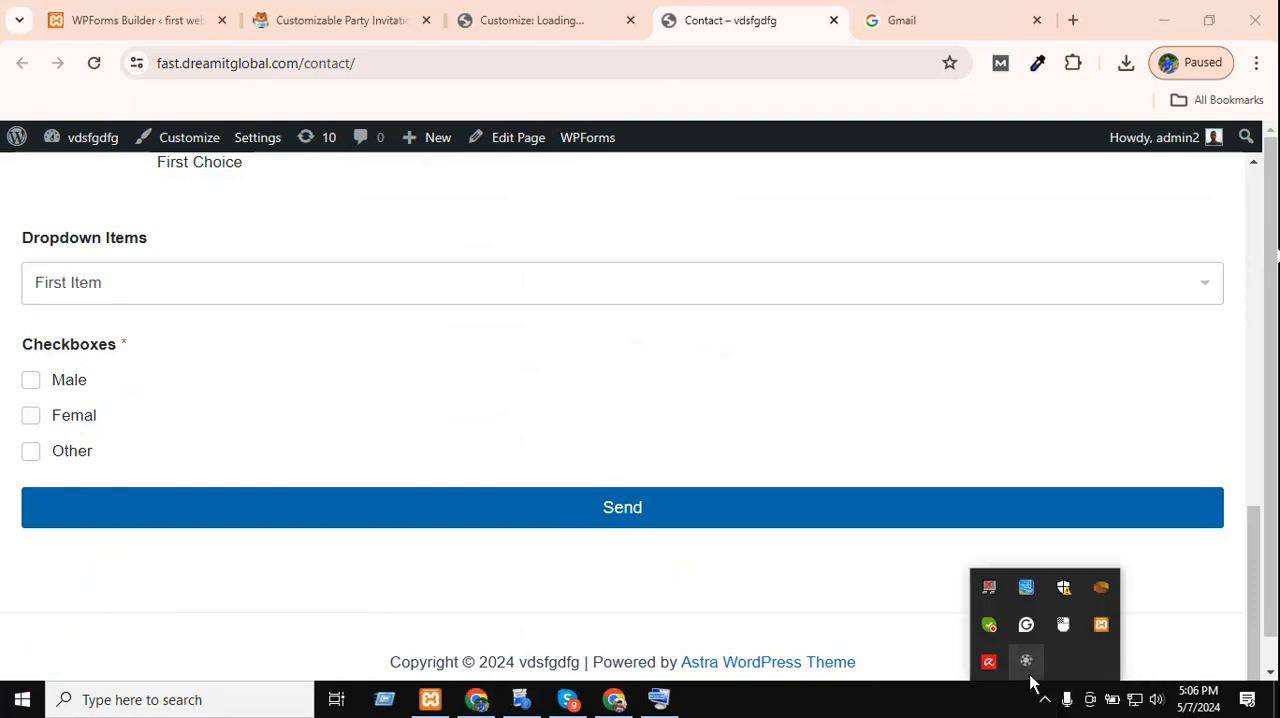
click(1026, 662)
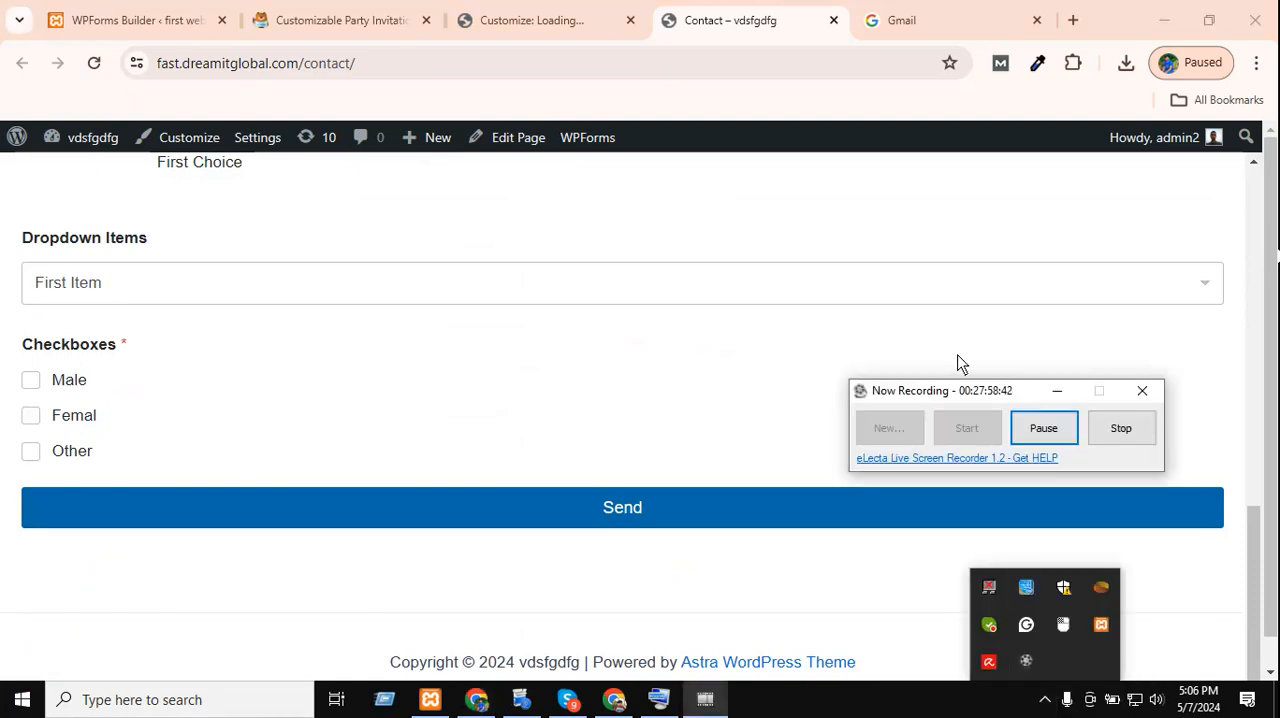
click(1055, 390)
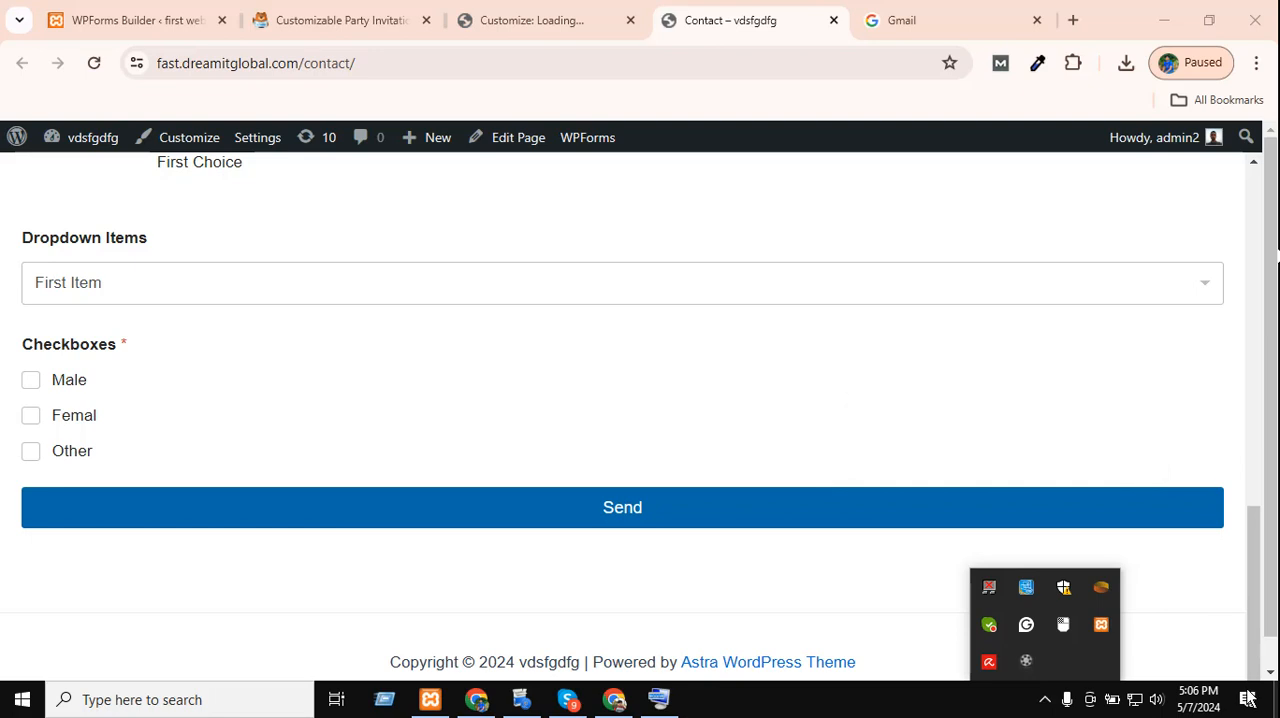
click(785, 589)
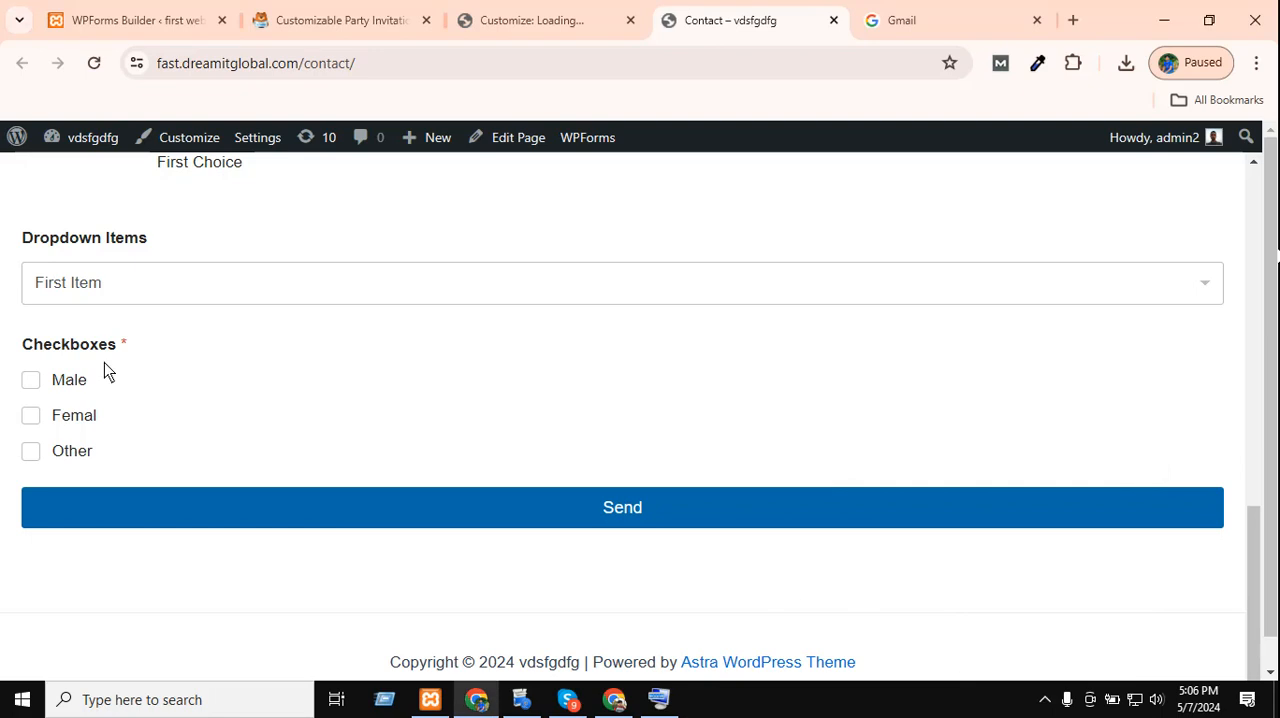
Examine the Contact page title above the form's first field.
scroll(224, 478, up, 4)
scroll(263, 460, down, 4)
scroll(380, 389, up, 1)
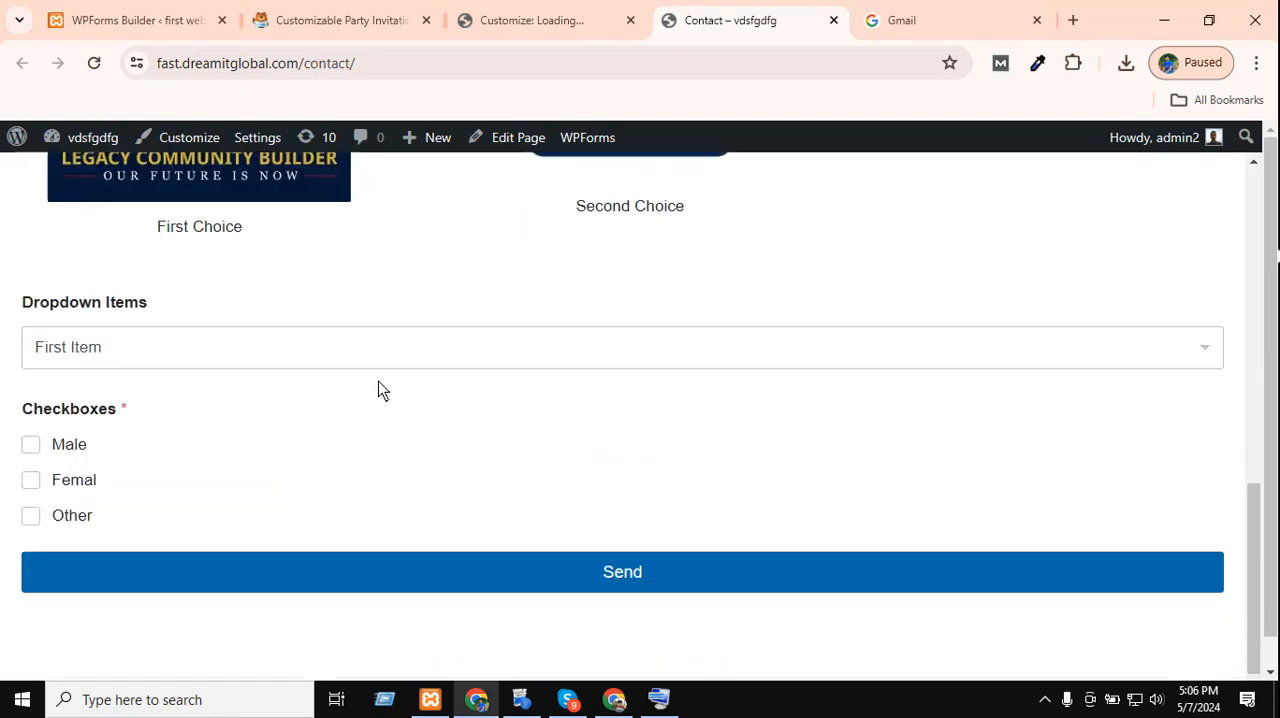
scroll(451, 408, down, 1)
scroll(468, 392, up, 12)
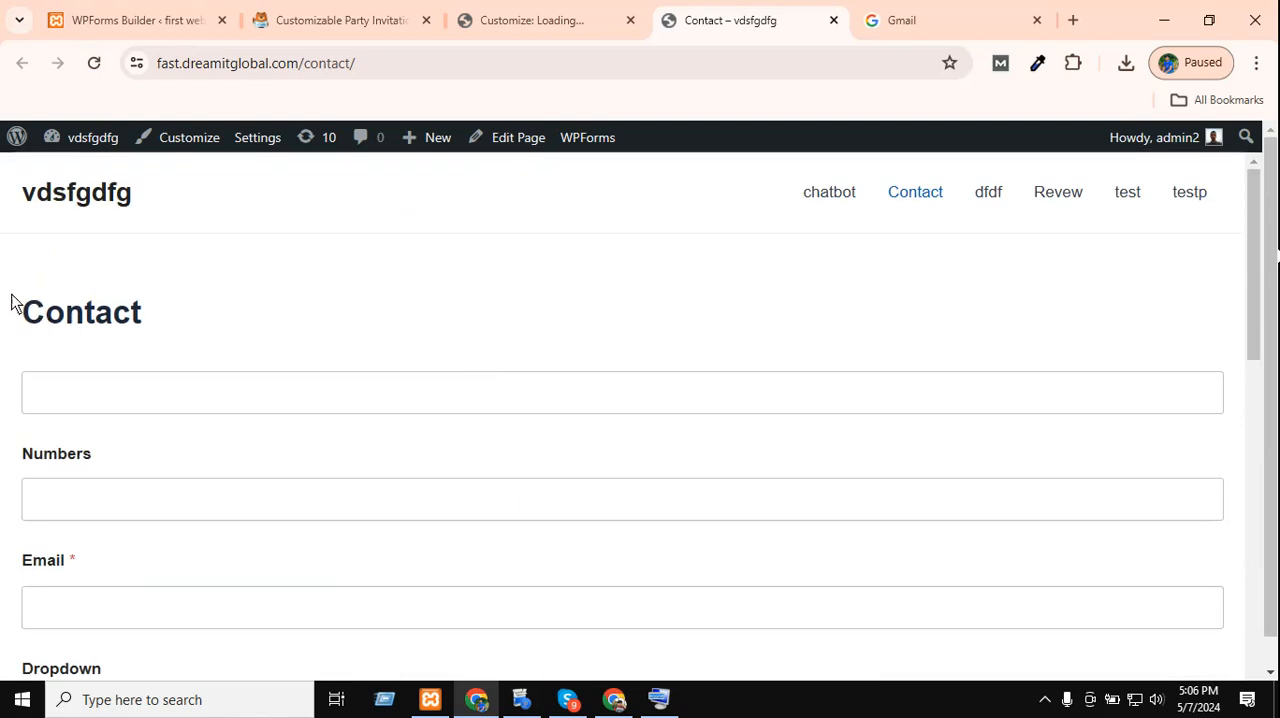
drag(14, 297, 354, 294)
click(354, 294)
click(240, 396)
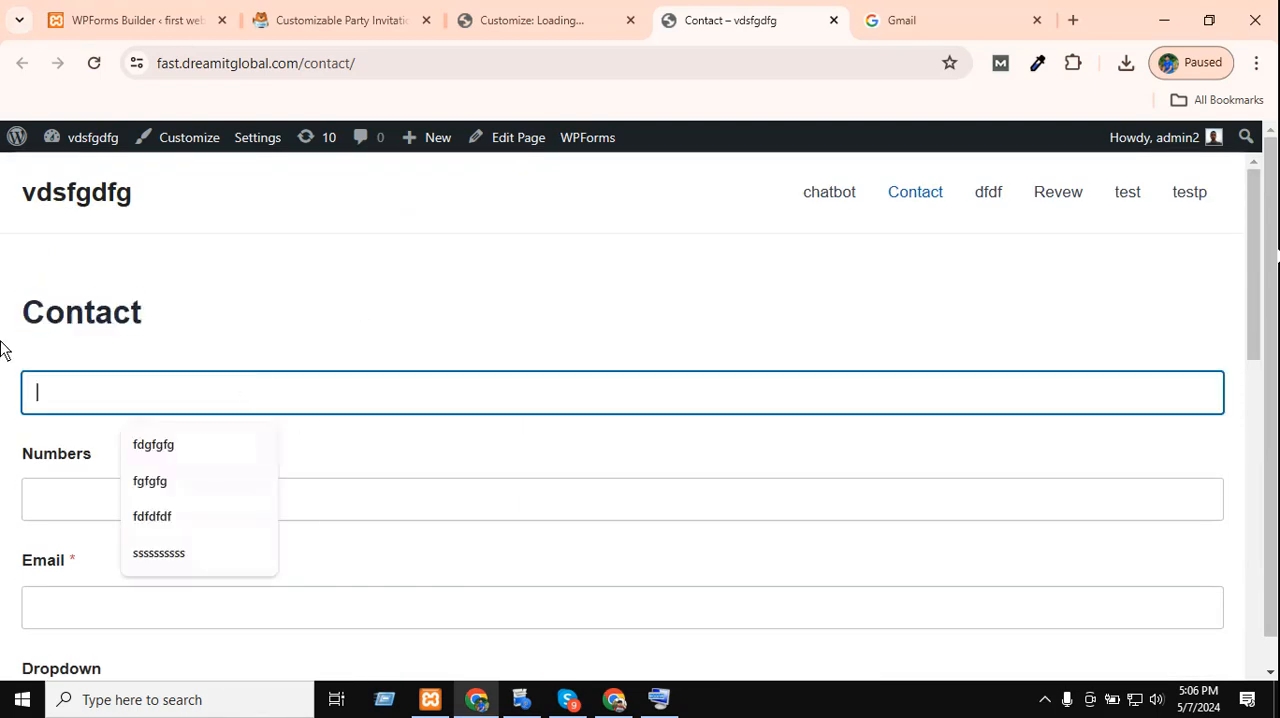
click(2, 342)
drag(145, 312, 3, 308)
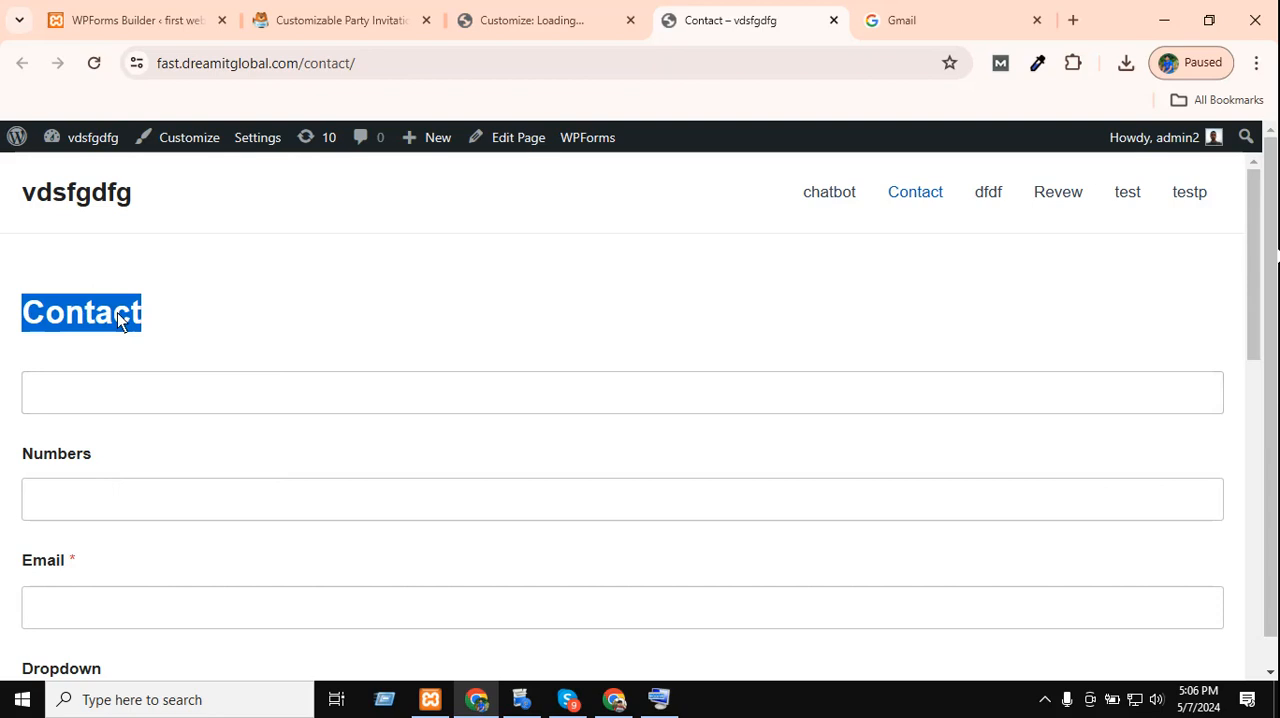
click(174, 318)
drag(290, 320, 5, 300)
click(56, 300)
drag(201, 322, 3, 308)
click(70, 310)
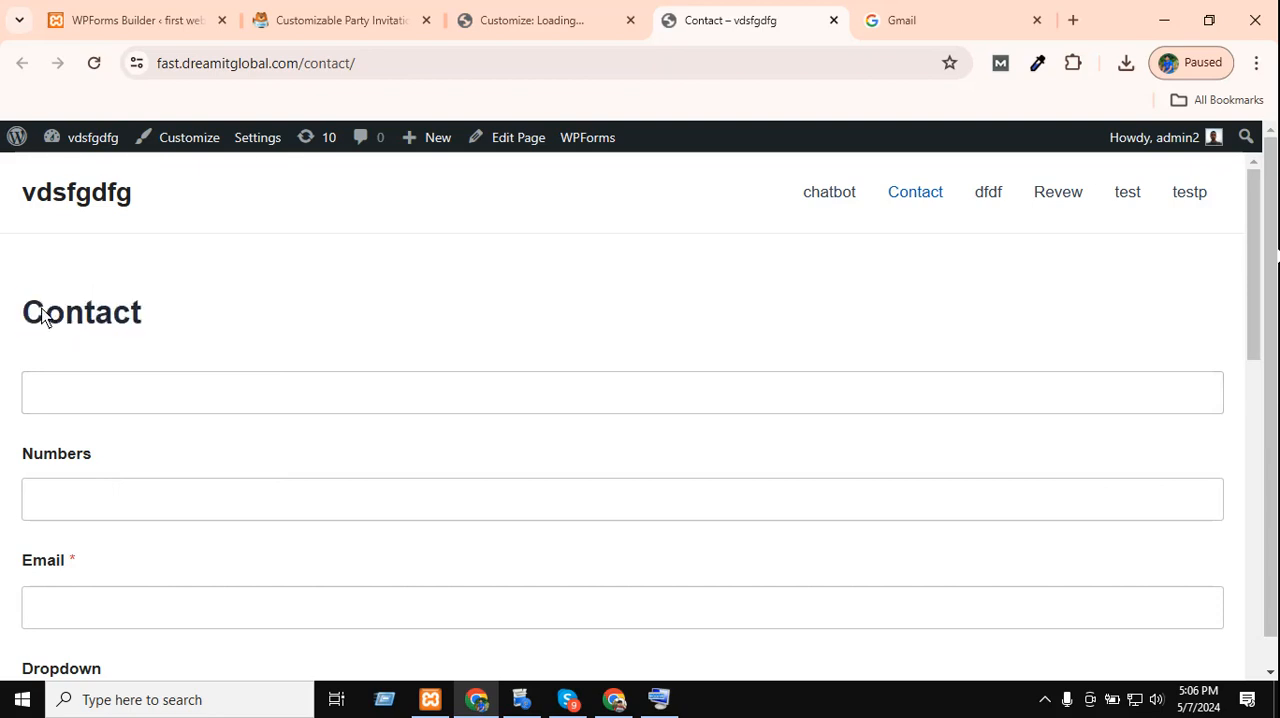